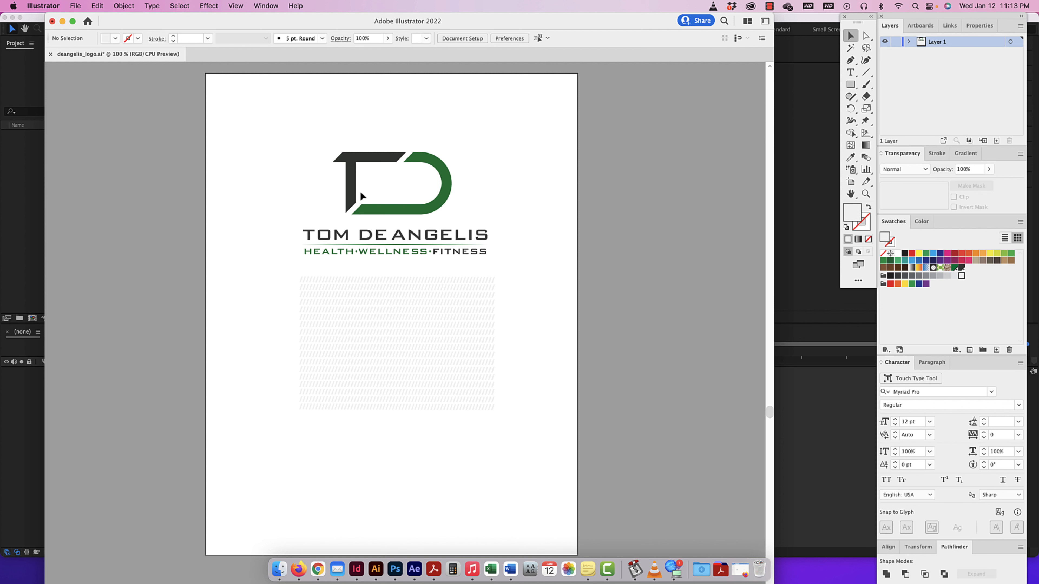
Copy the complete logo artwork and create a new 1080 × 1080 px document in RGB Color.
left_click_drag(523, 129, 281, 264)
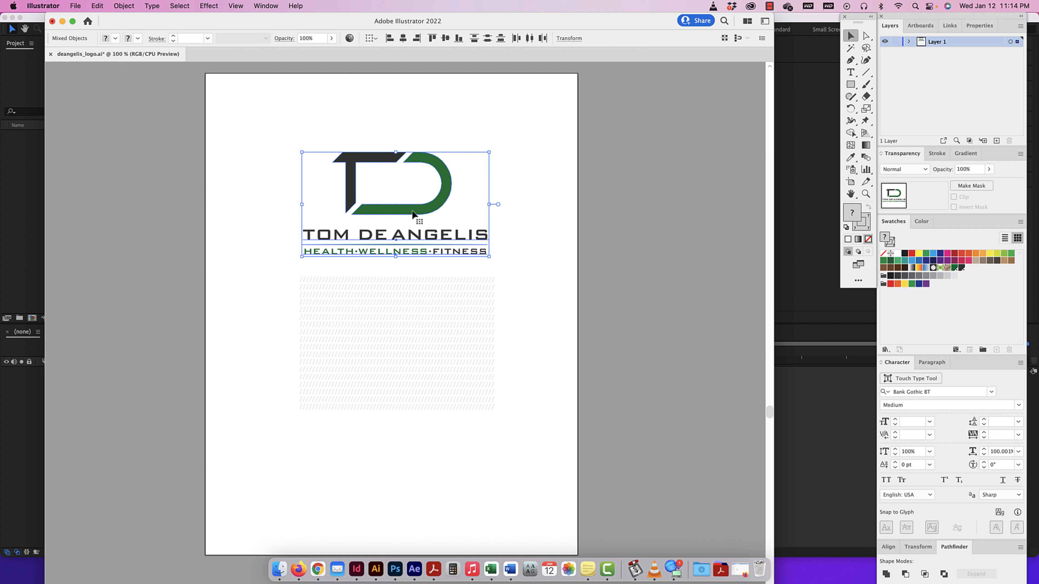
key("super+c")
key("super+n")
left_click(679, 195)
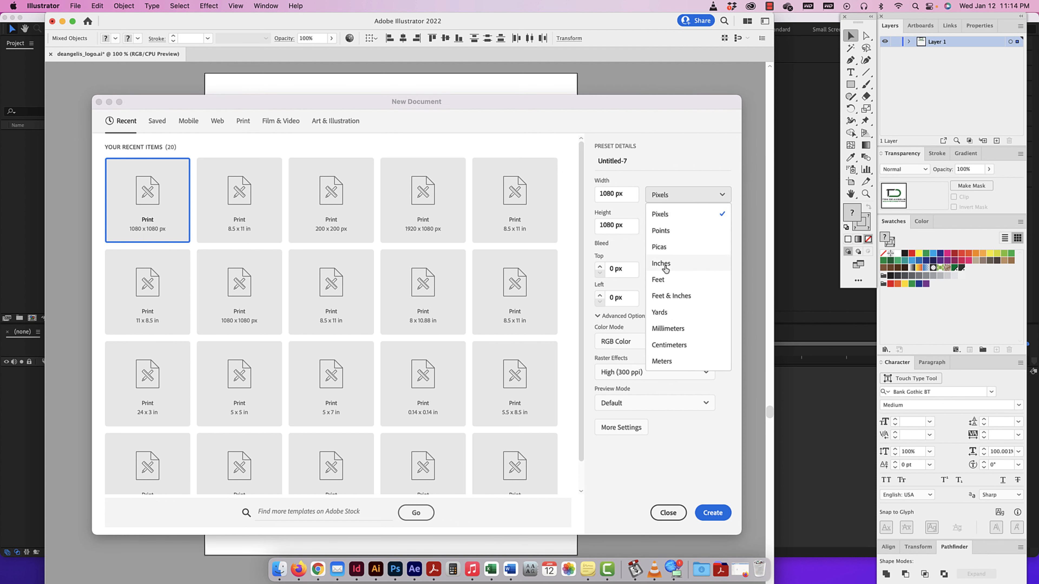
left_click(676, 221)
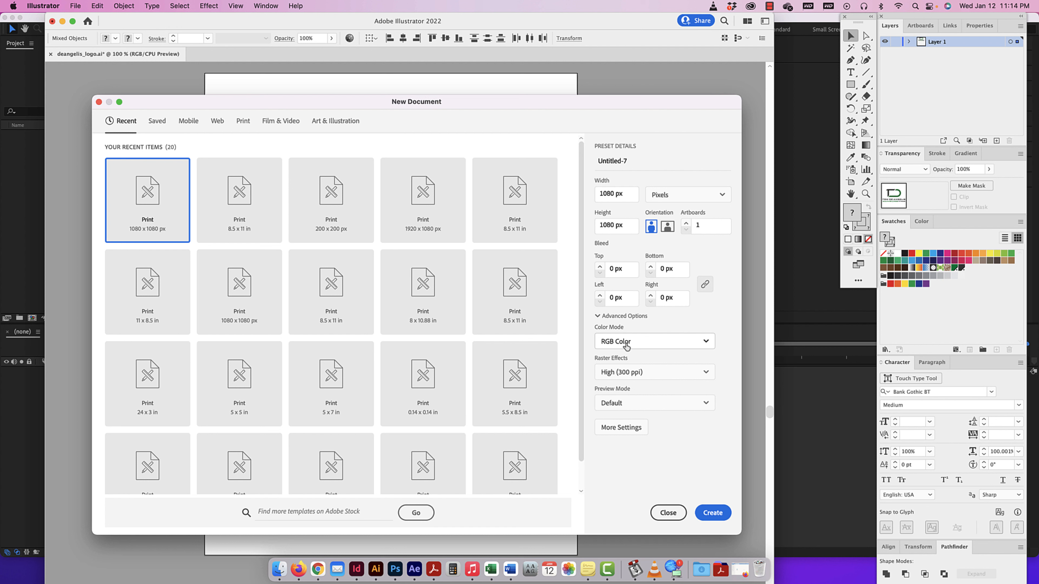
left_click(708, 513)
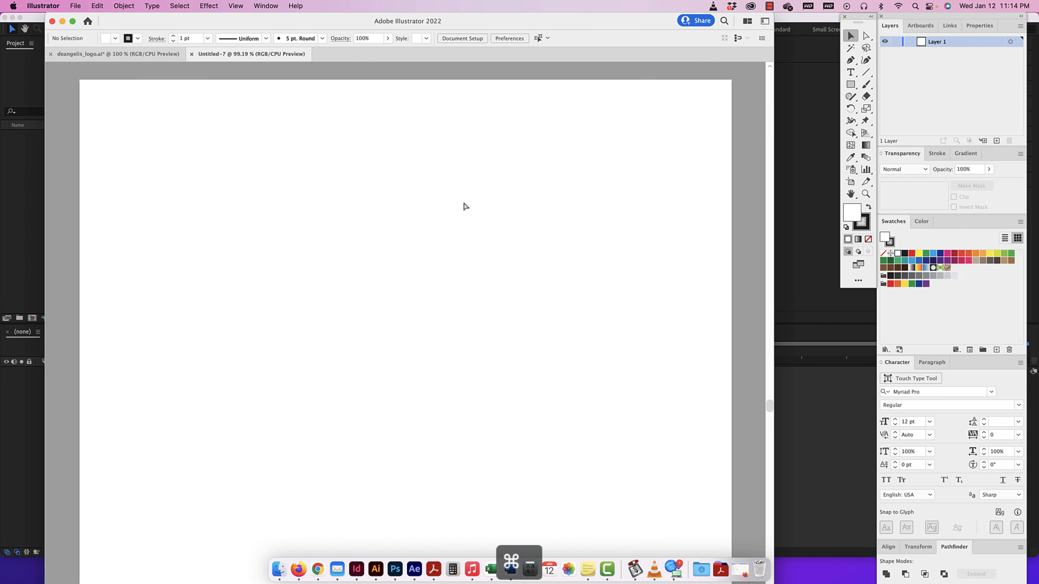
Paste the logo into the new document and scale it proportionally to about 1038 px wide, nearly filling the artboard's width.
key("super+minus")
key("super+minus")
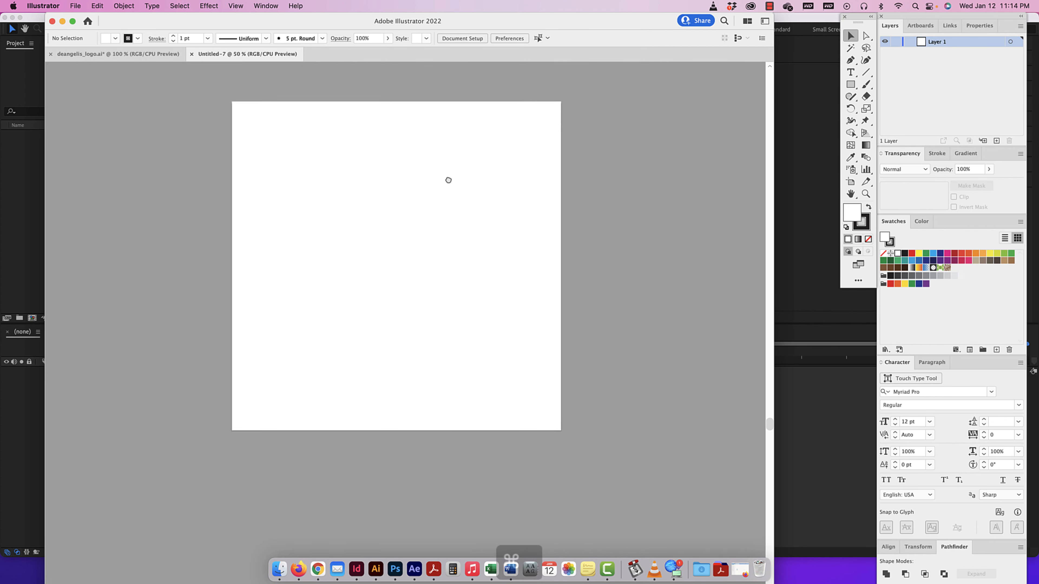
key("super+v")
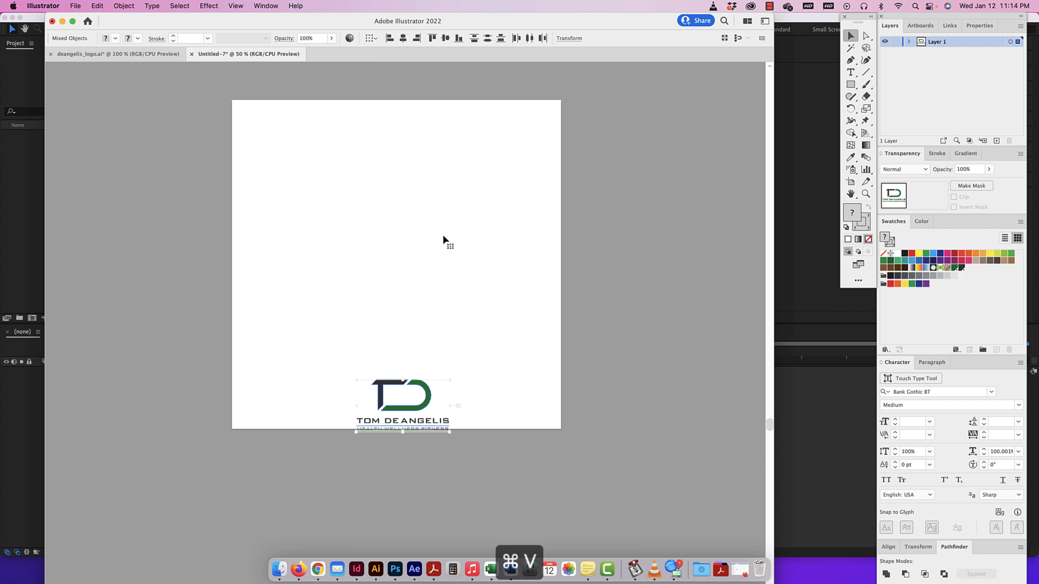
left_click_drag(429, 395, 553, 180)
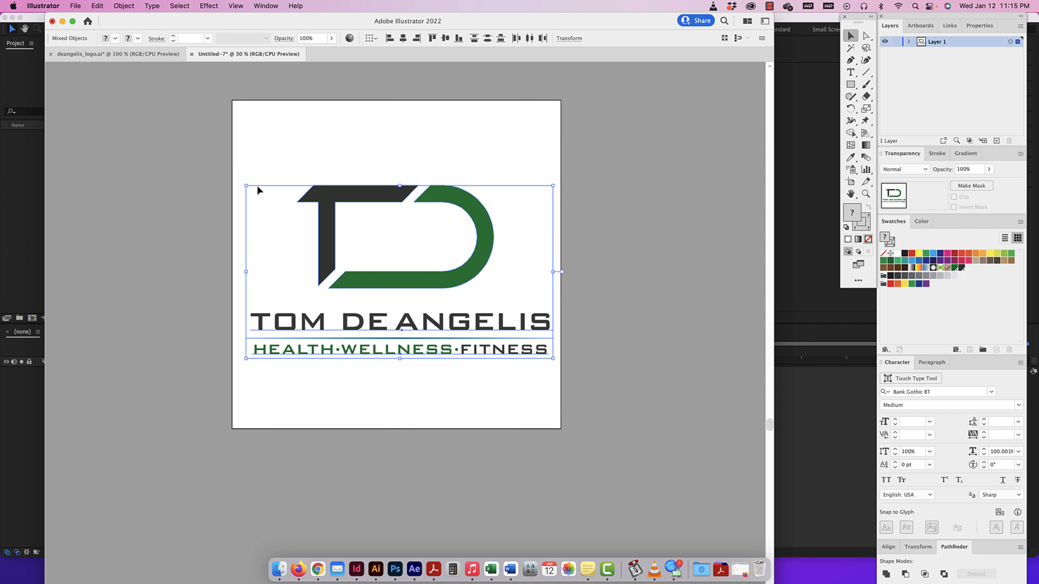
left_click_drag(245, 185, 237, 180)
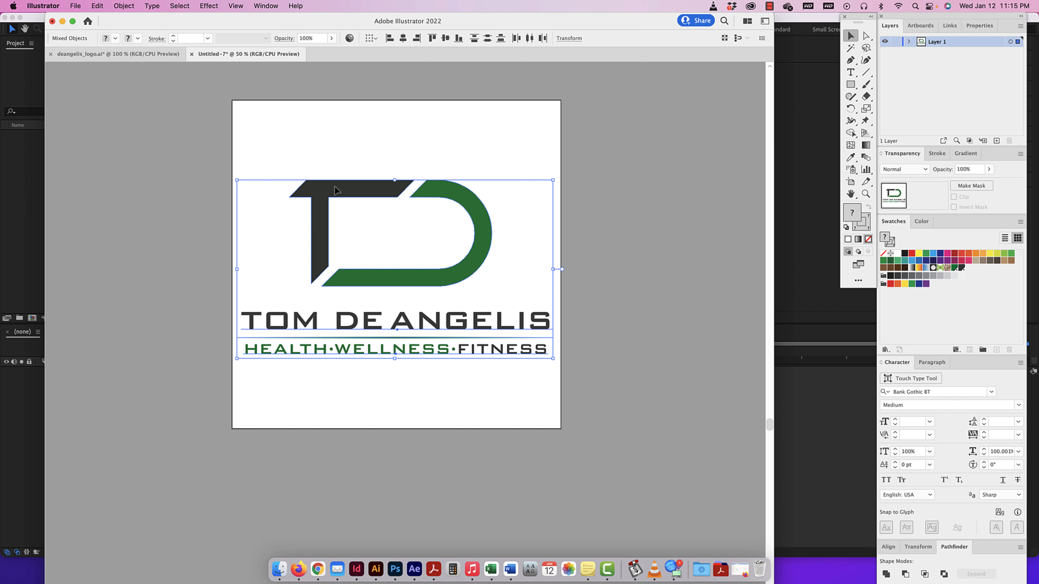
Group the pasted logo artwork and center it horizontally and vertically on the artboard.
key("super+g")
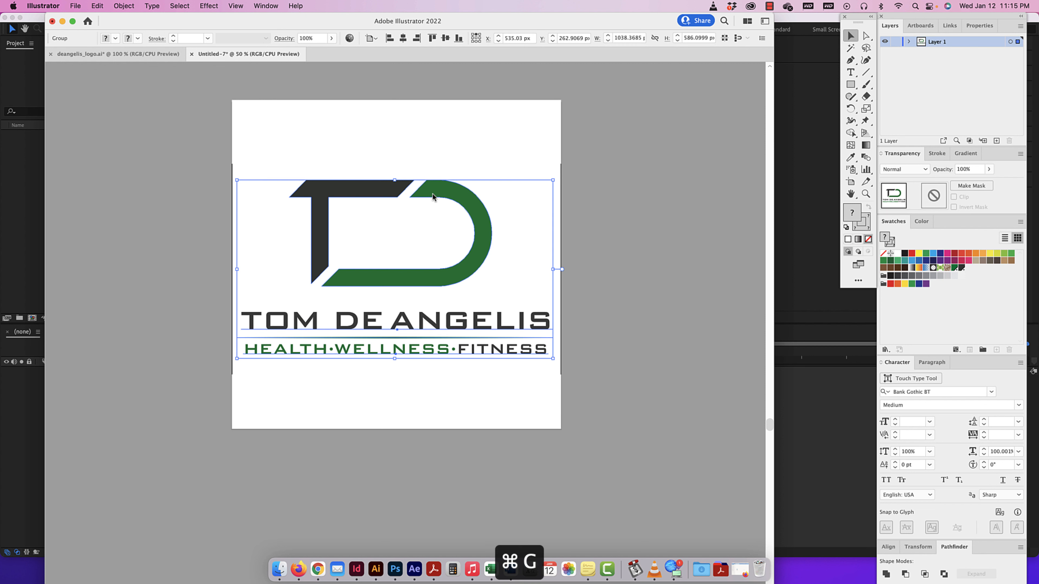
left_click(403, 37)
left_click(445, 38)
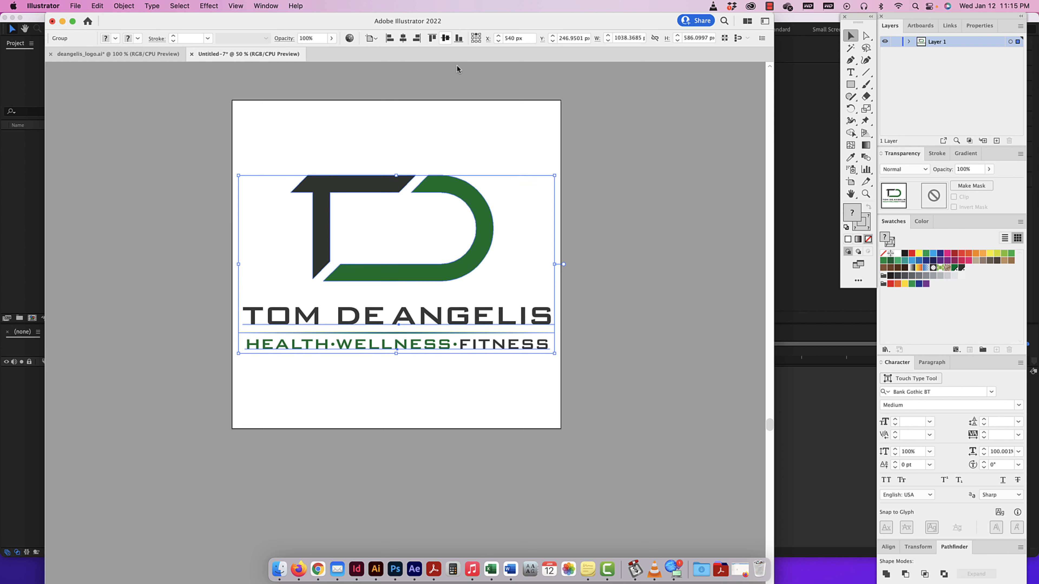
left_click(482, 123)
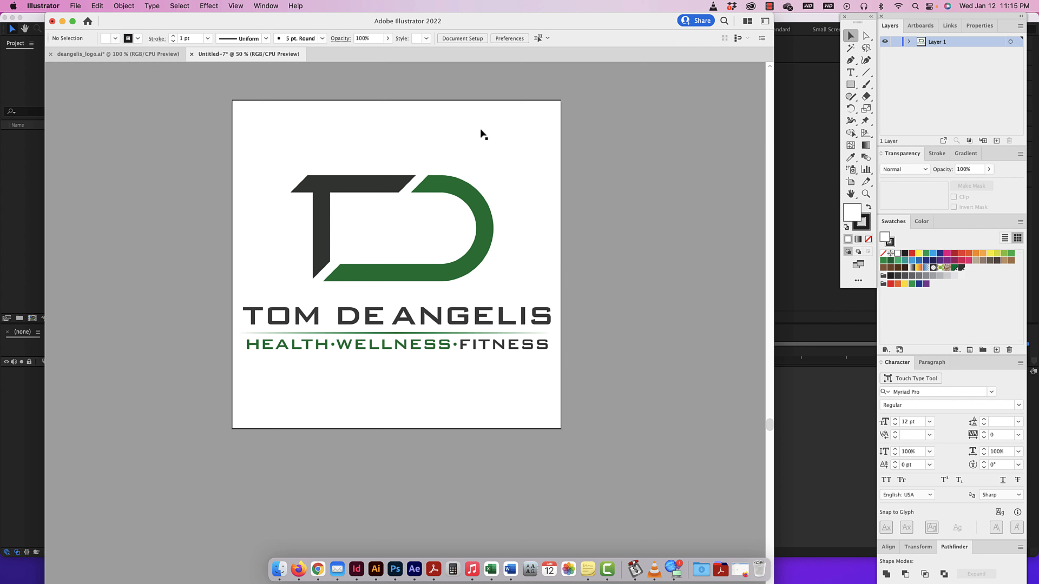
Ungroup the centered logo artwork into its separate parts.
left_click(470, 196)
key("shift+super+g")
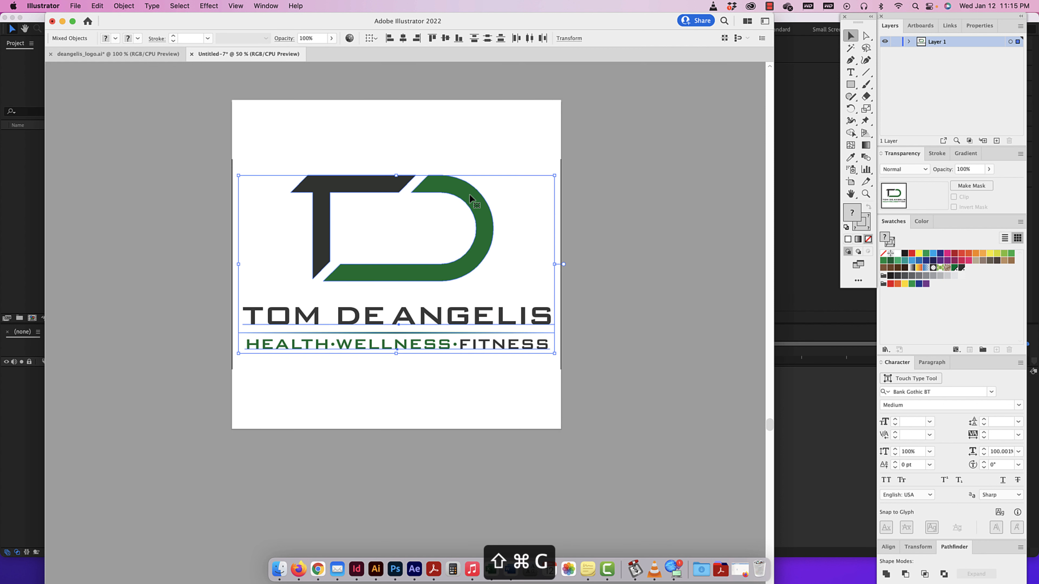
left_click(493, 170)
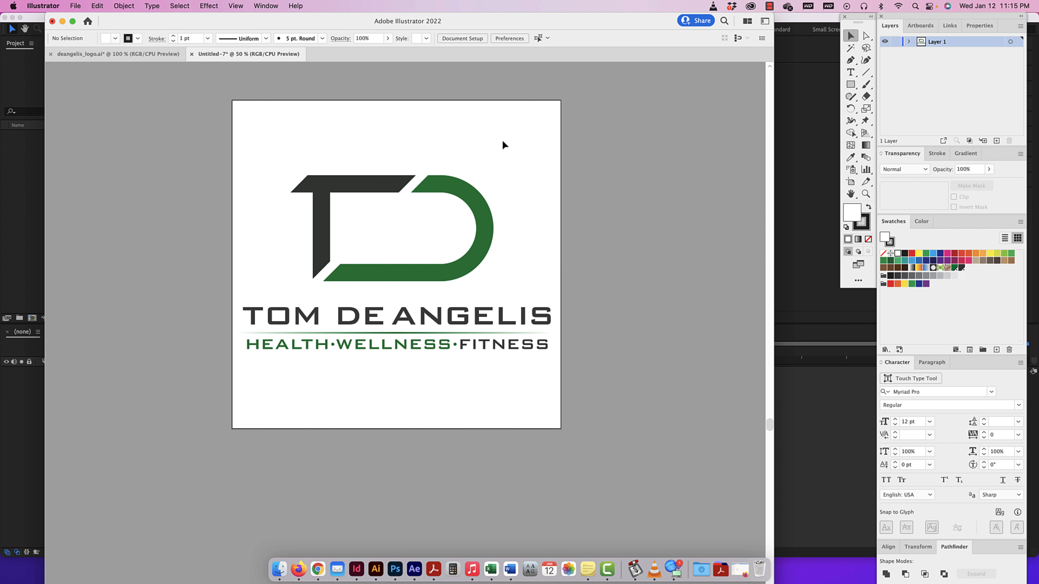
Move the TD monogram shapes from Layer 1 onto a new layer named "logo".
left_click(997, 141)
left_click(1020, 26)
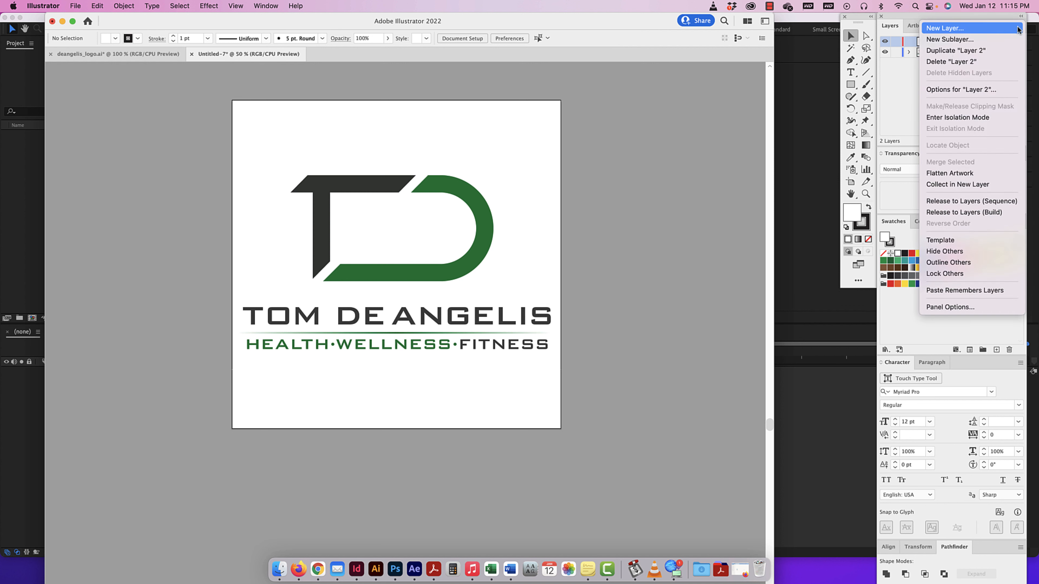
left_click(516, 181)
left_click_drag(515, 179, 288, 253)
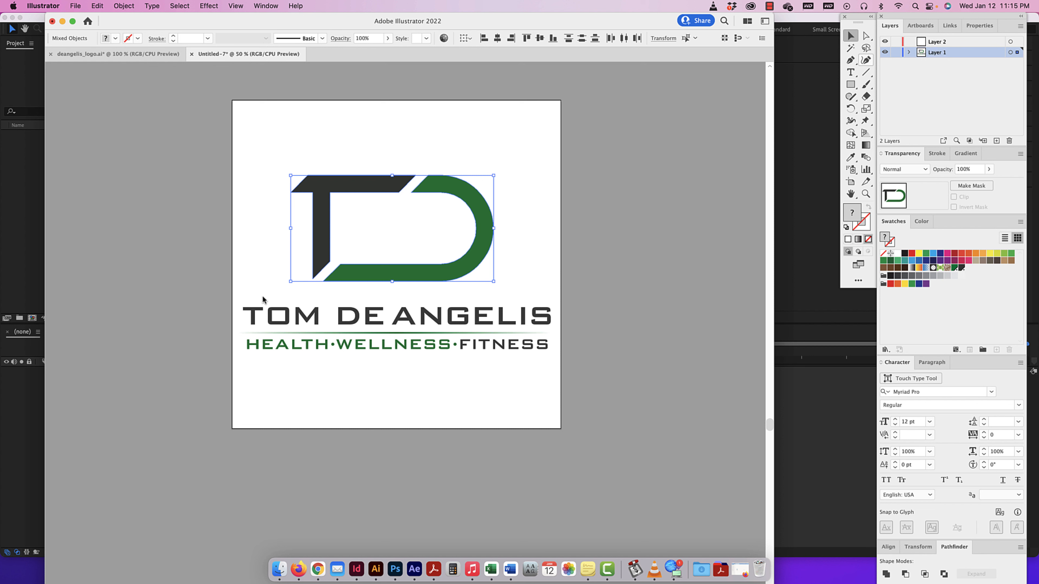
left_click(1017, 53)
left_click_drag(489, 150, 306, 246)
left_click_drag(1018, 53, 1018, 42)
double_click(940, 42)
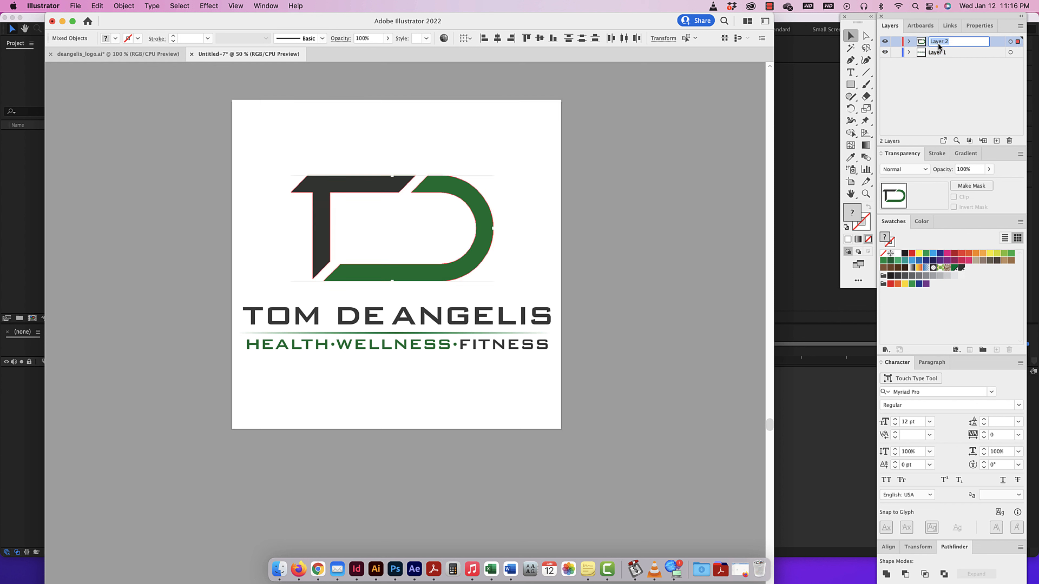
type("logo")
key("Return")
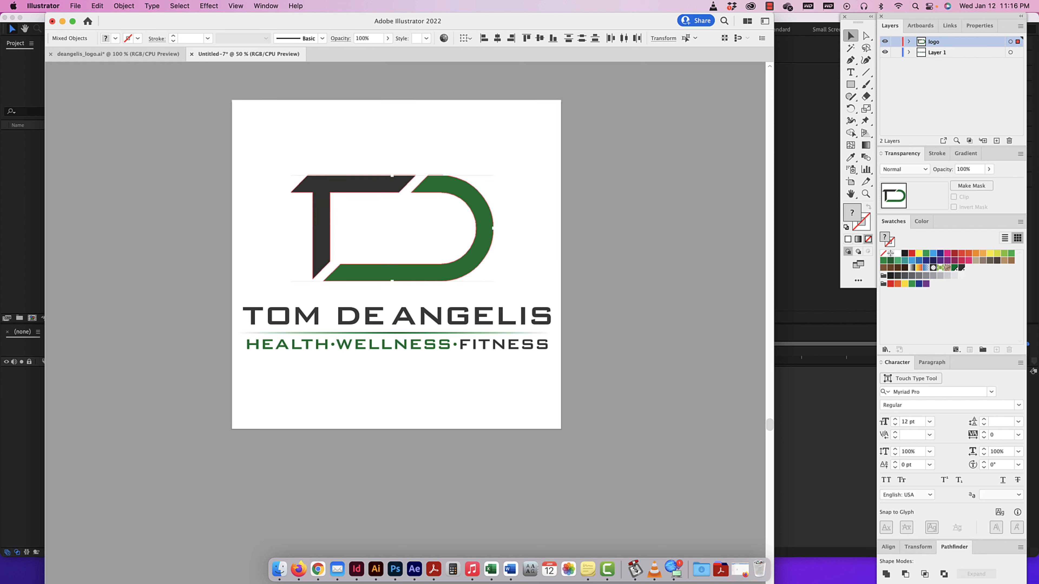
Move the large name text onto a new layer named "name" and place that layer directly below the logo layer.
left_click(996, 141)
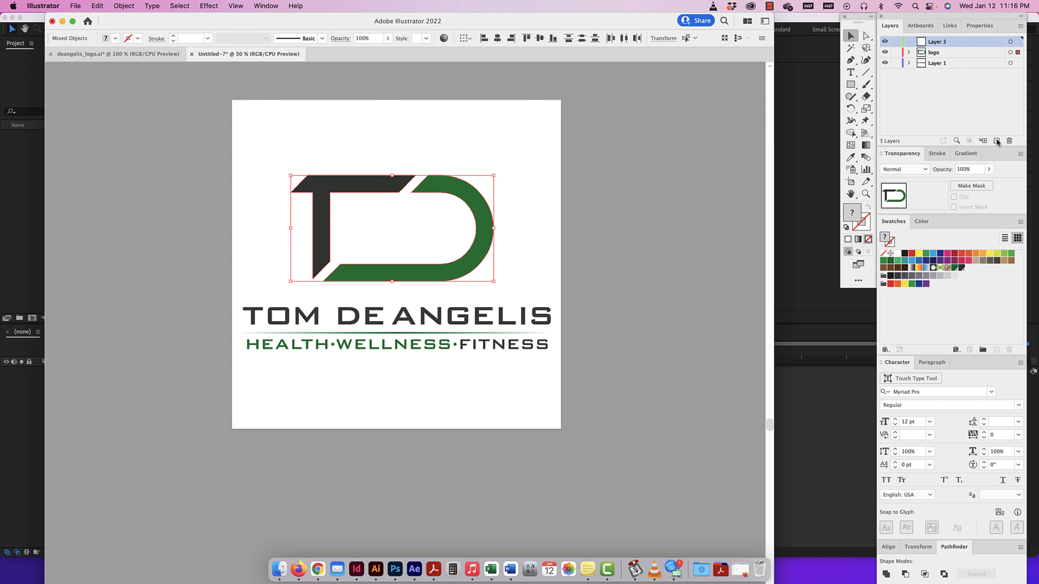
left_click(429, 316)
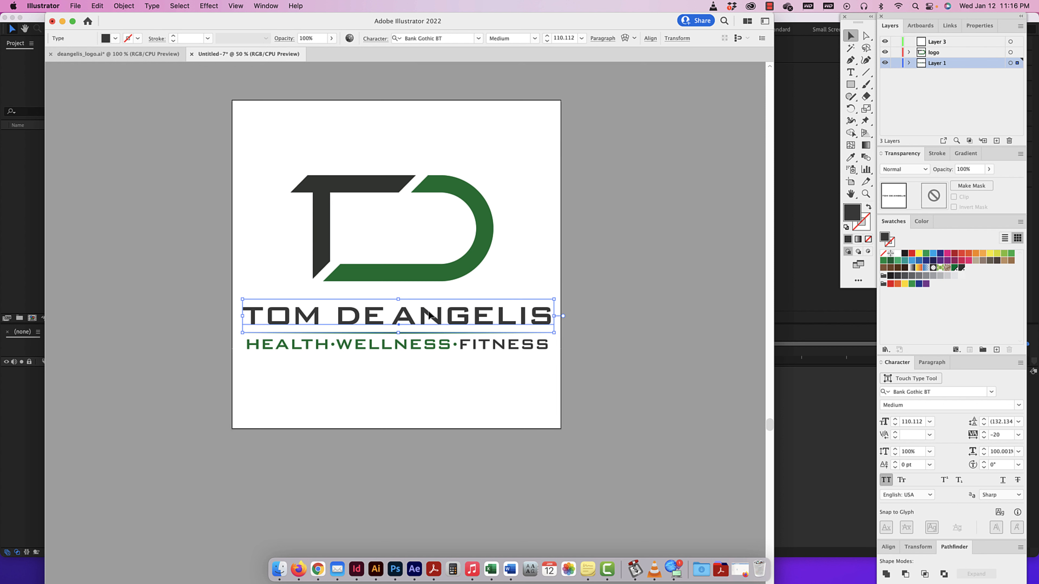
left_click_drag(1017, 66, 1017, 43)
double_click(939, 43)
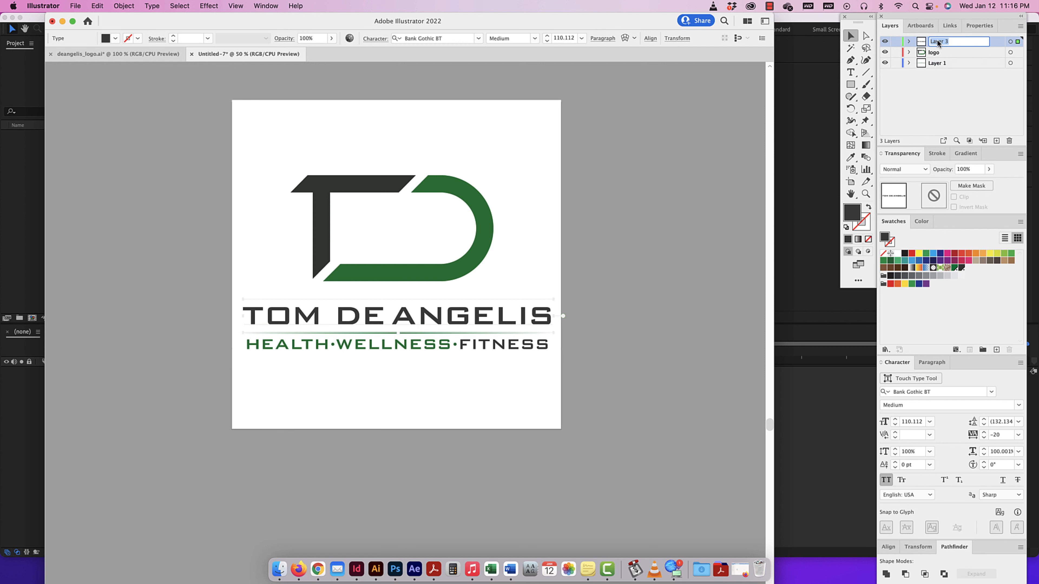
type("name")
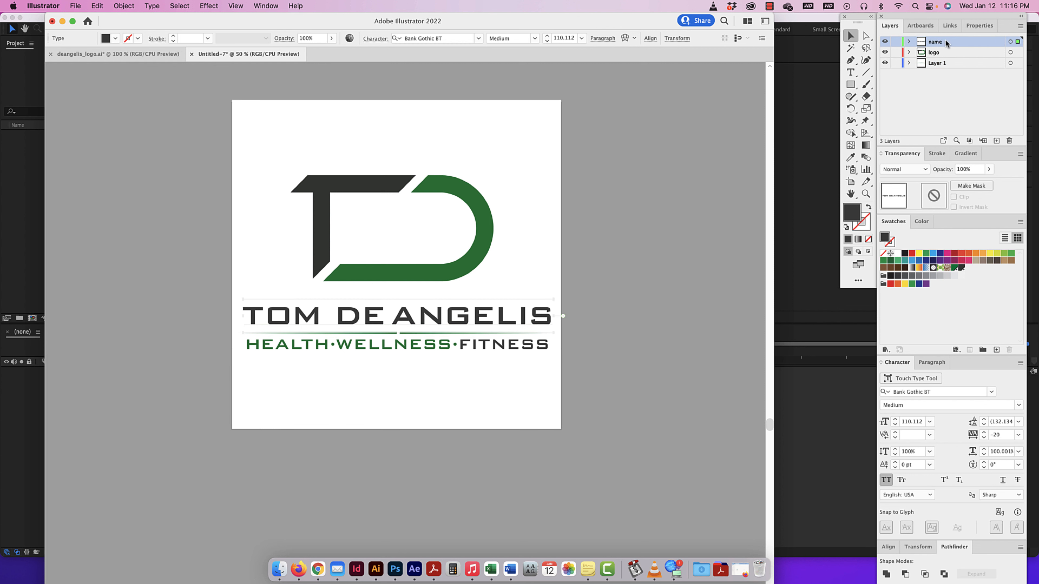
key("Return")
left_click_drag(948, 57, 950, 58)
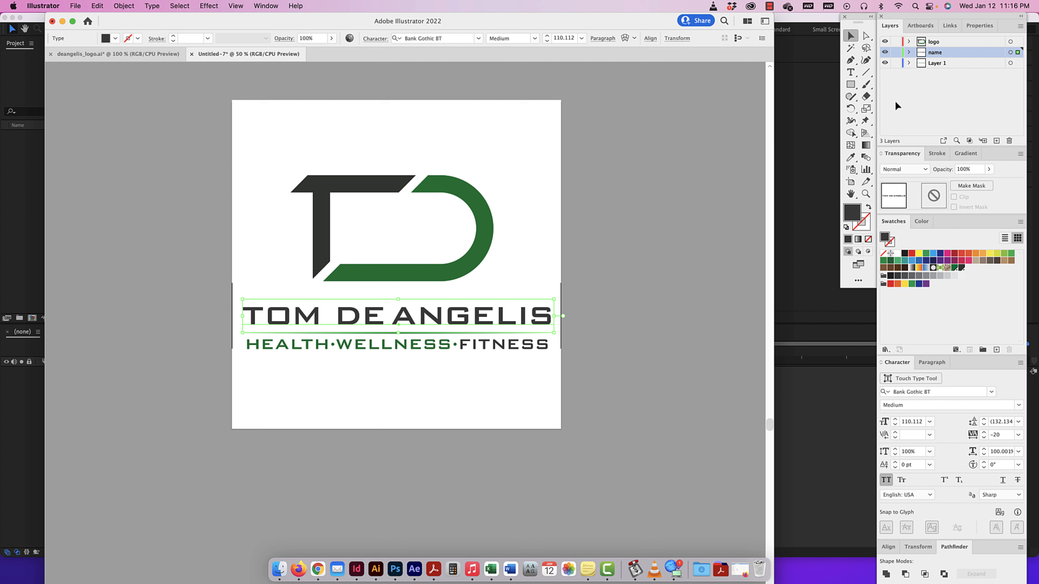
Move the thin green divider line onto a new layer named "line", directly above Layer 1.
left_click(589, 372)
left_click(454, 333)
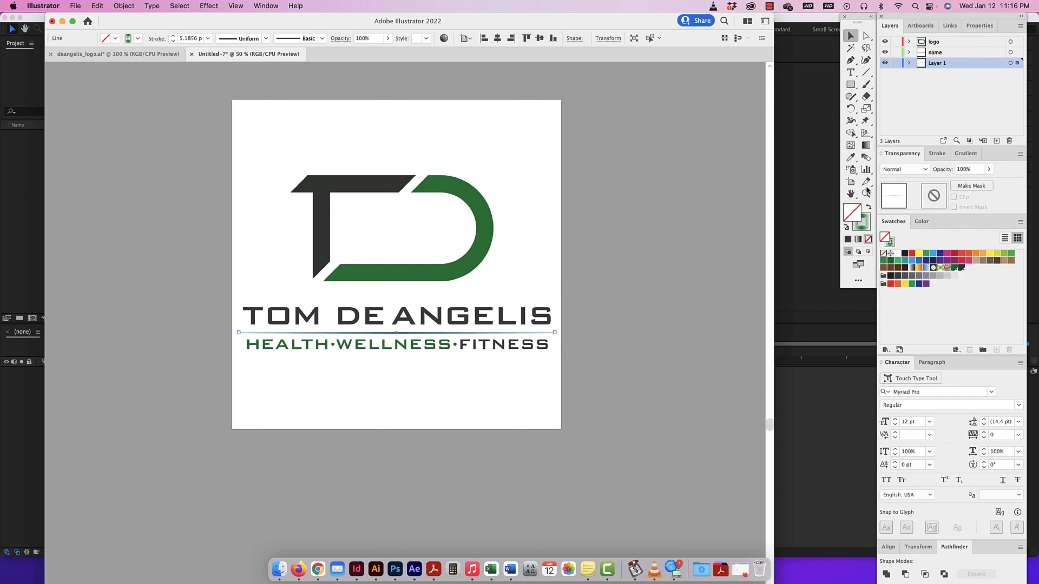
left_click(996, 140)
left_click_drag(1013, 72, 1017, 62)
double_click(968, 67)
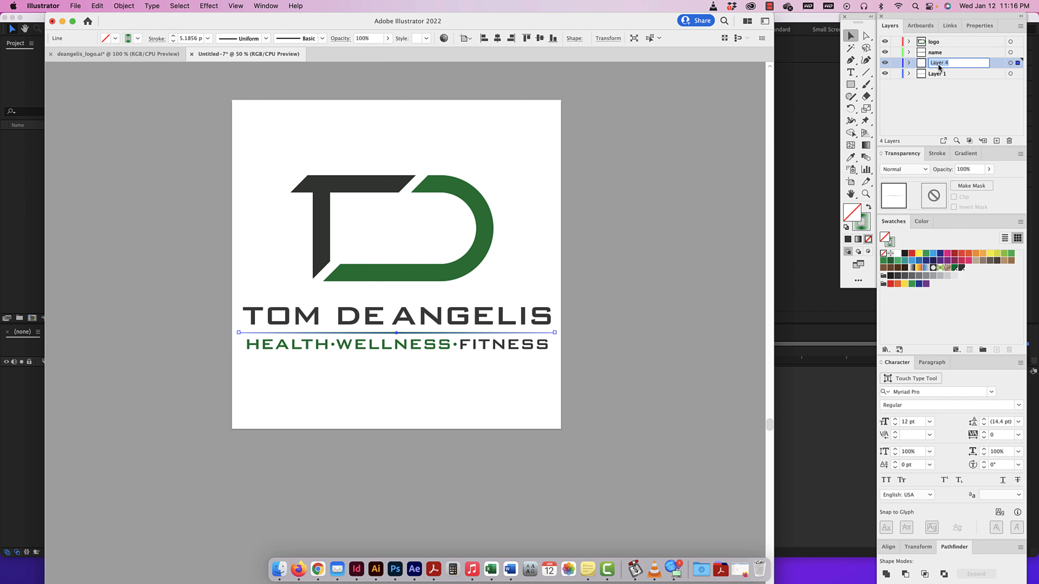
key("BackSpace")
type("line")
key("Return")
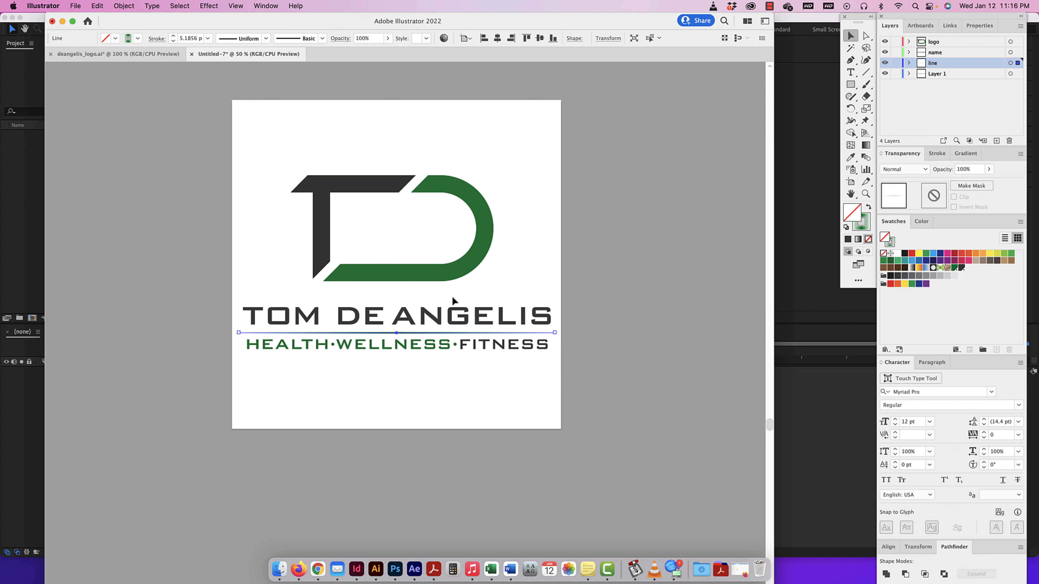
Move the HEALTH·WELLNESS·FITNESS text onto a new layer named "tag line" and delete the emptied Layer 1.
left_click(441, 329)
scroll(434, 339, "right", 1)
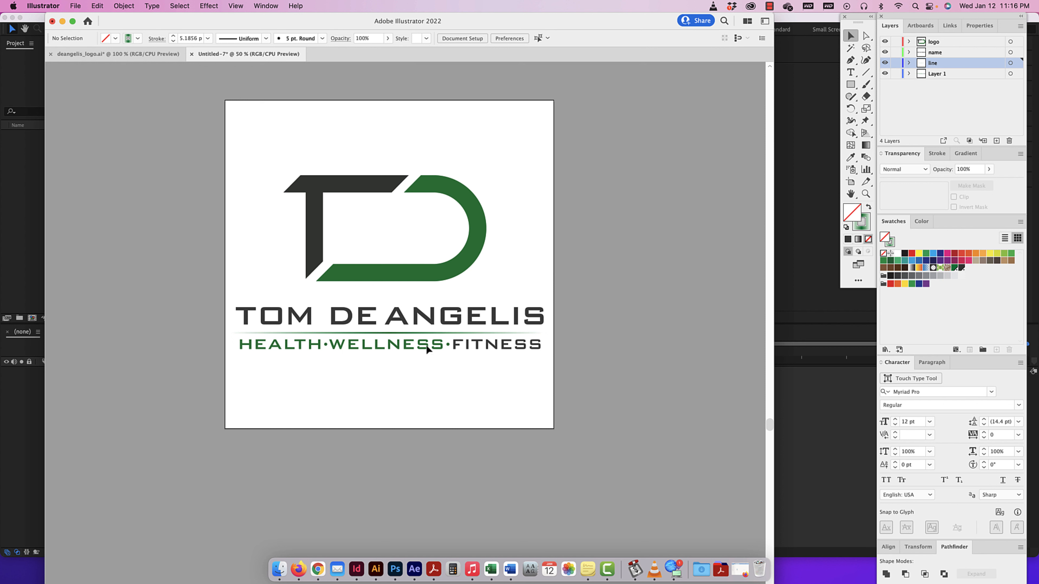
left_click(425, 348)
left_click(996, 140)
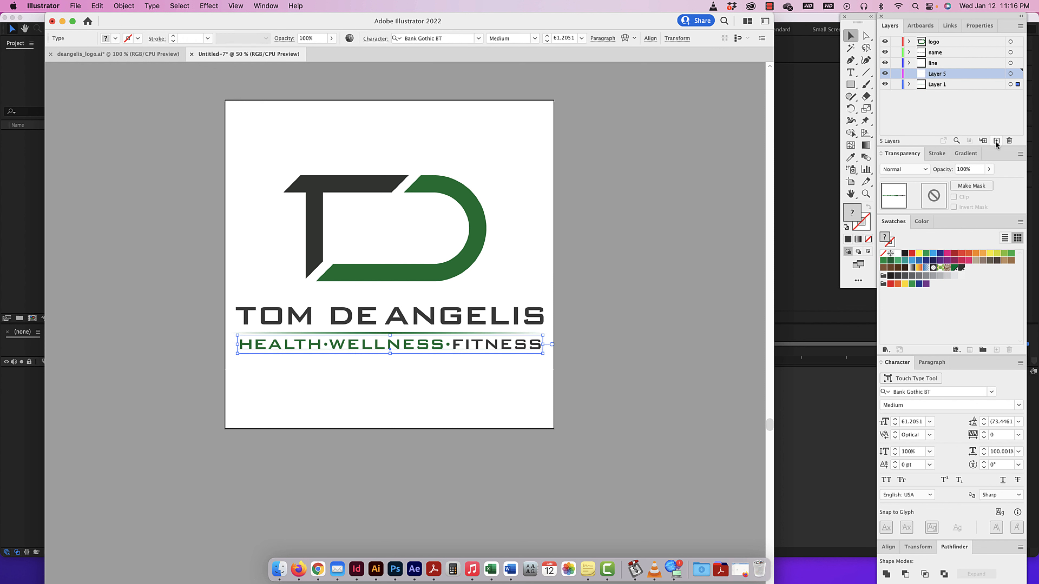
double_click(939, 74)
type("tag line")
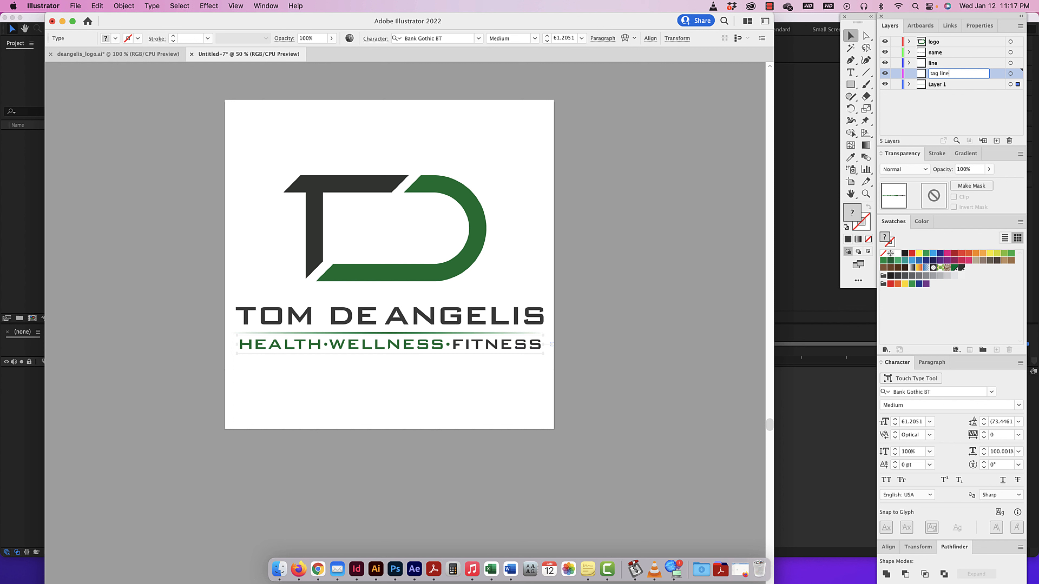
key("Return")
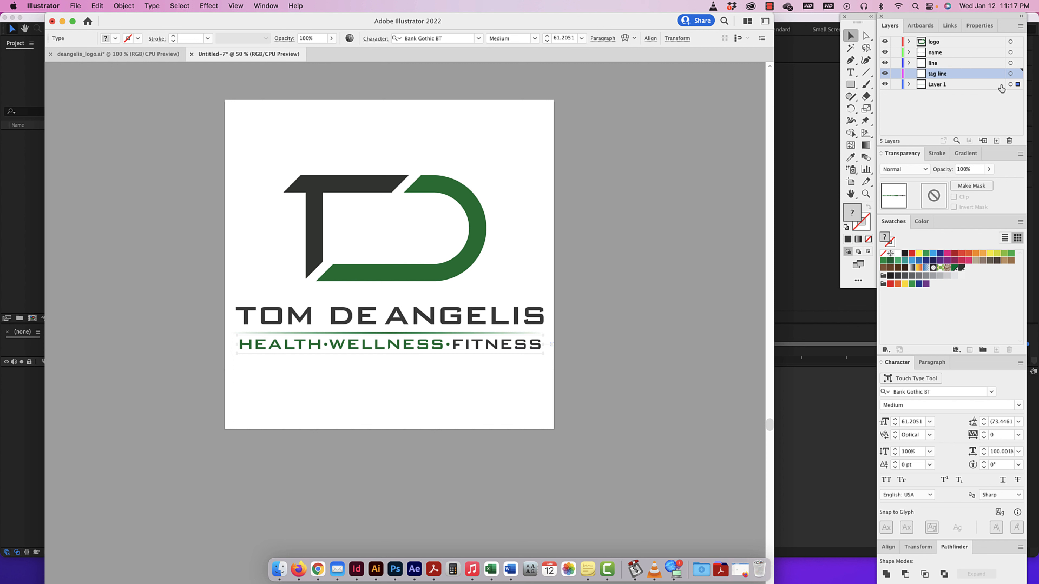
left_click_drag(1017, 84, 1018, 74)
left_click(954, 85)
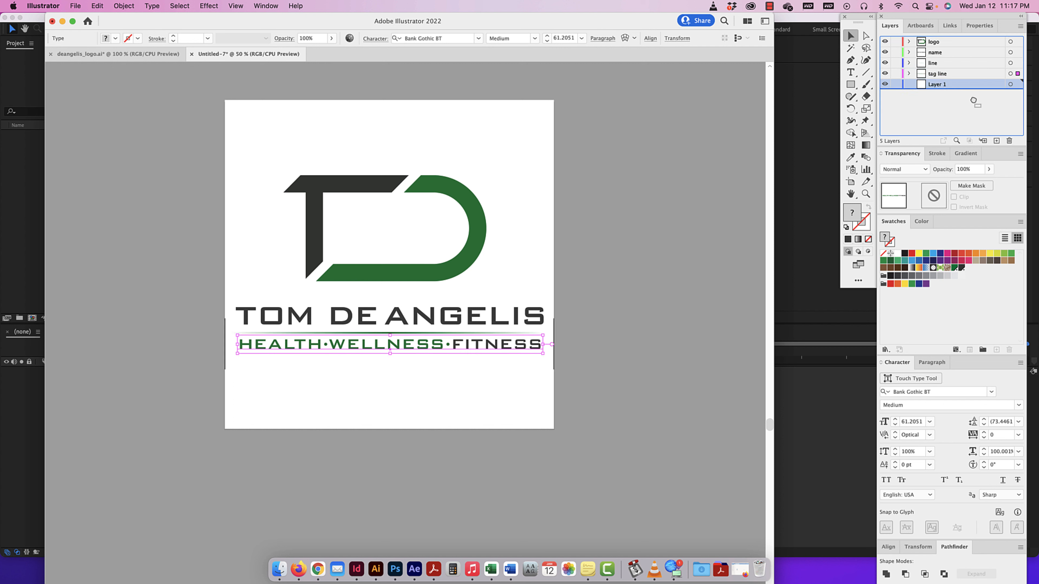
left_click(1009, 141)
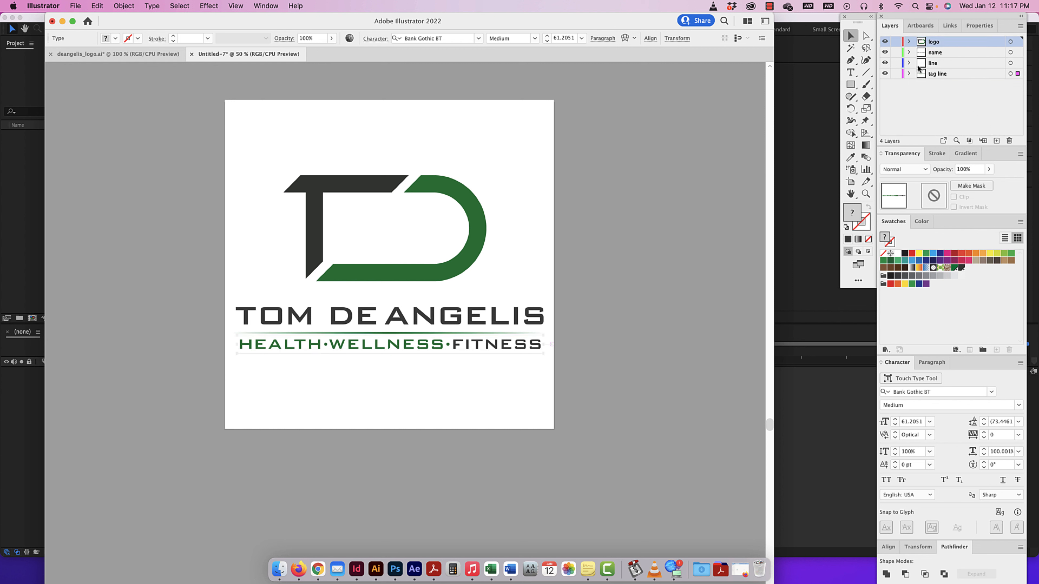
Check each layer's contents by toggling its visibility separately, and leave all four layers shown.
left_click_drag(885, 42, 885, 65)
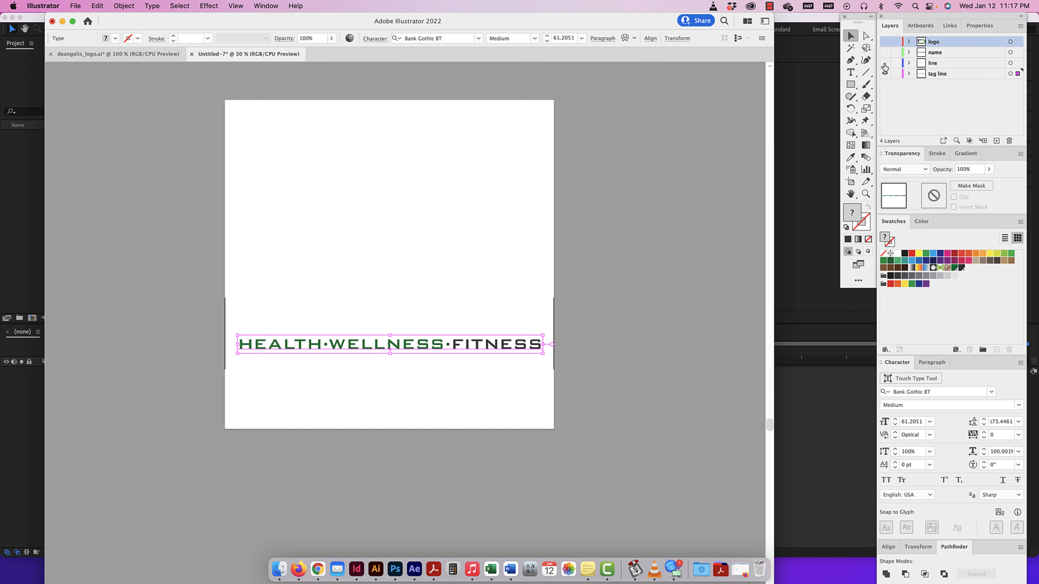
left_click(885, 64)
left_click(885, 73)
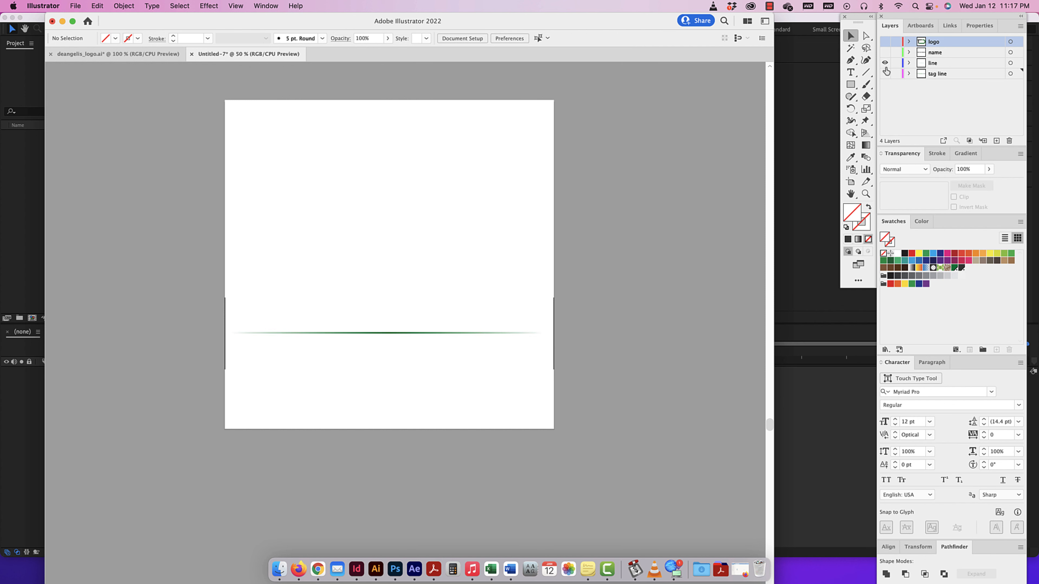
left_click(885, 63)
left_click(885, 53)
left_click(884, 54)
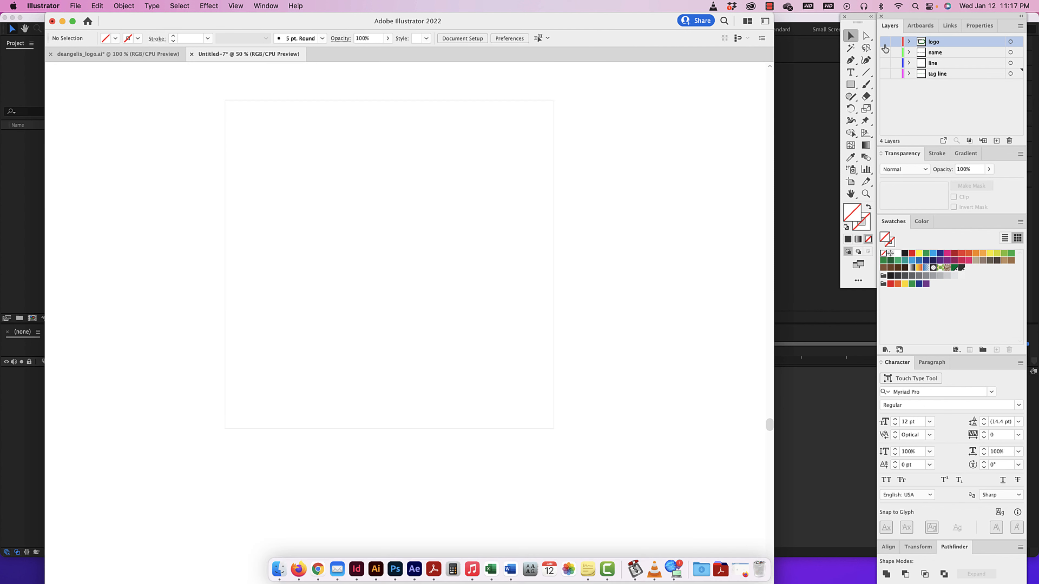
left_click(884, 42)
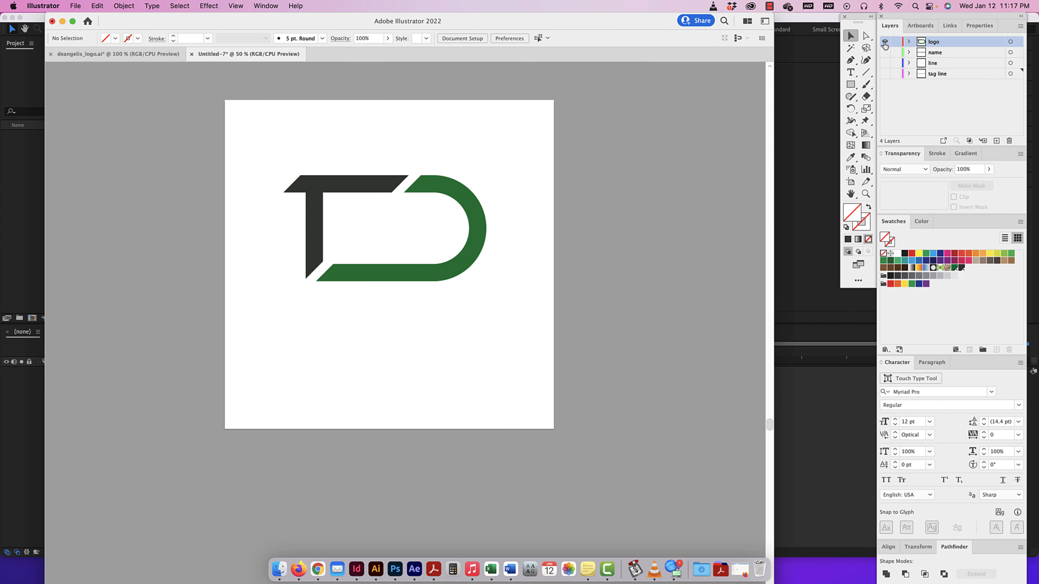
left_click(885, 42)
key("super+y")
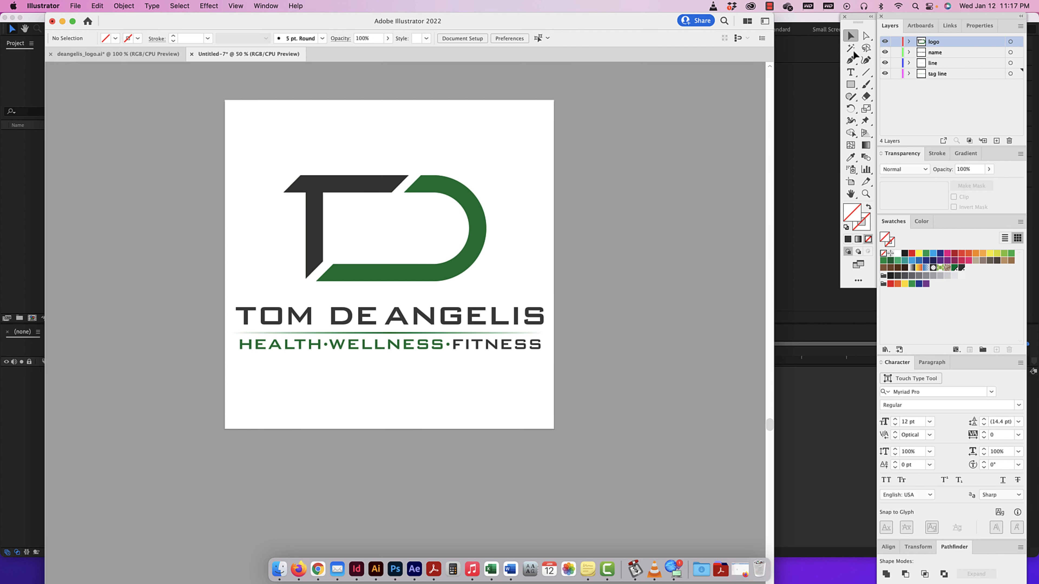
Move the dark T shape from the logo layer onto a new top layer named "t logo".
left_click_drag(472, 155, 345, 216)
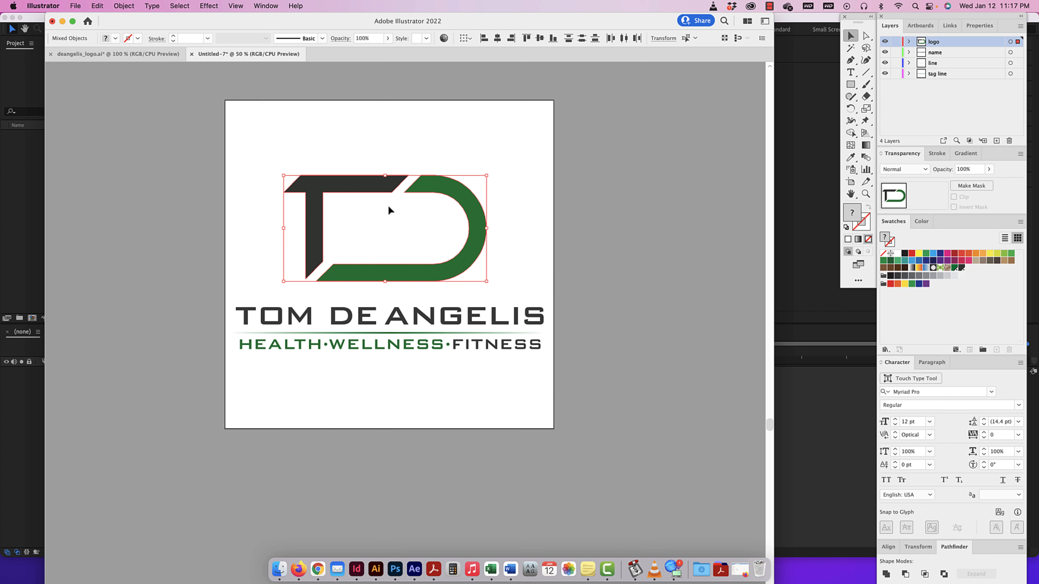
left_click(403, 139)
left_click(387, 188)
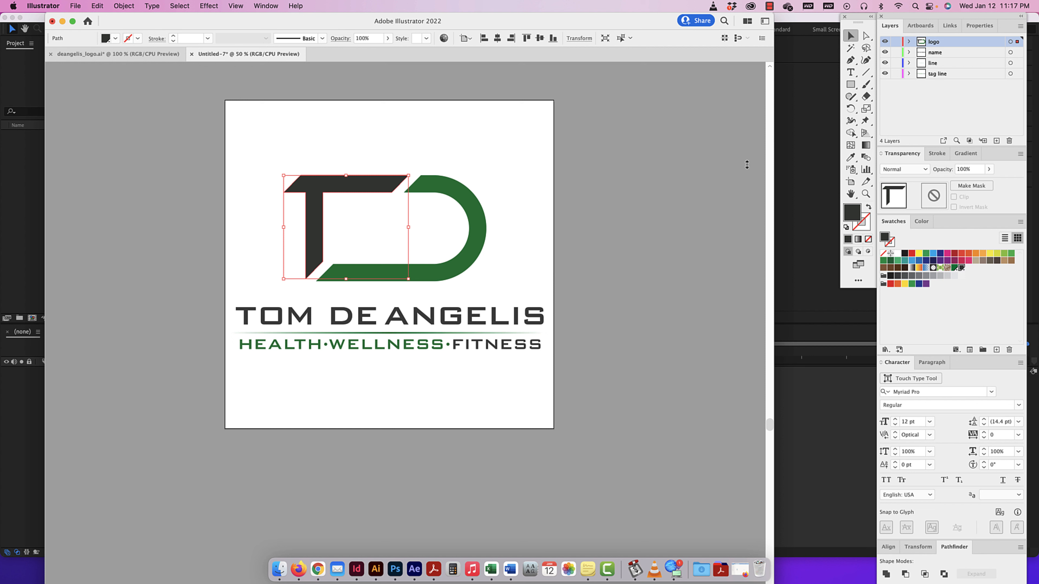
left_click(997, 141)
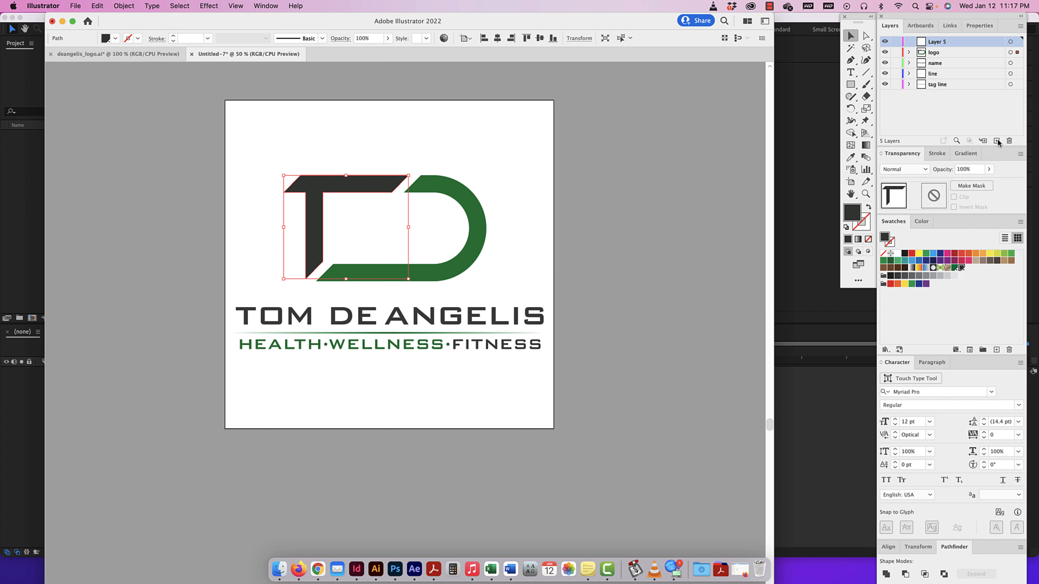
double_click(937, 42)
type("t logo")
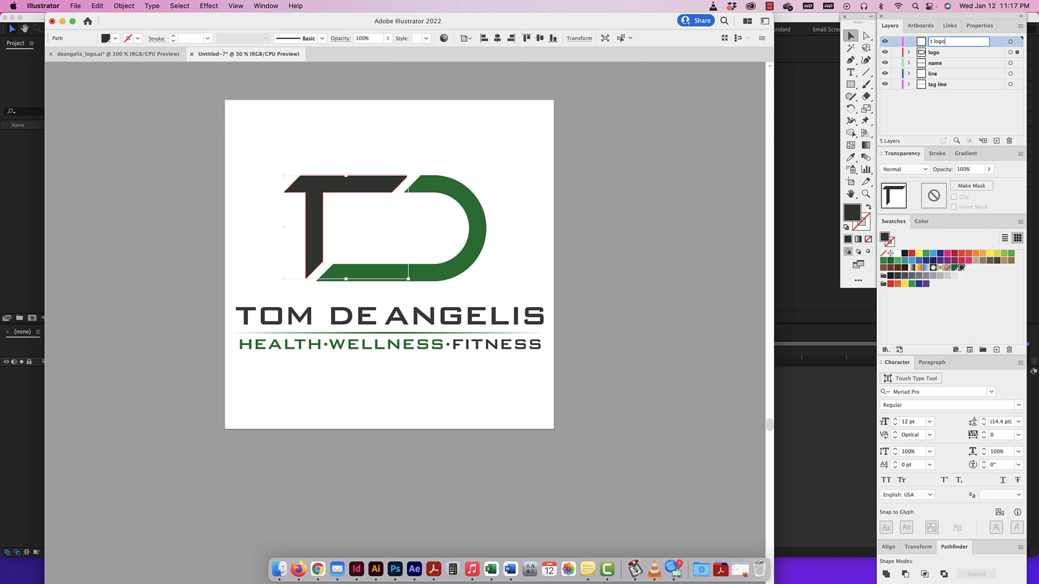
key("Return")
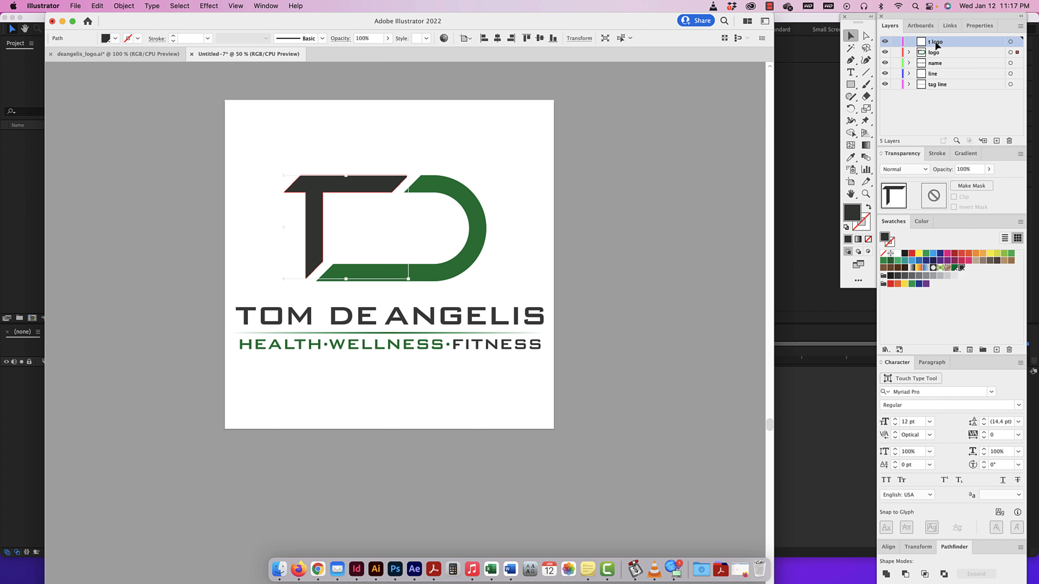
left_click_drag(1018, 52, 1017, 42)
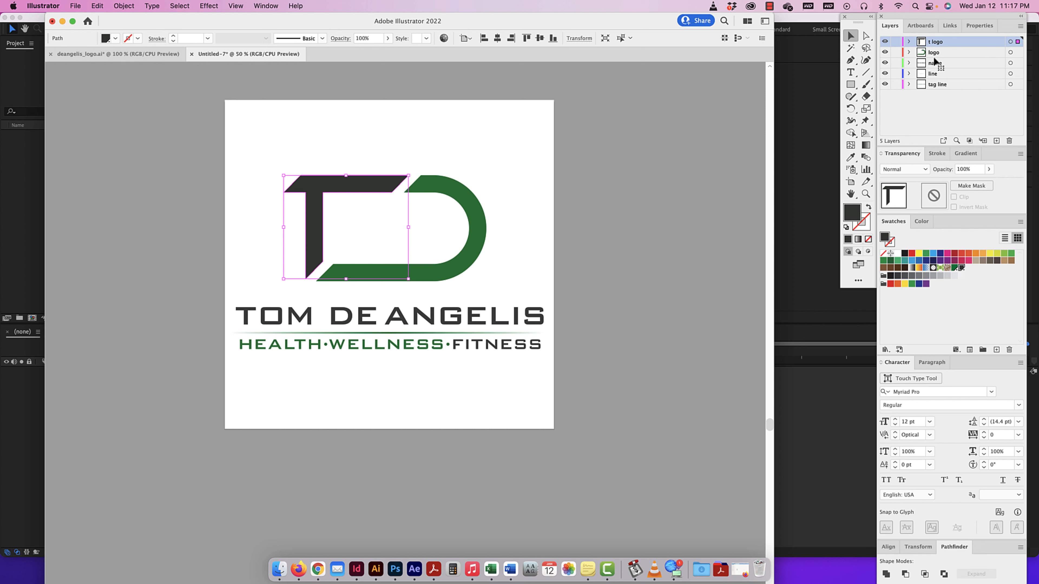
Rename the logo layer that holds the green D shape as "d logo" and clear the artwork selection.
left_click(934, 52)
double_click(933, 52)
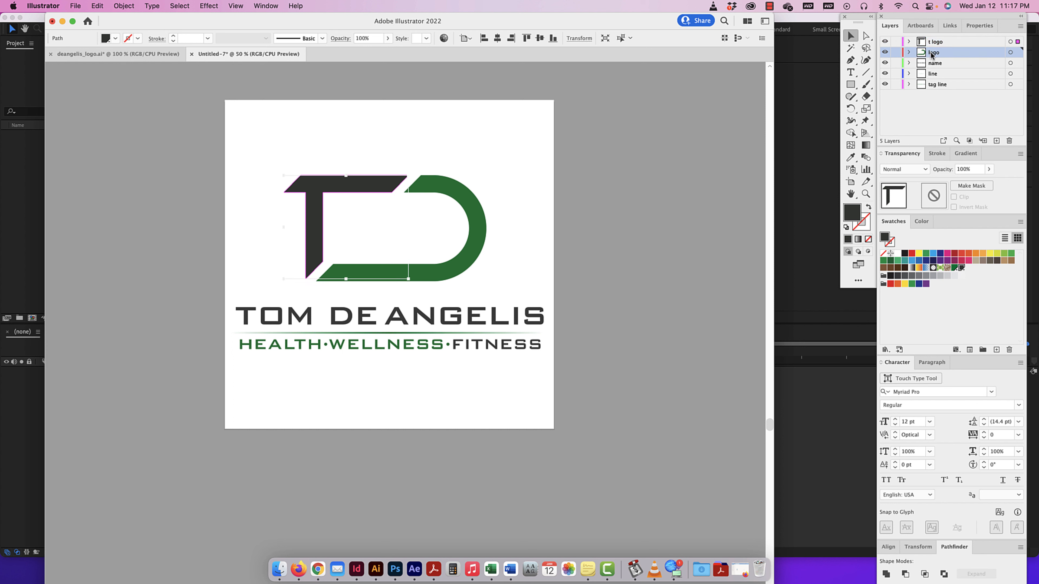
type("d")
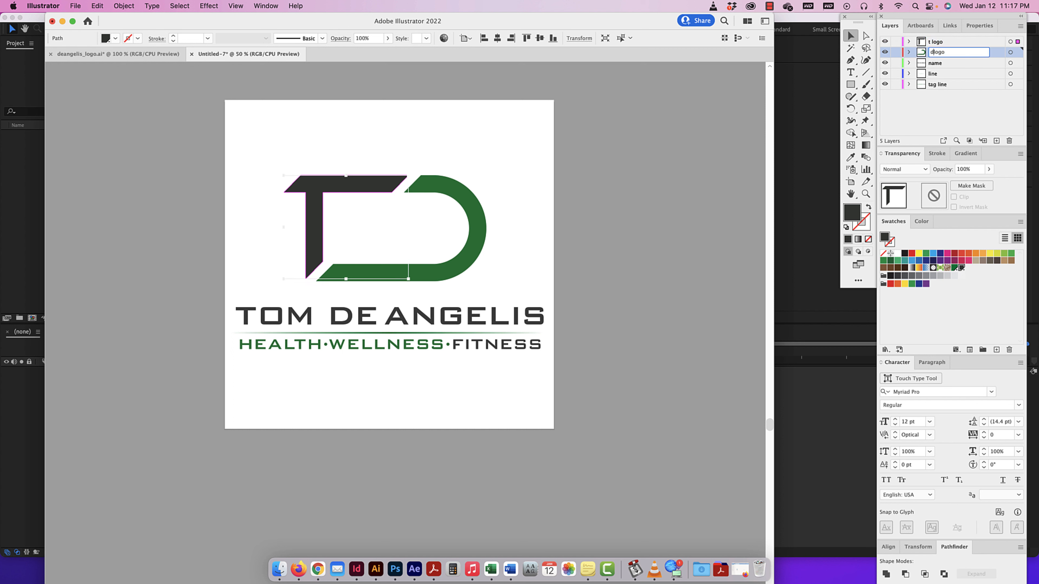
left_click(953, 112)
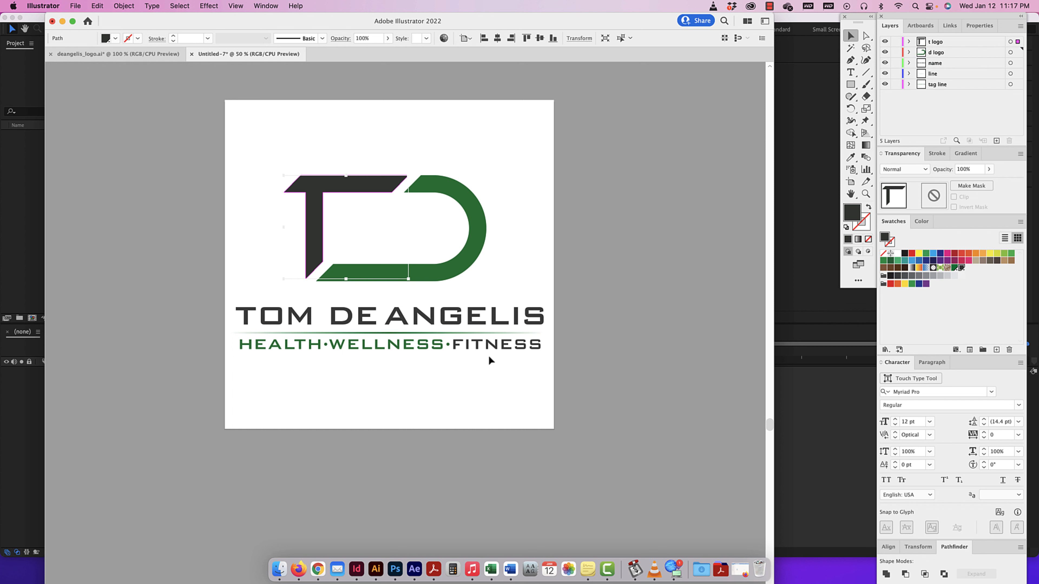
left_click(525, 193)
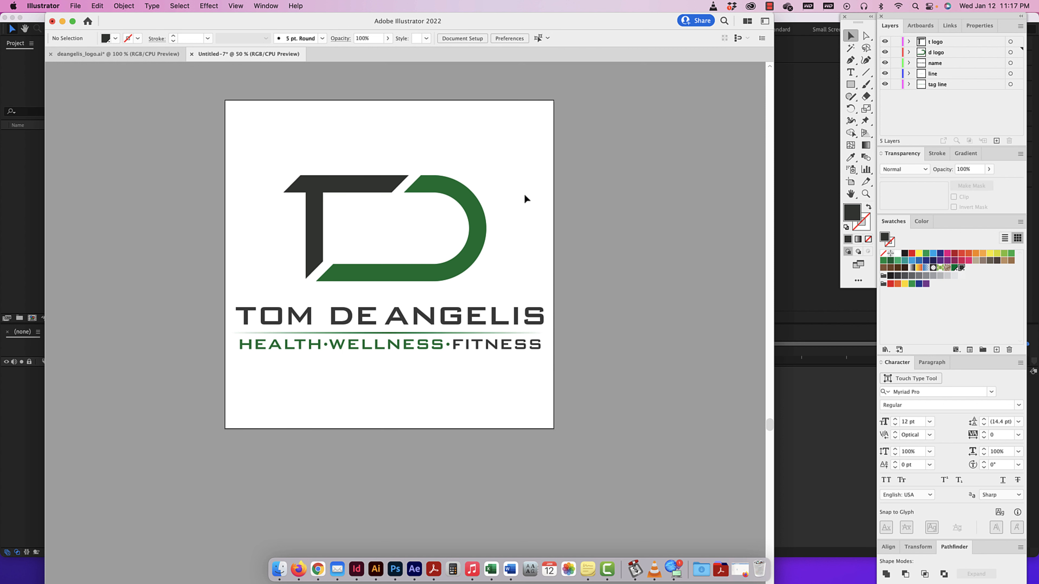
left_click_drag(482, 156, 337, 217)
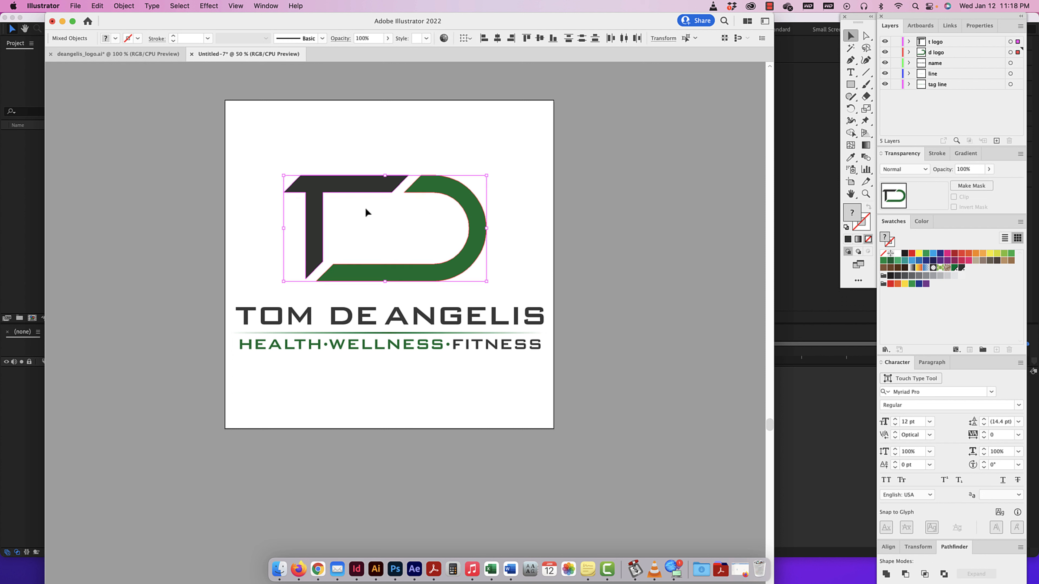
left_click(524, 194)
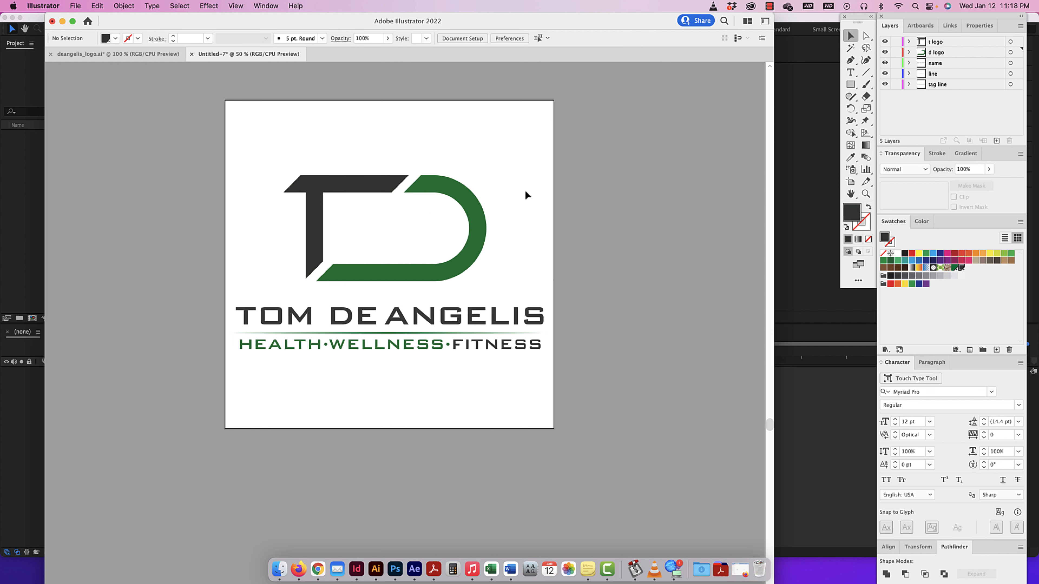
Copy the slanted-stroke pattern below the logo in deangelis_logo.ai and create a new 1080 × 1080 px RGB document.
left_click(123, 54)
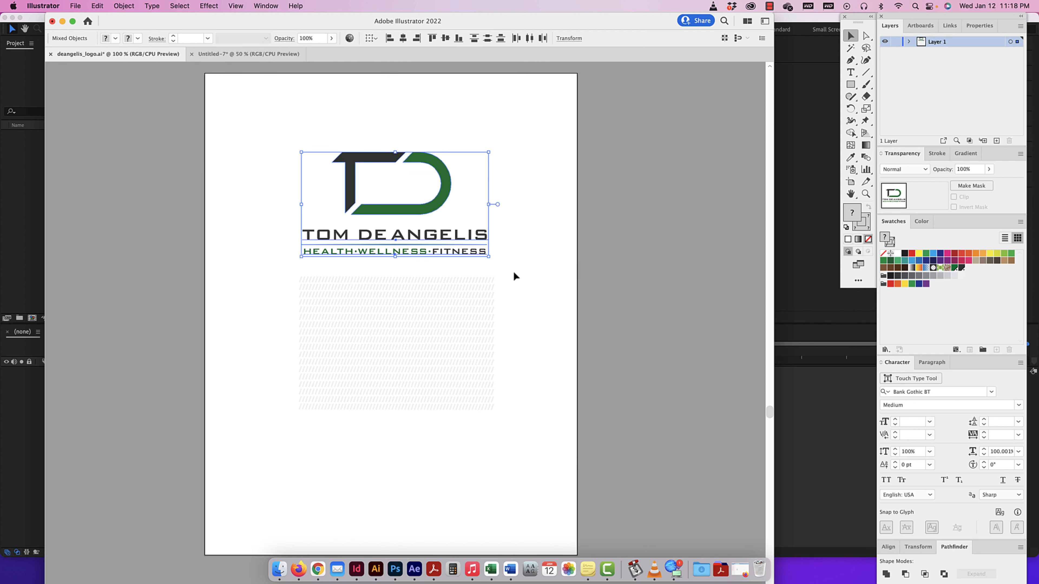
left_click_drag(515, 277, 242, 452)
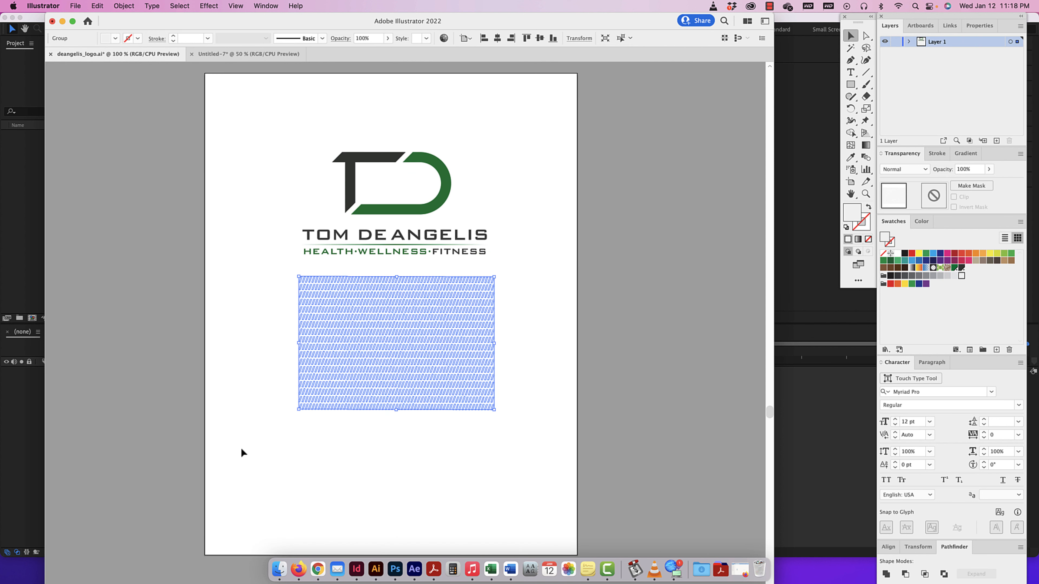
key("super+n")
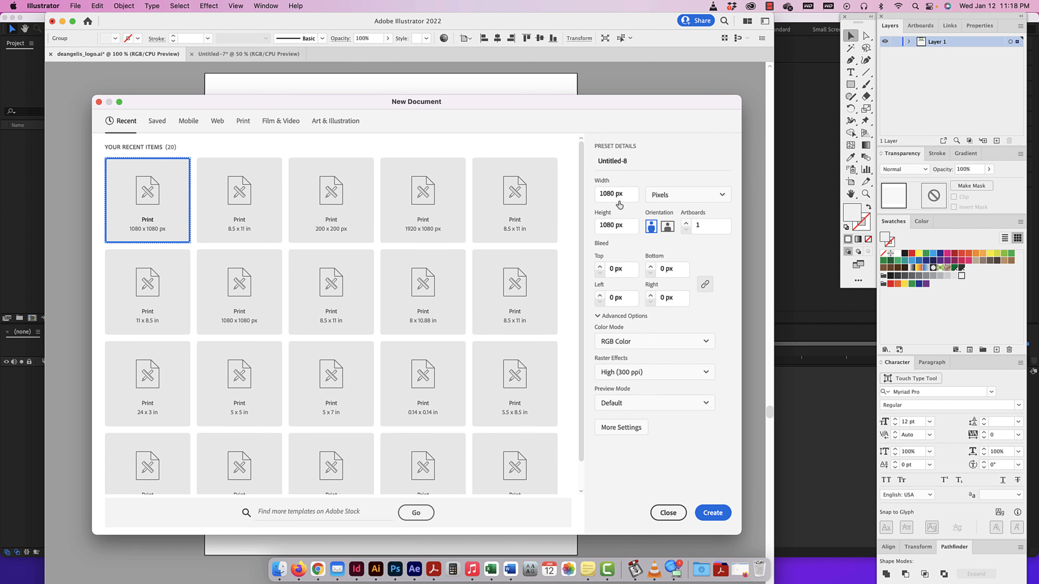
left_click(714, 515)
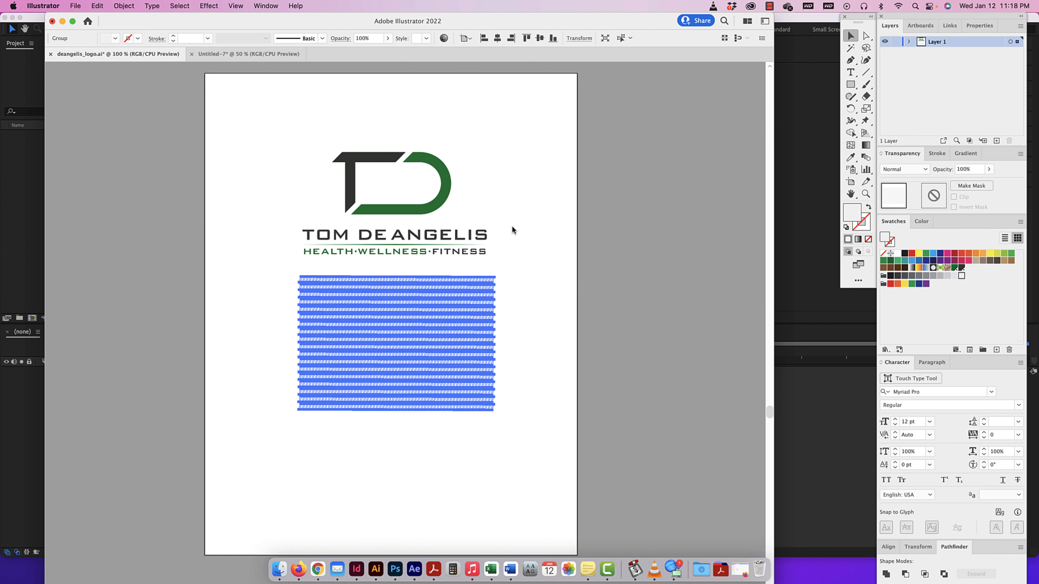
Paste the slanted-stroke pattern into the new document and enlarge it proportionally from its center until it covers the whole artboard.
key("super+v")
key("super+minus")
key("super+minus")
key("super+minus")
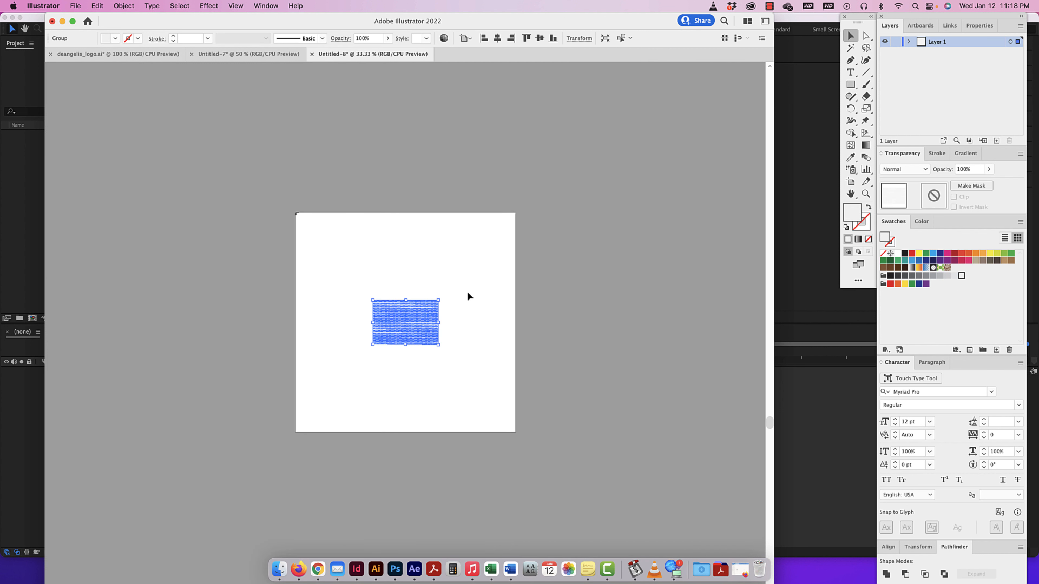
left_click_drag(439, 299, 571, 209)
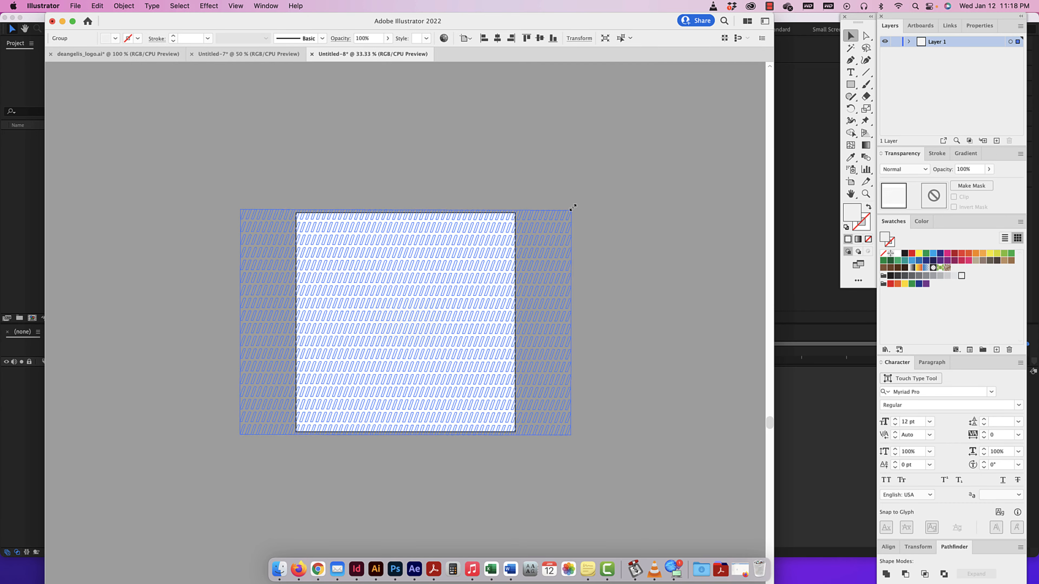
left_click(657, 223)
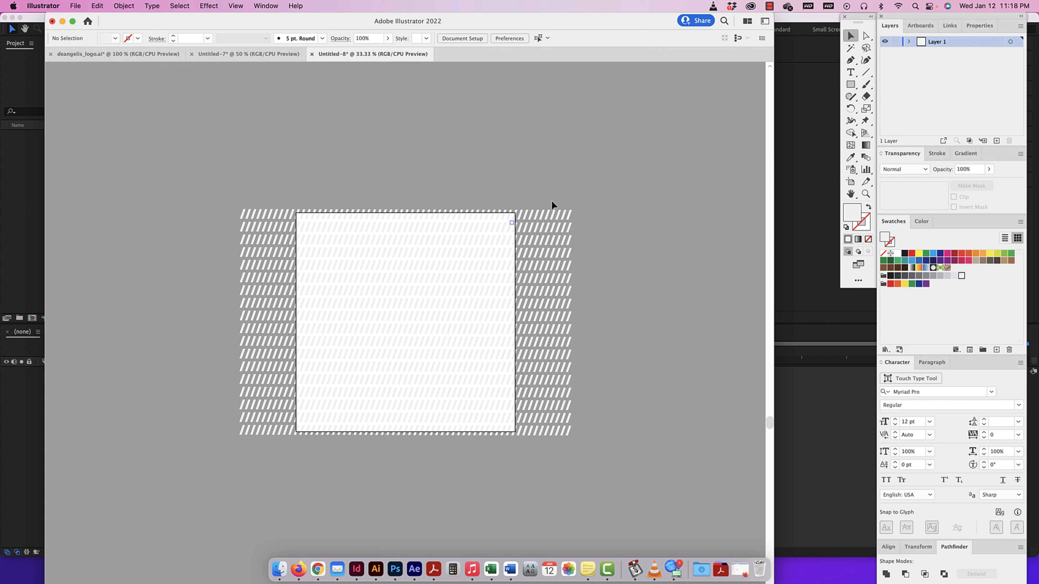
Return to the layered logo document Untitled-7 and open Save As for it.
left_click(234, 52)
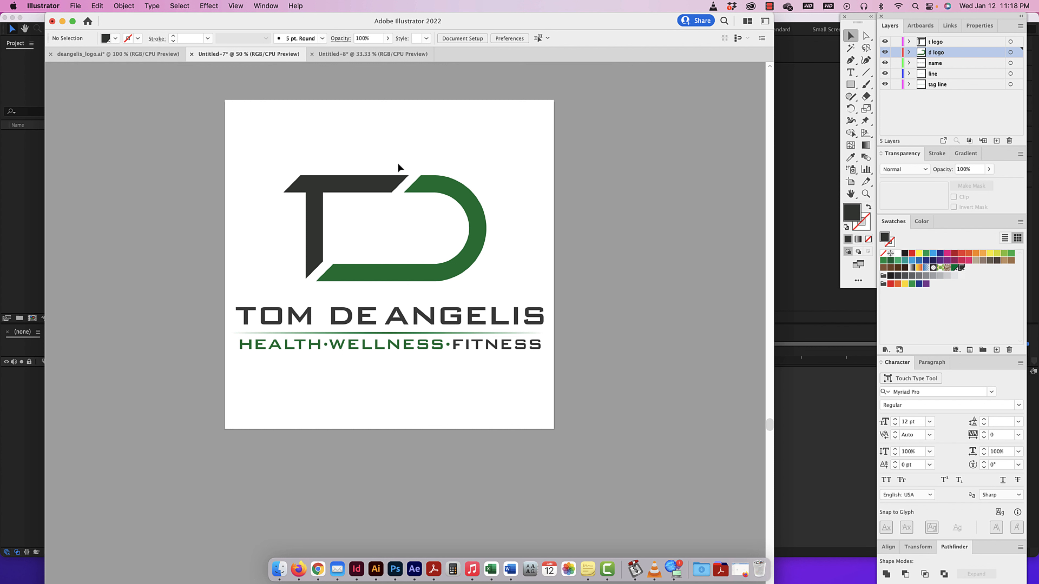
key("F11")
key("F11")
left_click(194, 110)
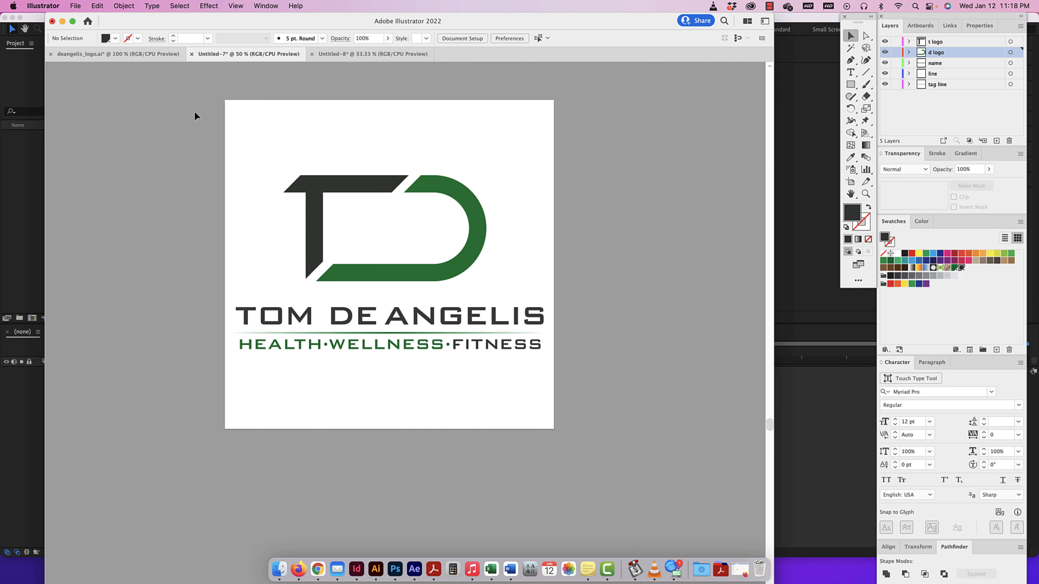
left_click(75, 4)
left_click(98, 116)
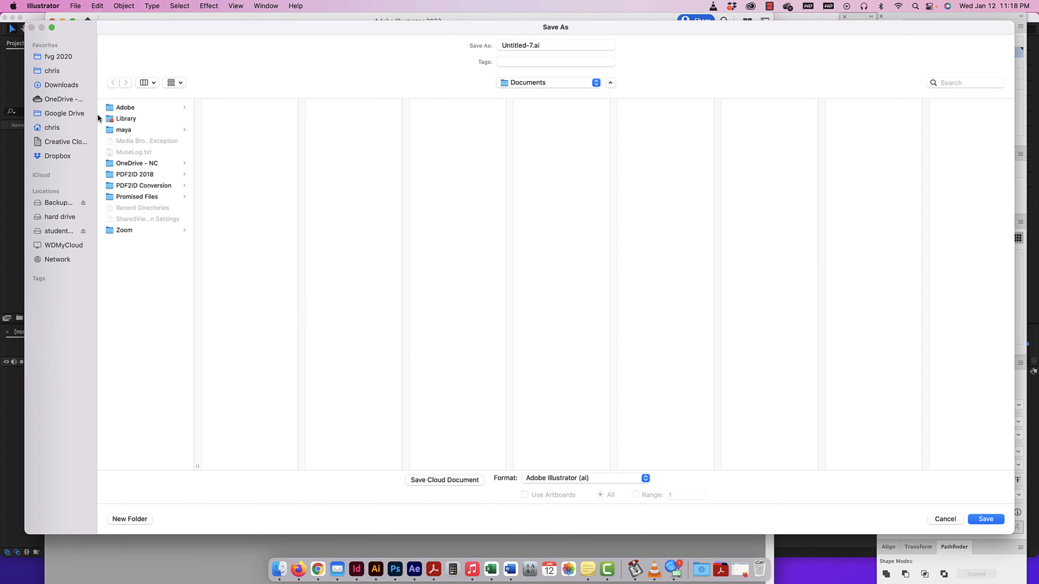
Create a folder named "logo motion" on the Desktop as the save location.
left_click(54, 127)
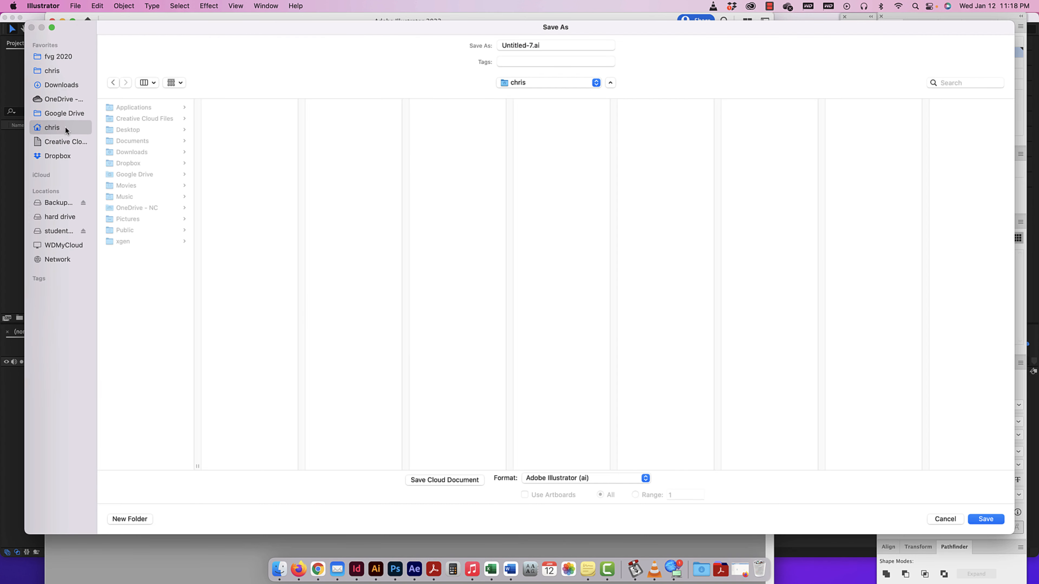
left_click(130, 128)
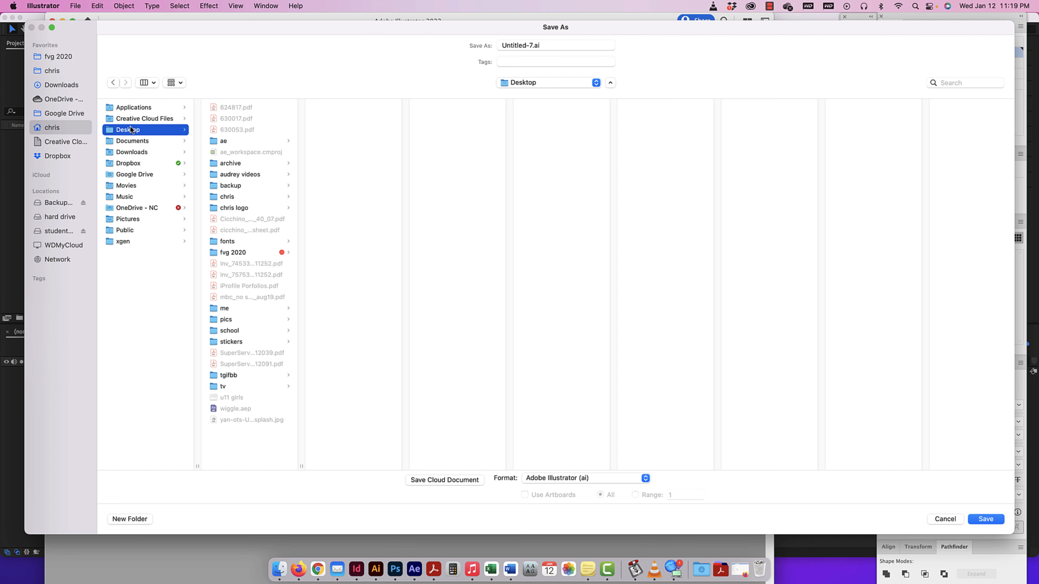
left_click(130, 519)
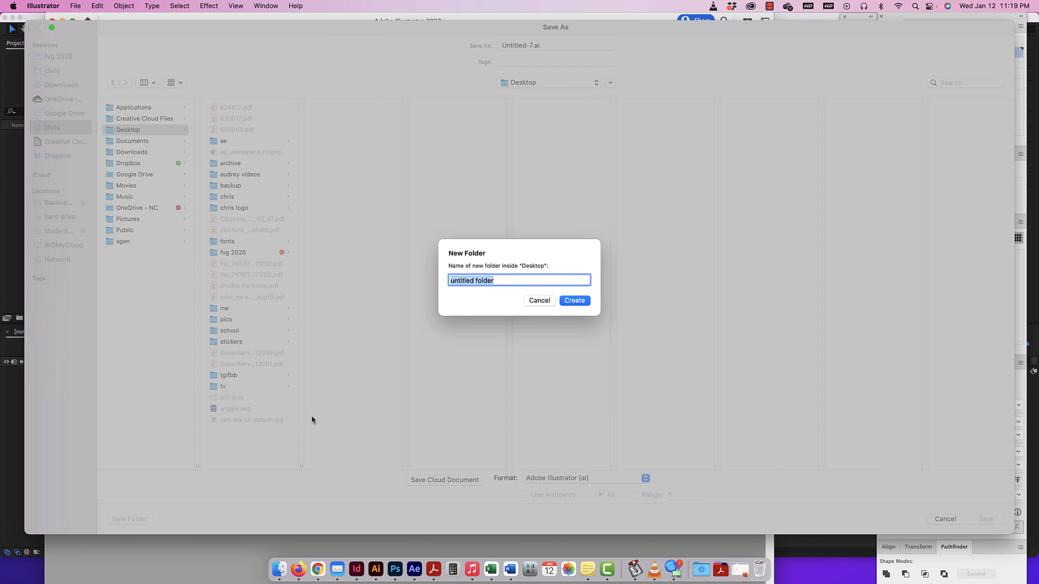
type("logo motion")
left_click(580, 300)
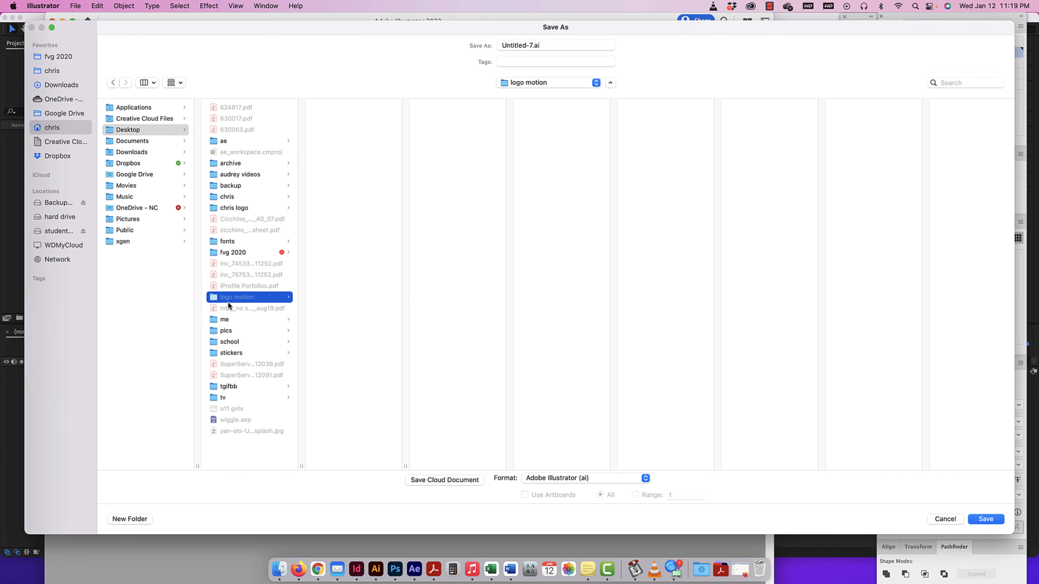
Create an "aep" folder inside logo motion and an "assets" folder inside aep.
left_click(128, 519)
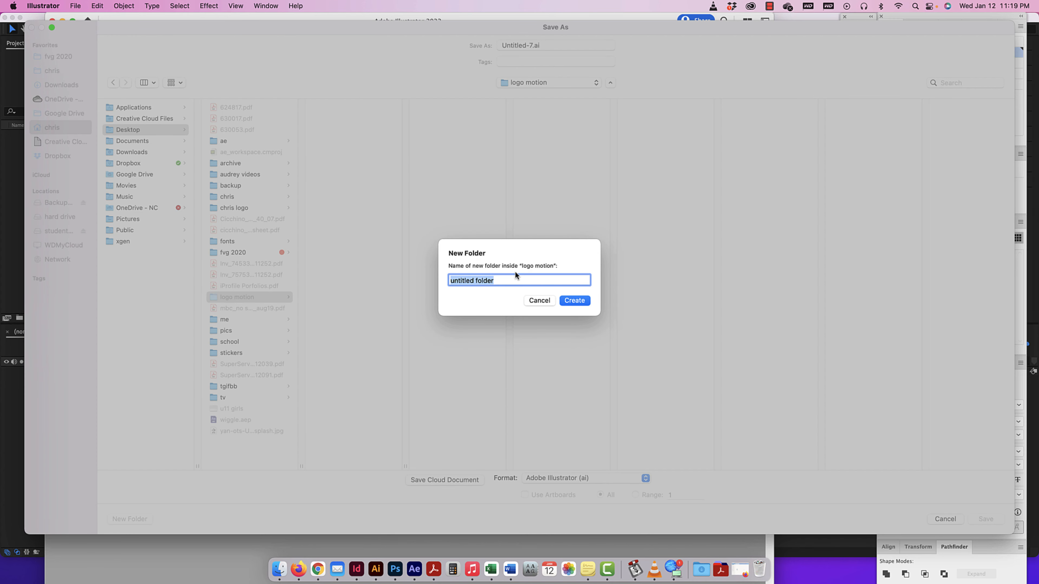
type("aep")
key("Return")
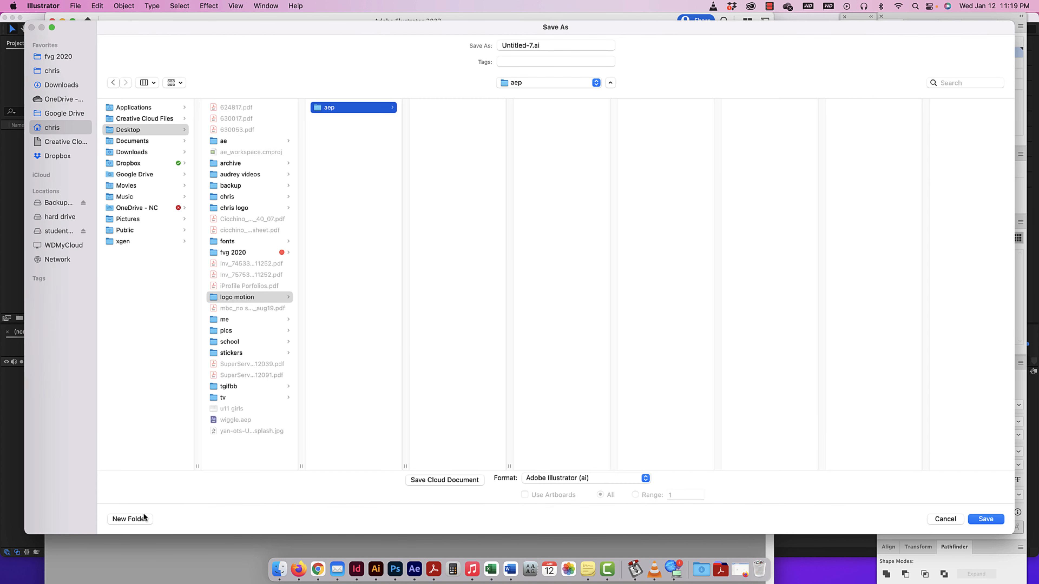
left_click(139, 519)
type("assets")
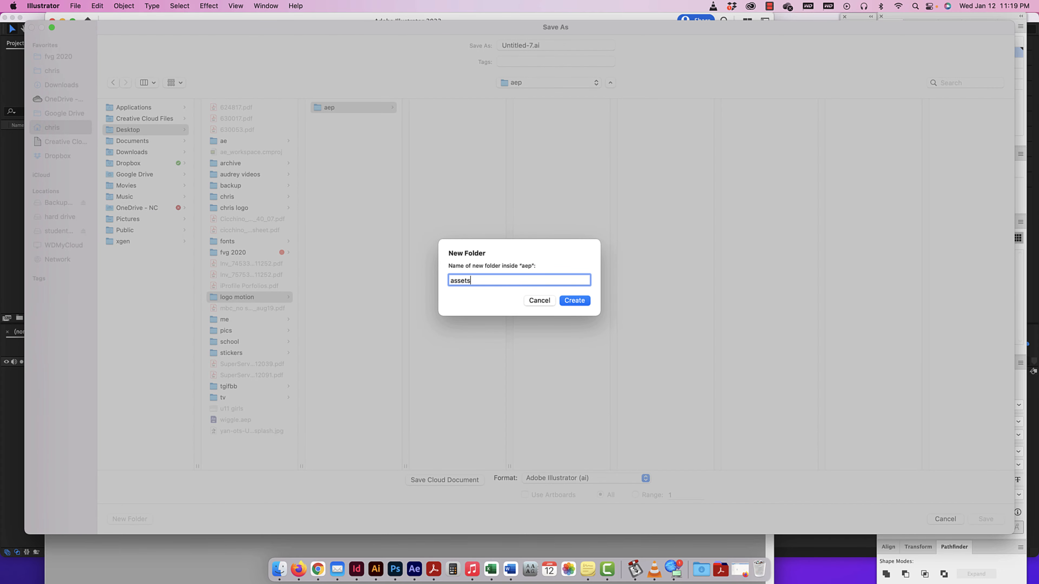
key("Return")
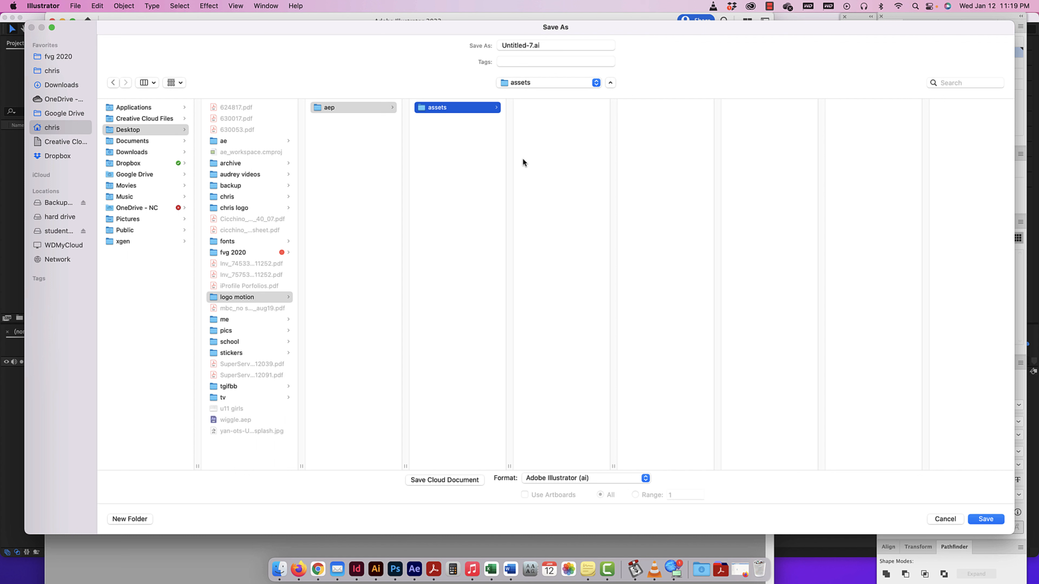
Save the layered logo in the assets folder as an Adobe Illustrator file named "td logo", accepting the Illustrator 2020 options.
left_click(532, 45)
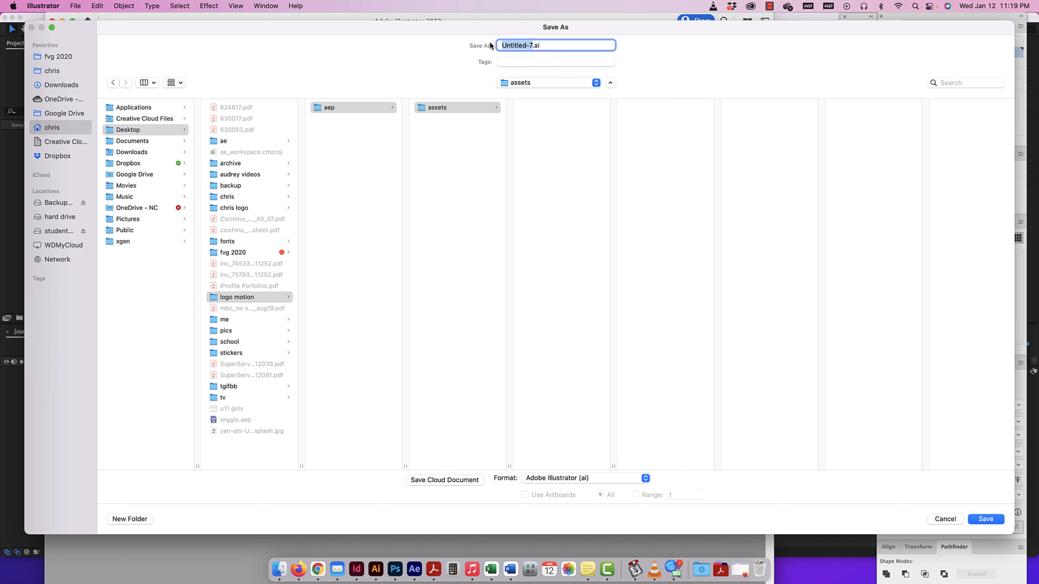
type("td logo")
left_click(986, 518)
left_click(764, 503)
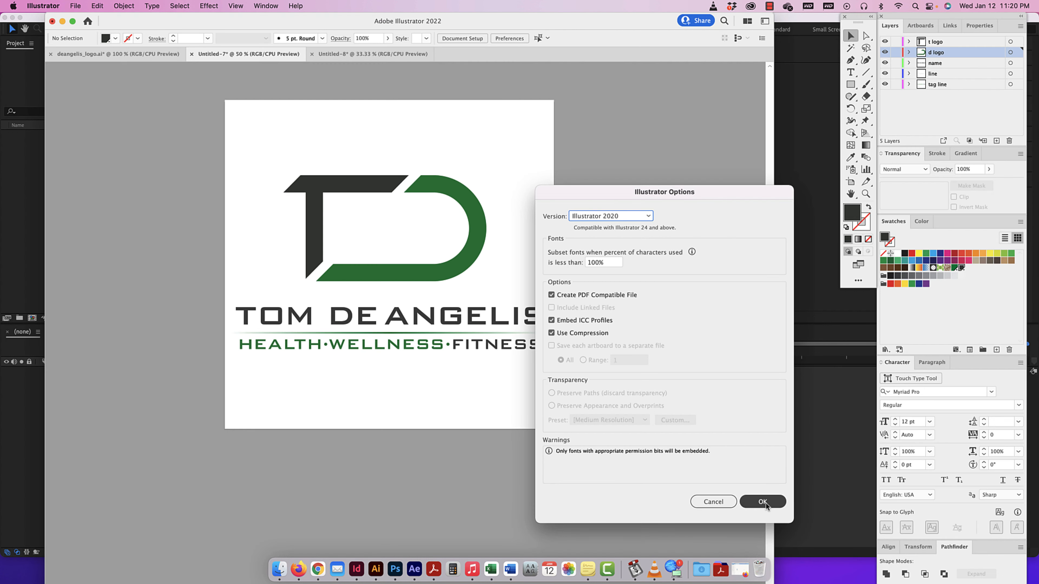
Open the logo motion folder on the Desktop and move the assets folder out of aep into logo motion.
key("F11")
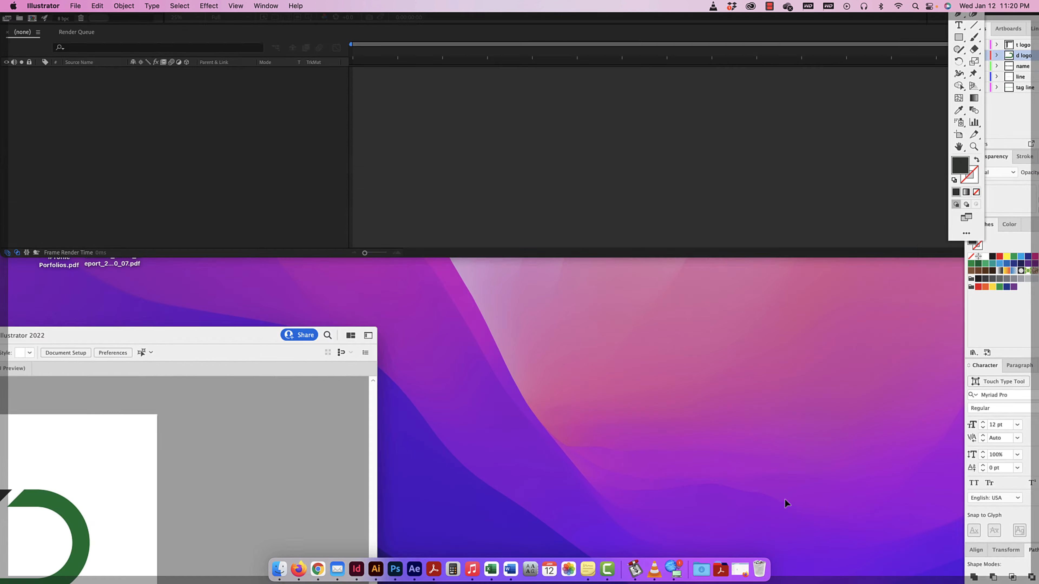
double_click(1002, 453)
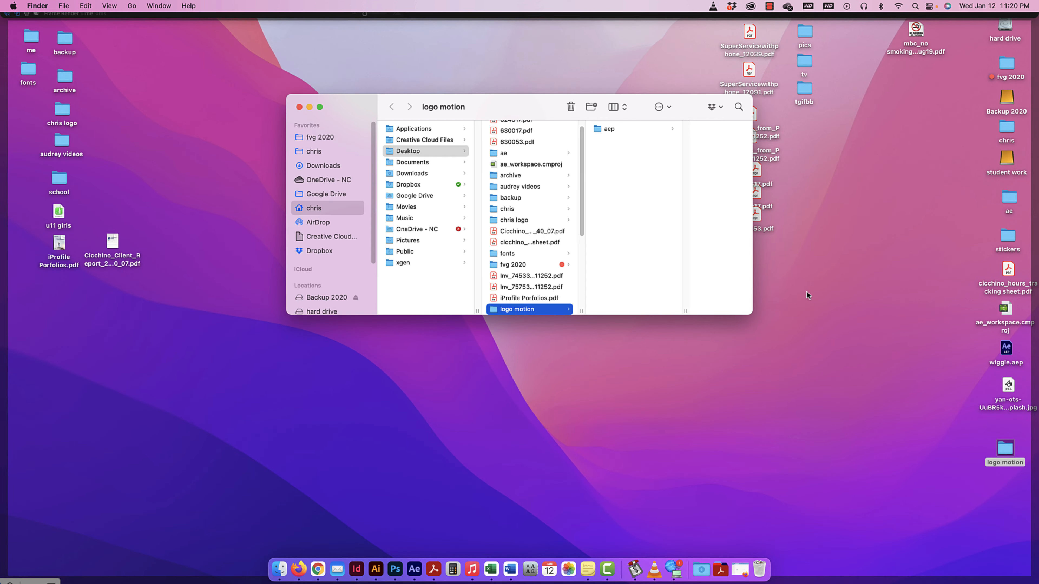
left_click(610, 130)
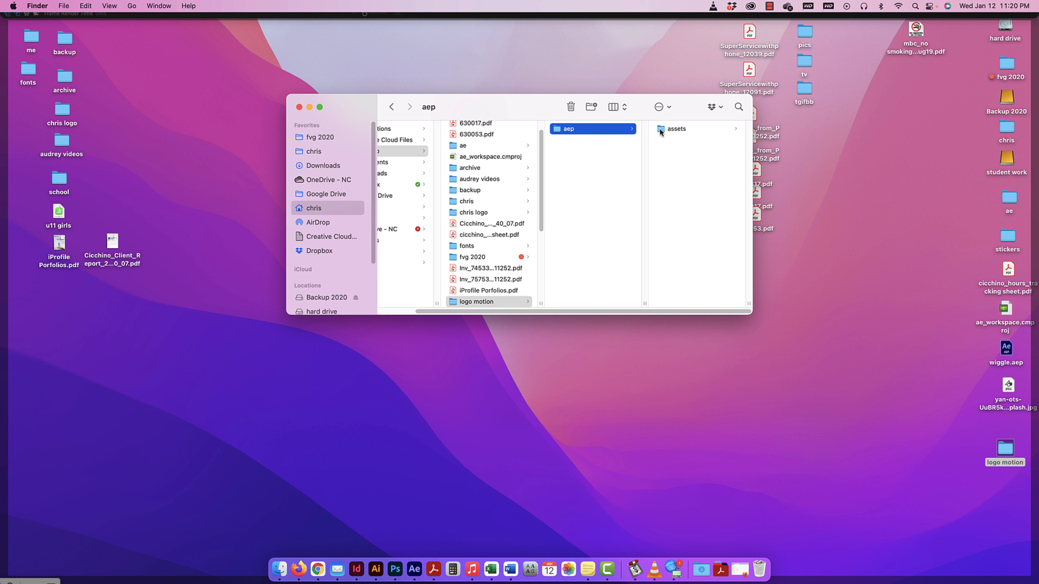
left_click_drag(660, 131, 570, 154)
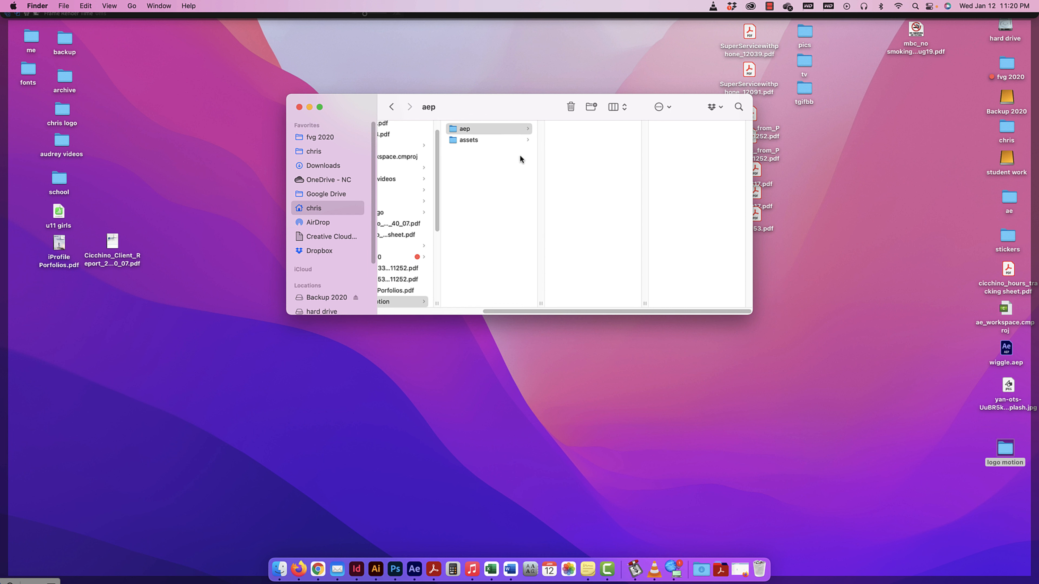
left_click(468, 156)
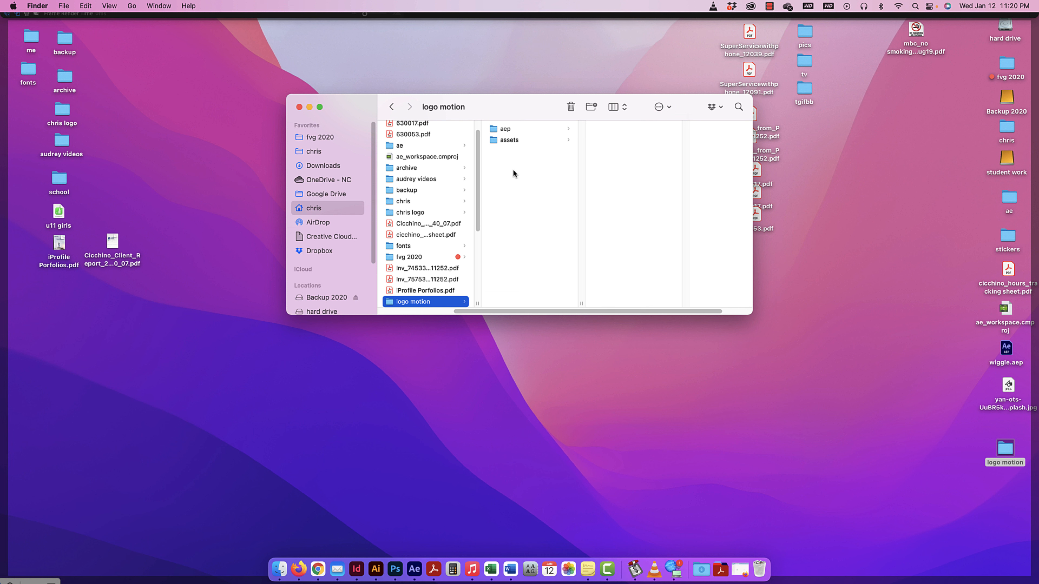
Enlarge the Finder window, create a folder named "final" inside logo motion, and close the window.
left_click_drag(753, 314, 992, 408)
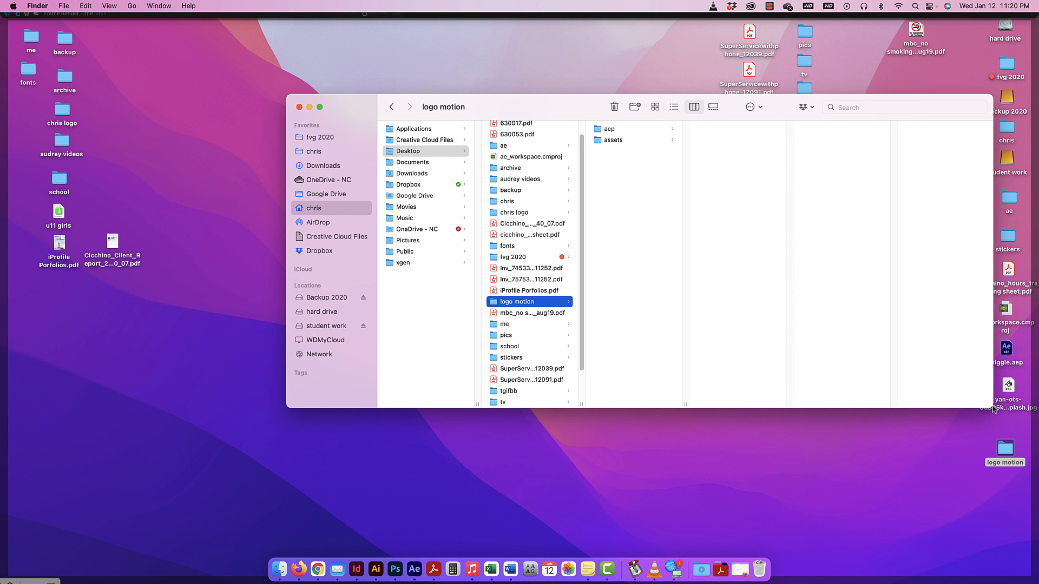
left_click(635, 107)
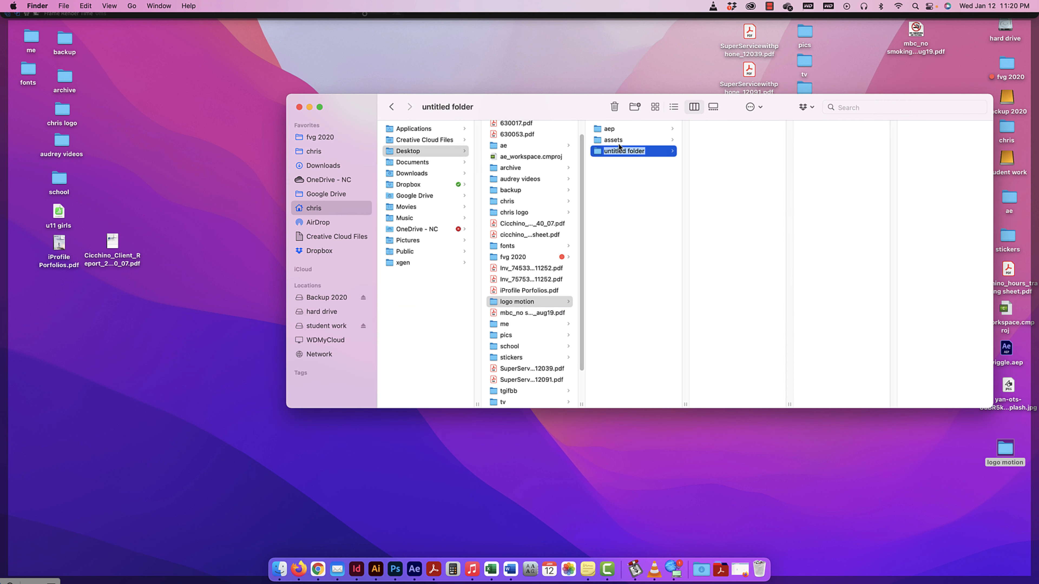
type("final")
key("Return")
double_click(305, 105)
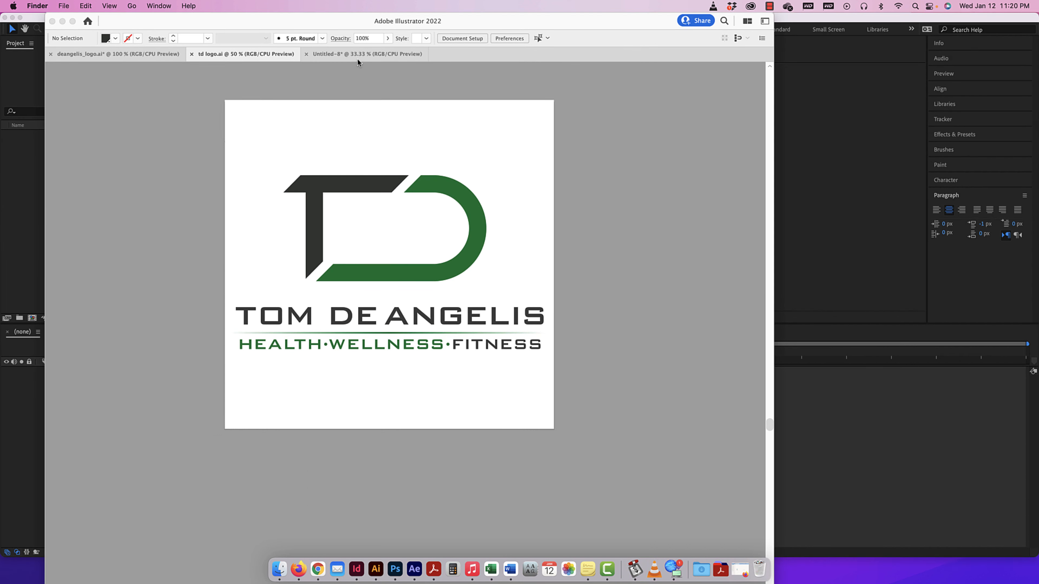
Open Save As for the slanted-stroke pattern document Untitled-8 and choose the assets folder inside logo motion as its location.
left_click(366, 51)
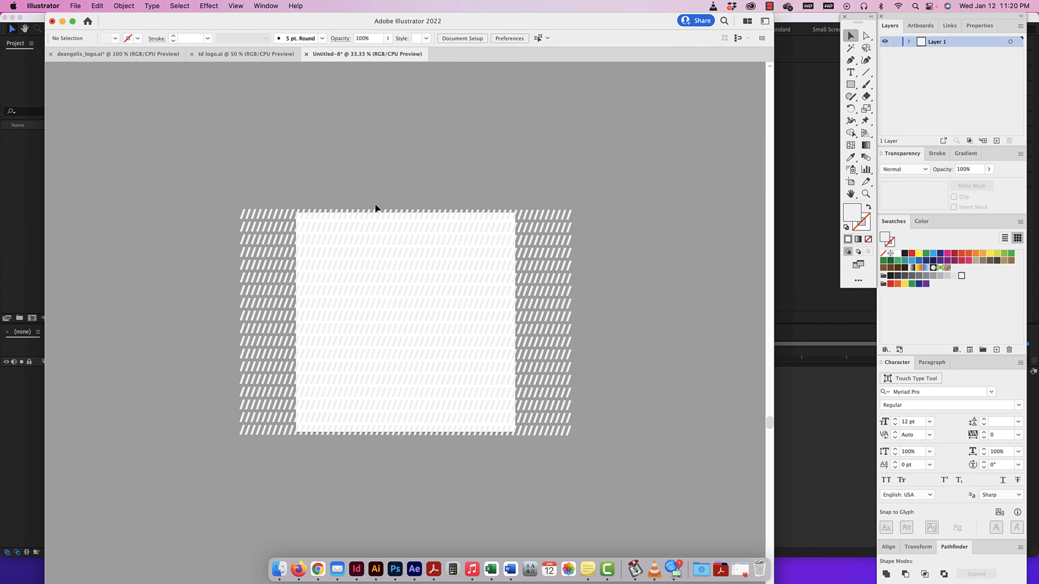
left_click(234, 50)
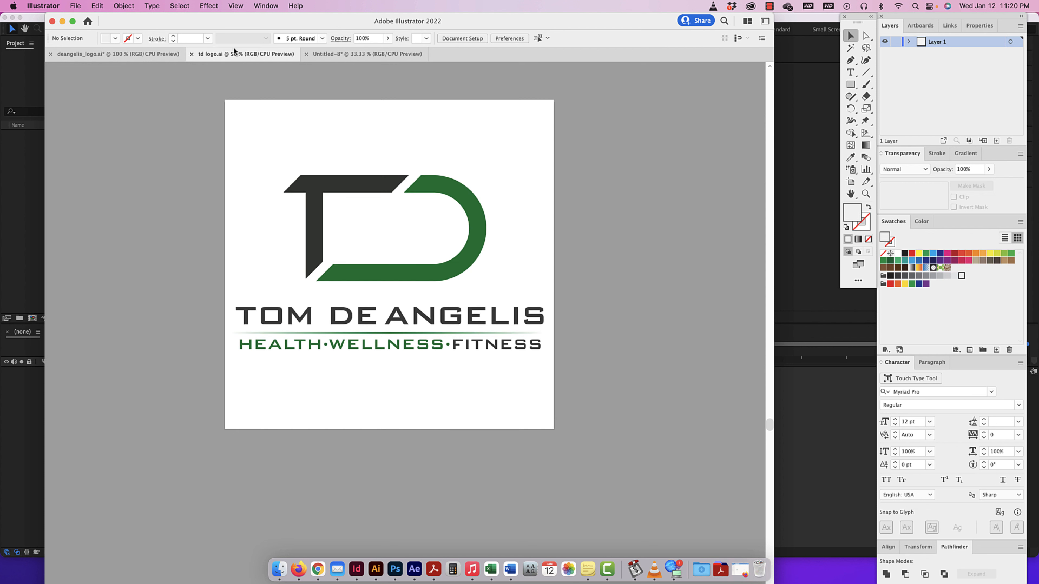
left_click(326, 54)
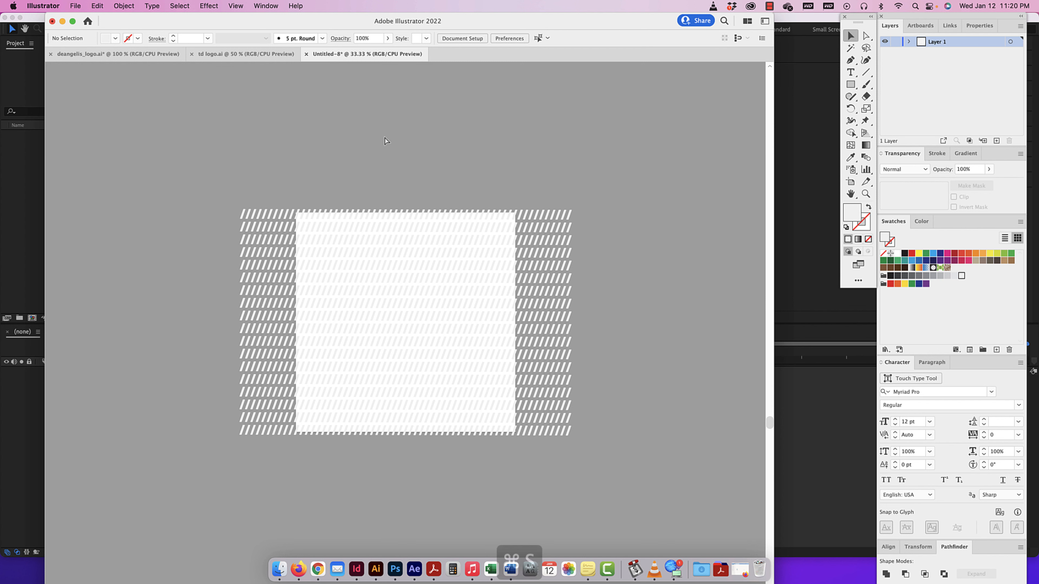
key("super+s")
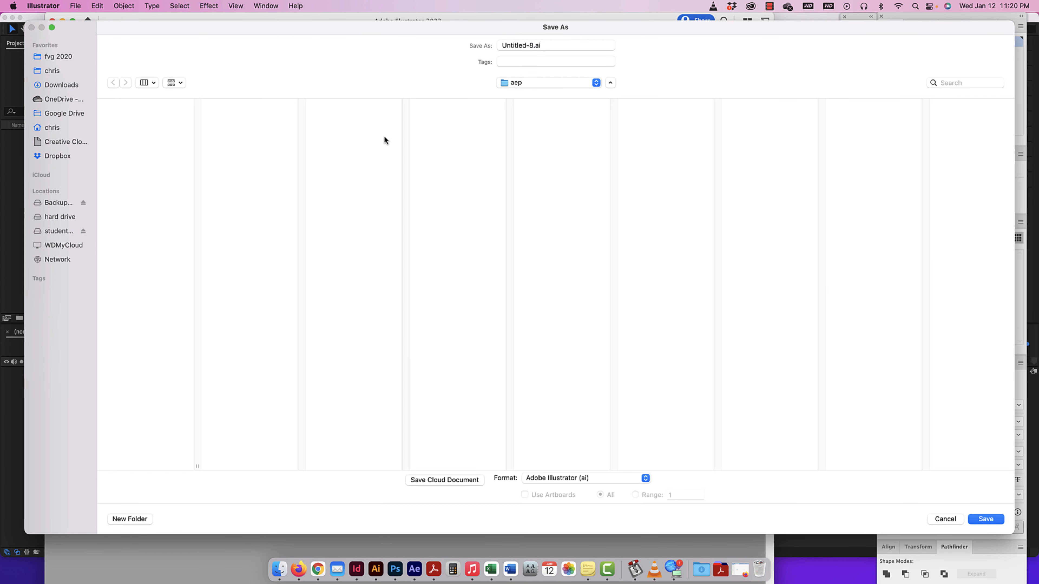
left_click(526, 83)
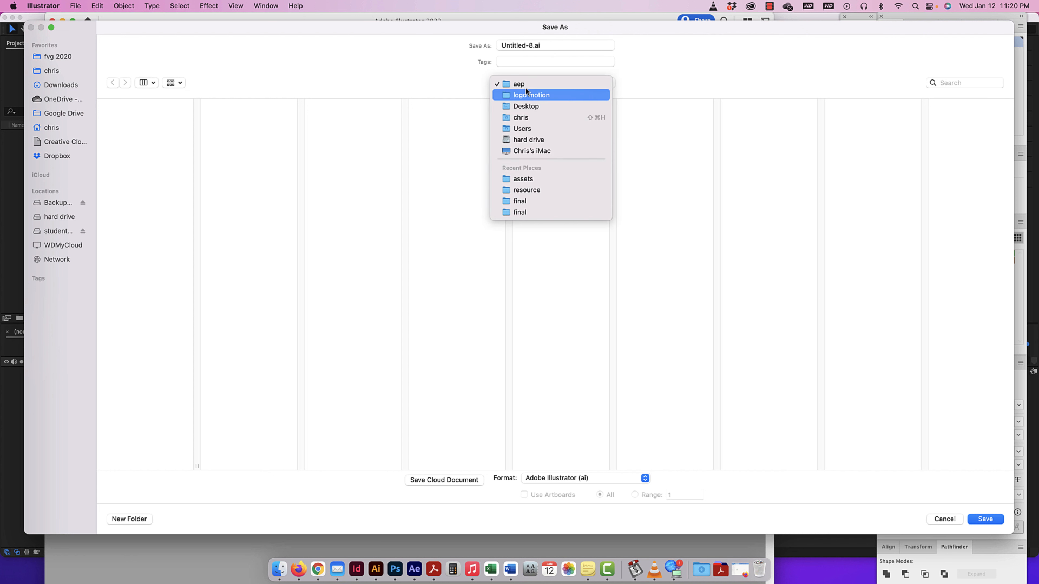
left_click(524, 94)
left_click(340, 118)
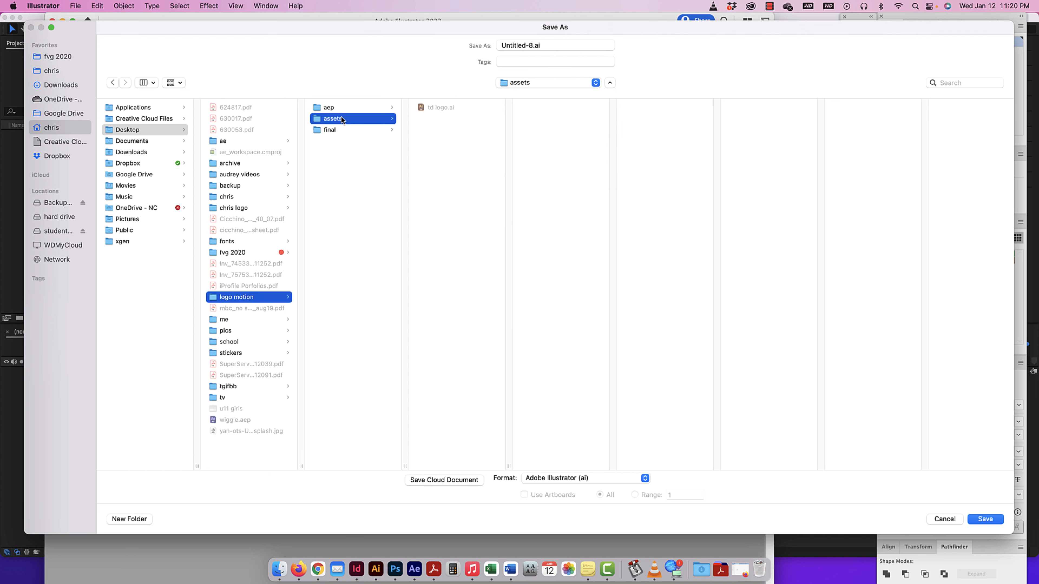
Save the pattern as "td background" in Illustrator EPS format, accepting the Illustrator 2020 EPS options.
left_click(532, 45)
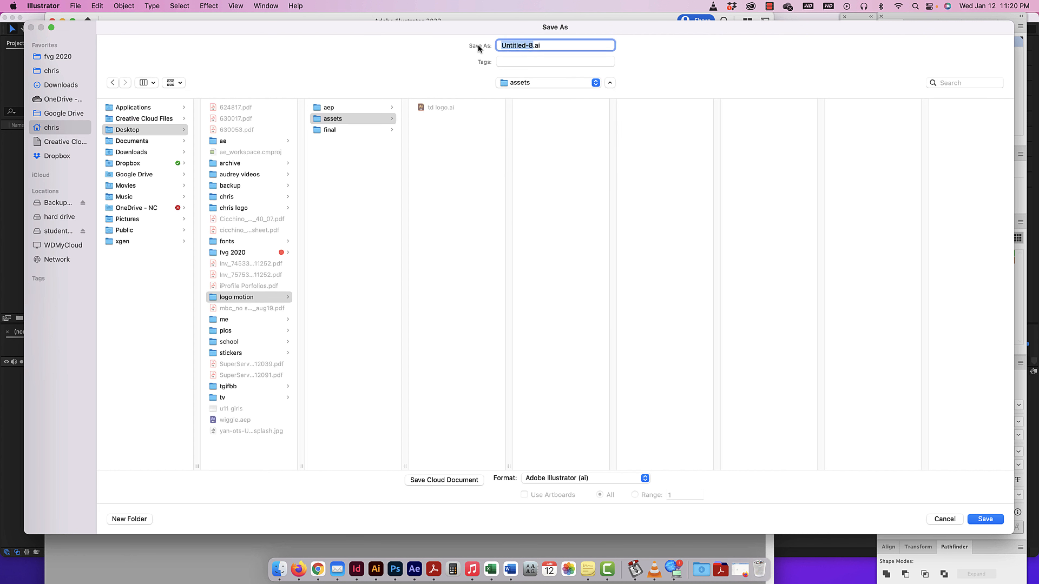
type("td background")
left_click(588, 479)
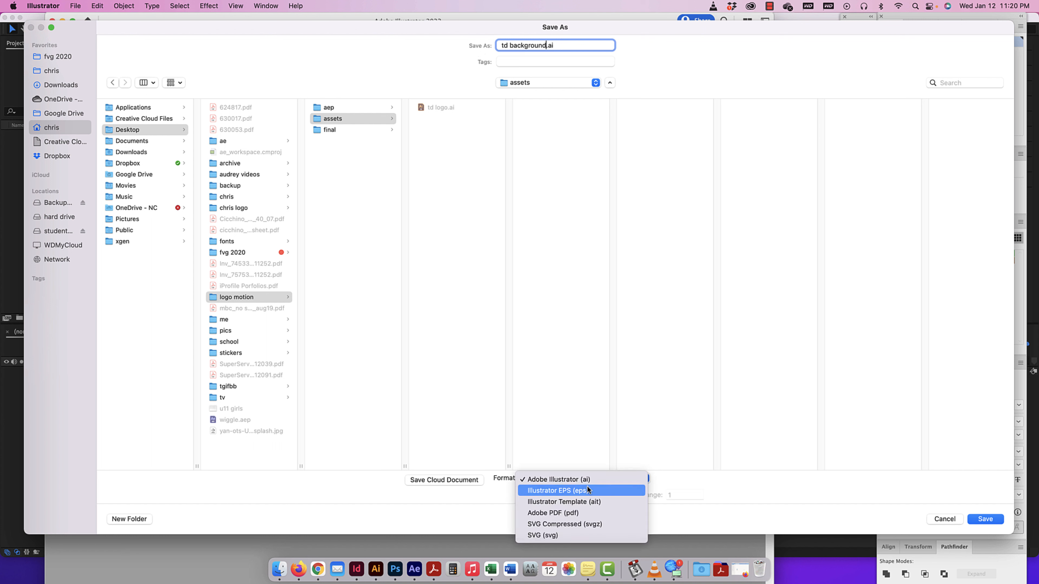
left_click(587, 488)
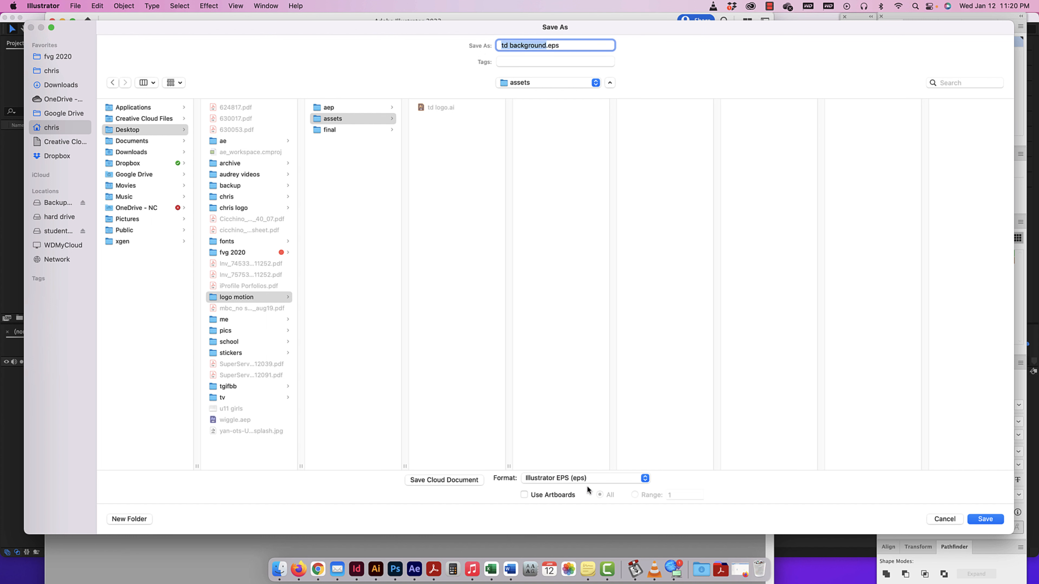
left_click(986, 519)
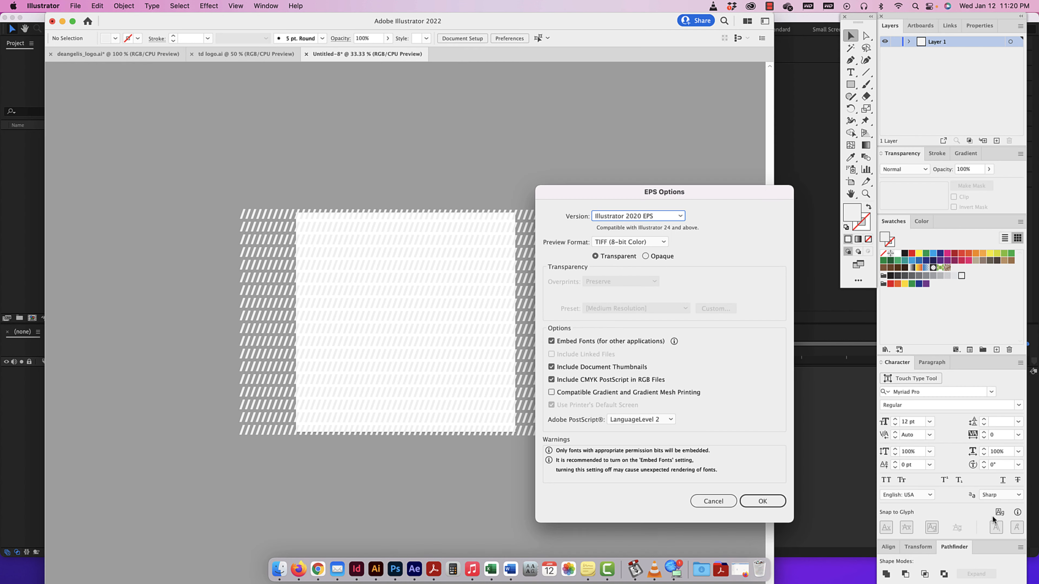
left_click(763, 502)
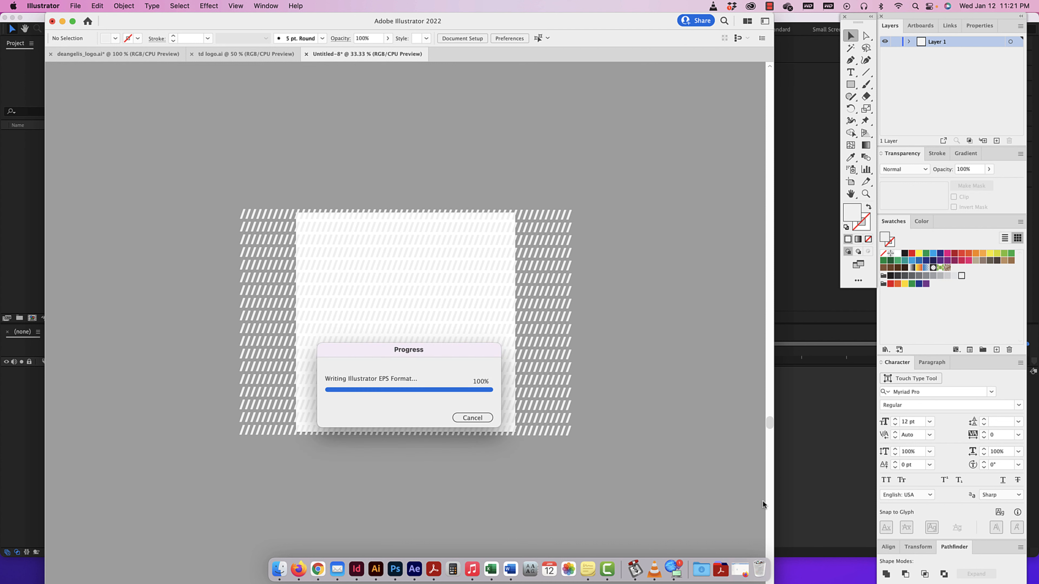
Move the JPG photo from the Desktop into the assets folder of logo motion and close the Finder window.
key("F11")
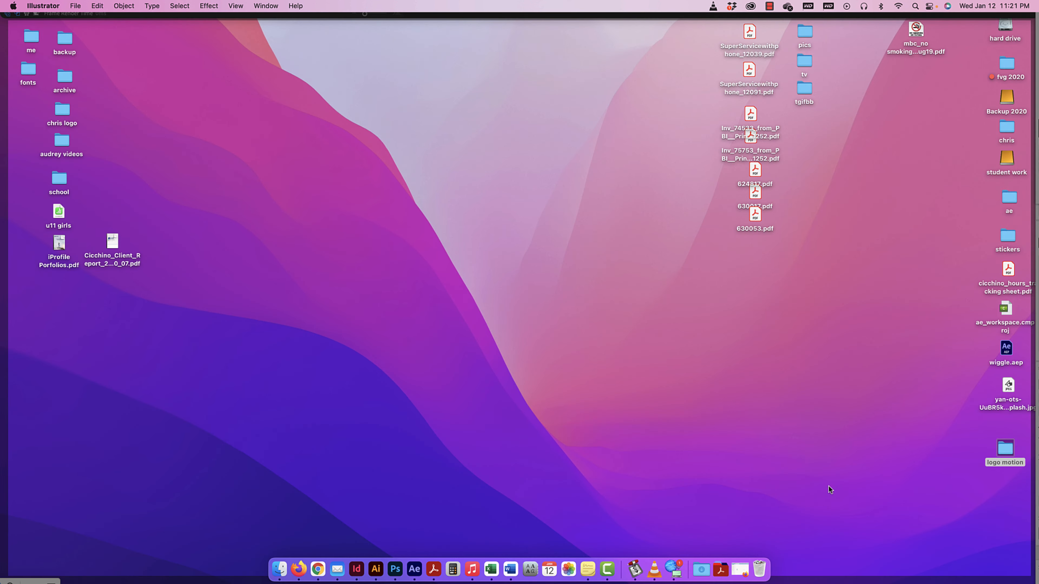
double_click(1003, 450)
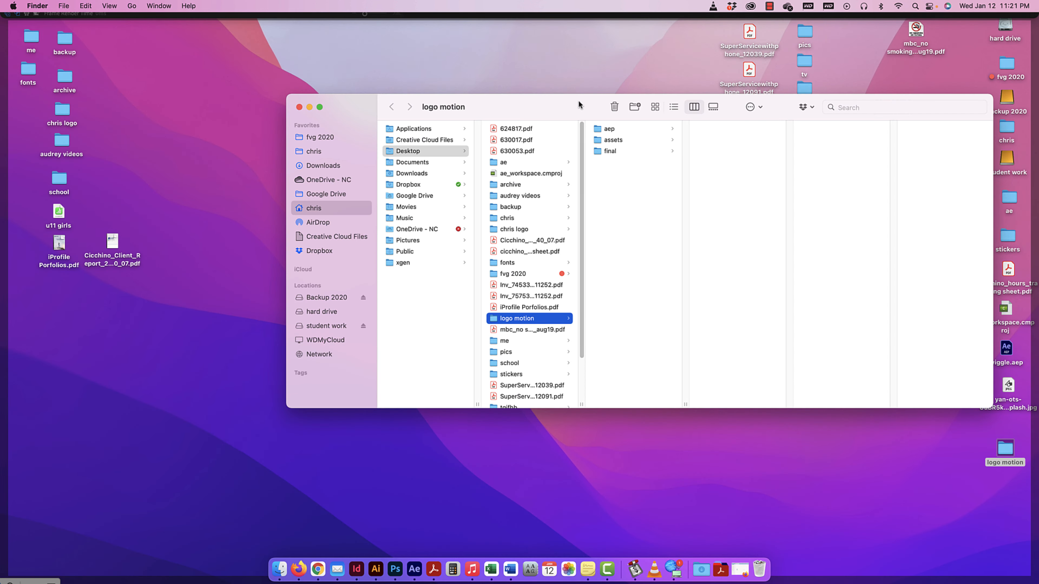
left_click_drag(578, 103, 506, 107)
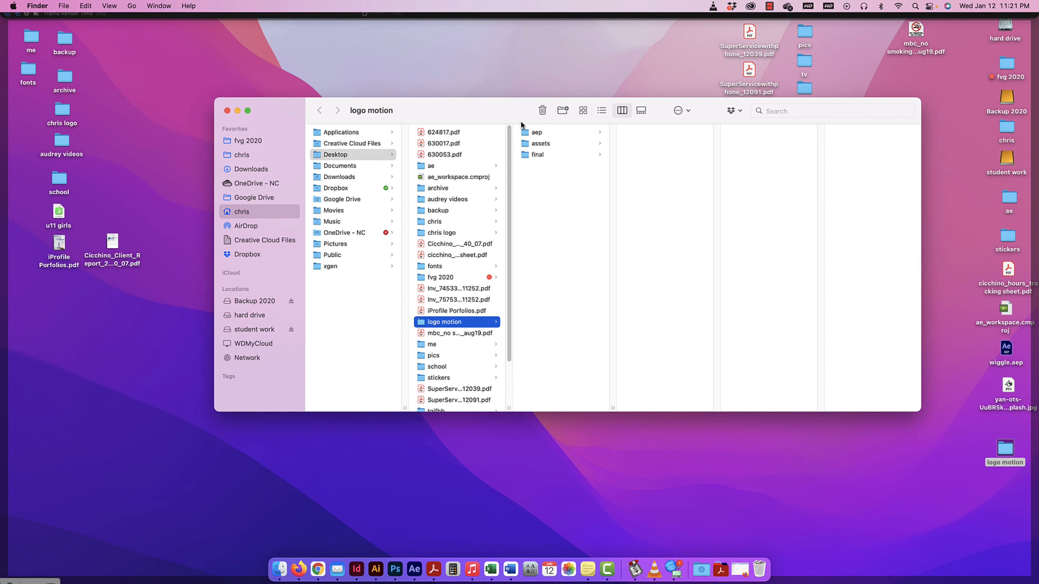
left_click(539, 143)
left_click_drag(1006, 450, 651, 180)
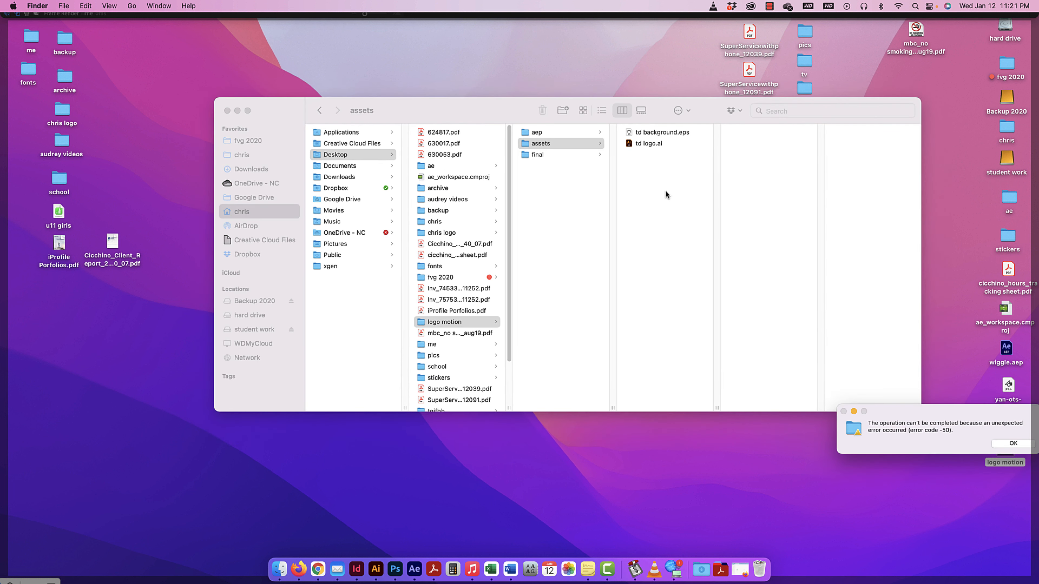
left_click(1013, 443)
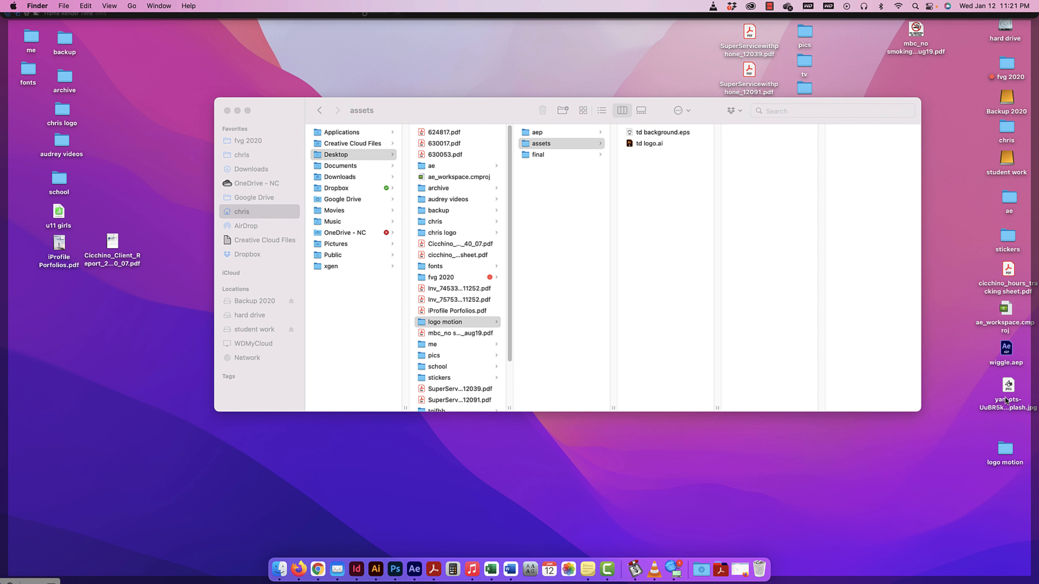
left_click_drag(1008, 386, 635, 187)
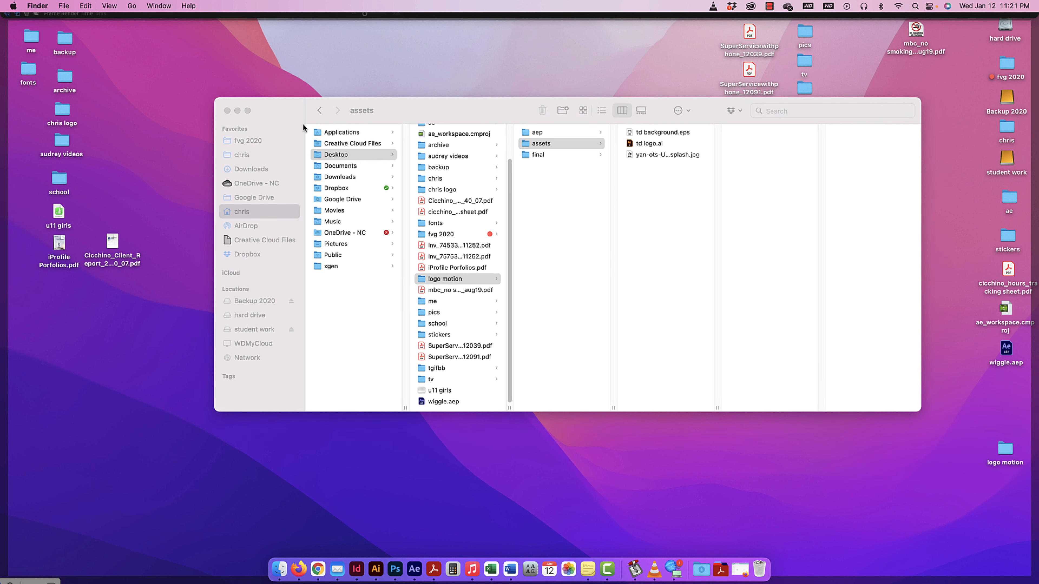
left_click(227, 110)
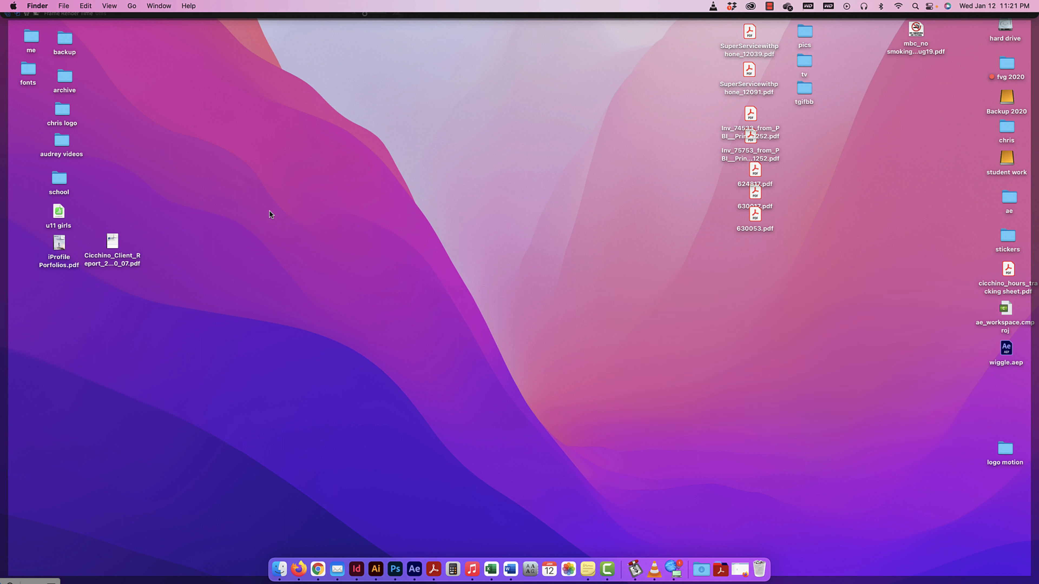
Switch to After Effects and look over its list of available panels.
left_click(417, 567)
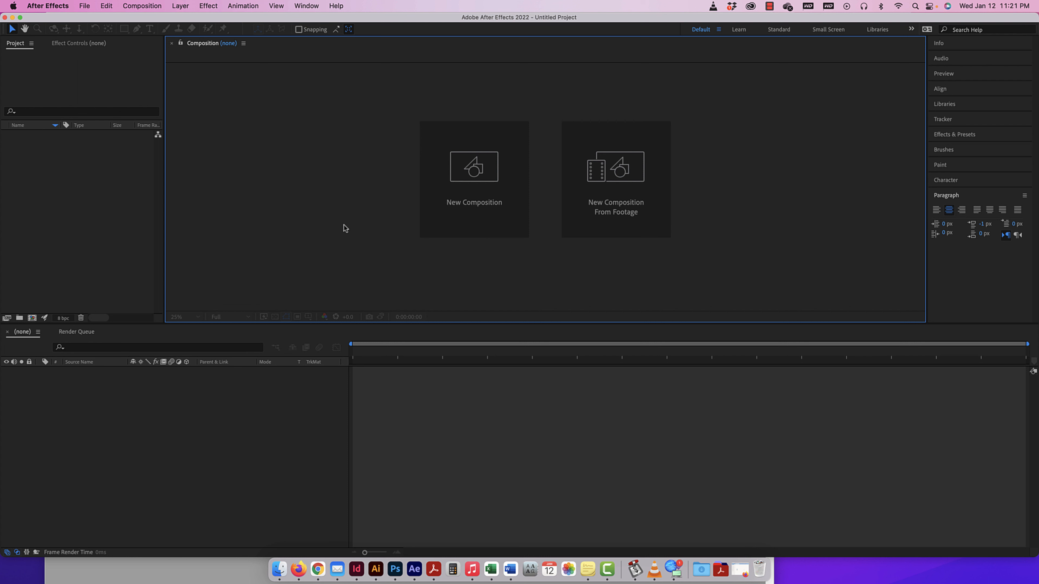
left_click(457, 174)
left_click(312, 7)
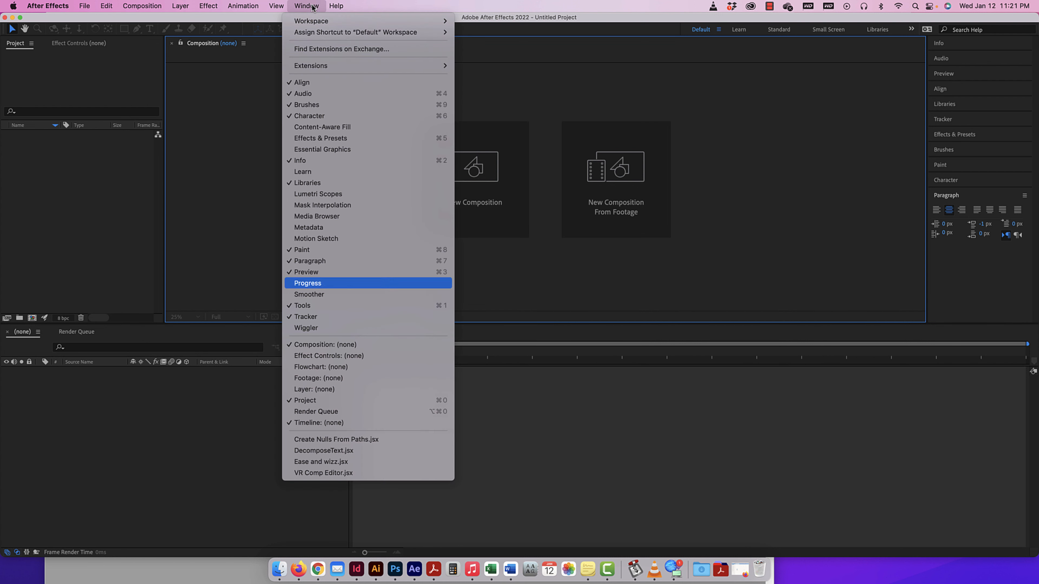
left_click(959, 273)
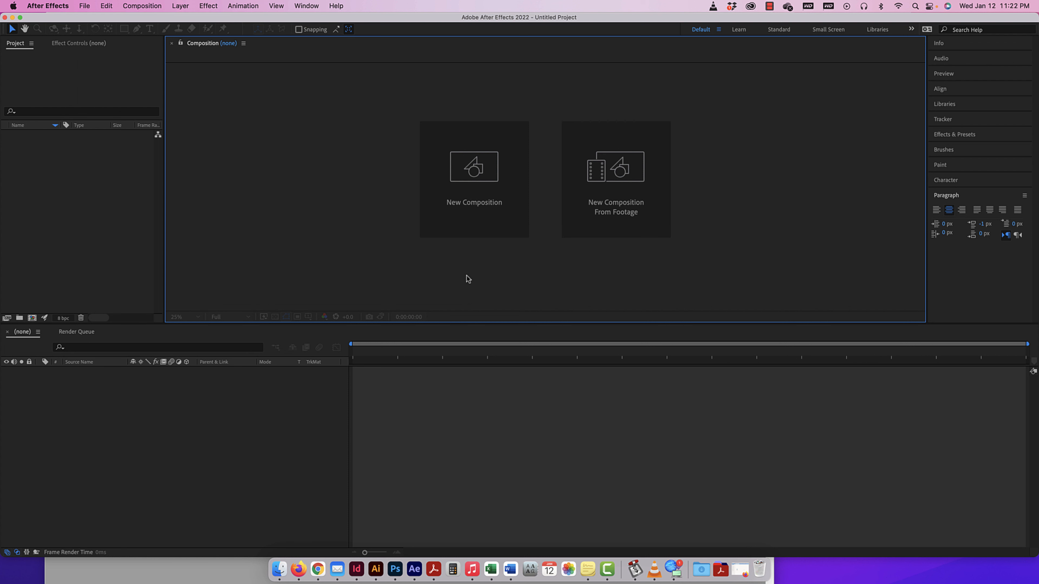
Start a new composition and name it "logo motion".
left_click(475, 179)
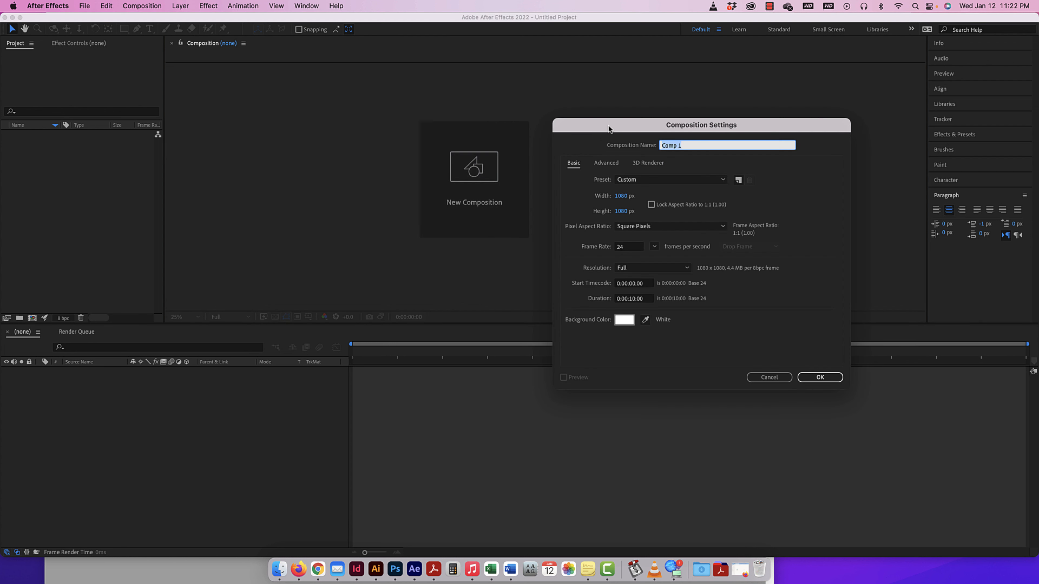
left_click_drag(615, 129, 373, 110)
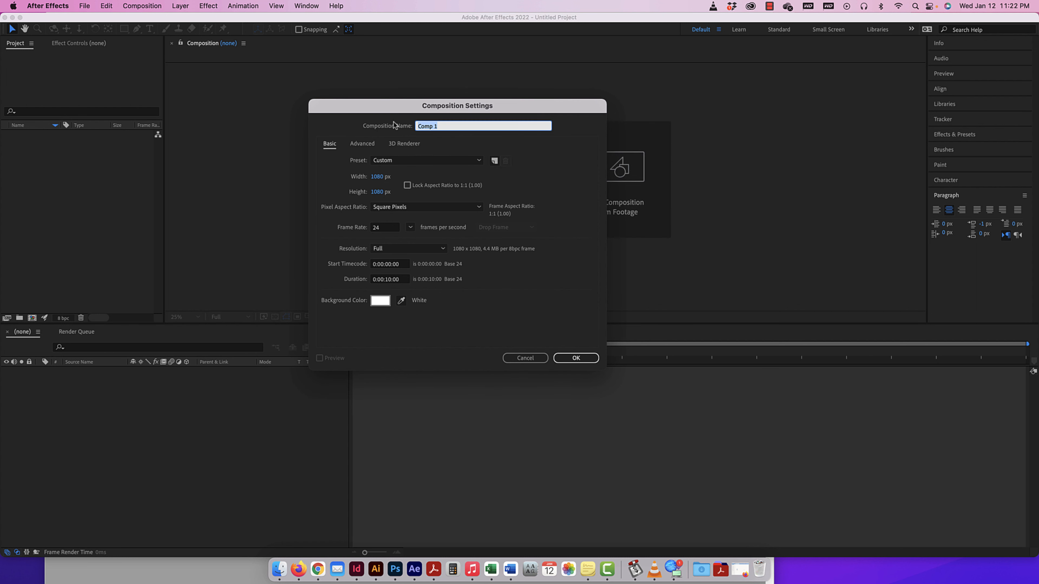
type("loo")
type("o motion")
Examine the available presets, width setting and frame rate choices in the composition settings.
left_click(412, 161)
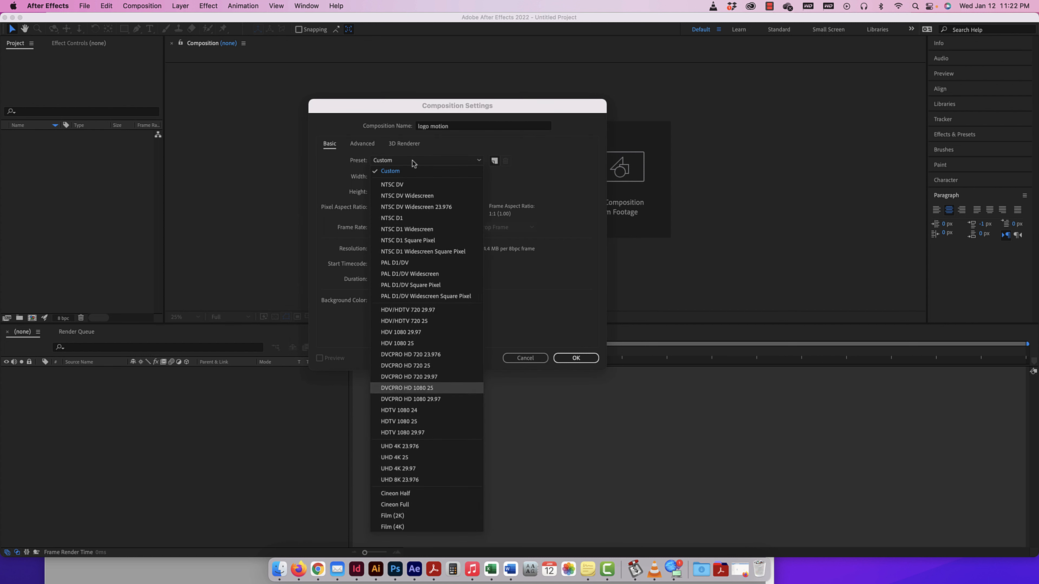
left_click(529, 180)
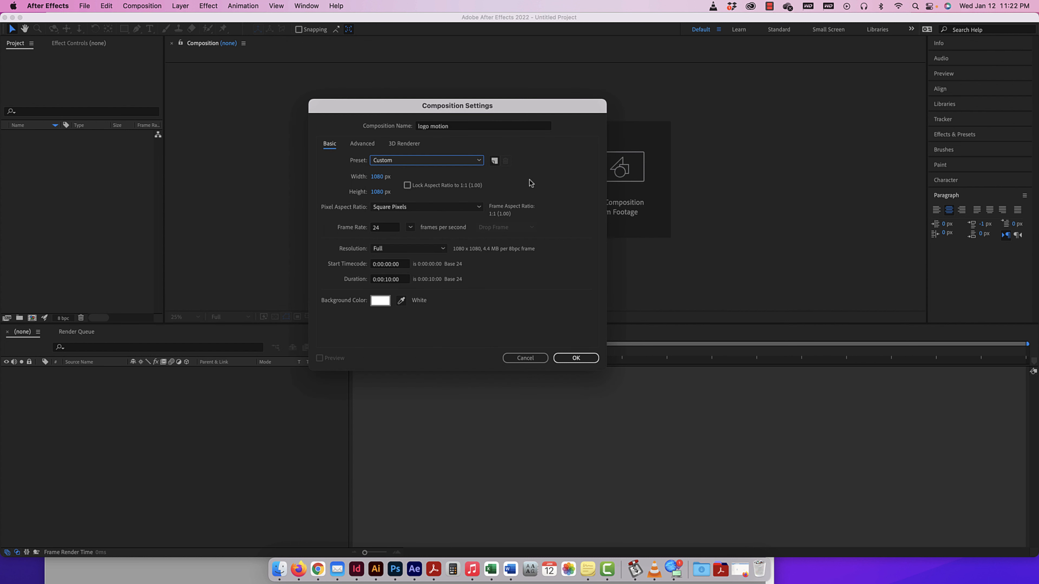
left_click(378, 177)
left_click(463, 175)
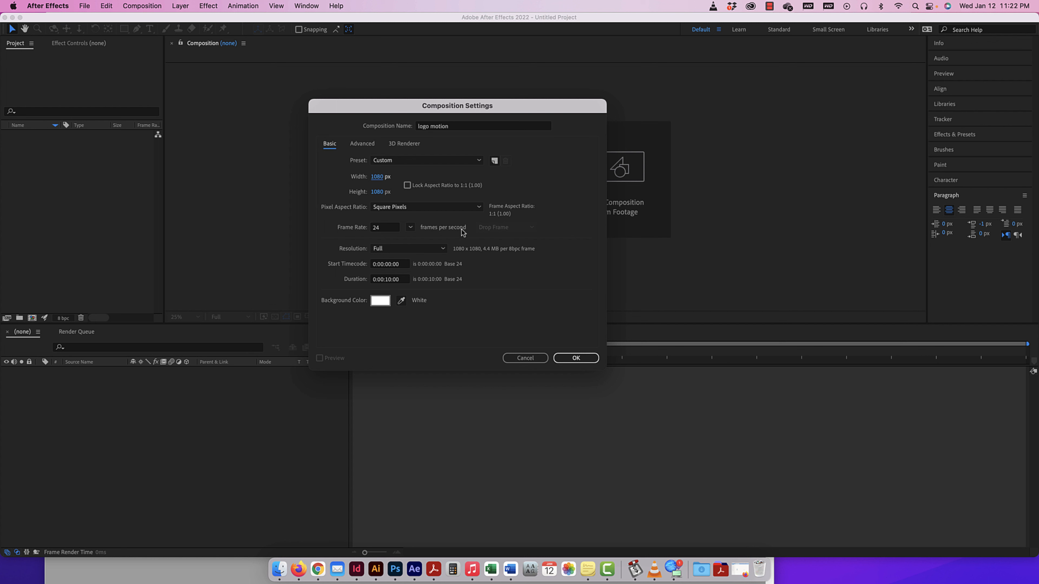
left_click(409, 228)
key("Down")
key("Down")
key("Down")
key("Down")
key("Down")
key("Down")
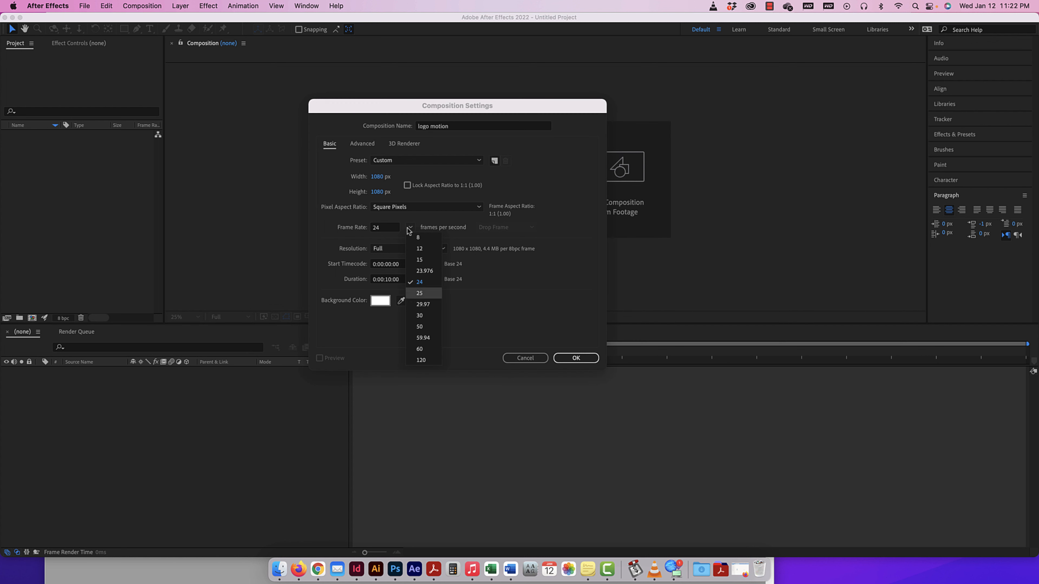
left_click(500, 286)
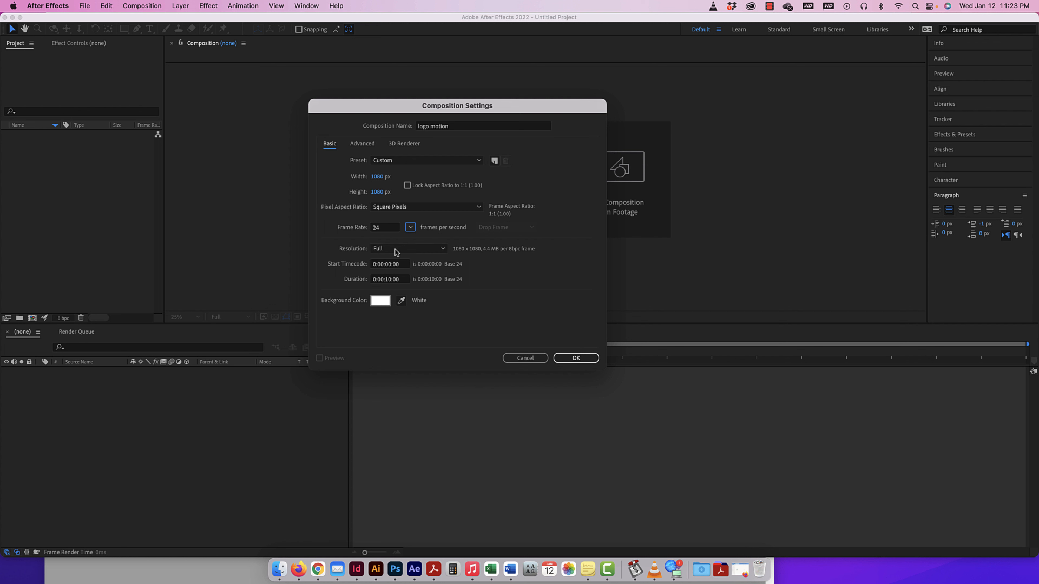
Set the composition's duration to 15 seconds and create the composition.
left_click(391, 280)
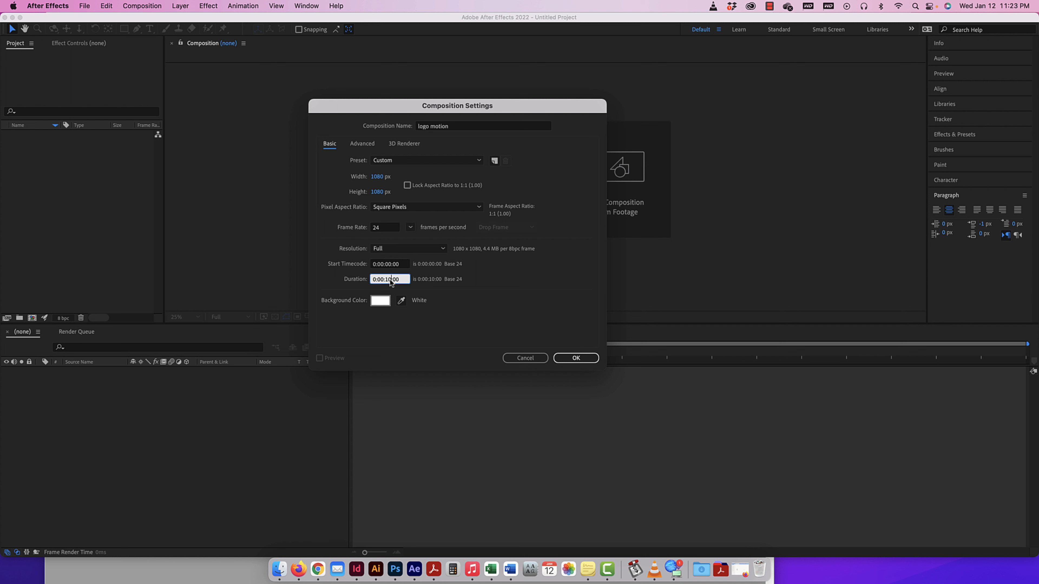
key("BackSpace")
type("5")
left_click(575, 359)
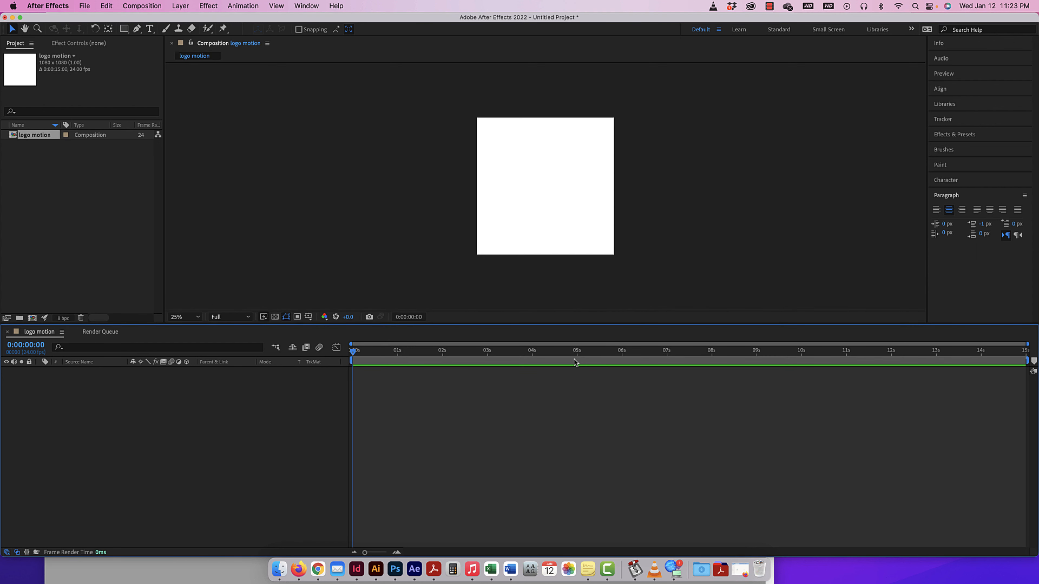
left_click(177, 321)
left_click(194, 435)
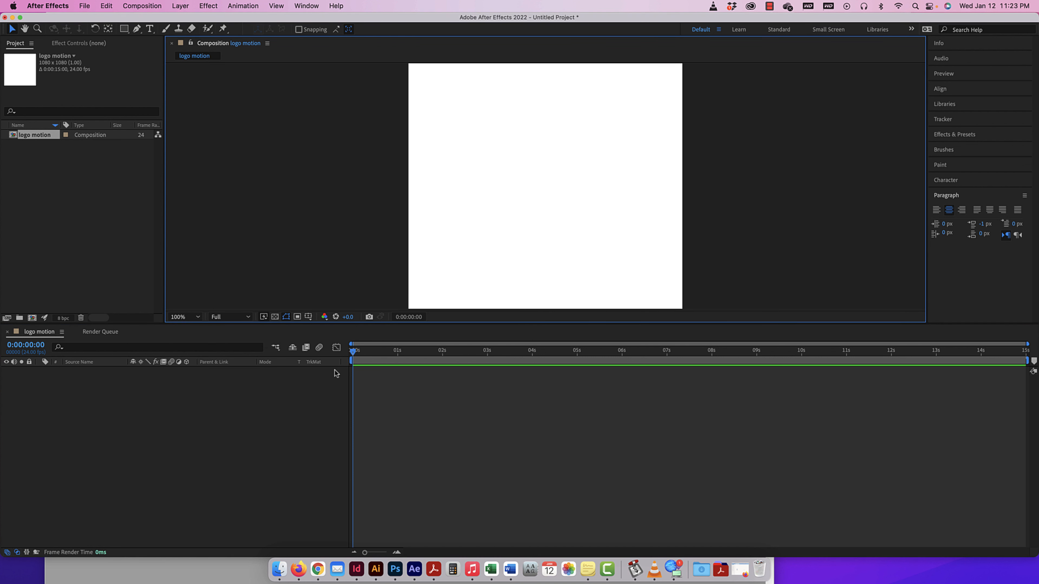
key("super+minus")
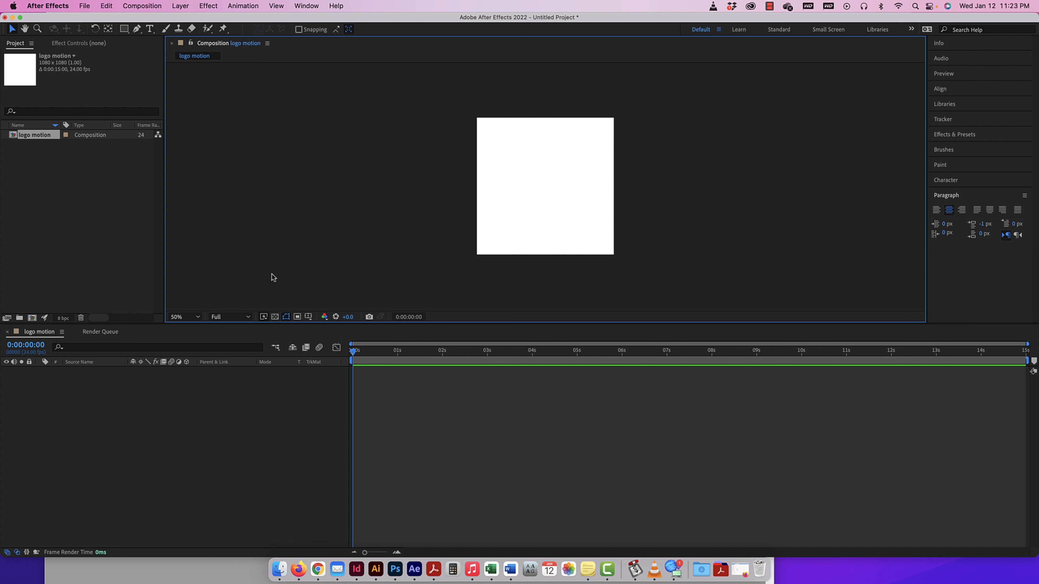
key("super+equal")
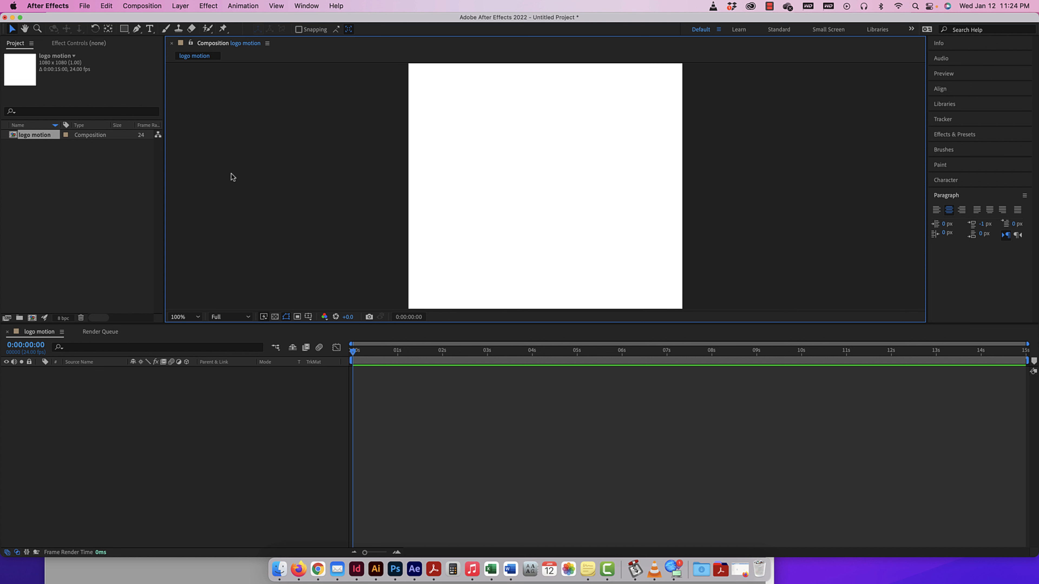
key("super+minus")
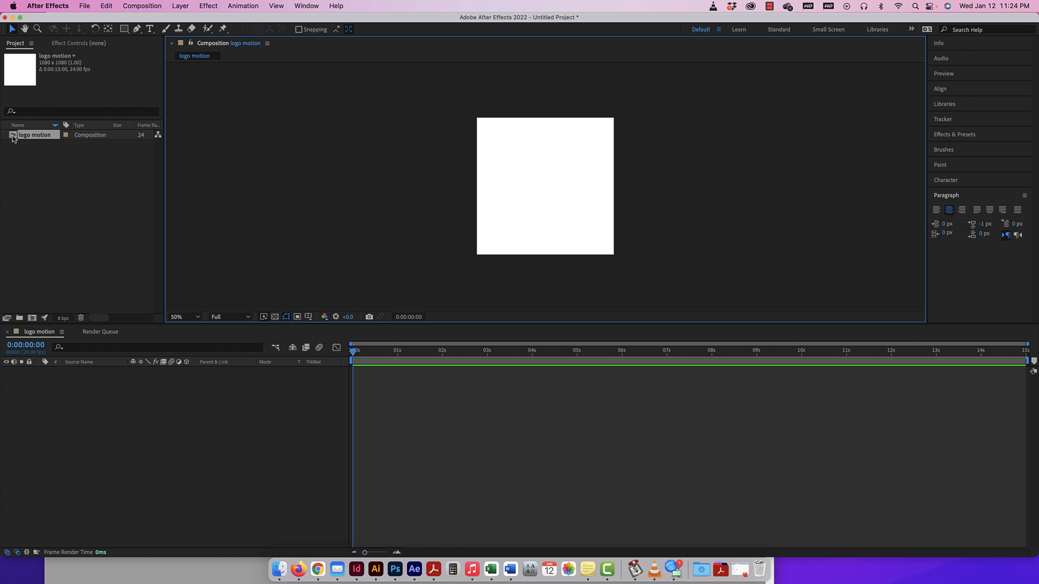
Create a project folder named "comps" and move the logo motion composition into it.
left_click(19, 318)
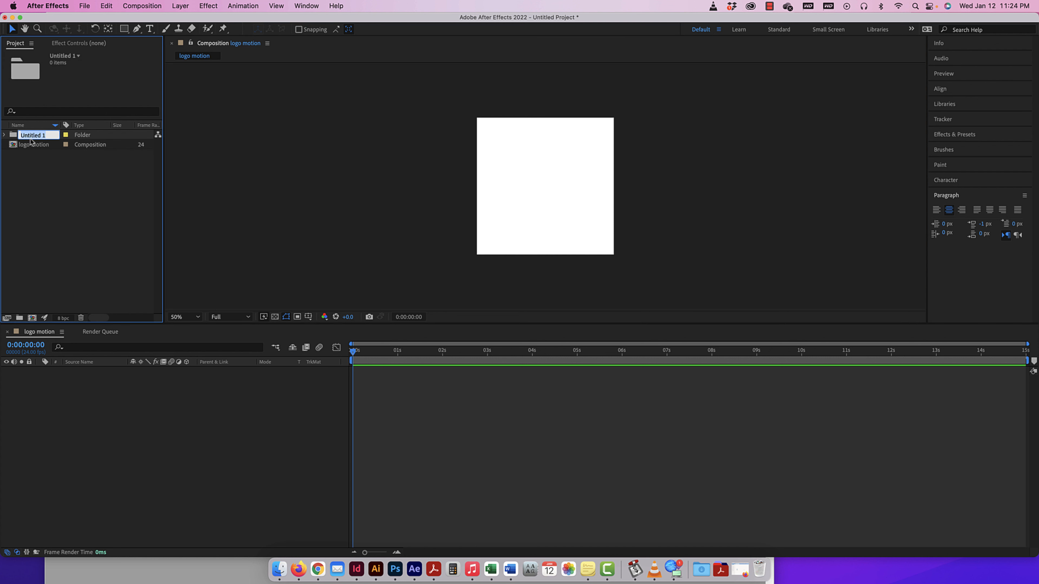
type("comps")
key("Return")
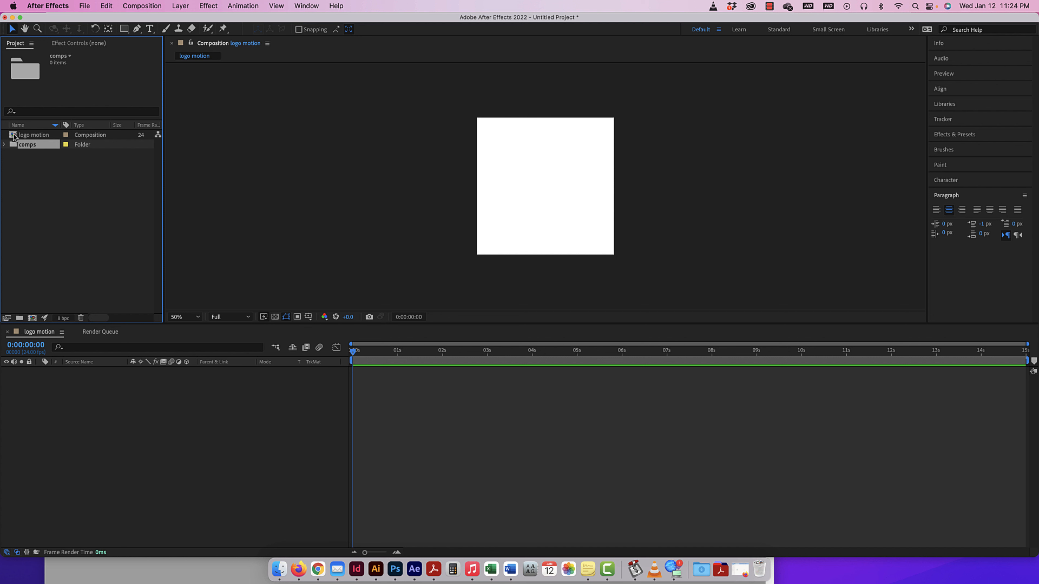
left_click_drag(13, 136, 16, 147)
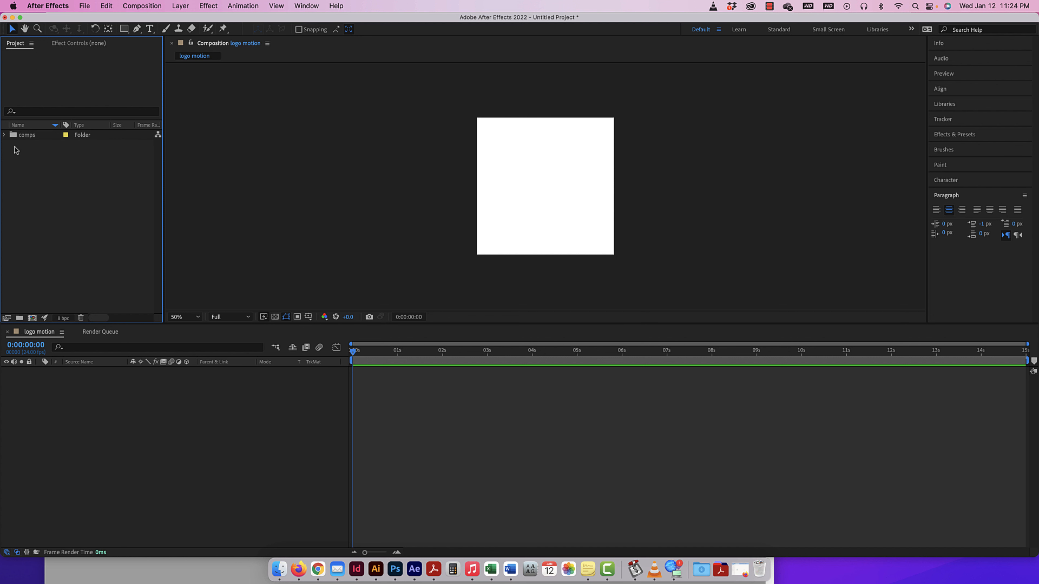
Create a second project folder named "graphics".
left_click(20, 318)
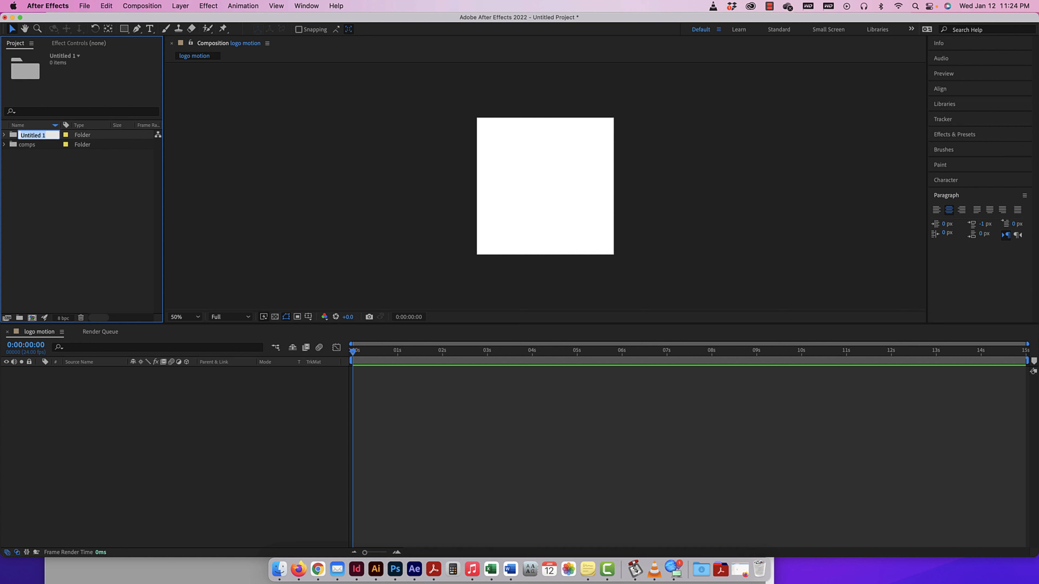
type("graphics")
key("Return")
Narrow the After Effects window to uncover the desktop and show the assets folder of logo motion in Finder.
left_click_drag(1038, 489, 959, 490)
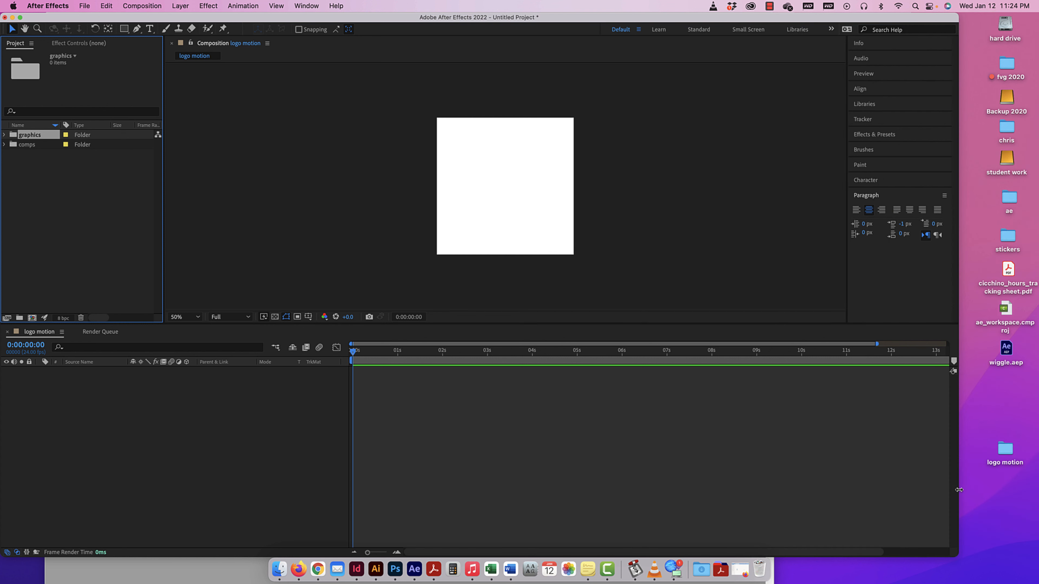
double_click(1005, 450)
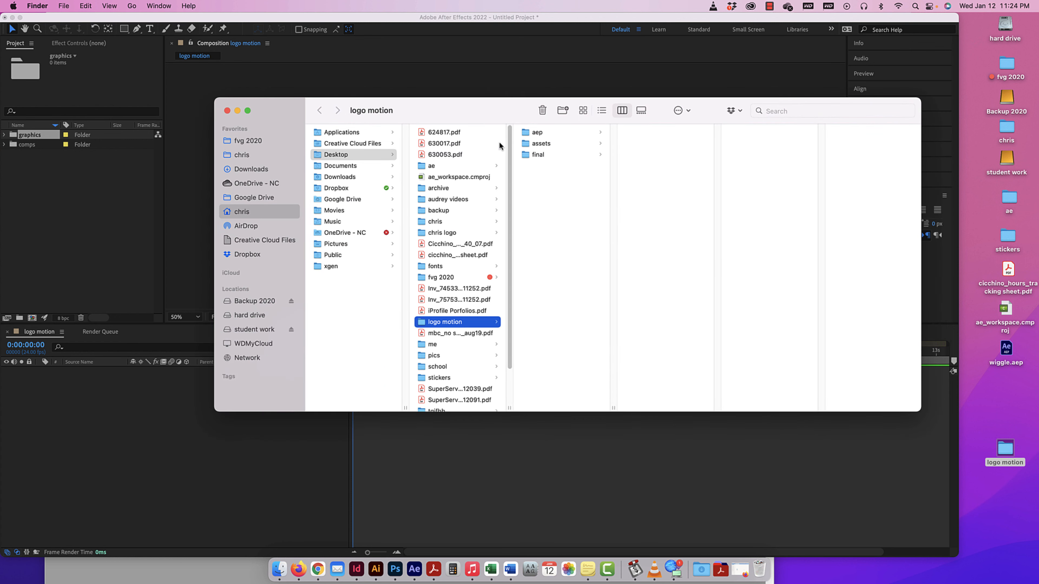
left_click(421, 95)
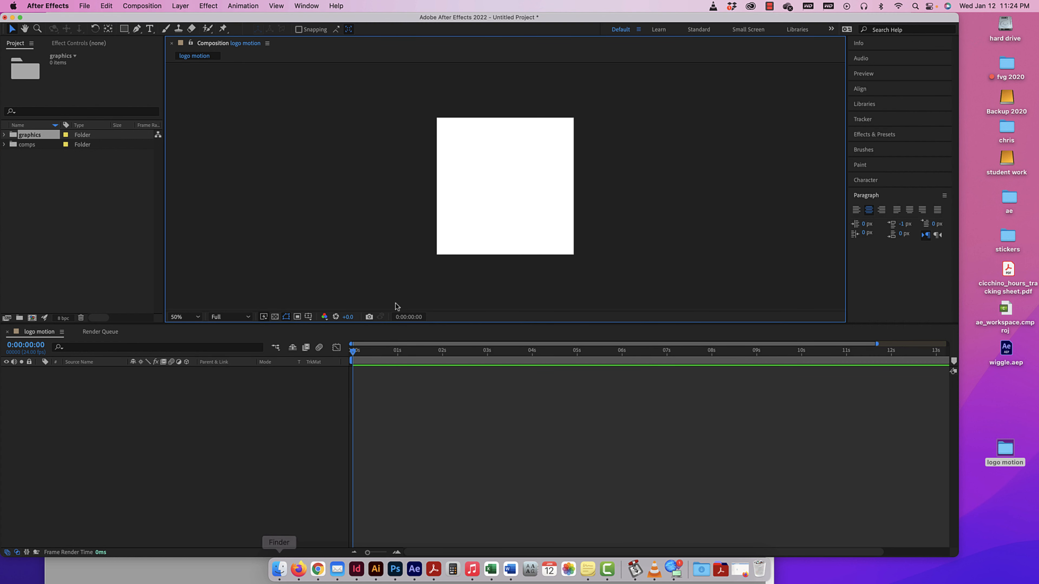
left_click(279, 569)
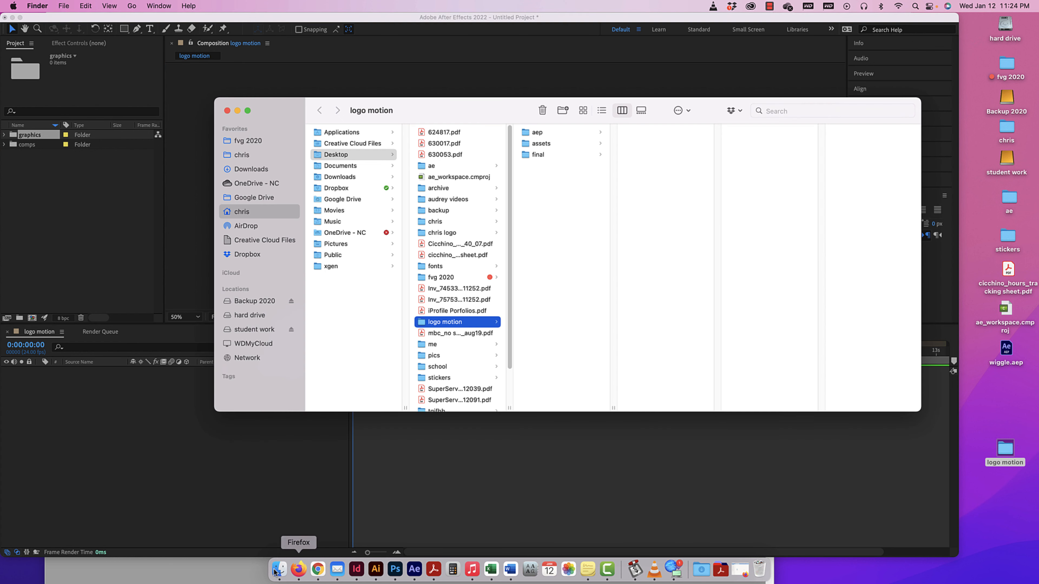
left_click(540, 144)
left_click_drag(453, 101, 538, 120)
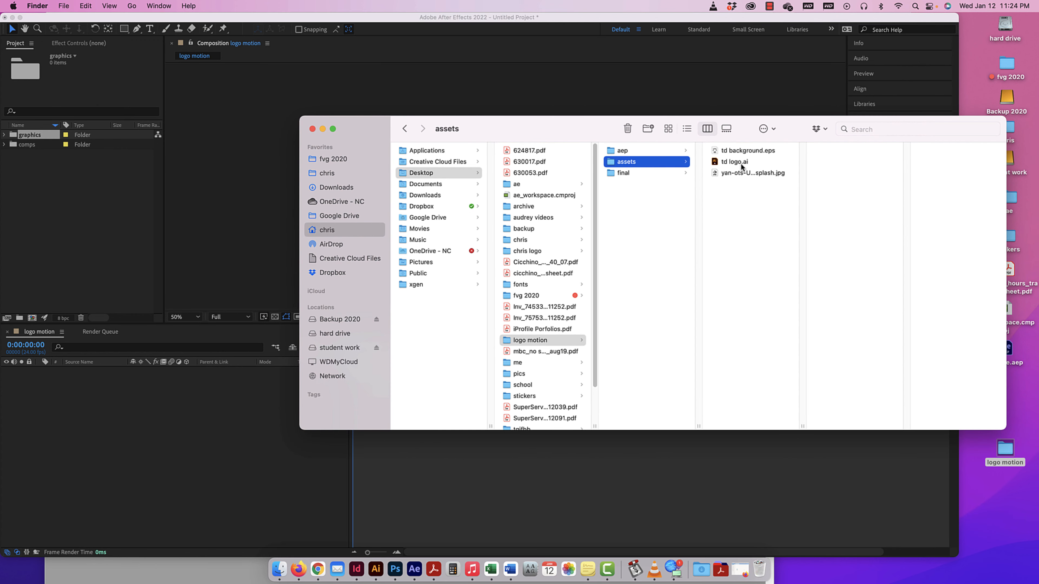
Bring td logo.ai from the assets folder into the After Effects project, with Footage as the import kind.
left_click_drag(741, 162, 83, 176)
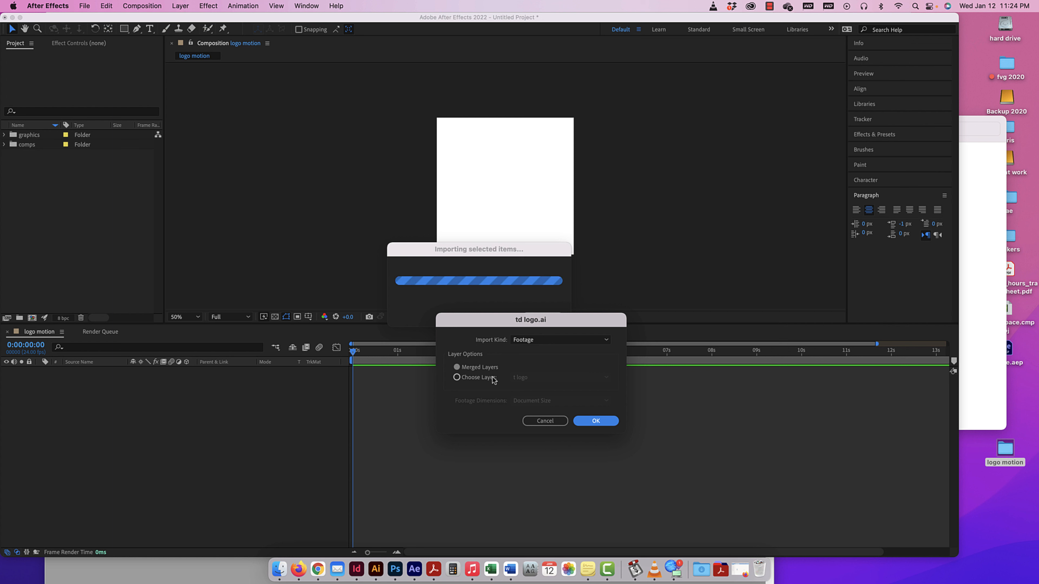
left_click(532, 340)
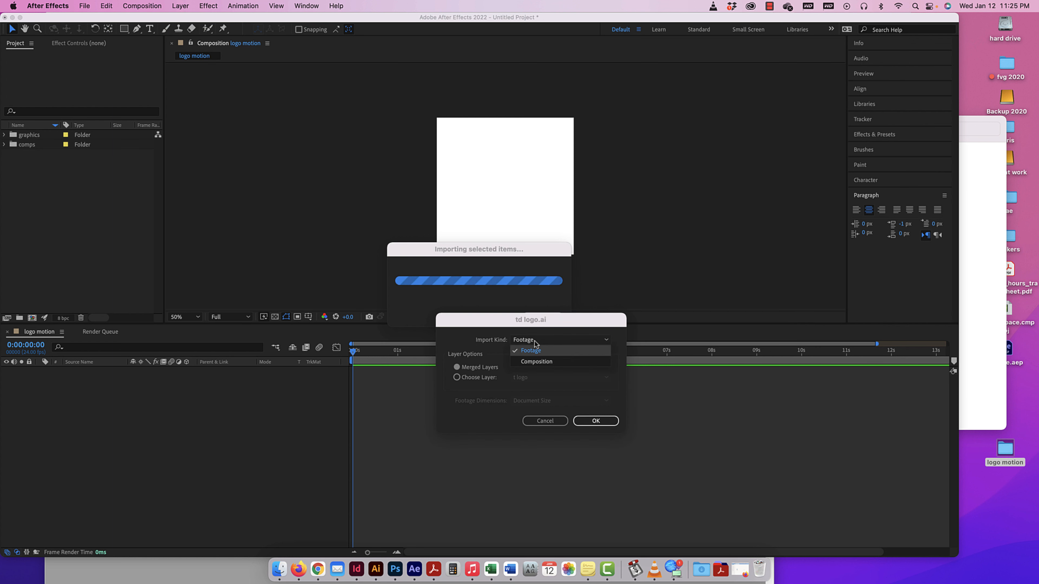
left_click(530, 352)
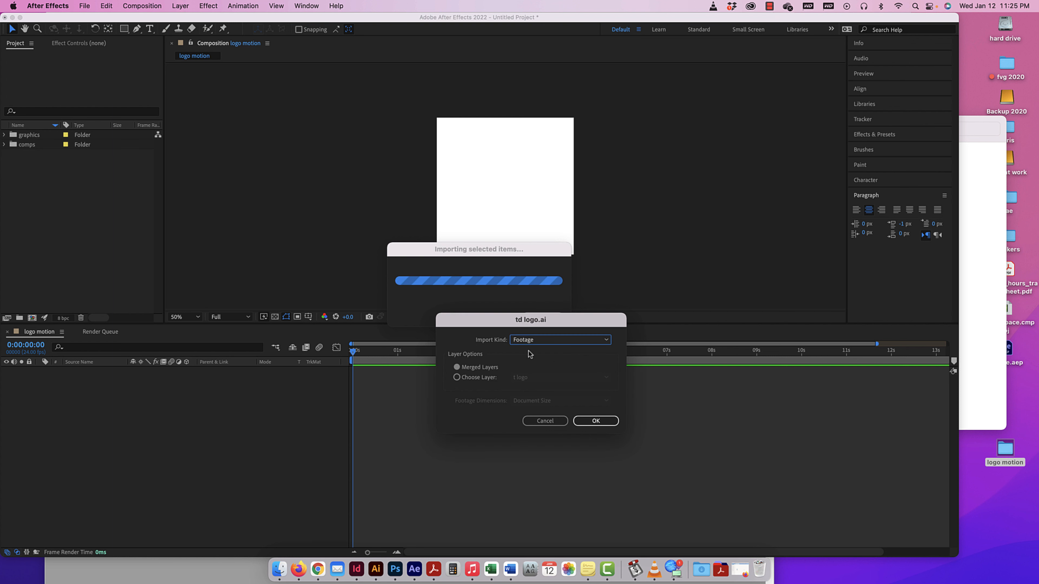
Examine which individual layers of td logo.ai can be chosen for import.
left_click(475, 378)
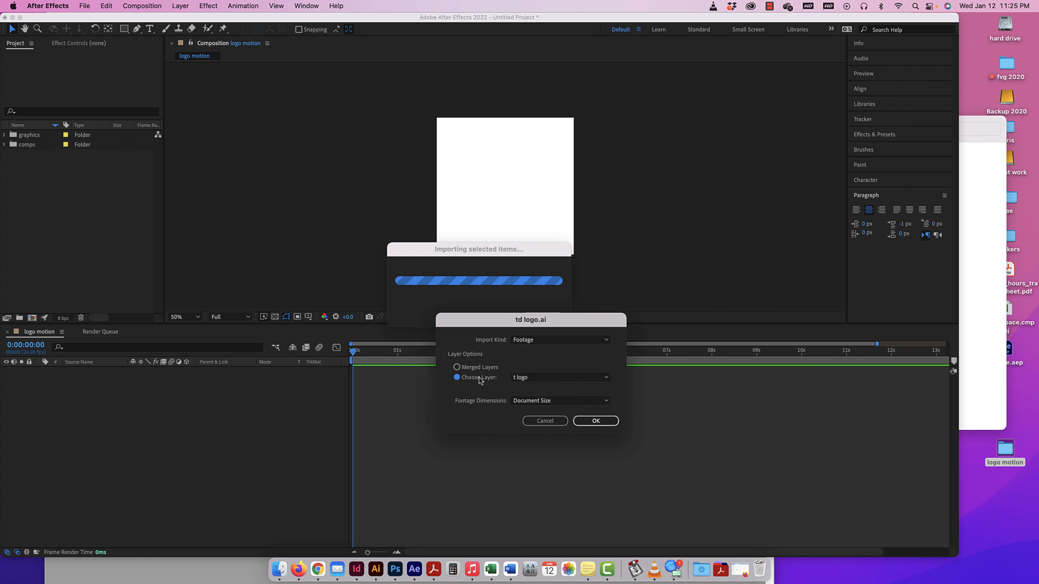
left_click(533, 378)
key("Down")
key("Down")
key("Down")
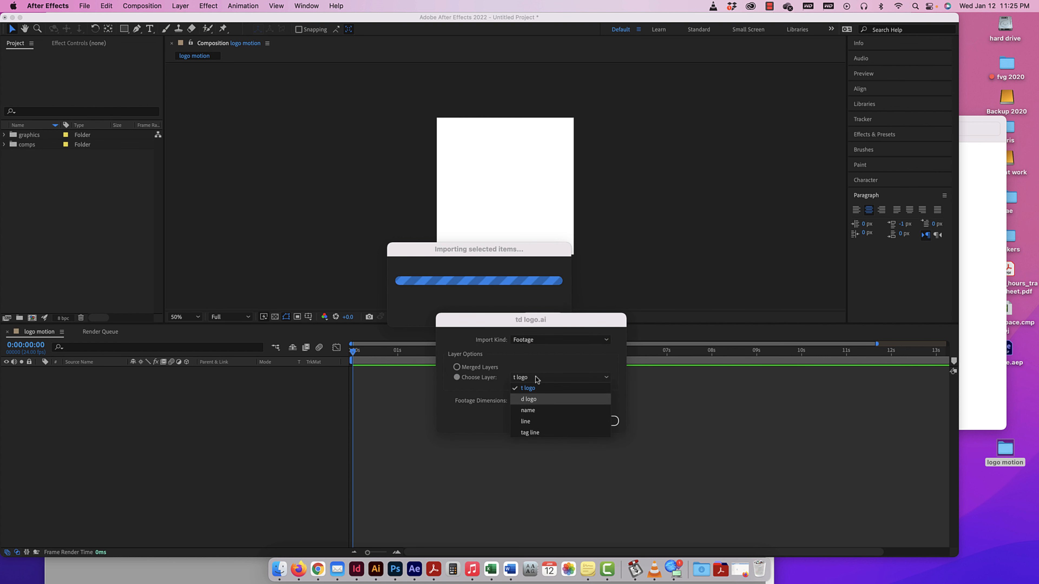
key("Down")
key("Down")
key("Up")
key("Up")
key("Up")
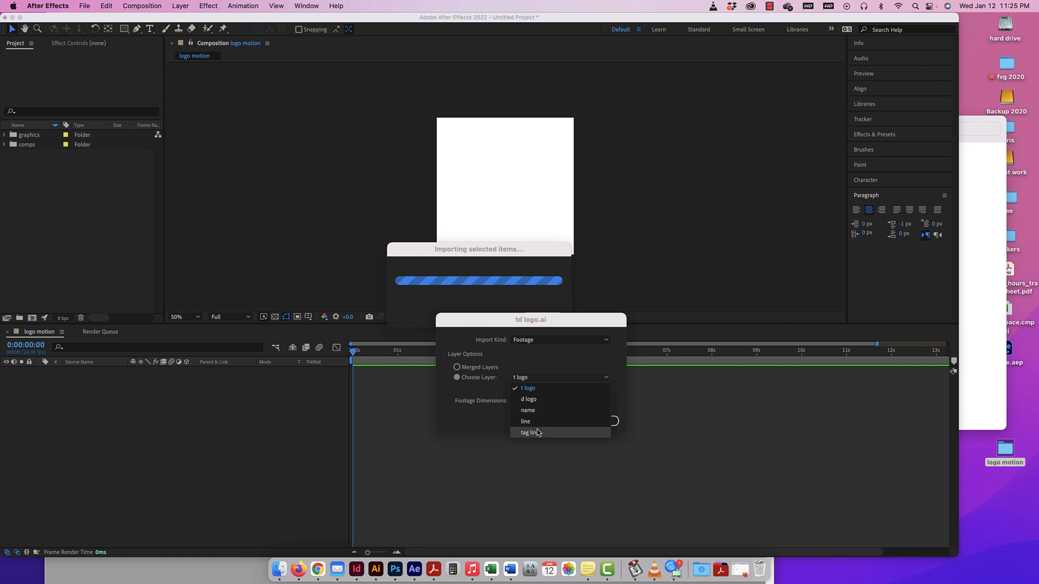
left_click(539, 371)
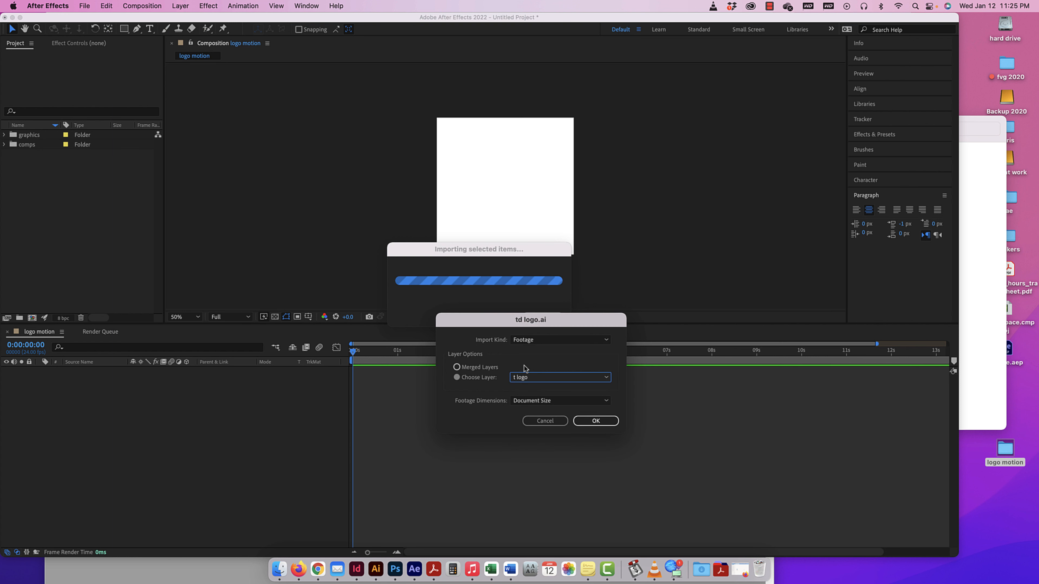
Import td logo.ai with merged layers and move it into the graphics folder.
left_click(470, 368)
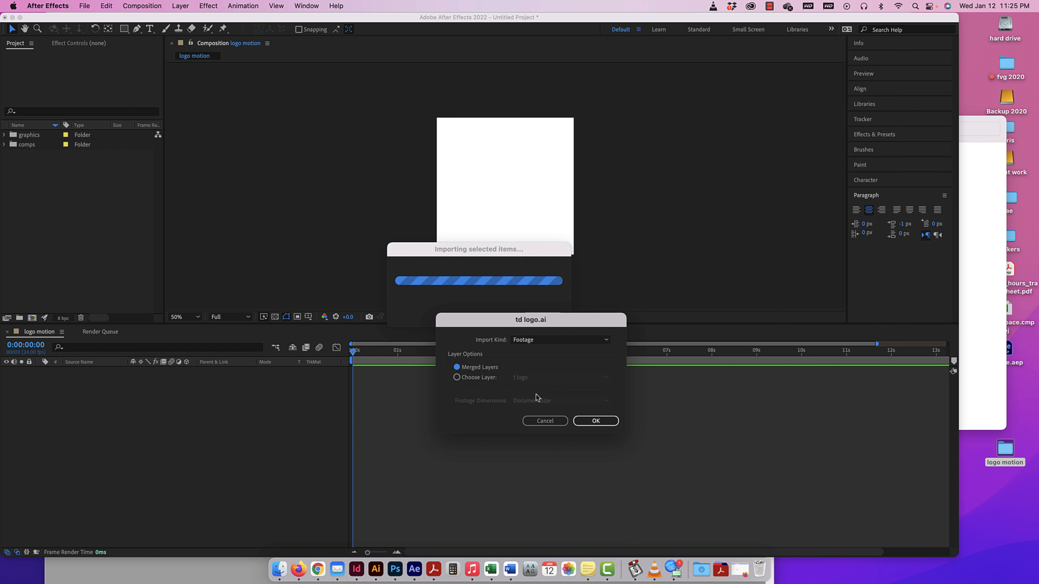
left_click(594, 421)
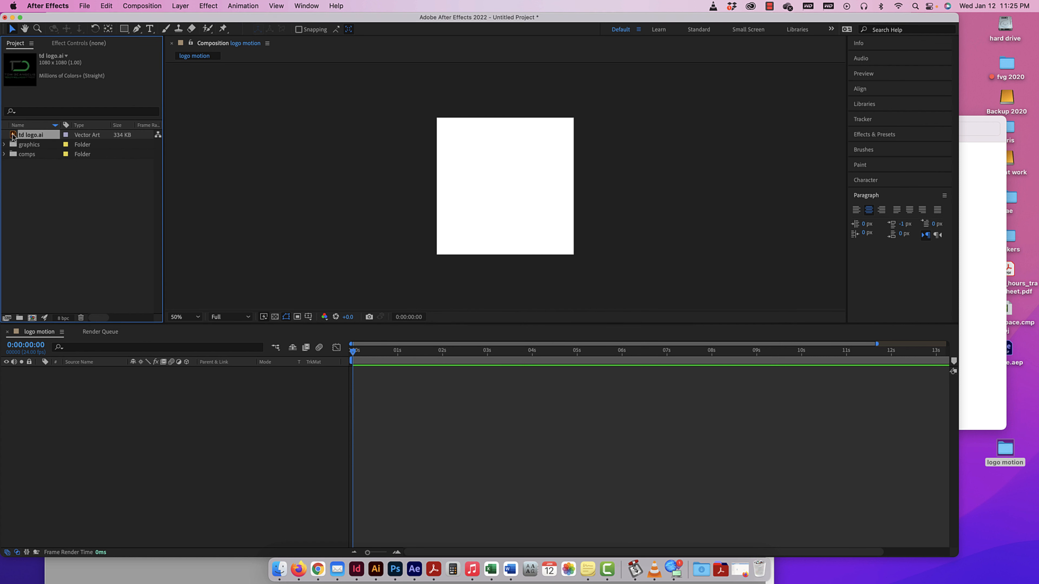
left_click_drag(13, 137, 18, 149)
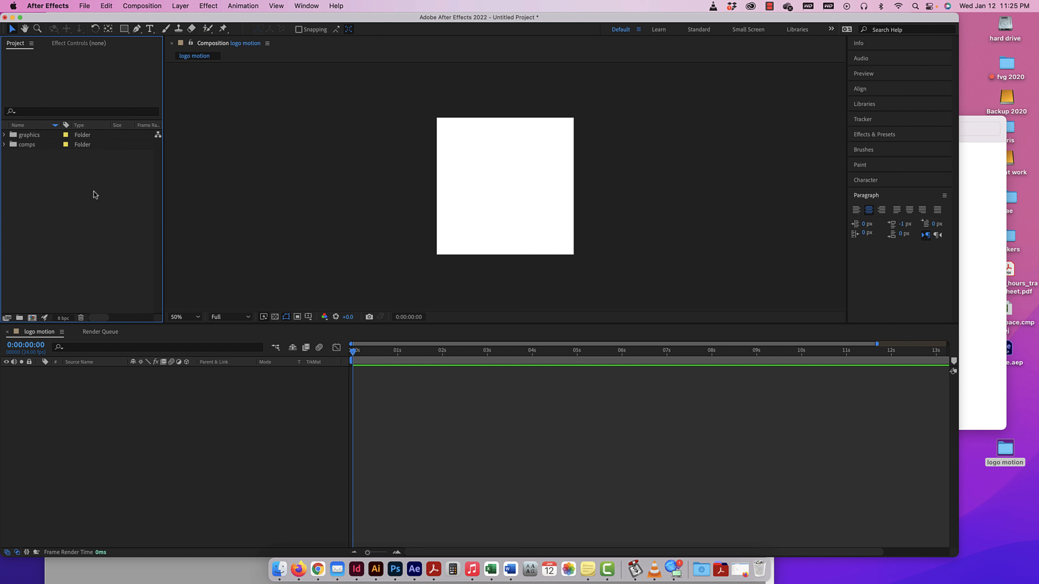
Import td background.eps as footage from the assets folder of logo motion on the Desktop and move it into the graphics folder.
left_click(84, 5)
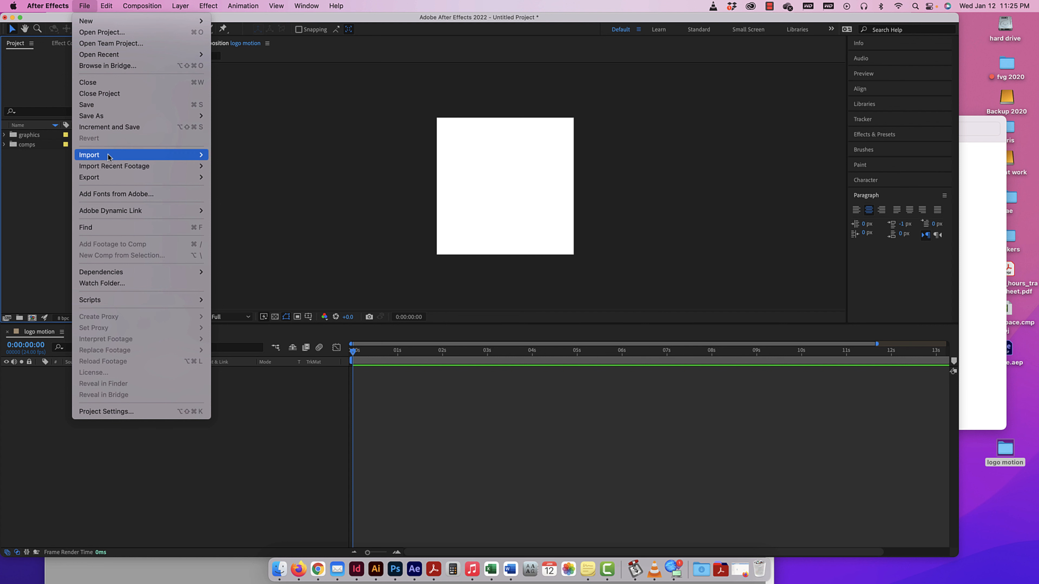
mouse_move(108, 155)
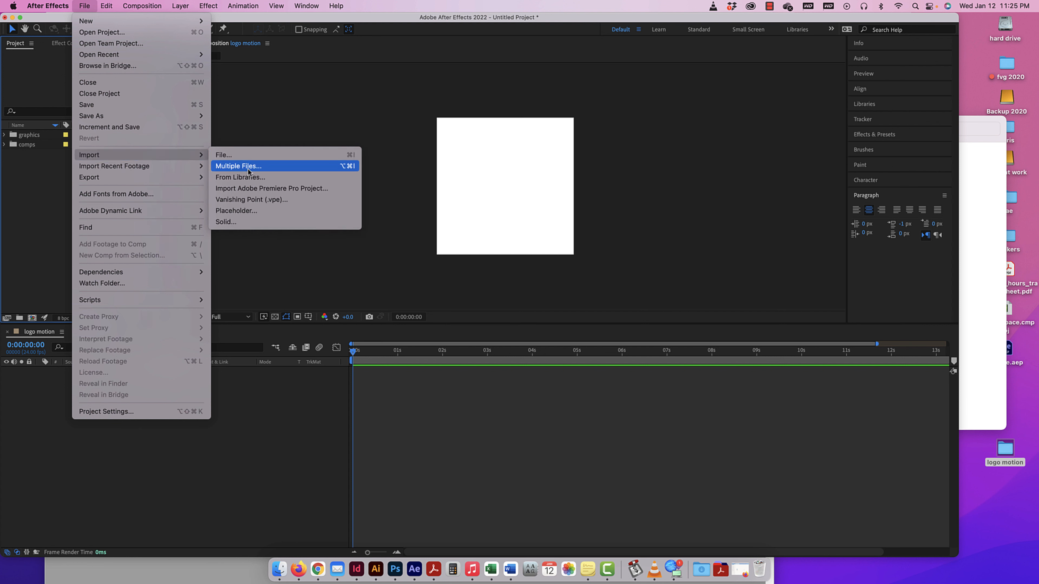
key("Up")
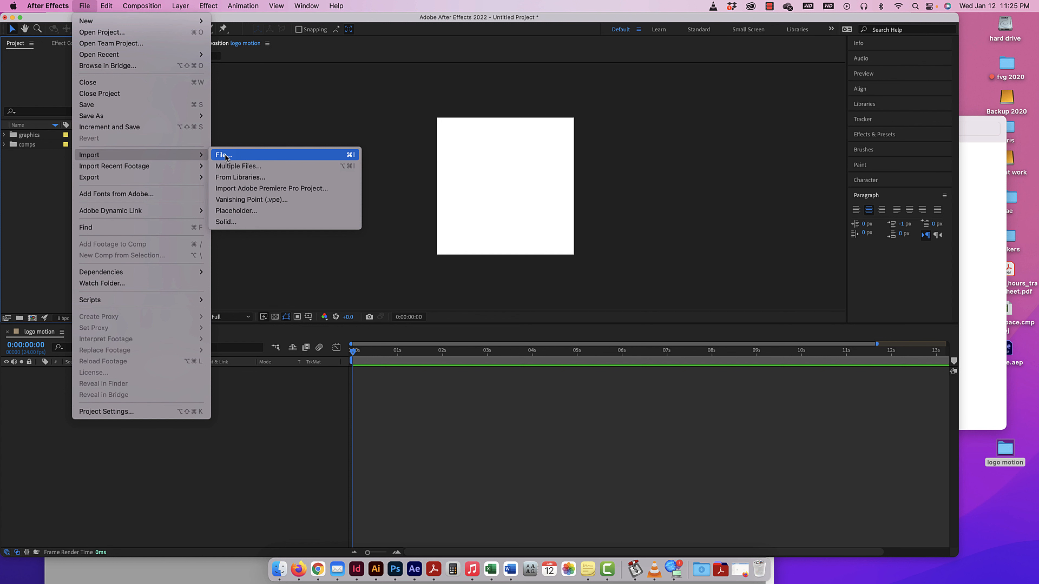
left_click(228, 157)
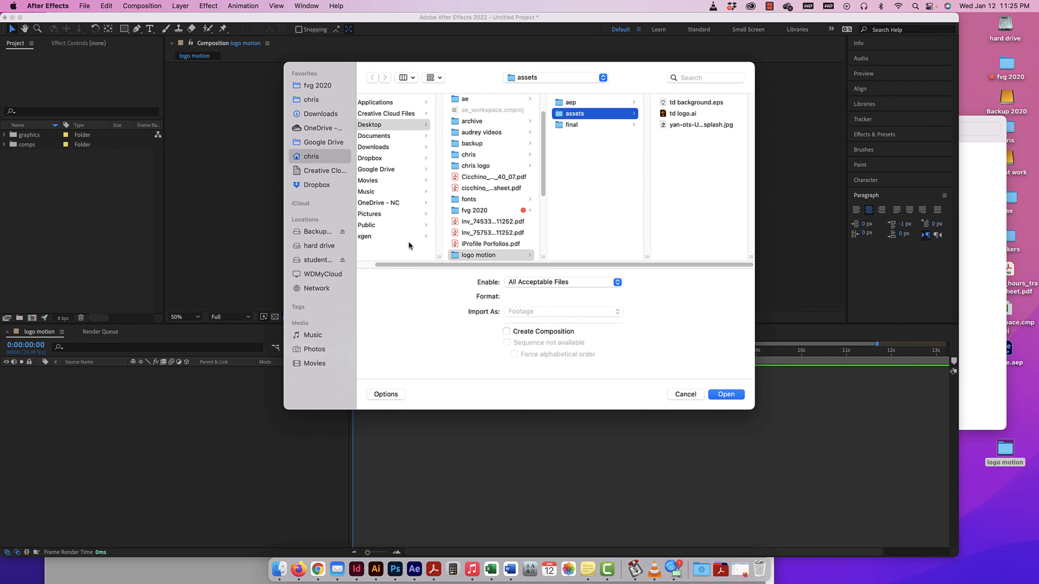
left_click(325, 154)
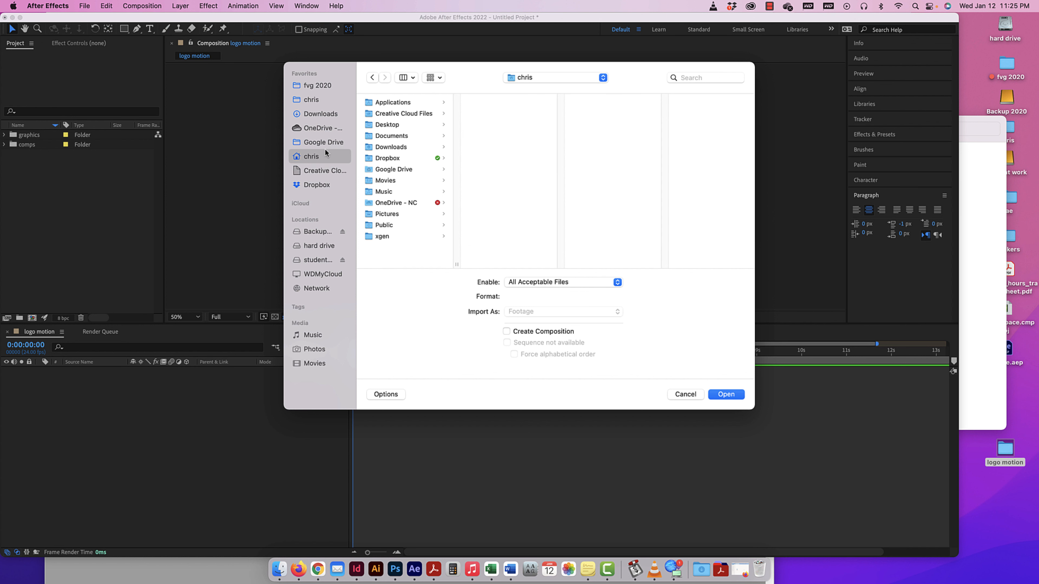
left_click(392, 125)
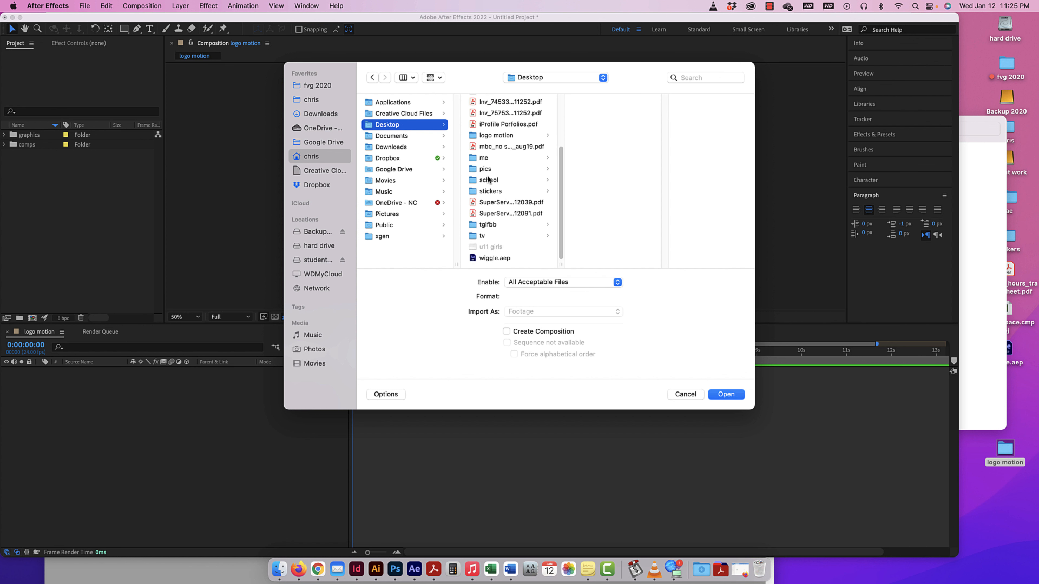
scroll(489, 179, "up", 3)
left_click(497, 179)
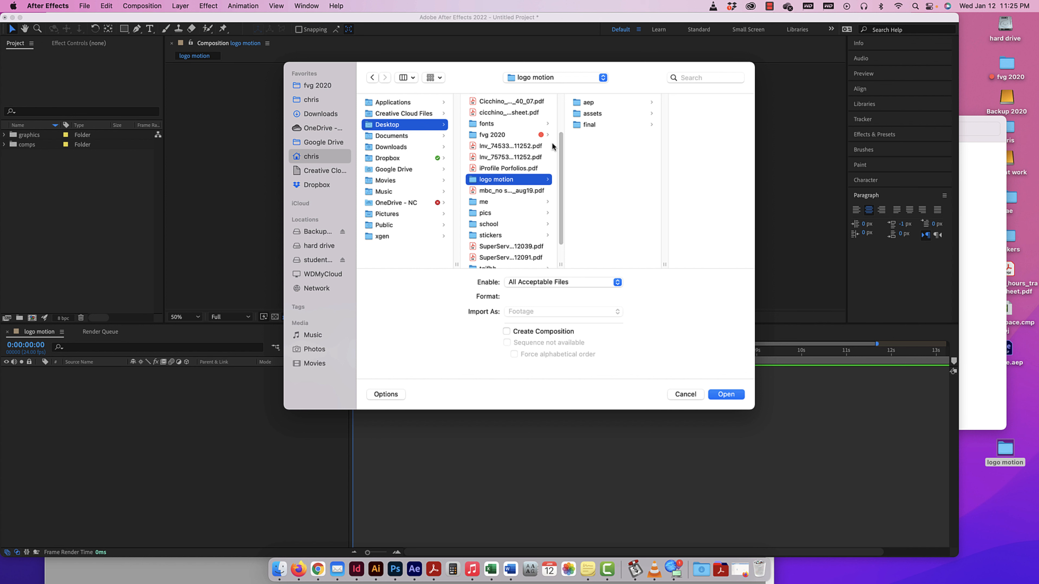
left_click(596, 115)
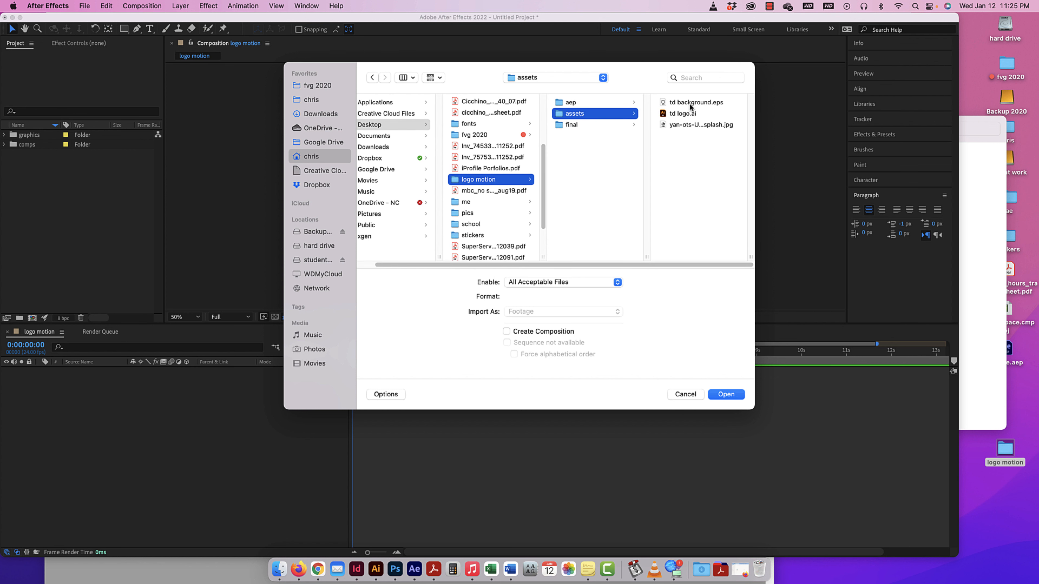
left_click(692, 103)
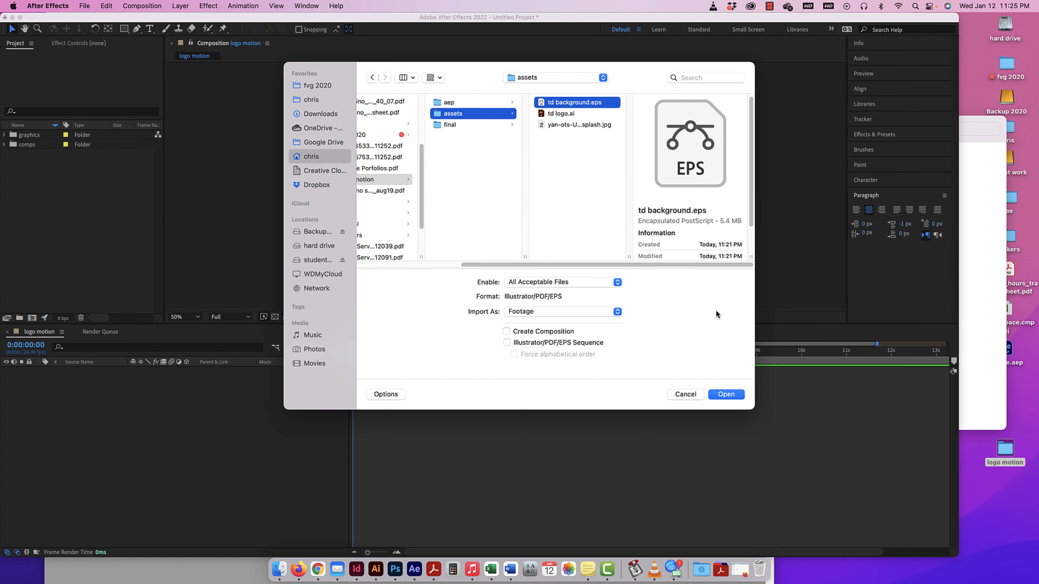
left_click(726, 395)
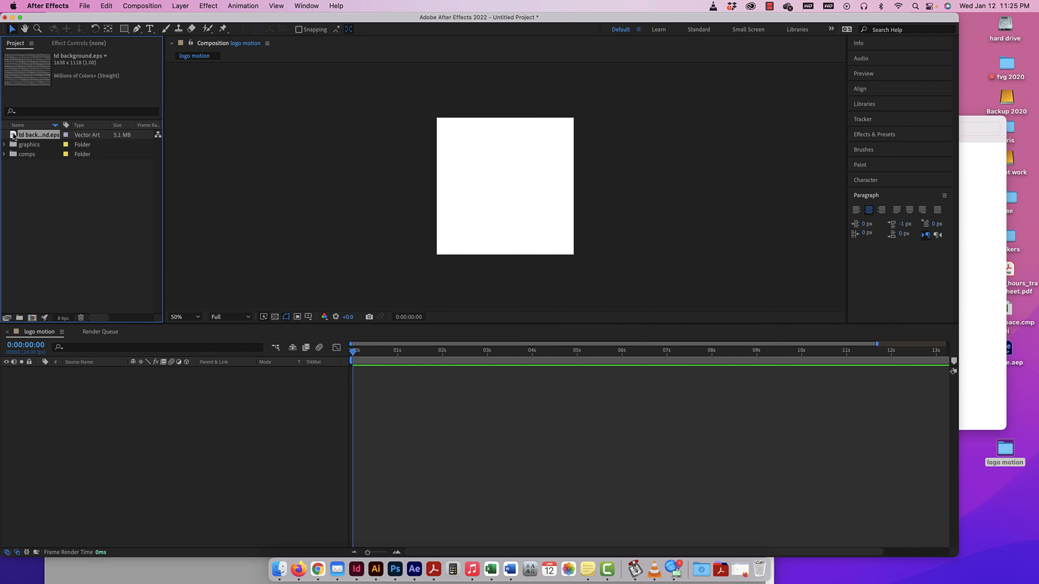
left_click_drag(14, 137, 16, 146)
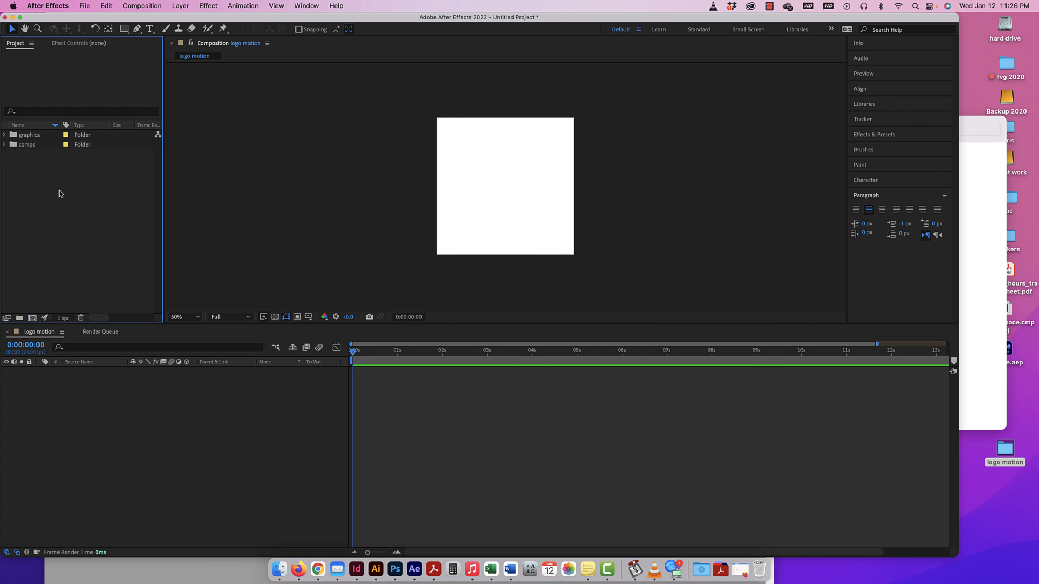
Import the yan-ots unsplash JPG texture from the assets folder into the project.
double_click(95, 236)
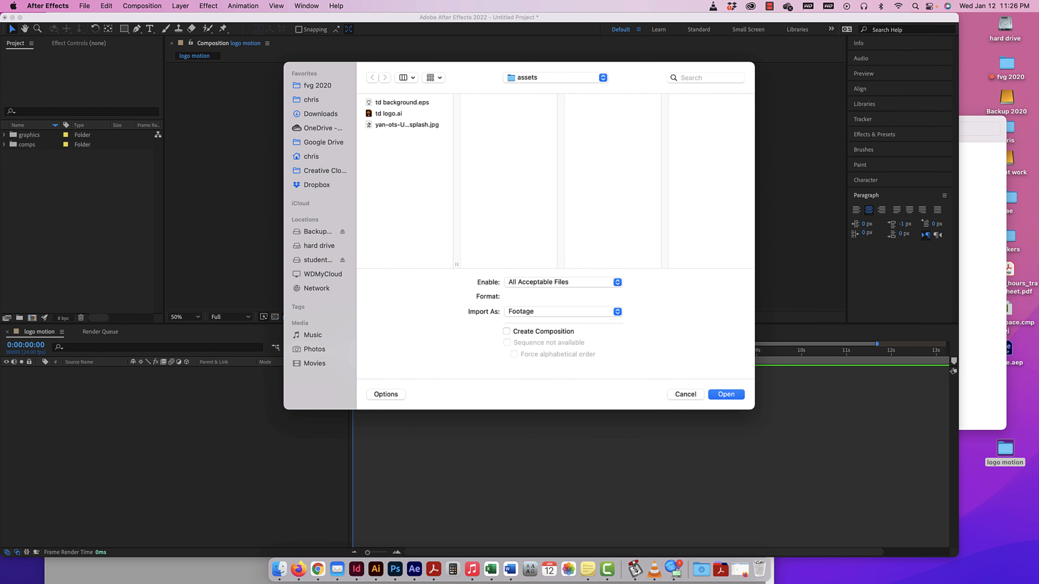
left_click(395, 126)
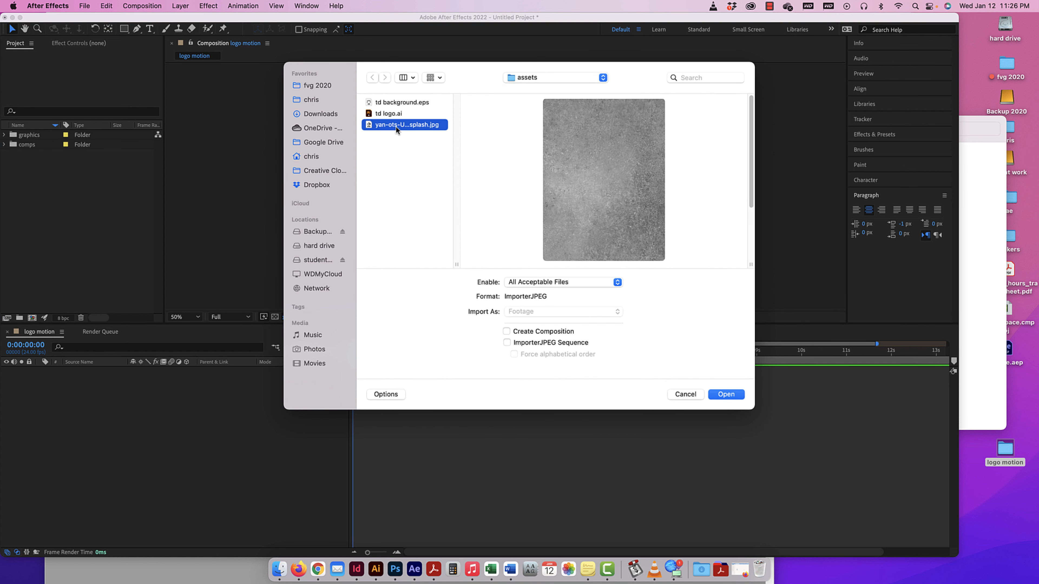
left_click(726, 394)
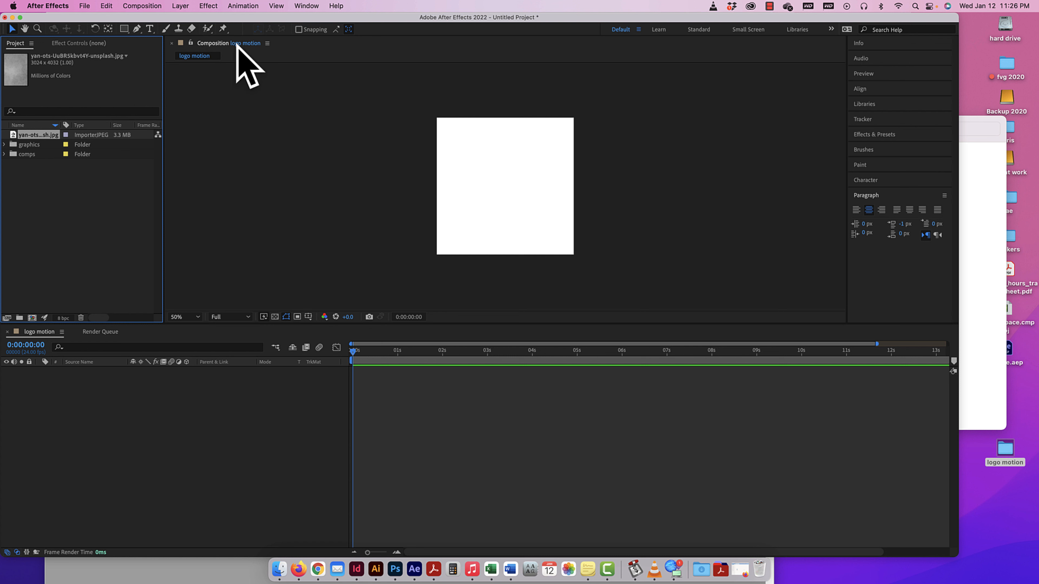
Preview the whole yan-ots texture image in the footage viewer at 12.5%, compare it with the logo motion composition, and close the preview.
double_click(13, 135)
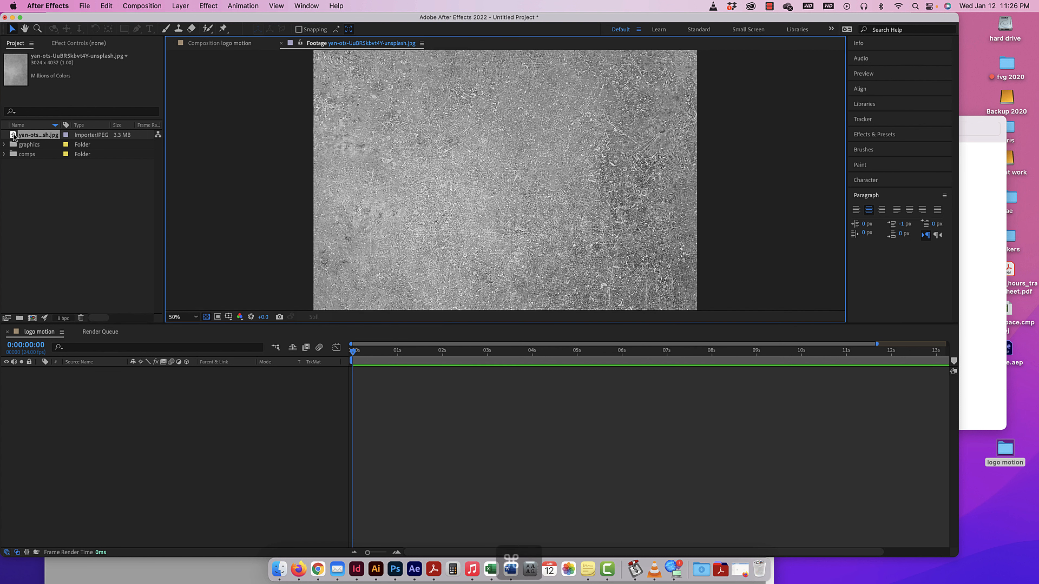
key("super+minus")
key("super+minus")
key("super+minus")
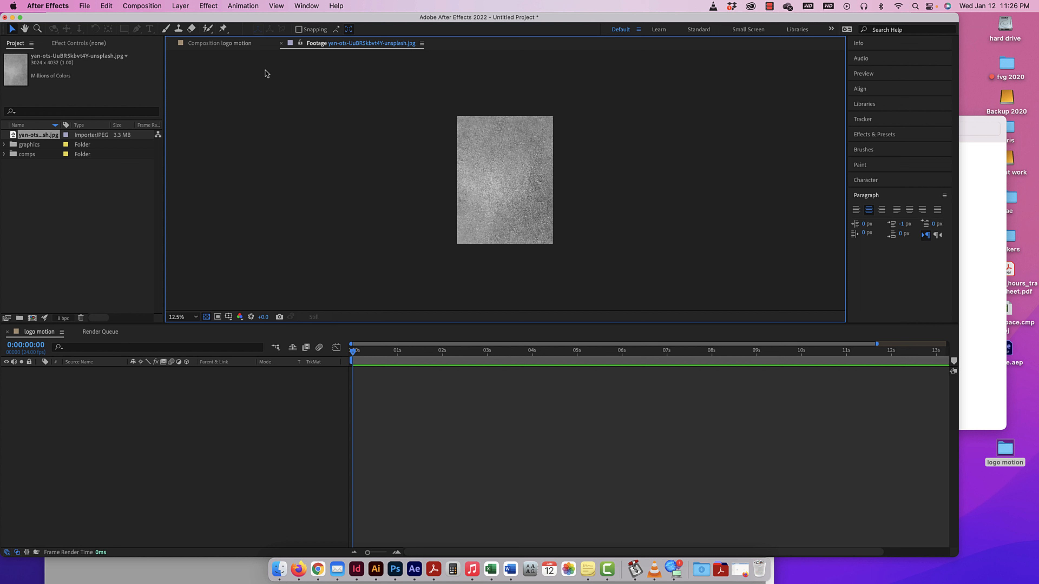
left_click(210, 44)
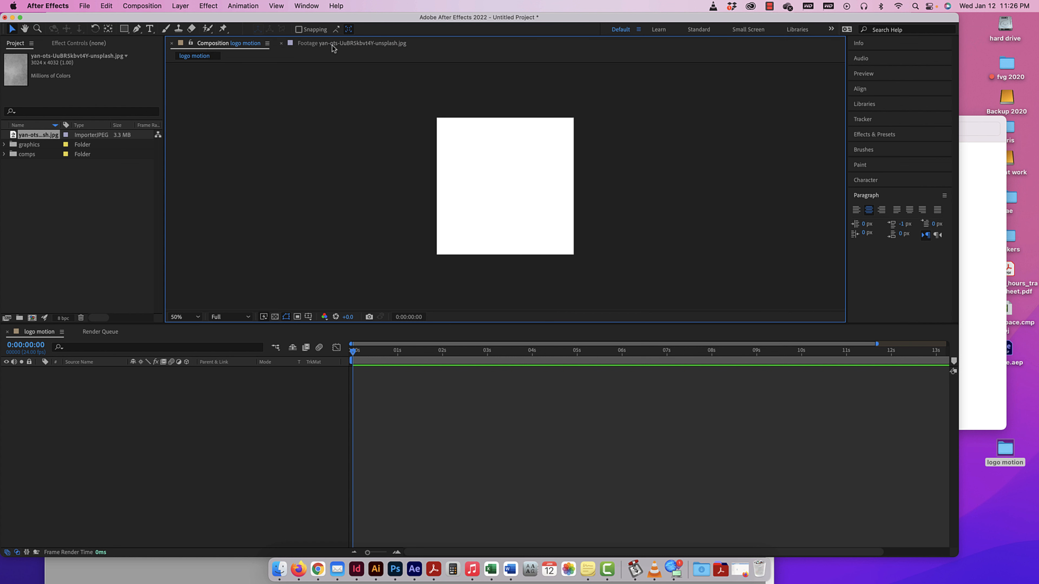
left_click(325, 46)
left_click(281, 43)
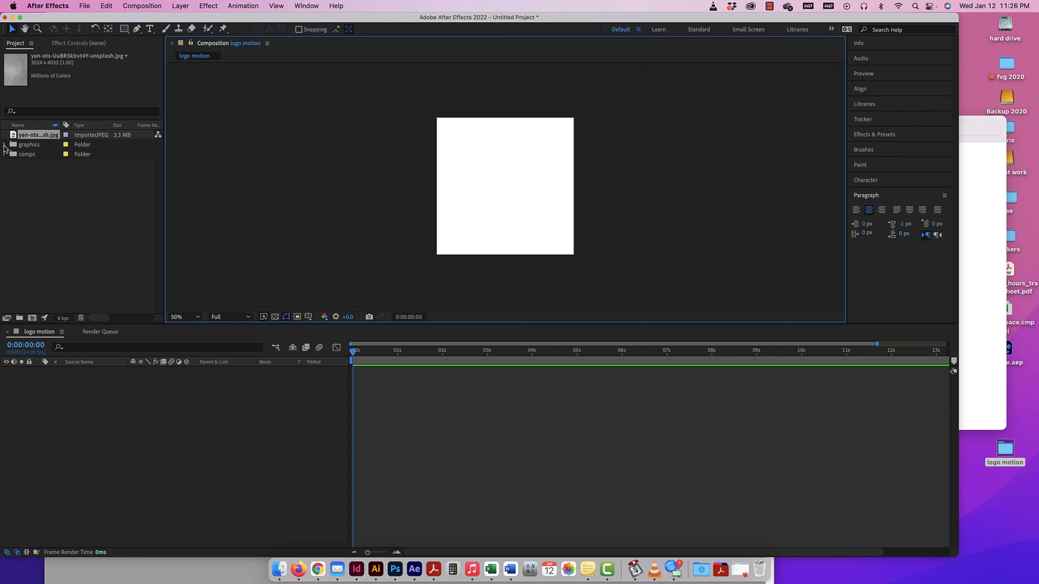
Move the yan-ots JPG into the graphics folder and expand that folder to show its files.
left_click_drag(25, 135, 24, 145)
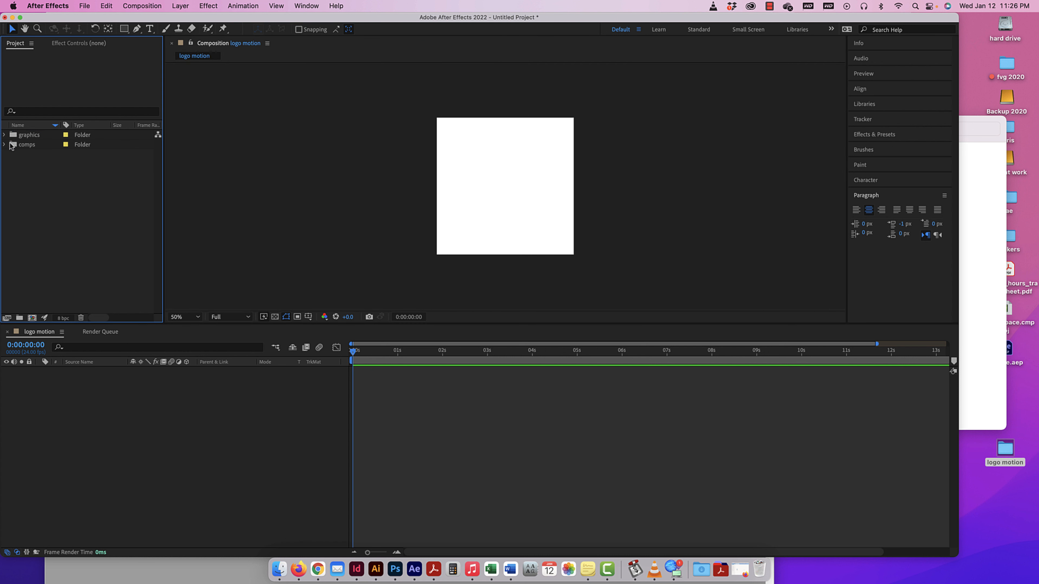
left_click(3, 135)
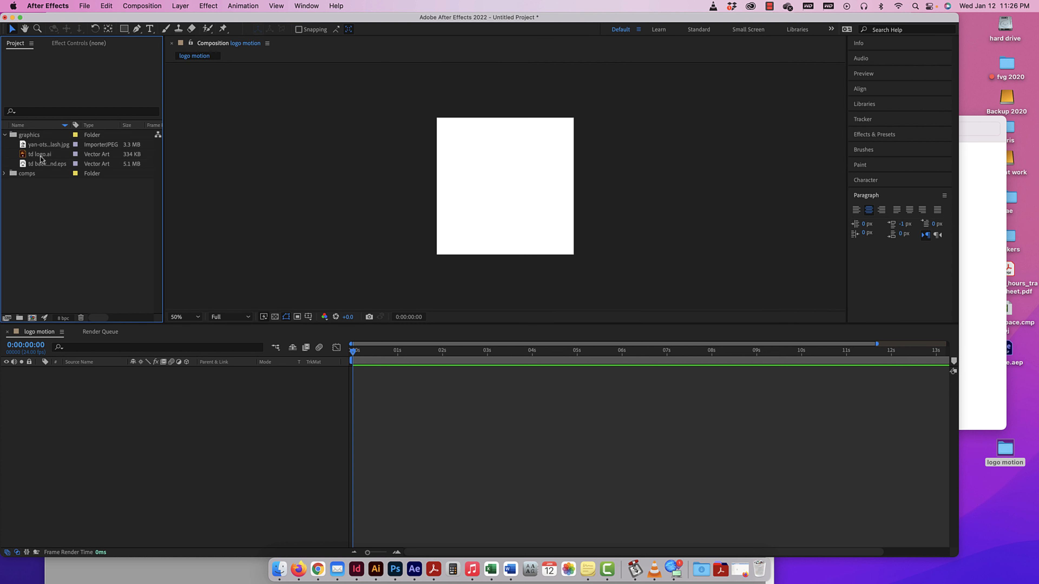
Preview td logo.ai in the footage viewer, compare it with and without the transparency grid, and close the preview.
double_click(40, 155)
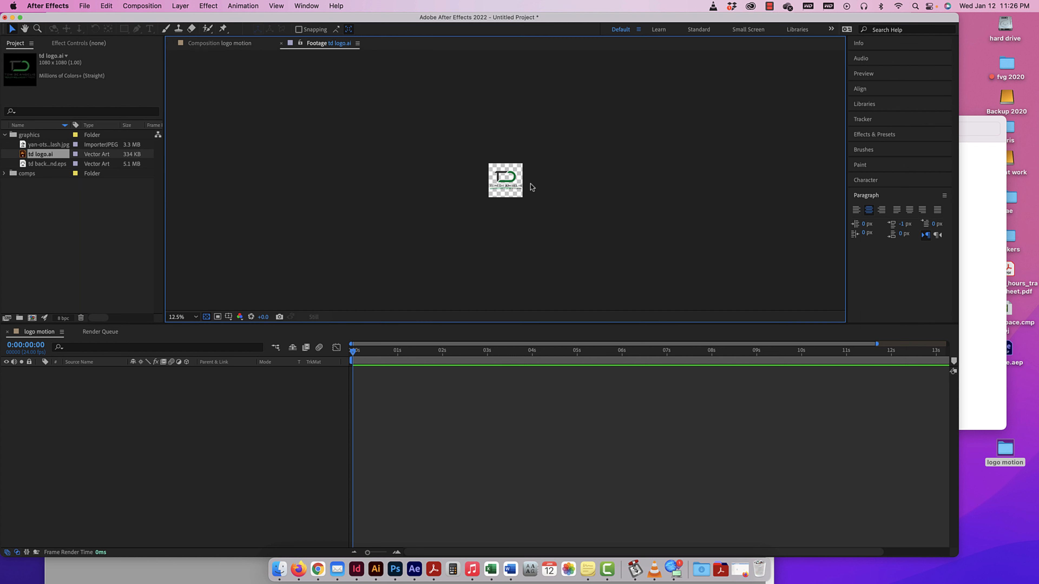
key("super+equal")
key("super+equal")
key("super+equal")
key("super+equal")
key("super+equal")
key("super+equal")
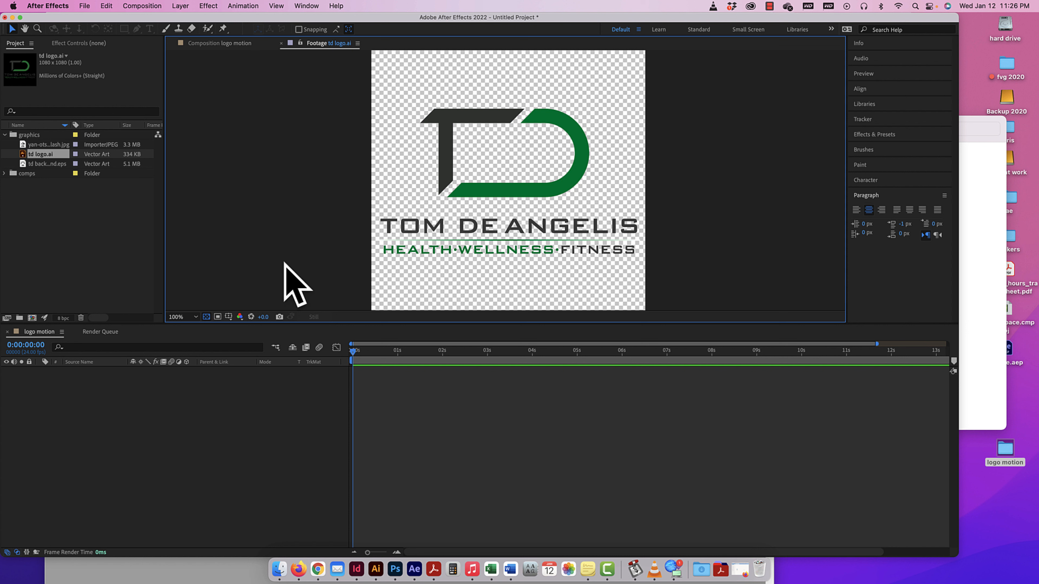
left_click(206, 318)
left_click(207, 318)
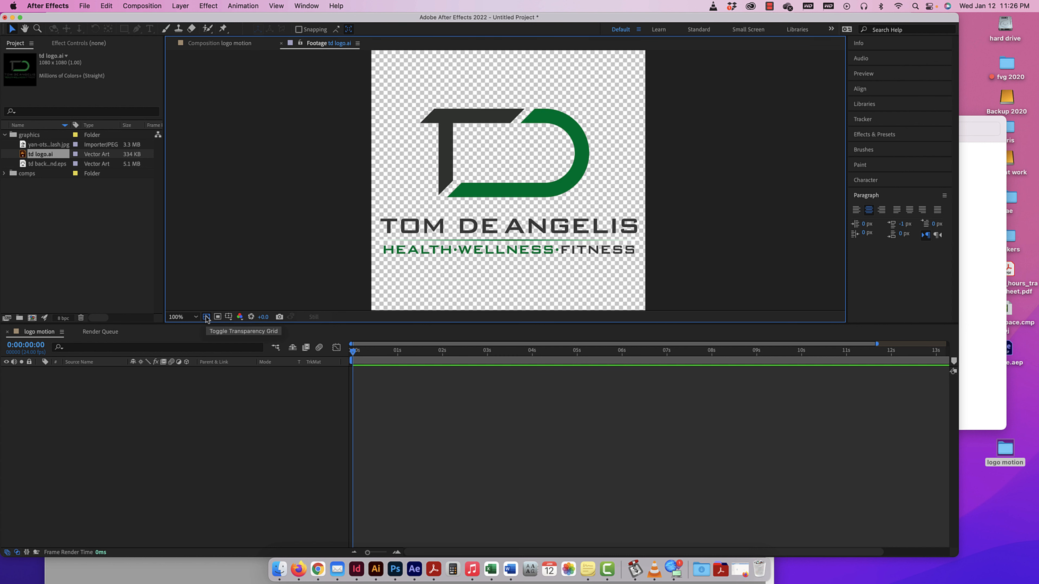
left_click(207, 317)
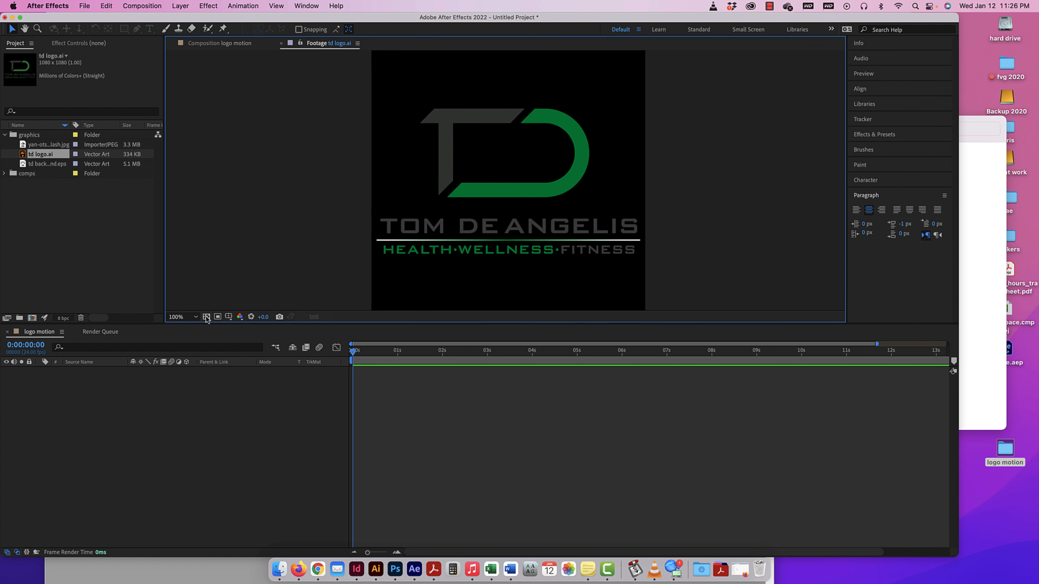
left_click(206, 318)
left_click(206, 318)
left_click(206, 318)
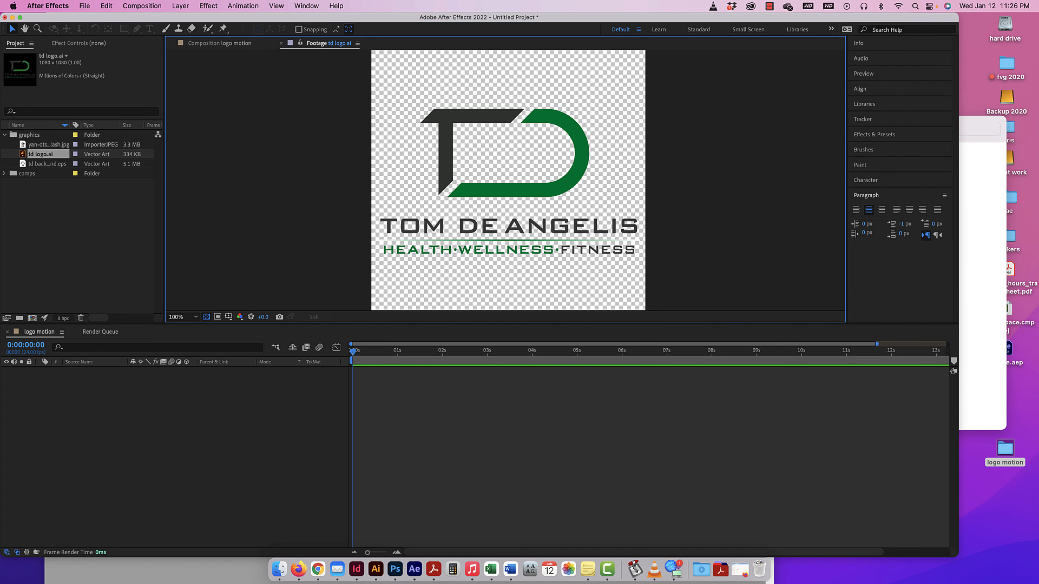
key("period")
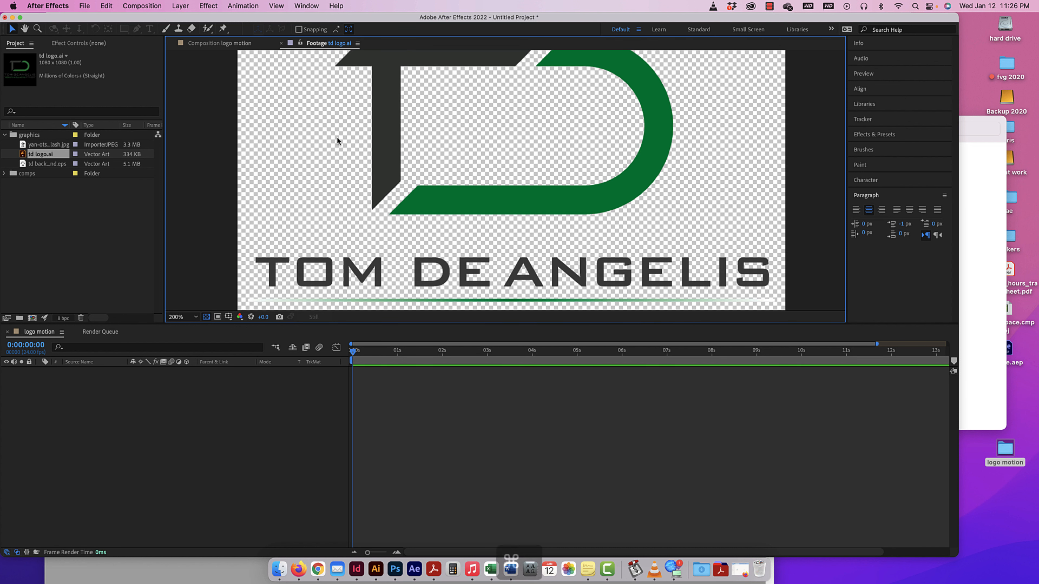
key("super+minus")
key("super+minus")
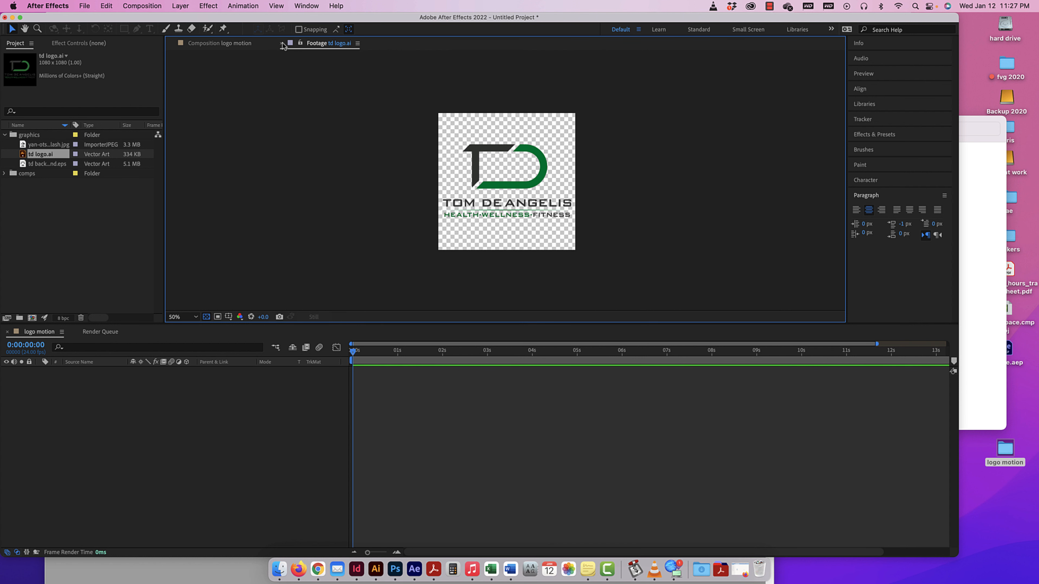
left_click(282, 43)
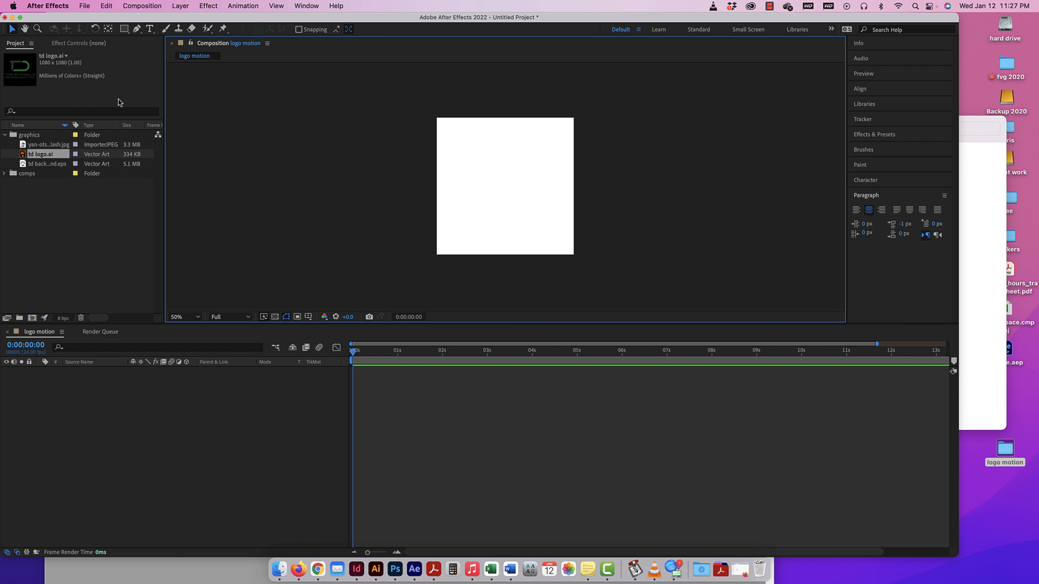
Set the label colour of the three imported graphics files and the graphics folder to Red.
left_click(40, 146)
left_click(43, 164, "shift")
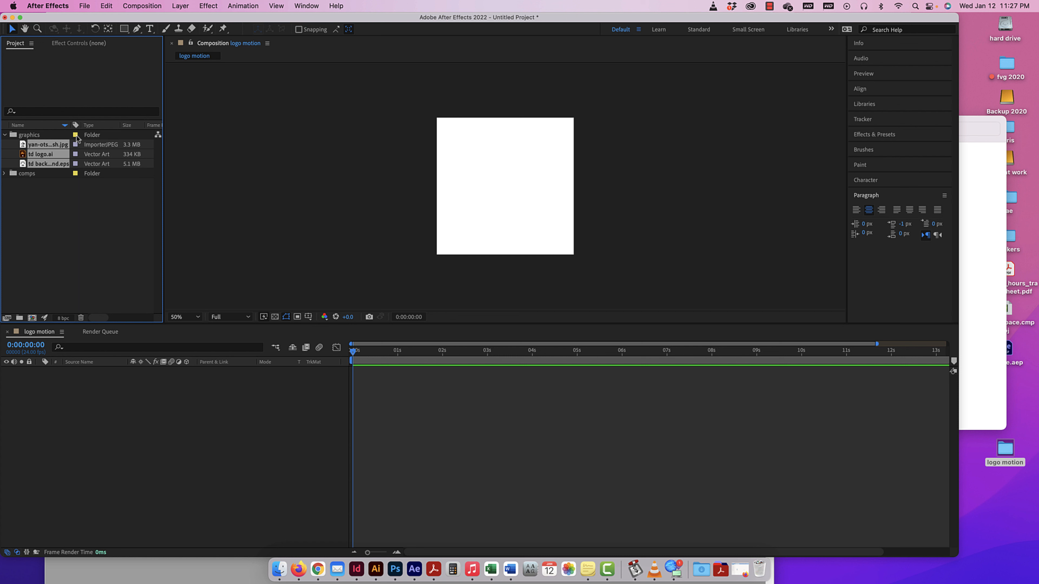
left_click(76, 146)
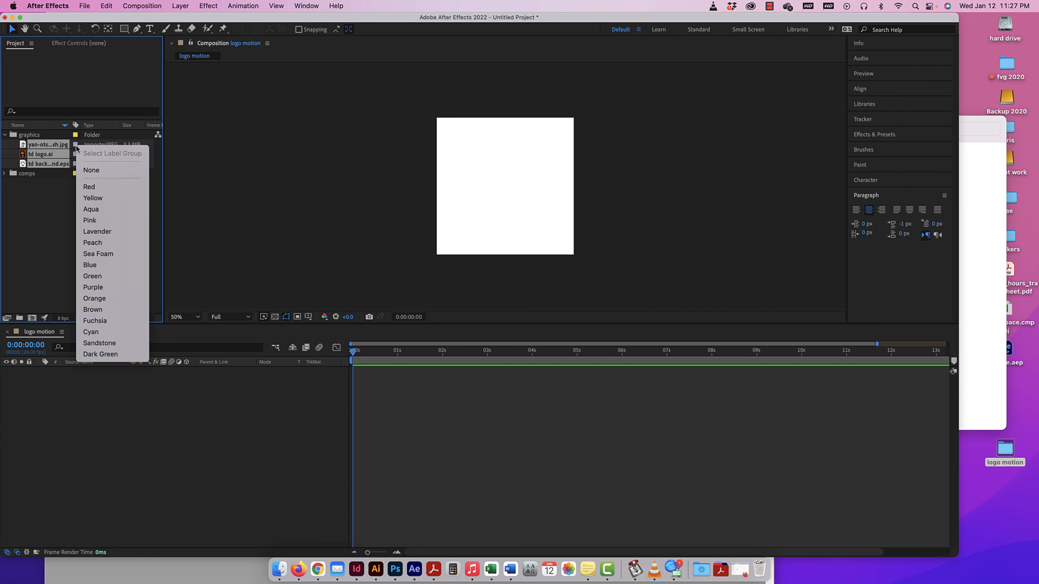
left_click(96, 186)
left_click(75, 137)
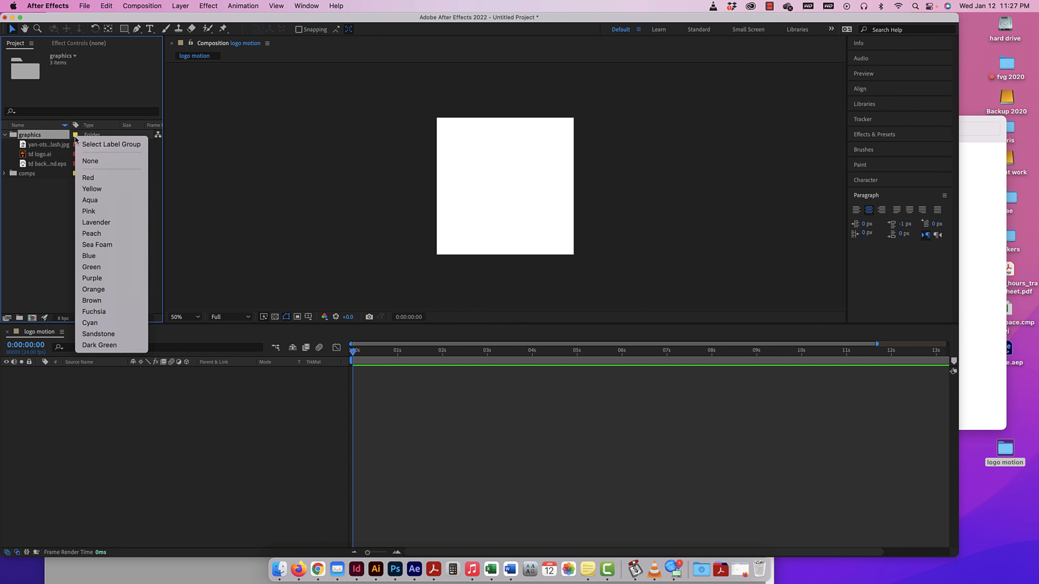
left_click(88, 178)
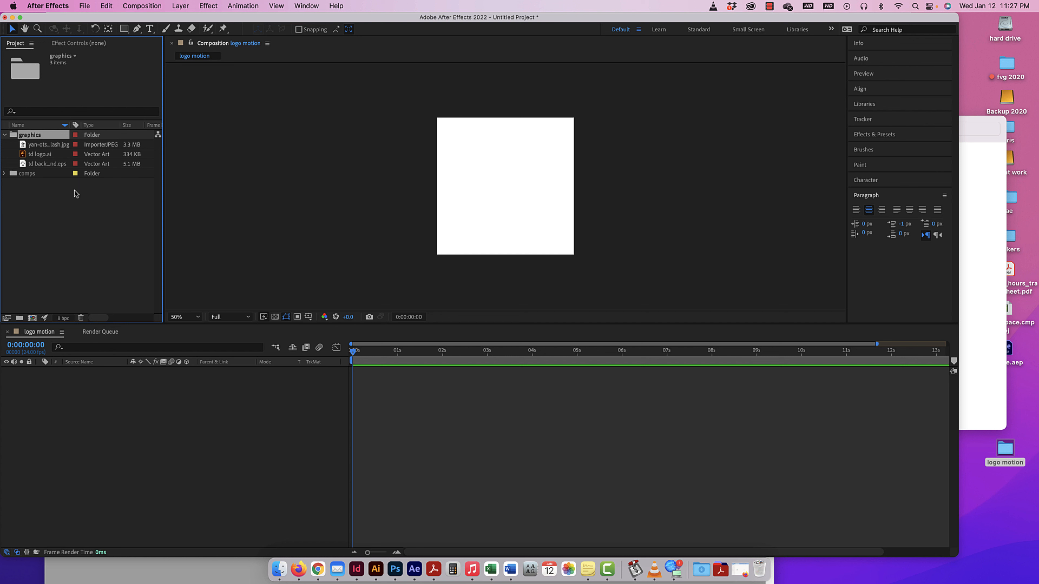
left_click(76, 194)
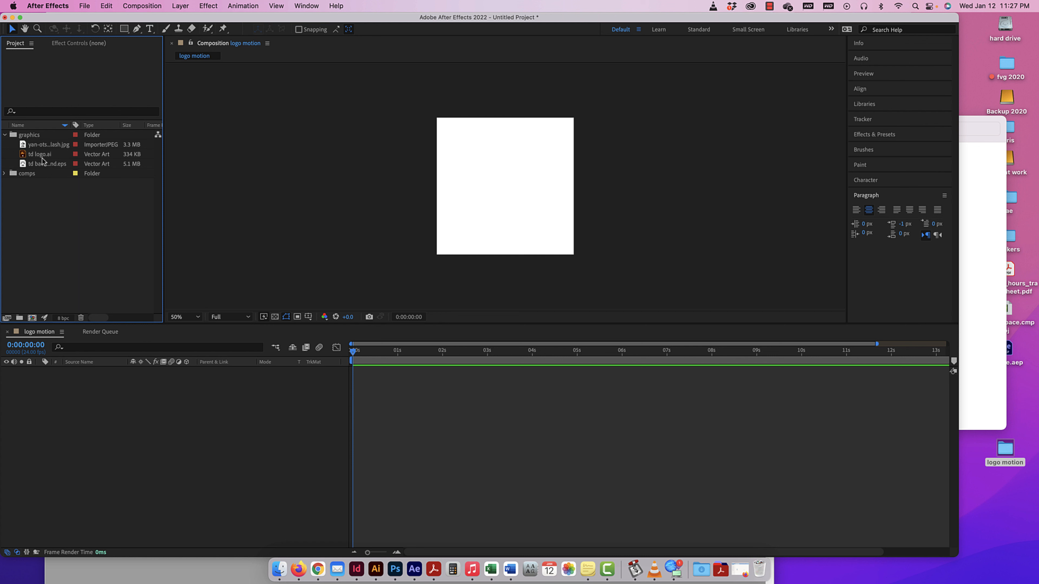
Add td logo.ai as a layer in the logo motion timeline, keeping the playhead at 0:00:00:00.
left_click_drag(39, 154, 73, 405)
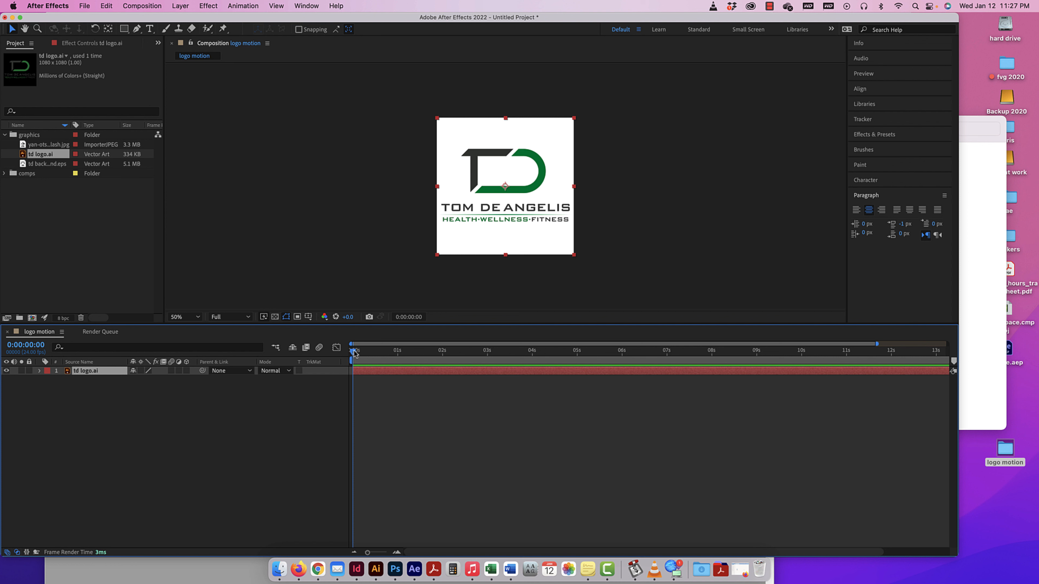
mouse_move(354, 353)
left_mouse_down()
mouse_move(970, 353)
mouse_move(351, 348)
left_mouse_up()
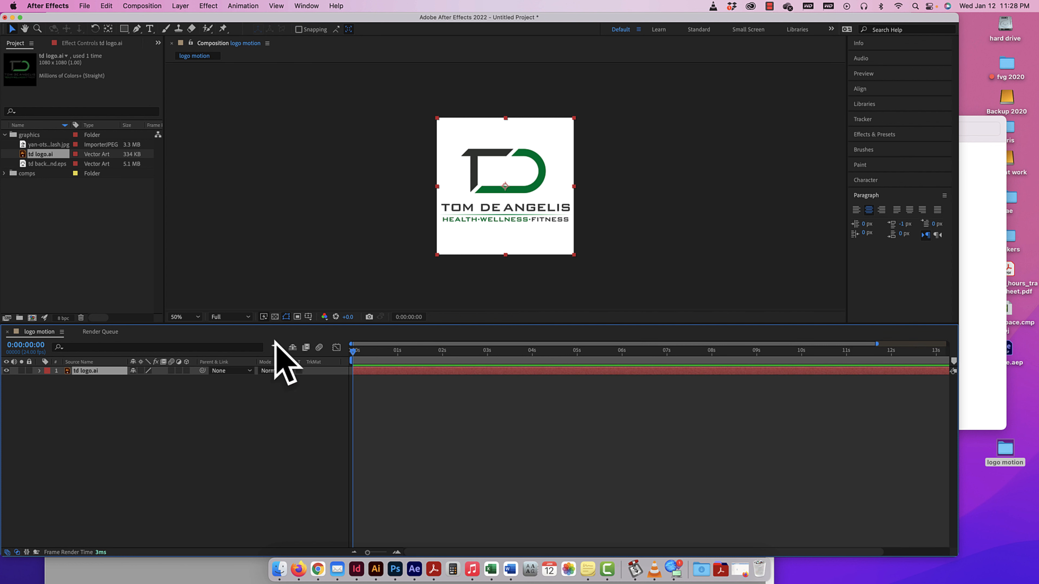
Try different time ranges and zoom levels in the timeline, ending with the full 15 seconds in view.
left_click_drag(352, 344, 634, 343)
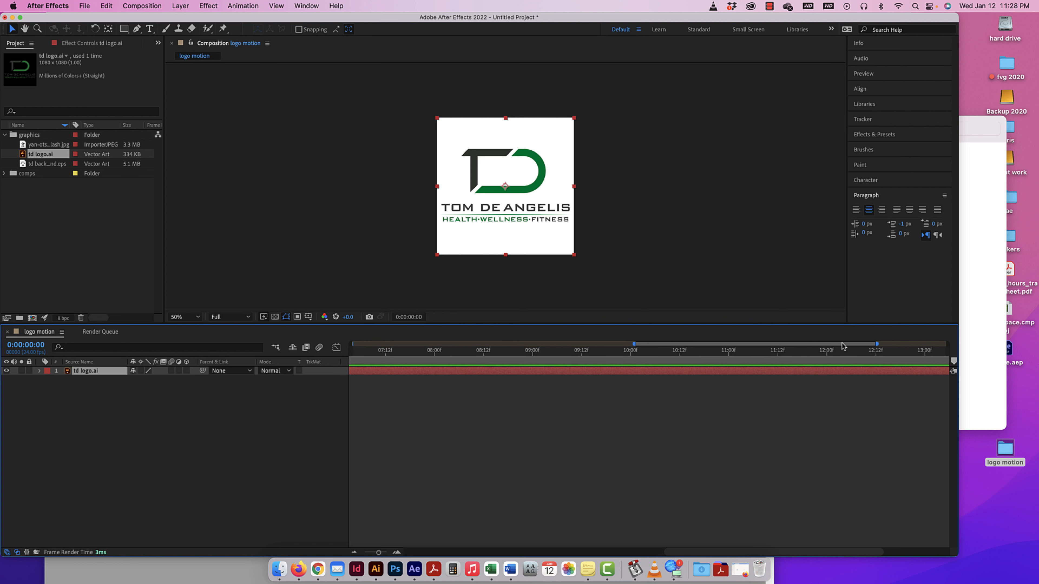
left_click_drag(876, 344, 735, 342)
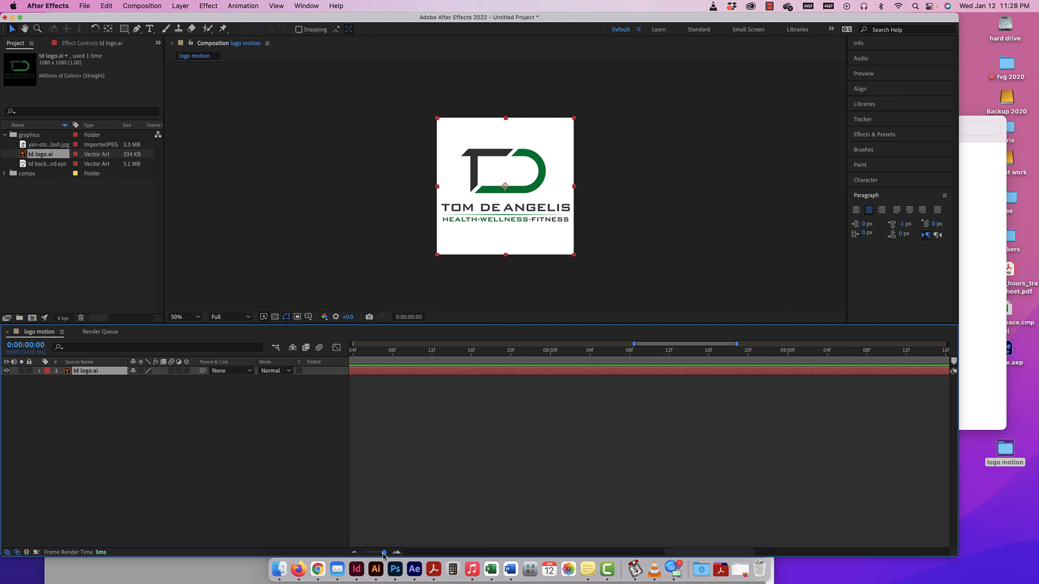
left_click_drag(383, 553, 364, 554)
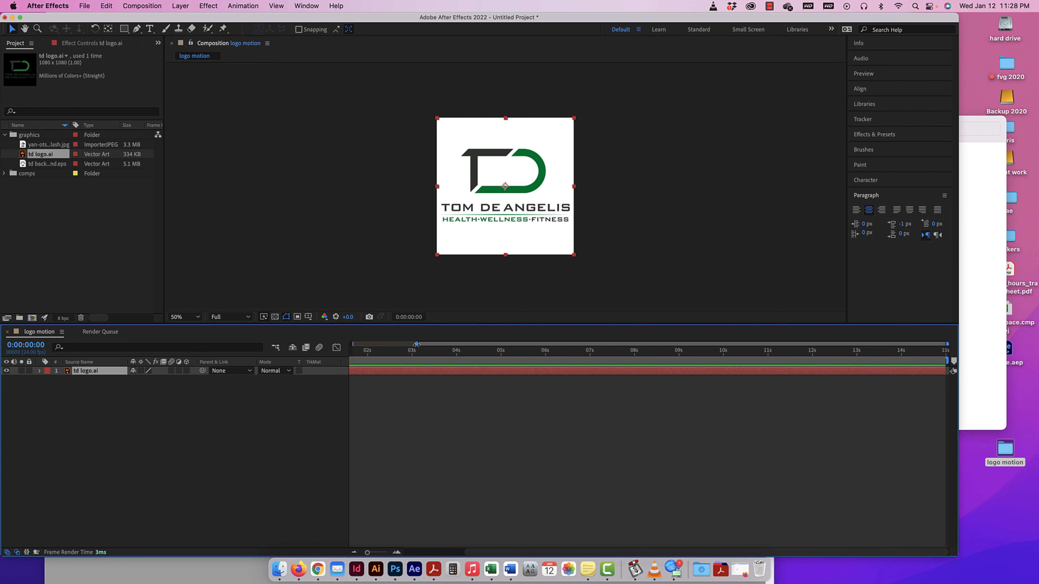
mouse_move(352, 360)
left_mouse_down()
mouse_move(494, 360)
mouse_move(340, 357)
left_mouse_up()
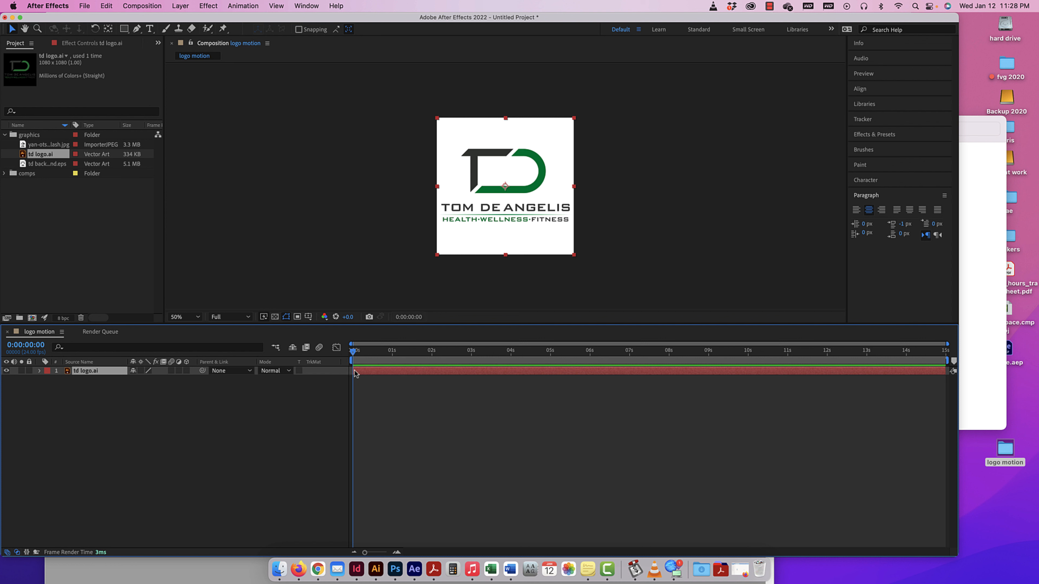
Trim the start of the td logo.ai layer to about 2 seconds and play back the timeline.
left_click_drag(355, 372, 434, 372)
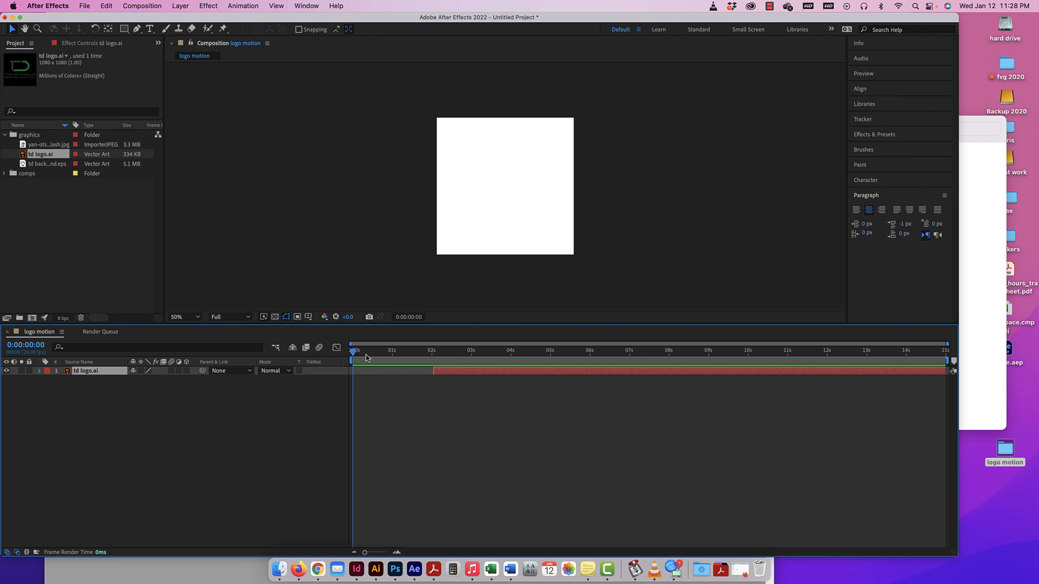
key("space")
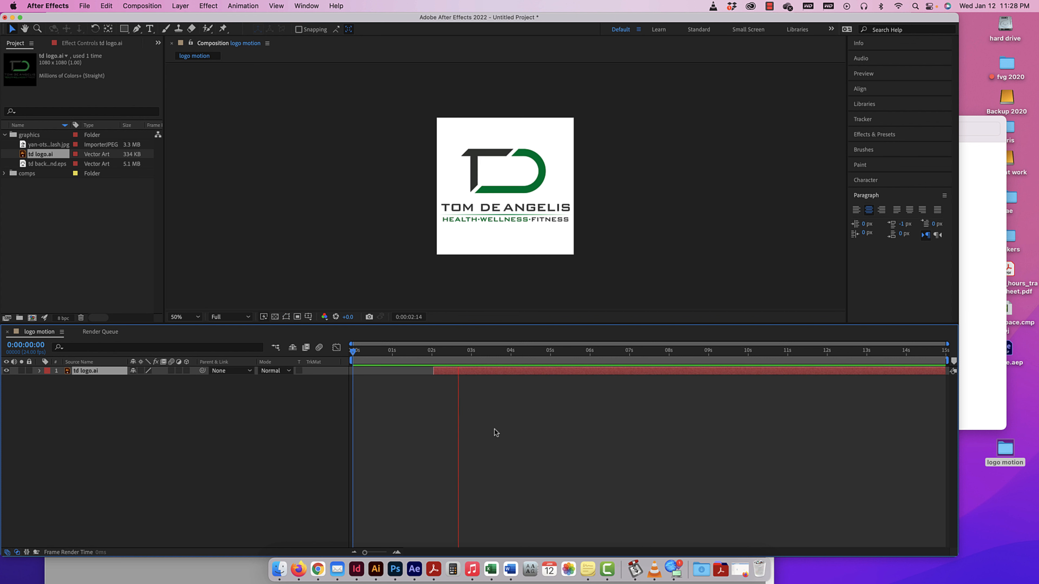
key("space")
Trim the end of the td logo.ai layer to about 3.4 seconds and preview the shortened clip.
left_click_drag(946, 371, 488, 371)
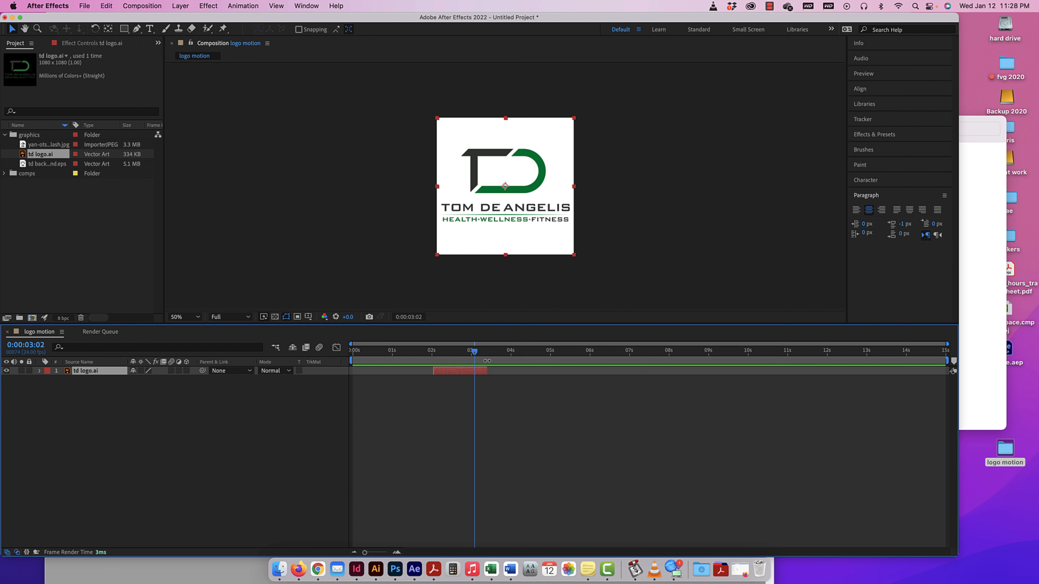
key("space")
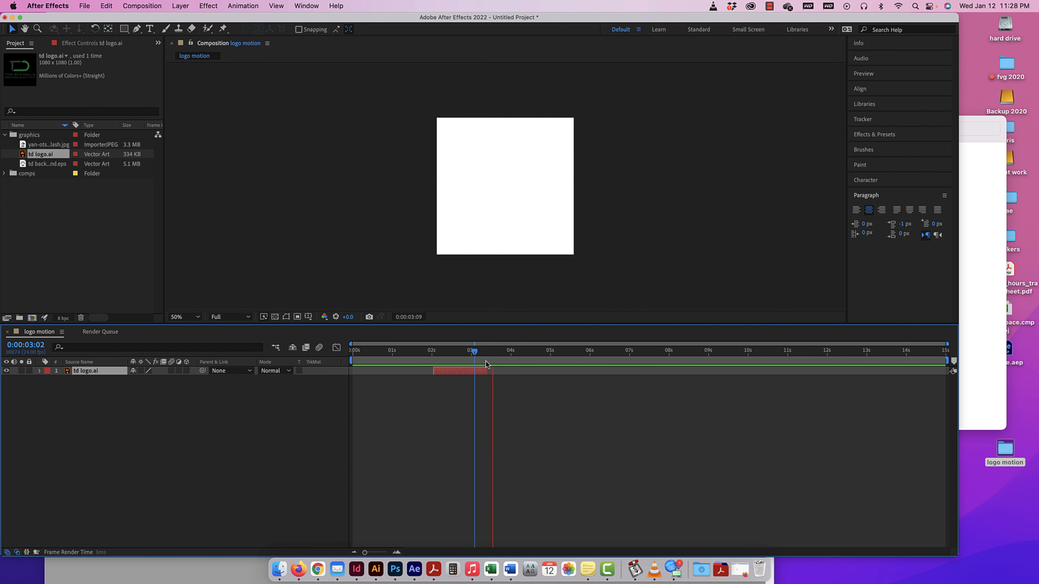
key("space")
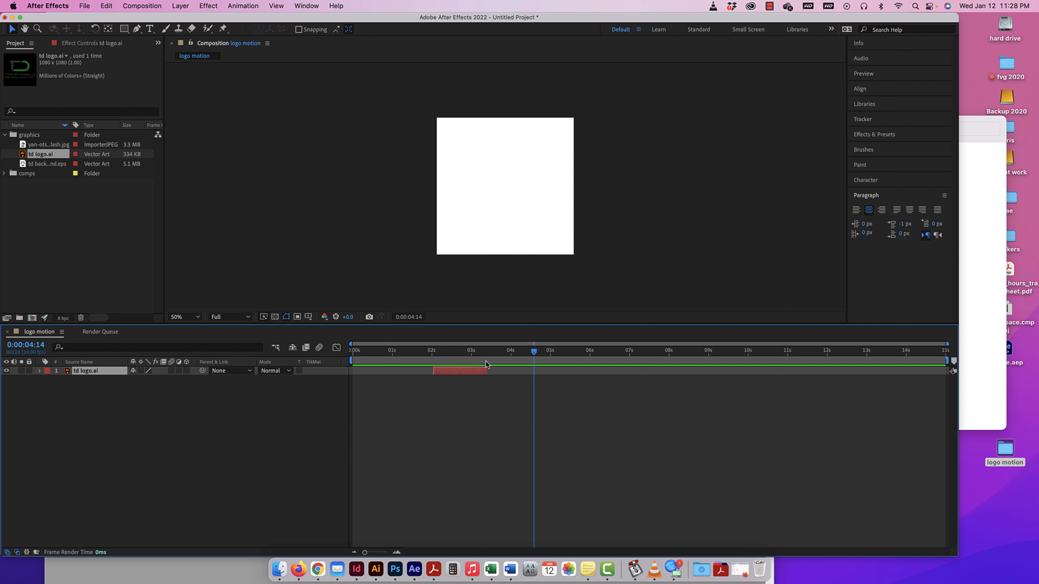
Try adjusting the start of the trimmed td logo.ai clip, then undo all the timing edits to restore its full duration.
left_click_drag(434, 371, 510, 373)
key("super+z")
key("super+z")
key("super+z")
key("super+z")
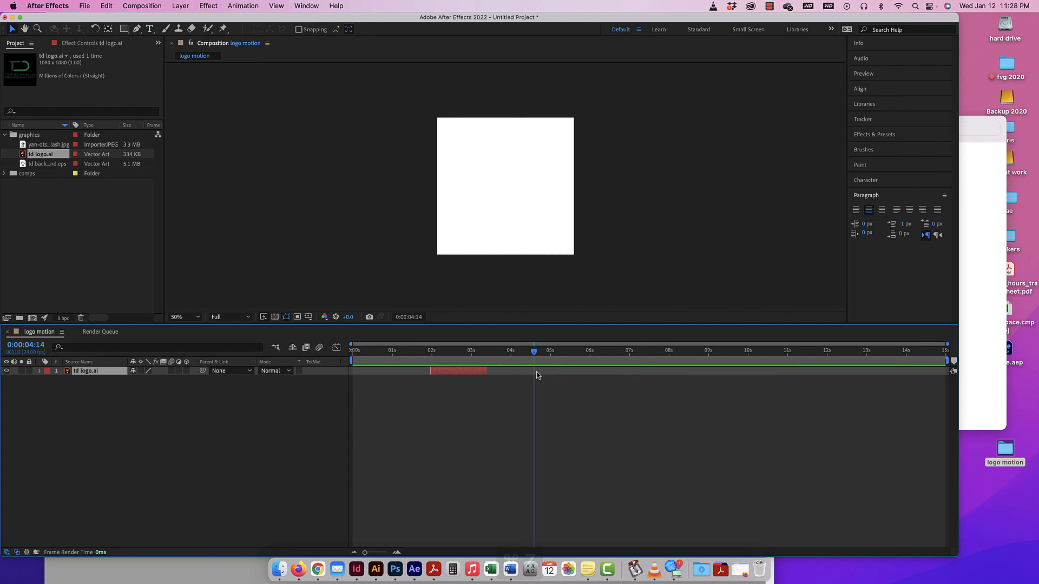
key("super+z")
key("super+z")
key("super+z")
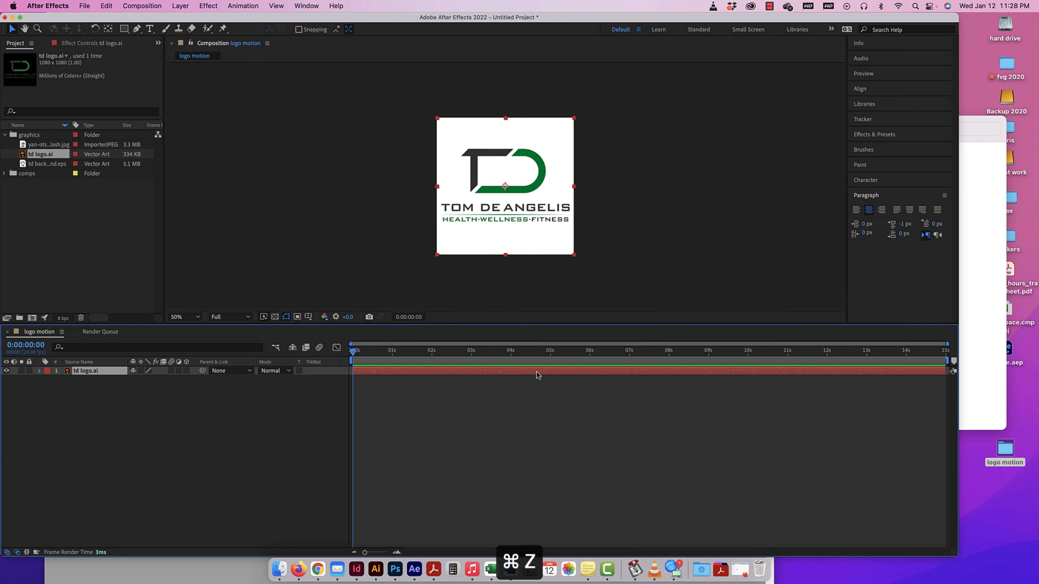
Delete the td logo.ai layer from the logo motion timeline.
left_click(151, 418)
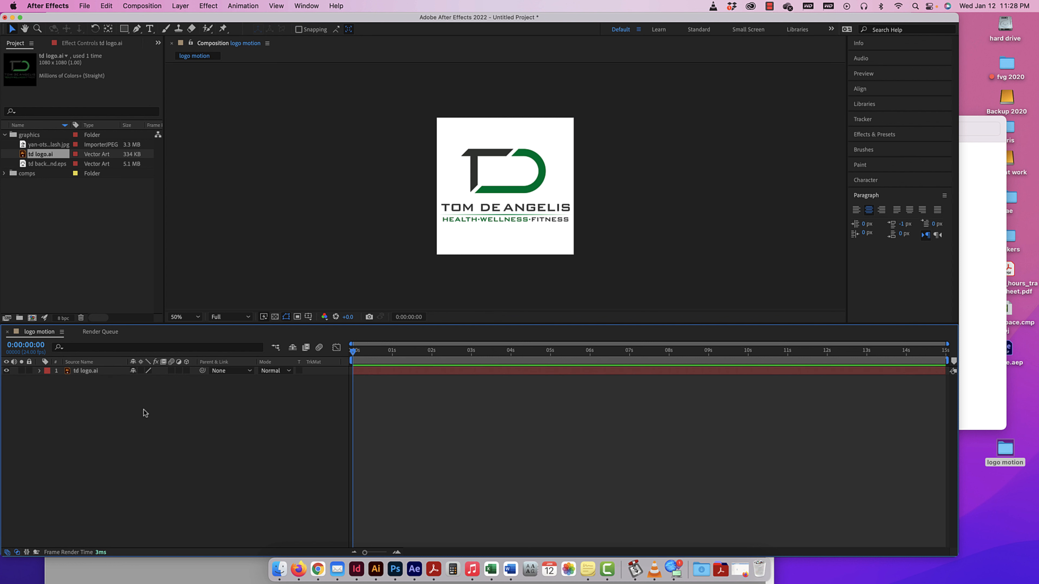
left_click(87, 372)
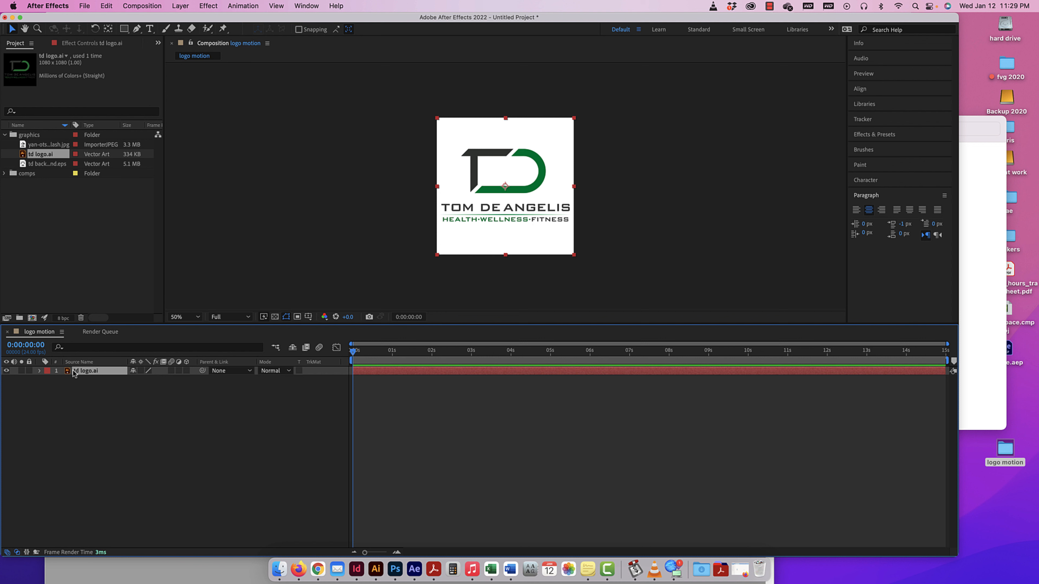
left_click(94, 394)
left_click(91, 369)
key("Delete")
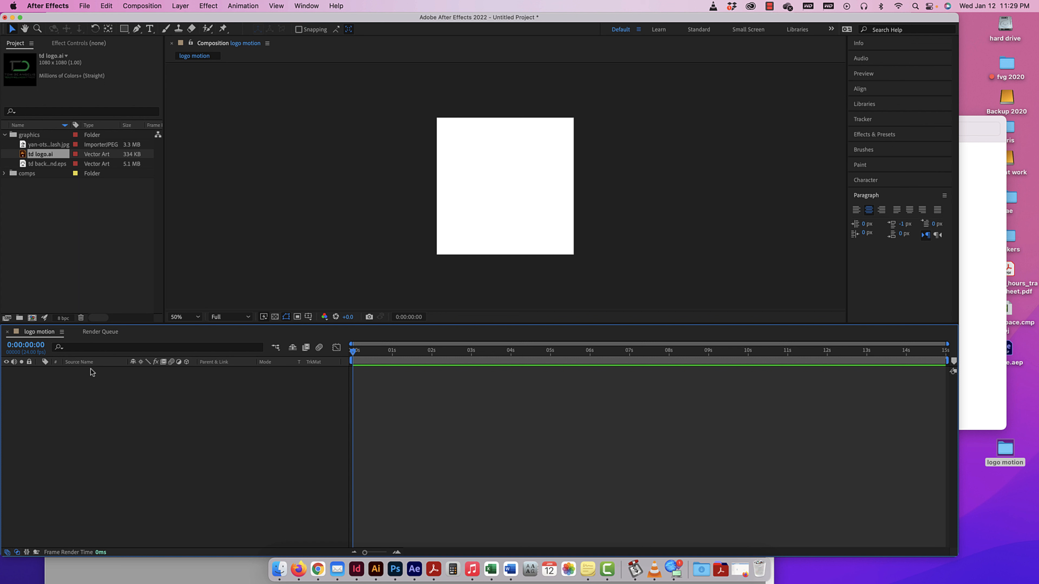
Replace the td logo.ai footage in the graphics folder with a layered comp.
scroll(28, 157, "right", 2)
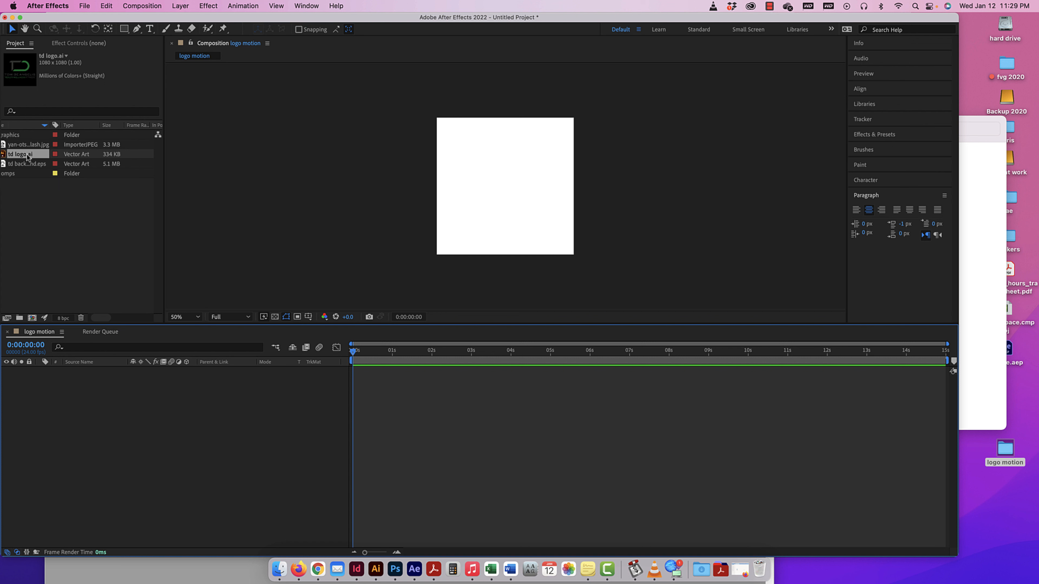
scroll(27, 157, "left", 2)
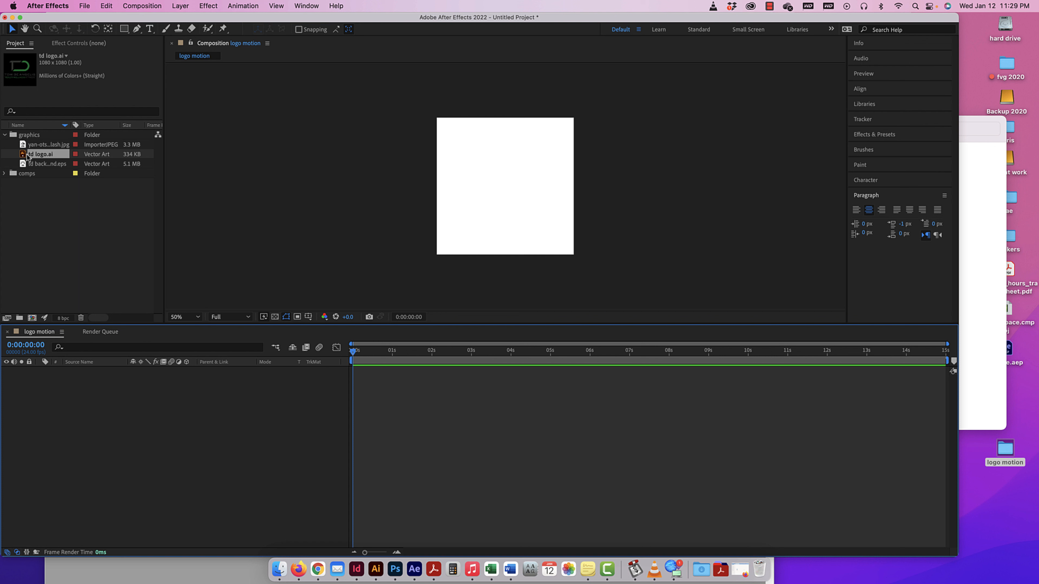
right_click(27, 157)
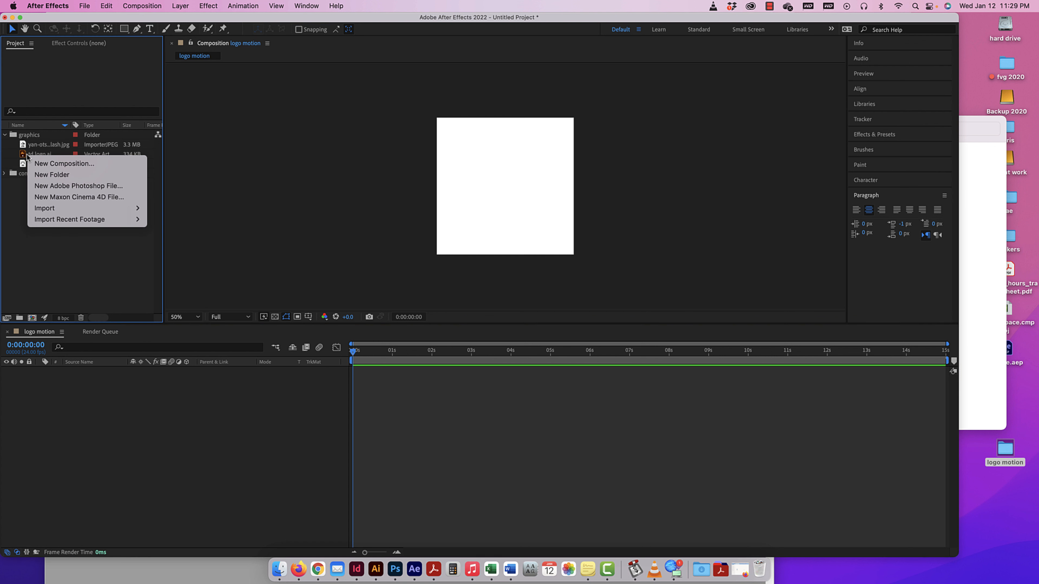
left_click(30, 251)
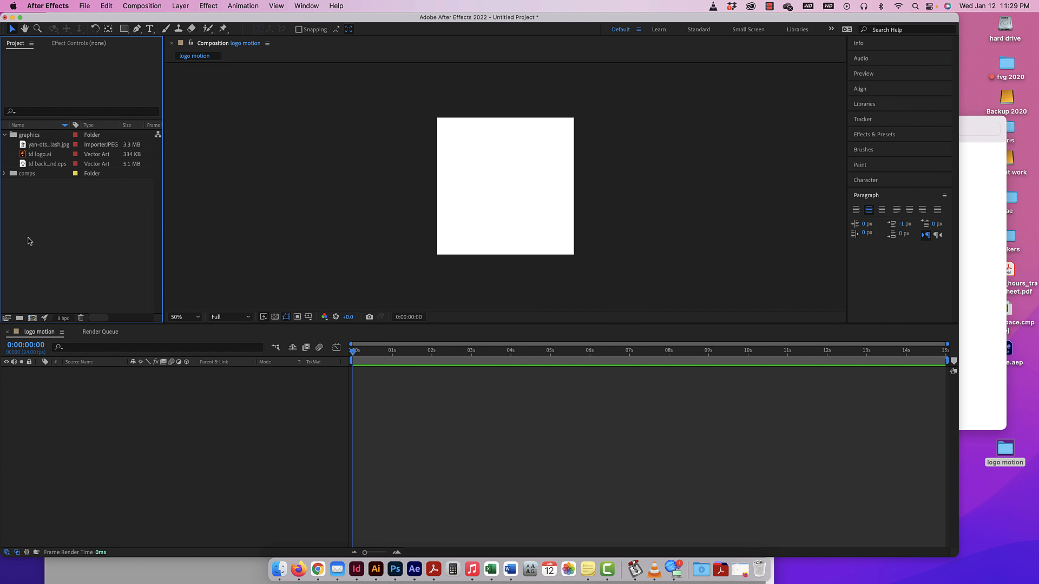
left_click(30, 157)
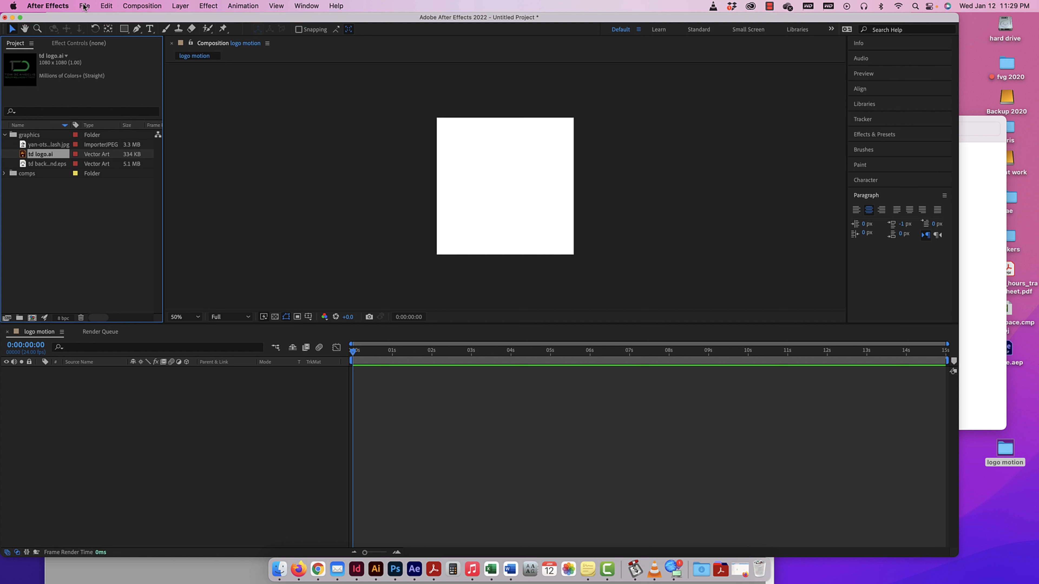
right_click(23, 154)
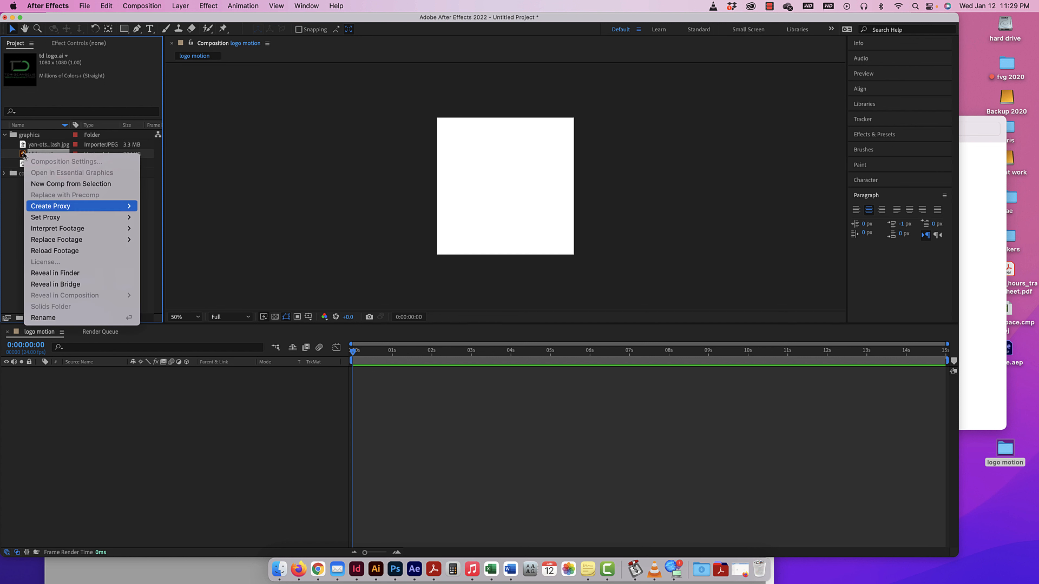
left_click(17, 201)
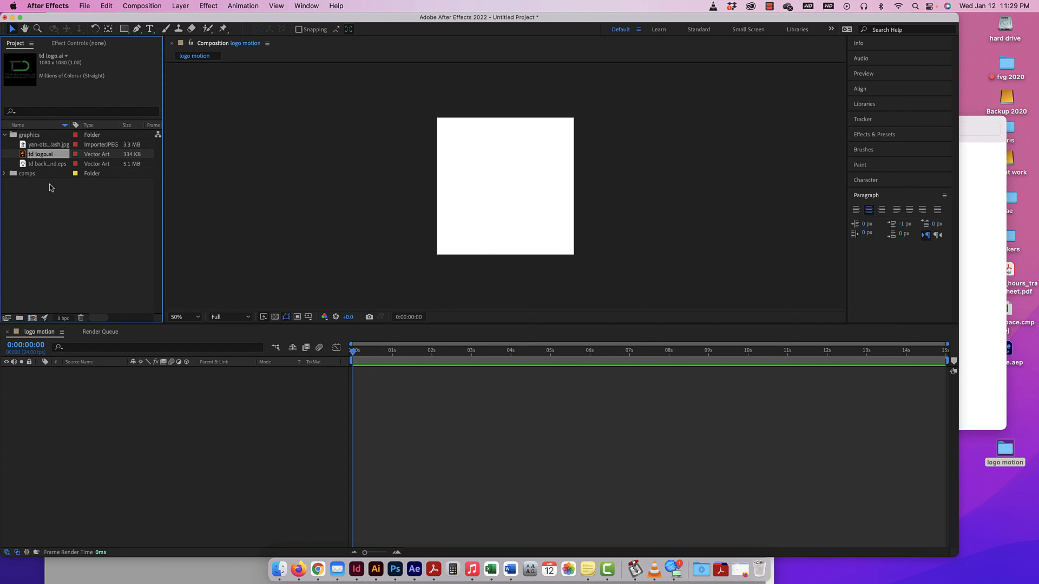
right_click(24, 156)
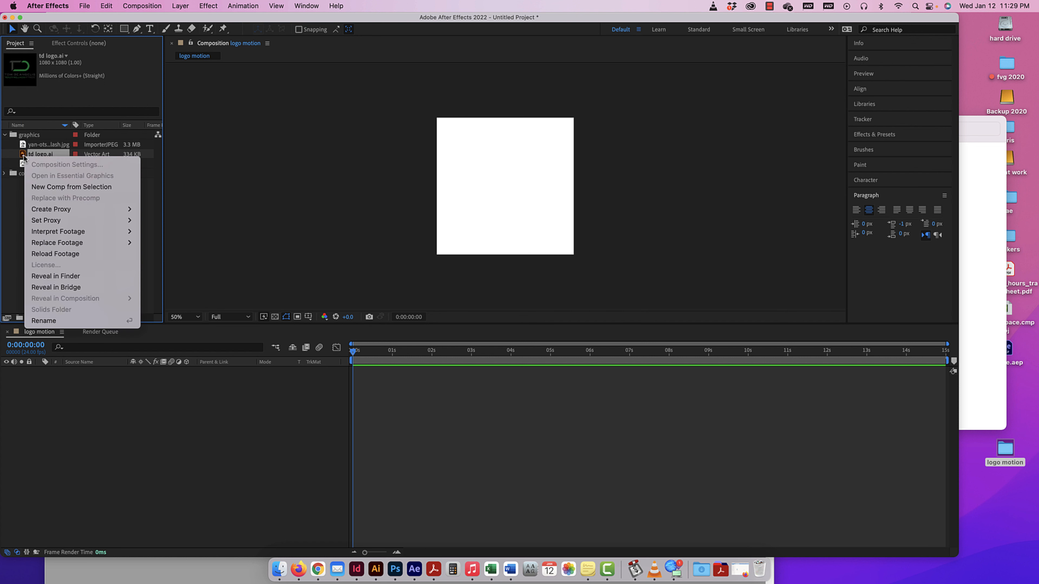
mouse_move(73, 245)
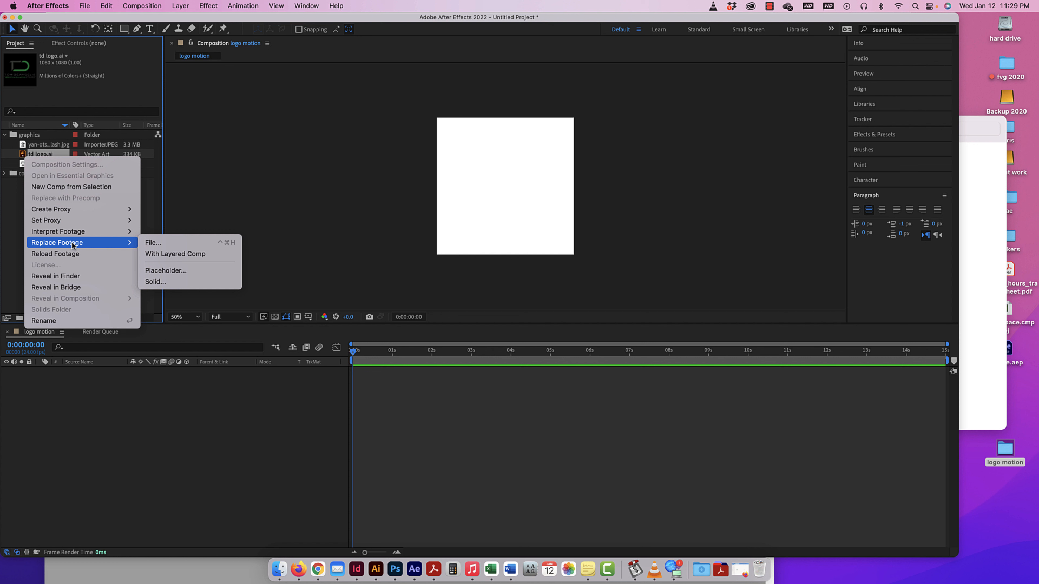
left_click(184, 254)
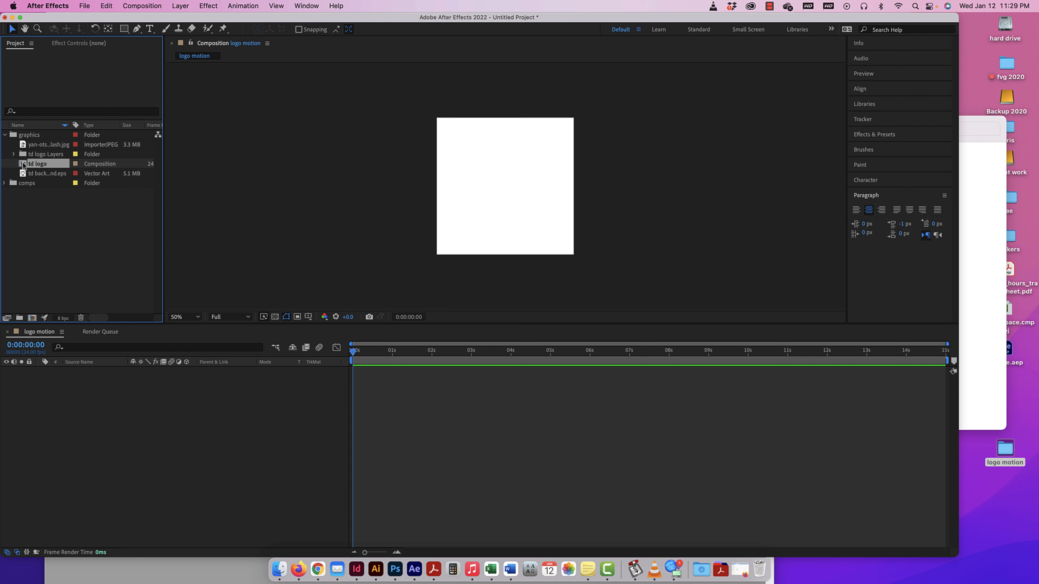
Open the td logo composition and expand the td logo Layers folder, widening the Name column for its file names.
double_click(23, 165)
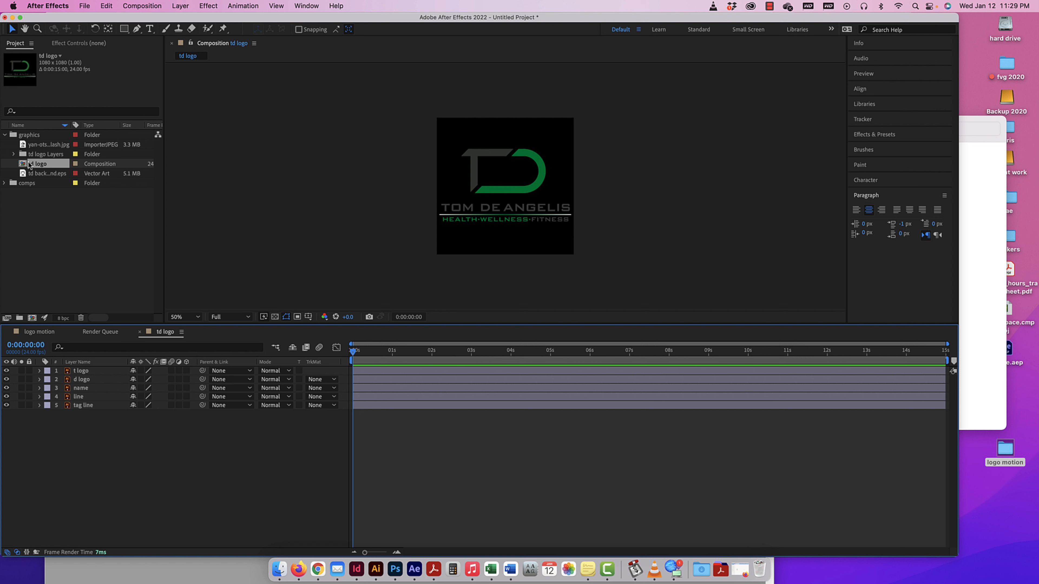
left_click(13, 154)
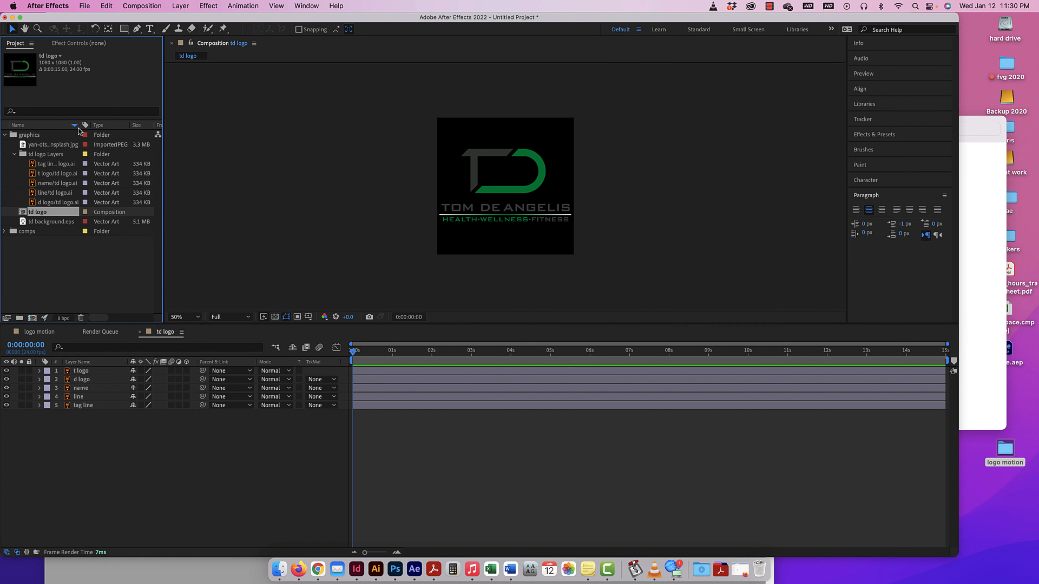
left_click_drag(79, 128, 116, 128)
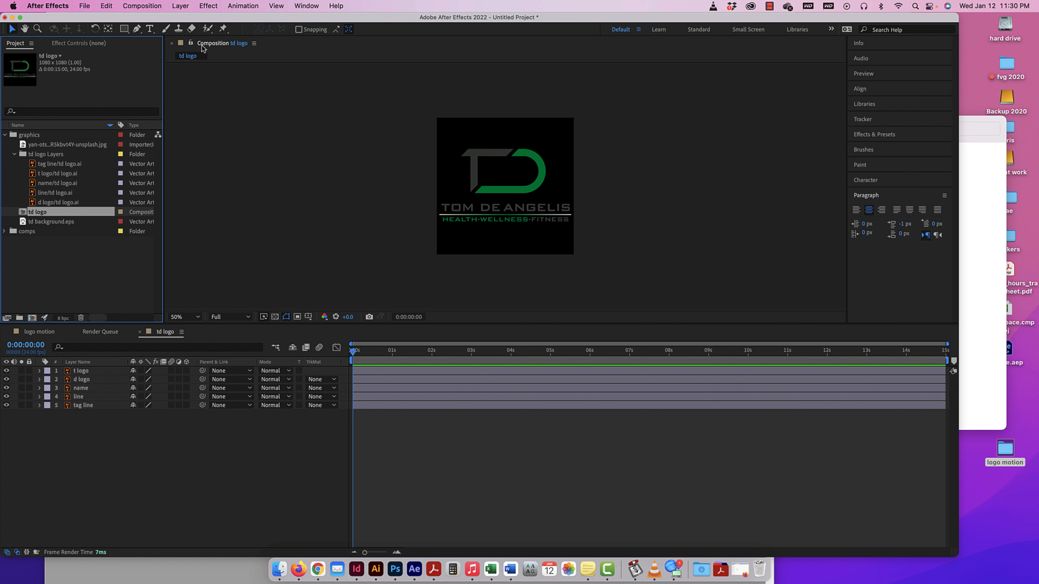
Compare the logo motion and td logo compositions, ending in td logo, and collapse the td logo Layers folder.
left_click(219, 45)
left_click(220, 44)
left_click(49, 334)
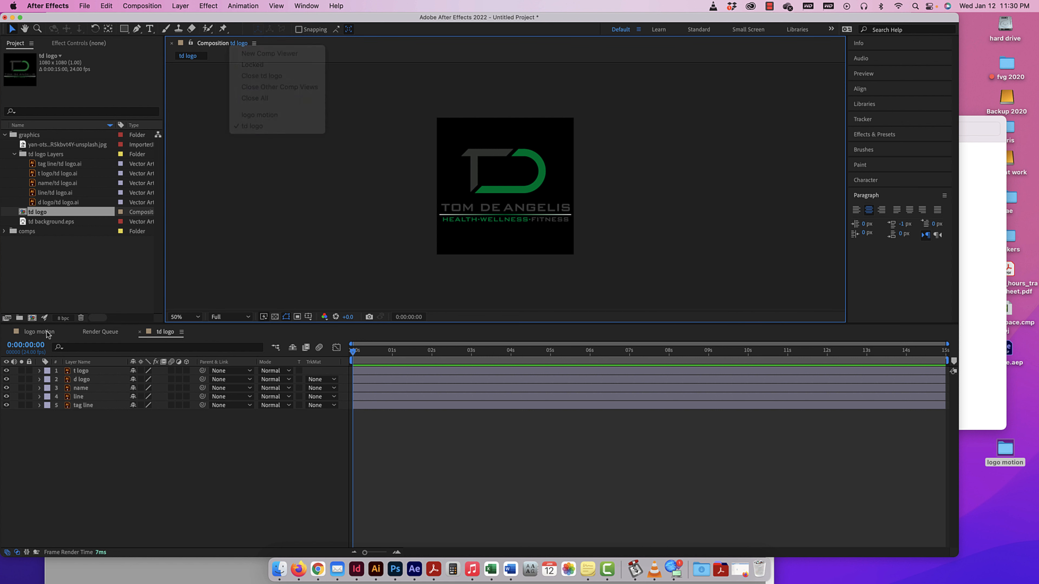
left_click(38, 333)
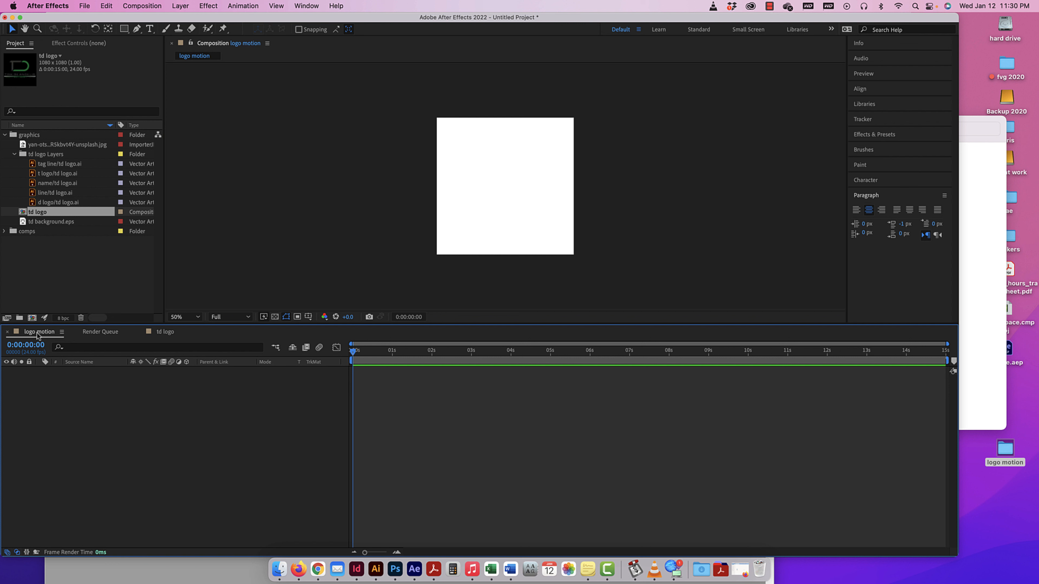
double_click(23, 213)
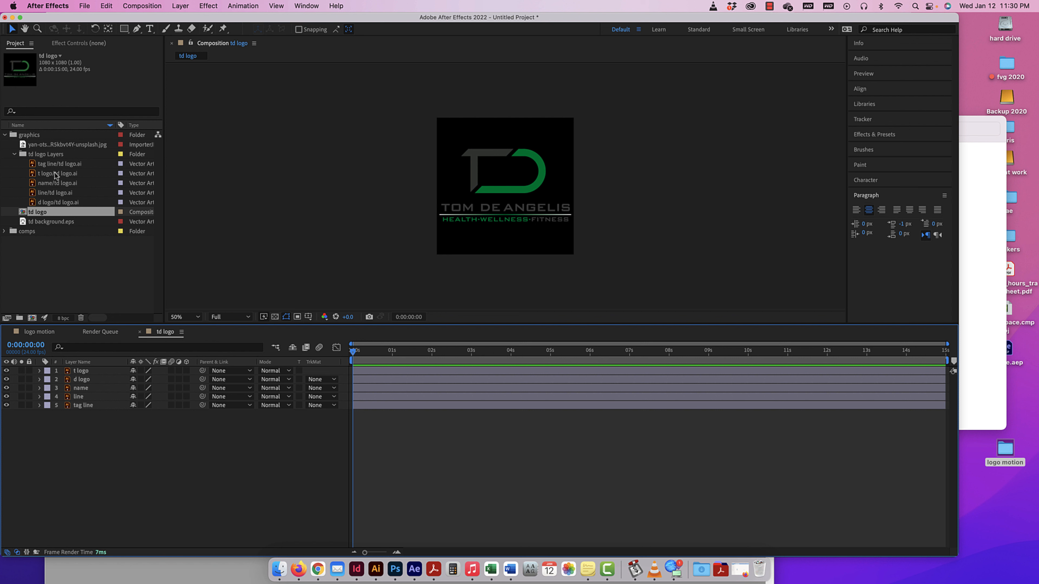
left_click(15, 154)
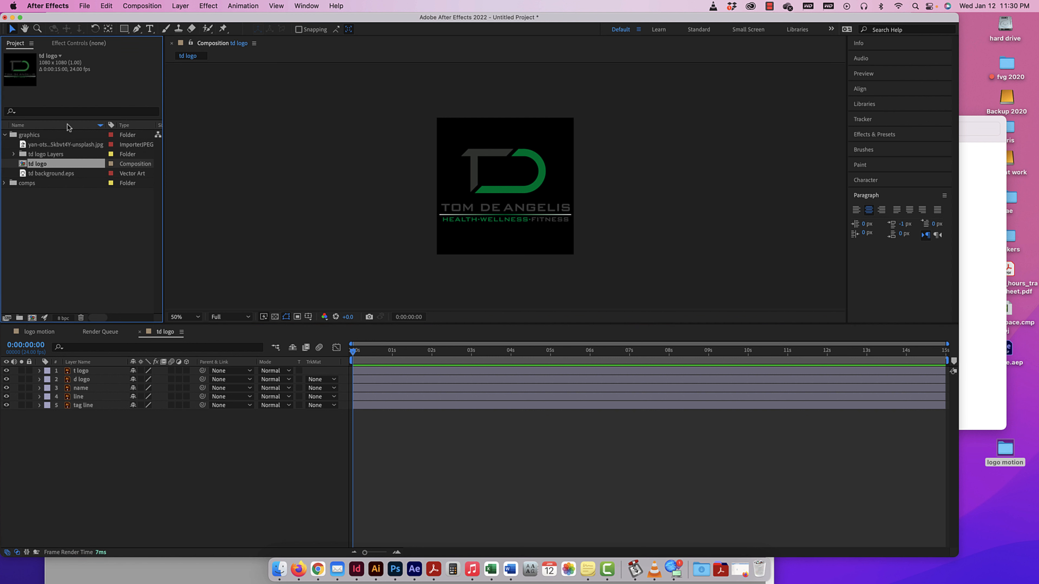
Return to logo motion, closing the td logo timeline, and move the td logo composition into the comps folder.
left_click(29, 334)
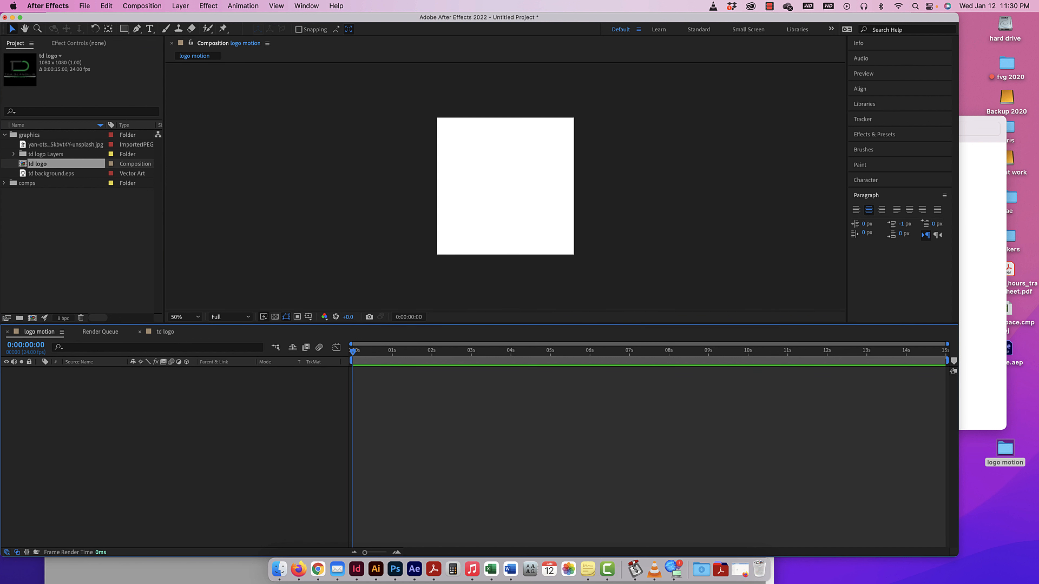
left_click(140, 332)
left_click_drag(23, 165, 13, 183)
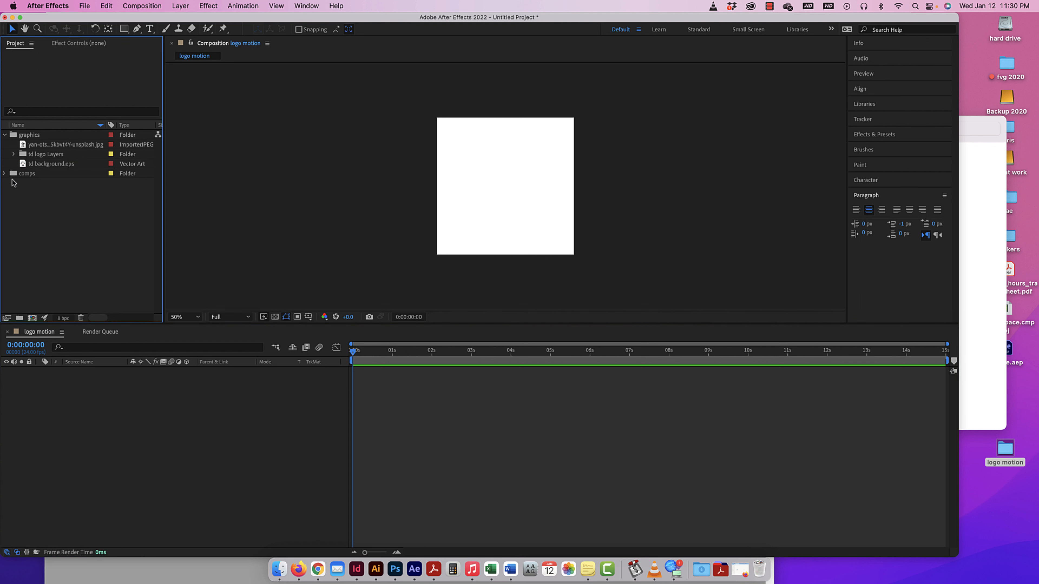
Expand the td logo Layers folder, check the tag line and d logo files, and clear the selection.
left_click(14, 155)
left_click(53, 164)
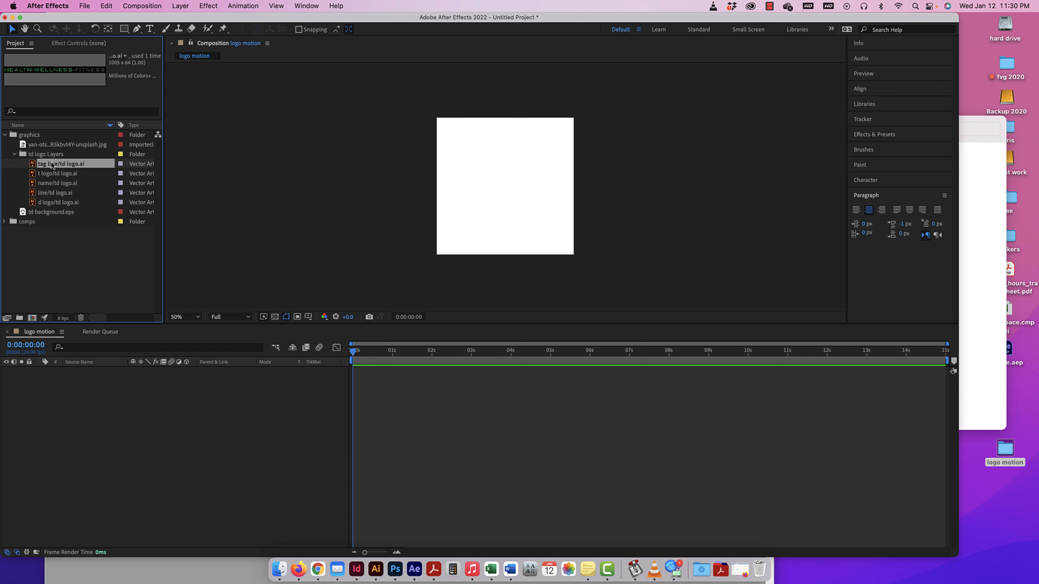
left_click(53, 202, "shift")
left_click(67, 235)
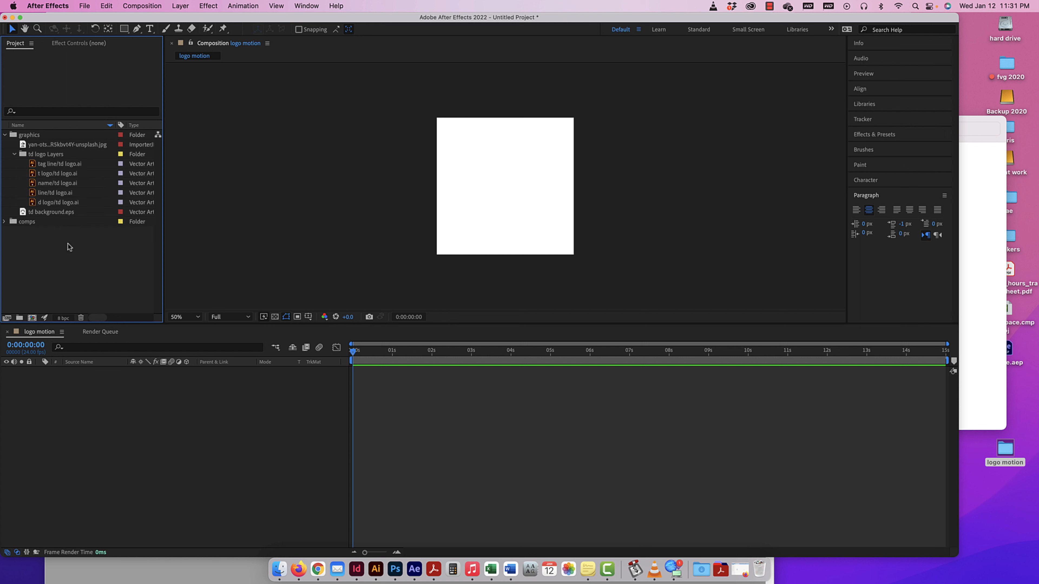
Add the five td logo Layers files to the logo motion timeline, stacking t logo first and d logo second.
left_click(59, 165)
left_click(56, 201, "shift")
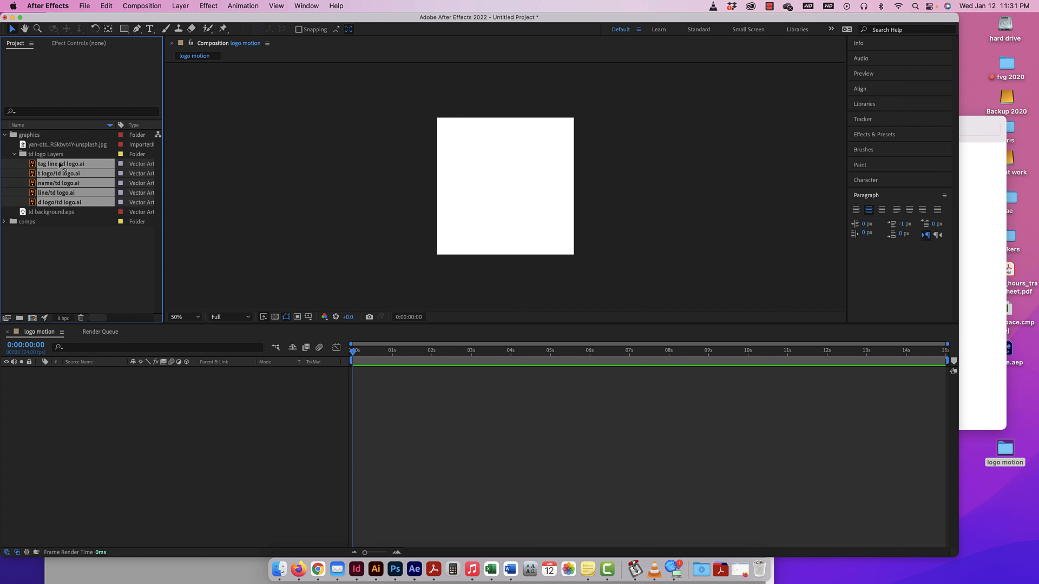
left_click_drag(61, 166, 49, 384)
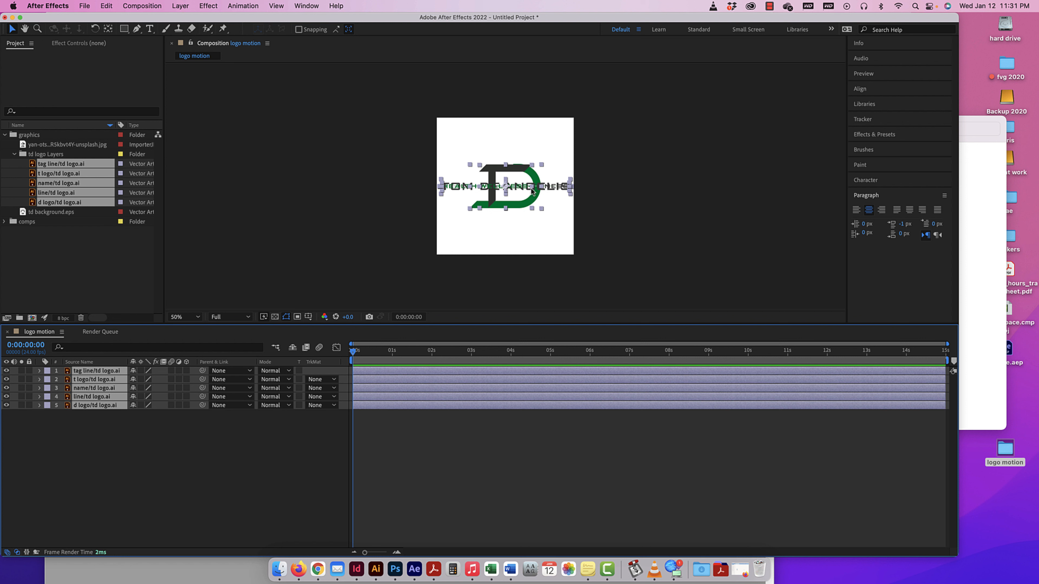
left_click(548, 234)
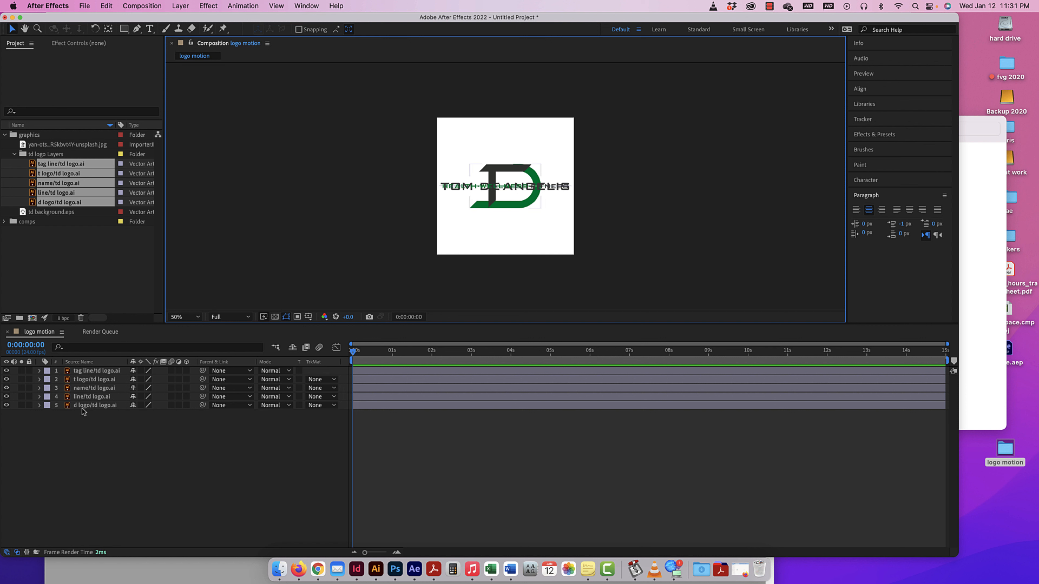
left_click_drag(89, 379, 89, 368)
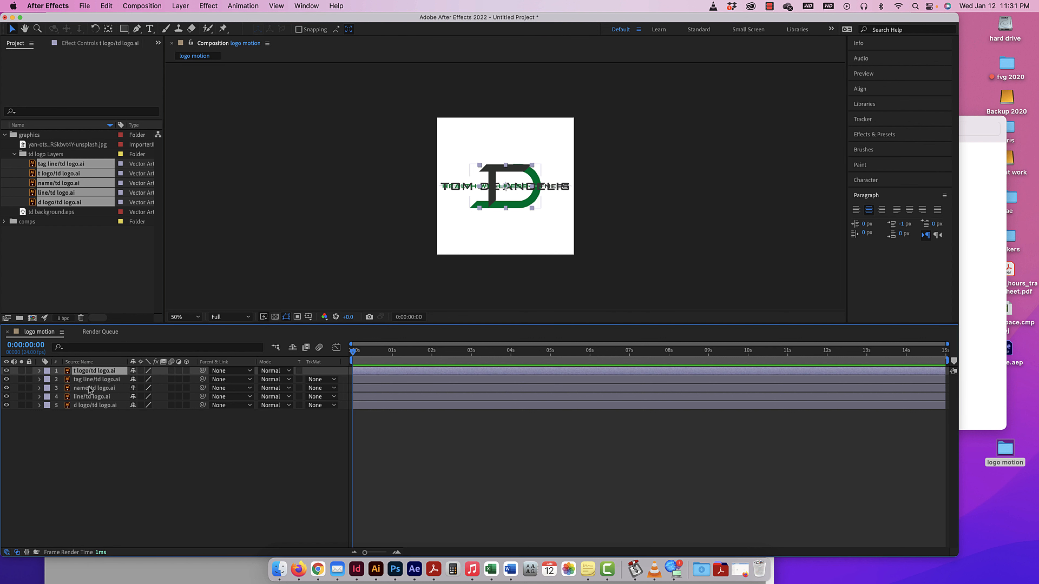
left_click_drag(90, 405, 90, 377)
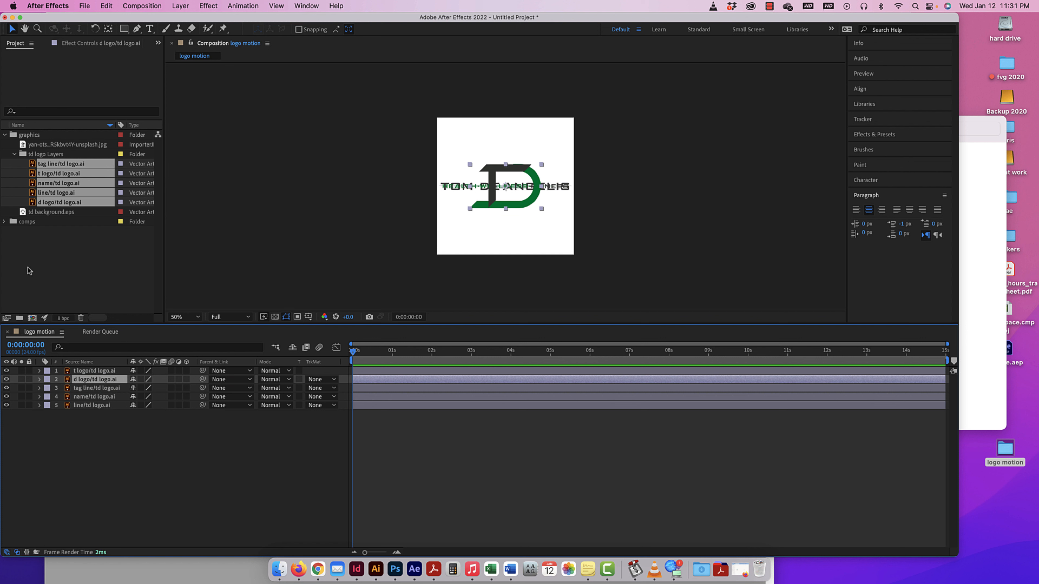
Add the td logo composition from the comps folder as the lowest layer of logo motion and lock it.
left_click(5, 221)
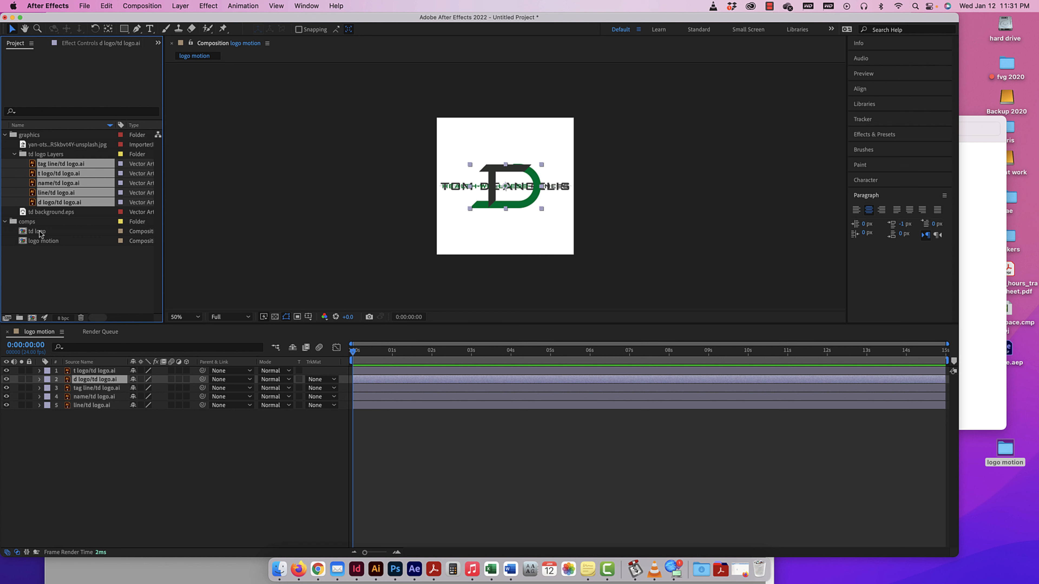
left_click_drag(40, 233, 80, 415)
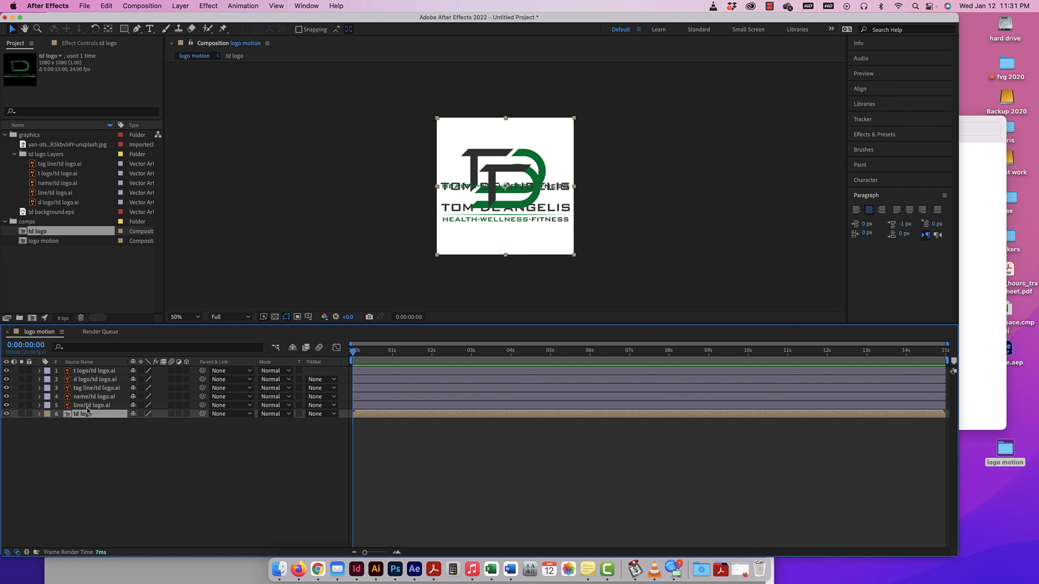
left_click(460, 190)
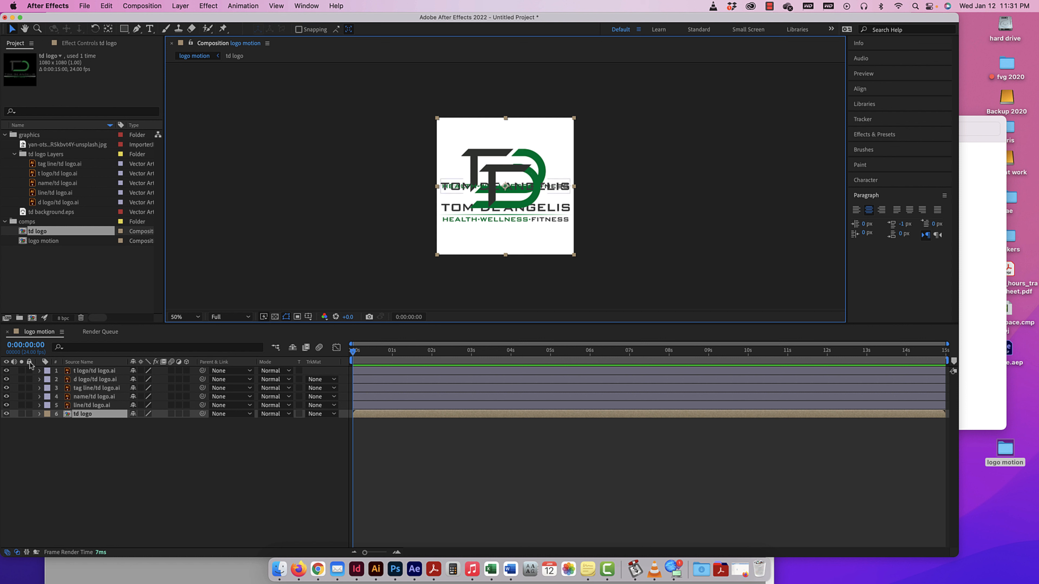
left_click(29, 414)
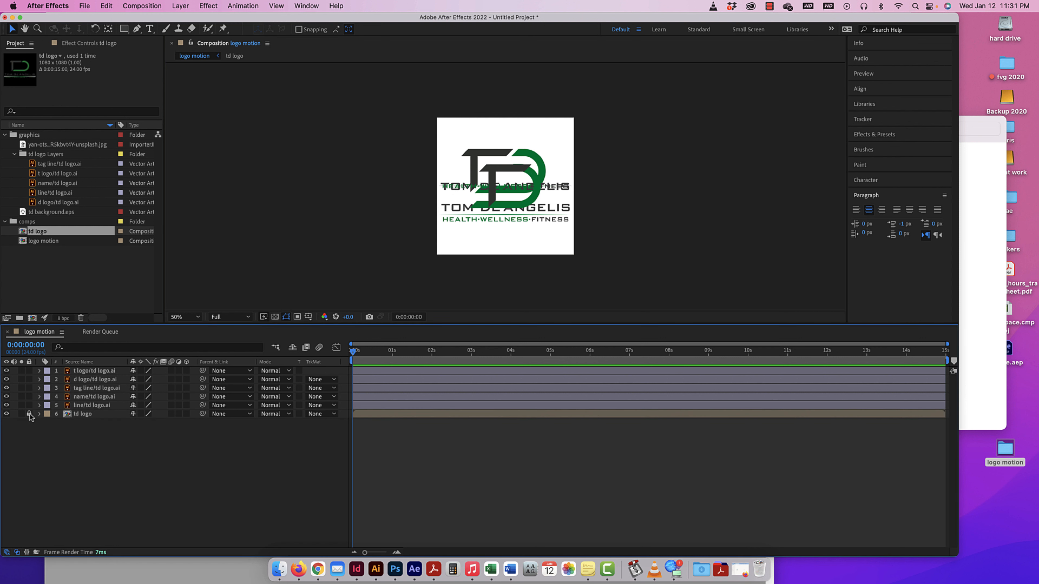
left_click(519, 237)
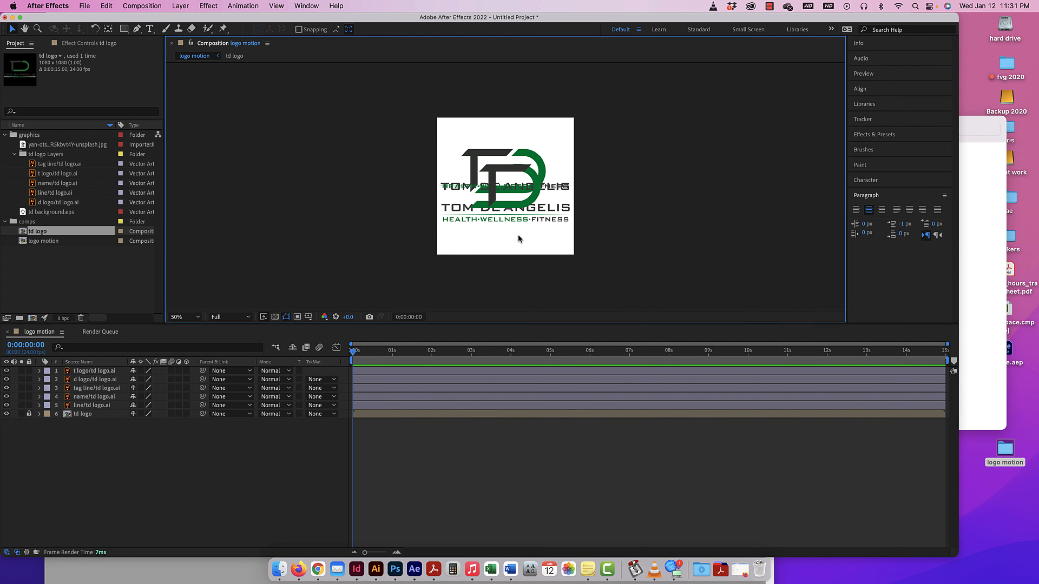
Move the t logo, d logo, name, tag line and line layers onto their matching parts of the locked td logo.
left_click(493, 177)
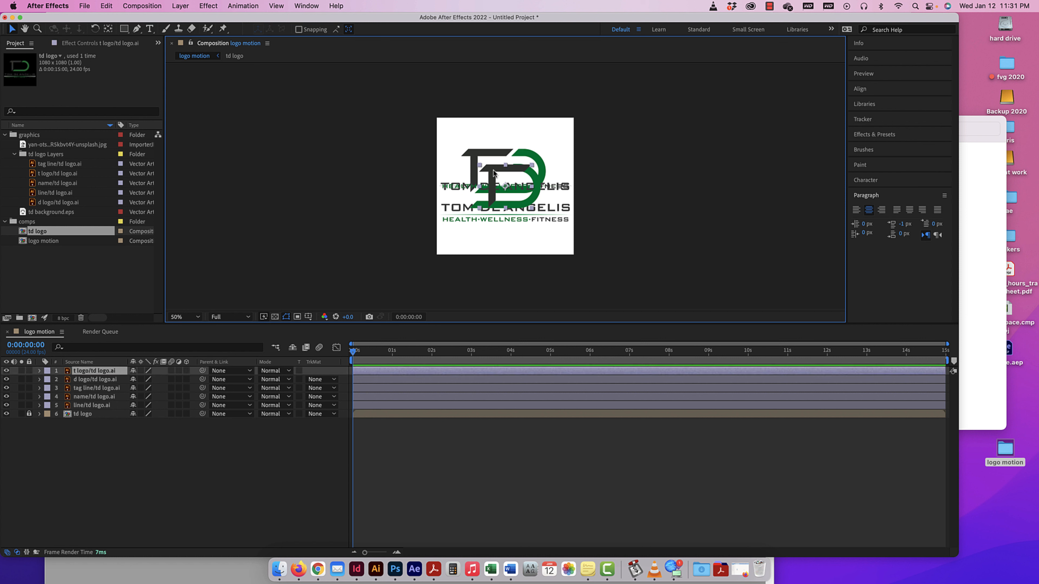
left_click_drag(492, 177, 475, 160)
left_click_drag(532, 196, 533, 177)
left_click_drag(455, 187, 461, 217)
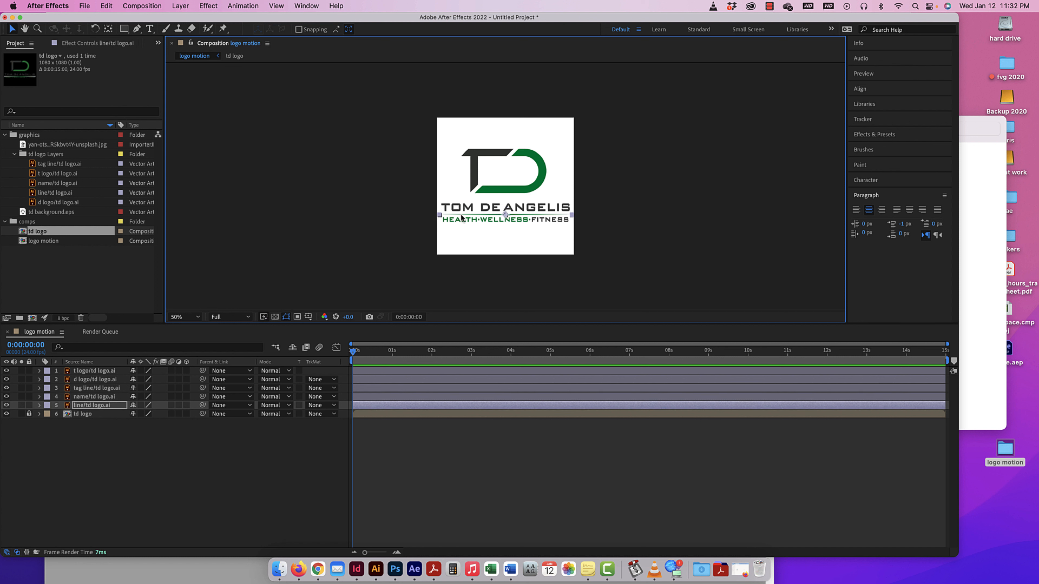
Try enlarging the t logo layer in the composition, undo the scaling, and clear the selection.
left_click(545, 171)
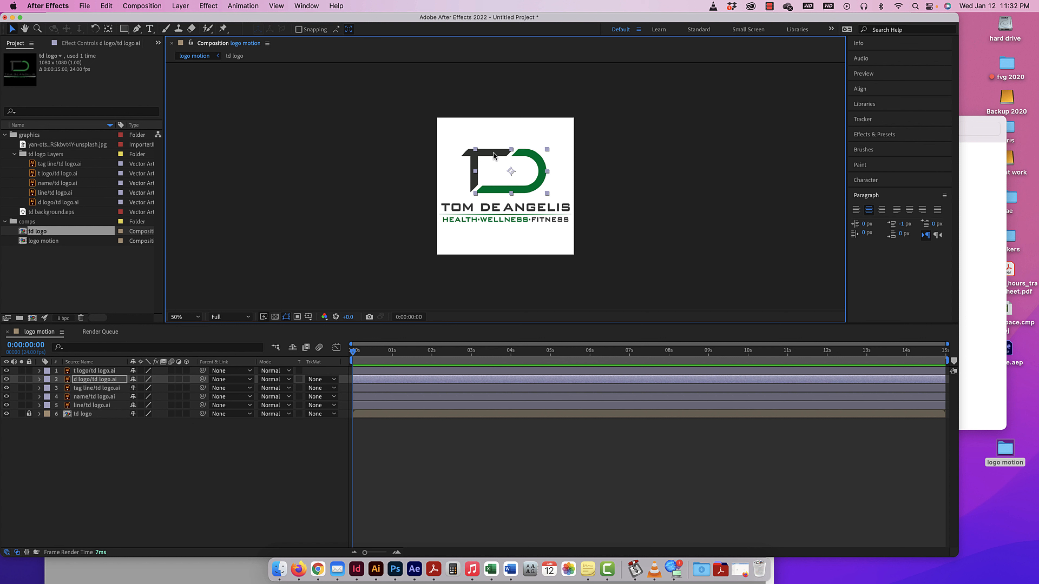
left_click(465, 153)
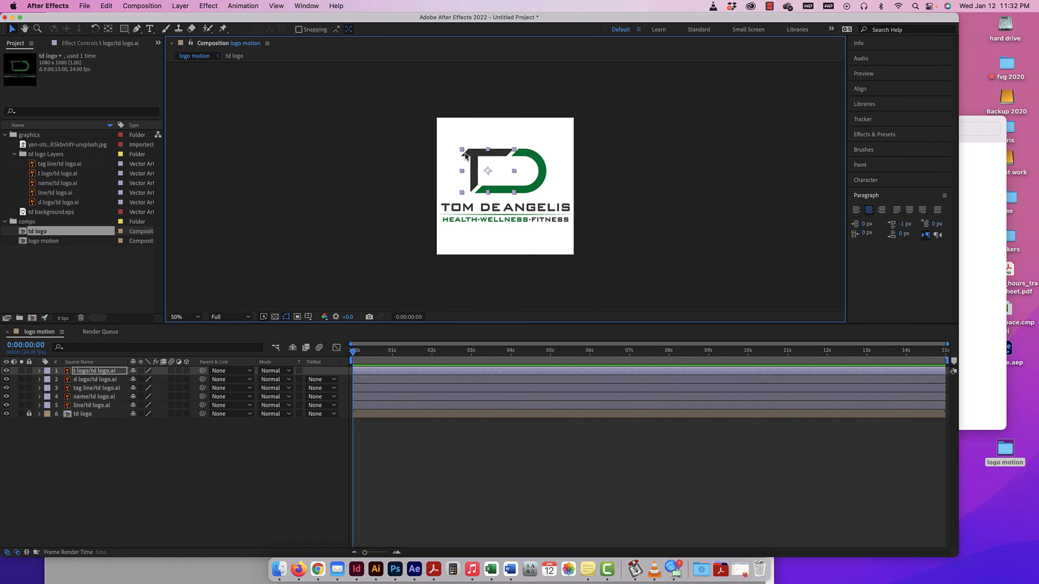
left_click_drag(514, 150, 550, 132)
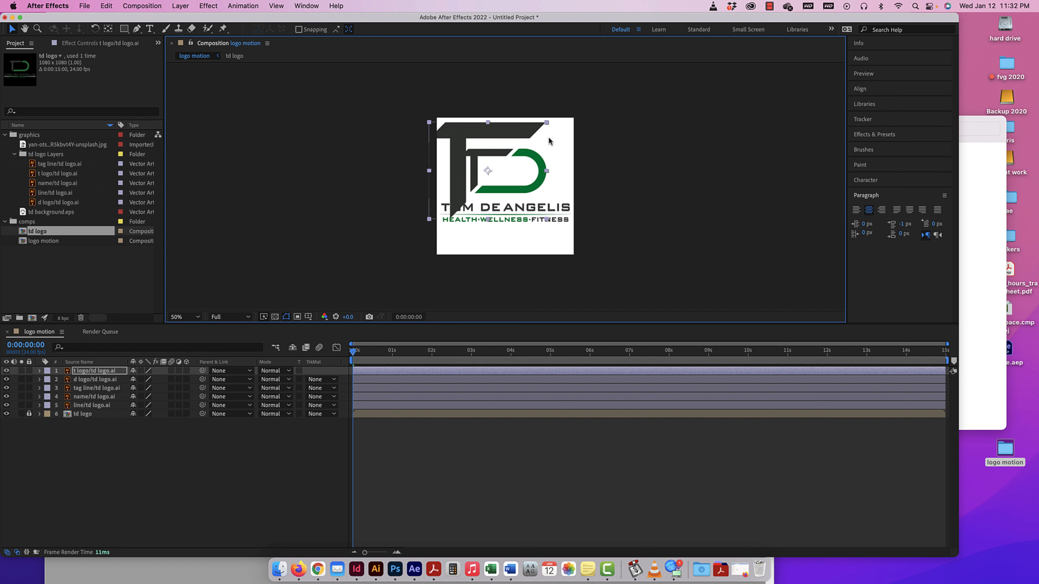
key("super+z")
left_click(556, 147)
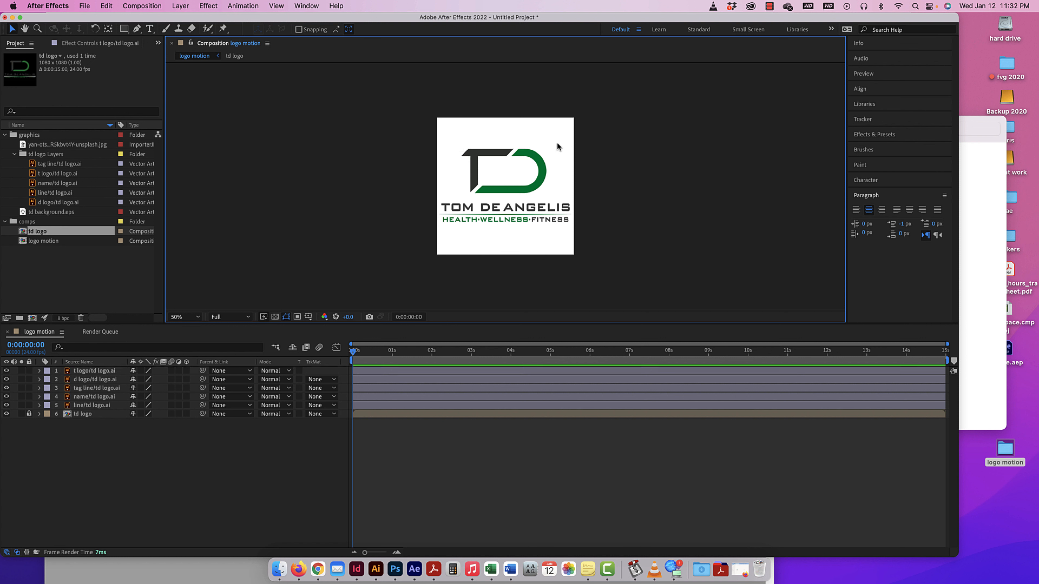
Nudge the name layer down slightly to line it up with the td logo reference.
left_click(493, 221)
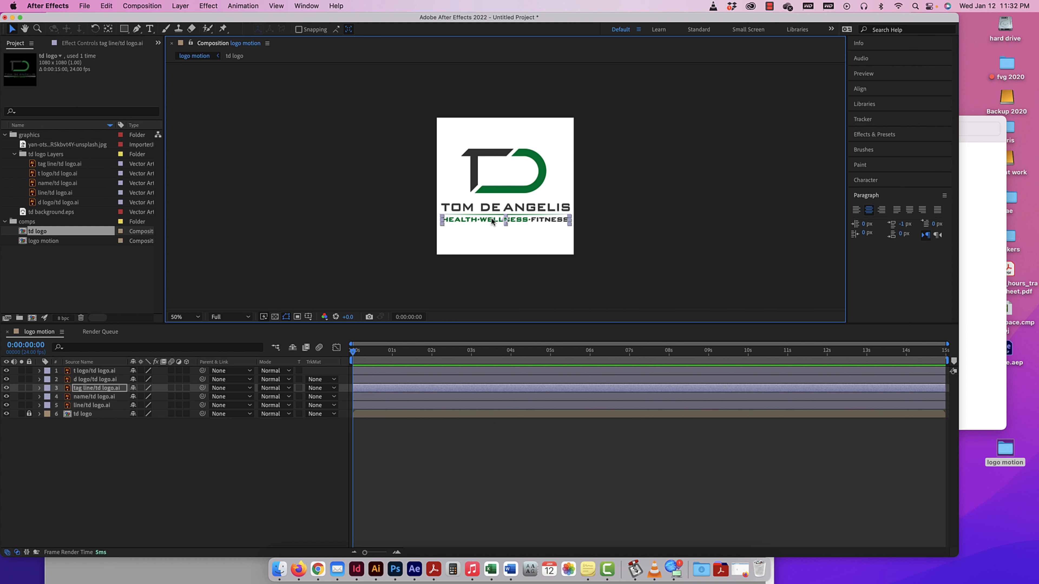
key("super+equal")
key("super+equal")
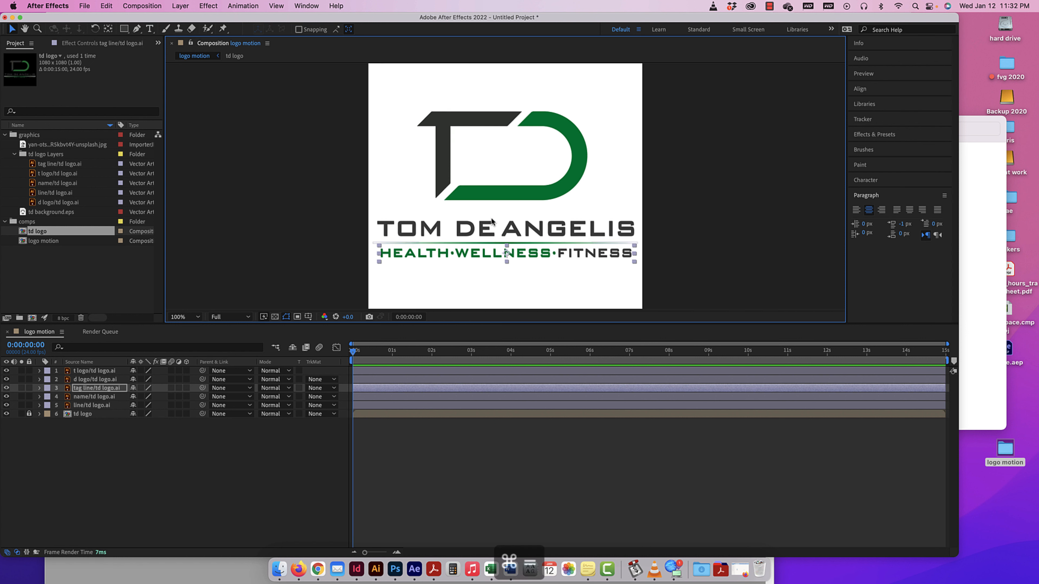
left_click_drag(533, 248, 544, 138)
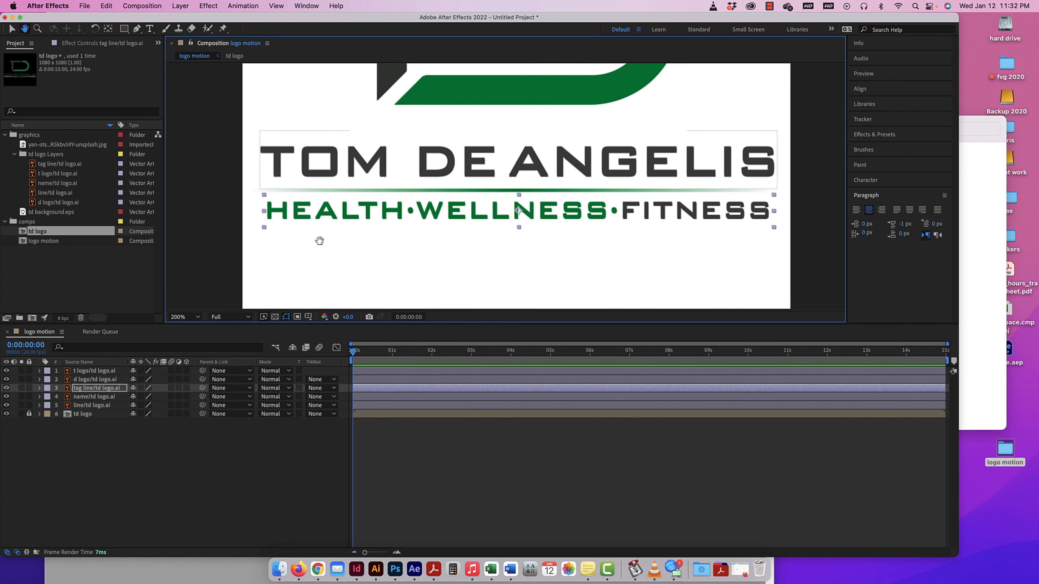
left_click_drag(279, 240, 281, 237)
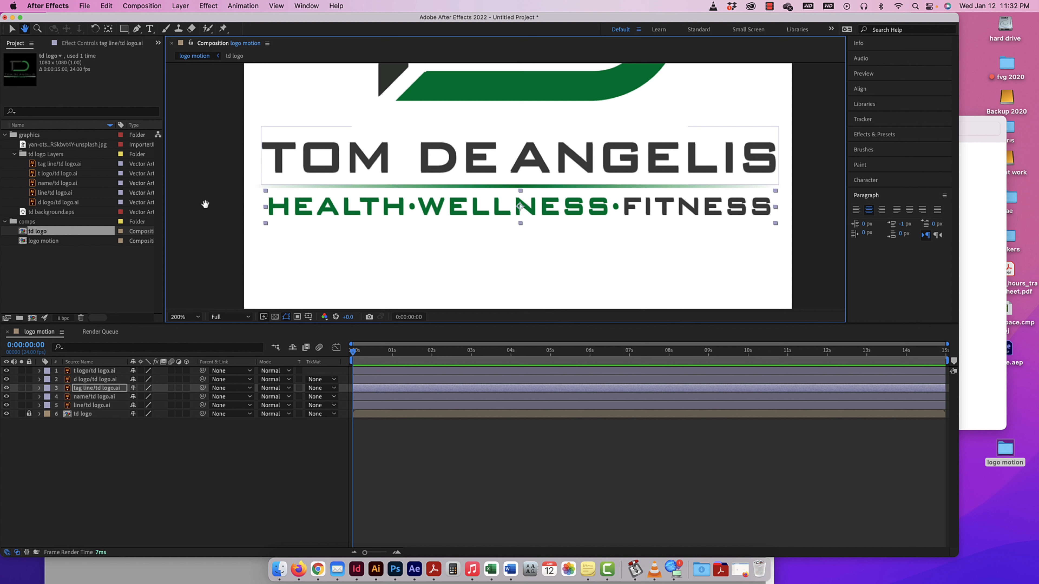
left_click(12, 29)
left_click(283, 152)
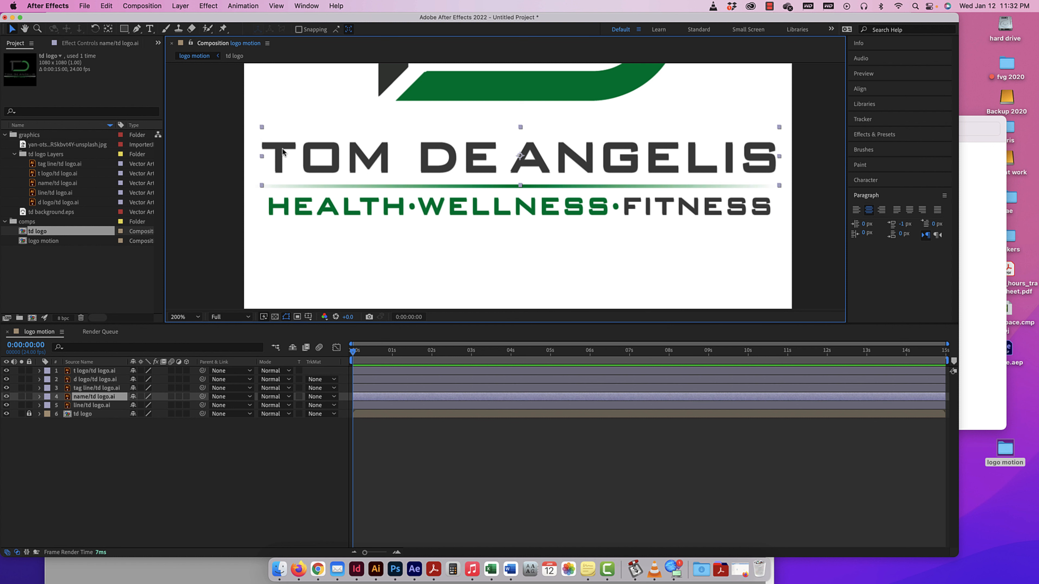
key("Down")
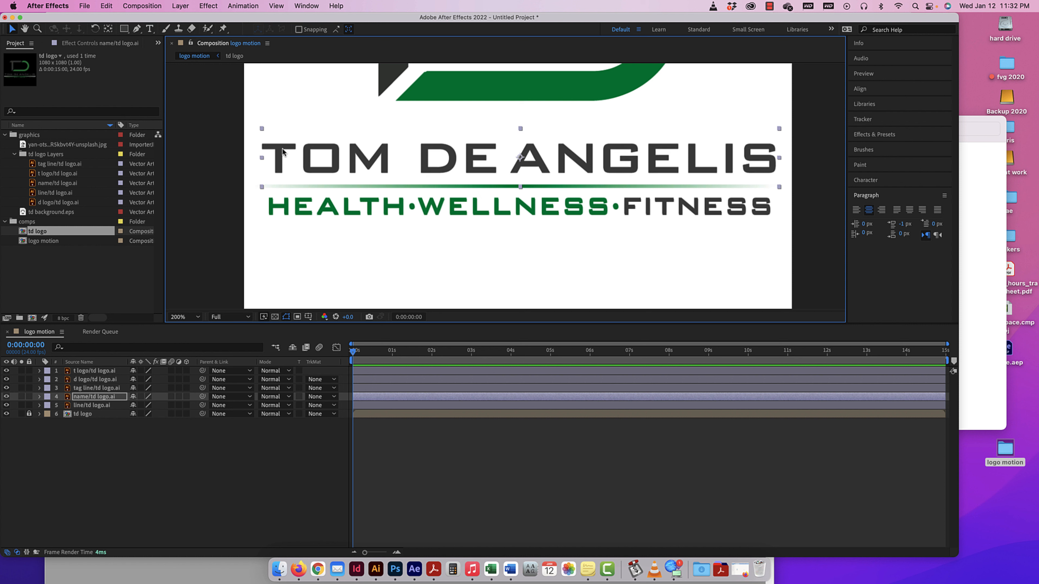
Nudge the tag line layer slightly left and up to match the td logo reference, and clear the selection.
left_click(296, 200)
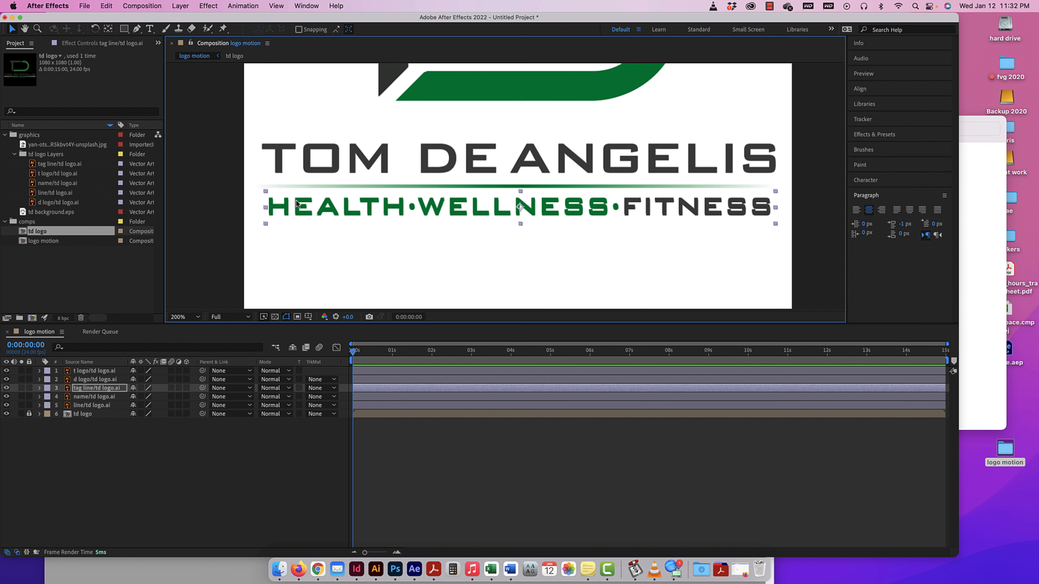
key("Left")
key("Left")
key("Up")
key("Up")
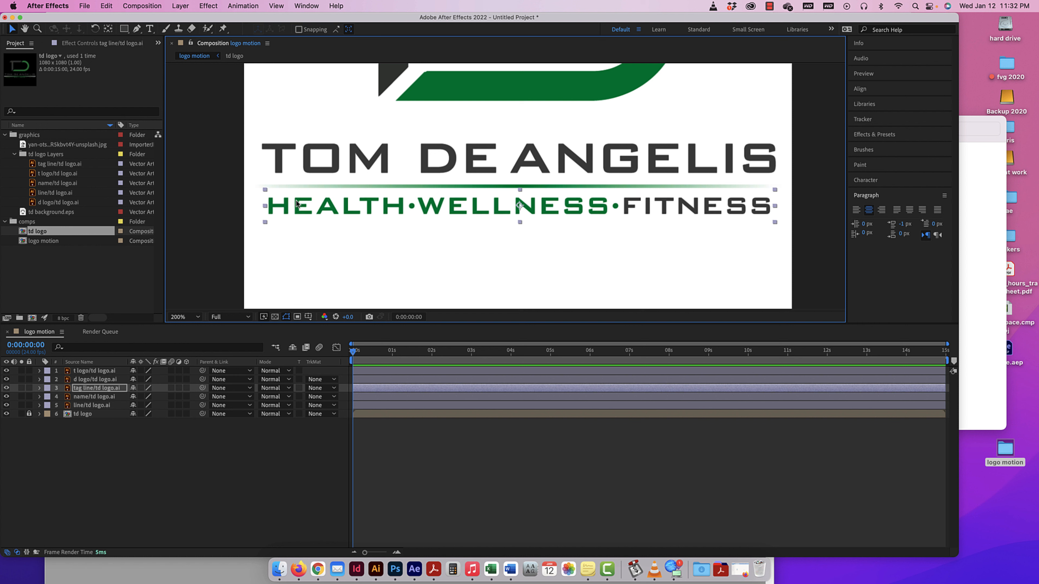
key("Left")
left_click(399, 183)
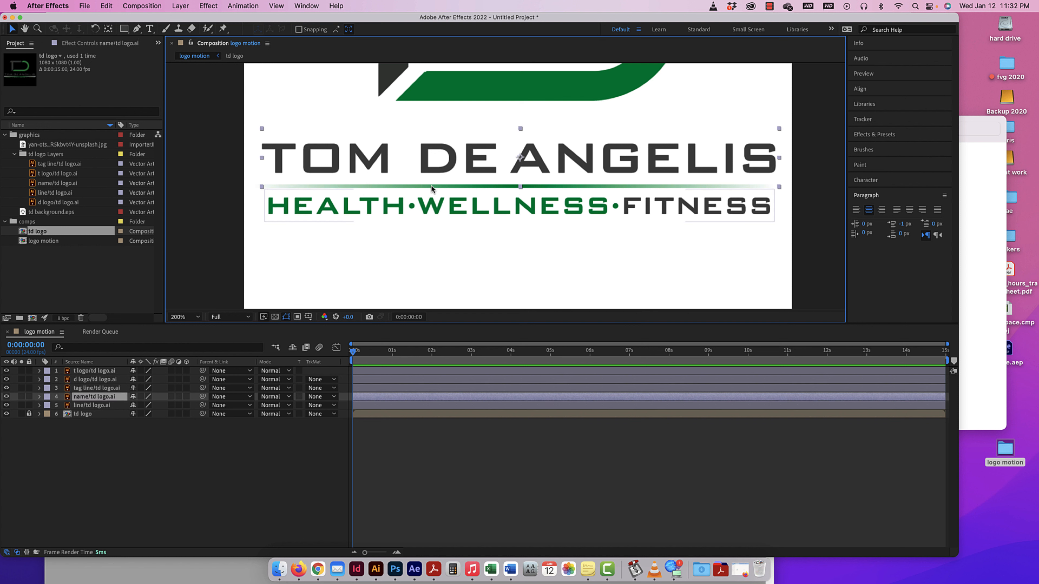
left_click(803, 203)
Hide the td logo reference layer and restack the name and line layers above the tag line layer.
key("super+minus")
key("super+minus")
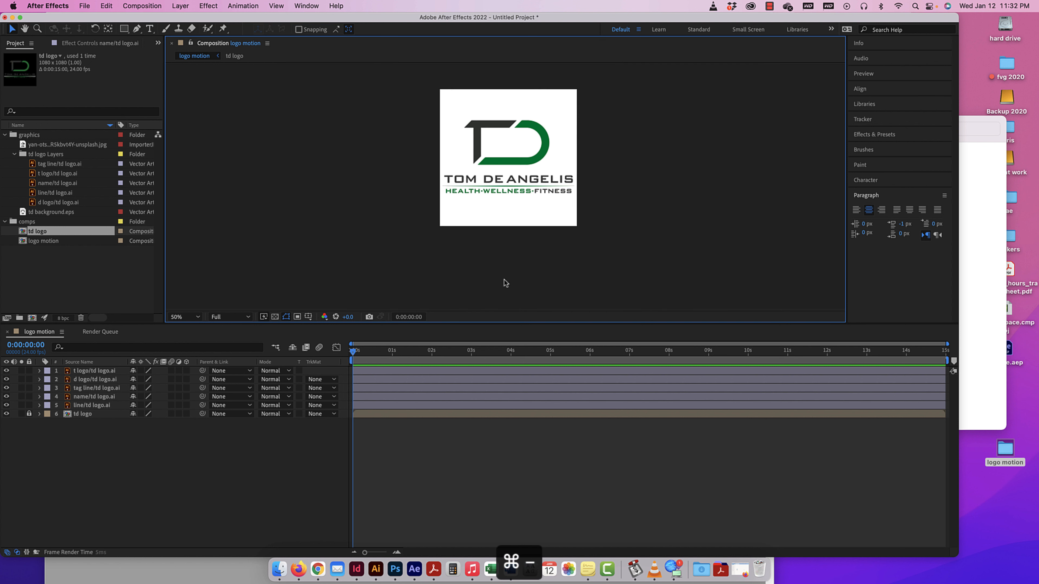
left_click(6, 414)
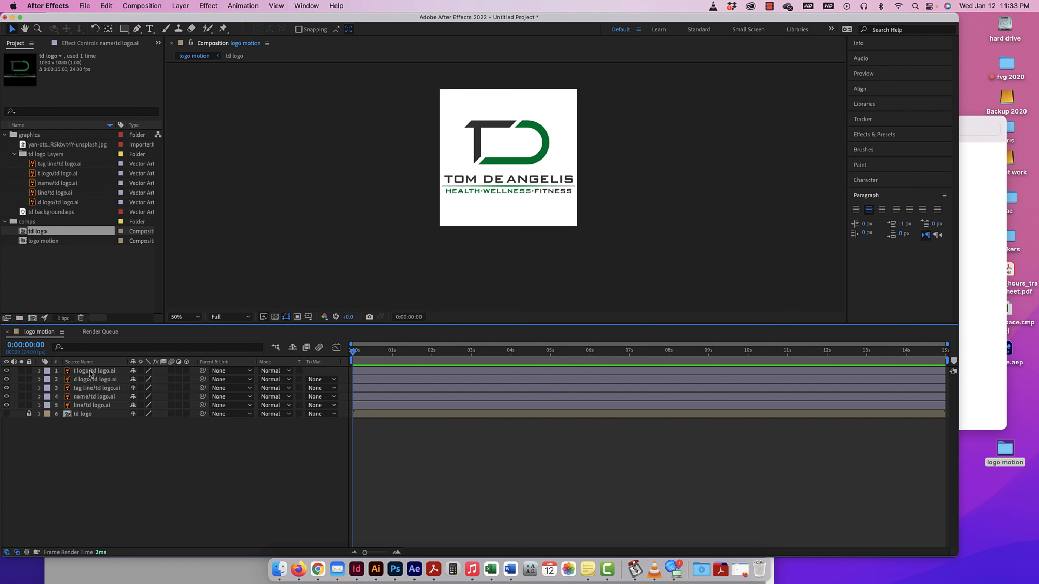
left_click(89, 397)
left_click_drag(88, 399, 94, 395)
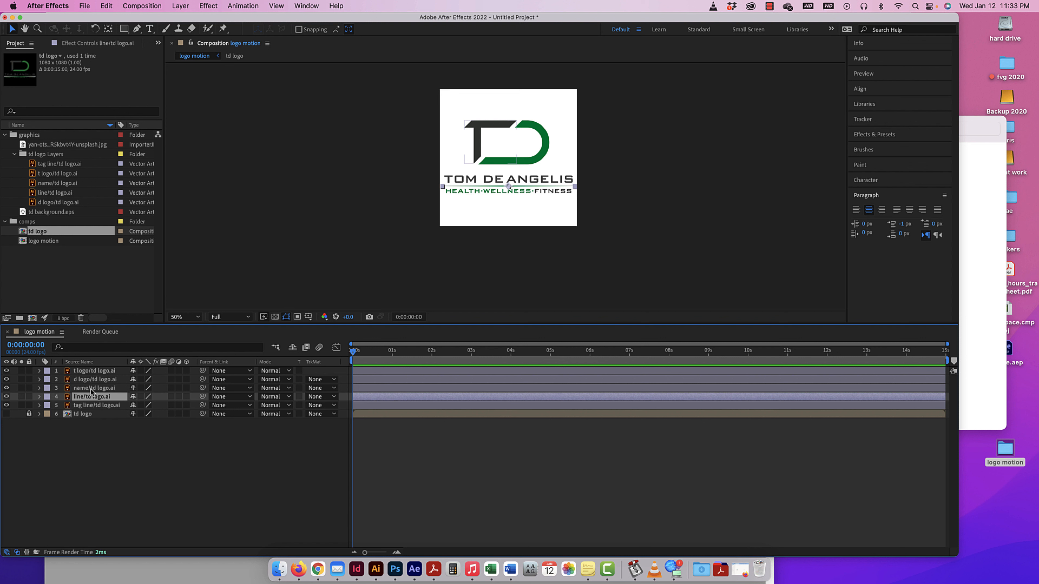
Collapse the comps, td logo Layers and graphics folders in the project.
left_click(5, 221)
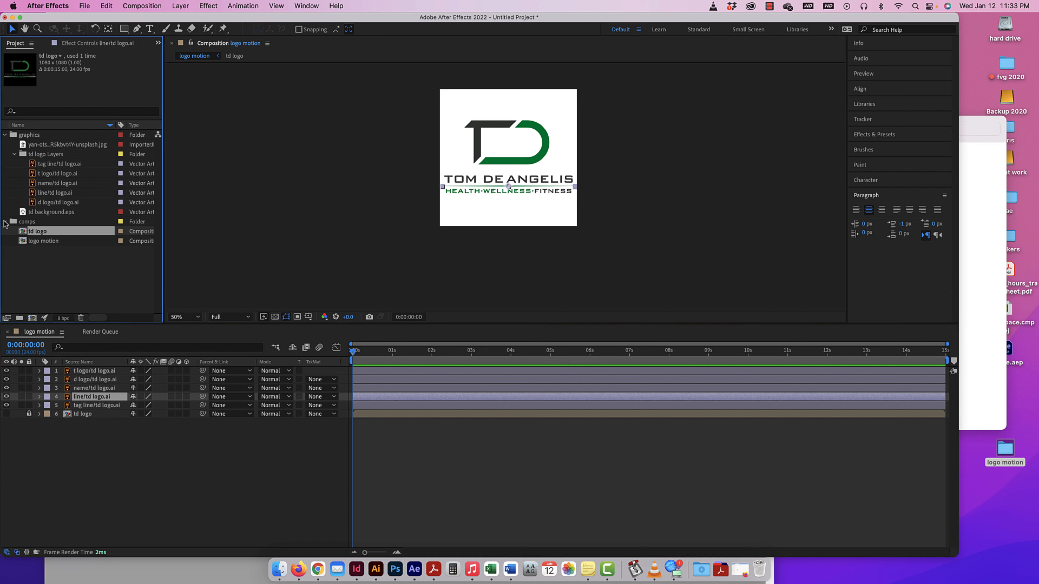
left_click(14, 154)
left_click(5, 135)
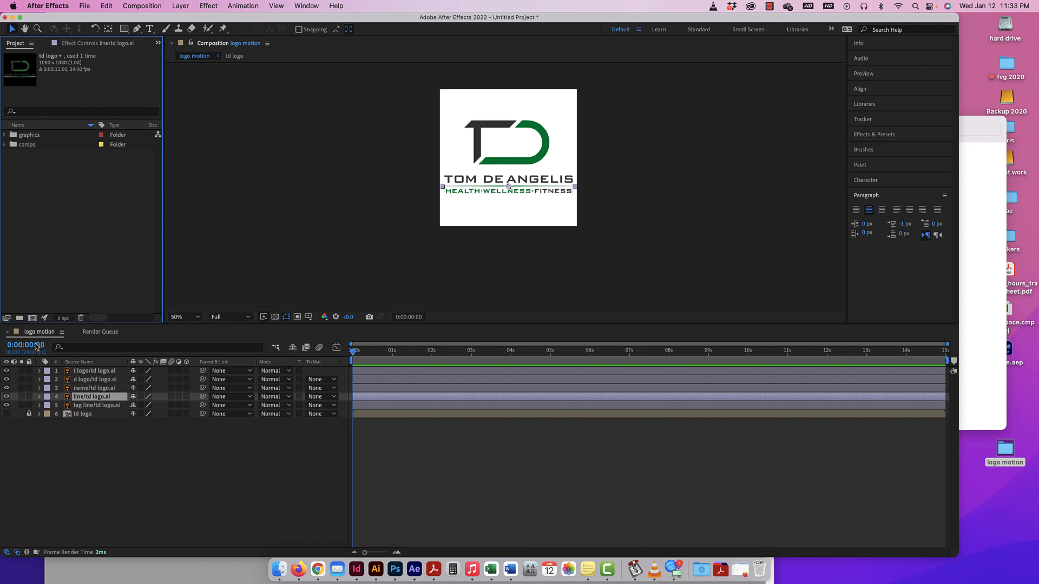
Expand the five logo piece layers in the timeline and show the Transform properties of the t logo layer.
left_click(40, 370)
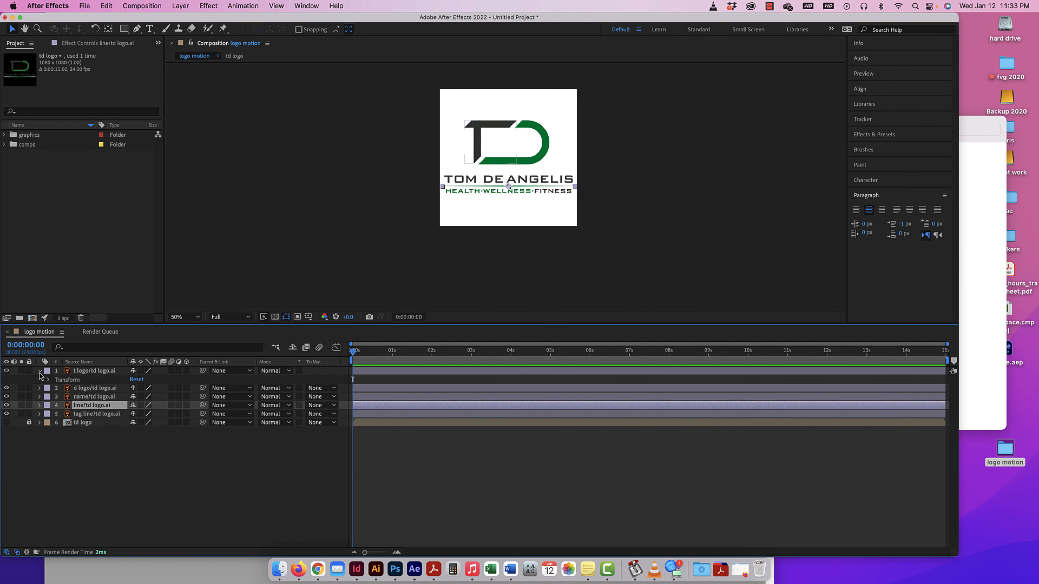
left_click(39, 388)
left_click(40, 405)
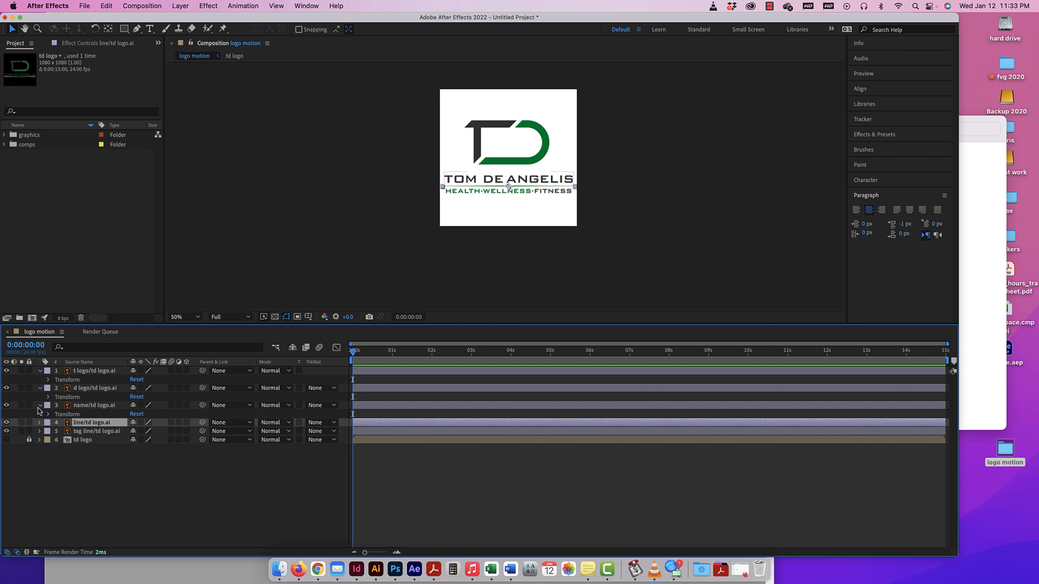
left_click(39, 422)
left_click(39, 440)
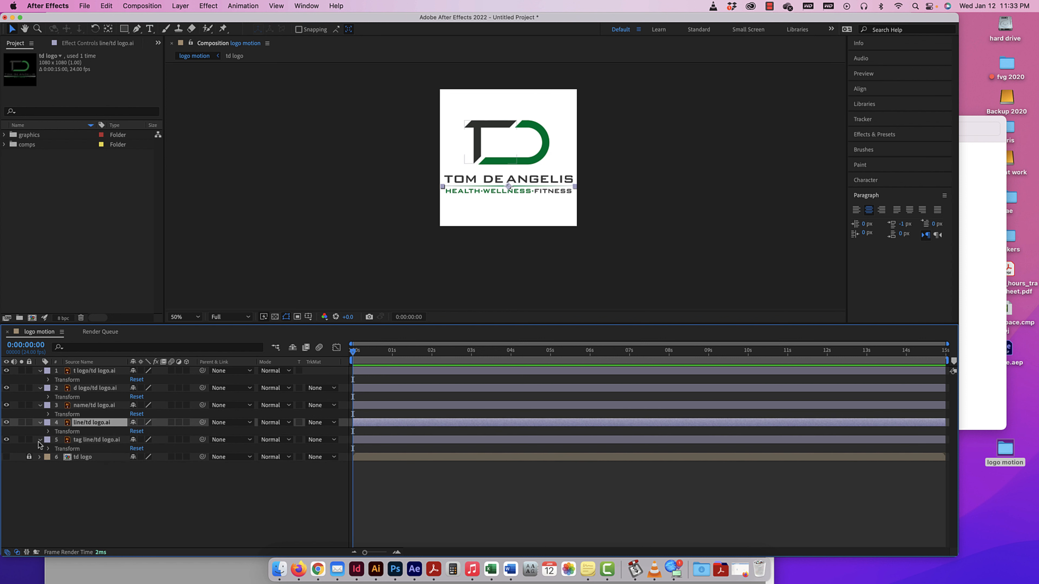
left_click(48, 380)
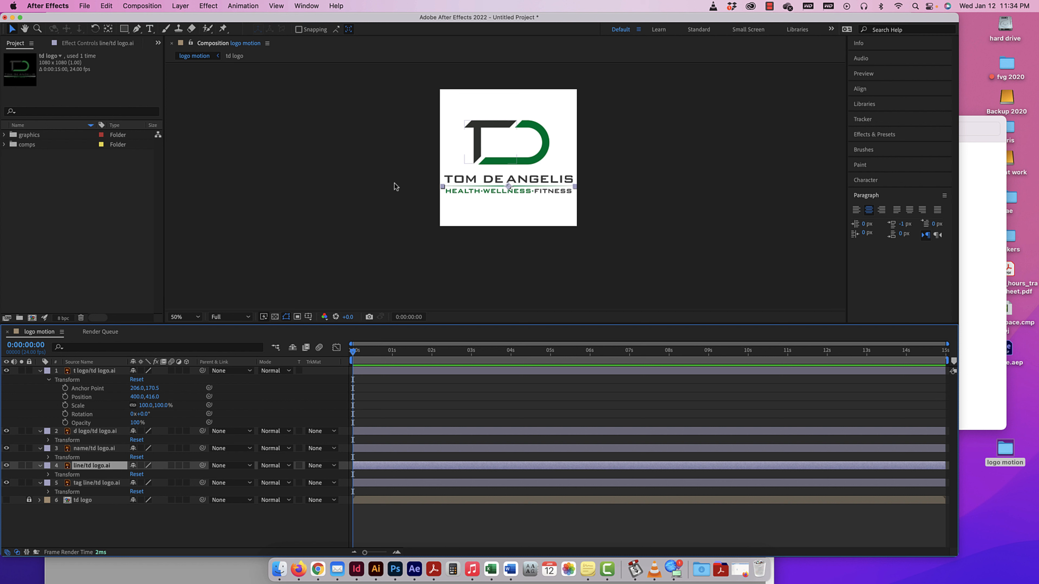
Select the t logo layer, lock the d logo, name, line and tag line layers, and unlock them again.
left_click(482, 127)
left_click(29, 431)
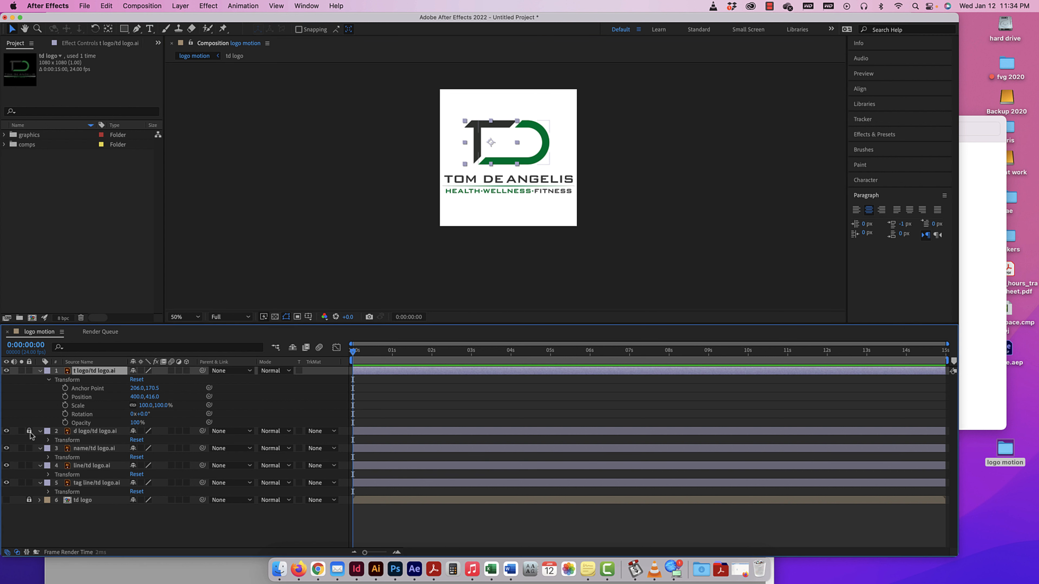
left_click(29, 448)
left_click(29, 465)
left_click(29, 483)
left_click(29, 483)
left_click(29, 465)
left_click(29, 448)
left_click(29, 431)
Solo the t logo layer, scrub briefly at the start of the timeline, and turn the solo off.
left_click(22, 370)
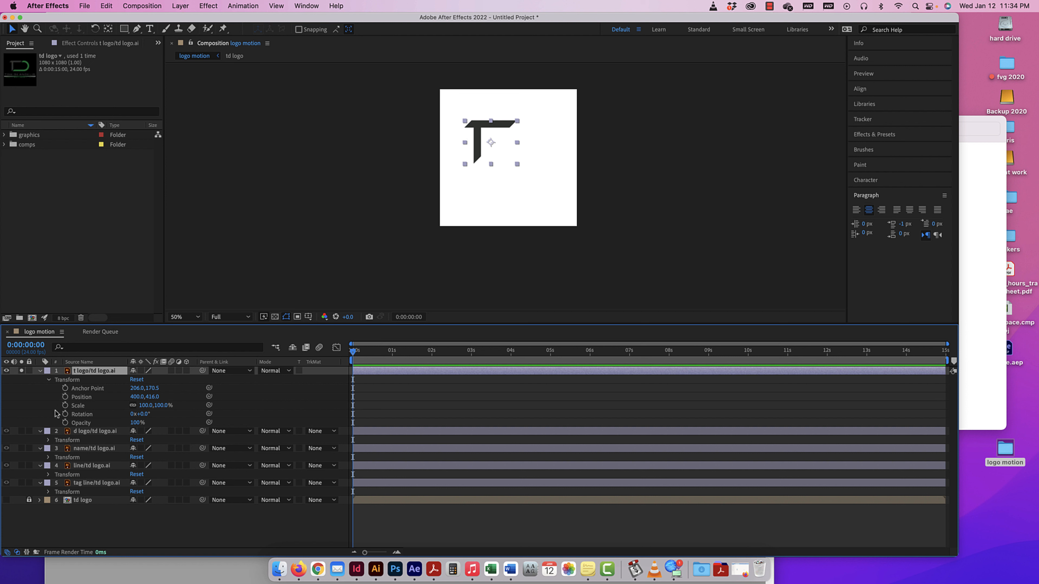
mouse_move(354, 353)
left_mouse_down()
mouse_move(393, 354)
mouse_move(347, 351)
left_mouse_up()
left_click(358, 353)
mouse_move(358, 353)
left_mouse_down()
mouse_move(415, 354)
mouse_move(343, 352)
left_mouse_up()
left_click(22, 371)
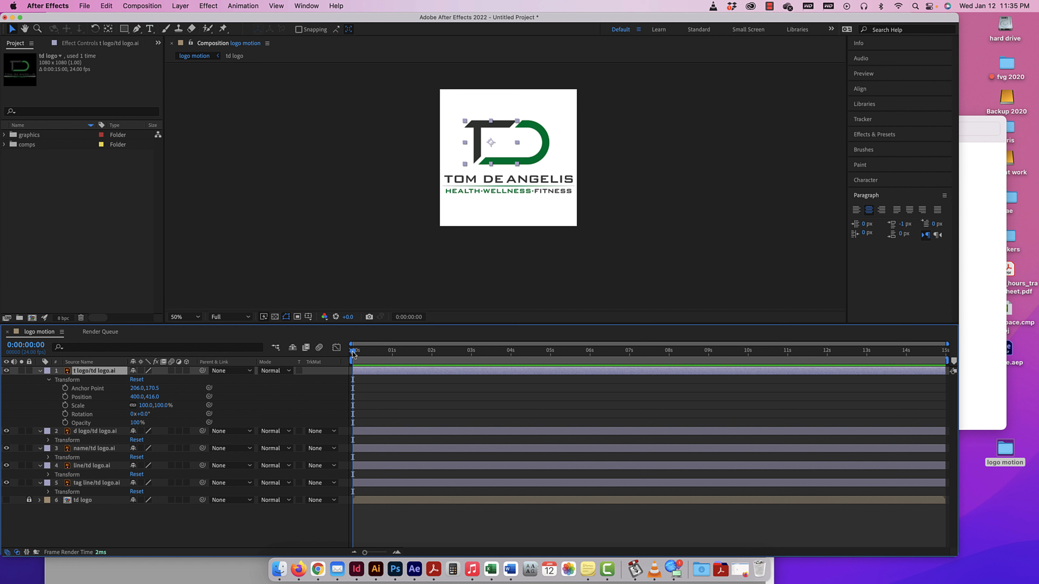
Move the playhead to 0:00:00:20 and try to send it to the 1-second mark with Go to Time.
left_click_drag(353, 353, 386, 352)
left_click(409, 318)
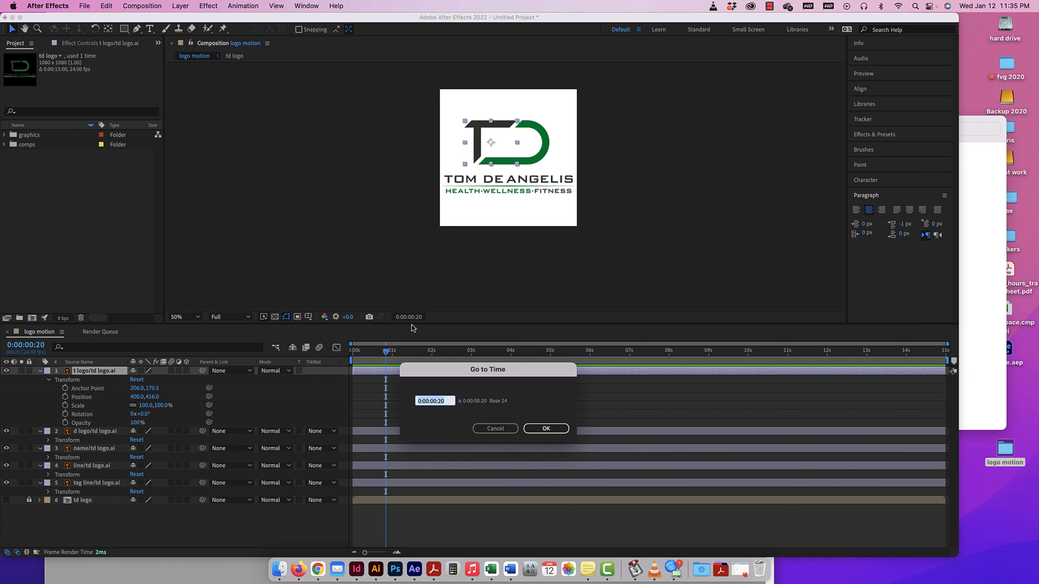
left_click(437, 401)
key("BackSpace")
type("1")
left_click(440, 402)
type("0")
left_click(540, 429)
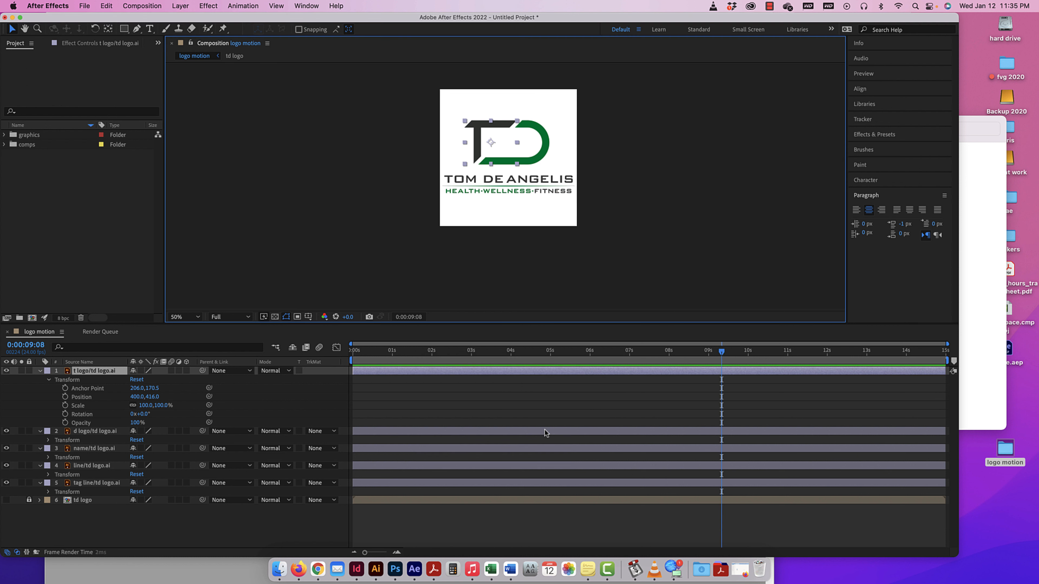
Set the current time to 0:00:01:00 with Go to Time.
left_click(410, 318)
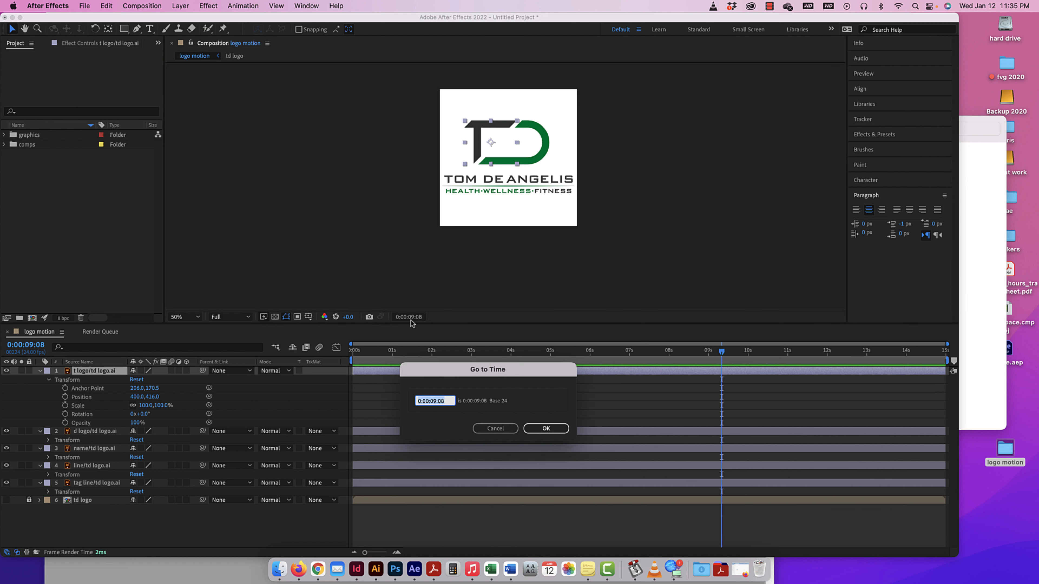
left_click(437, 403)
key("BackSpace")
type("1")
key("BackSpace")
type("0")
left_click(539, 428)
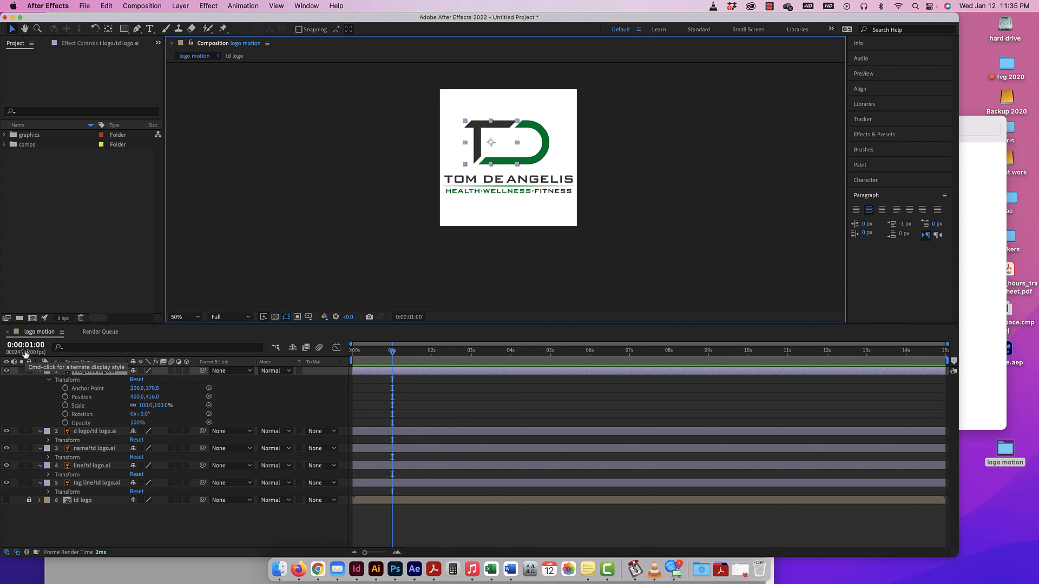
mouse_move(22, 346)
left_mouse_down()
mouse_move(41, 346)
mouse_move(25, 347)
left_mouse_up()
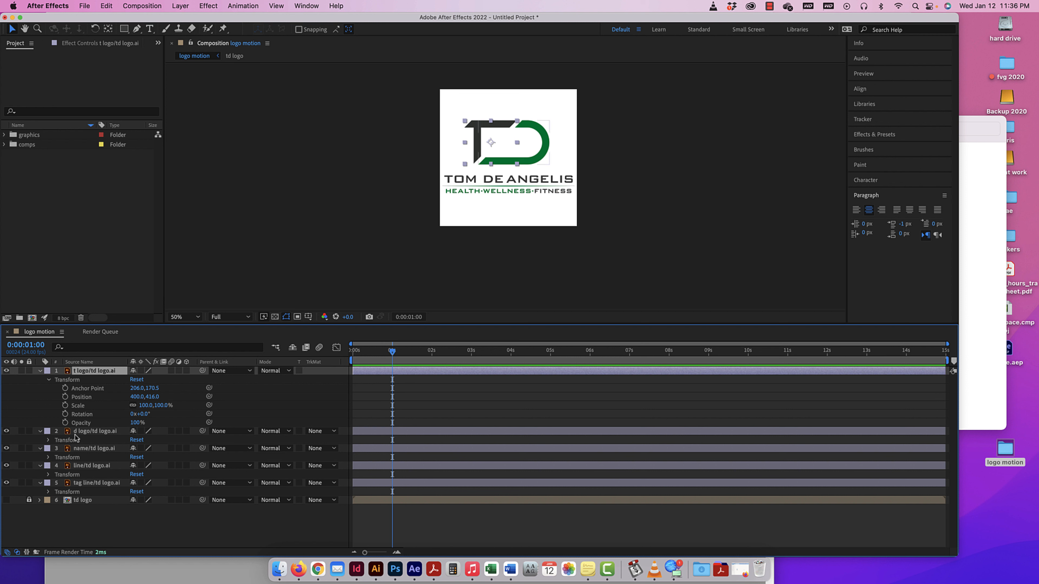
Show the Transform properties of the d logo, name, line and tag line layers.
left_click(48, 440)
left_click(48, 500)
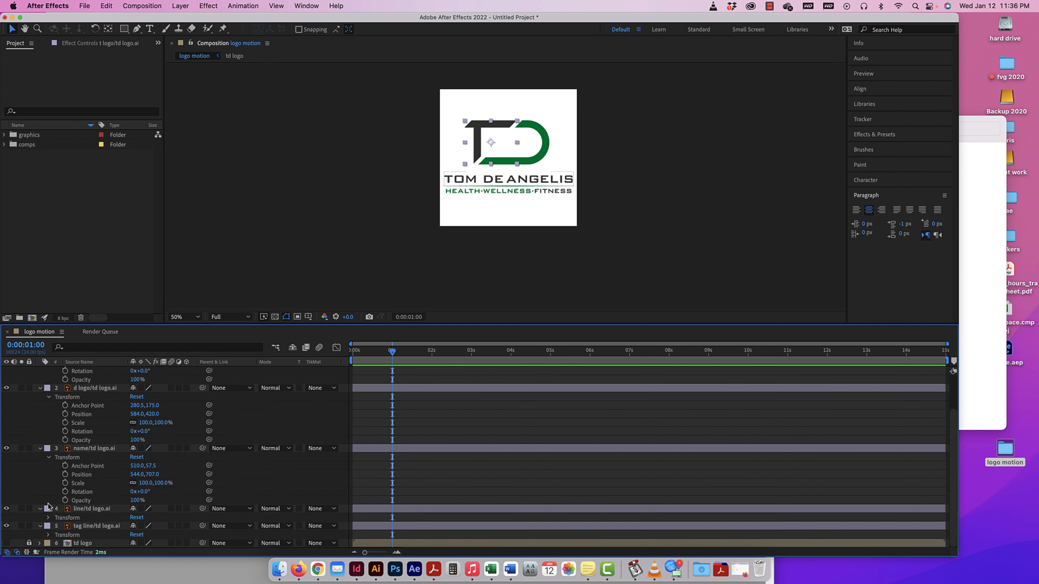
left_click(48, 518)
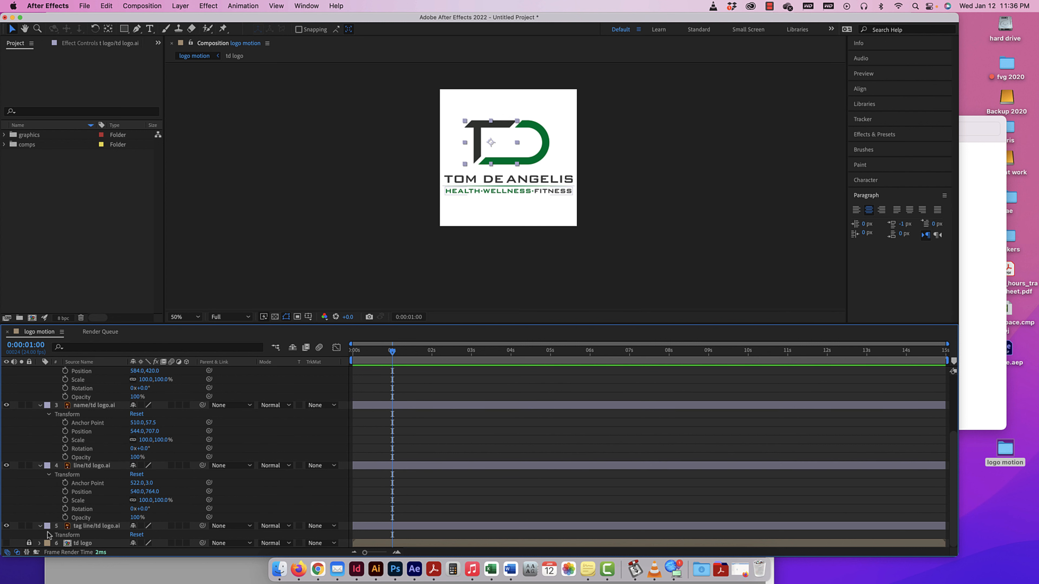
left_click(48, 535)
scroll(110, 425, "up", 5)
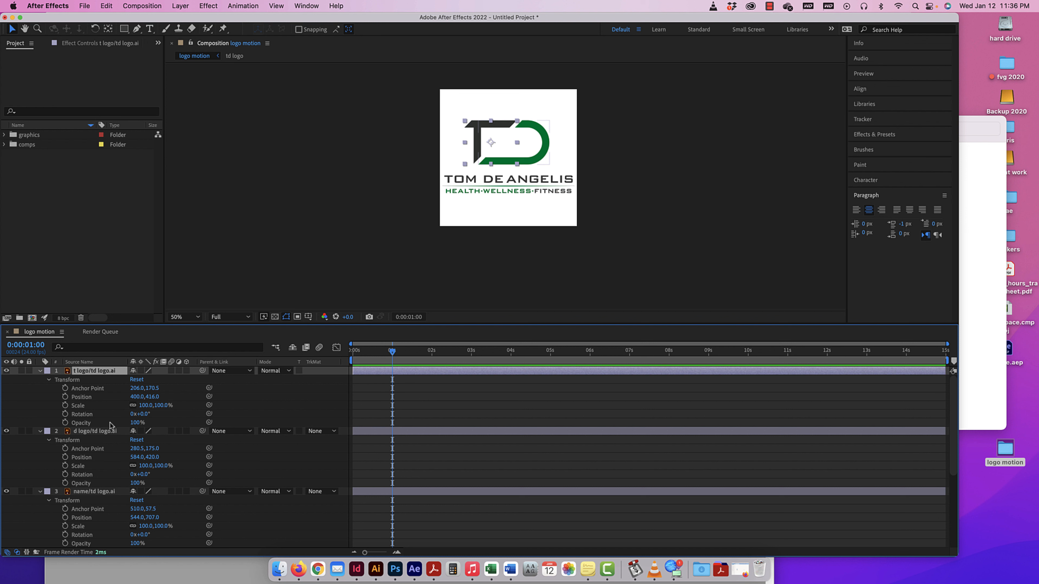
Isolate the Position property on the t logo layer and on all five logo piece layers, and collapse them all.
key("u")
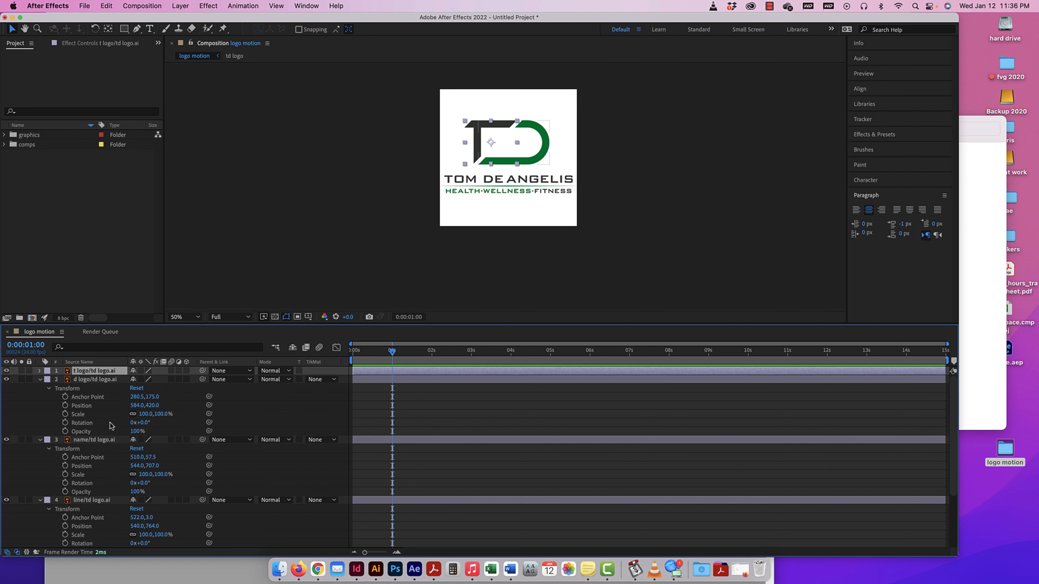
key("p")
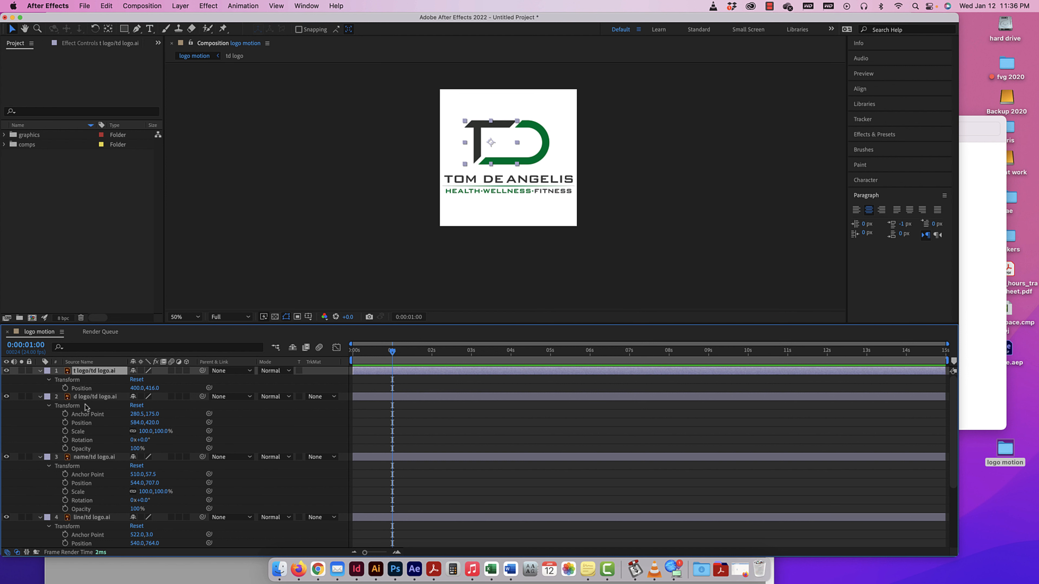
key("super+a")
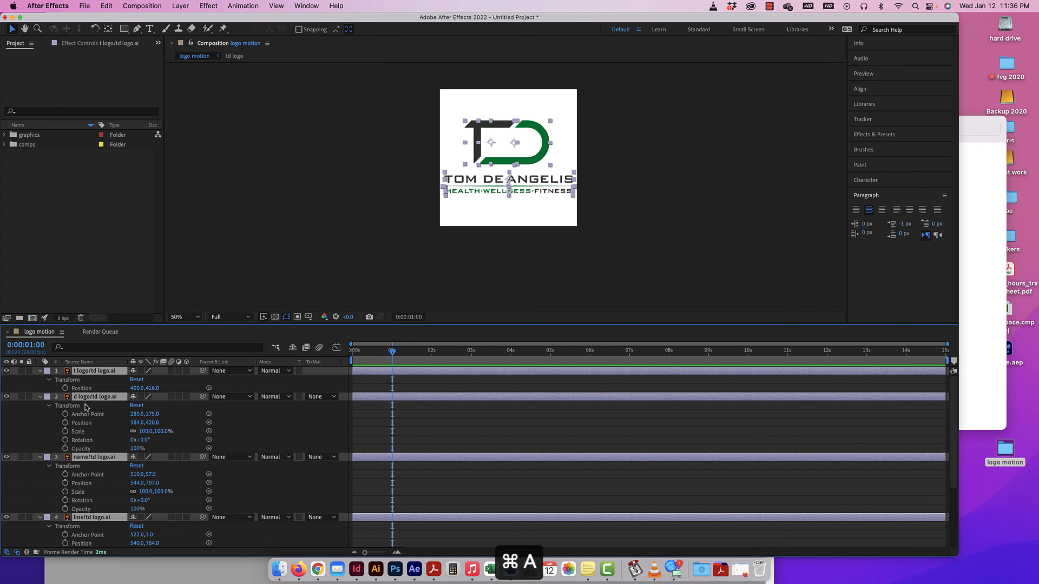
key("p")
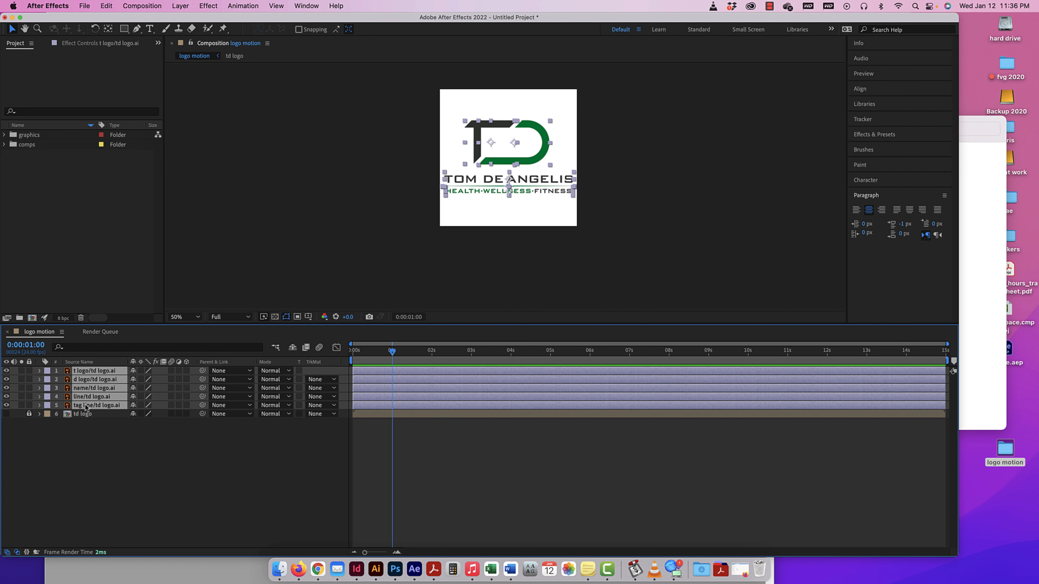
key("p")
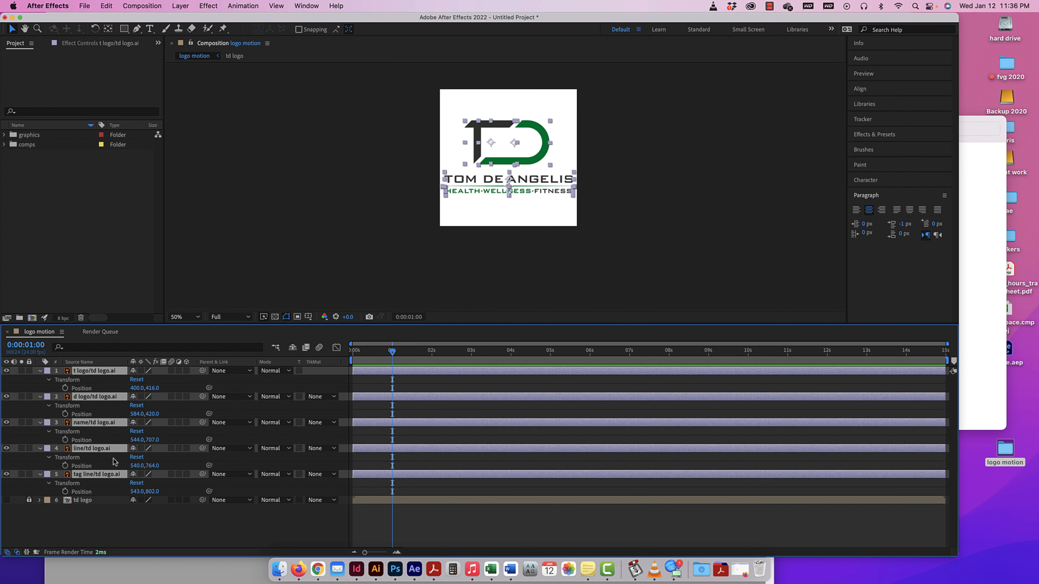
key("p")
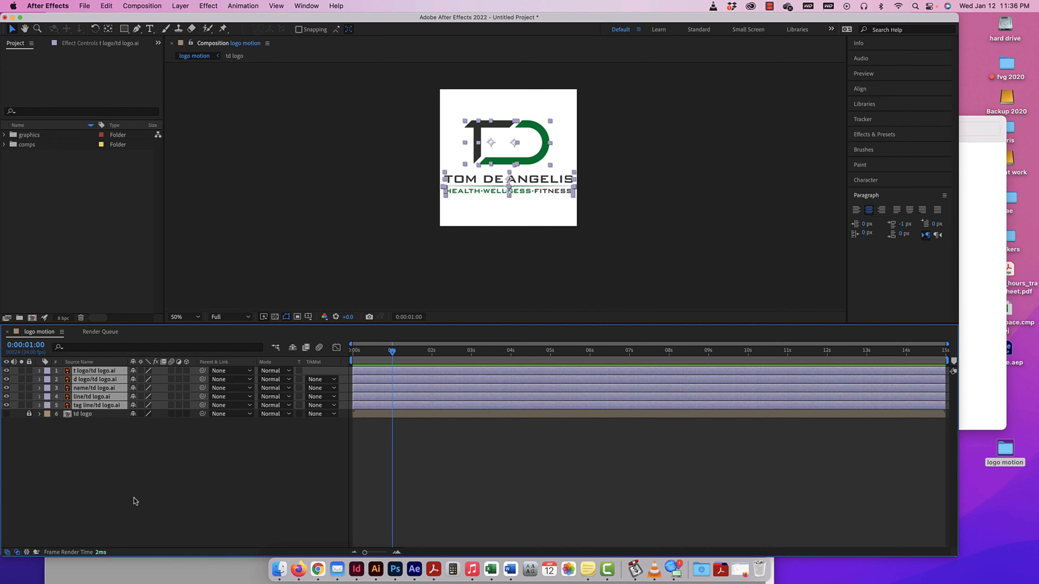
Clear the layer selection, reveal the Position property of every logo piece layer, and hide it again.
left_click(102, 433)
left_click(94, 405)
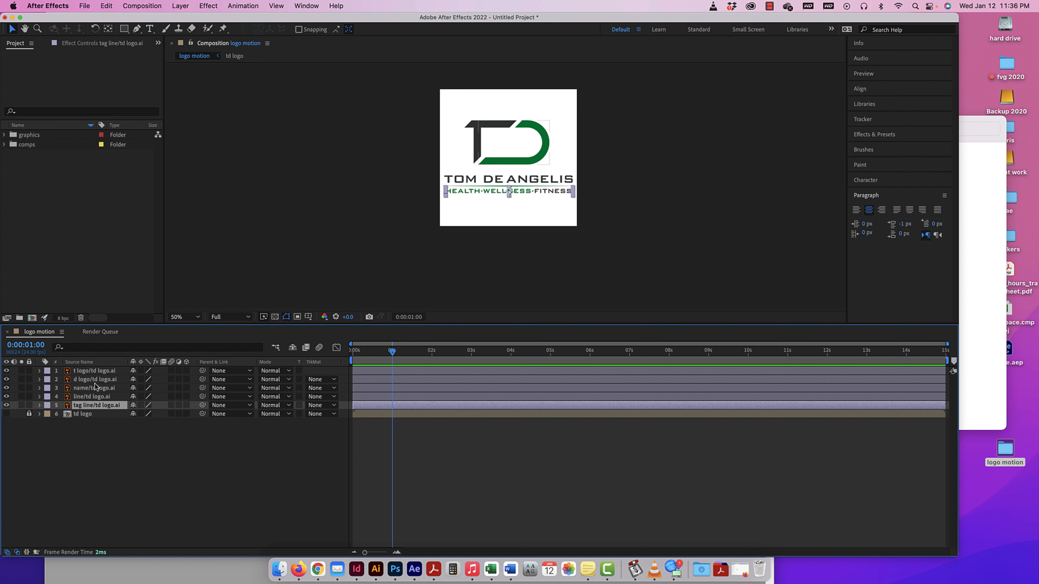
left_click(104, 442)
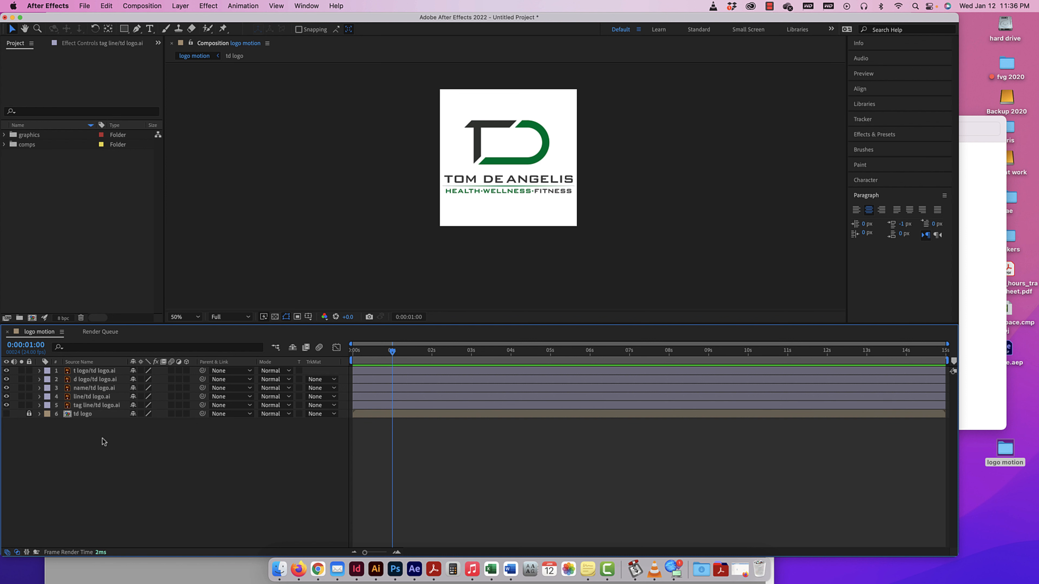
key("p")
key("p")
key("p")
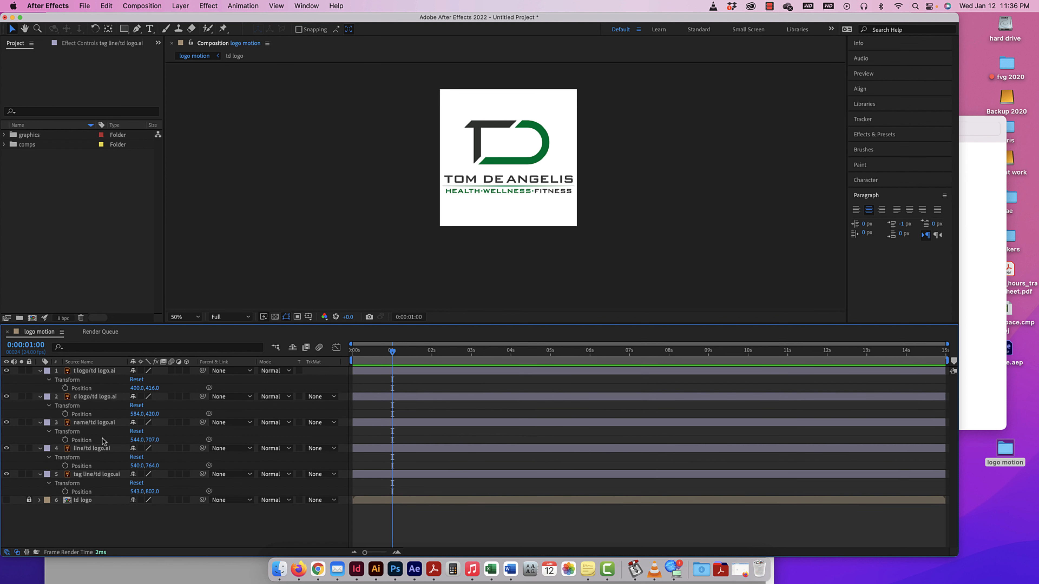
key("p")
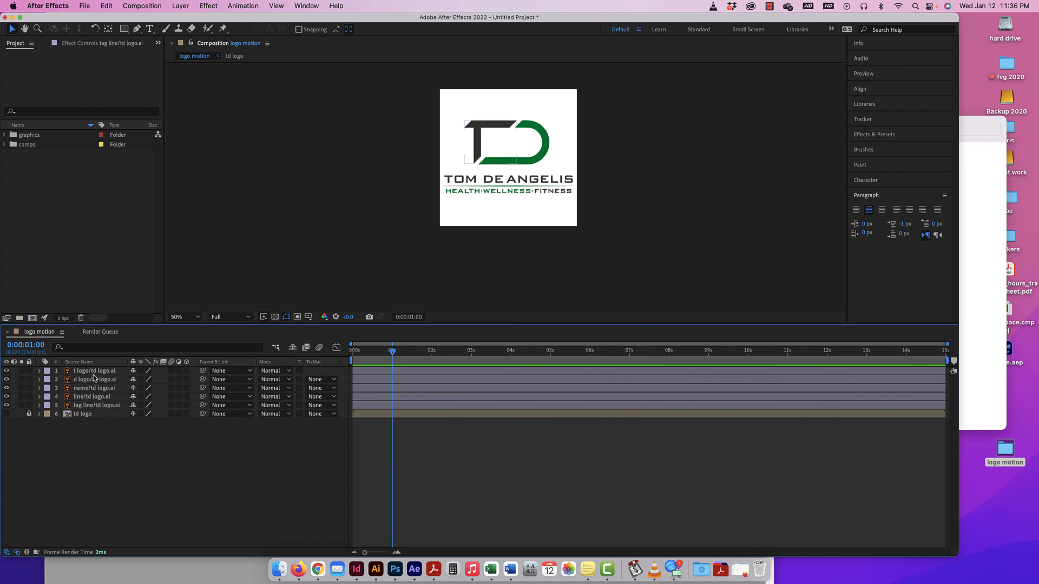
Expand the t logo layer's Transform properties and collapse the layer again.
left_click(39, 372)
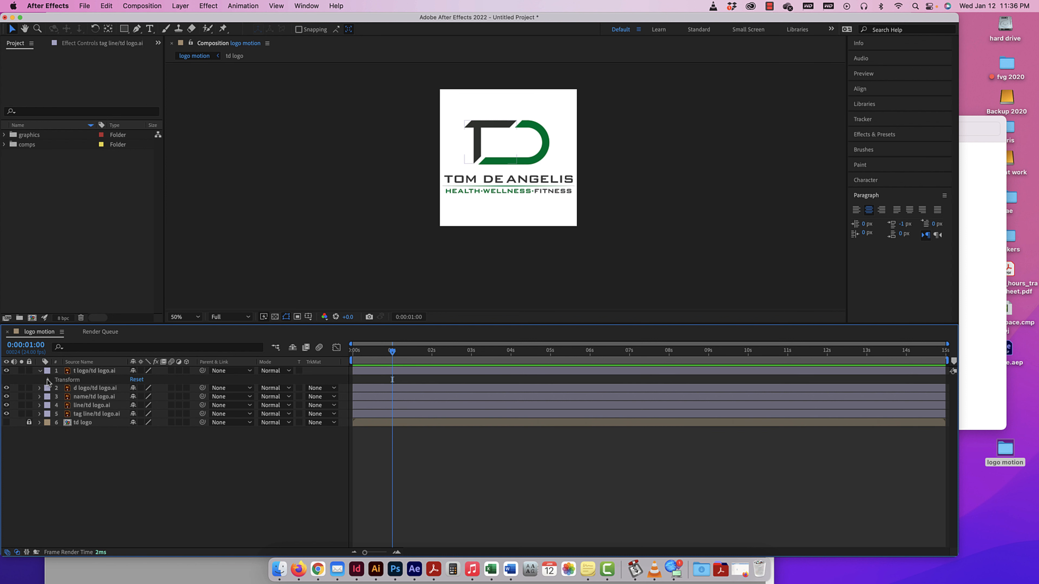
left_click(48, 380)
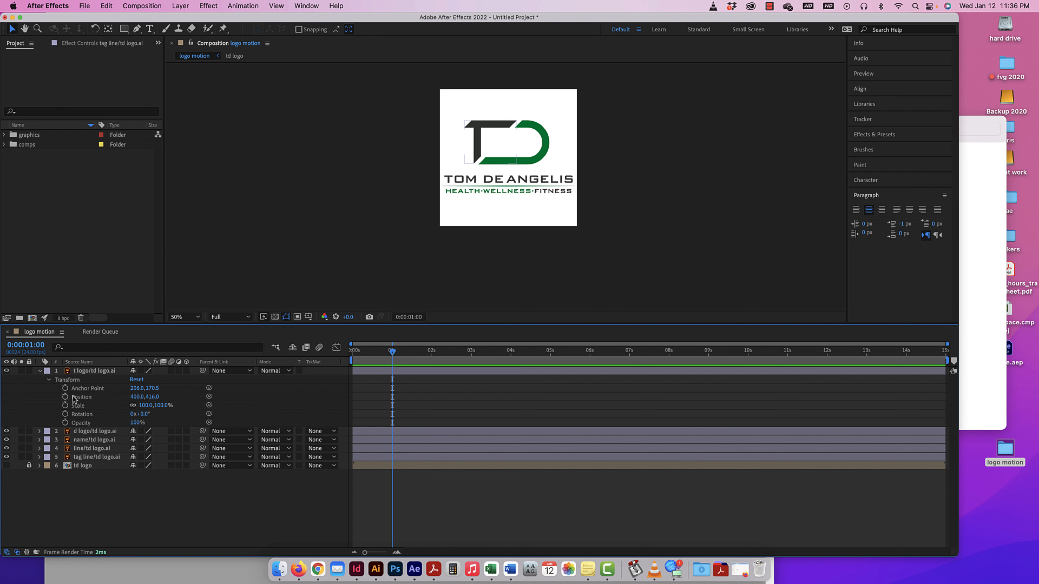
left_click(49, 380)
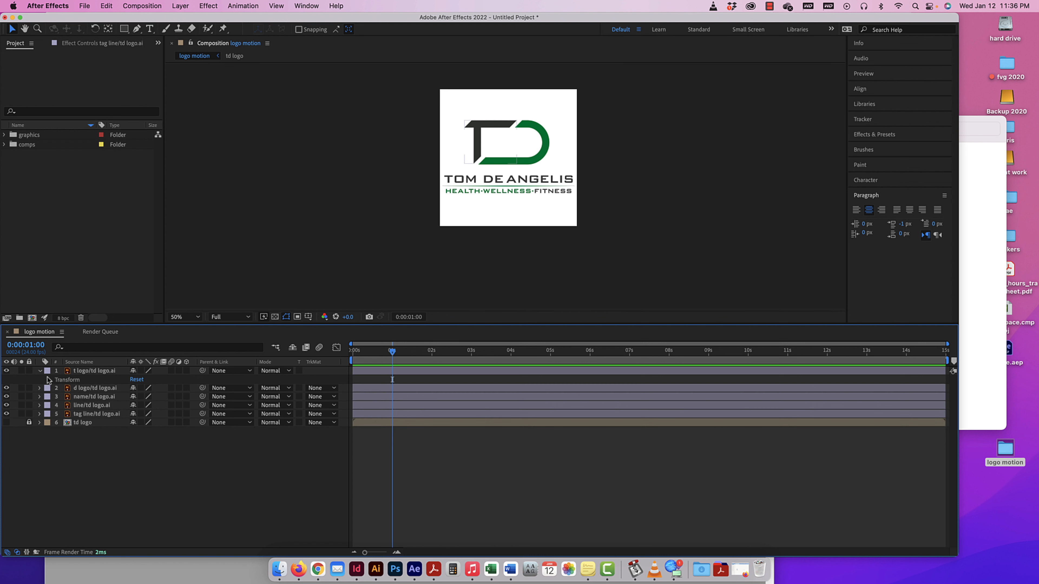
left_click(40, 371)
Select the t logo layer and reveal and hide its Position, Scale, Rotation and Opacity properties in turn.
left_click(98, 371)
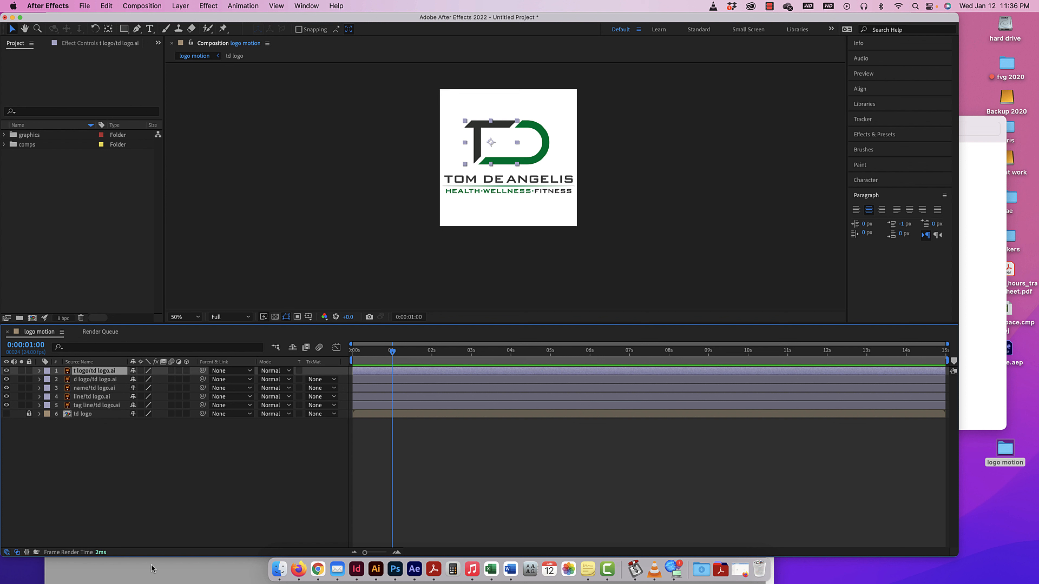
key("p")
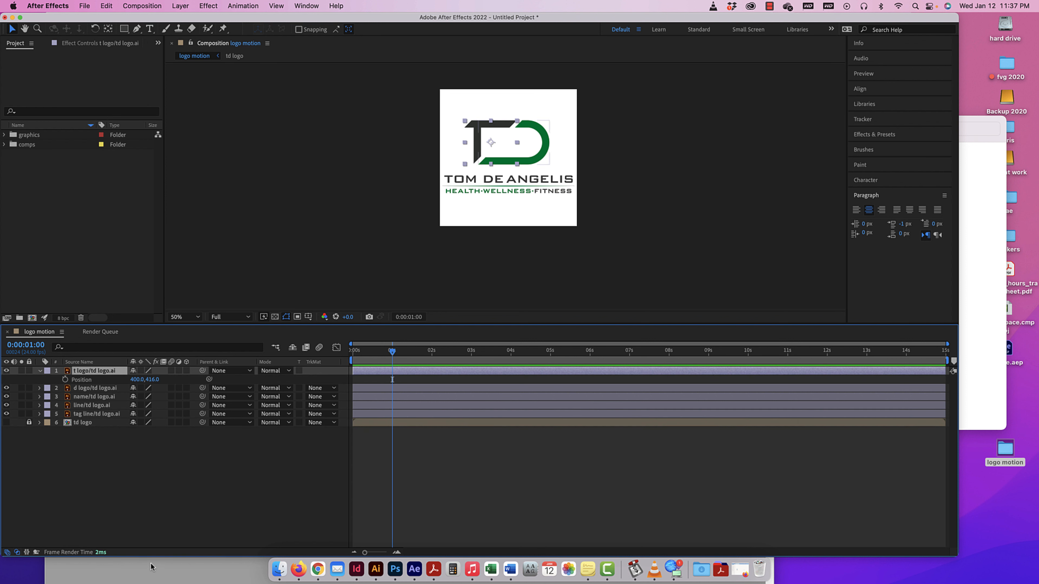
key("p")
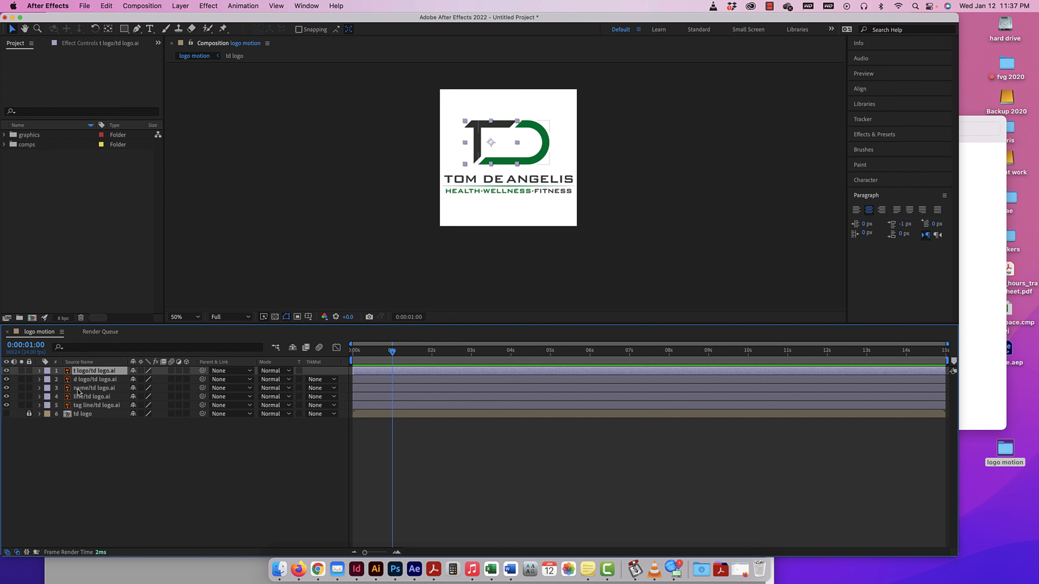
key("s")
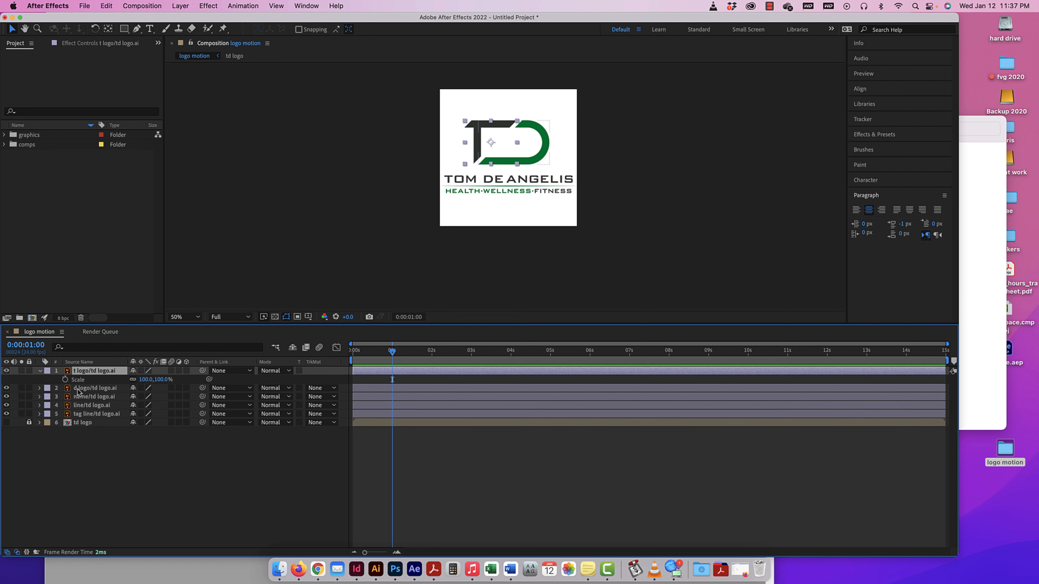
key("s")
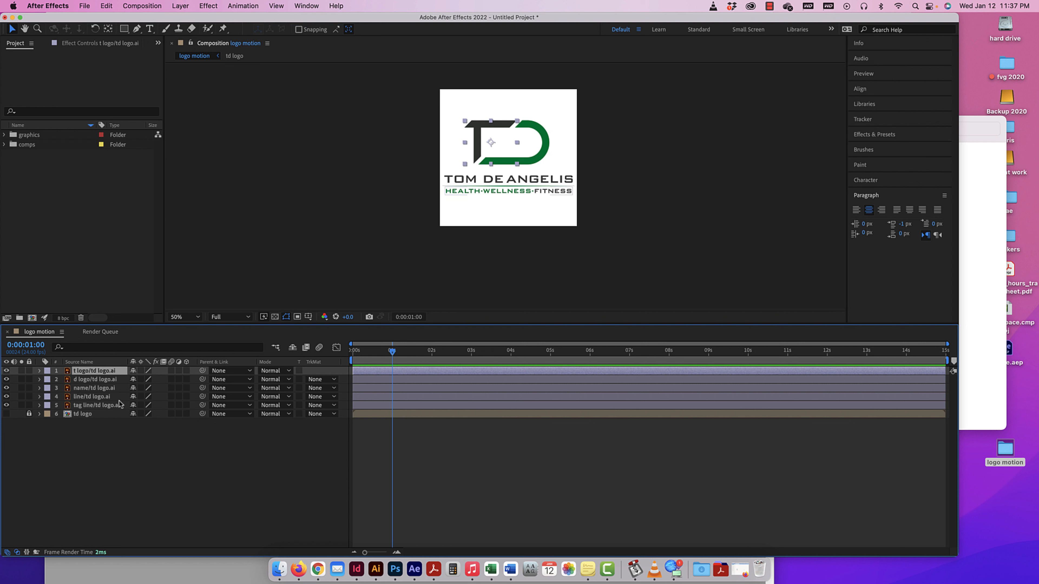
key("r")
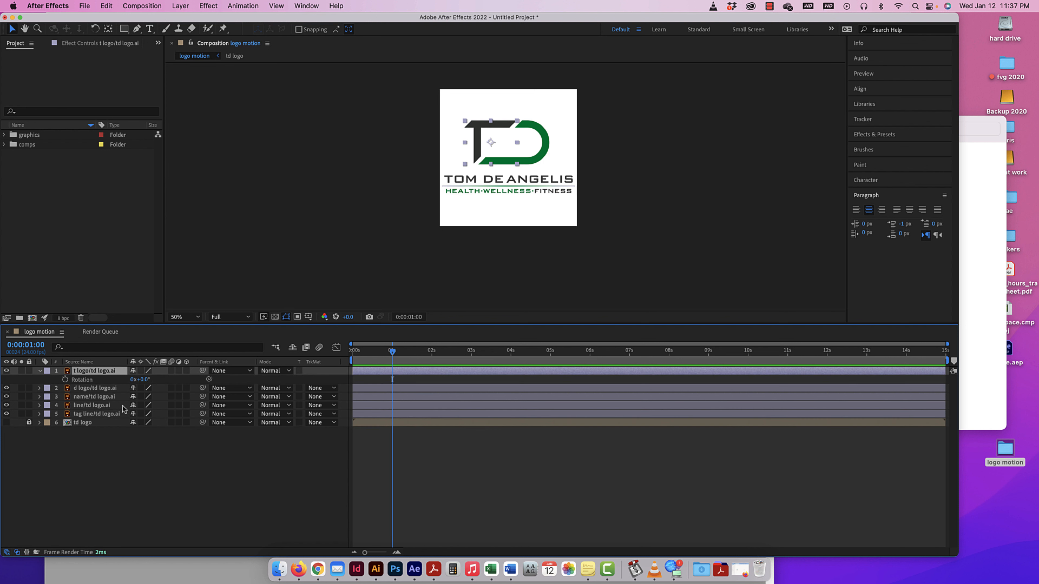
key("r")
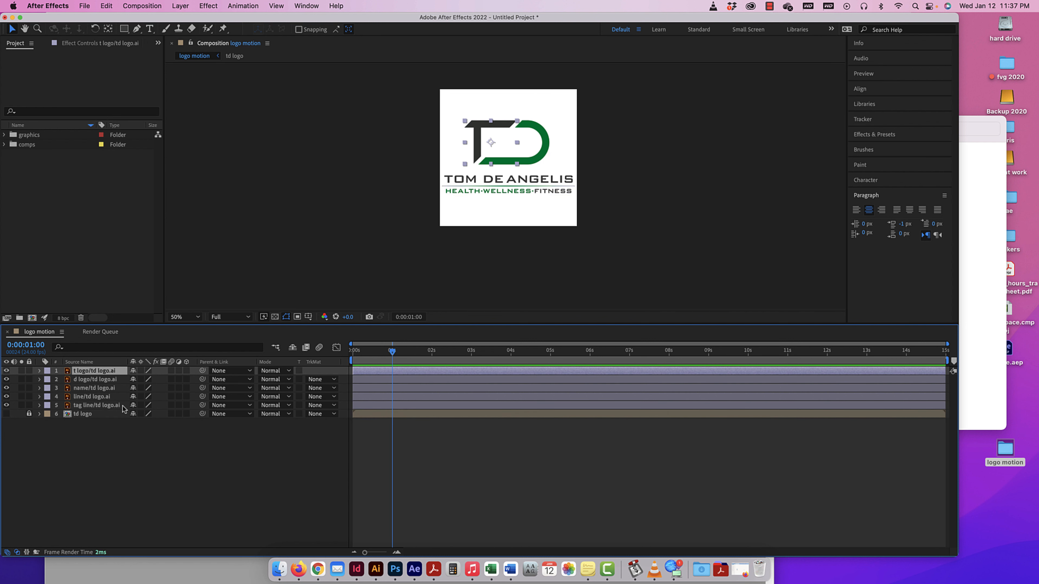
key("t")
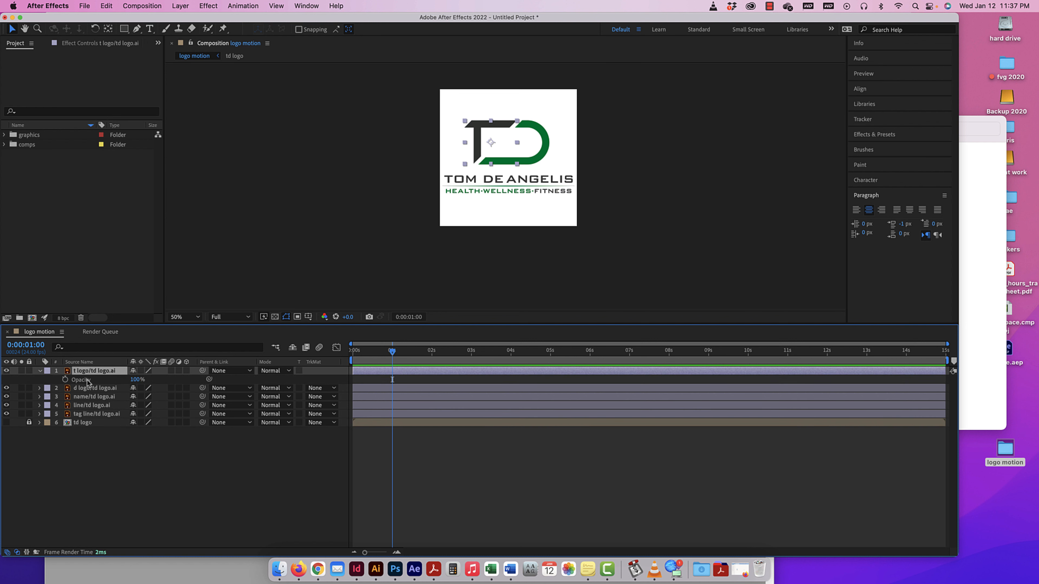
key("t")
Show all Transform properties of the t logo and d logo layers in the timeline.
key("p")
left_click(39, 371)
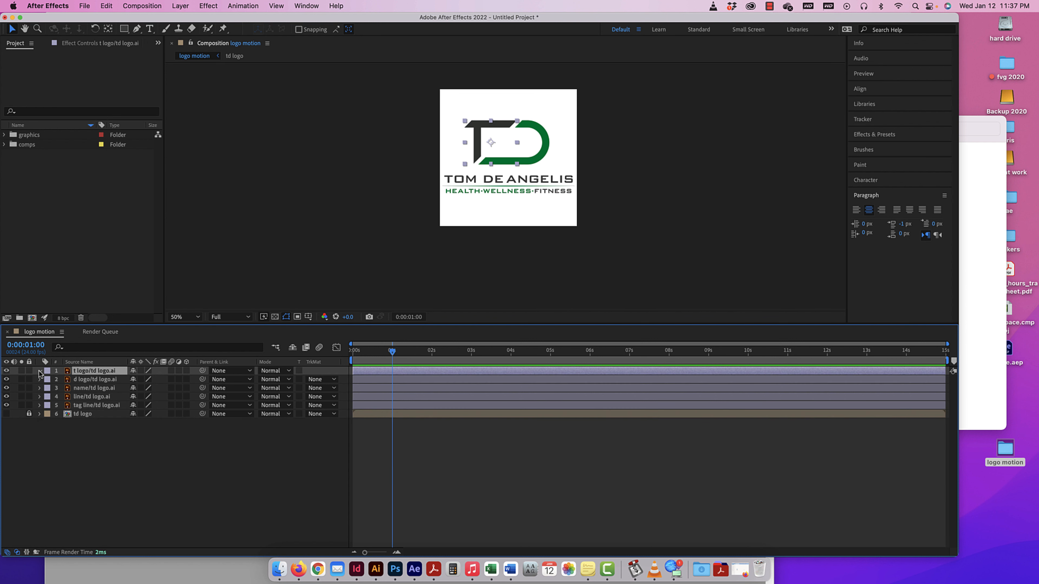
left_click(39, 370)
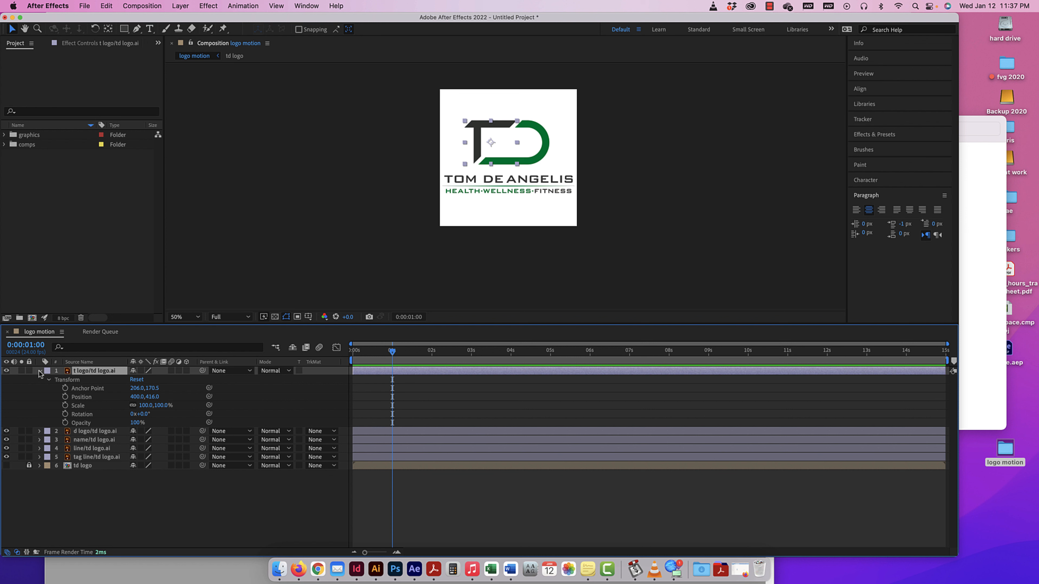
left_click(39, 371)
left_click(39, 371)
left_click(49, 380)
left_click(50, 380)
left_click(40, 431)
left_click(48, 440)
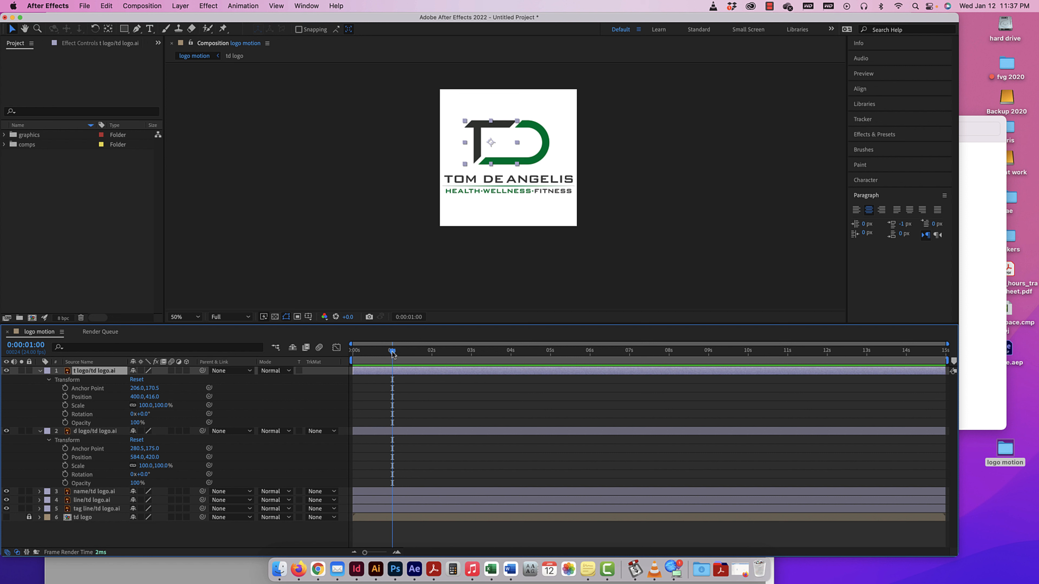
Start keyframing the t logo layer's Position at one second, try moving the T left, and undo those moves.
mouse_move(391, 353)
left_mouse_down()
mouse_move(334, 355)
mouse_move(392, 355)
left_mouse_up()
left_click(65, 397)
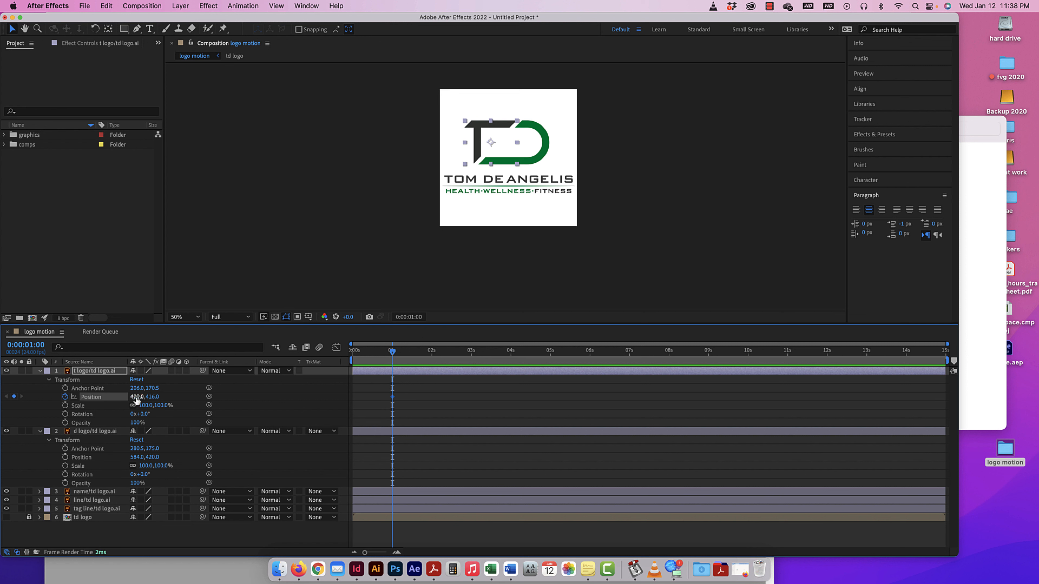
left_click_drag(136, 399, 90, 399)
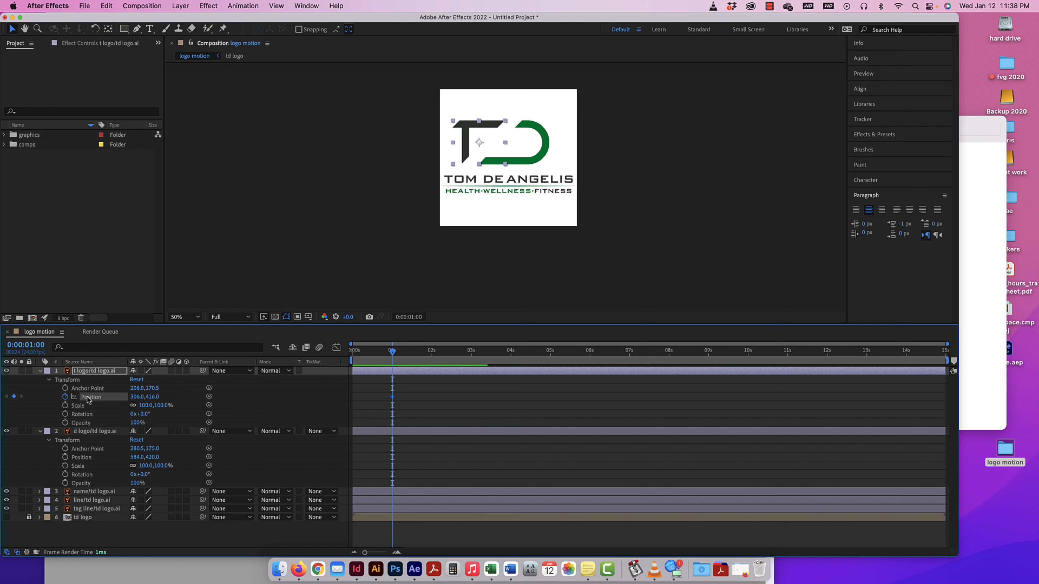
mouse_move(463, 147)
left_mouse_down()
mouse_move(450, 147)
mouse_move(481, 151)
mouse_move(449, 151)
left_mouse_up()
key("super+z")
key("super+z")
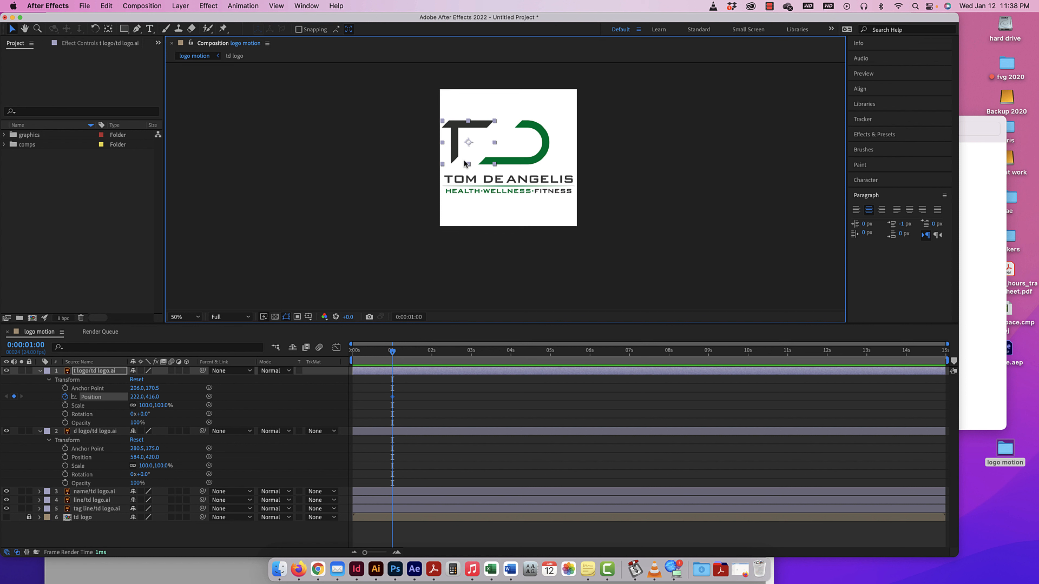
key("super+z")
key("super+z")
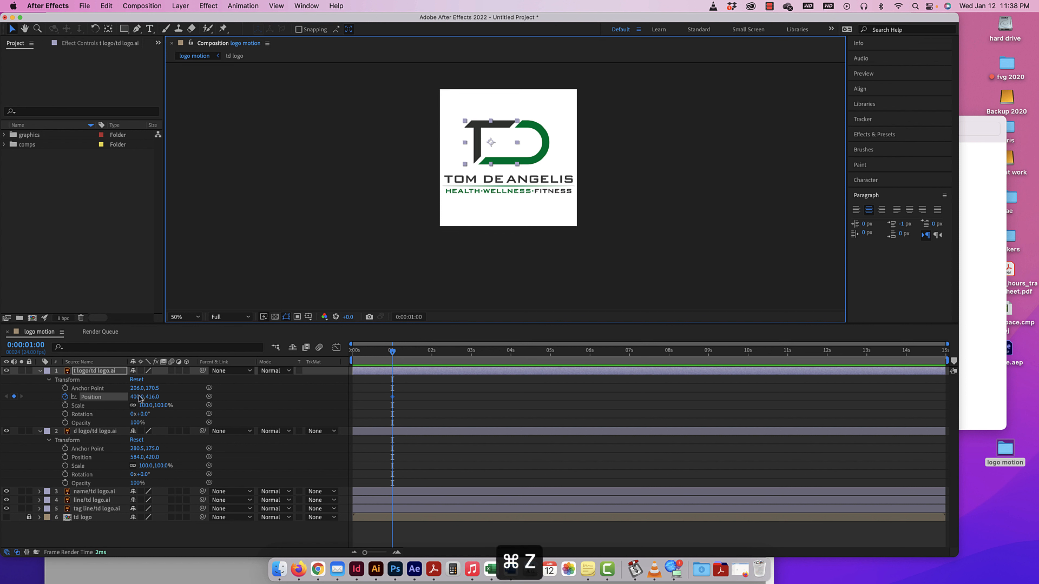
Set the t logo layer's Position to -228, 416 at one second and to 412, 416 at zero seconds.
mouse_move(139, 399)
left_mouse_down()
mouse_move(97, 397)
mouse_move(122, 397)
left_mouse_up()
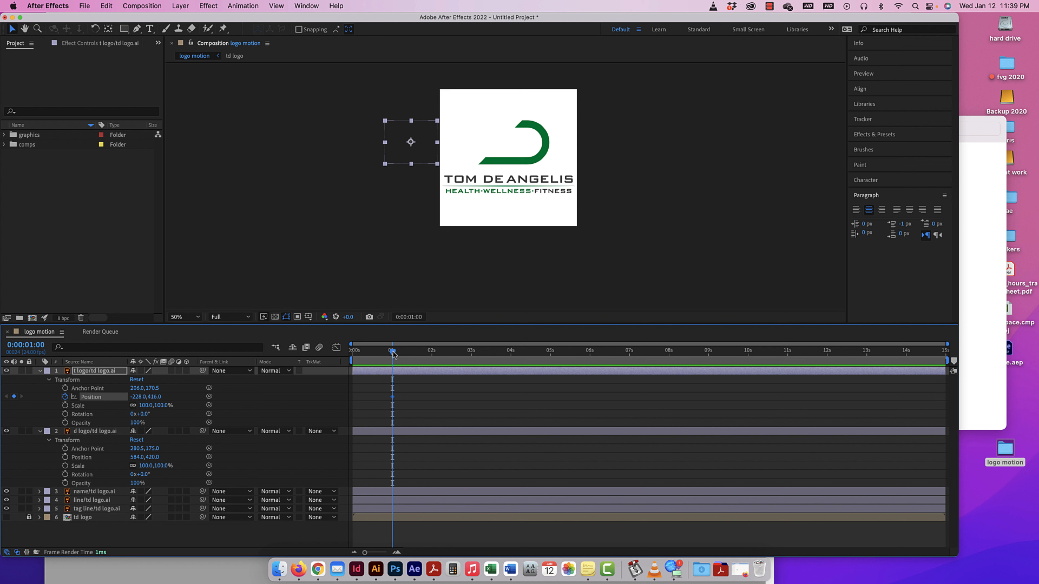
left_click_drag(392, 353, 350, 353)
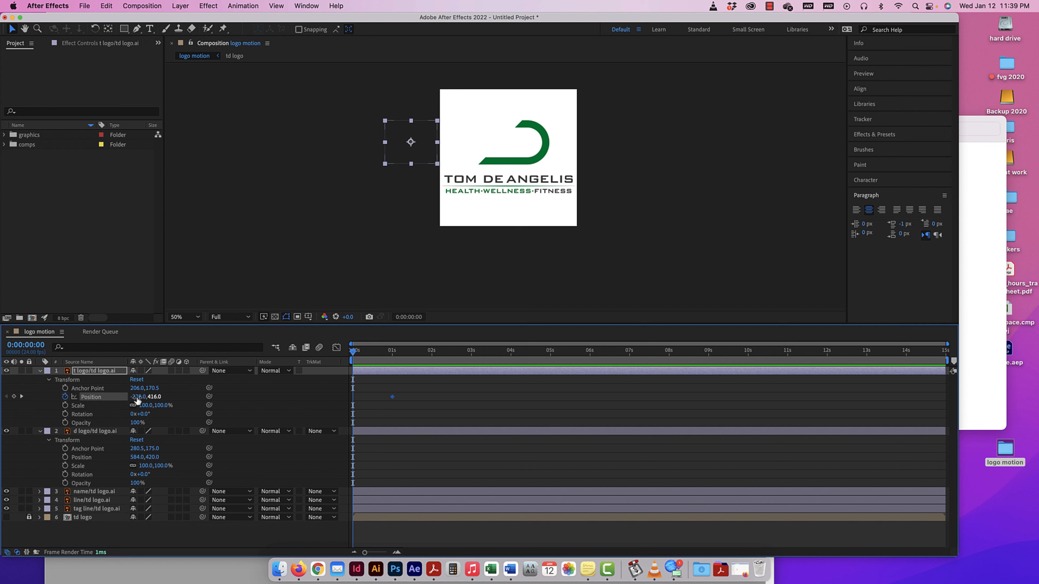
left_click_drag(137, 399, 258, 399)
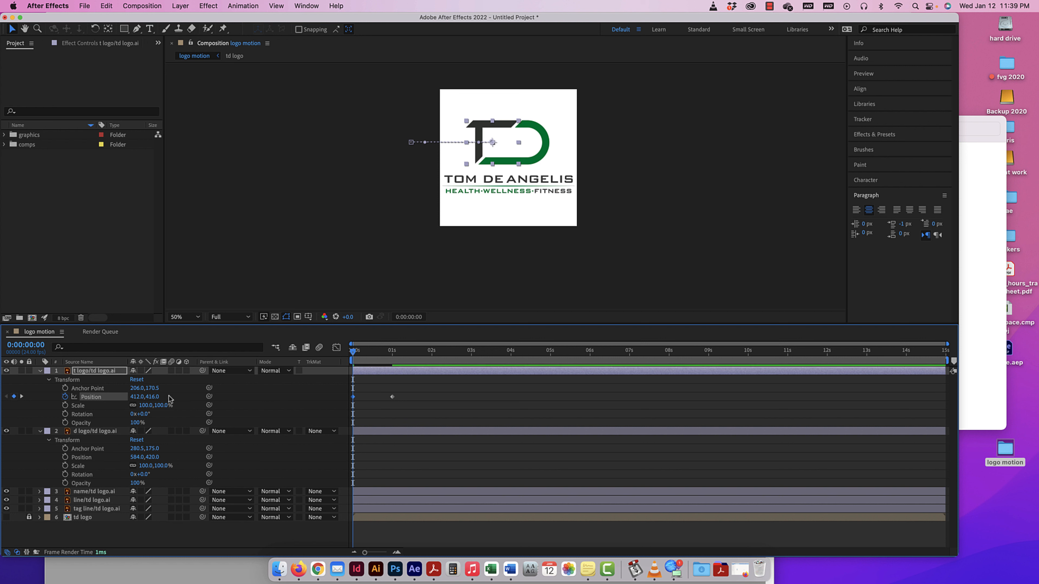
Scrub between the t logo layer's two Position keyframes and preview the motion from the start.
left_click_drag(352, 353, 393, 357)
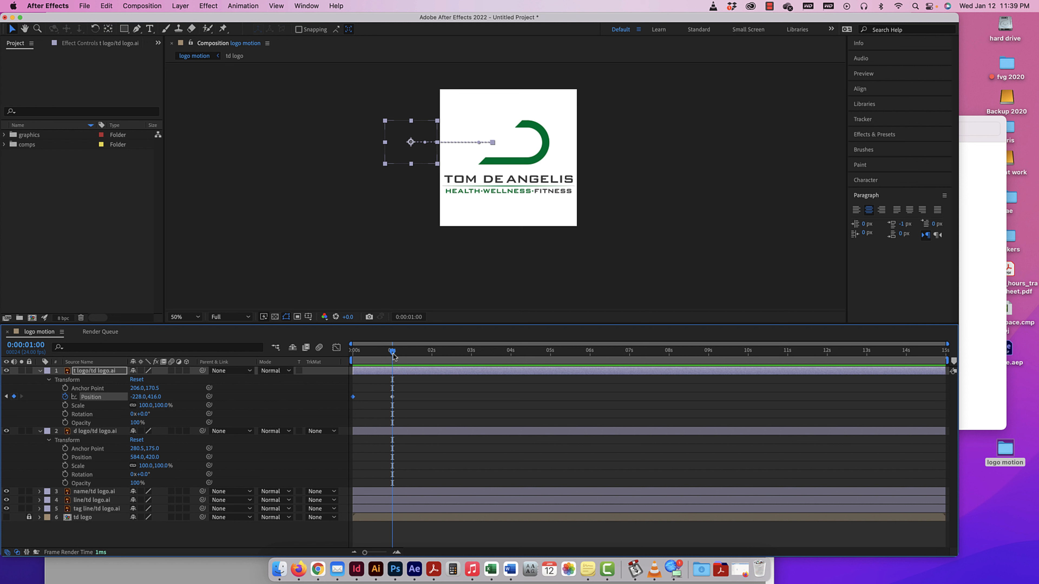
key("space")
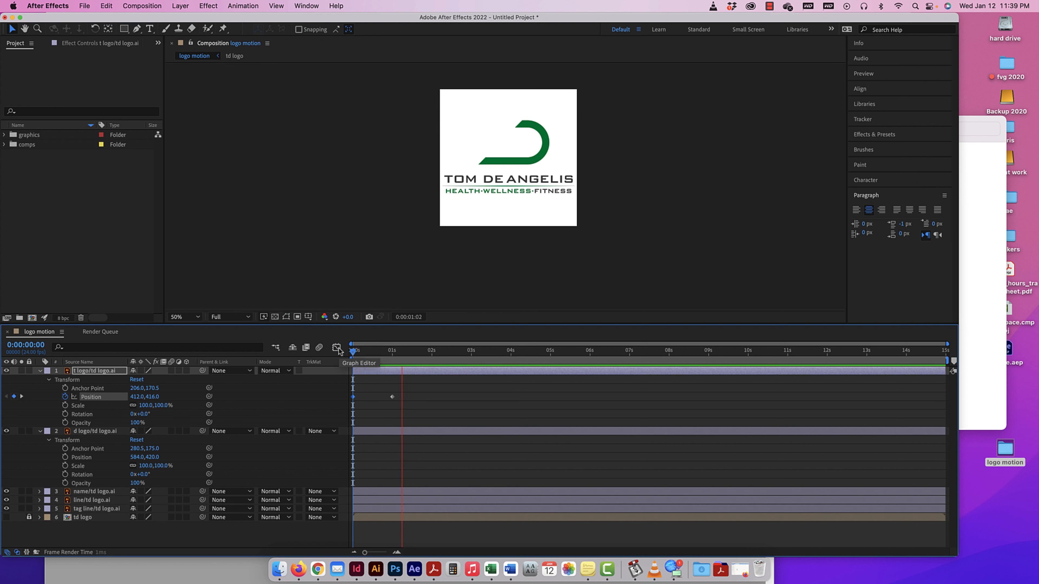
key("space")
left_click_drag(414, 352, 328, 351)
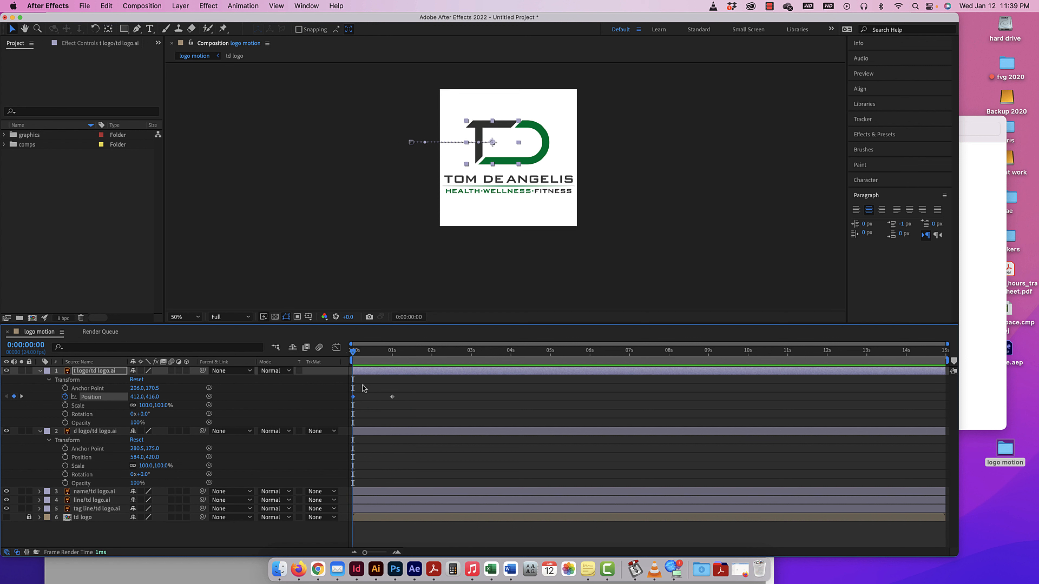
Apply Time-Reverse Keyframes to both of the t logo layer's Position keyframes and play the reversed motion.
left_click_drag(400, 396, 350, 401)
right_click(391, 397)
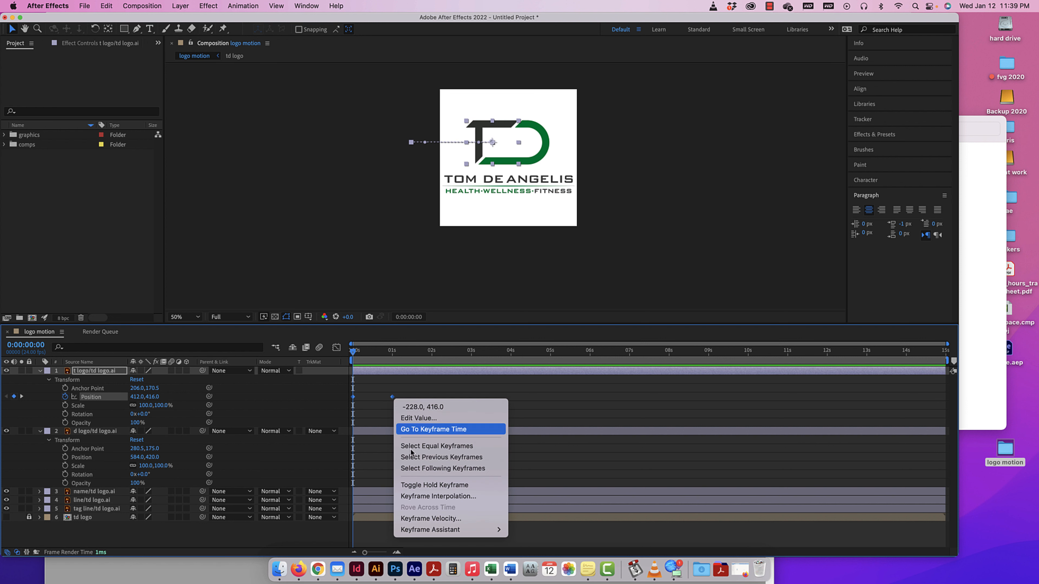
mouse_move(433, 529)
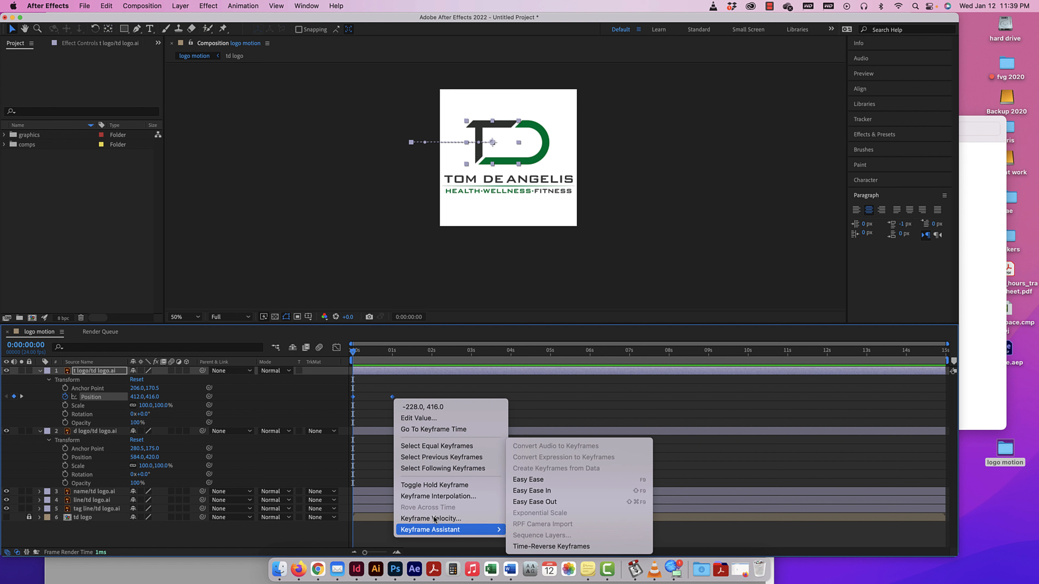
left_click(534, 547)
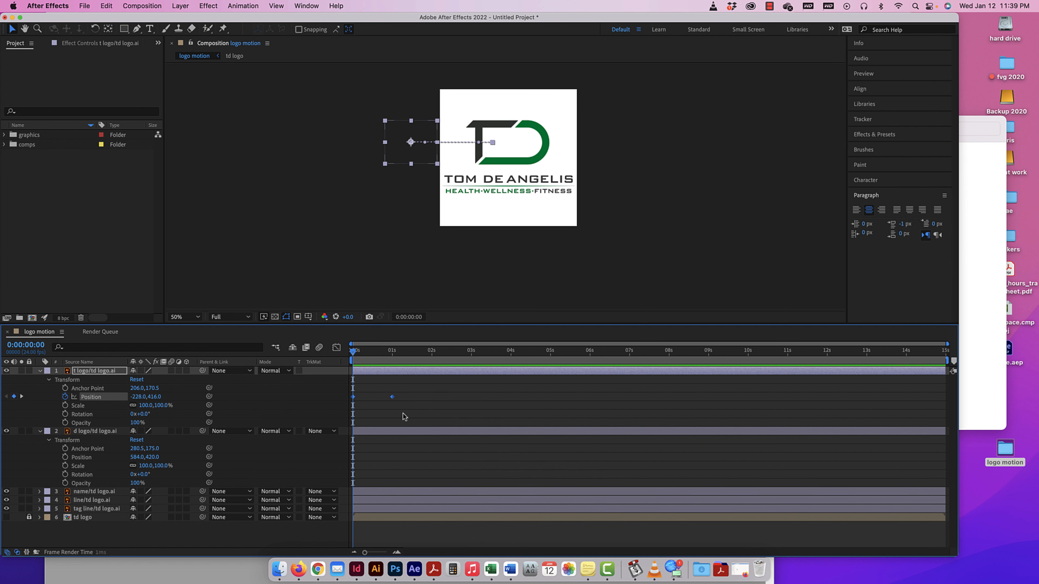
key("space")
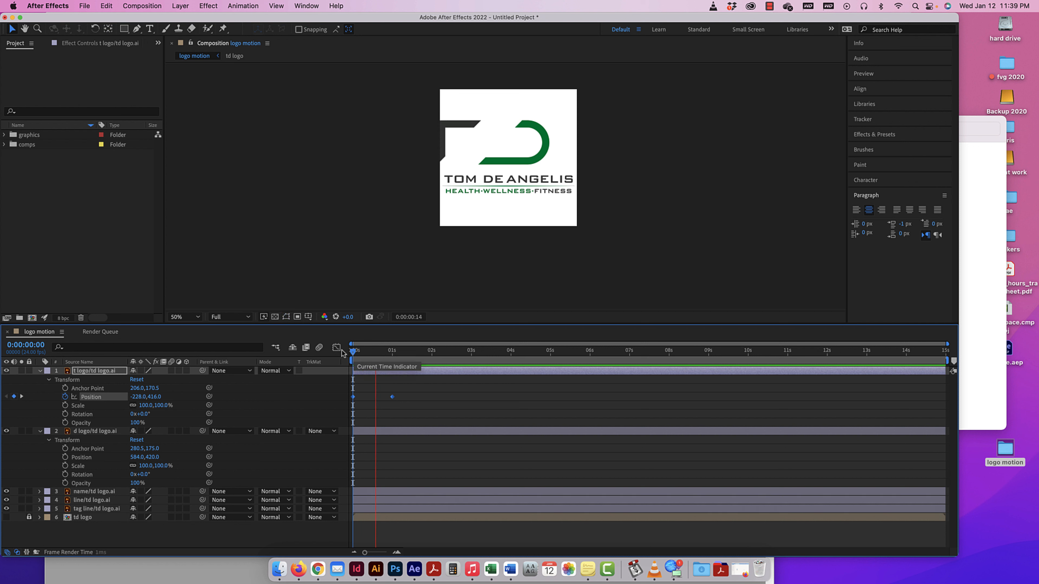
Delete both Position keyframes of the t logo layer.
left_click_drag(400, 393, 344, 398)
key("Delete")
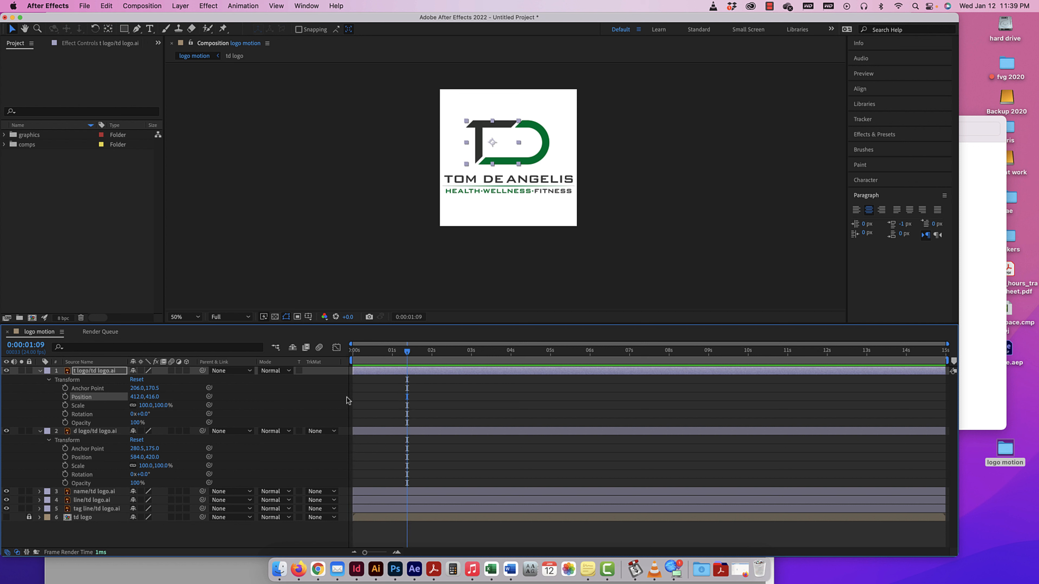
Keyframe the t logo layer's Position in place at one second and set it to -218, 416 at zero seconds.
mouse_move(408, 353)
left_mouse_down()
mouse_move(358, 353)
mouse_move(393, 348)
left_mouse_up()
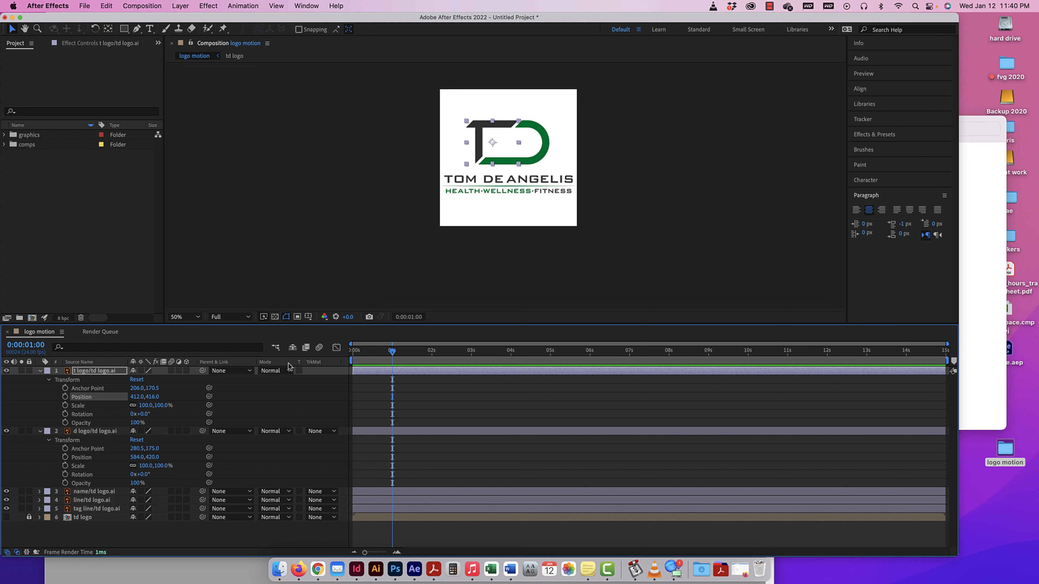
left_click(65, 396)
left_click_drag(393, 352, 340, 353)
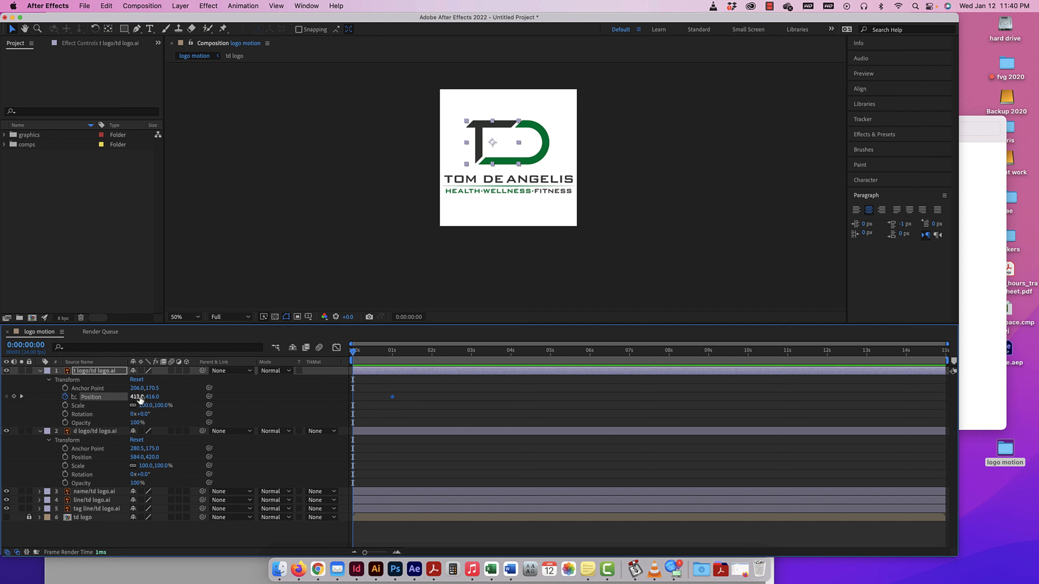
left_click_drag(141, 400, 107, 396)
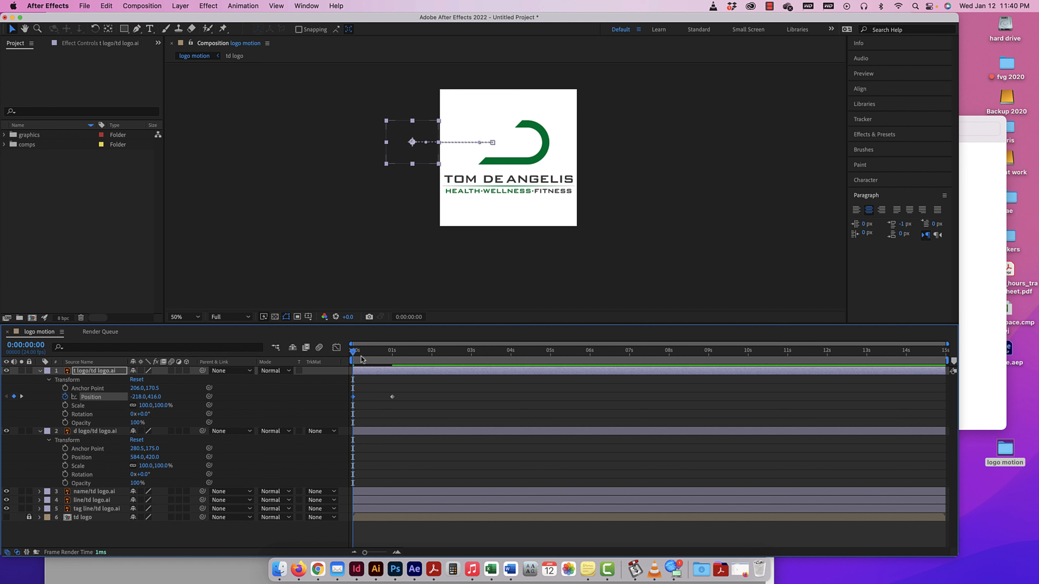
Preview the T sliding into the logo twice, returning to the start of the composition.
key("space")
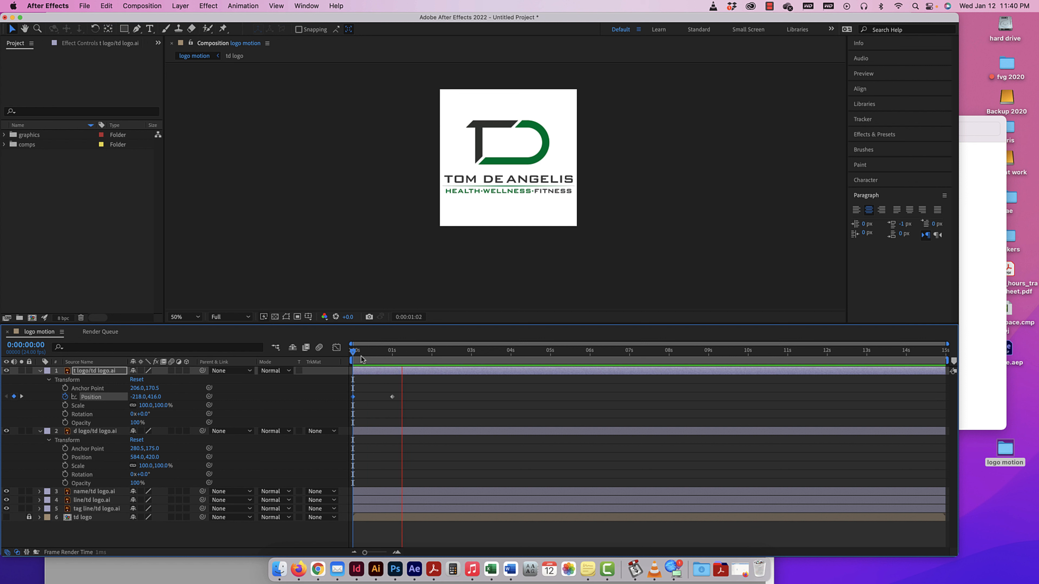
key("space")
key("Page_Down")
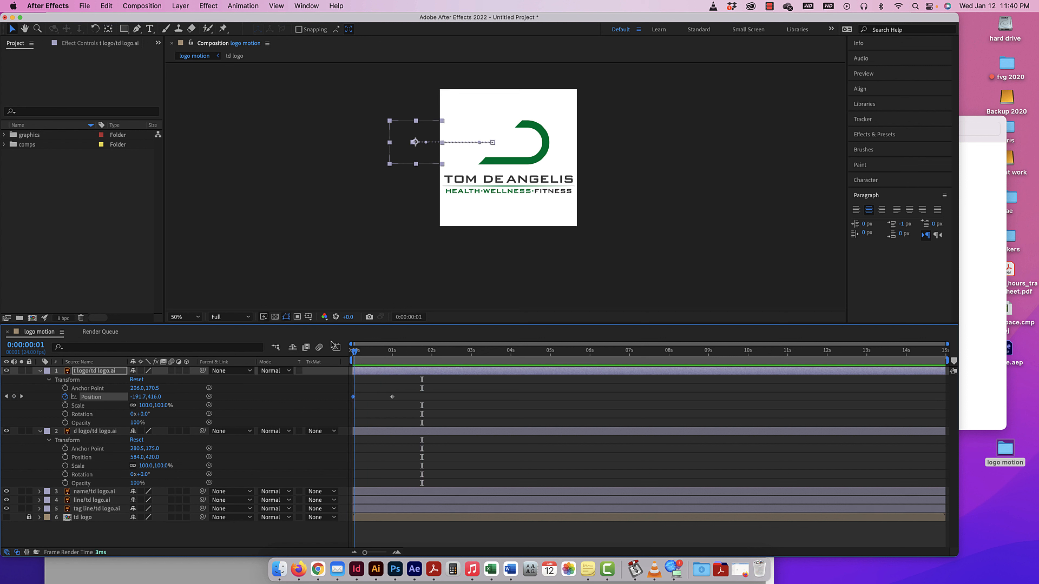
key("Page_Up")
key("space")
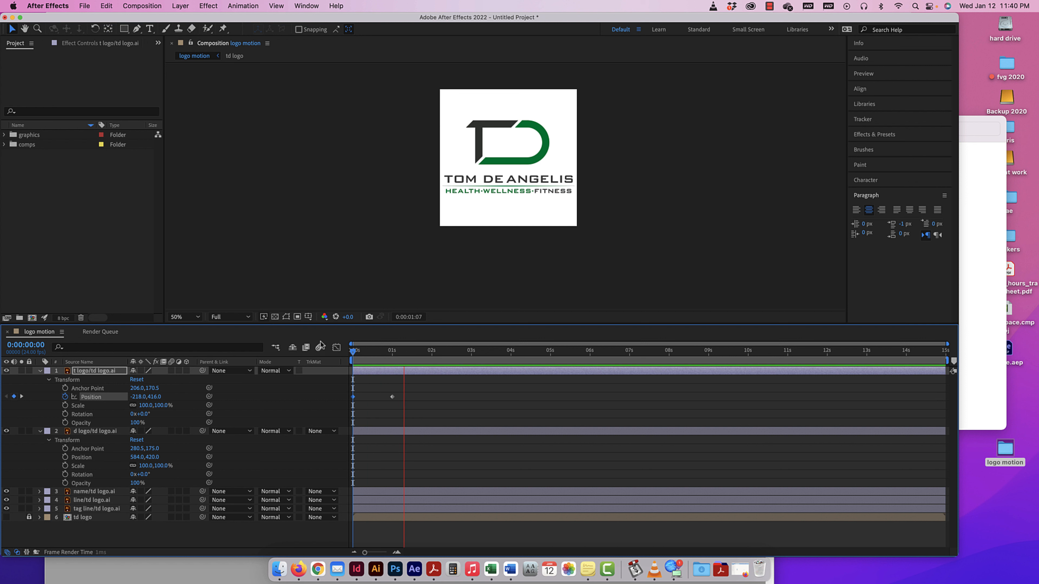
key("space")
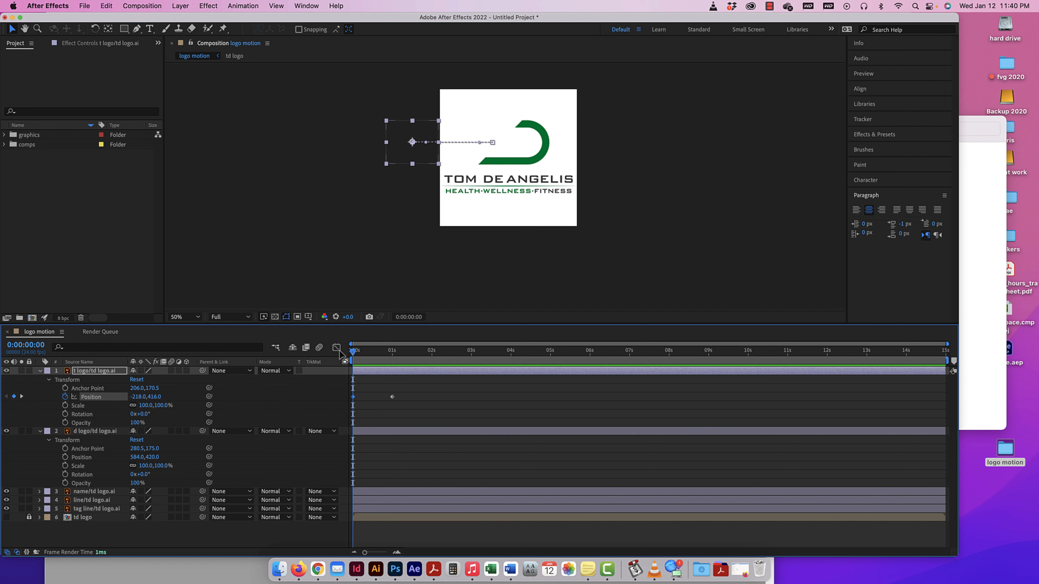
Keyframe the d logo layer's Position in place at one second, set it to 1384, 420 at zero seconds, and preview the animation.
left_click_drag(353, 352, 392, 354)
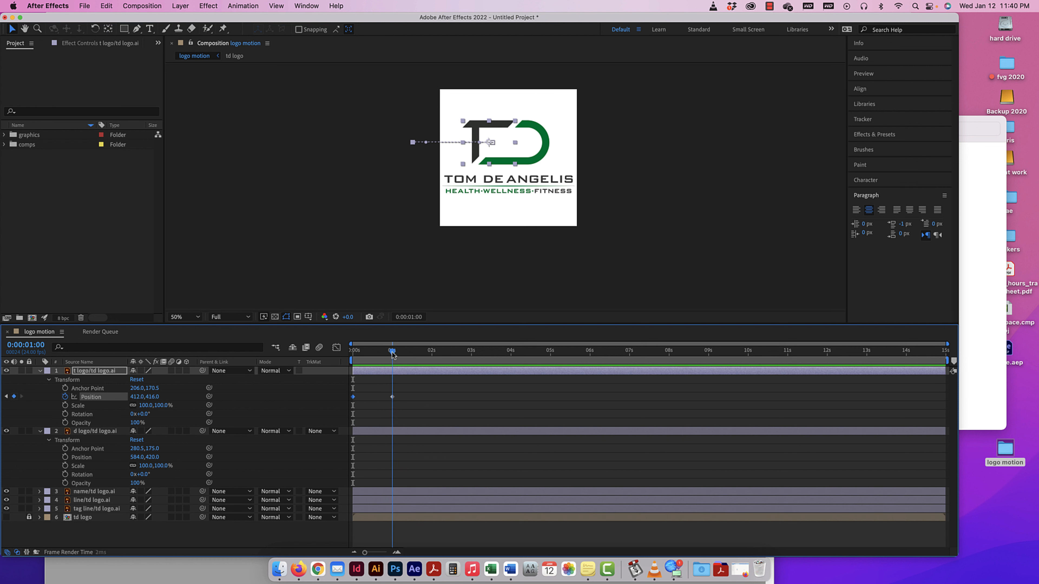
left_click(95, 434)
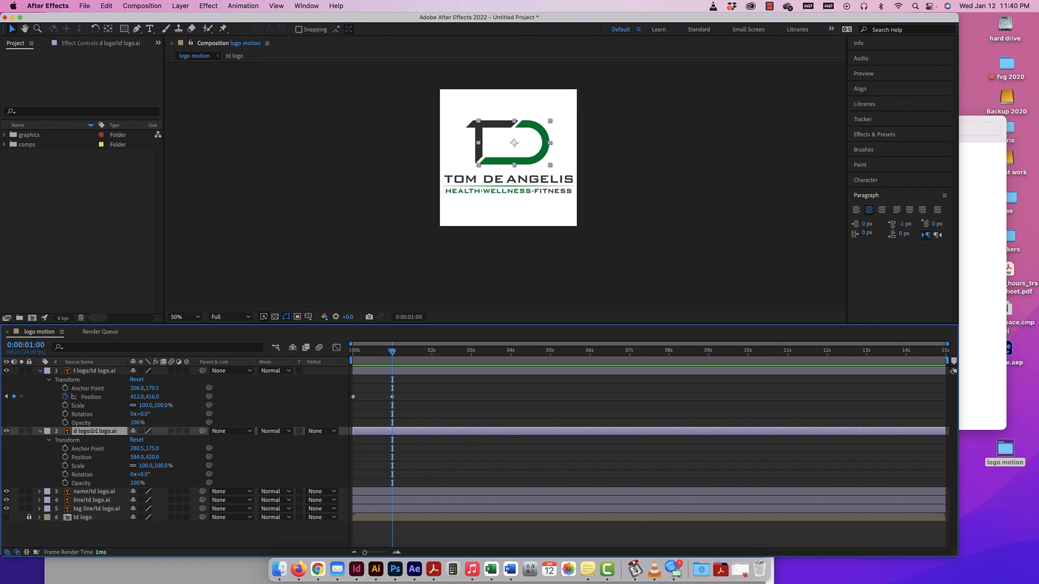
left_click(65, 457)
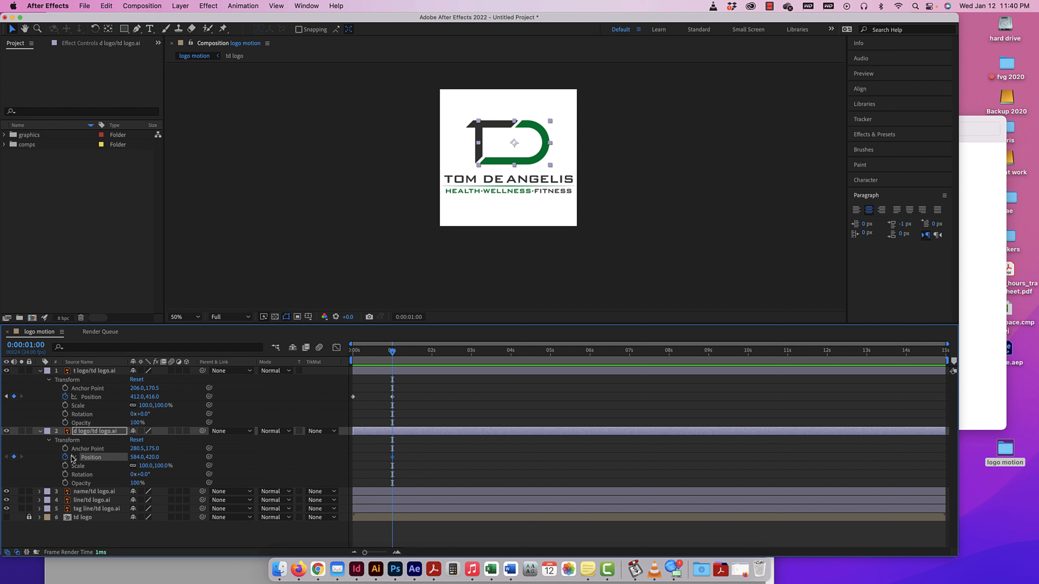
left_click_drag(392, 353, 345, 355)
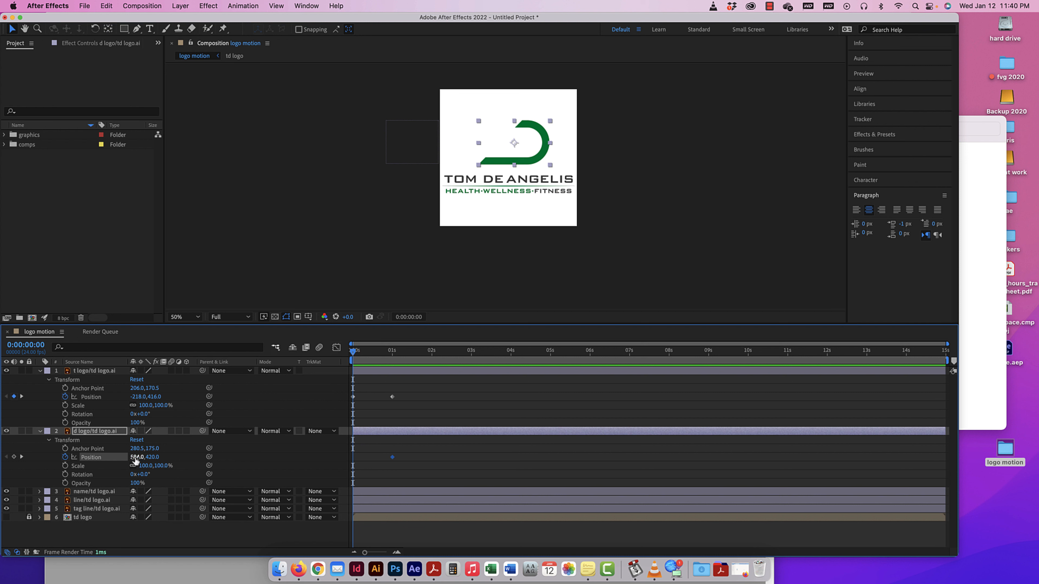
left_click_drag(135, 461, 176, 456)
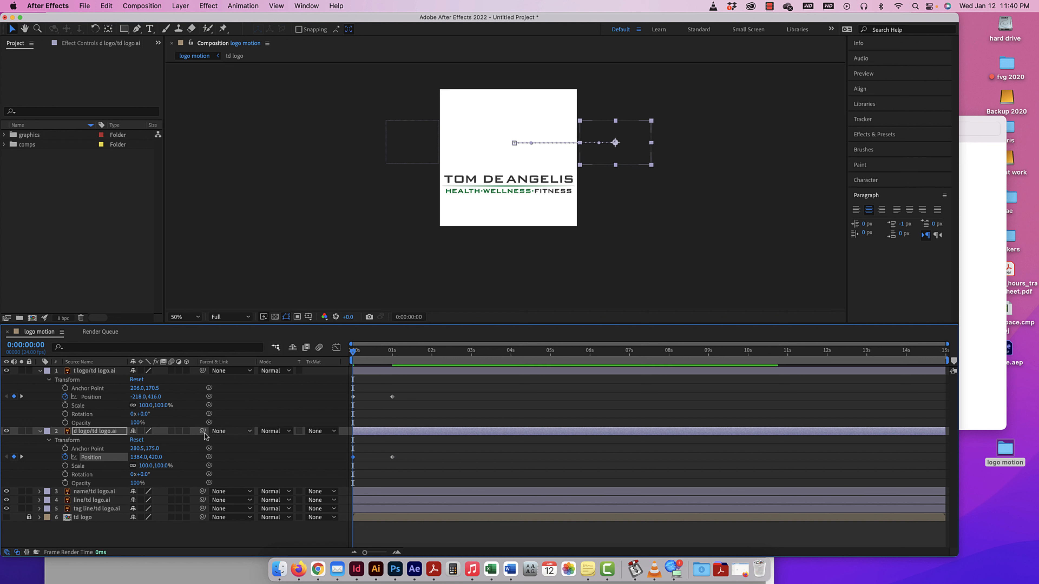
key("space")
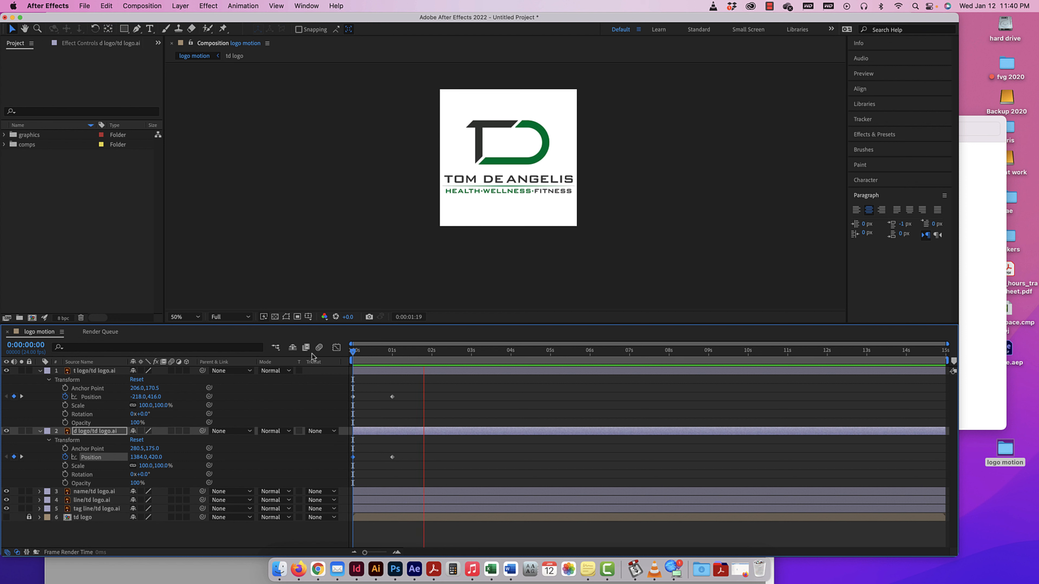
key("space")
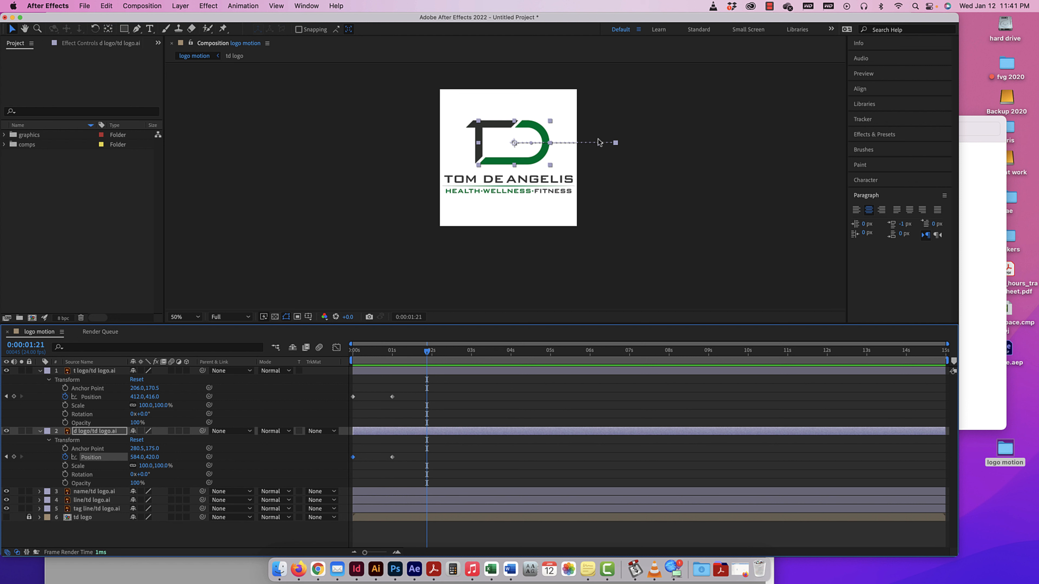
Try to bend the d logo layer's motion path into an upward arc, preview it, and undo the bend.
left_click_drag(600, 144, 551, 106)
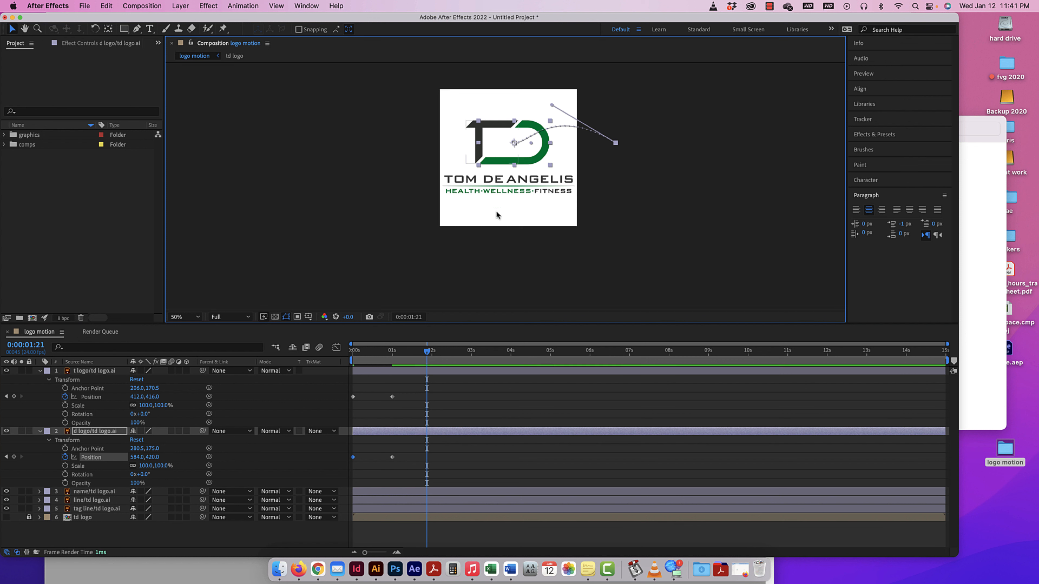
left_click_drag(427, 352, 296, 345)
key("space")
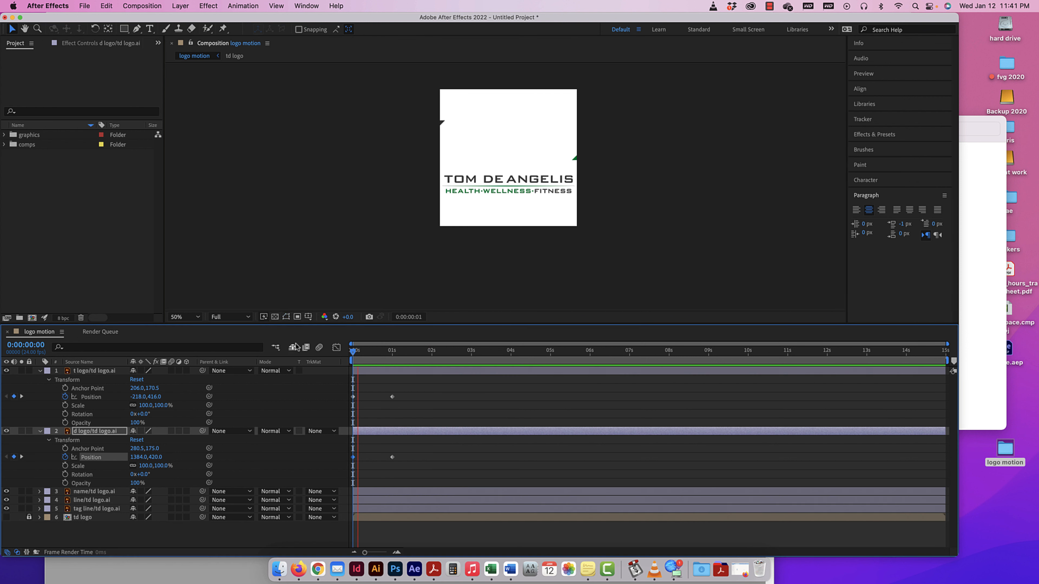
key("space")
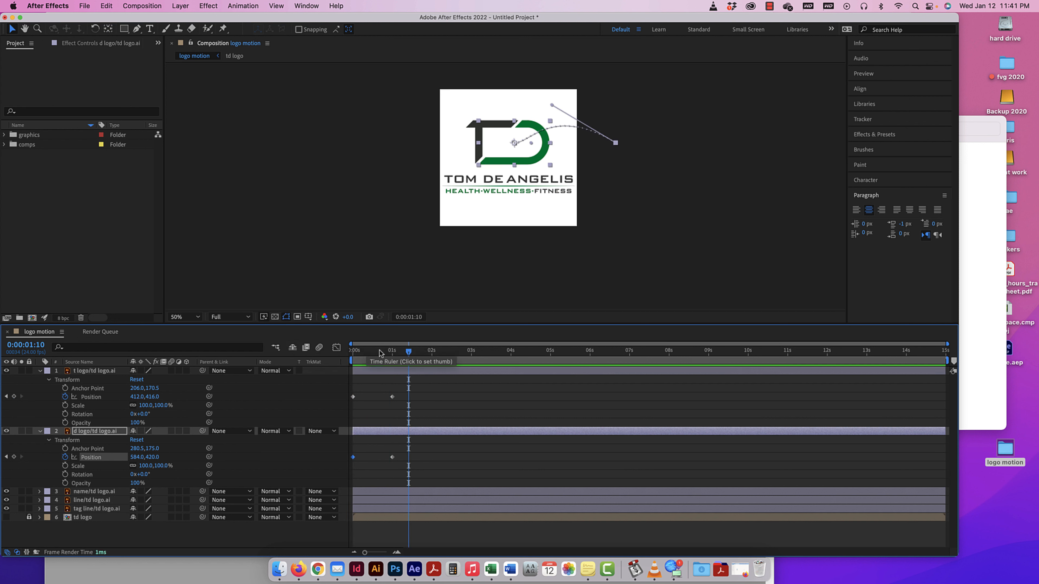
key("super+z")
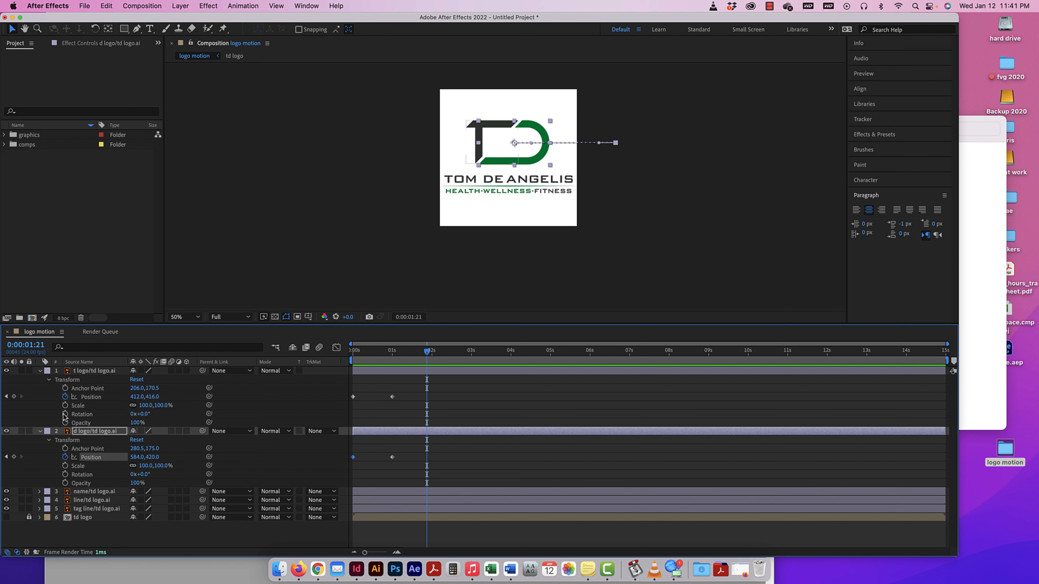
Move the ending Position keyframes of the t logo and d logo layers together to just after the start.
key("super+equal")
left_click_drag(516, 172, 509, 219)
left_click(91, 396)
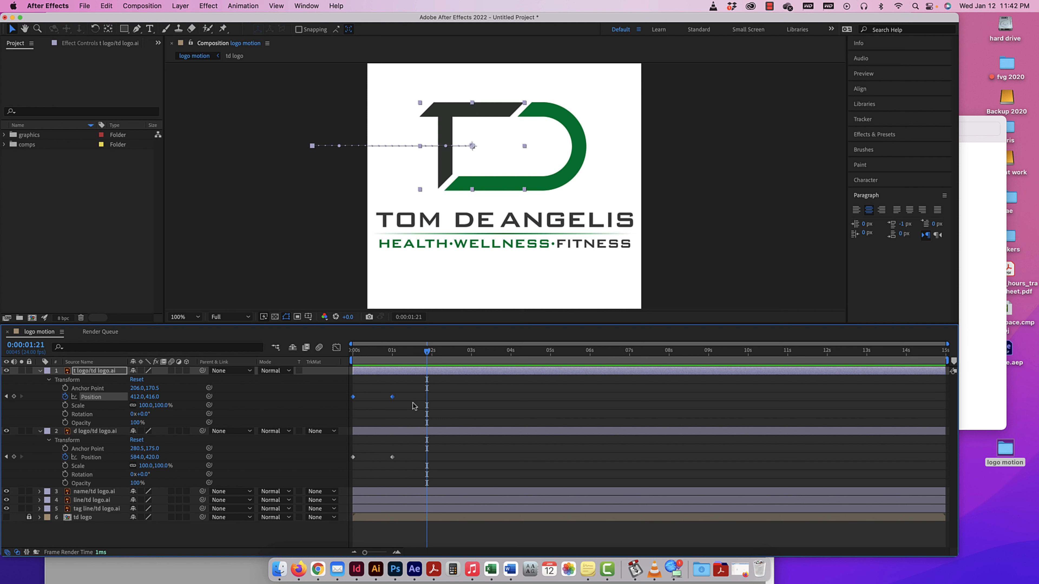
left_click_drag(427, 352, 410, 352)
left_click_drag(400, 388, 361, 457)
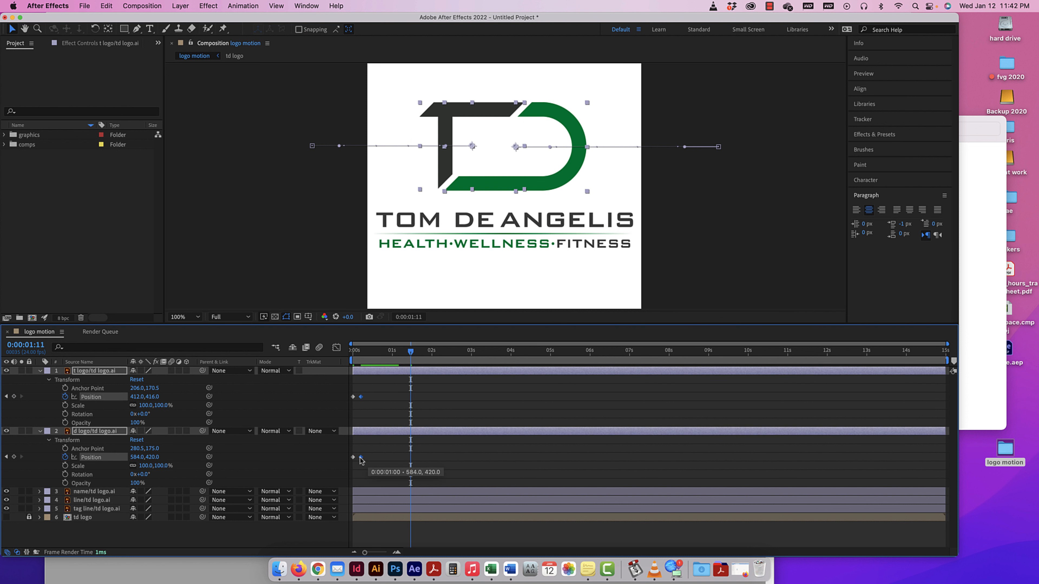
Preview the T and D sliding in from the start of the composition.
key("Home")
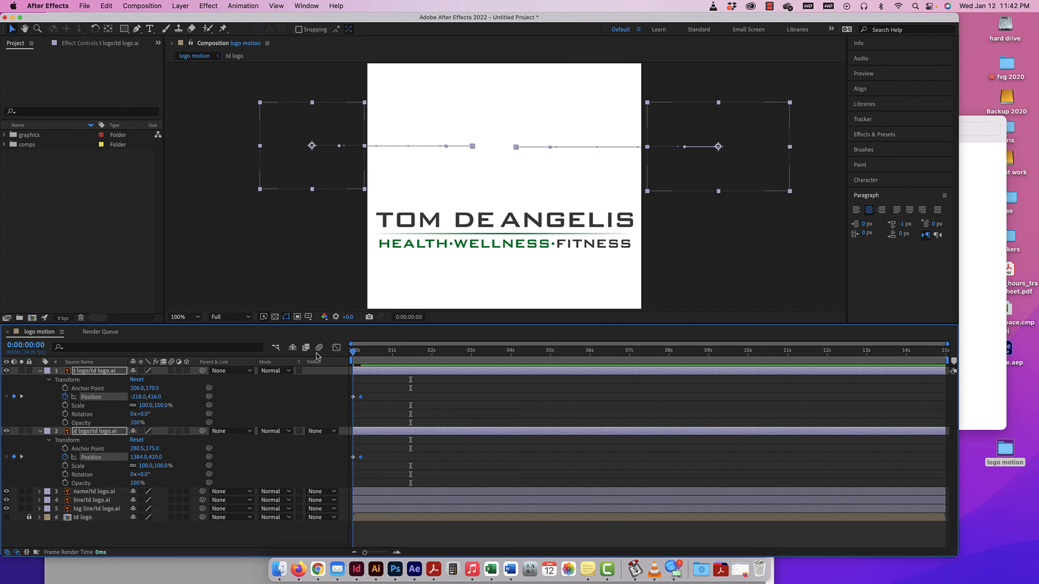
key("space")
key("space")
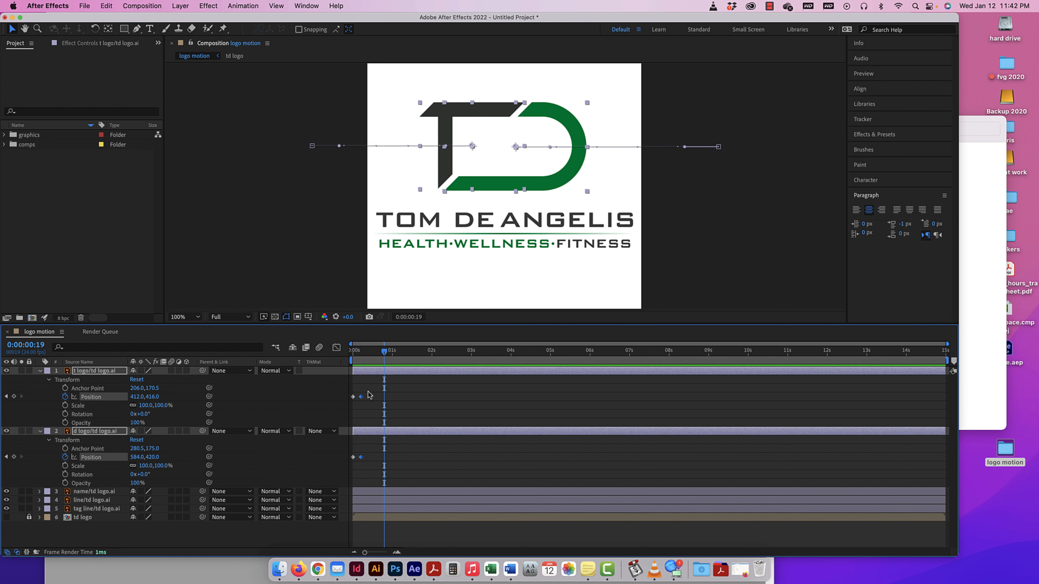
Move the ending Position keyframes of the t logo and d logo layers to about 2.5 seconds and preview from the start.
left_click_drag(367, 392, 453, 457)
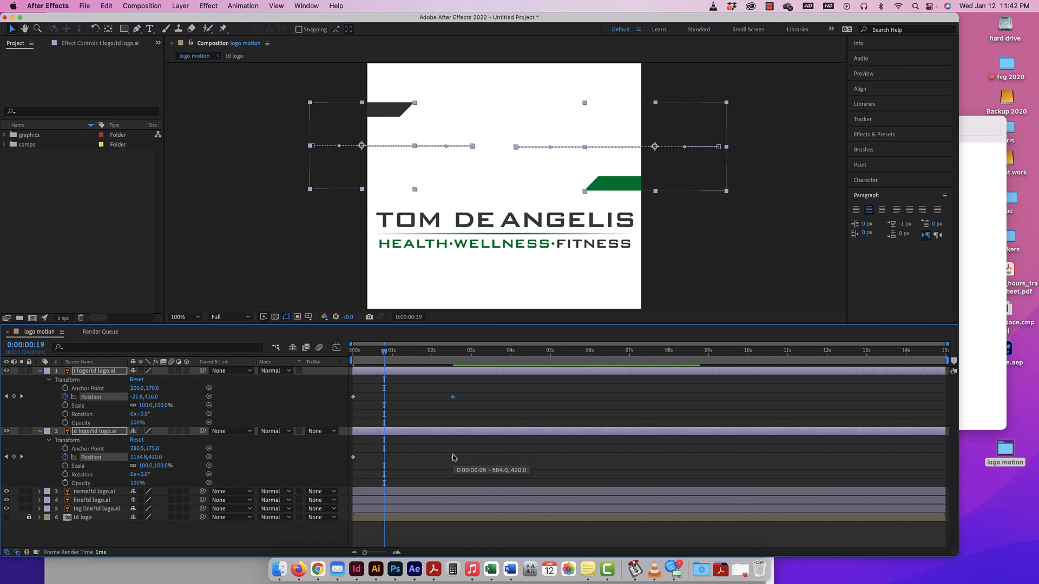
key("Home")
key("space")
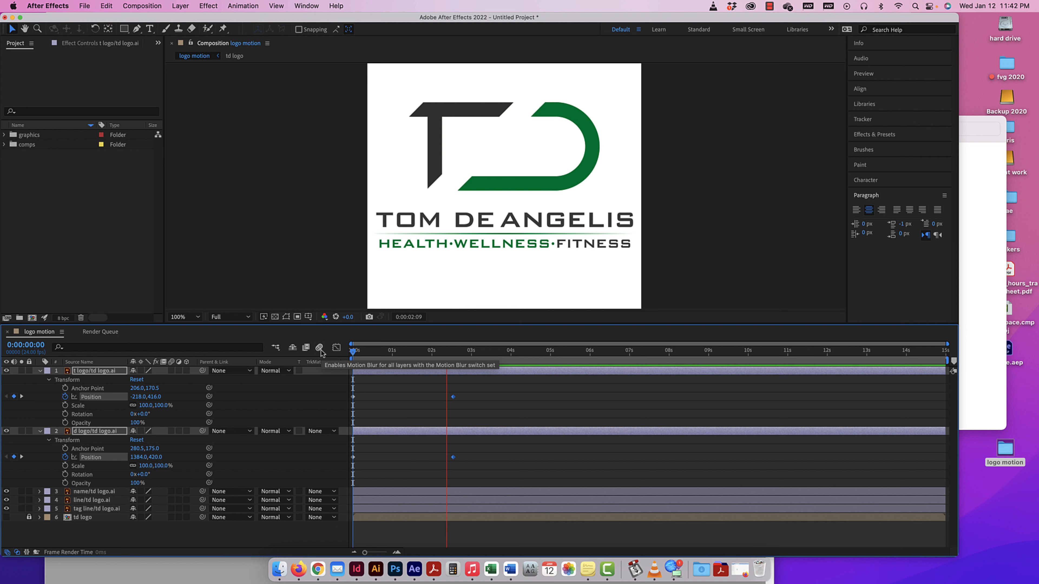
key("space")
Move the ending Position keyframes of the t logo and d logo layers to one second and preview from the start.
left_click_drag(461, 392, 391, 459)
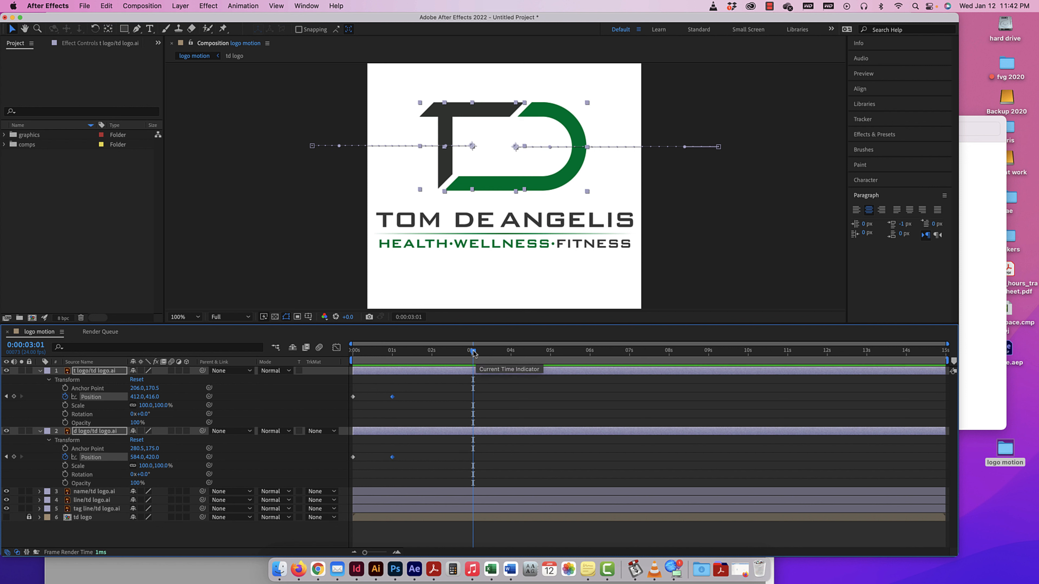
key("Home")
key("space")
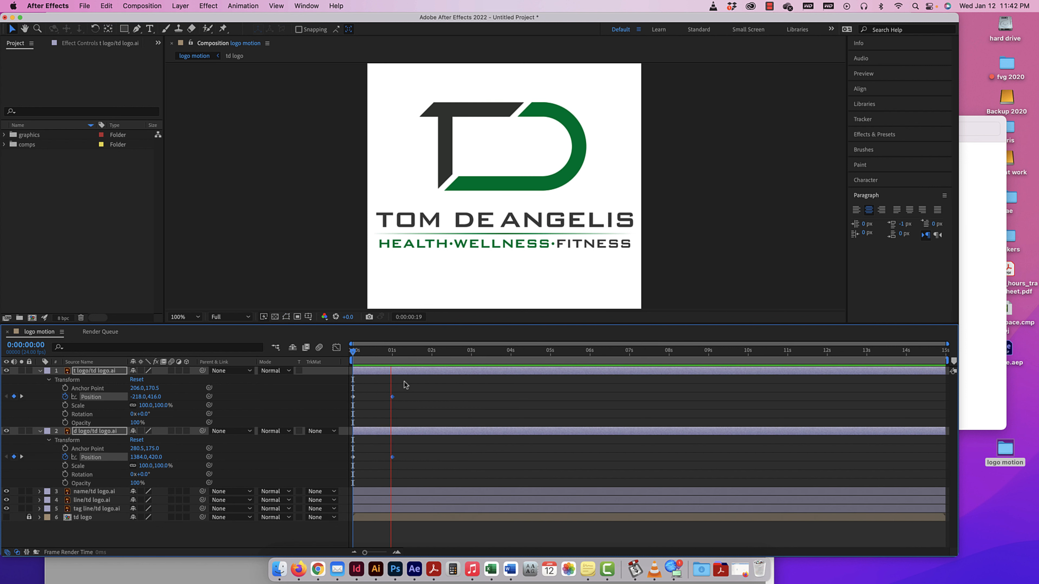
key("space")
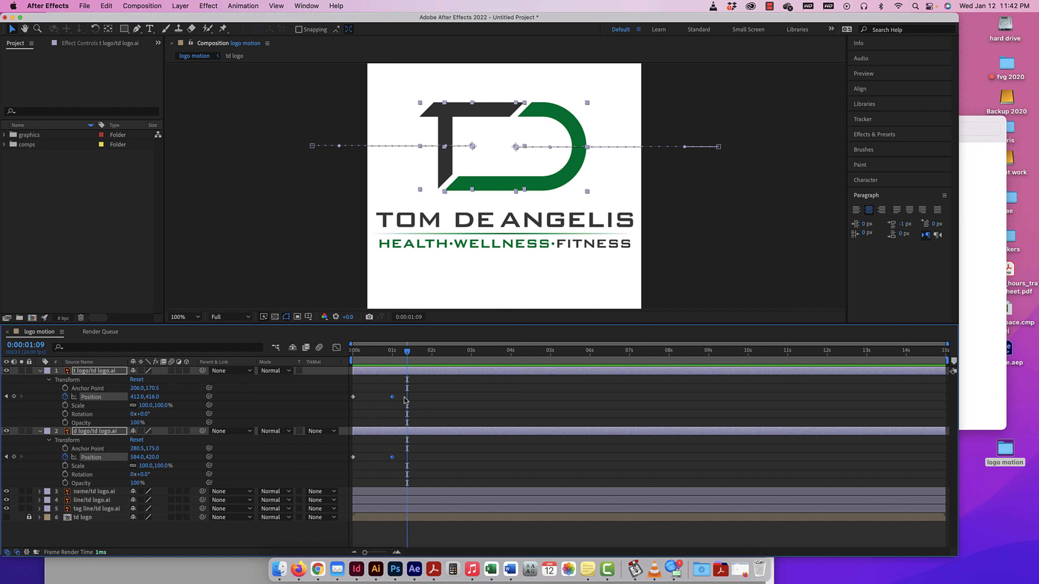
Apply Easy Ease to both Position keyframes of the t logo layer, then deselect them.
left_click(399, 394)
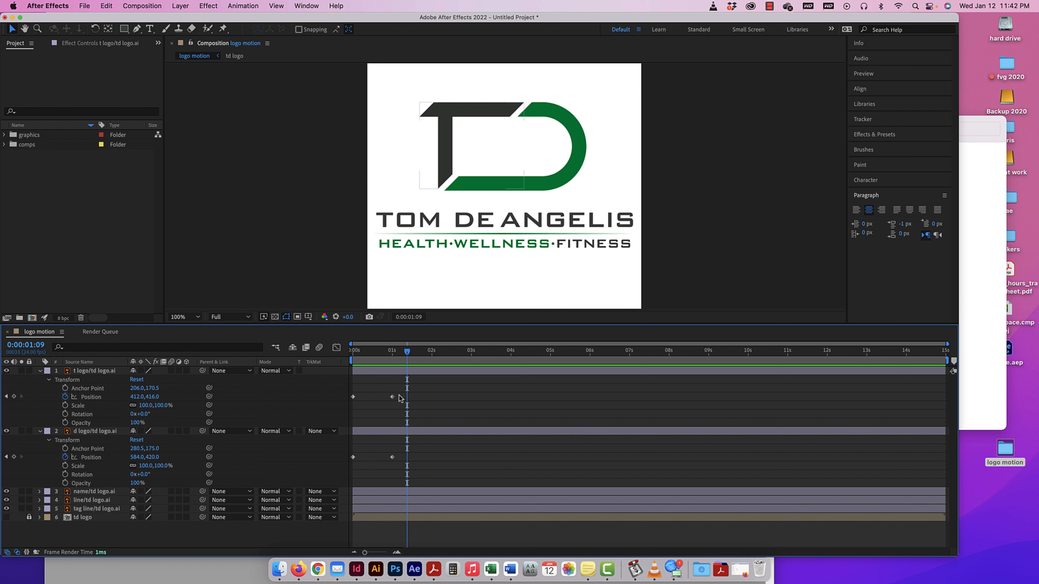
left_click_drag(399, 395, 346, 400)
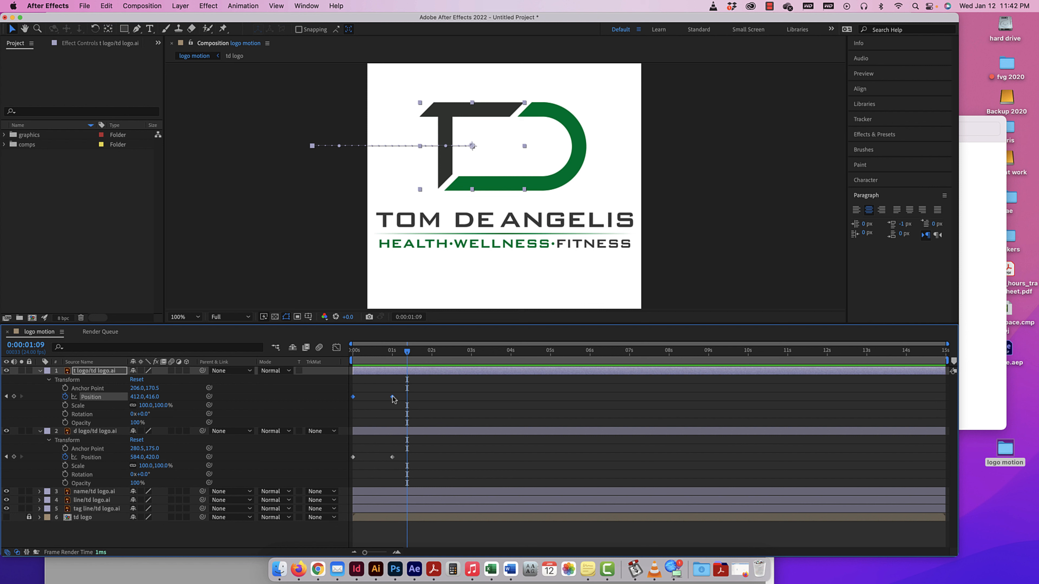
right_click(392, 397)
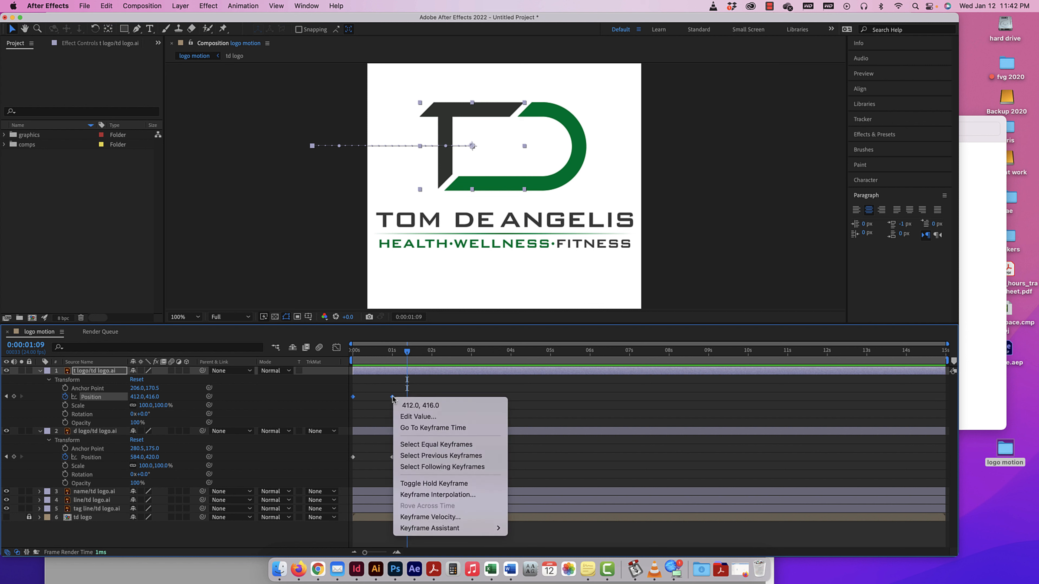
mouse_move(423, 526)
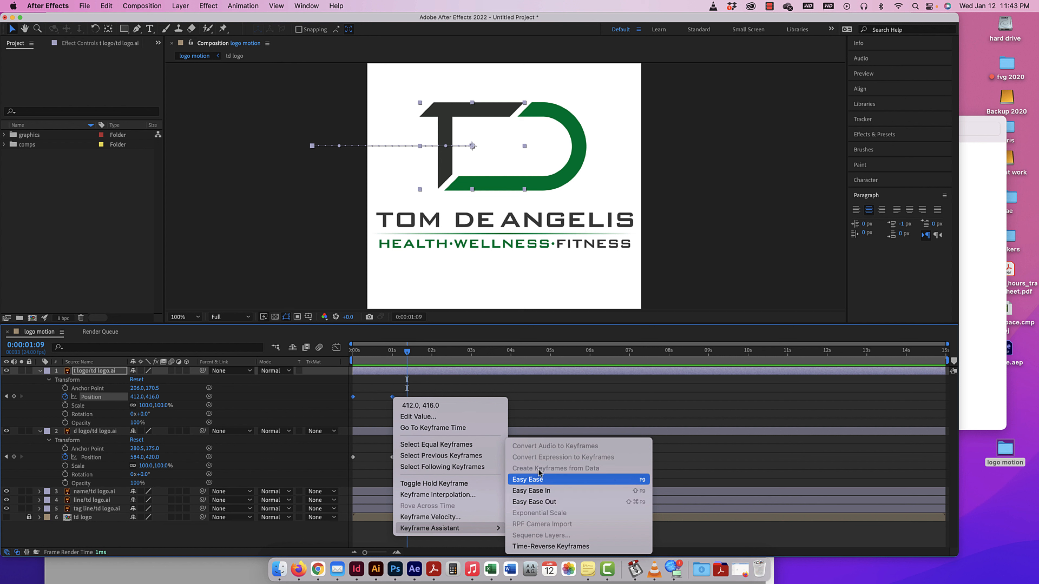
left_click(531, 483)
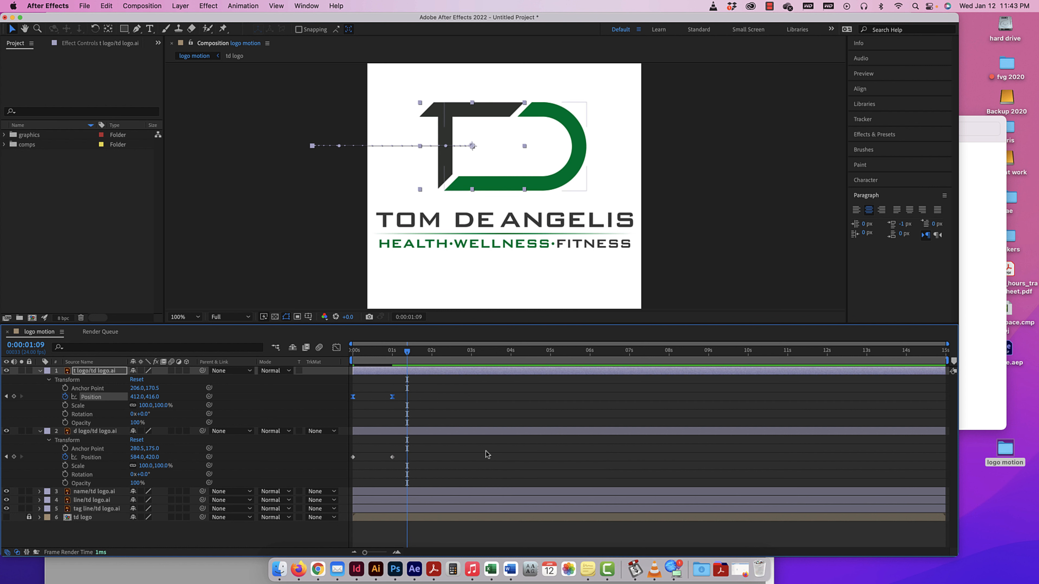
left_click_drag(400, 393, 350, 404)
left_click(450, 411)
left_click(375, 402)
left_click(376, 406)
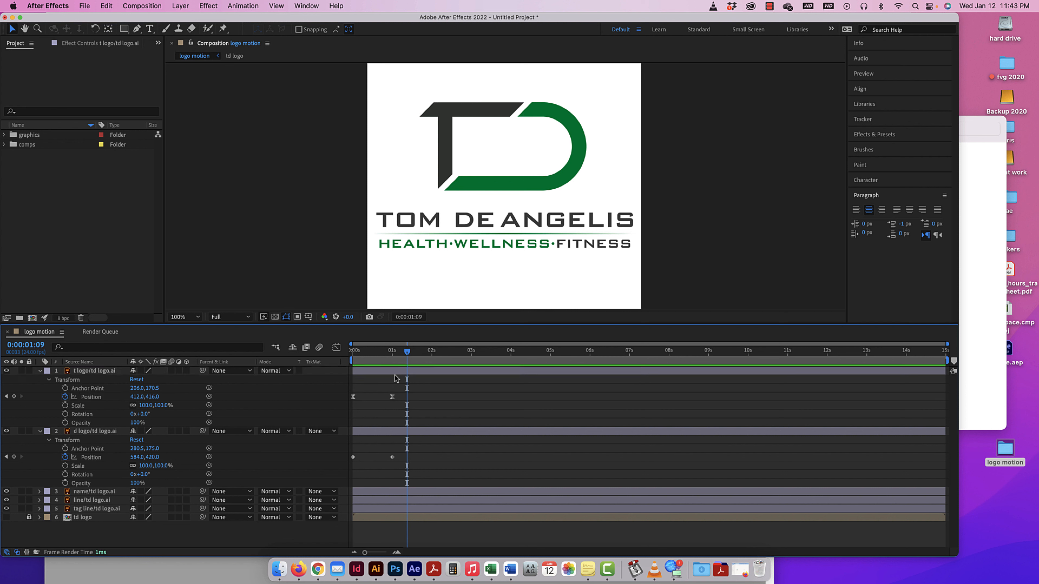
Return to the start and preview the eased T alongside the linear D.
left_click(377, 351)
left_click_drag(365, 354, 314, 354)
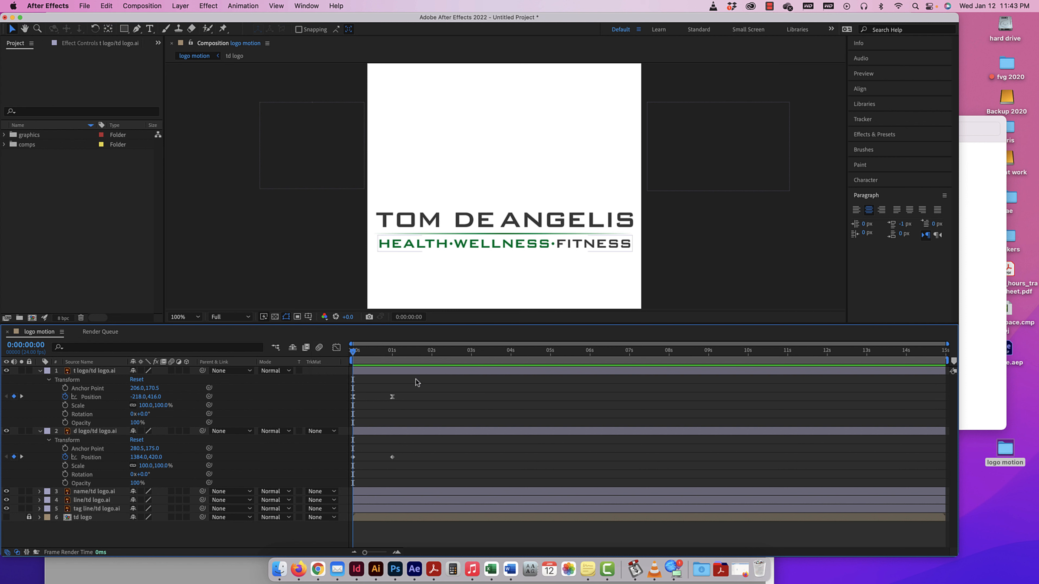
left_click_drag(401, 455, 341, 469)
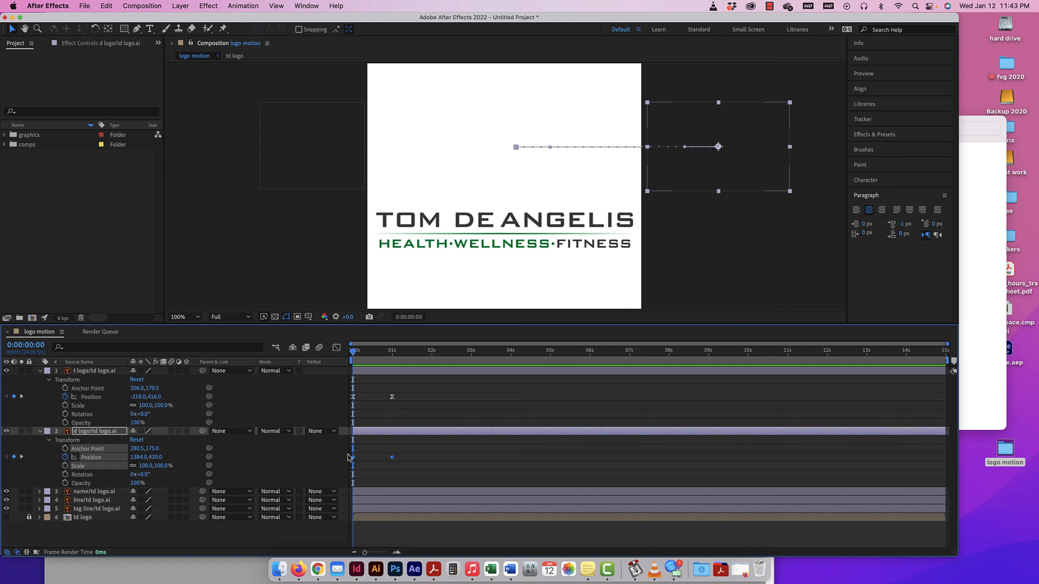
left_click_drag(402, 395, 346, 411)
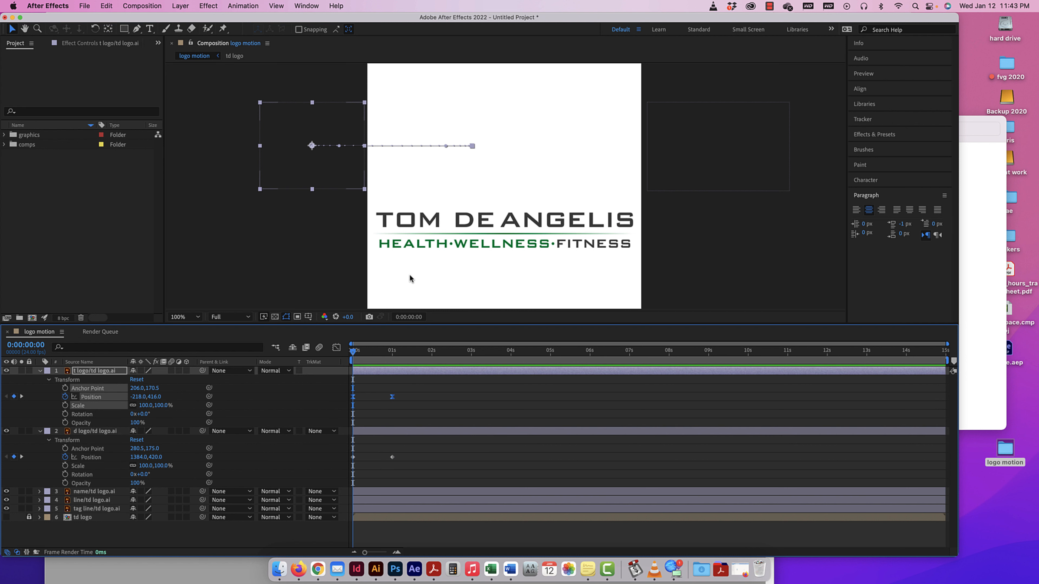
key("space")
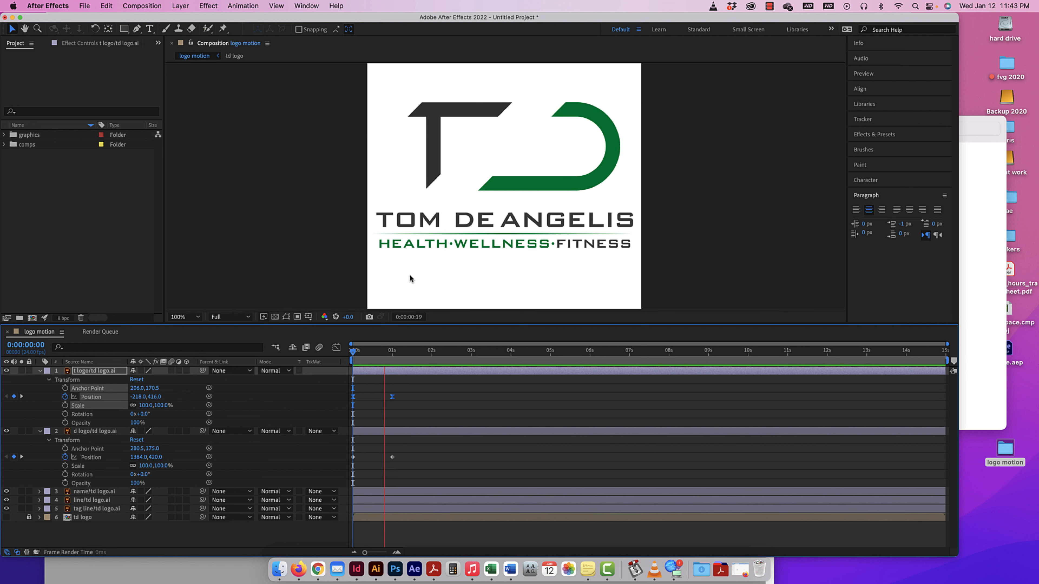
key("space")
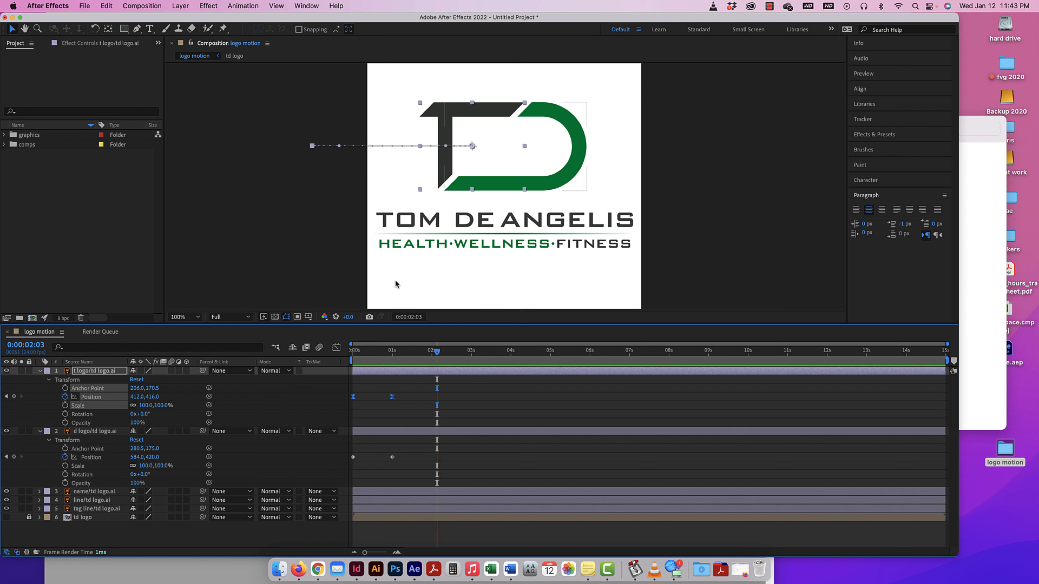
Hide the d logo layer, move both layers' ending Position keyframes to about 2.5 seconds, and preview the T's slide from the start.
left_click(6, 431)
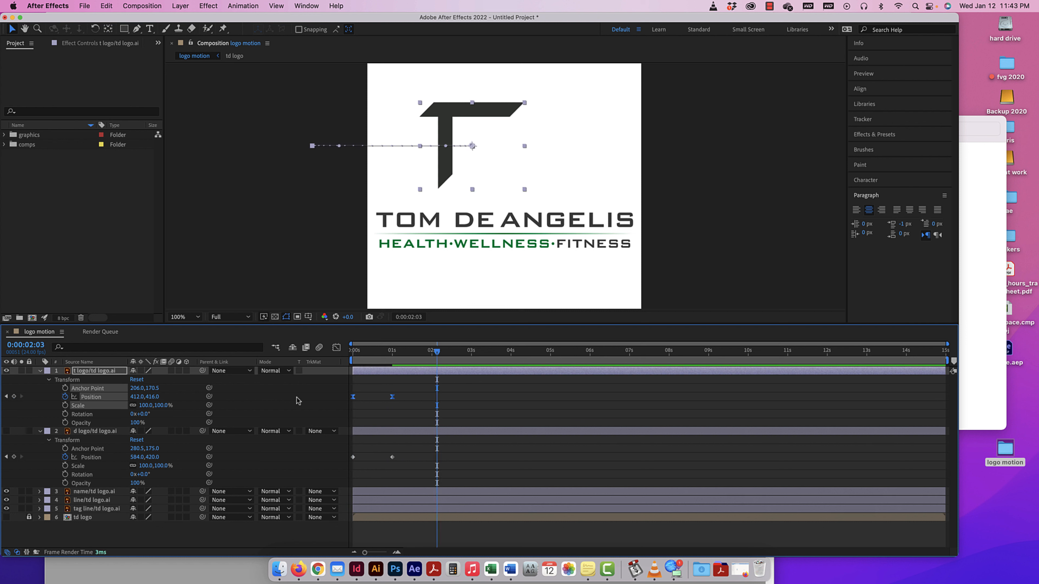
left_click_drag(406, 388, 380, 465)
left_click_drag(392, 396, 452, 393)
key("Home")
key("space")
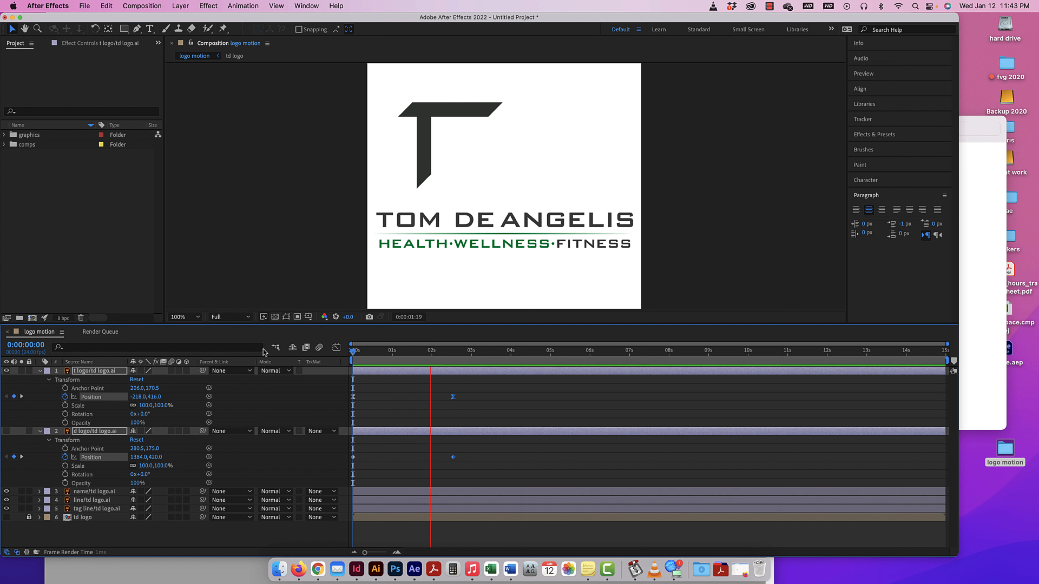
key("space")
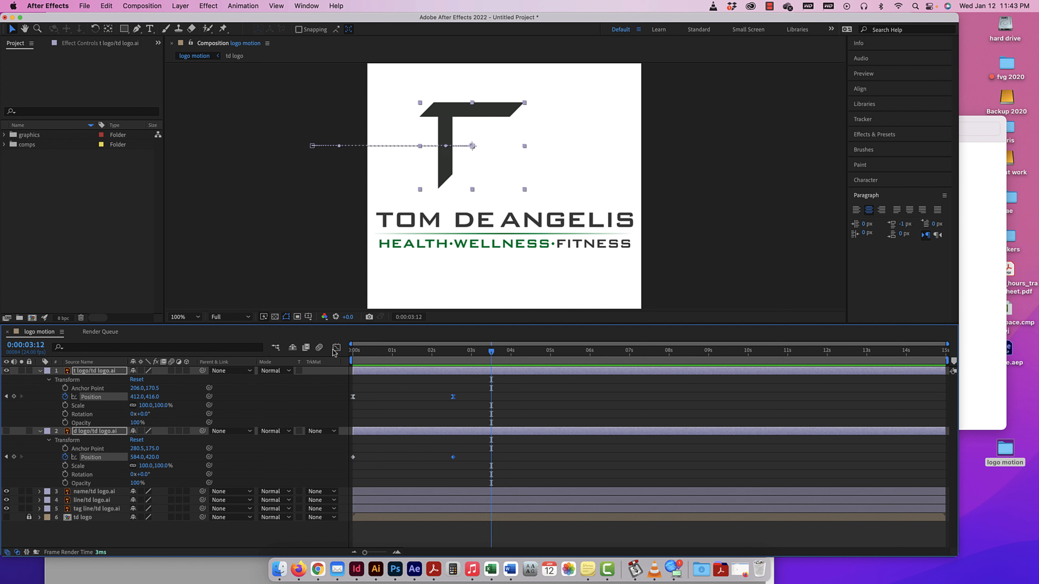
Return to the start of the composition and move both layers' ending Position keyframes back to one second.
left_click_drag(490, 353, 317, 346)
left_click_drag(442, 386, 393, 396)
left_click(407, 397)
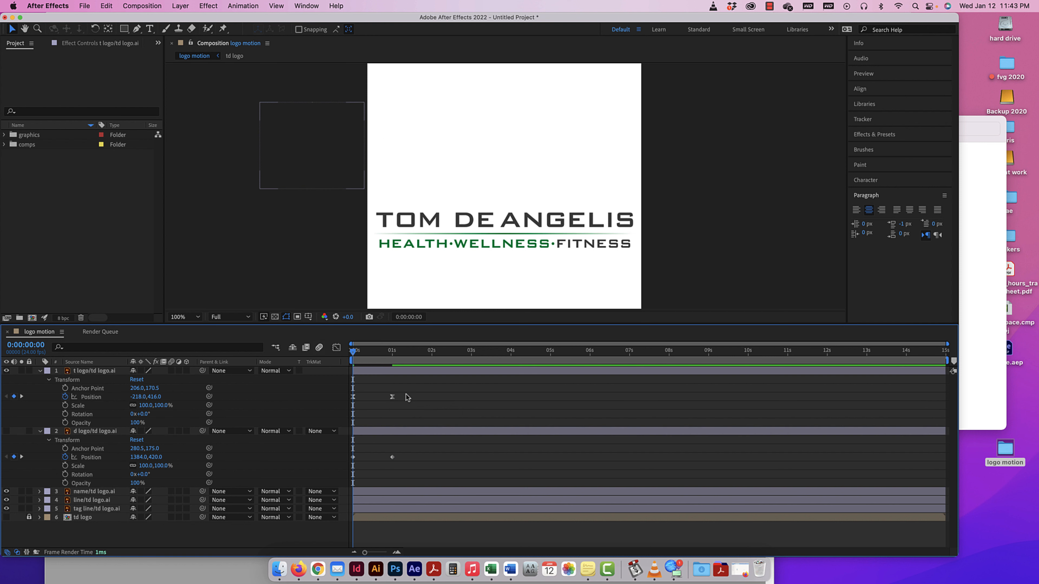
left_click_drag(405, 397, 351, 403)
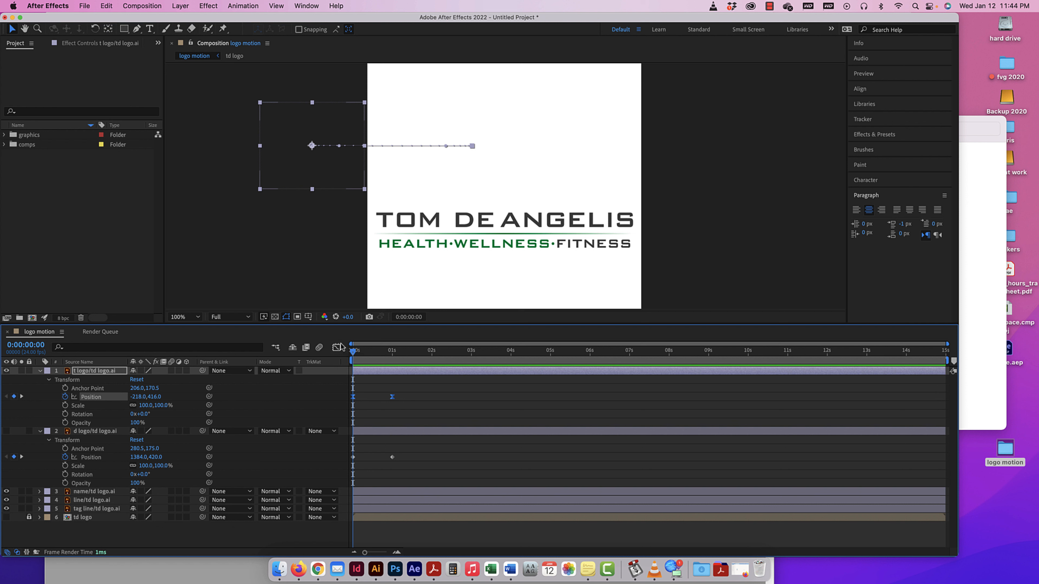
left_click_drag(403, 392, 346, 406)
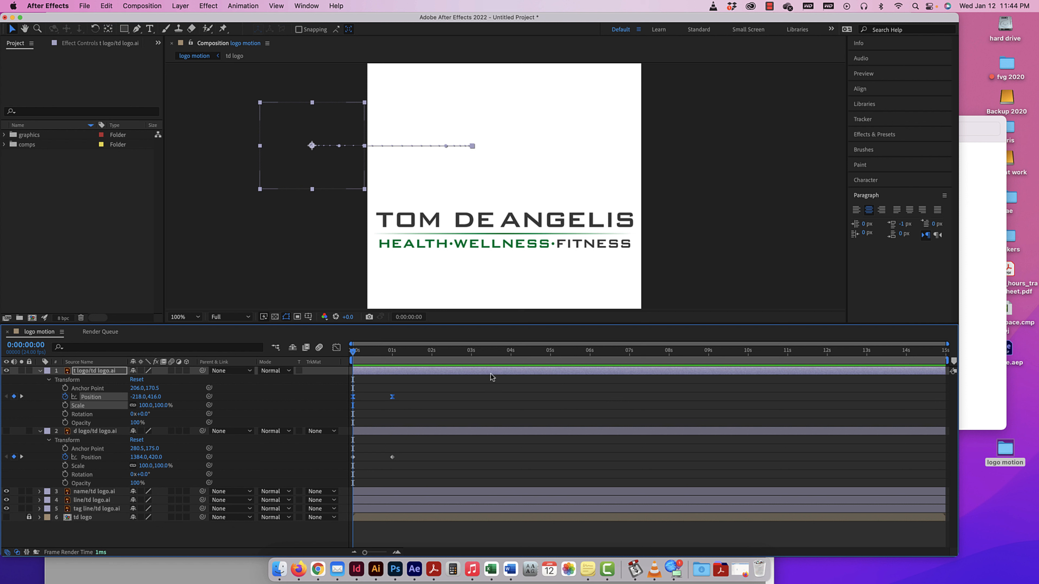
left_click(336, 348)
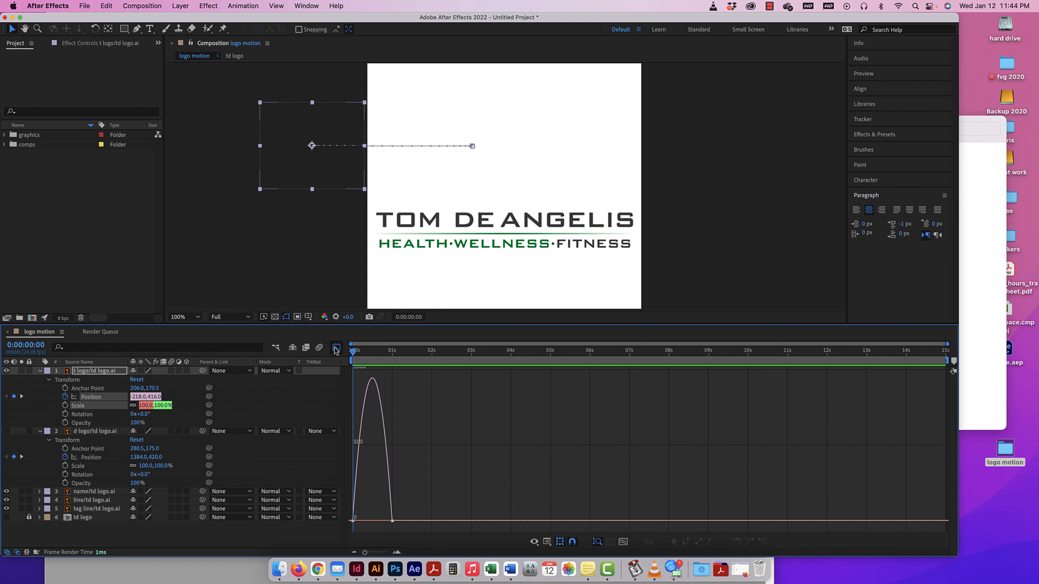
left_click(336, 348)
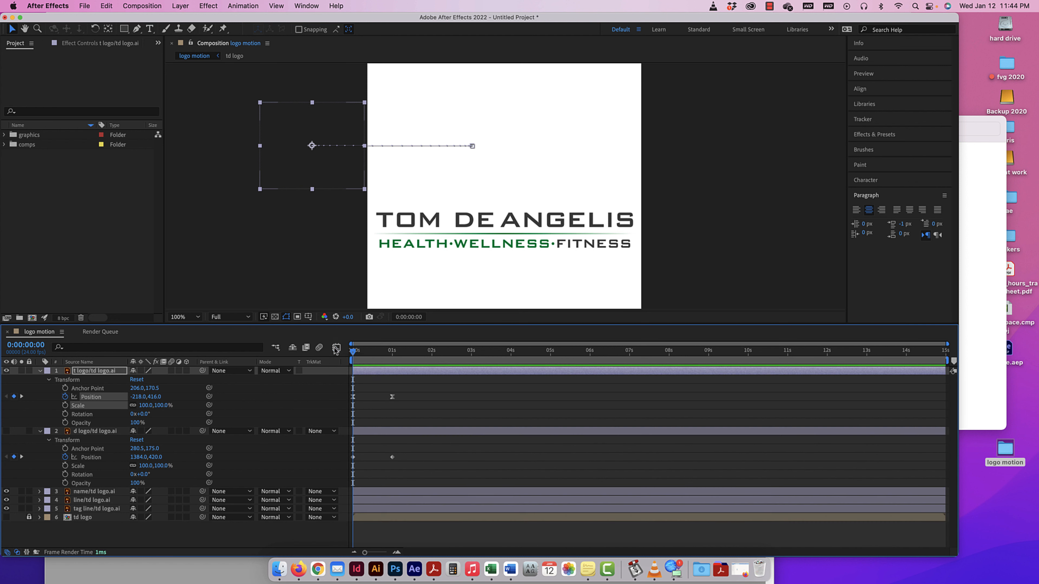
left_click(335, 348)
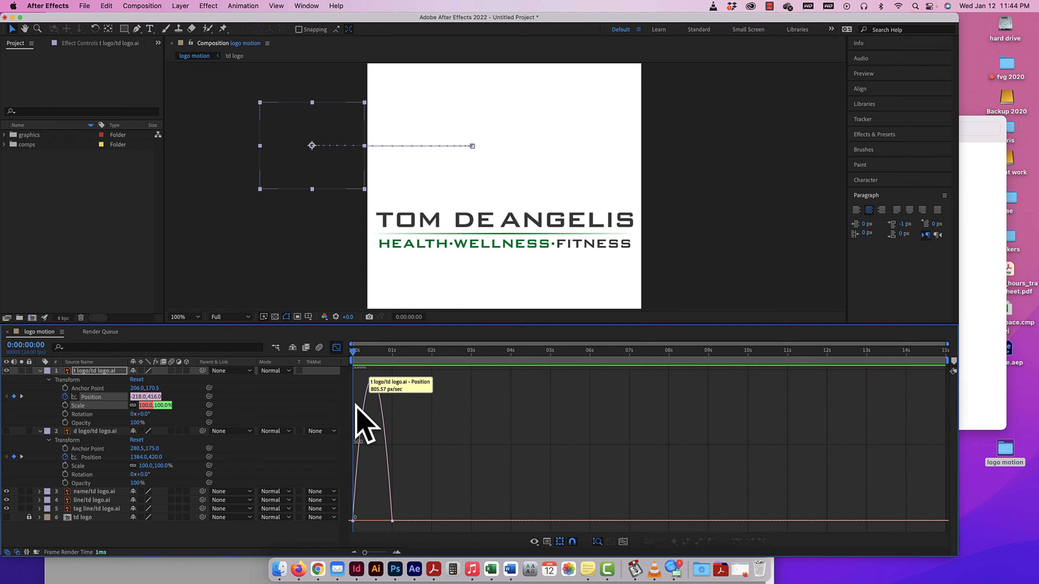
left_click(337, 348)
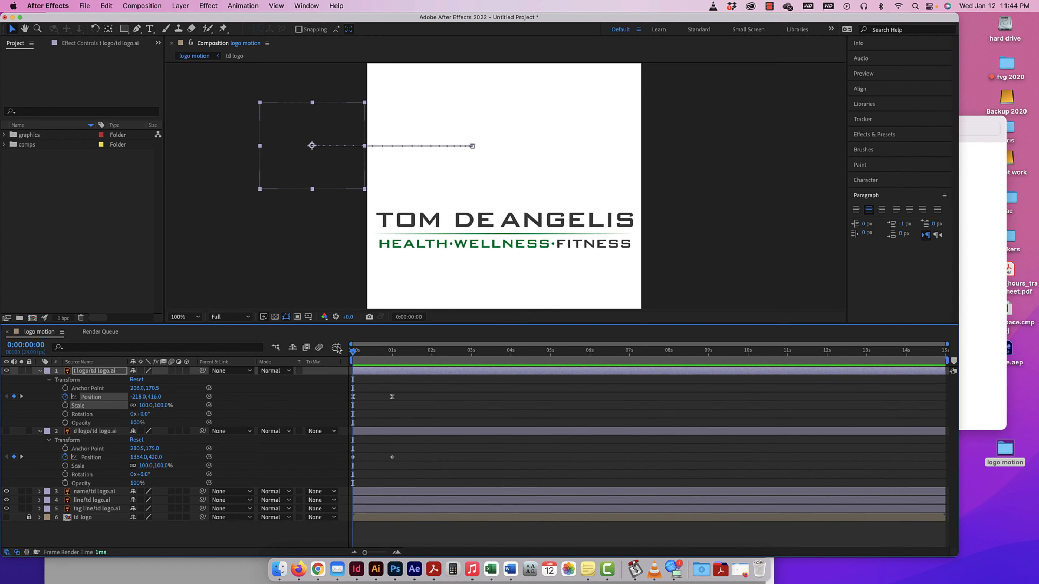
Select only the t logo layer's Position keyframes and display their curve in the Graph Editor.
left_click_drag(401, 392, 346, 409)
left_click(336, 348)
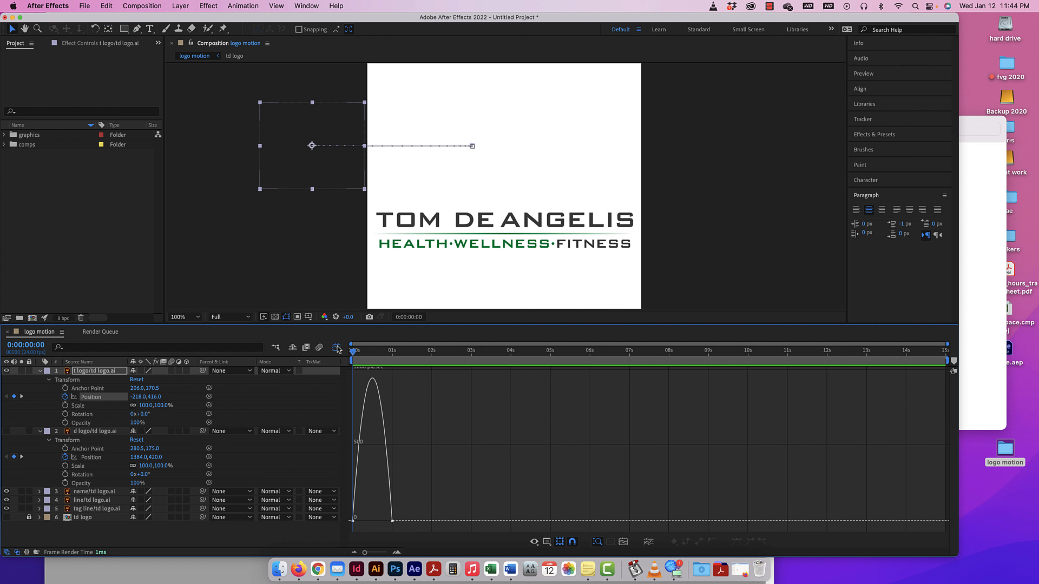
left_click(336, 348)
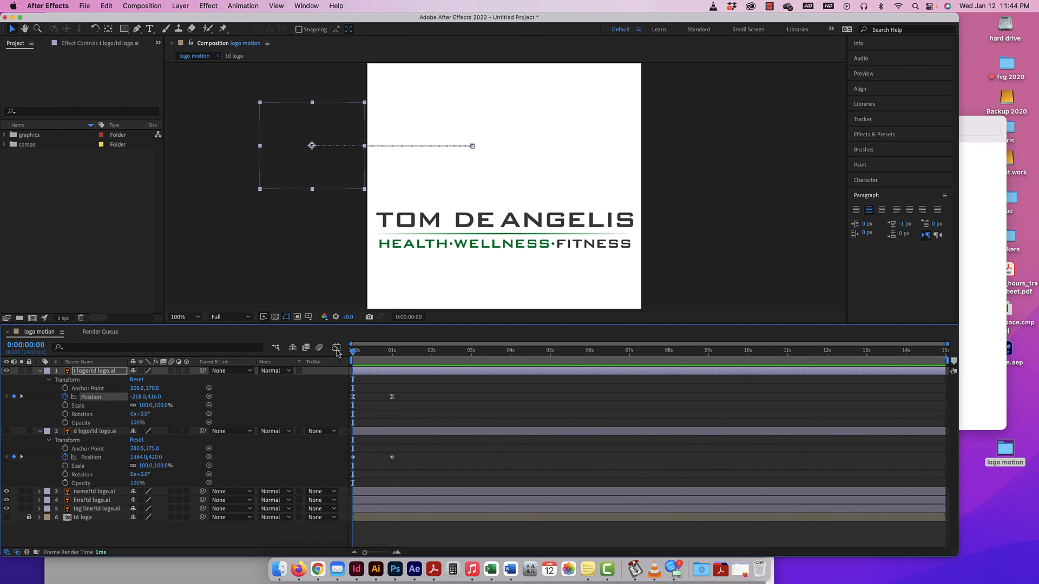
left_click(337, 348)
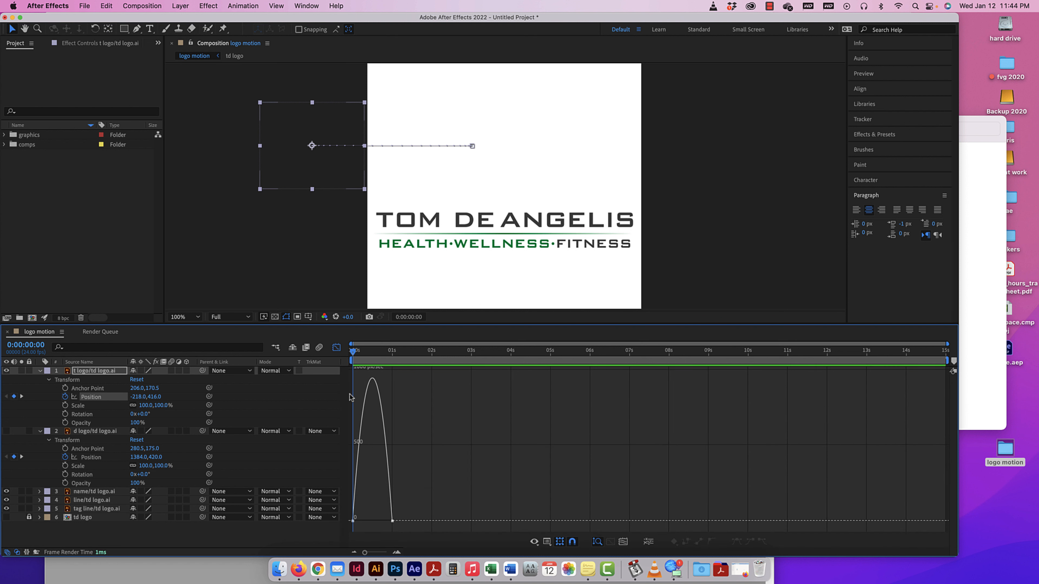
Set the graph type to Edit Speed Graph and lengthen the T's ending keyframe influence handle toward the start for a slower deceleration.
left_click(392, 521)
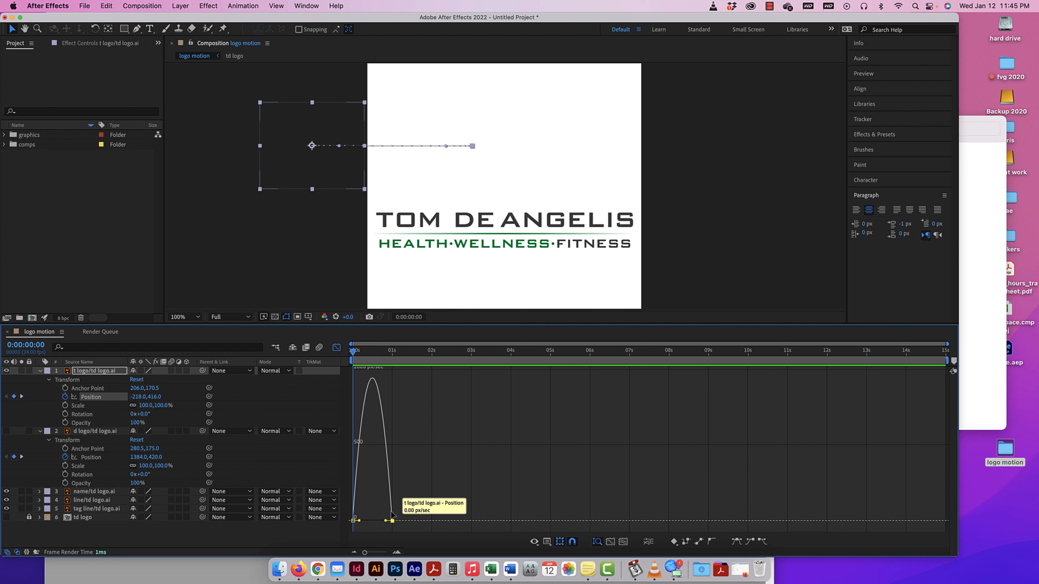
left_click(535, 541)
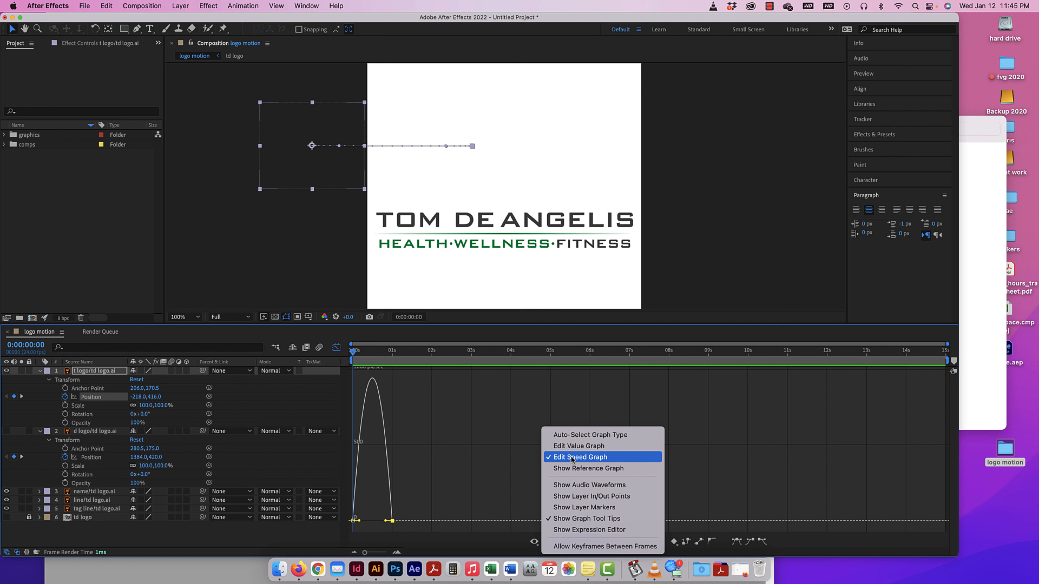
left_click(572, 457)
left_click(535, 541)
left_click(567, 459)
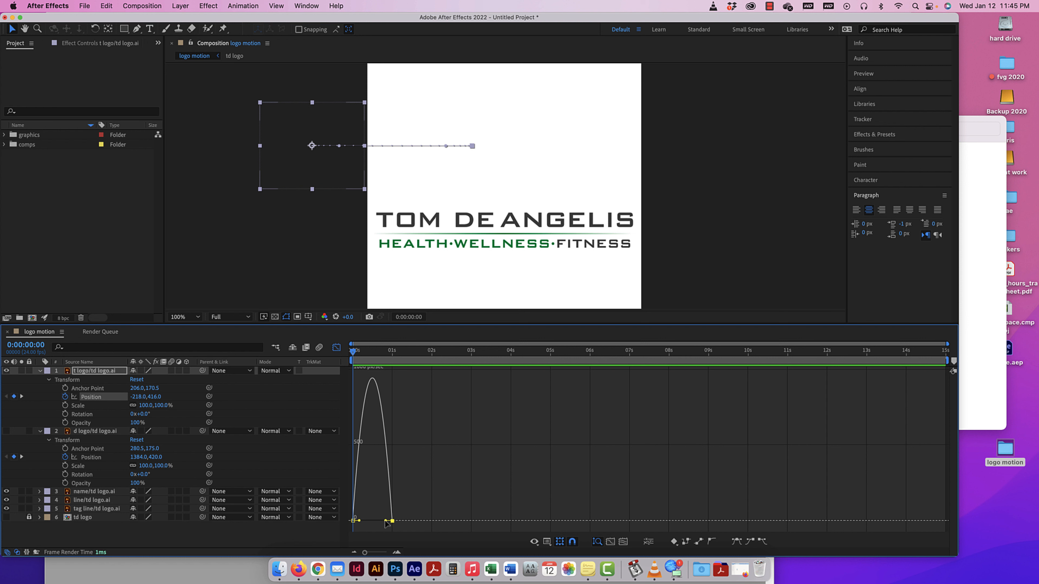
left_click_drag(387, 525, 374, 523)
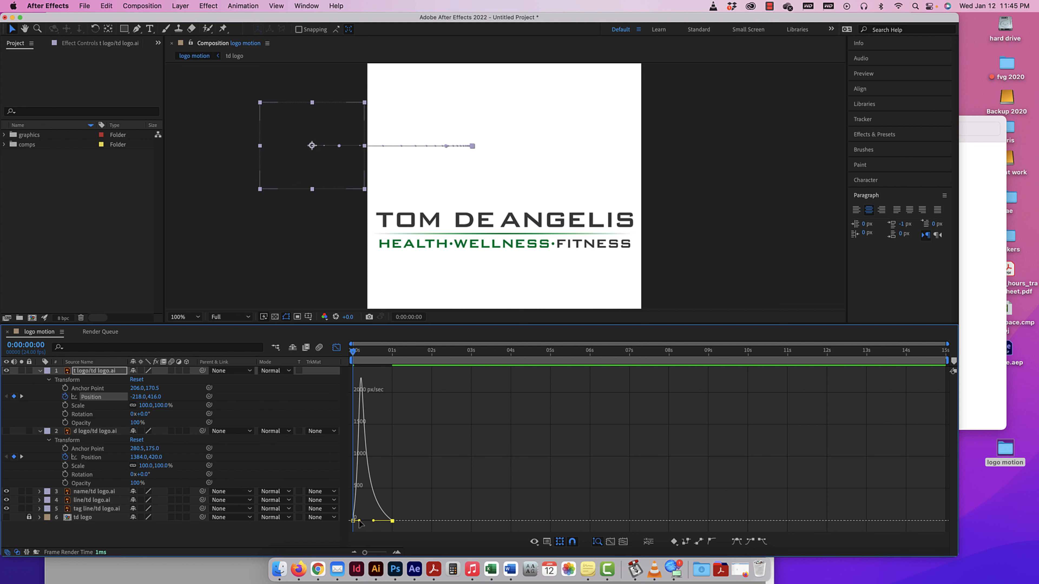
Lengthen the T's starting Position influence handle to about the middle of the move, preview the slide, and return to the start.
left_click_drag(360, 523, 373, 524)
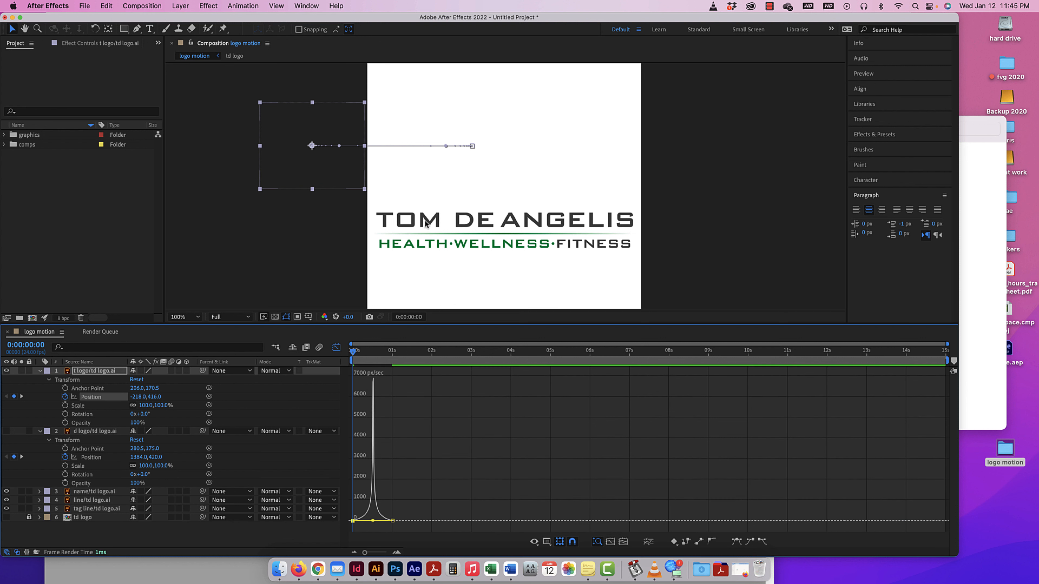
key("space")
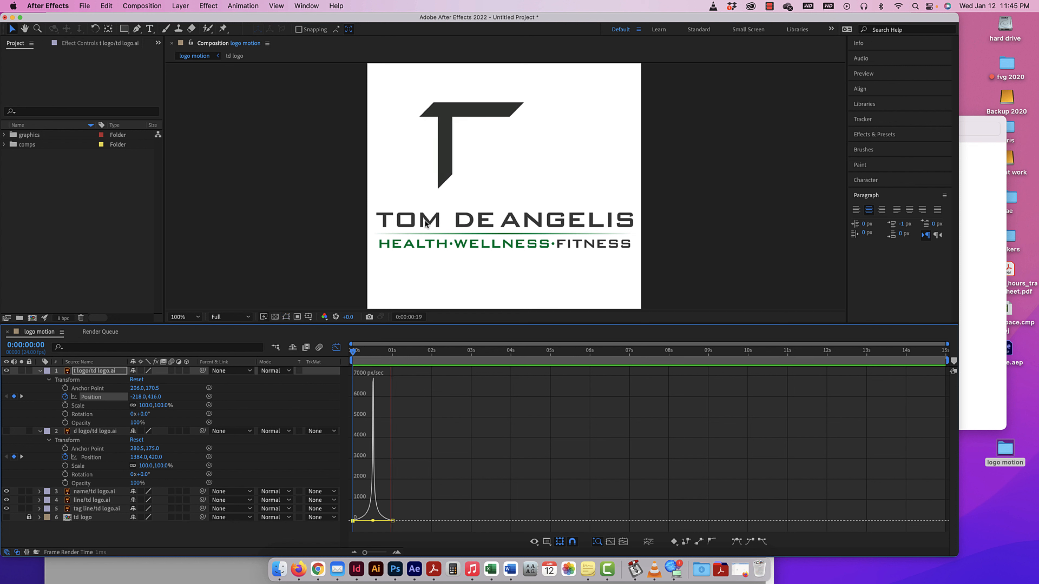
key("space")
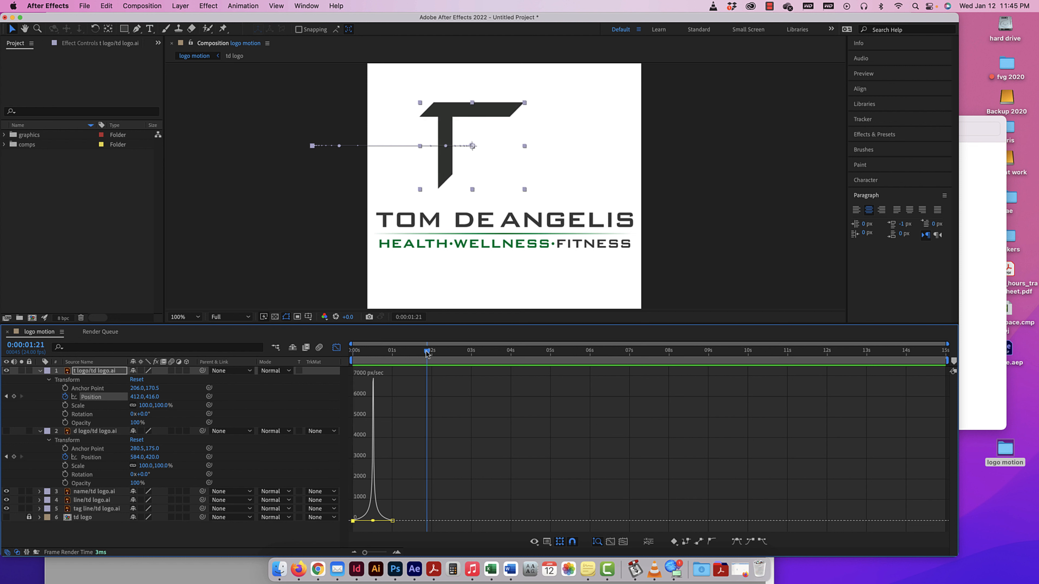
left_click_drag(427, 352, 323, 352)
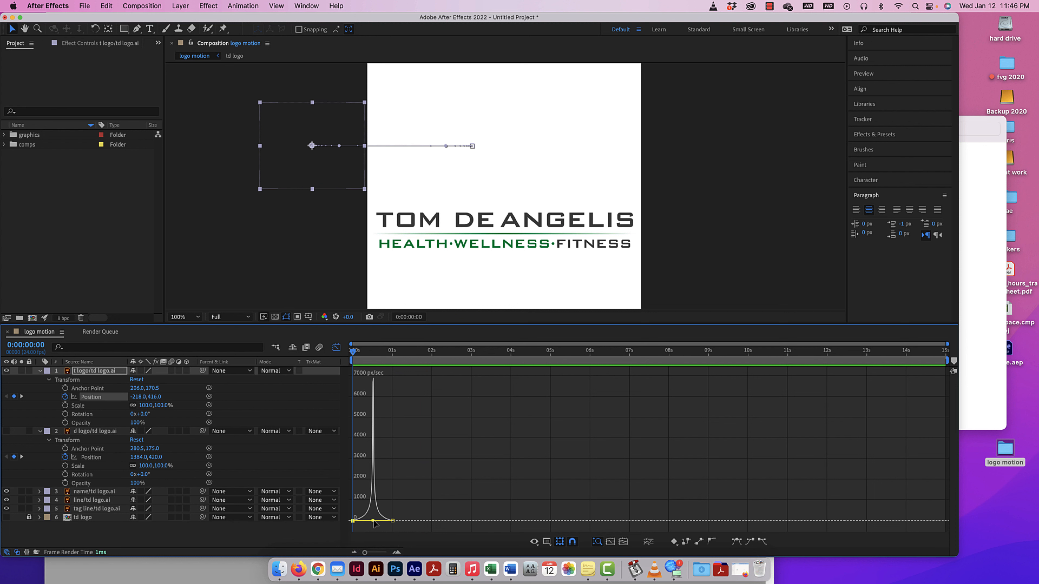
Shorten both of the T's influence handles for a gentler speed peak and preview the slide again.
left_click_drag(374, 524, 368, 523)
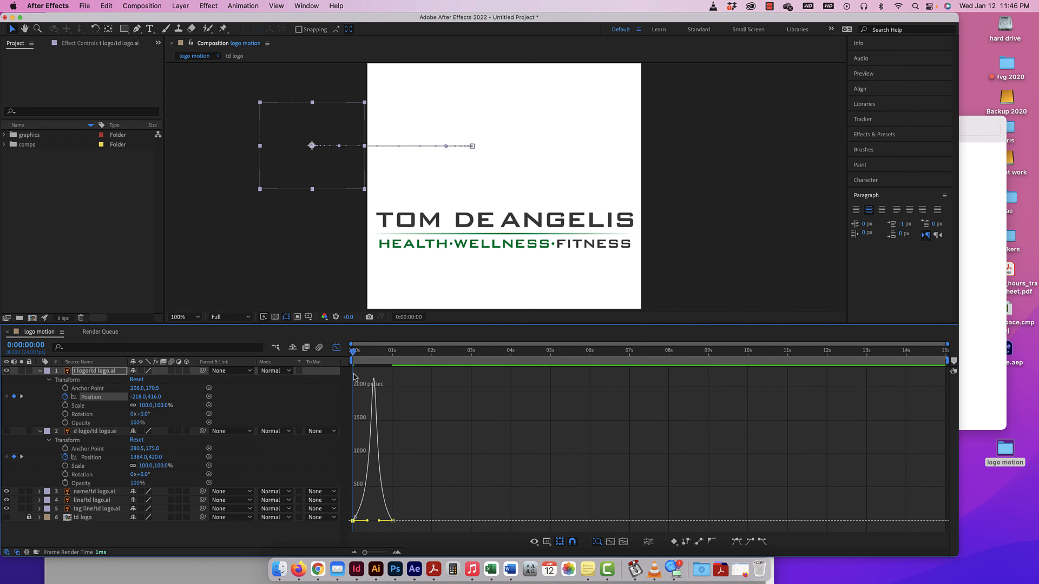
key("space")
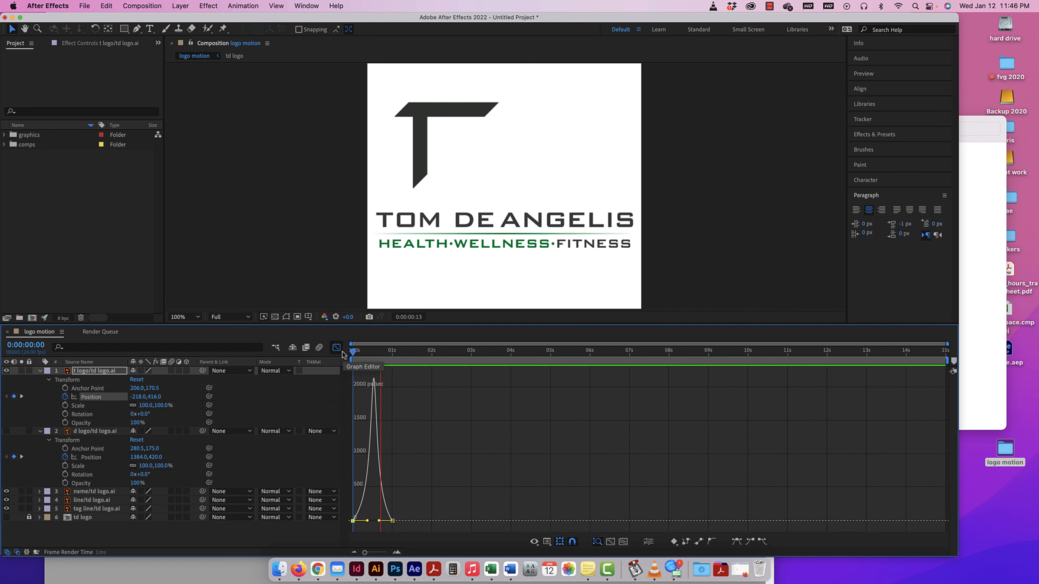
key("space")
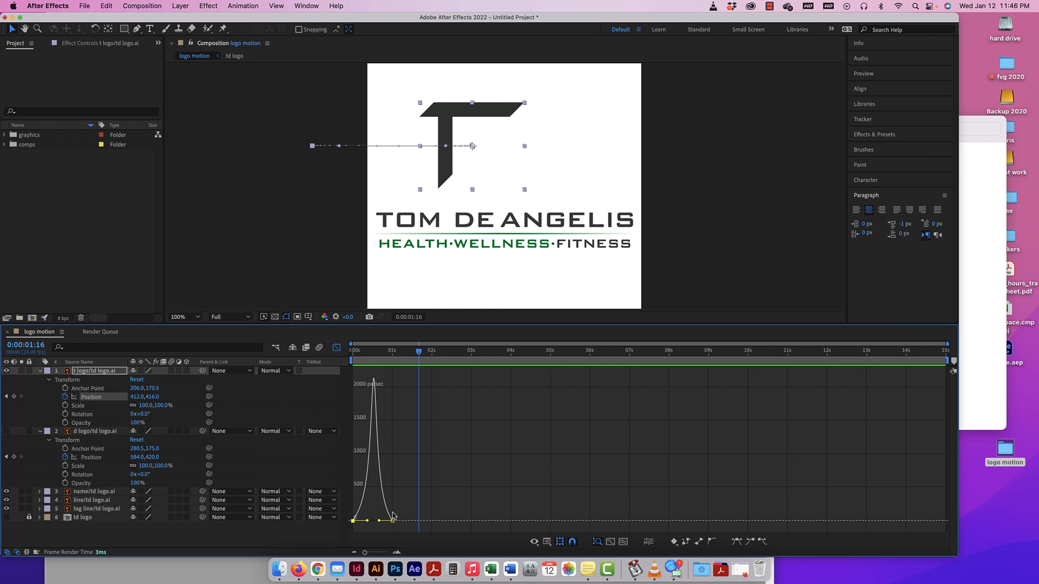
Switch the T's Position curve to Edit Value Graph.
left_click(547, 542)
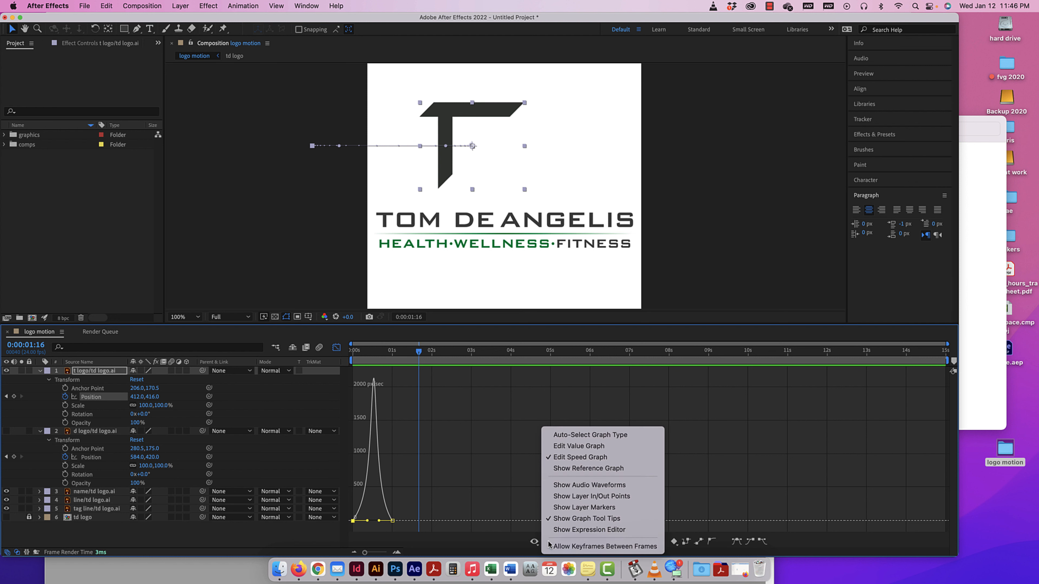
left_click(548, 544)
left_click(547, 543)
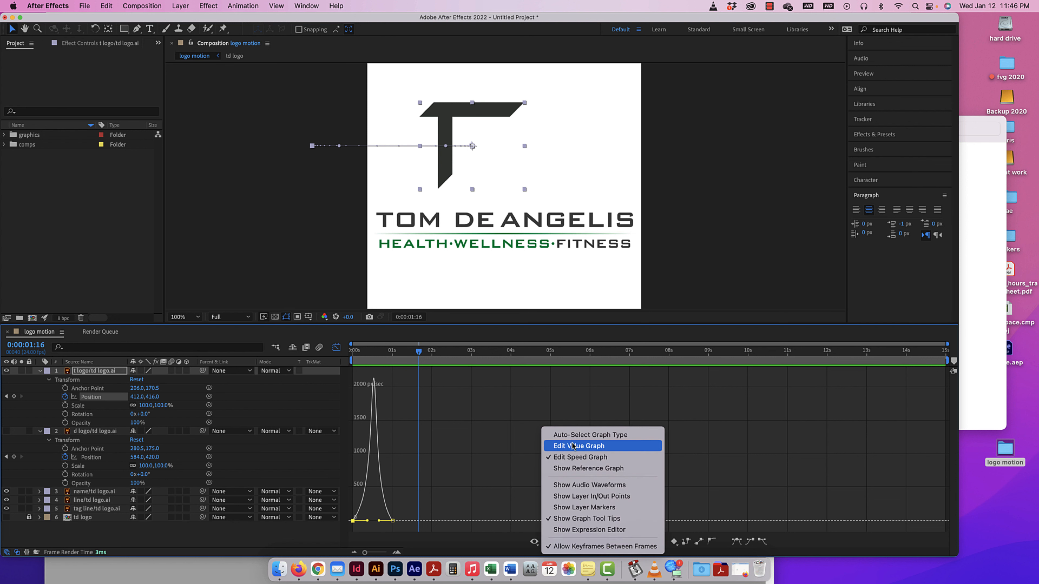
left_click(574, 447)
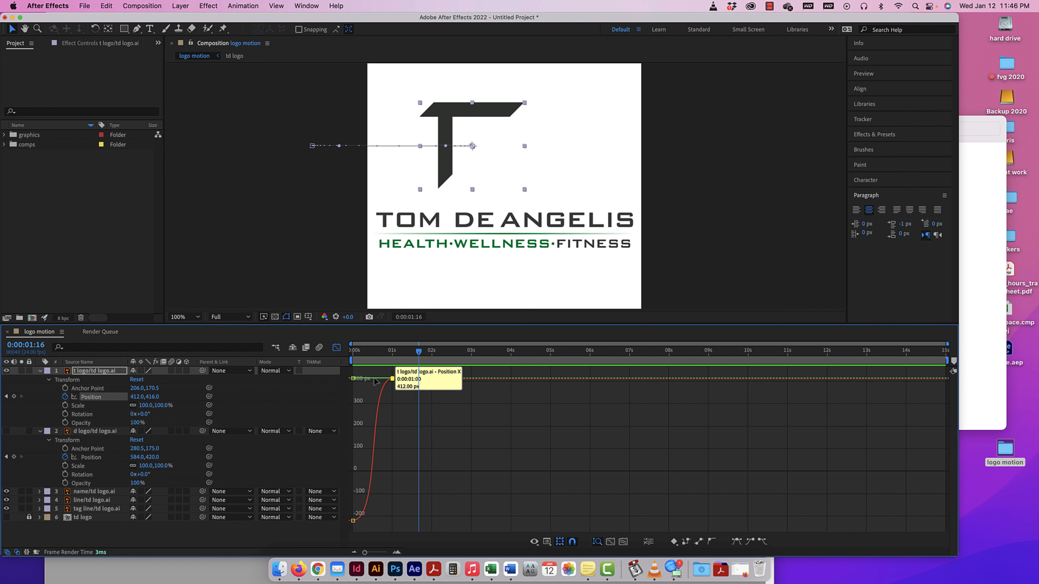
Set the T's starting Y position to 412 px on the value graph, undoing the trial shift of its starting values.
left_click(354, 379)
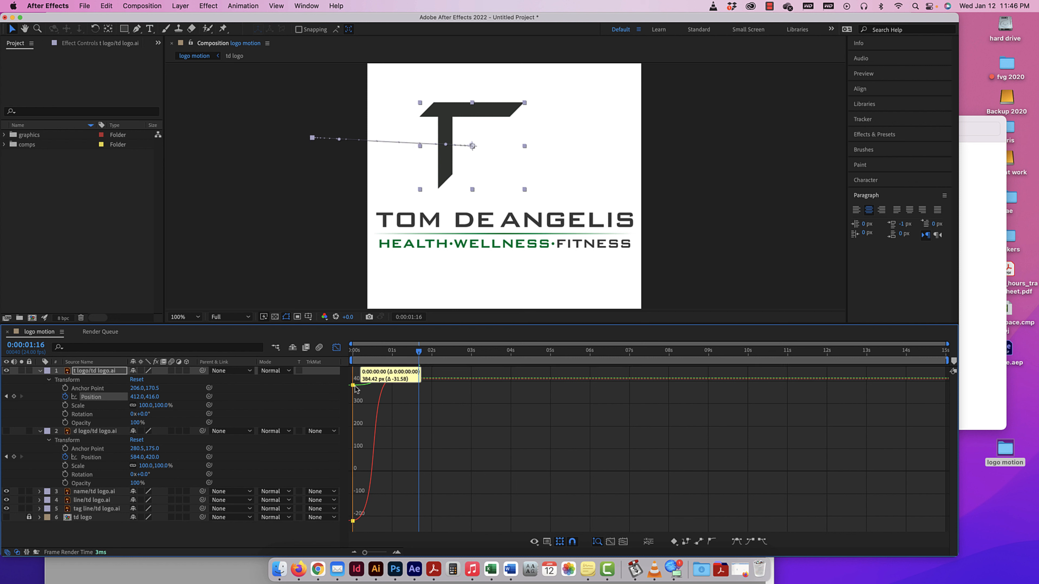
mouse_move(356, 376)
left_mouse_down()
mouse_move(354, 426)
mouse_move(354, 380)
left_mouse_up()
mouse_move(353, 522)
mouse_move(353, 523)
left_mouse_down()
mouse_move(352, 456)
mouse_move(352, 522)
left_mouse_up()
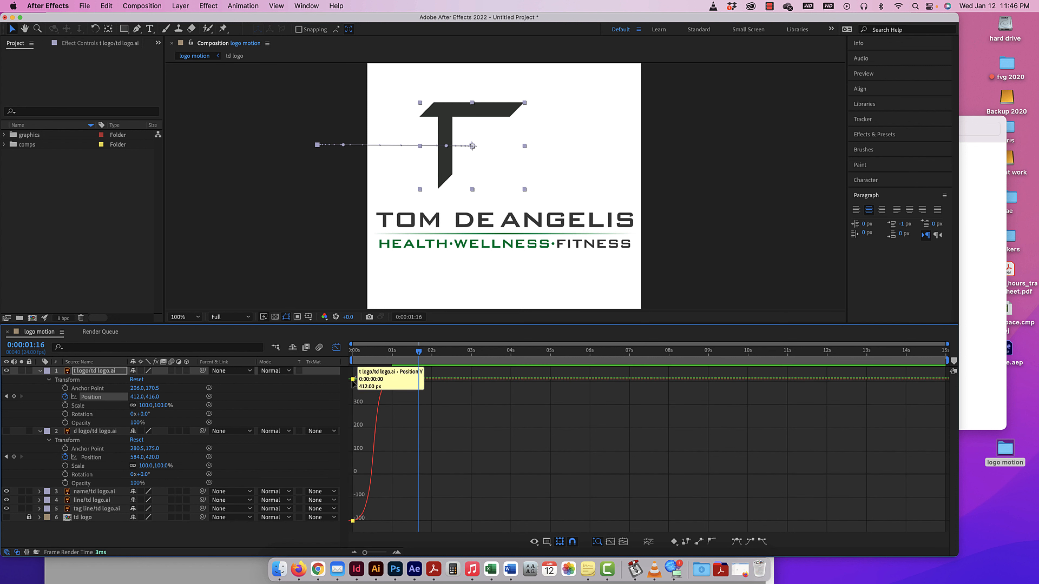
left_click_drag(352, 380, 353, 382)
key("super+z")
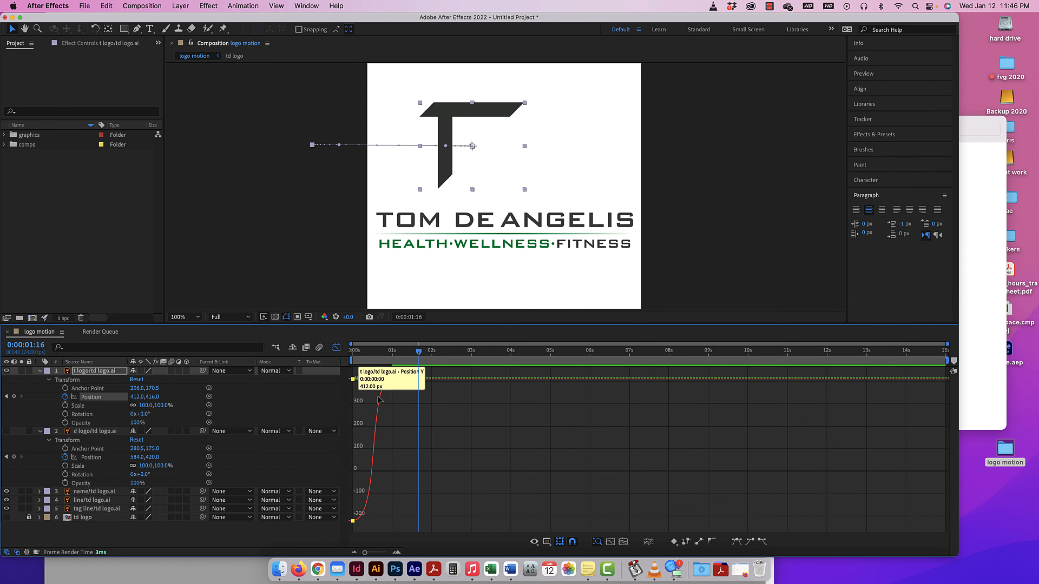
Move the T's ending Position keyframe to 0:00:01:16 and apply Easy Ease to its starting keyframe.
left_click_drag(393, 380, 419, 379)
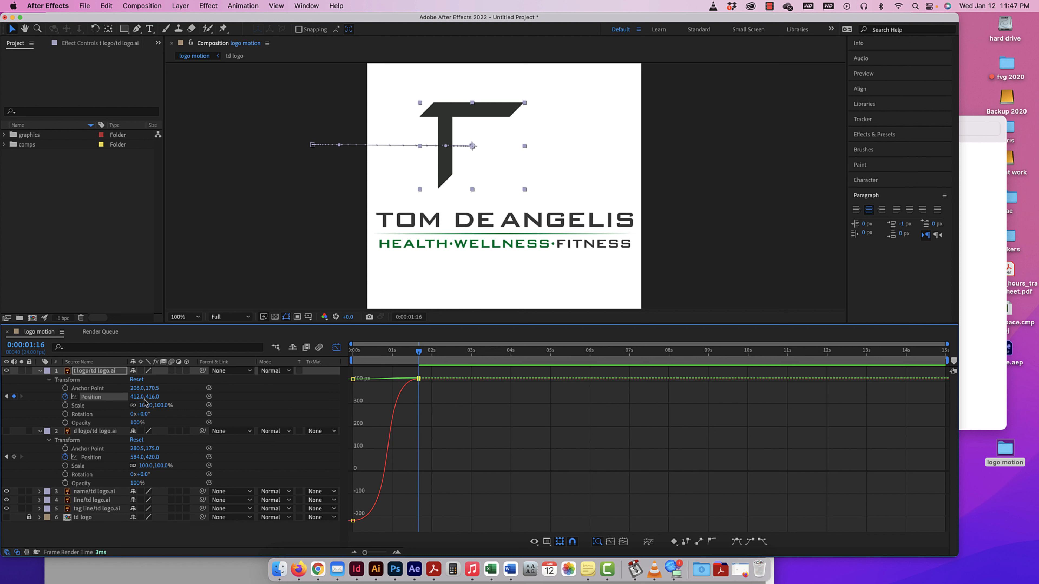
left_click(353, 521)
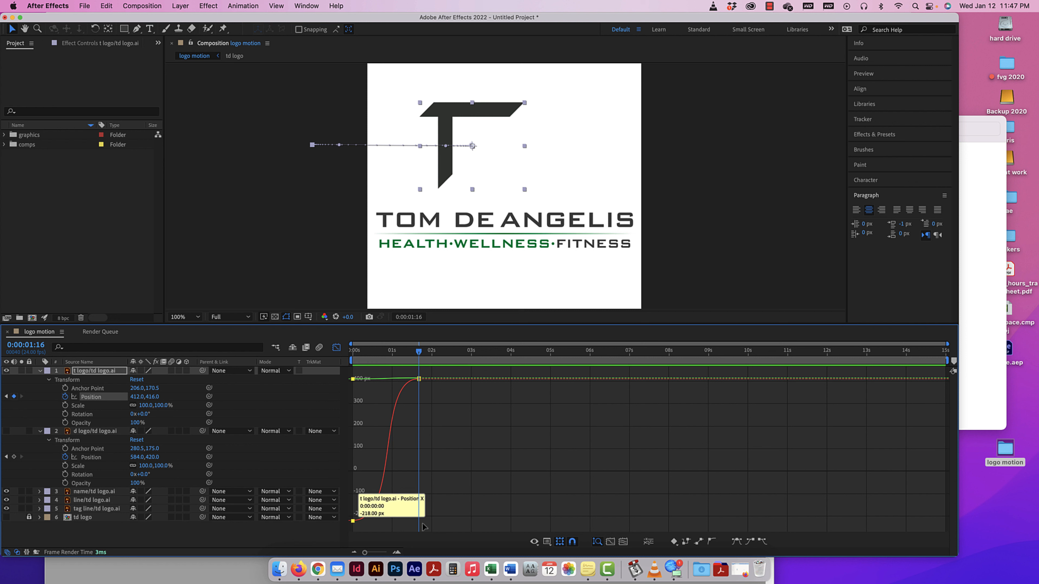
left_click(736, 542)
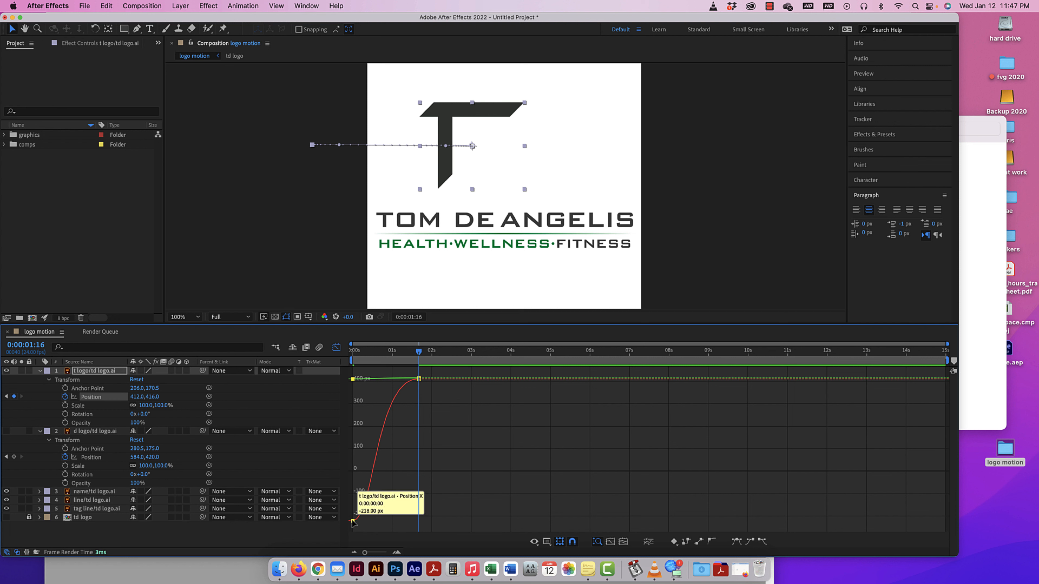
left_click_drag(425, 371, 352, 526)
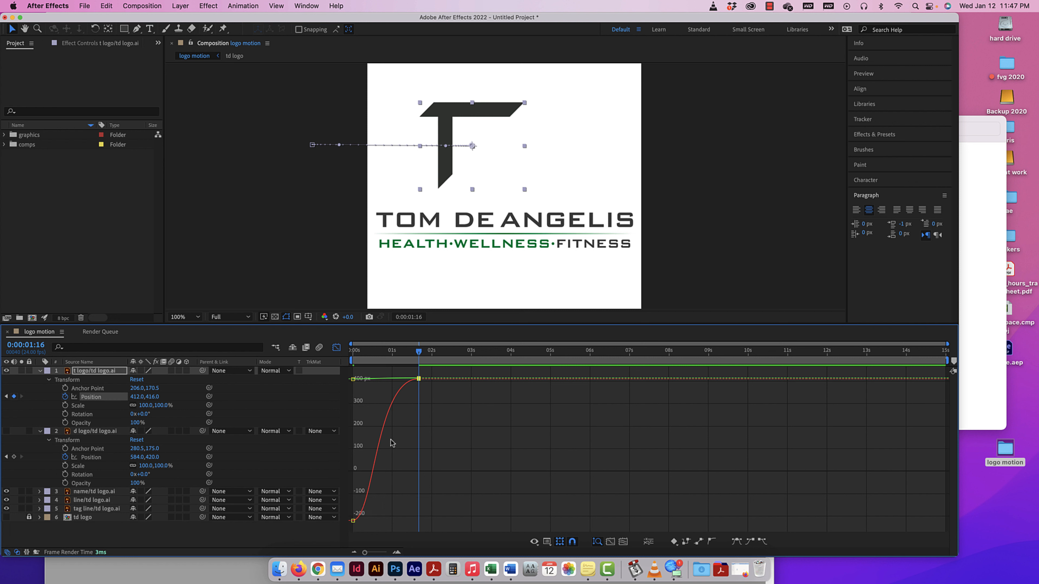
Try moving the T's starting Position keyframe to 0:00:00:10, and undo the keyframe moves.
left_click(353, 521)
left_click_drag(353, 521, 370, 521)
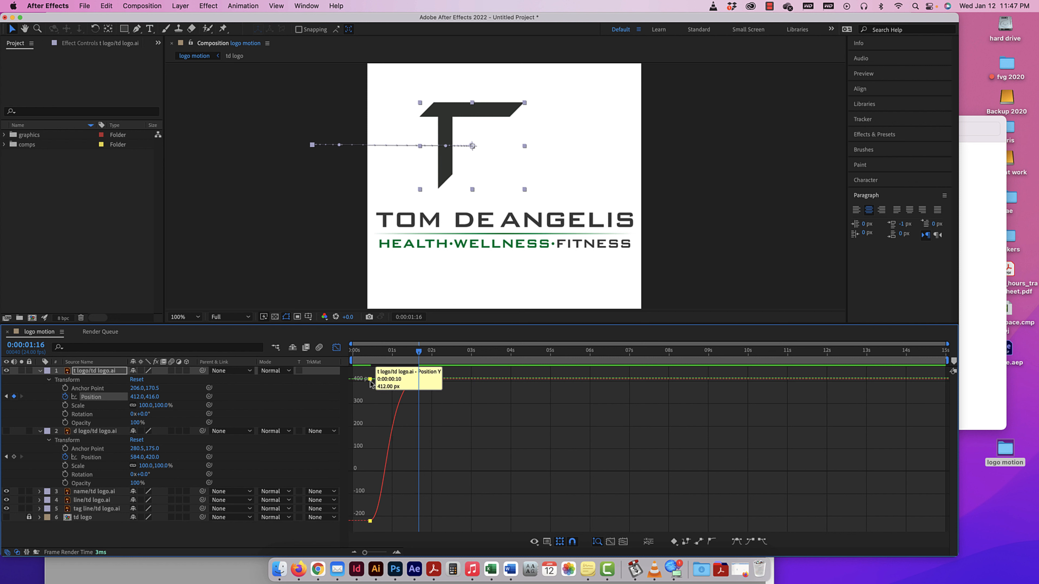
mouse_move(371, 379)
left_mouse_down()
mouse_move(369, 405)
mouse_move(371, 377)
mouse_move(355, 381)
left_mouse_up()
key("super+z")
key("super+z")
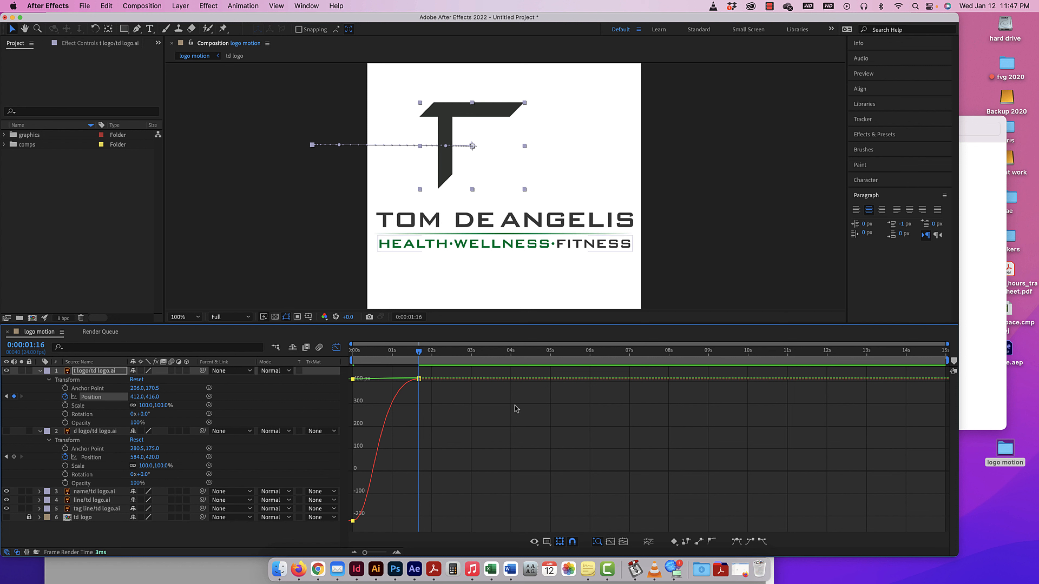
Close the Graph Editor to preview the T's slide from the start, and move its ending Position keyframe back to one second.
left_click(336, 347)
left_click_drag(419, 352, 322, 350)
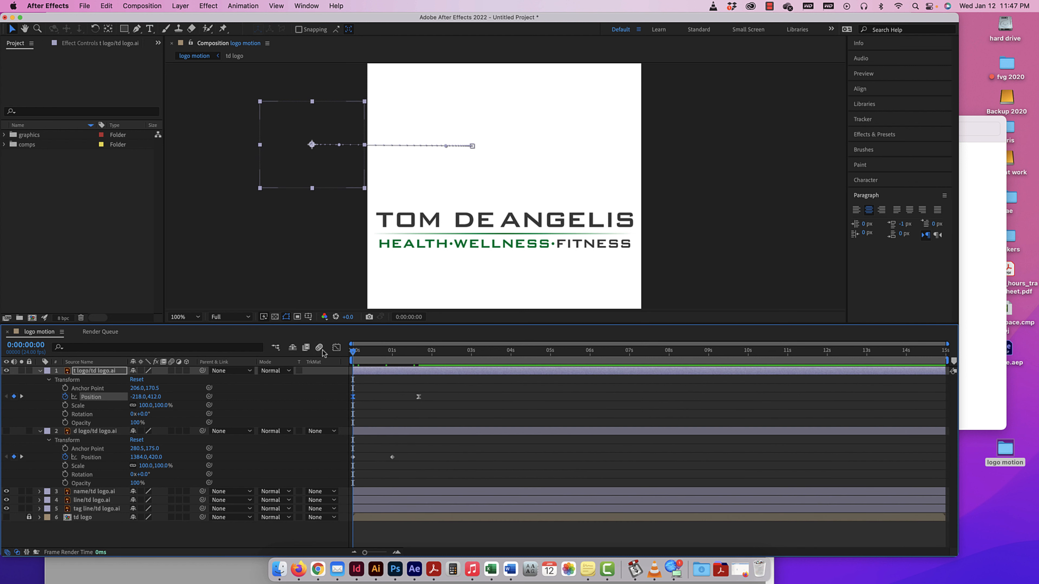
key("space")
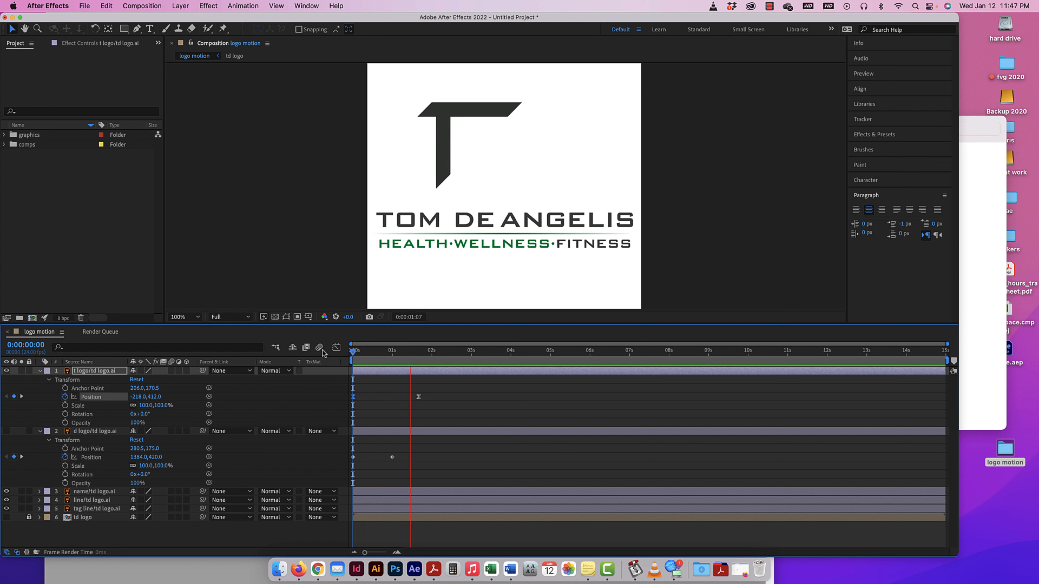
key("space")
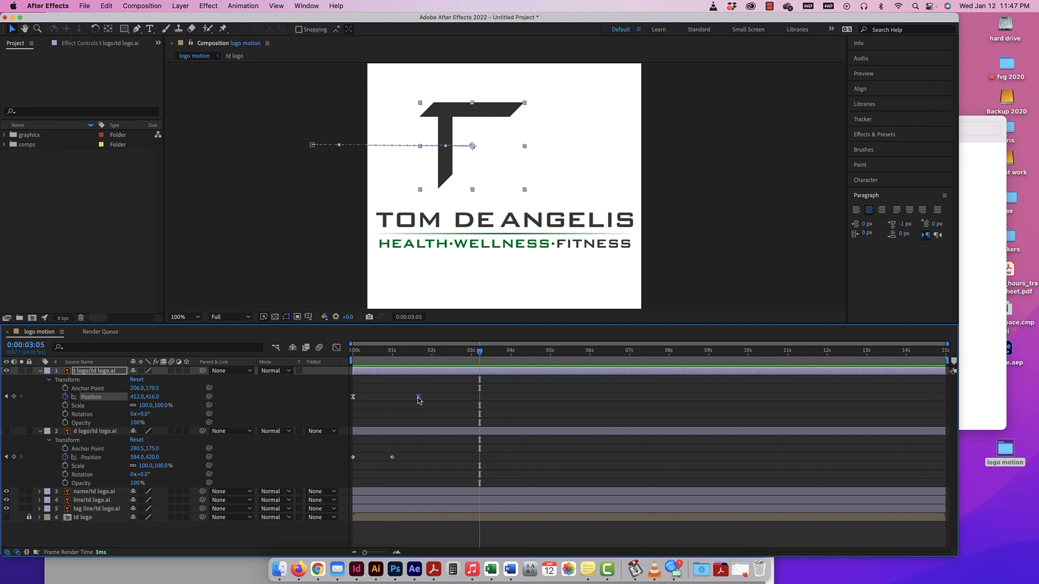
left_click_drag(418, 397, 394, 397)
Select the d logo layer's Position keyframes and display them in the Graph Editor with Edit Speed Graph.
left_click_drag(397, 453, 347, 460)
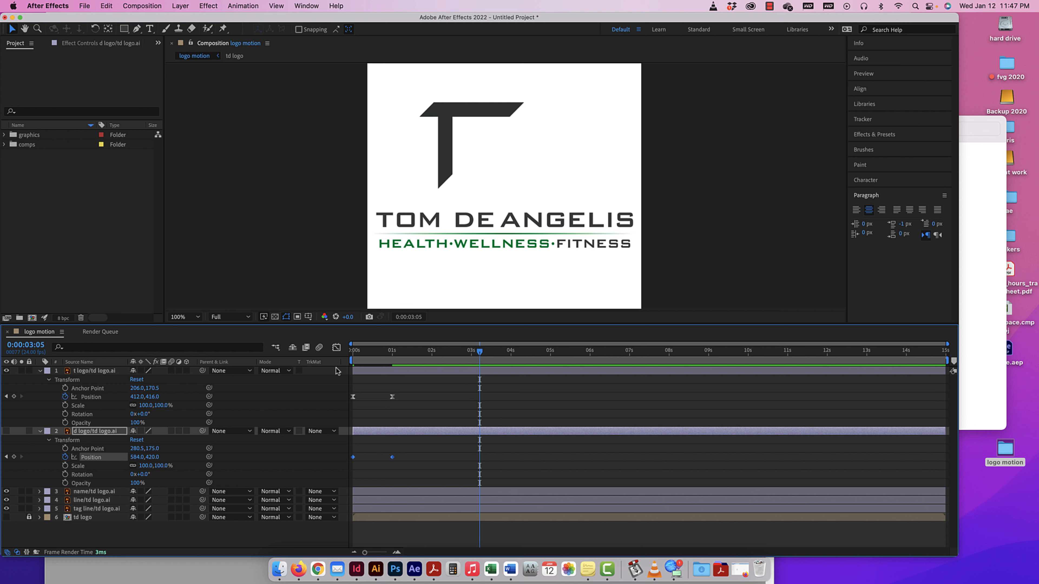
left_click(336, 348)
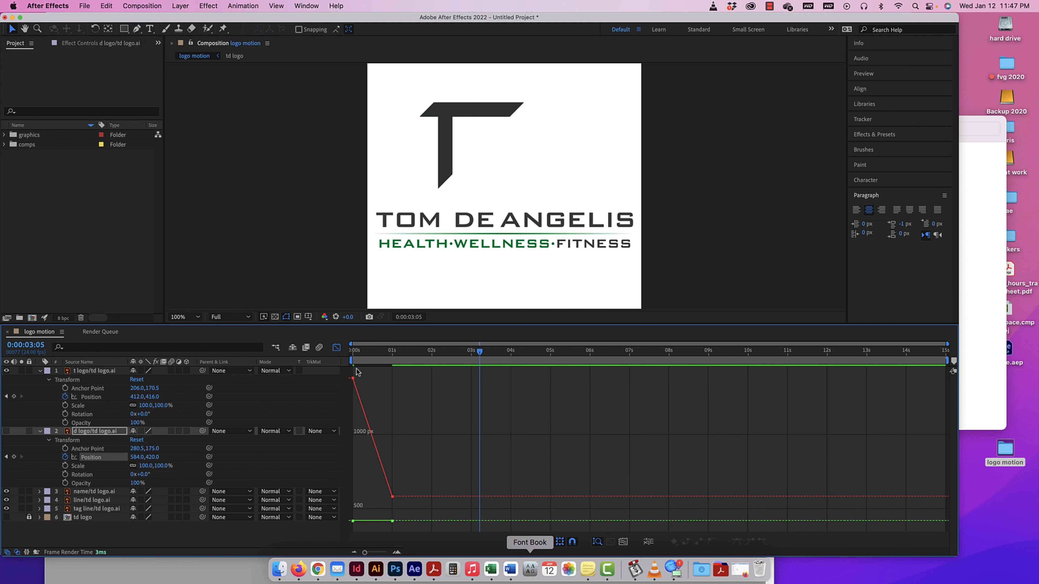
left_click(534, 541)
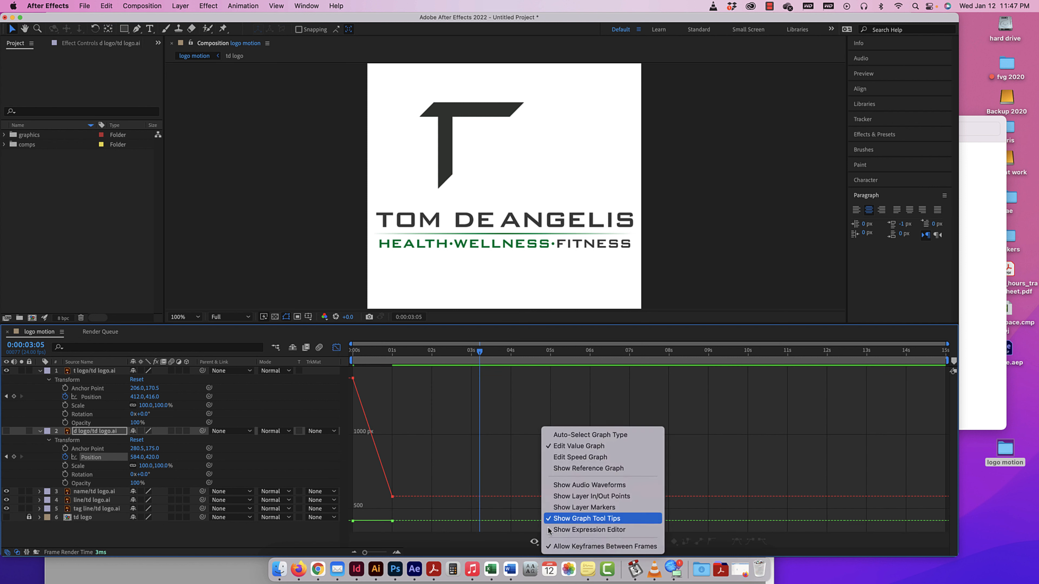
left_click(559, 457)
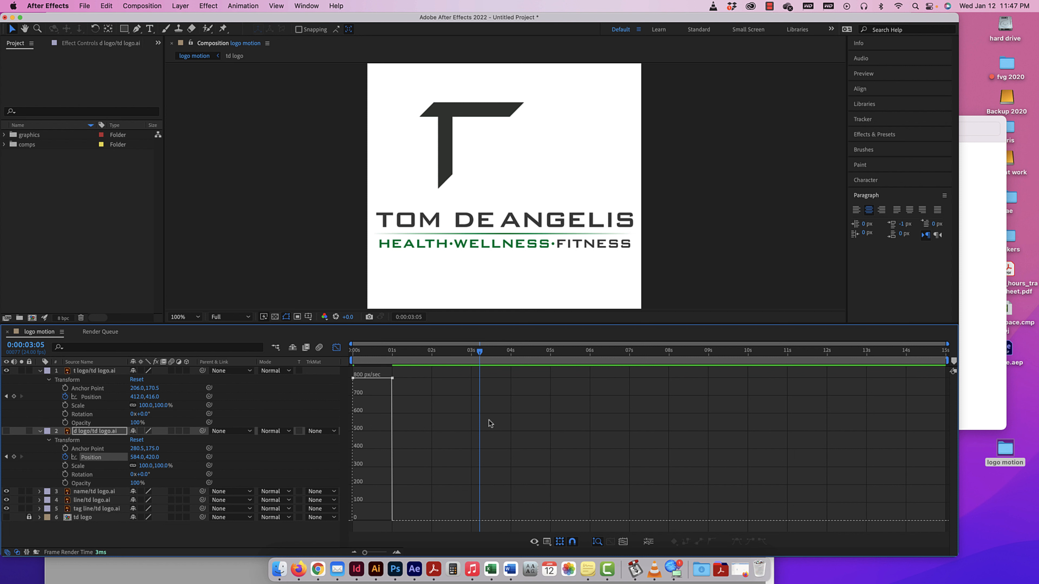
Apply Easy Ease to both d logo Position keyframes and extend their influence handles to about the middle of the move.
left_click_drag(404, 372, 346, 404)
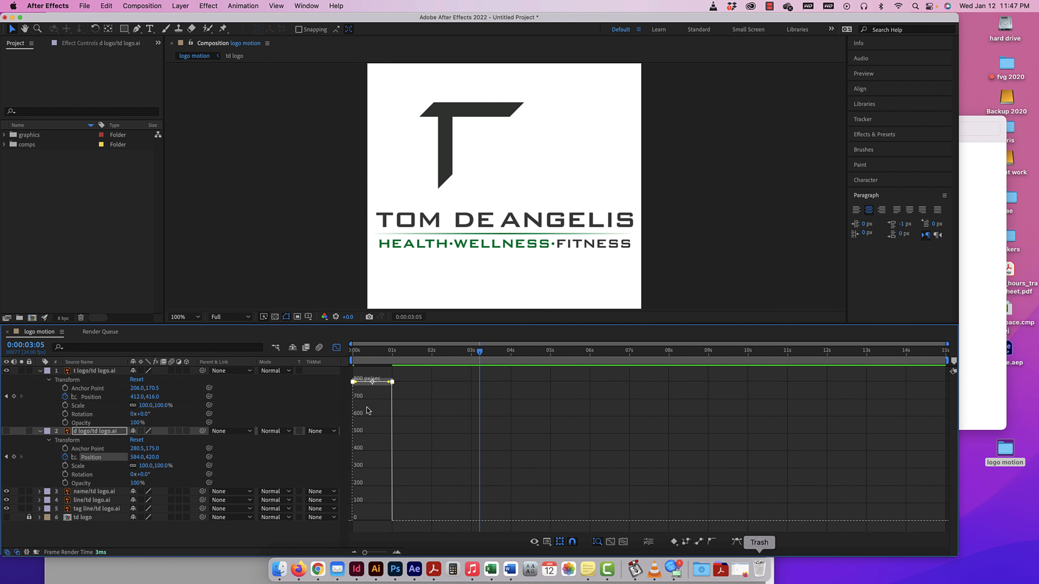
left_click(735, 543)
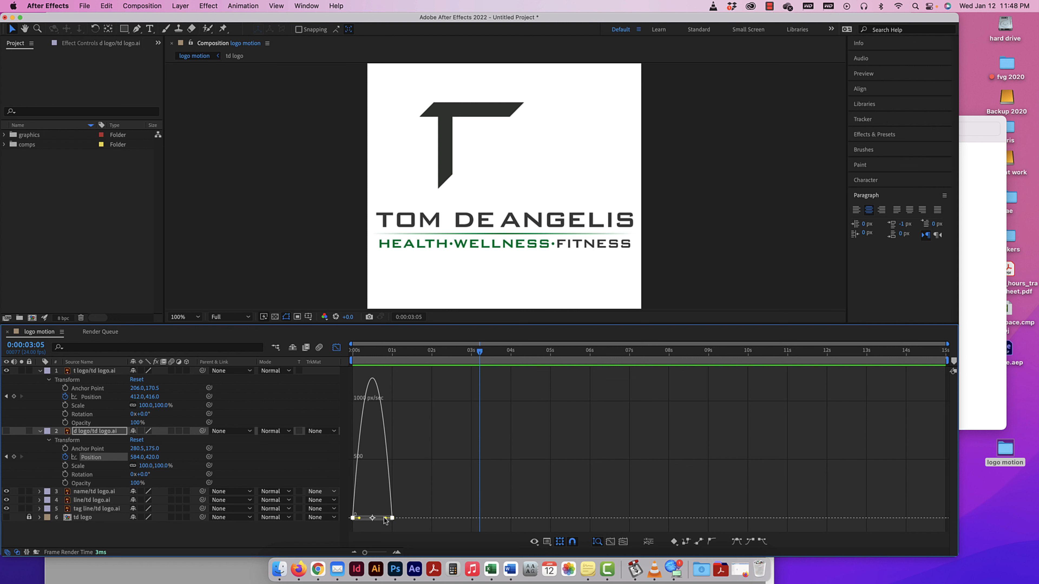
left_click_drag(386, 518, 373, 519)
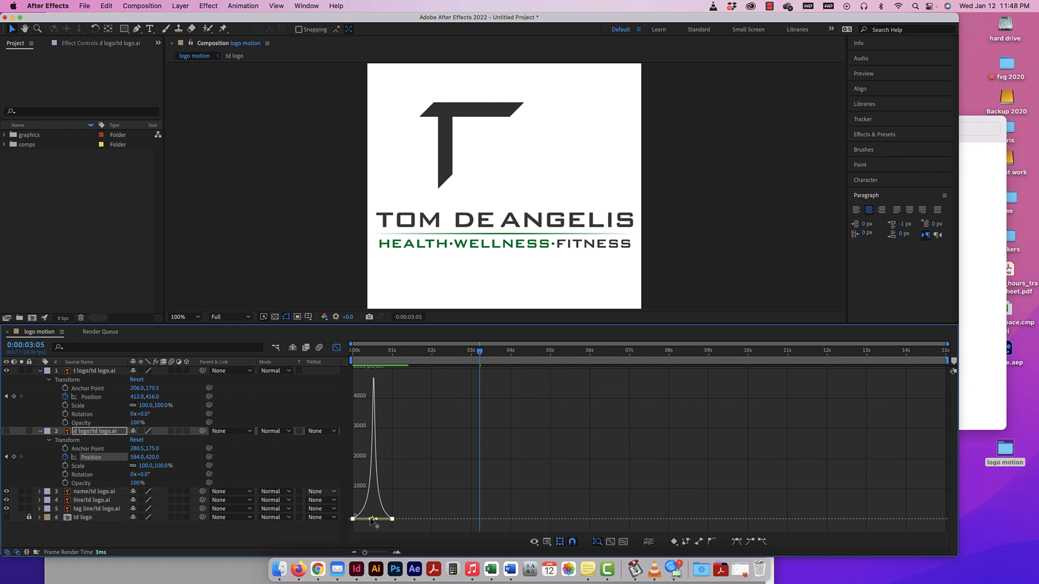
Make the d logo layer visible, preview both letters sliding in, and exit the Graph Editor at the composition's start.
left_click_drag(480, 352, 303, 351)
key("space")
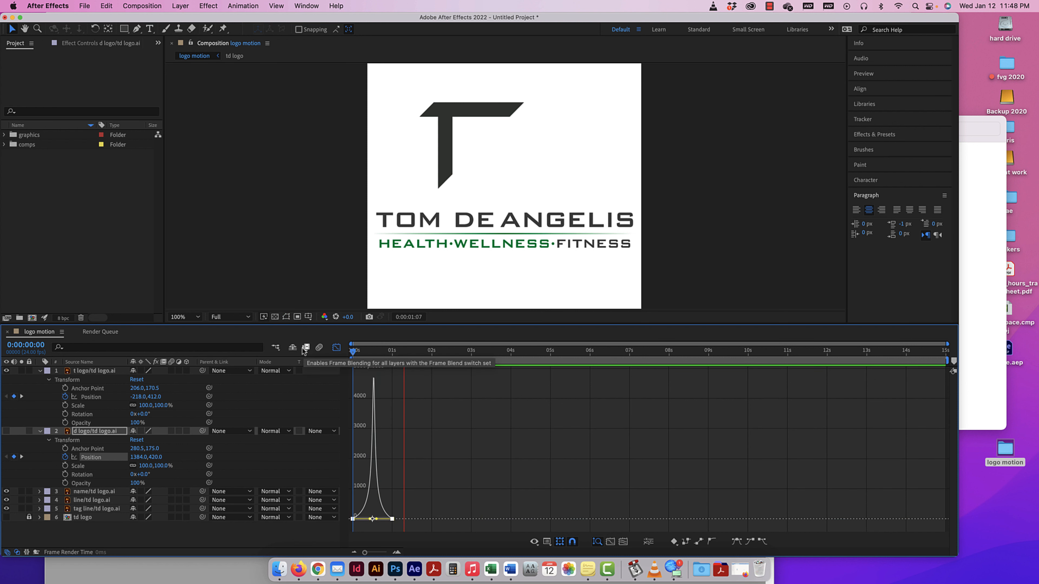
key("space")
left_click(6, 431)
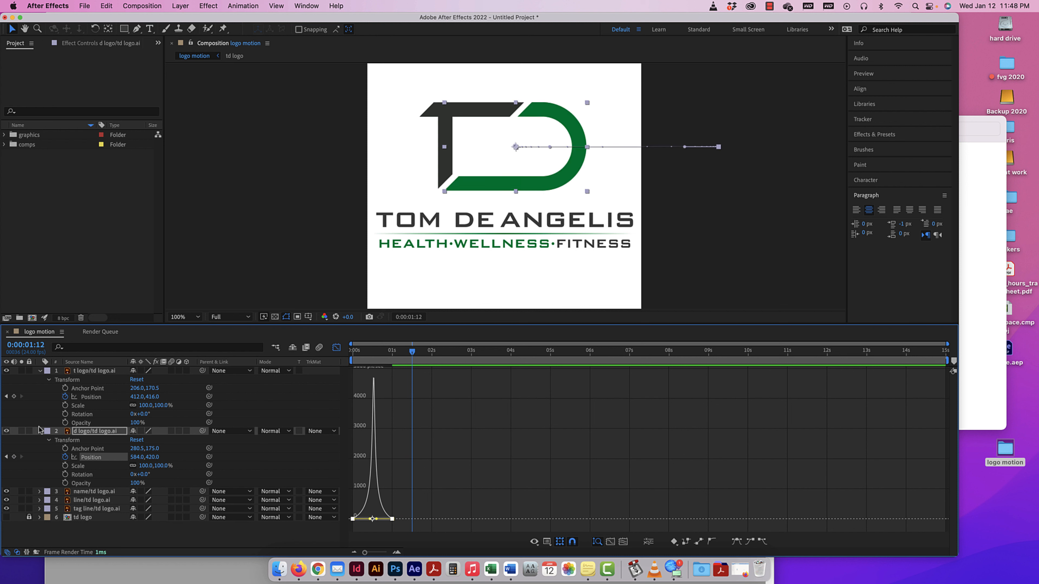
left_click_drag(402, 352, 262, 349)
key("space")
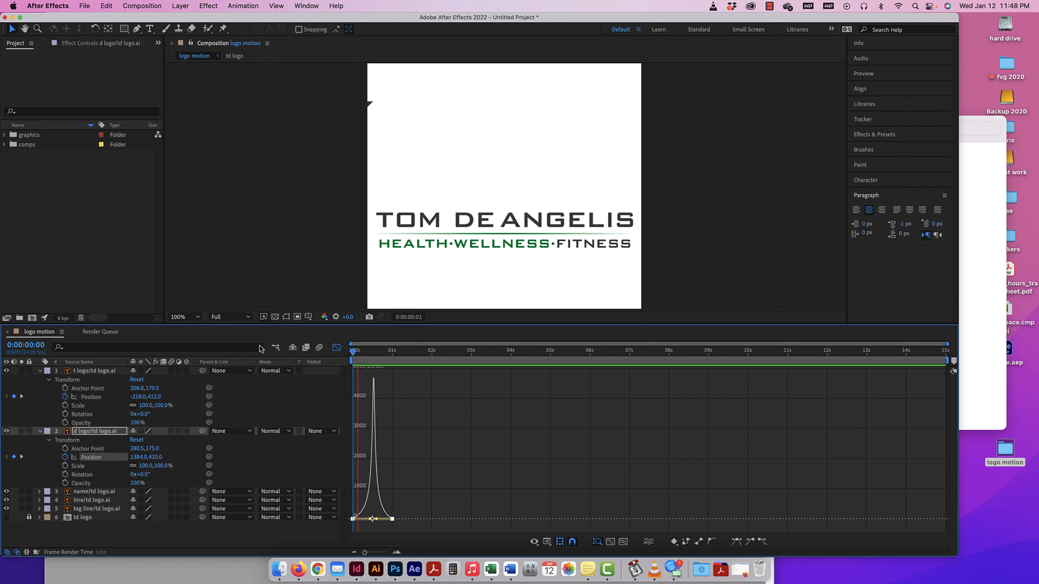
key("space")
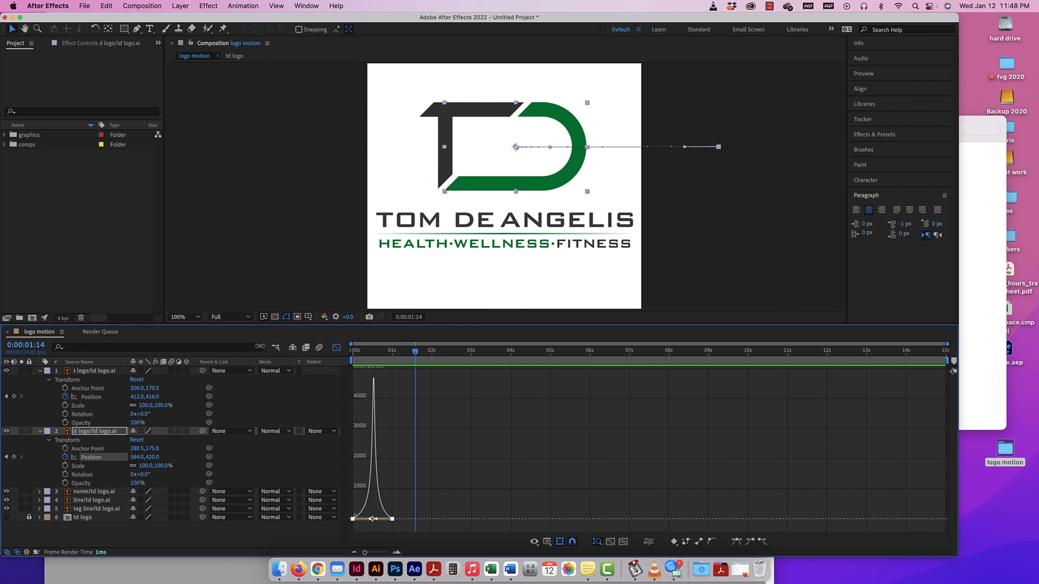
left_click(336, 348)
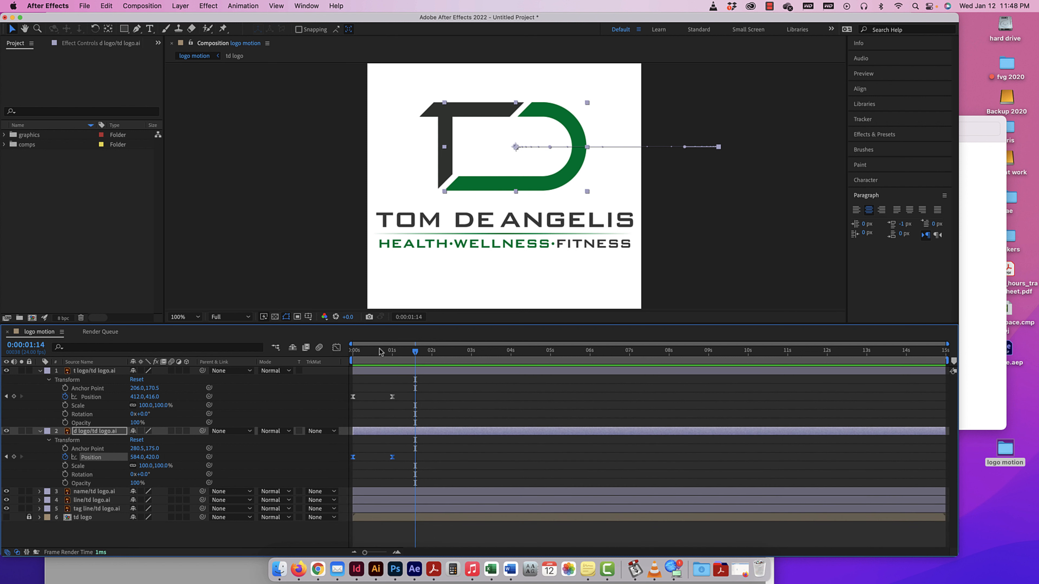
left_click_drag(415, 353, 334, 353)
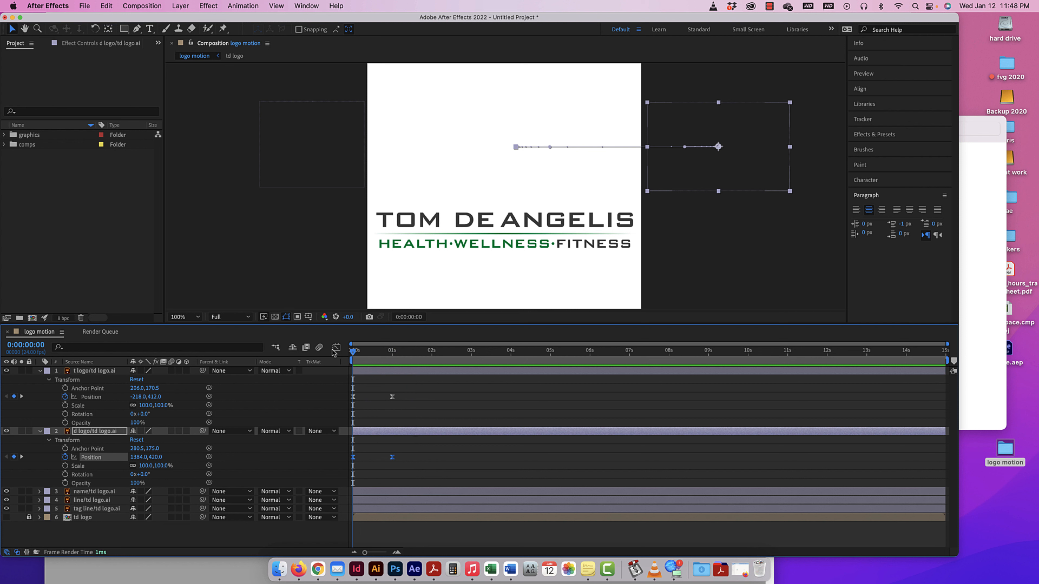
Even out the speed curves of the T and d layers' Position keyframes in the Graph Editor, and preview both letters' slide.
left_click_drag(397, 387, 379, 475)
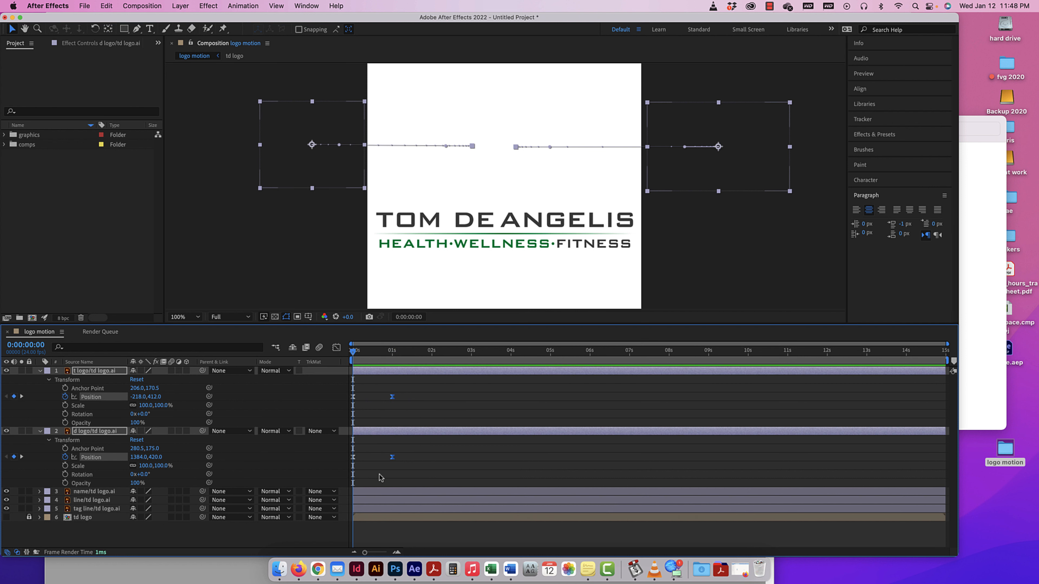
left_click(337, 347)
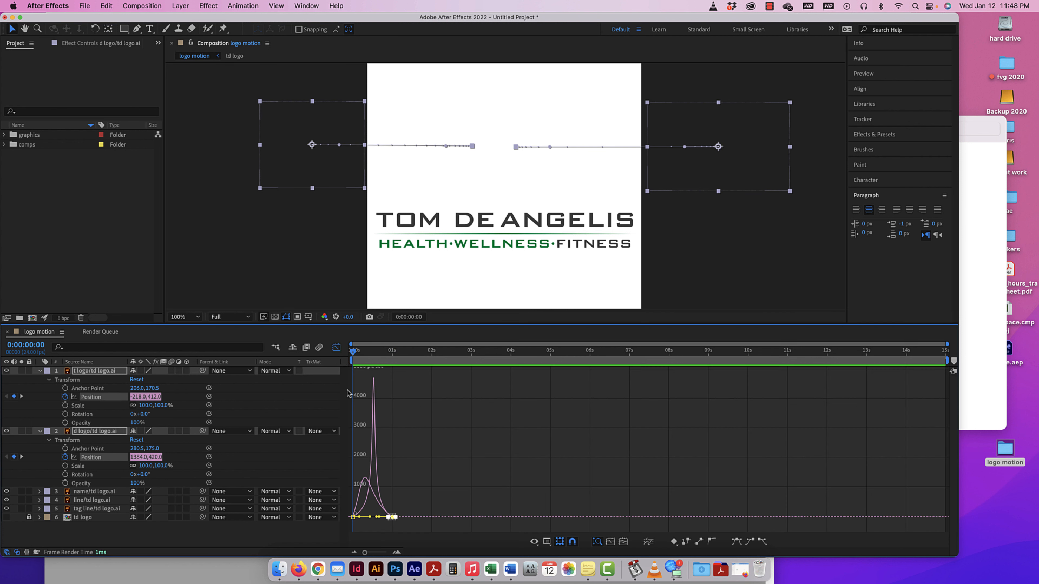
mouse_move(372, 519)
left_mouse_down()
mouse_move(361, 520)
mouse_move(392, 521)
mouse_move(360, 521)
left_mouse_up()
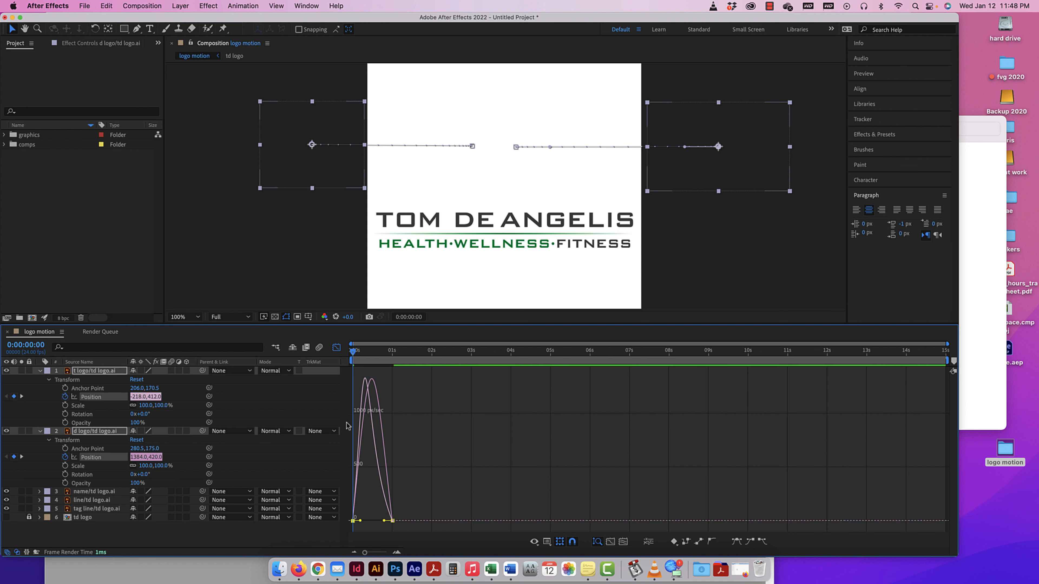
left_click(336, 347)
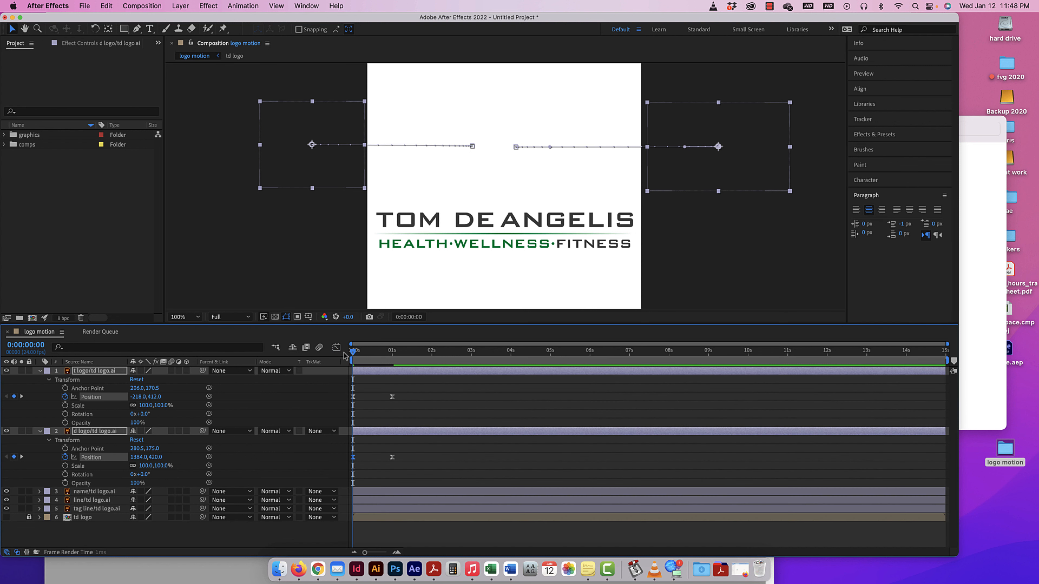
key("space")
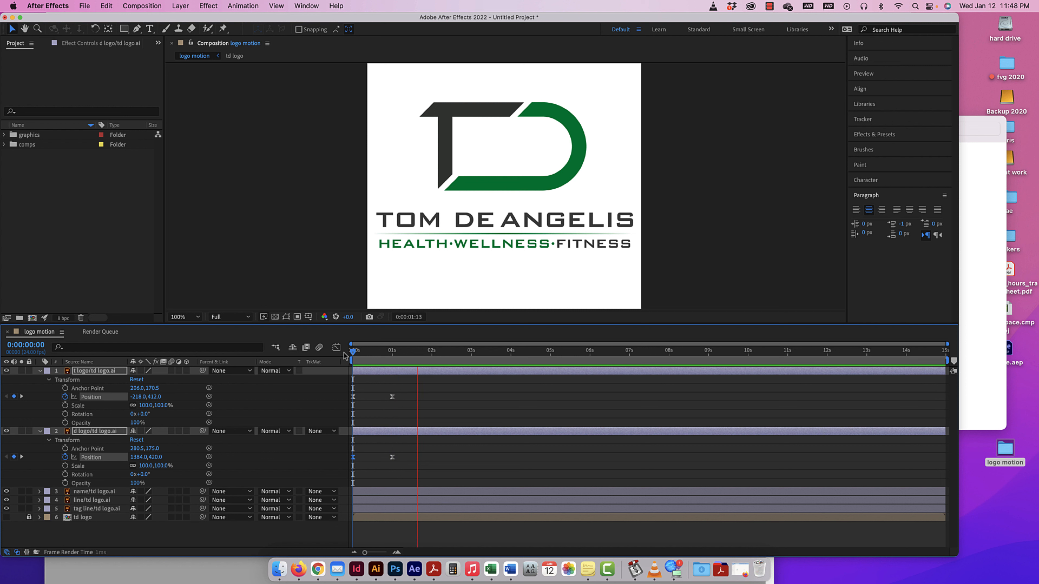
key("space")
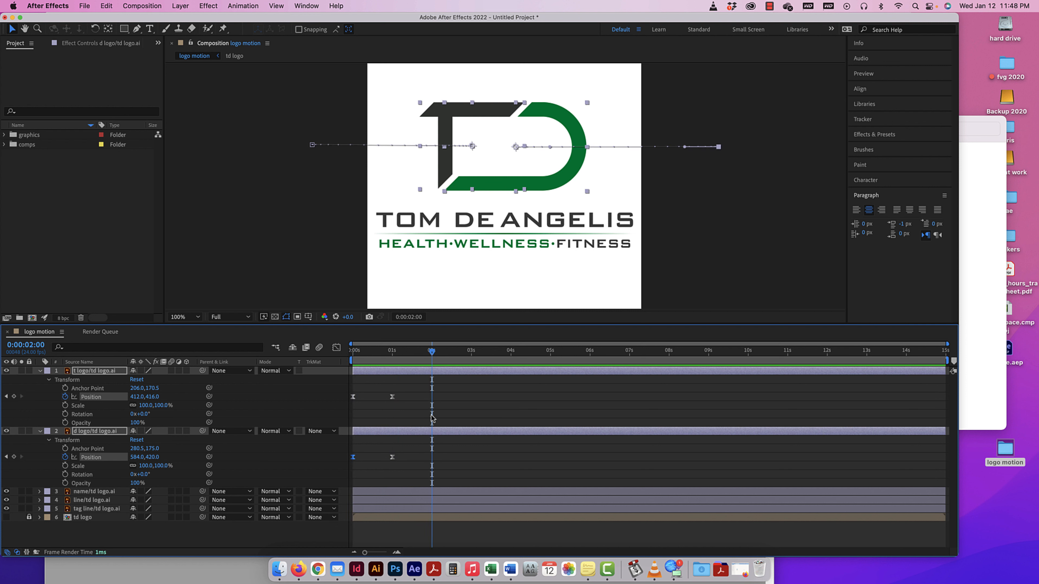
Preview both letters sliding in from the start, with the composition view at 50% and 100%.
left_click_drag(407, 387, 348, 474)
left_click(414, 391)
key("super+minus")
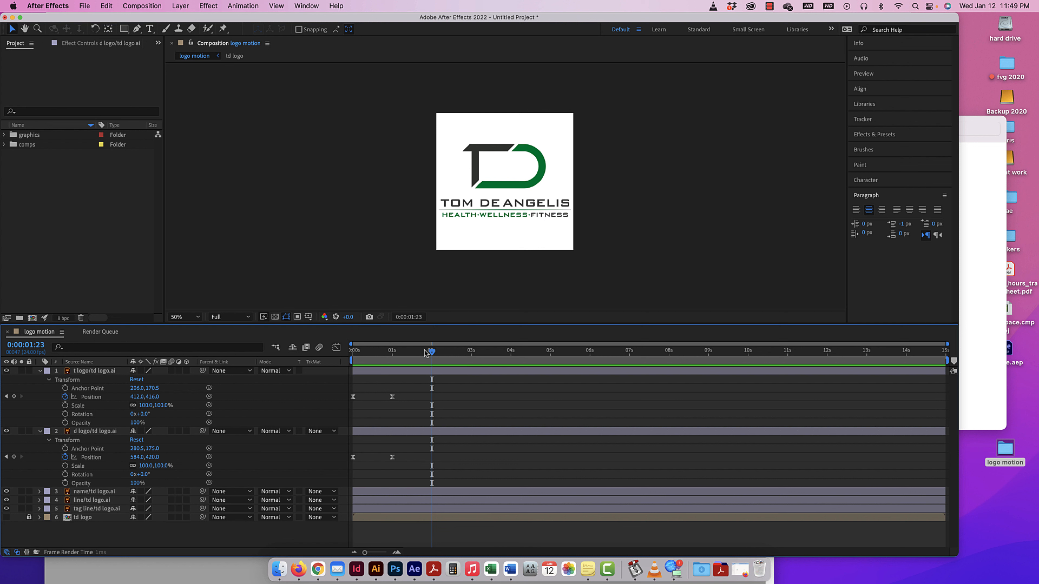
left_click_drag(425, 351, 339, 353)
key("space")
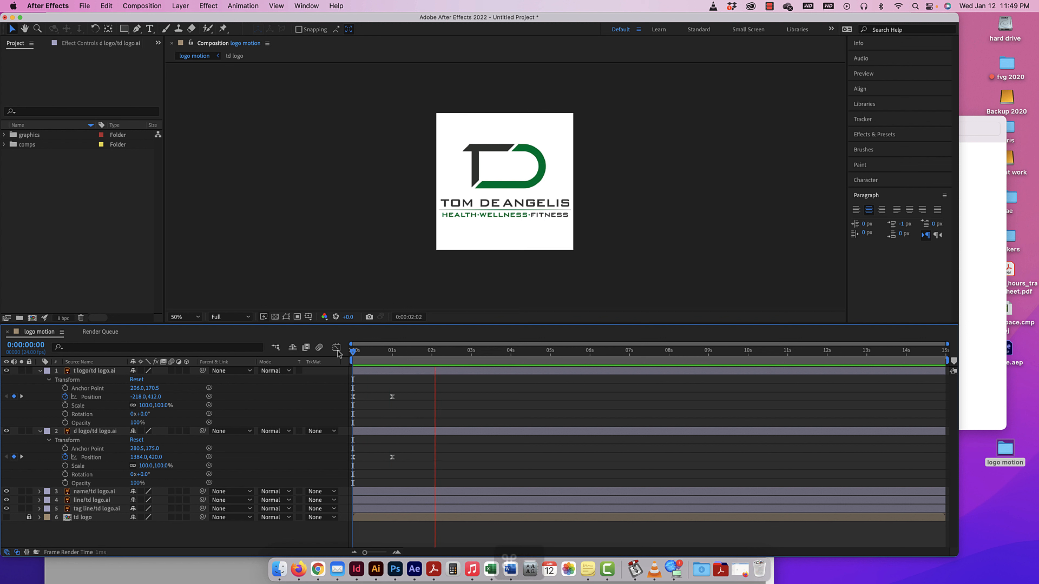
key("super+equal")
key("h")
key("space")
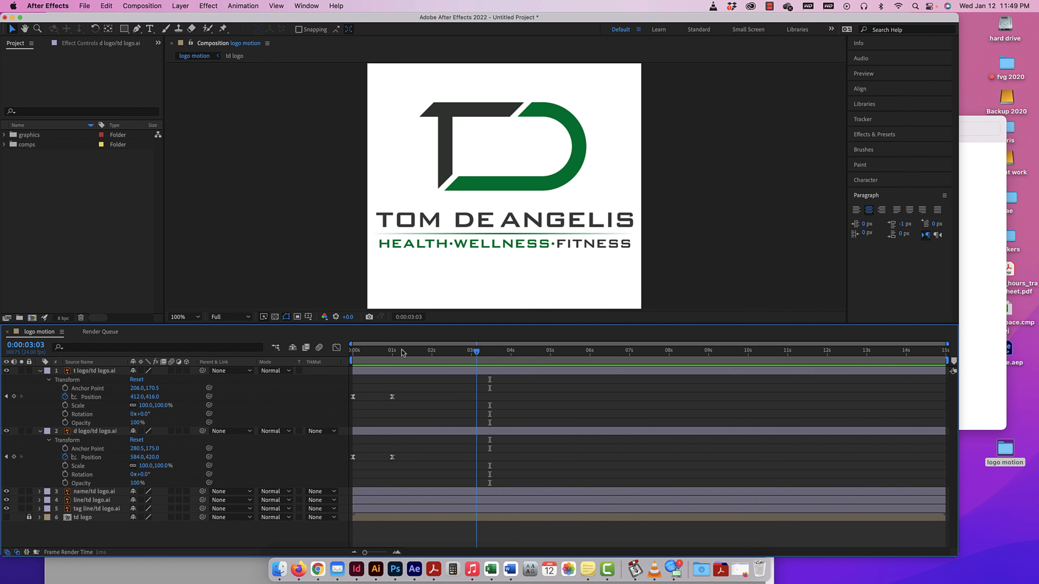
Turn on motion blur for the T layer and the composition, and move both letters' ending Position keyframes to two seconds.
key("Home")
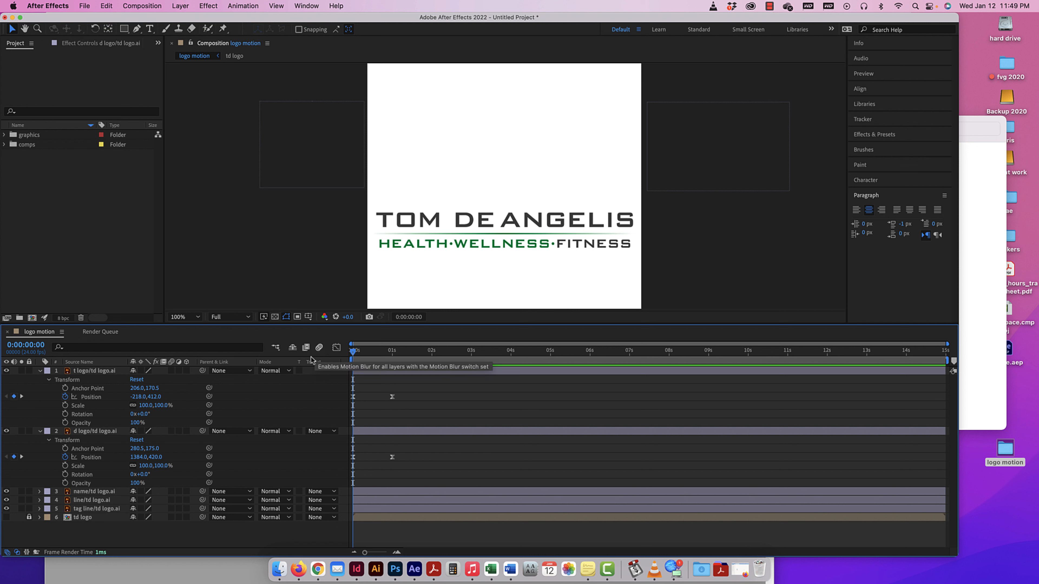
left_click(172, 370)
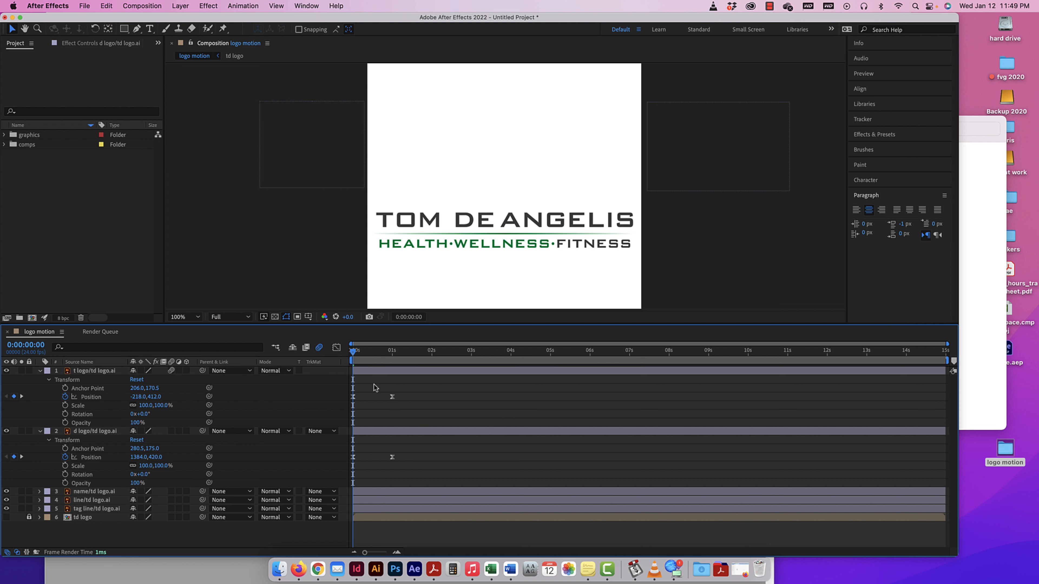
left_click_drag(399, 389, 430, 459)
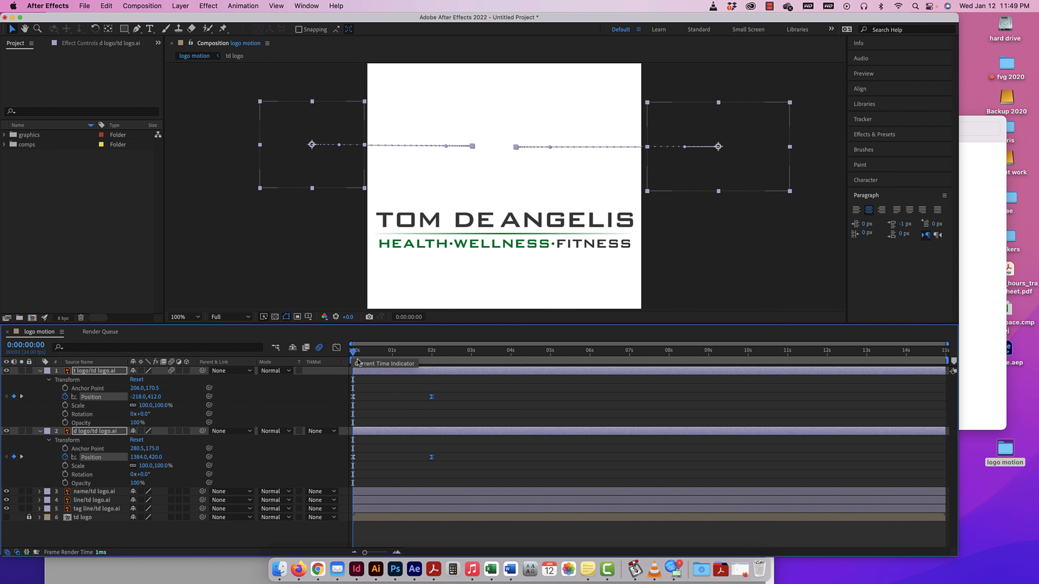
Turn on motion blur for the d logo layer and preview both letters sliding in with the blur.
key("space")
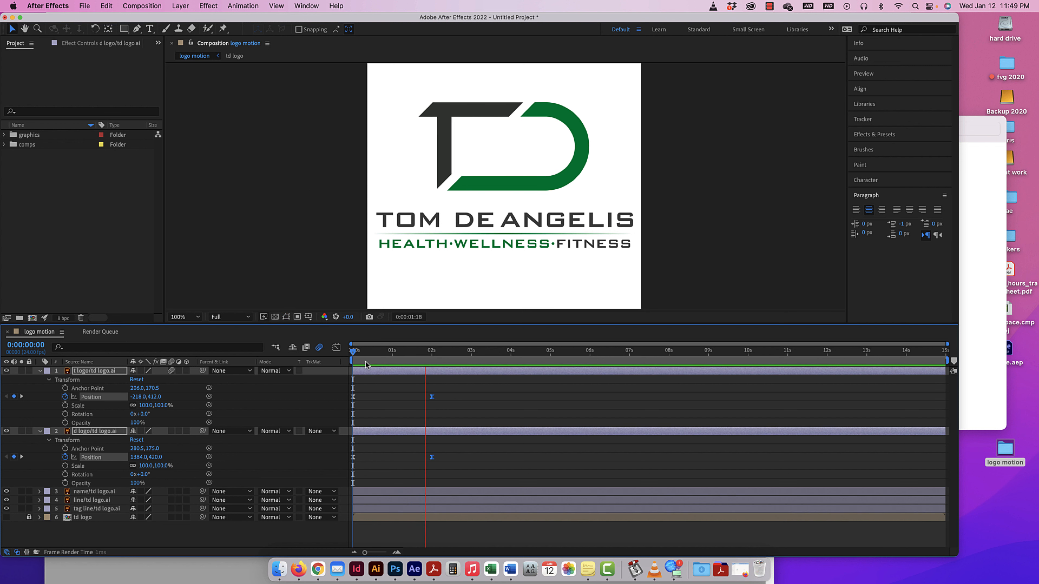
left_click(470, 352)
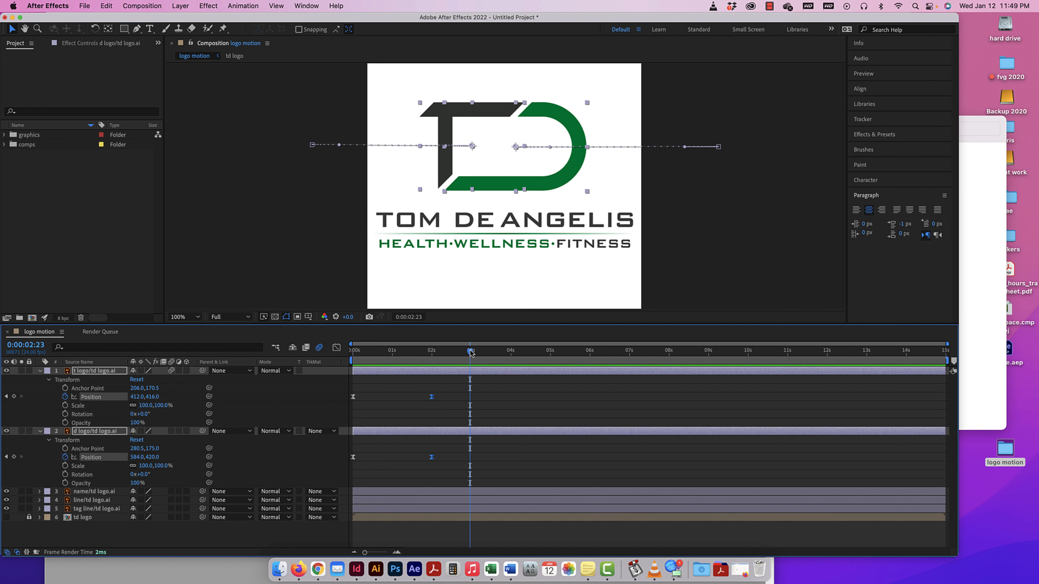
left_click_drag(470, 352, 394, 353)
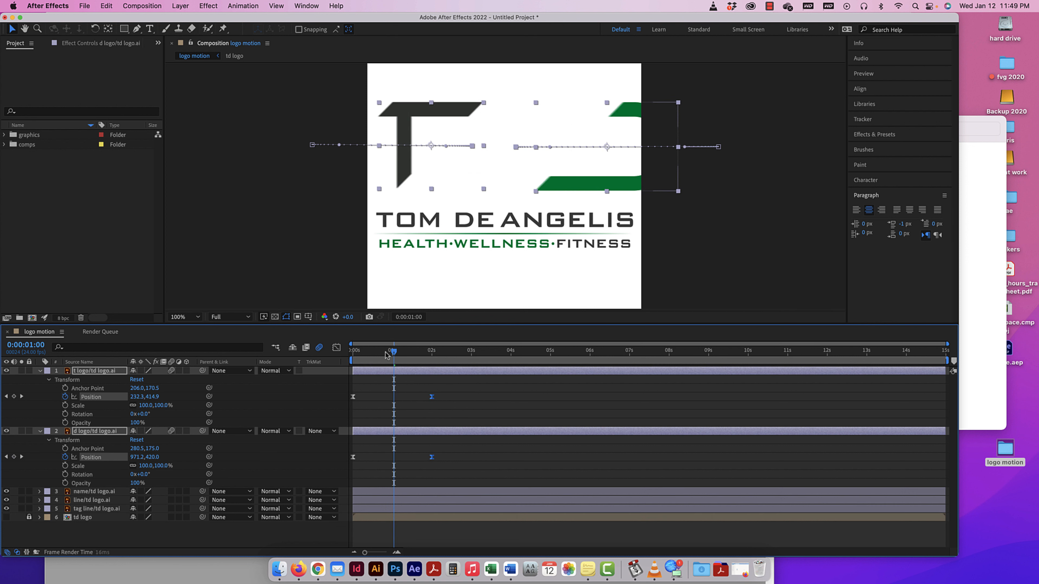
key("Home")
key("space")
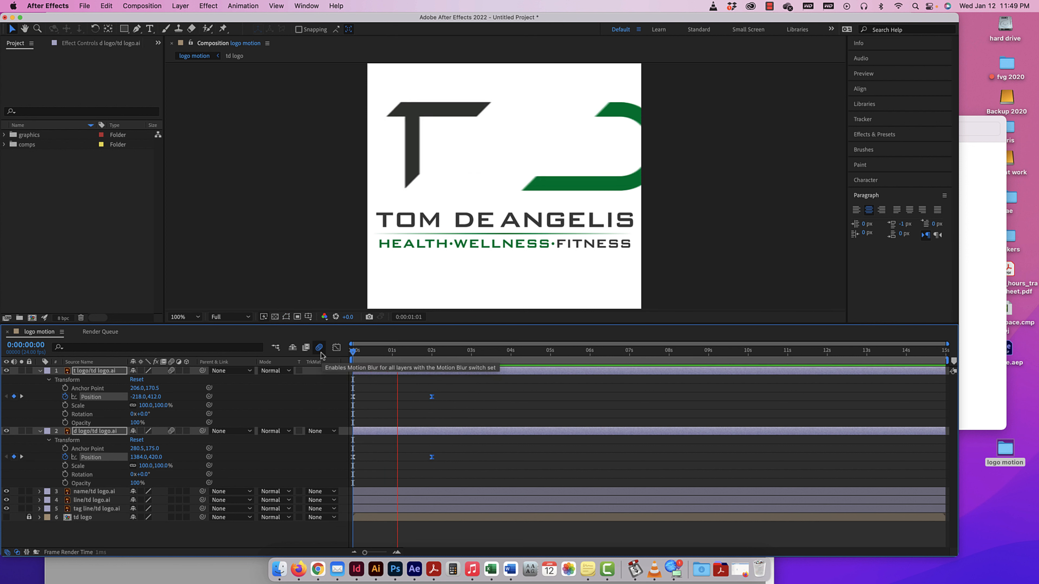
key("space")
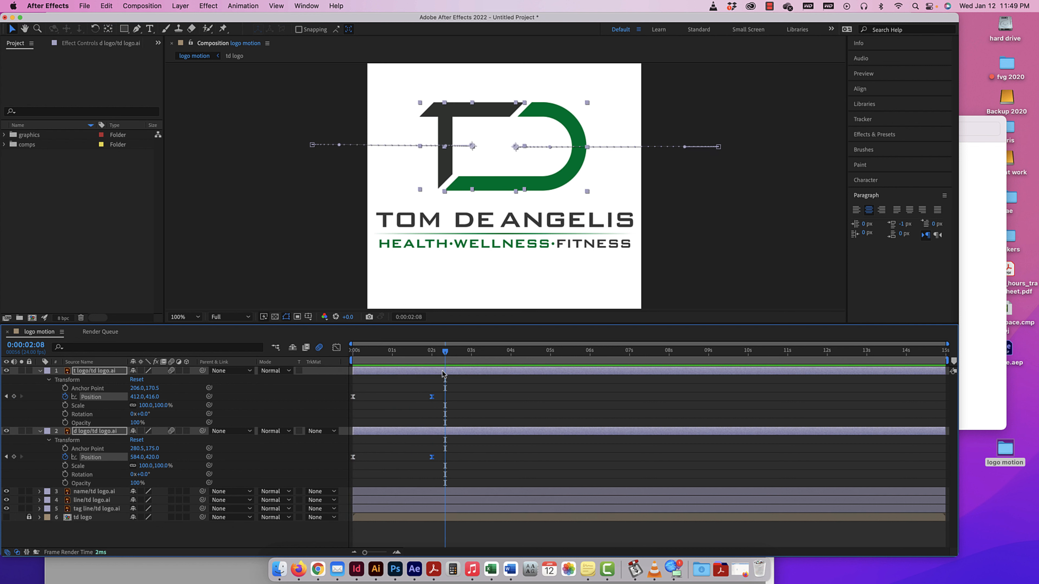
left_click(321, 349)
left_click_drag(440, 353, 342, 352)
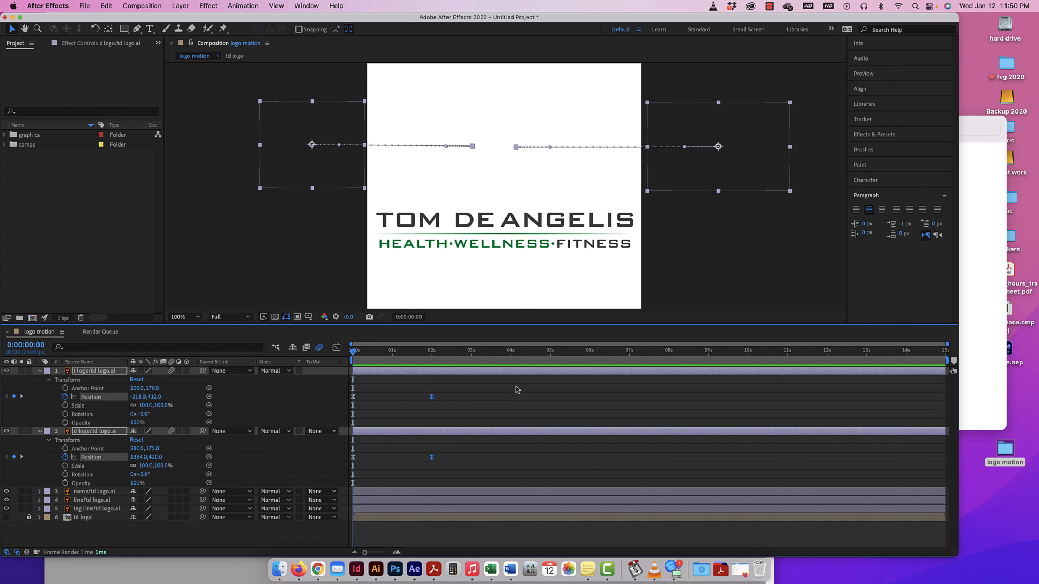
Add 100% Opacity keyframes at two seconds on both the T and d logo layers.
key("super+minus")
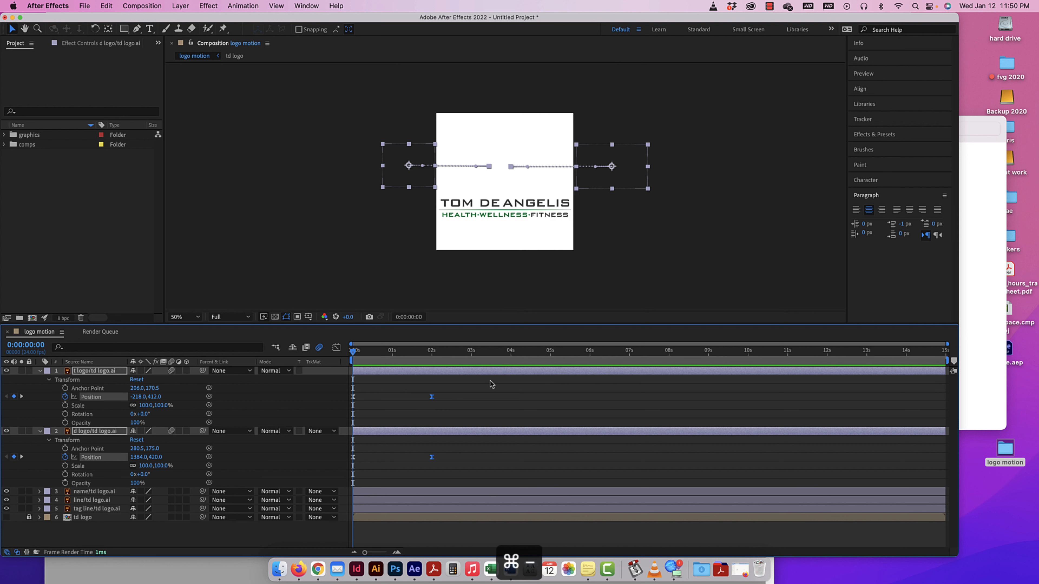
mouse_move(352, 352)
left_mouse_down()
mouse_move(434, 354)
mouse_move(337, 348)
left_mouse_up()
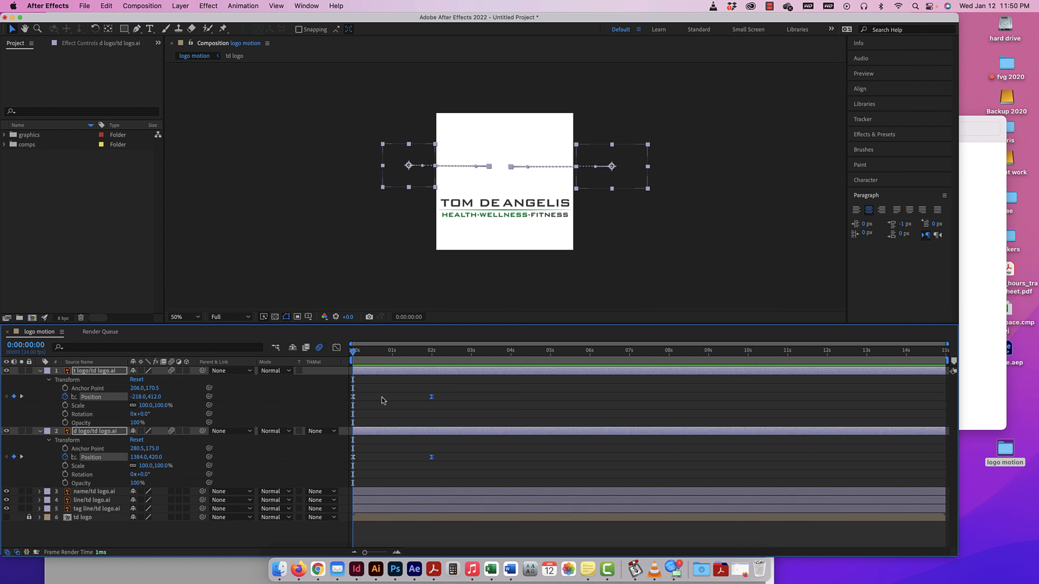
left_click_drag(355, 351, 432, 354)
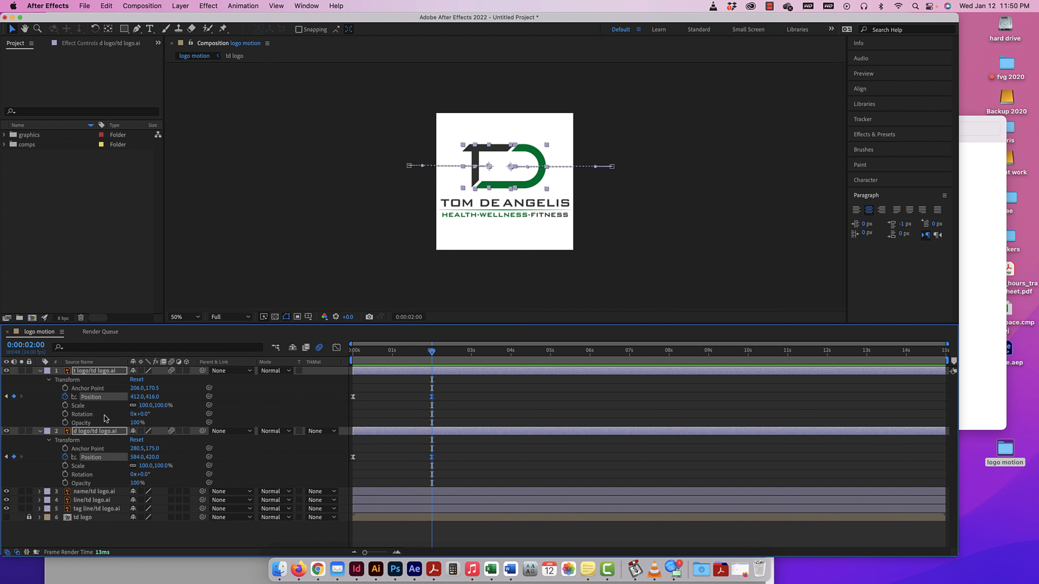
left_click(65, 423)
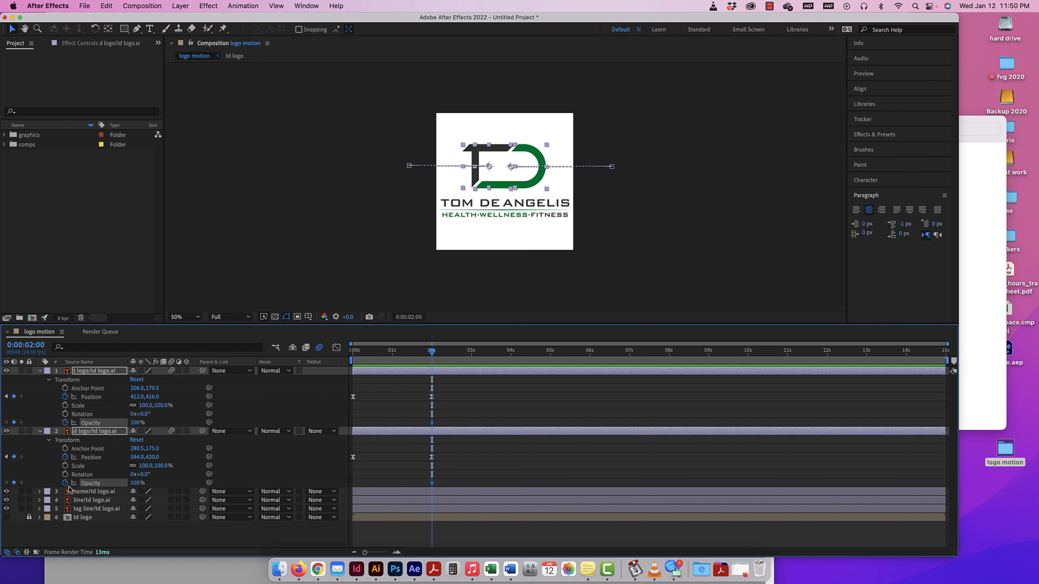
Set the Opacity of both letter layers to 0% at the composition's start, and preview the fade-in.
left_click_drag(432, 353, 336, 351)
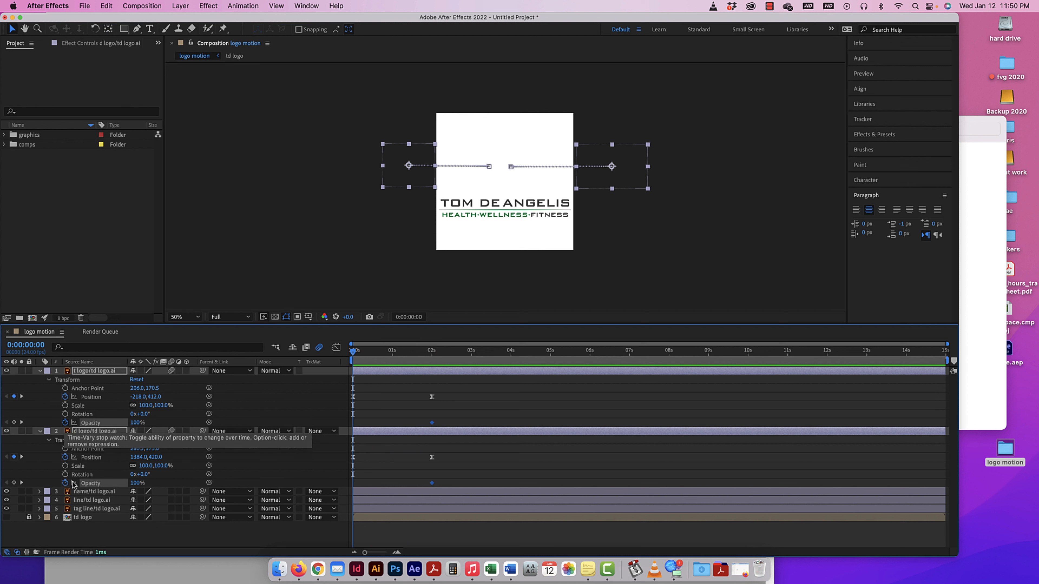
left_click(65, 423)
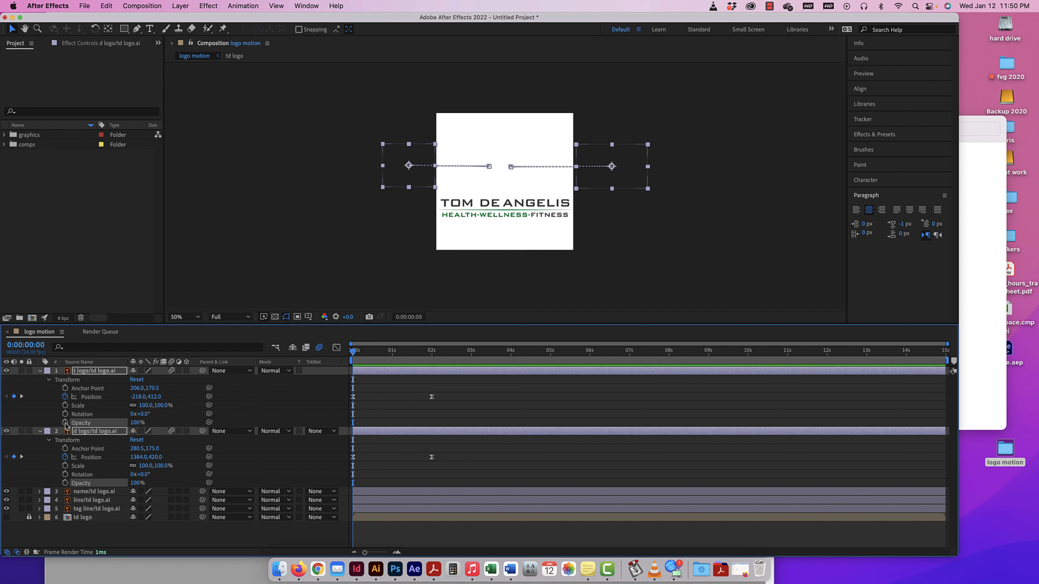
key("super+z")
left_click(137, 423)
type("70")
key("Return")
left_click_drag(122, 423, 76, 423)
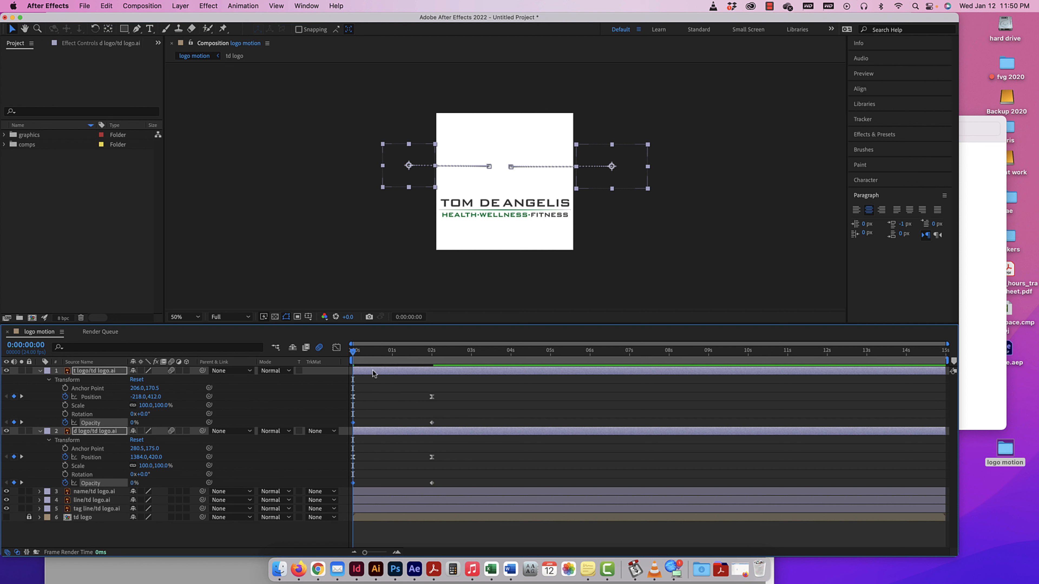
key("space")
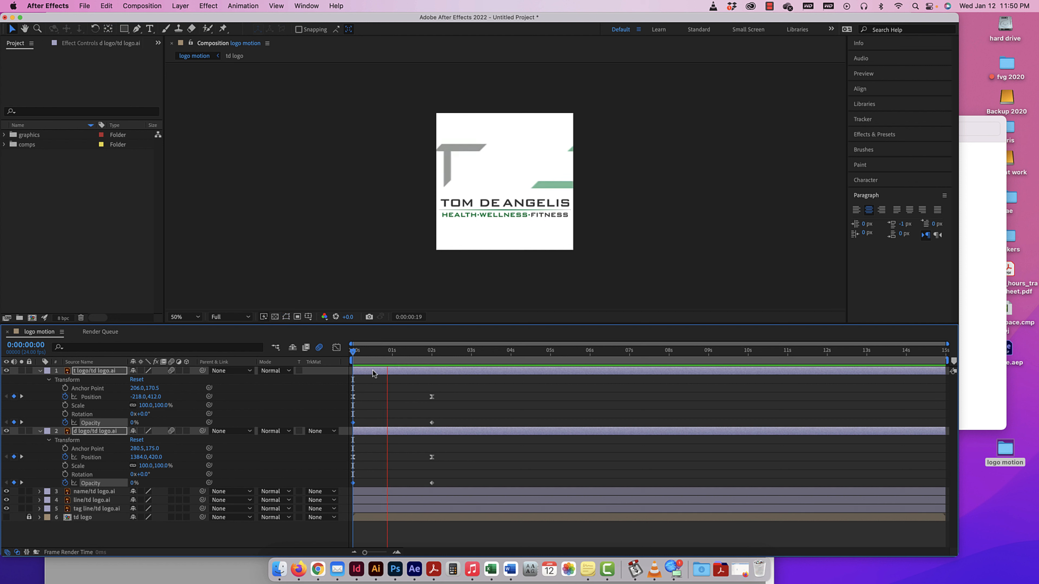
key("space")
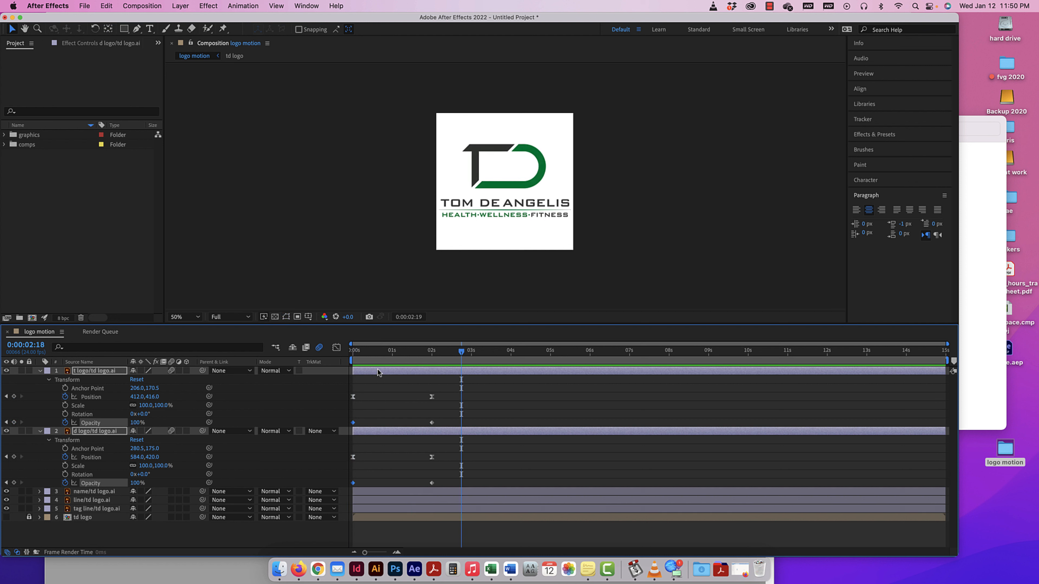
Collapse both letter layers' properties, and select the name layer with the current time at one second.
left_click_drag(461, 354, 345, 358)
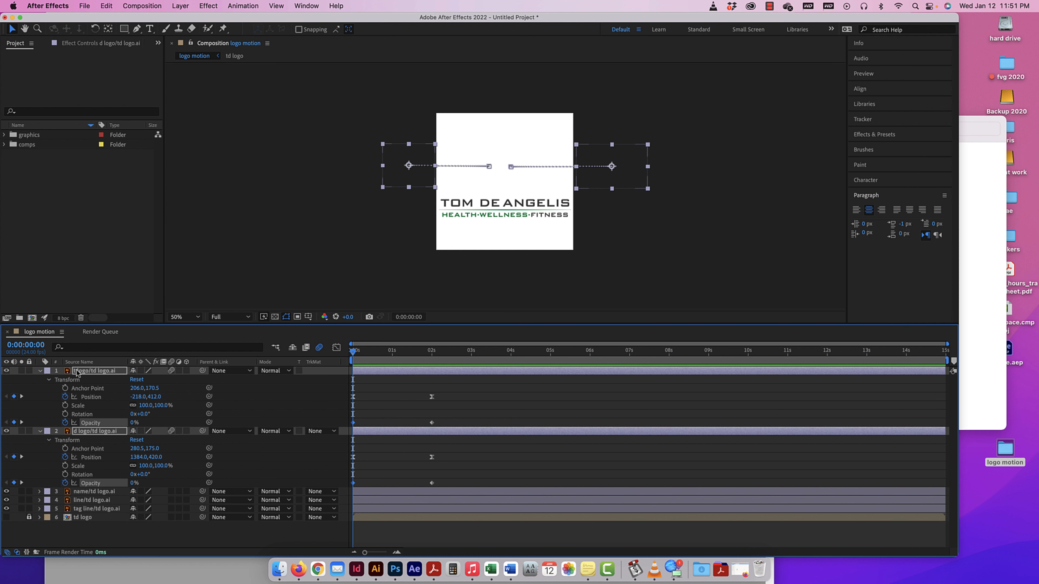
key("u")
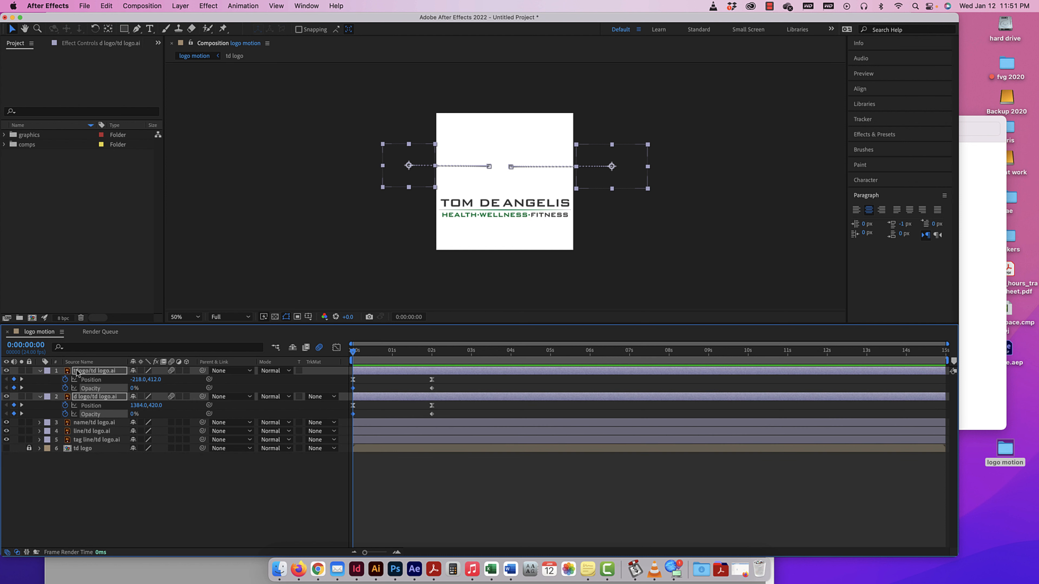
left_click(40, 372)
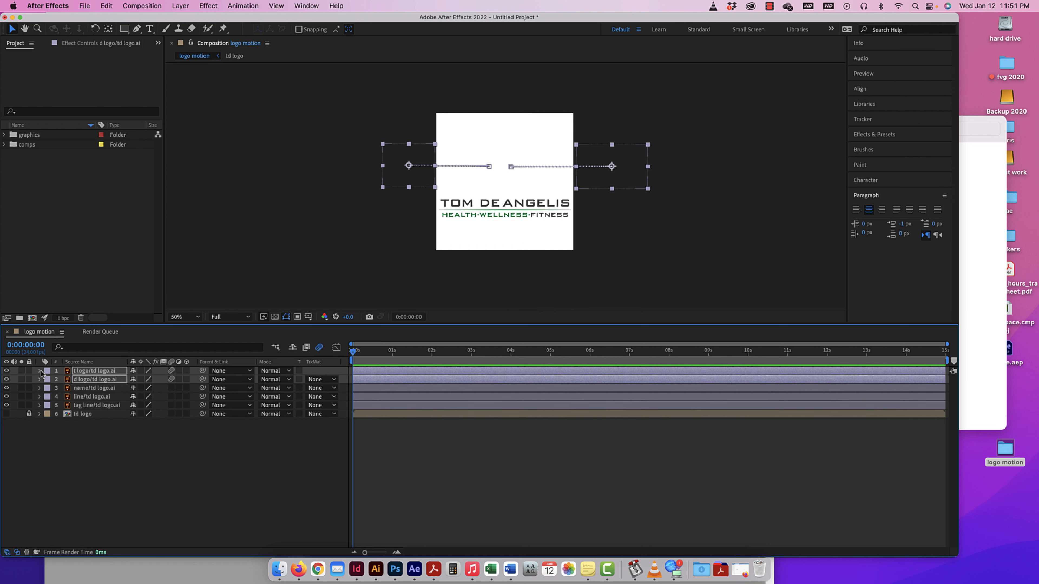
left_click(99, 389)
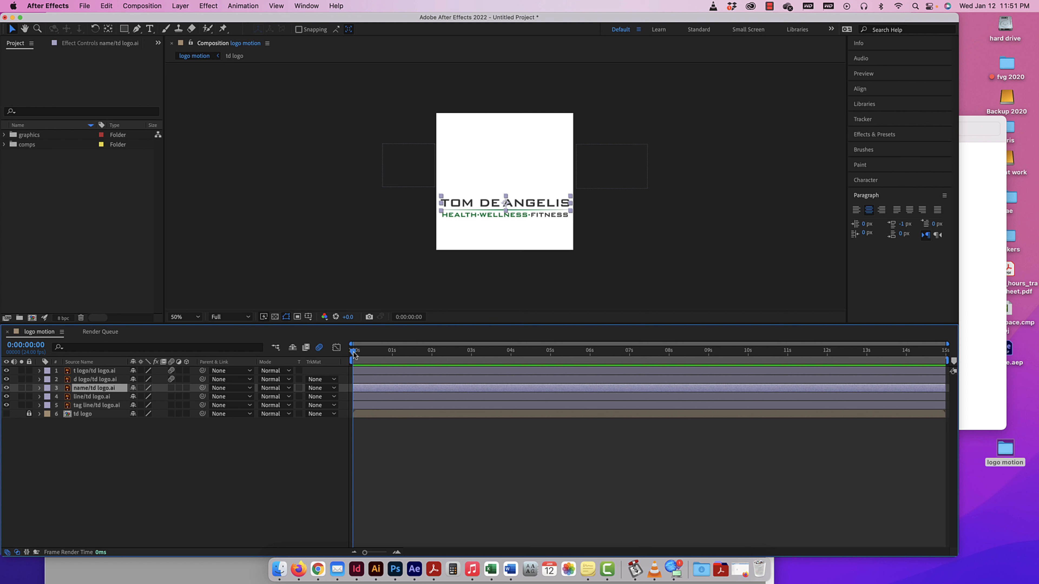
left_click_drag(353, 352, 393, 353)
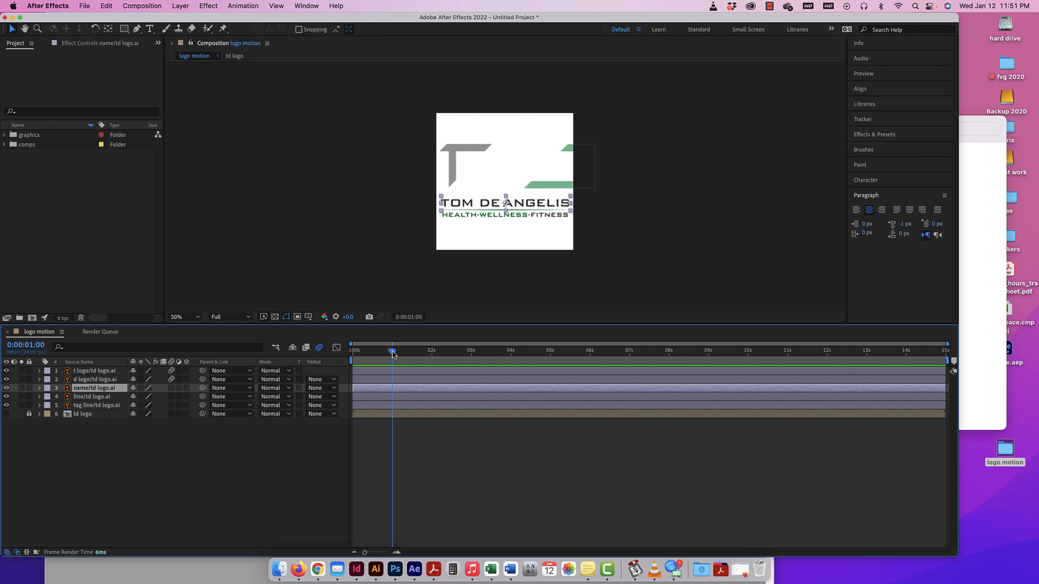
Try delaying the start of the name and line layers to one second, and undo both changes.
left_click_drag(353, 388, 391, 388)
left_click_drag(392, 353, 353, 352)
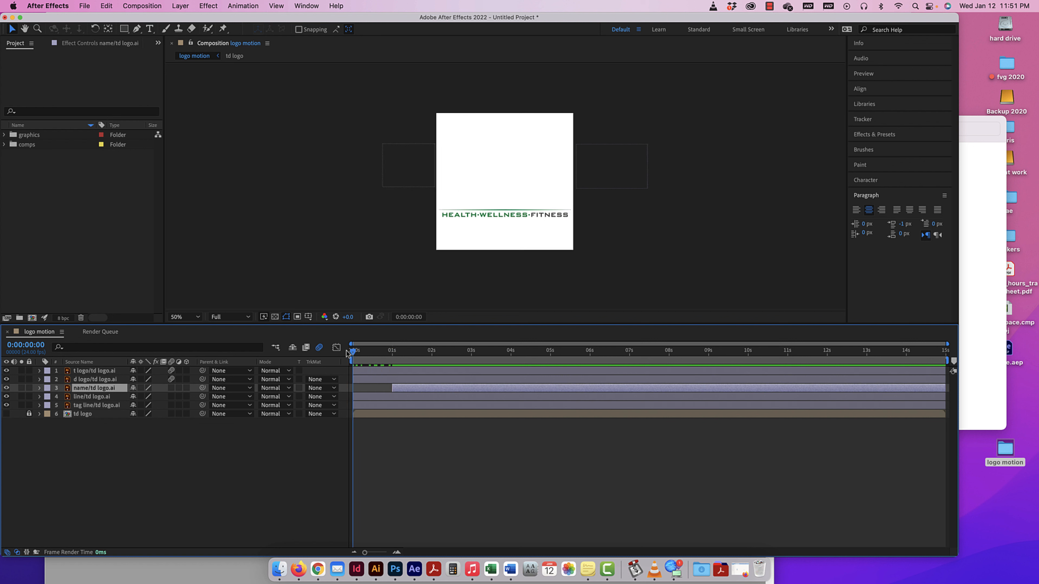
left_click_drag(350, 398, 392, 398)
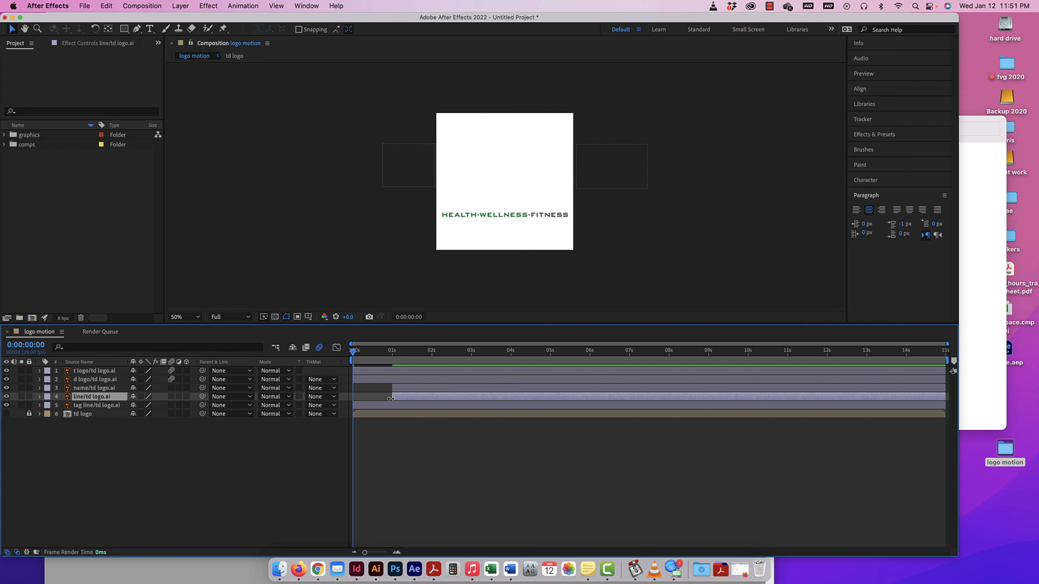
key("super+z")
key("super+z")
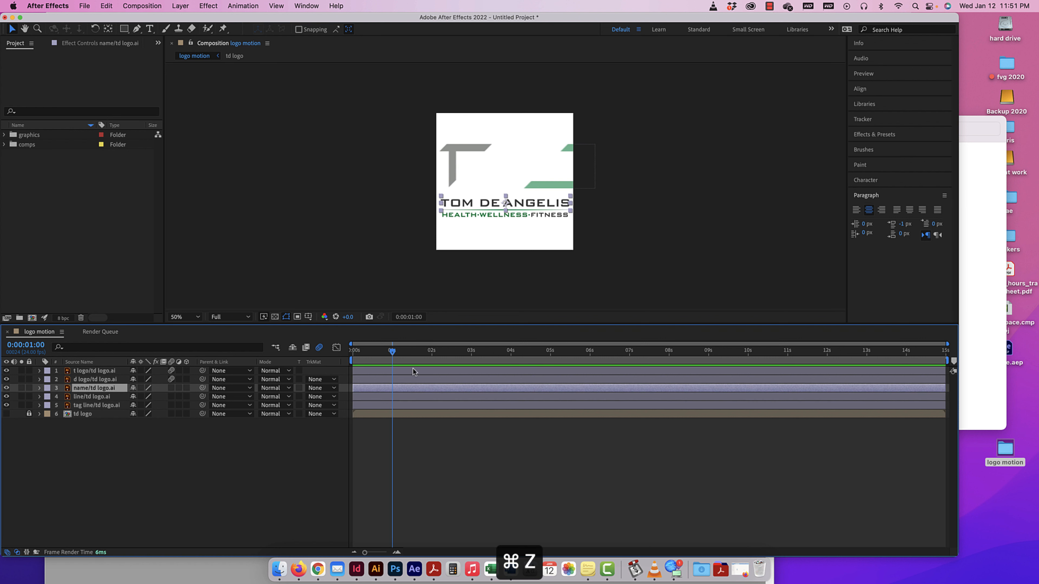
Select the name, line and tag line layers and trim their starts to one second.
mouse_move(391, 352)
left_mouse_down()
mouse_move(376, 353)
mouse_move(392, 353)
left_mouse_up()
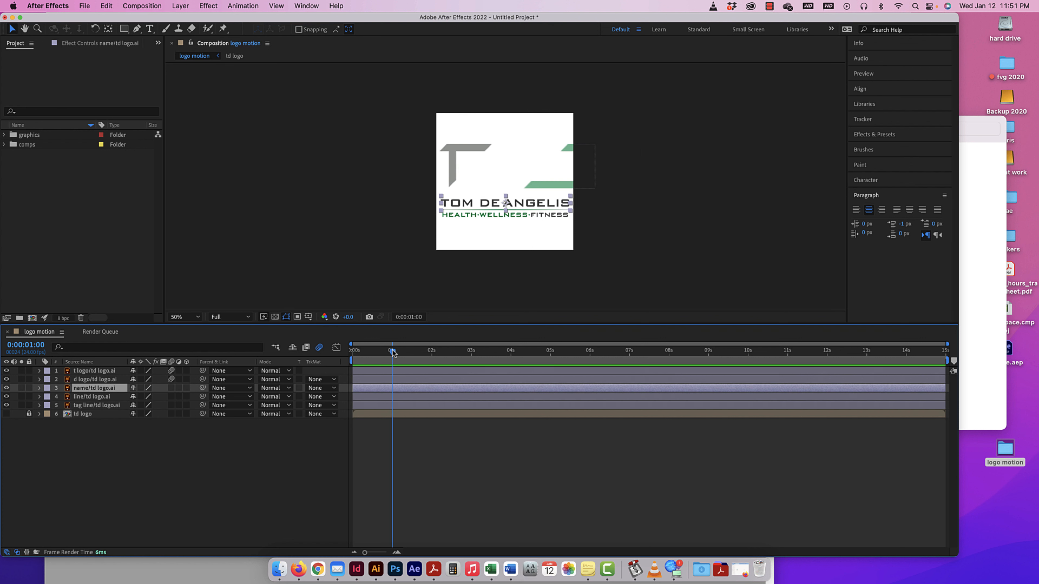
left_click(84, 406, "shift")
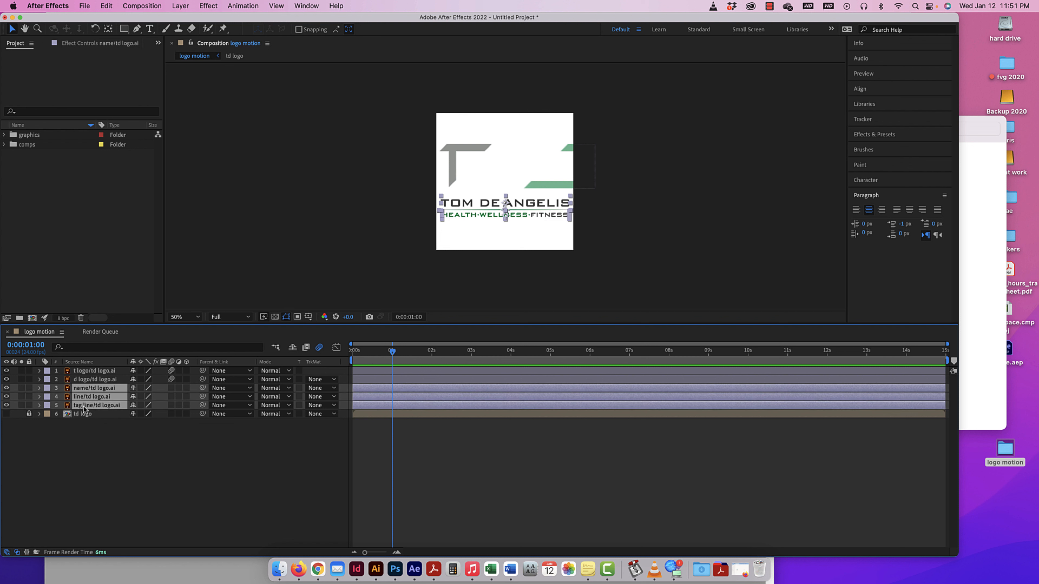
key("alt+bracketleft")
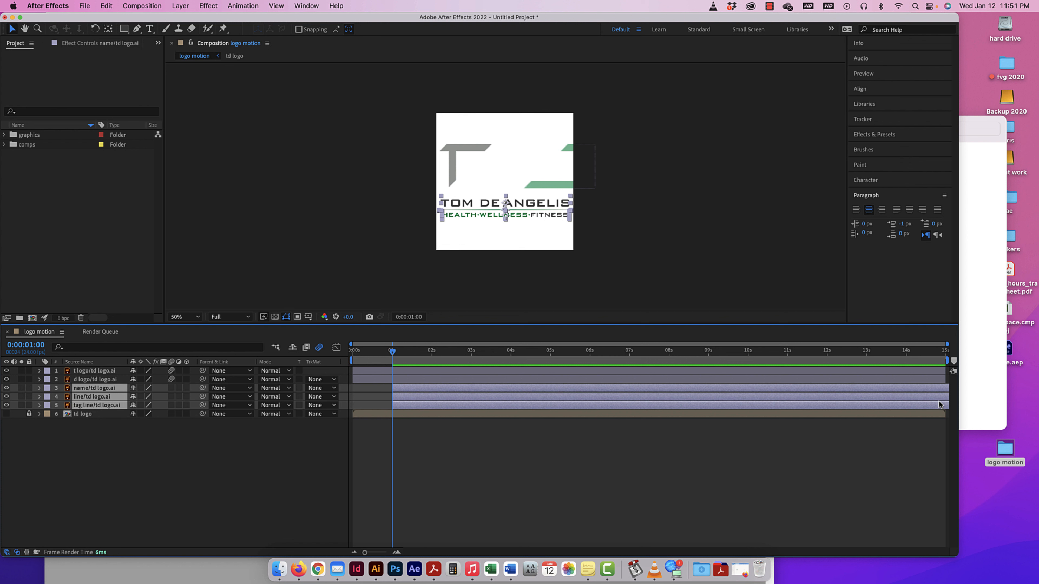
key("super+z")
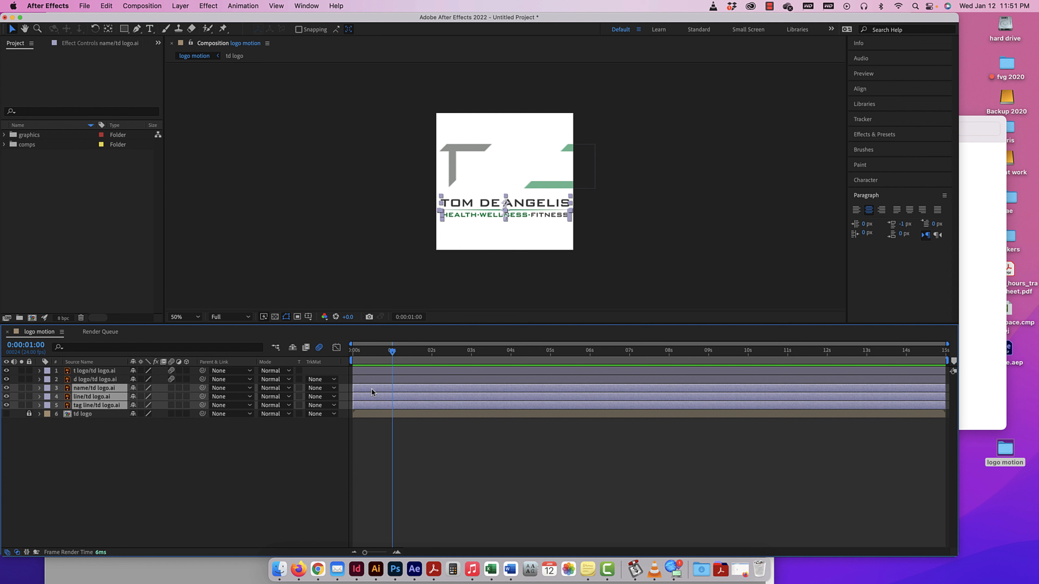
key("alt+bracketleft")
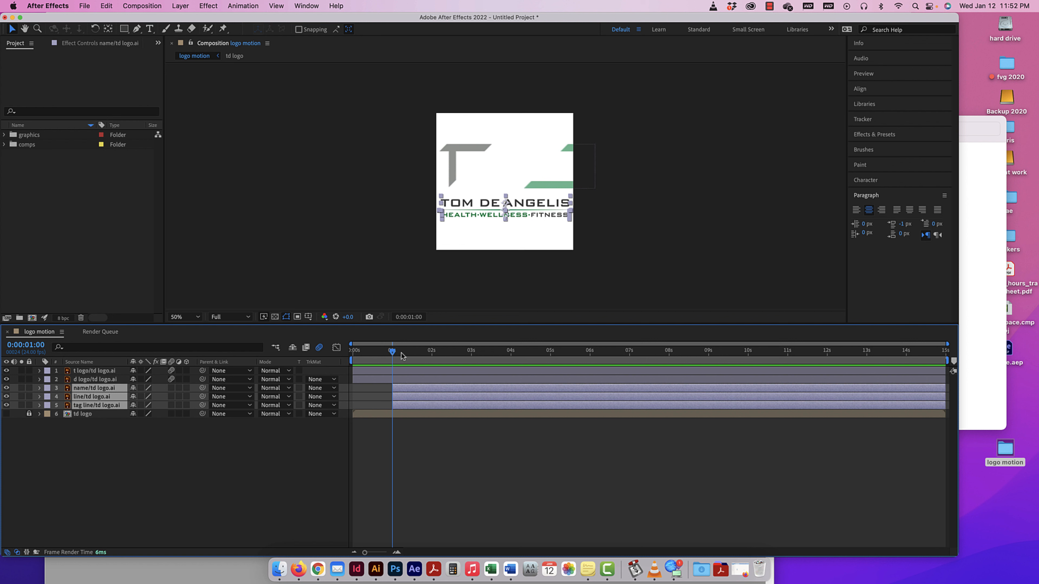
Trim the starts of the name, line and tag line layers to two seconds, and preview the animation from the beginning.
left_click_drag(391, 352, 424, 354)
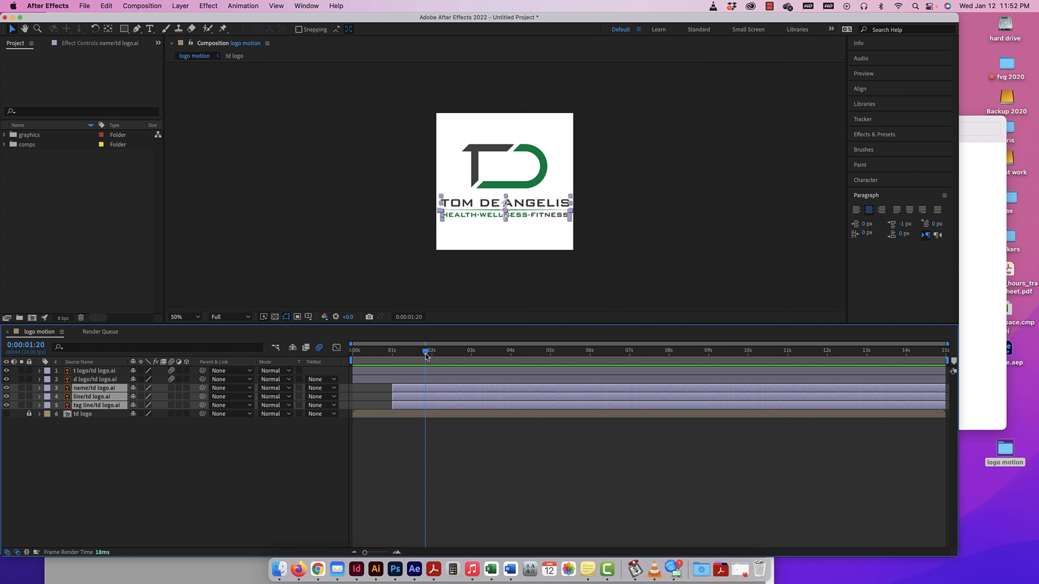
left_click(40, 372)
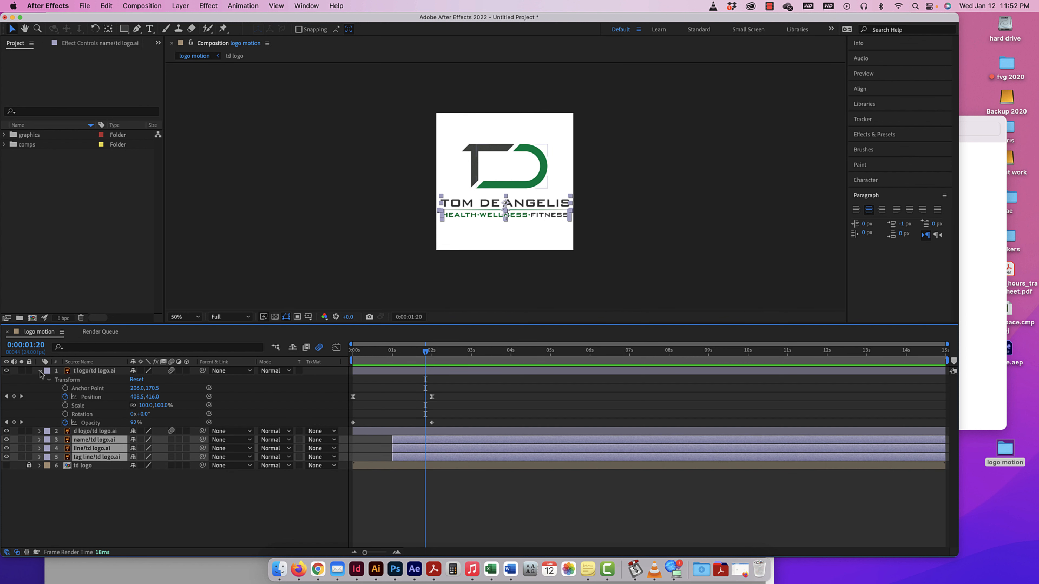
left_click_drag(425, 352, 432, 352)
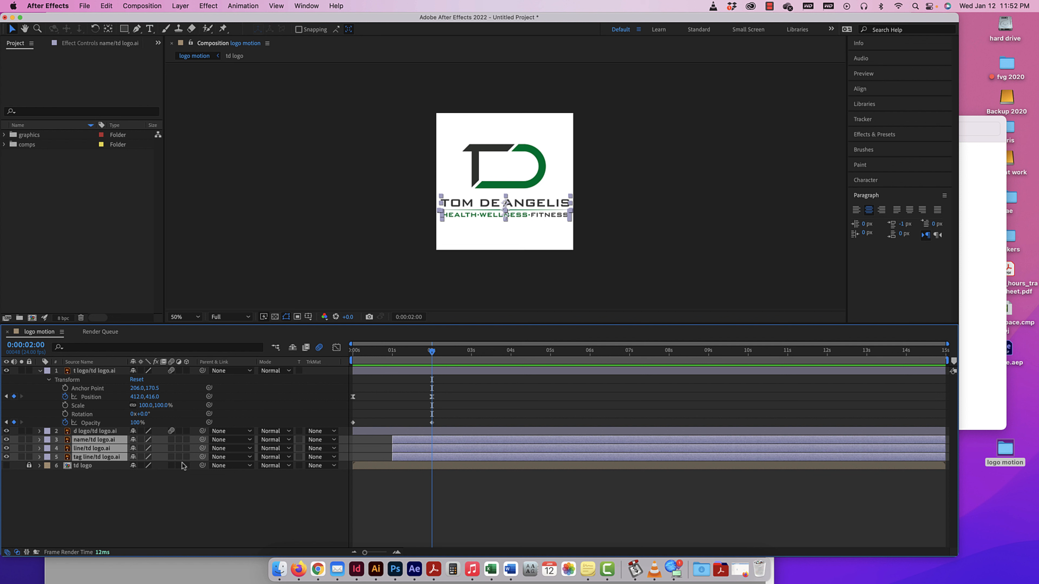
key("alt+bracketleft")
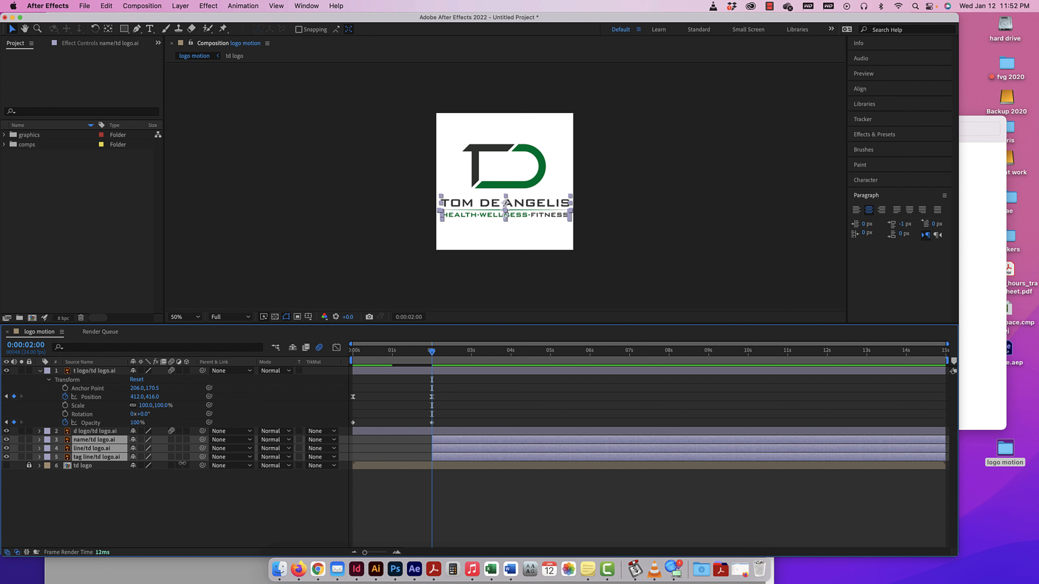
left_click_drag(430, 352, 362, 351)
key("Home")
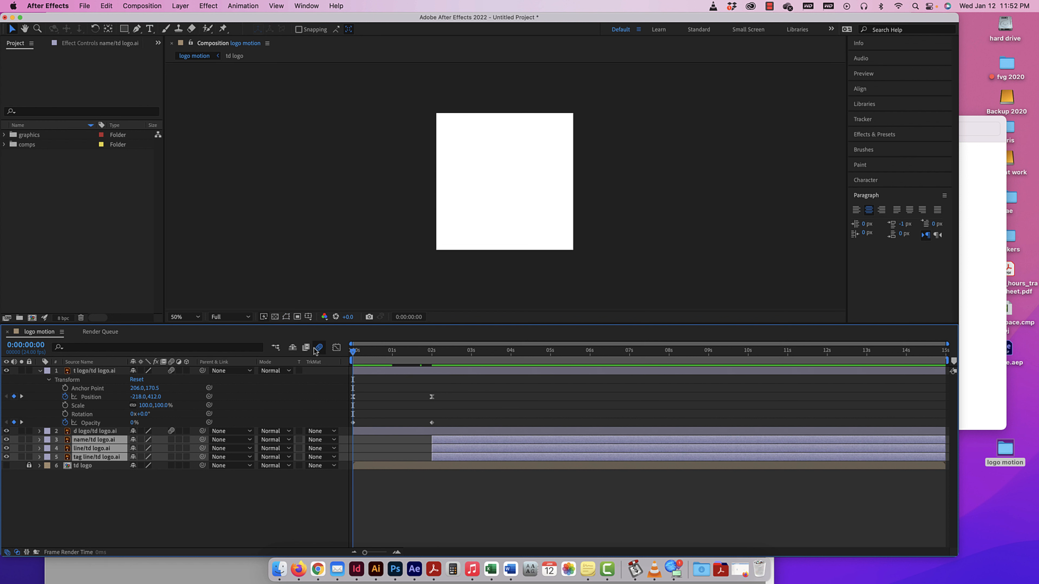
key("space")
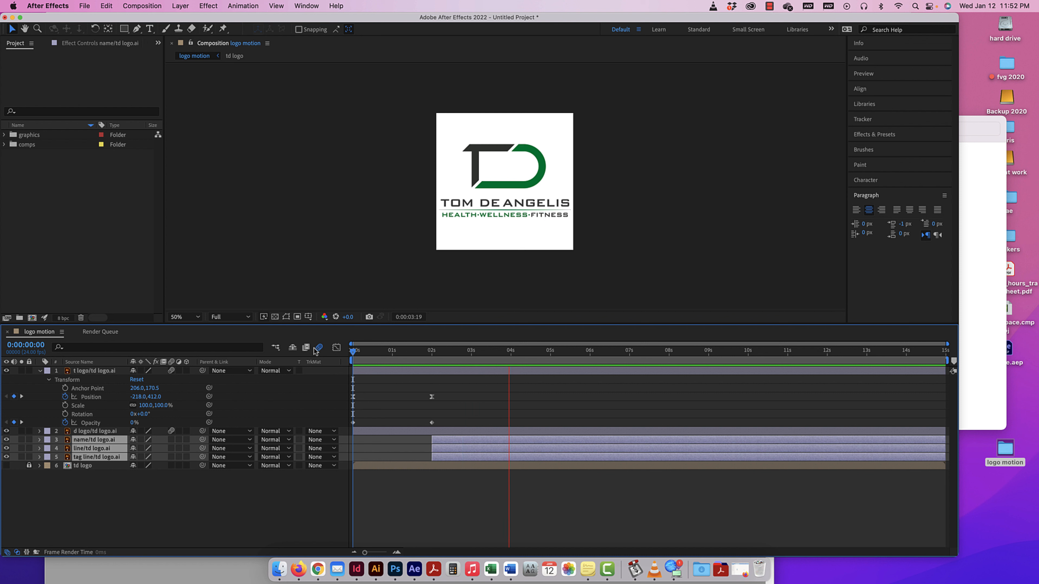
key("space")
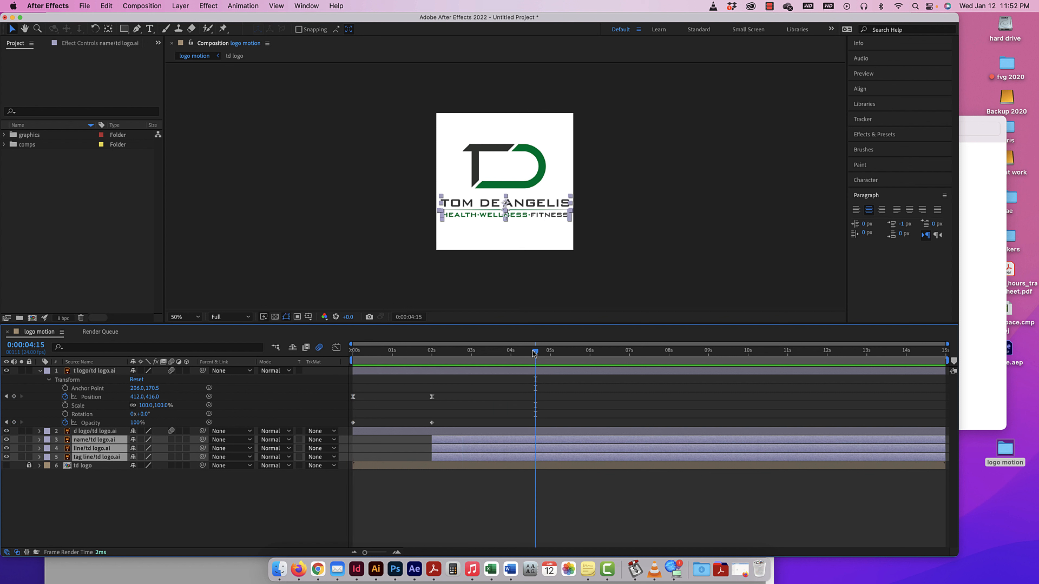
Set the current time to four seconds and move the tag line layer above the line layer.
left_click_drag(536, 352, 432, 355)
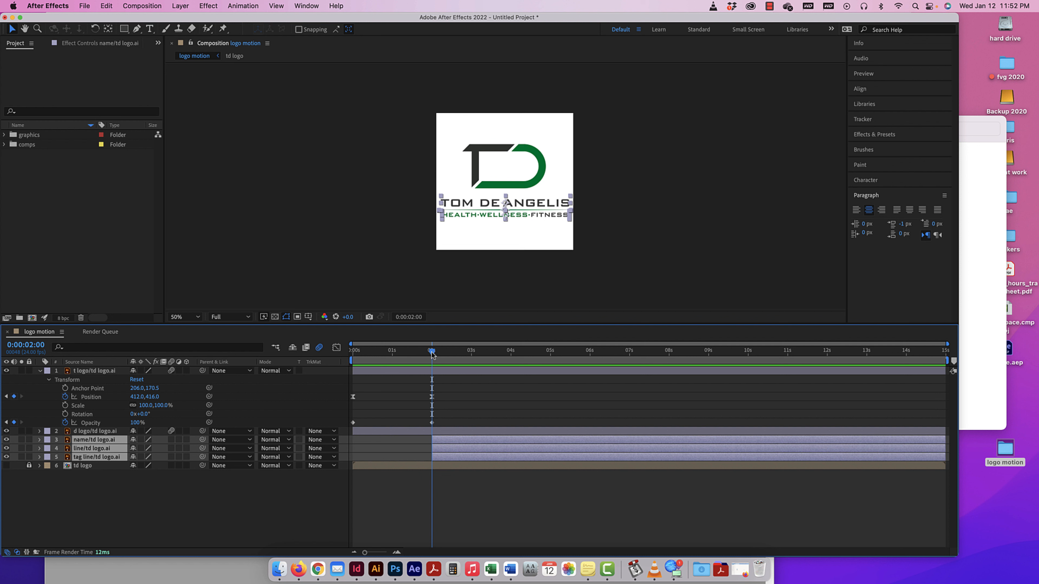
left_click_drag(432, 354, 511, 348)
left_click(88, 457)
left_click_drag(102, 457, 102, 447)
Trim the starts of the tag line and line layers to four seconds, and preview the staggered reveal.
left_click(101, 447, "shift")
left_click(102, 457)
left_click(105, 449, "shift")
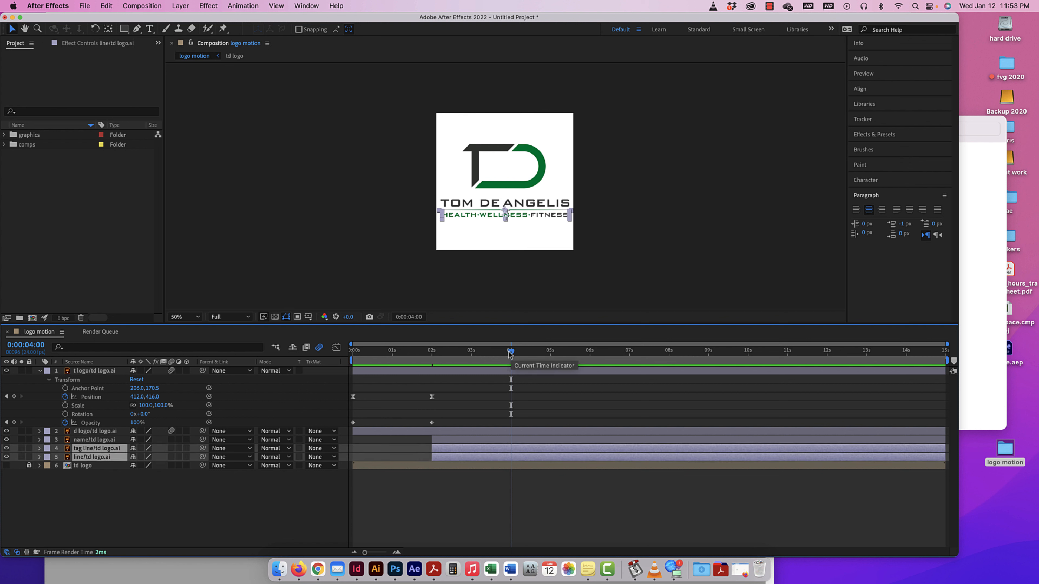
key("alt+bracketleft")
left_click_drag(510, 354, 325, 355)
key("space")
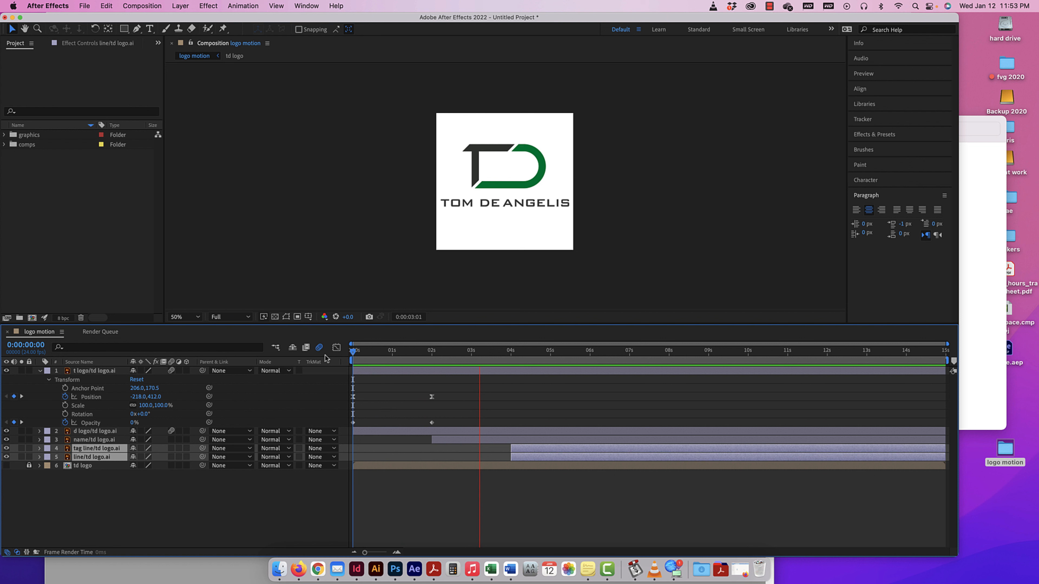
key("space")
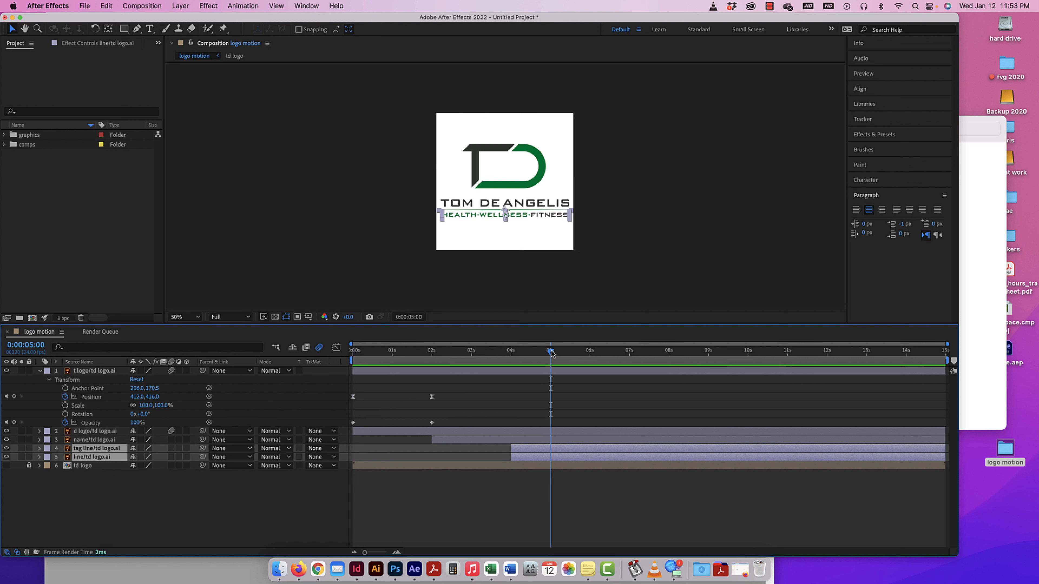
left_click_drag(489, 352, 431, 347)
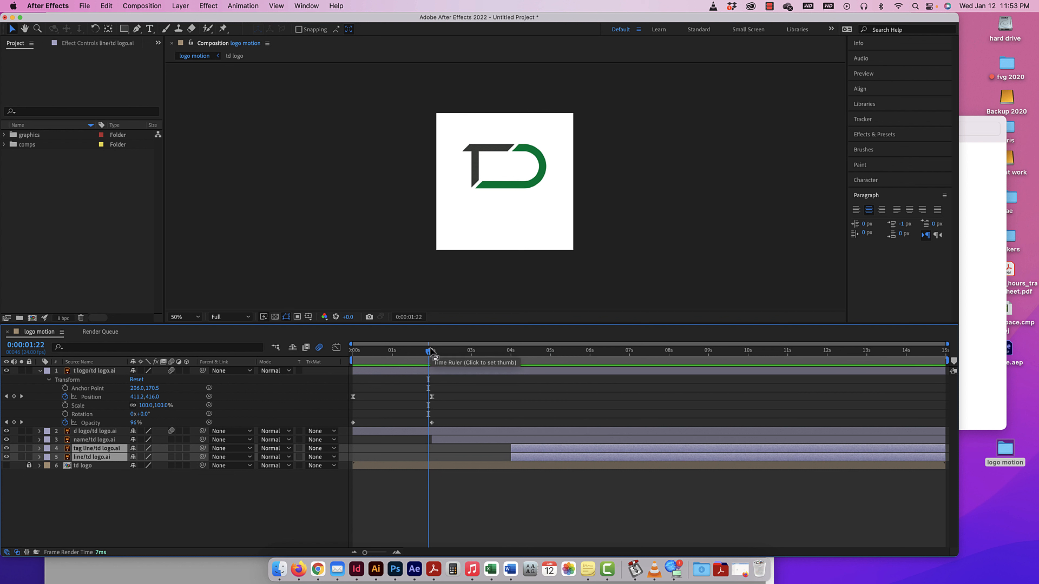
Start saving the project, choosing the aep folder inside the desktop's logo motion folder as its location.
left_click(83, 6)
left_click(102, 104)
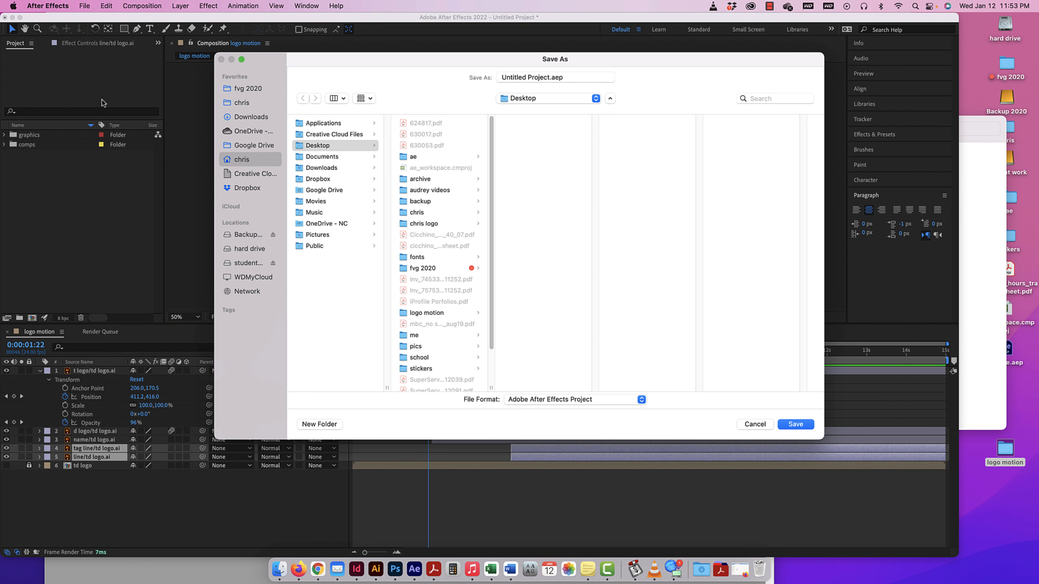
left_click(421, 313)
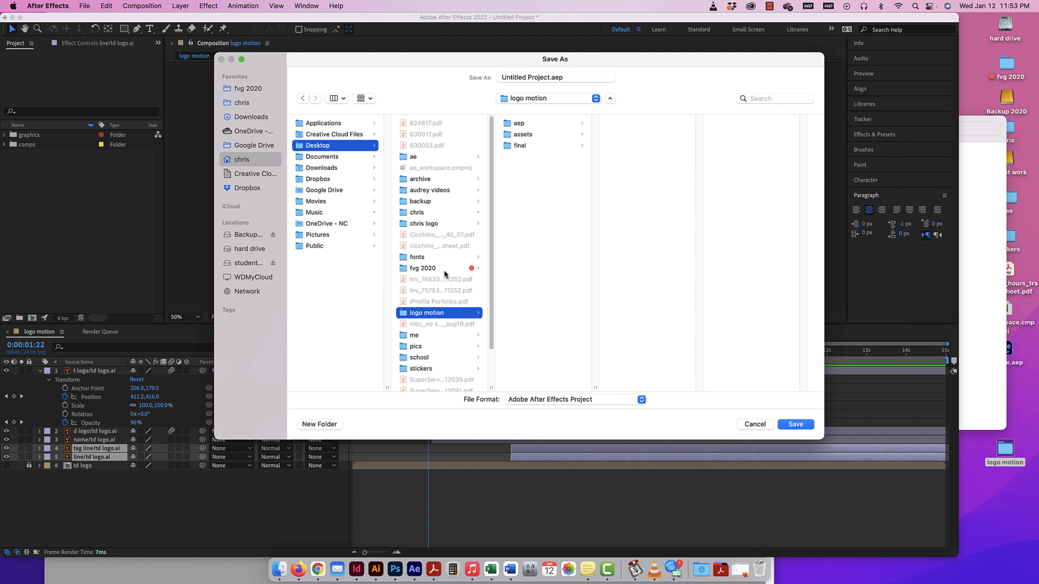
left_click(519, 123)
Name the project file with the author's username followed by "_logo motion_jan22" and save it.
key("Tab")
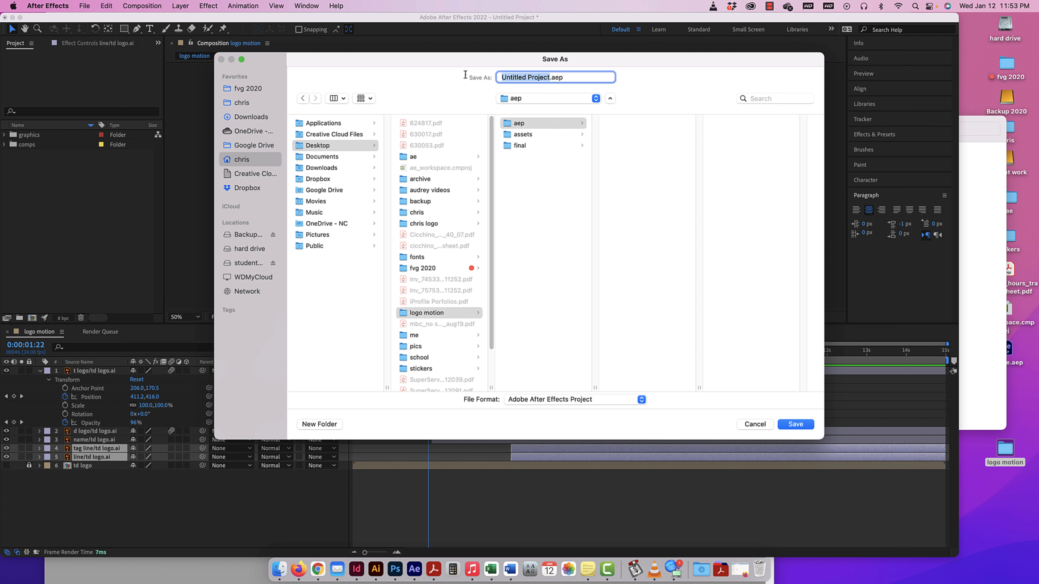
type("logo ")
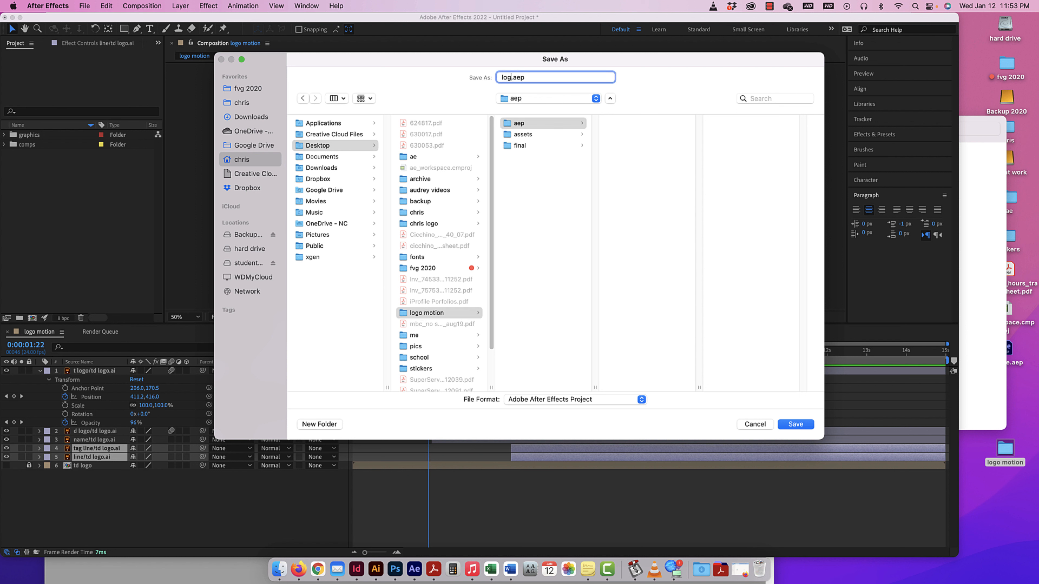
type("motion")
key("BackSpace")
key("BackSpace")
key("BackSpace")
key("BackSpace")
key("BackSpace")
key("BackSpace")
key("BackSpace")
key("BackSpace")
key("BackSpace")
key("BackSpace")
key("BackSpace")
type("cicchinoc1_logo motion_jan22")
left_click(802, 424)
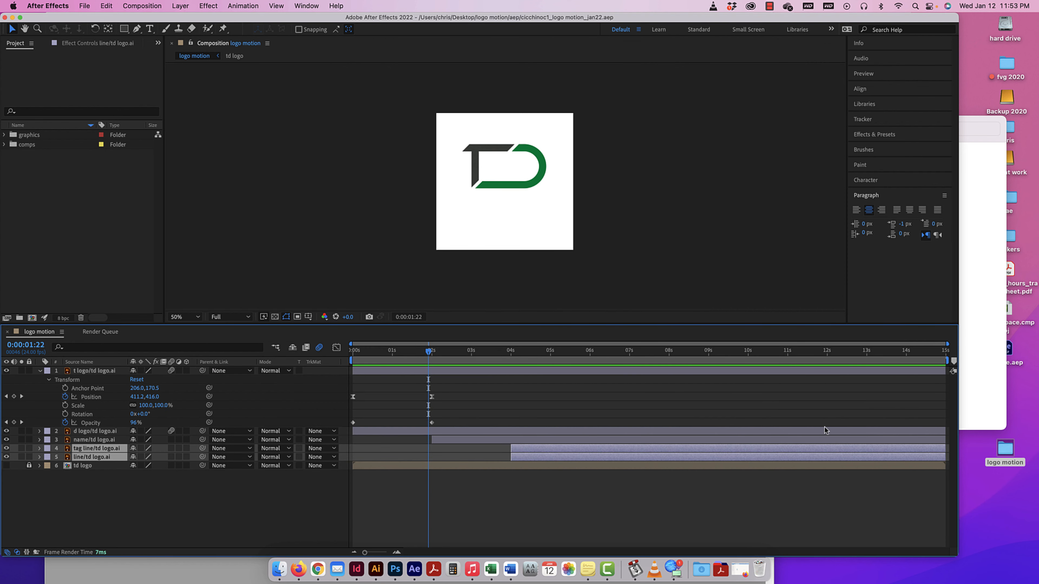
Check the aep and assets subfolders of the logo motion folder in Finder, and return to After Effects.
left_click(1009, 452)
double_click(1009, 452)
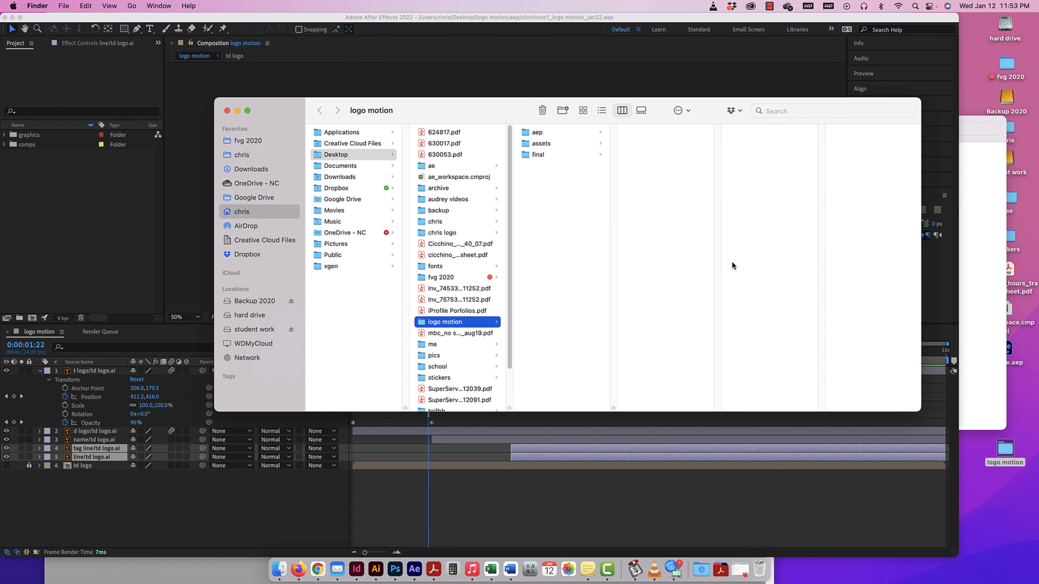
left_click(545, 134)
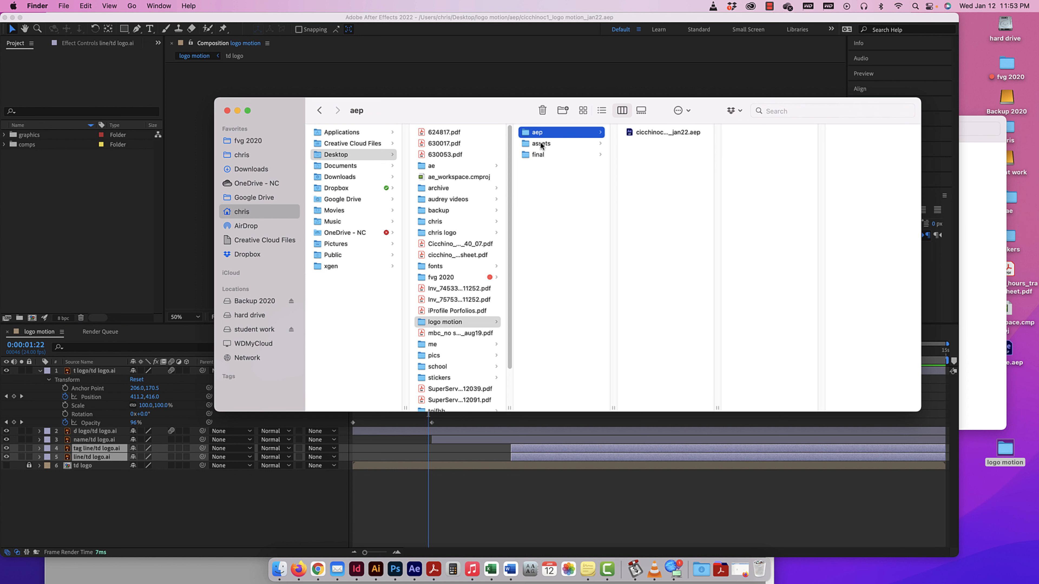
left_click(540, 145)
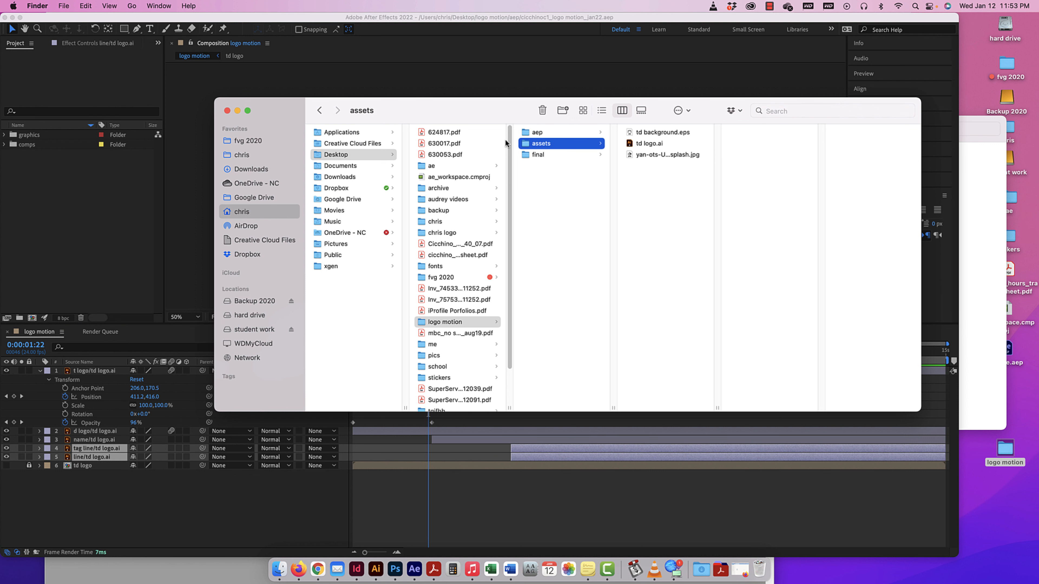
left_click(226, 111)
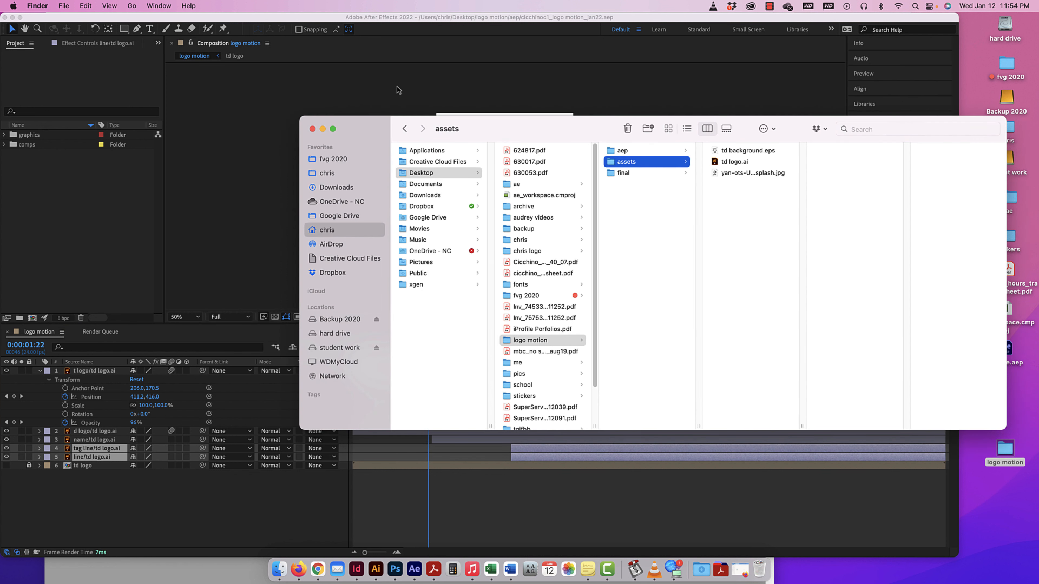
left_click(412, 87)
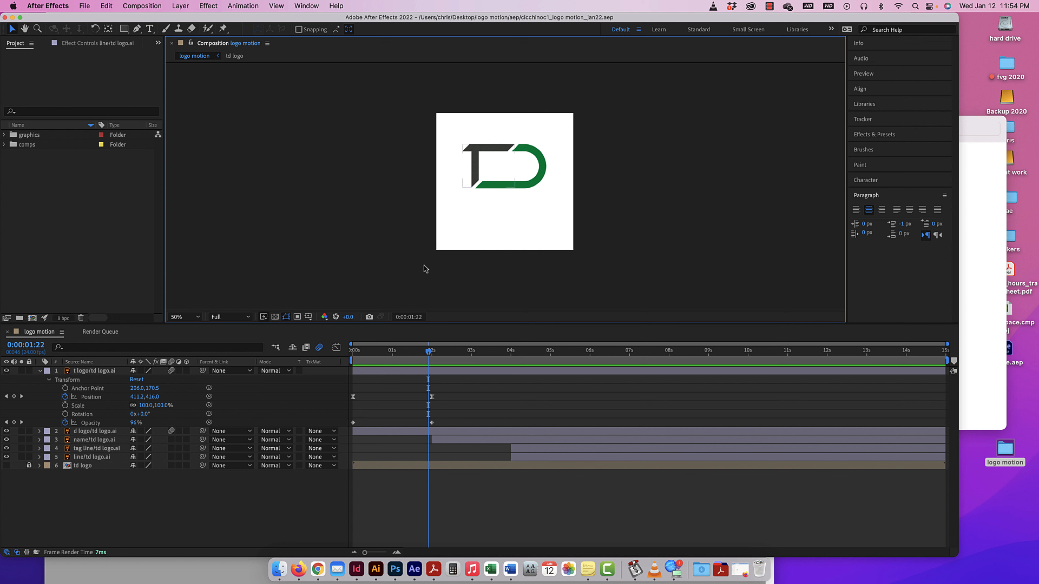
Set the current time to two seconds, collapse the t logo layer, and expand the name layer's Transform properties.
left_click(434, 351)
mouse_move(434, 353)
left_mouse_down()
mouse_move(510, 353)
mouse_move(433, 356)
left_mouse_up()
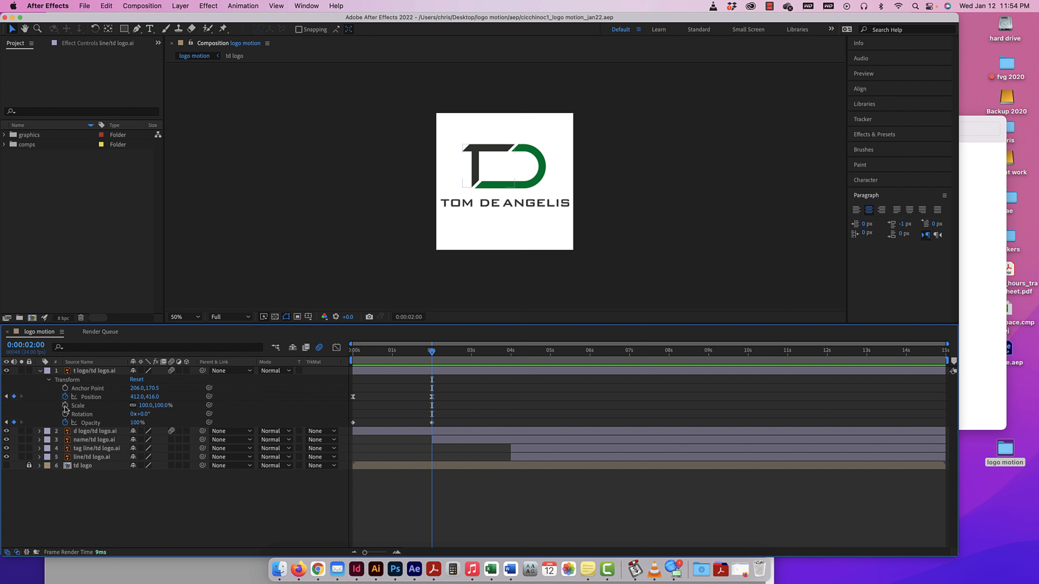
left_click(40, 371)
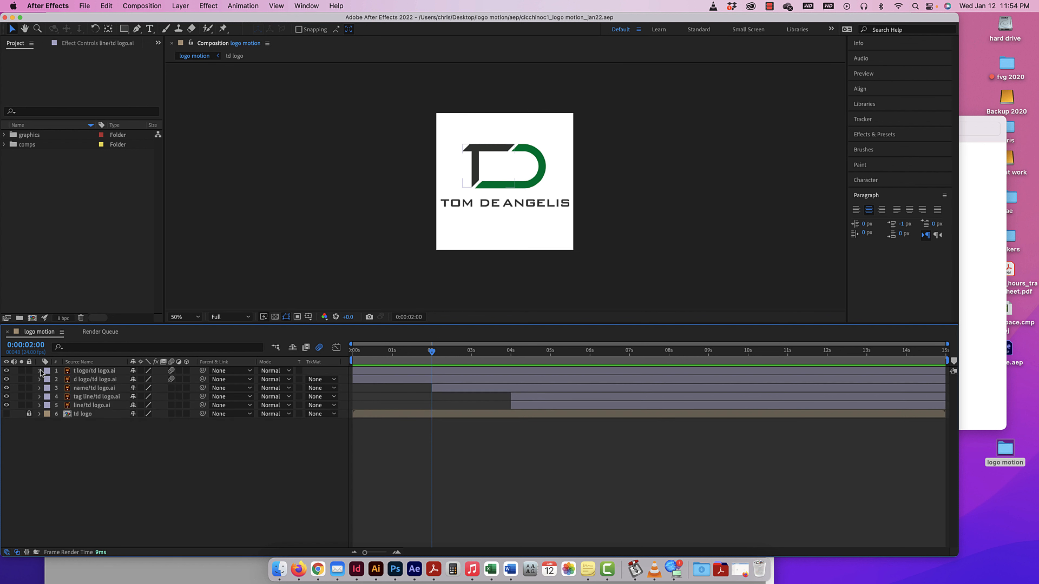
left_click(6, 388)
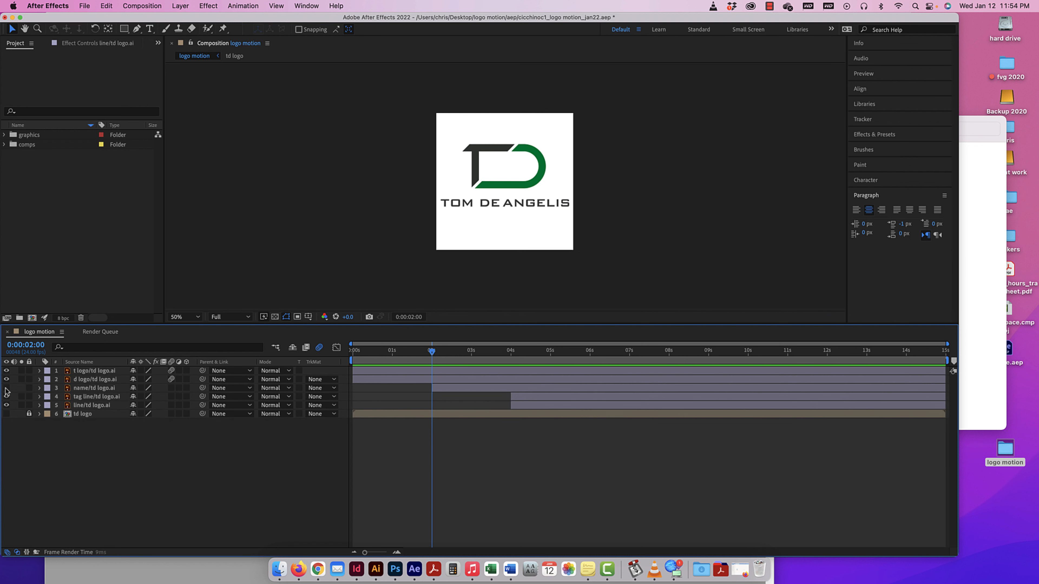
left_click(7, 388)
left_click(39, 388)
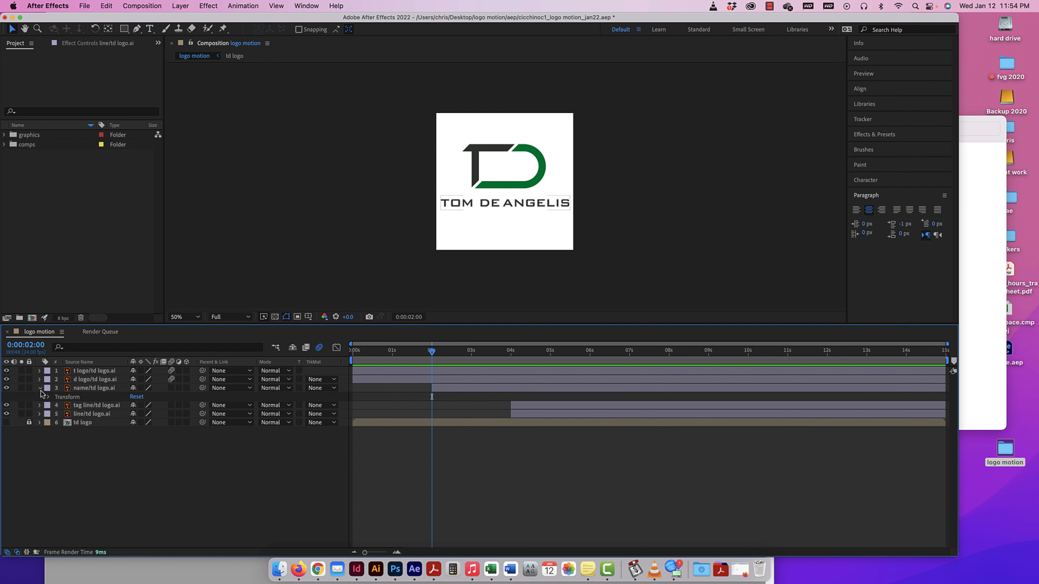
left_click(49, 398)
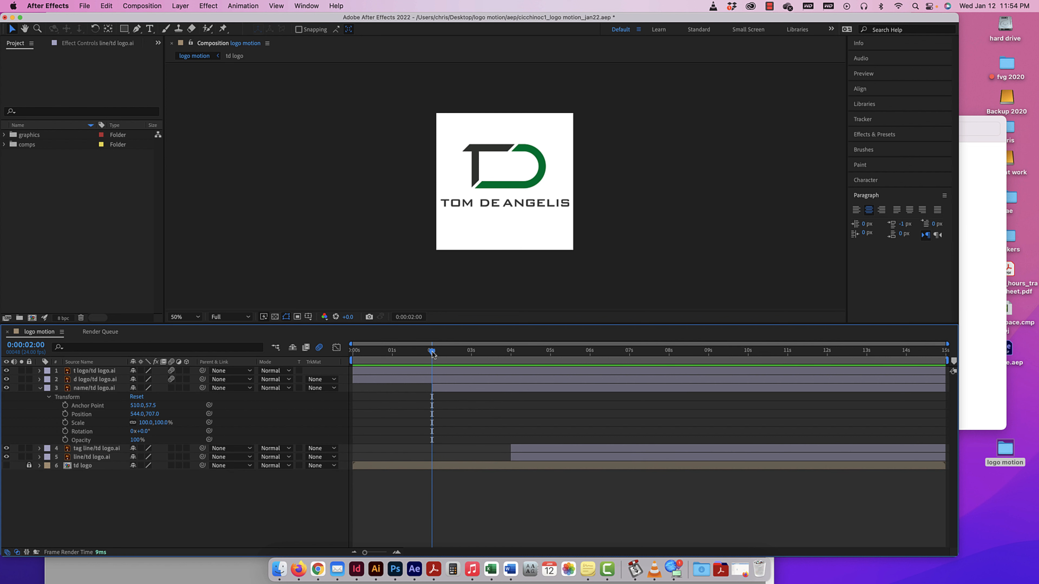
Add a Position keyframe to the name layer at four seconds, and return the current time to two seconds.
left_click_drag(433, 352, 512, 355)
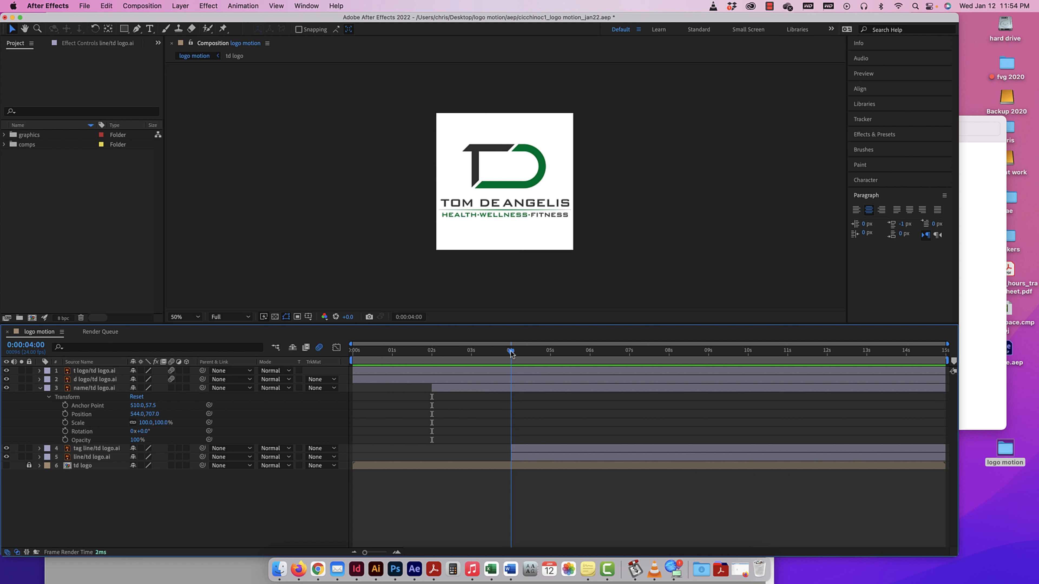
left_click(65, 414)
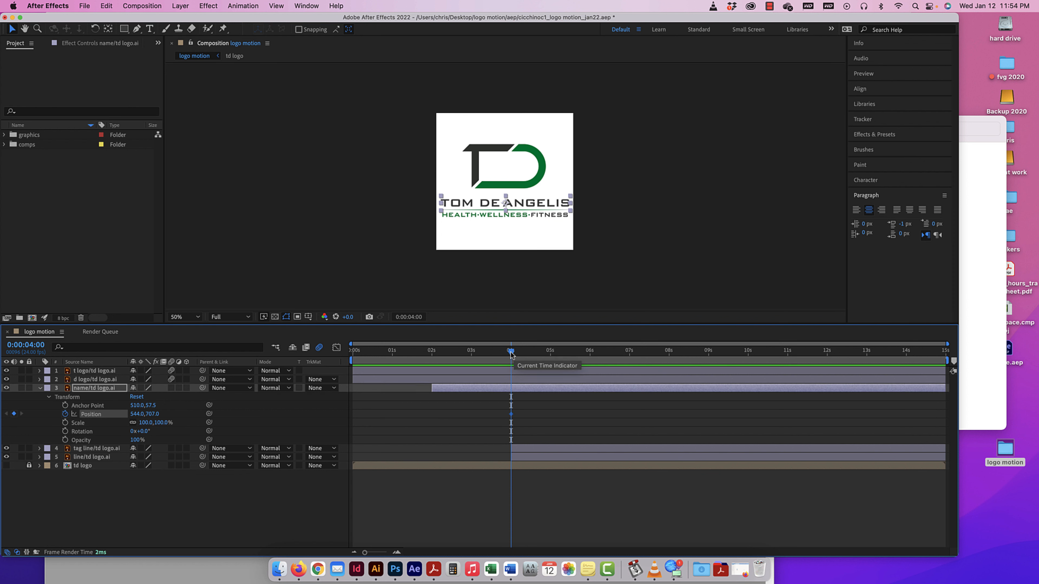
left_click_drag(511, 354, 433, 355)
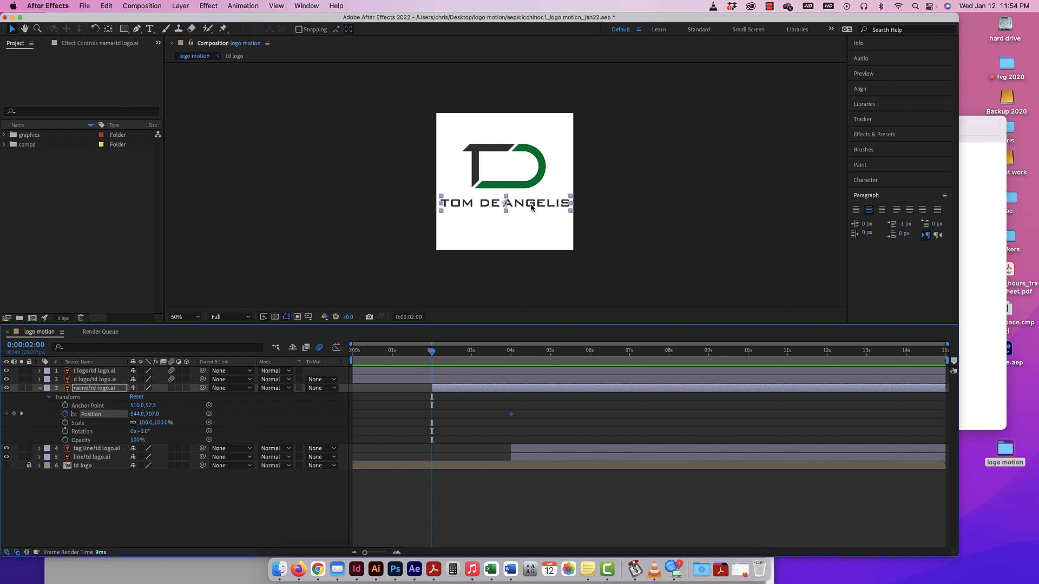
Move the name straight down below the canvas at two seconds, to about 544, 1163, and preview the animation from the start.
left_click_drag(530, 210, 531, 268)
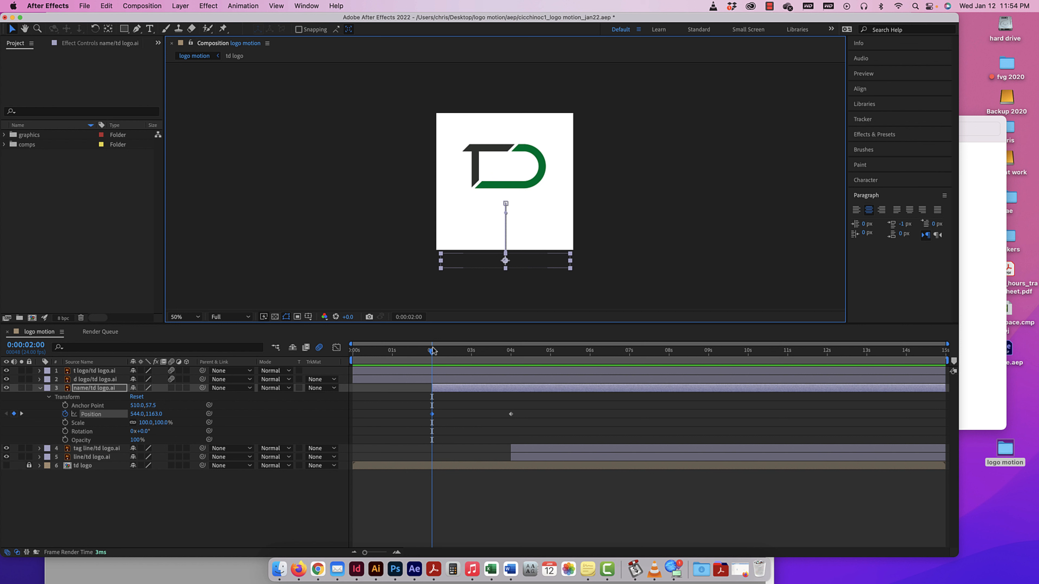
left_click_drag(433, 350, 323, 350)
key("space")
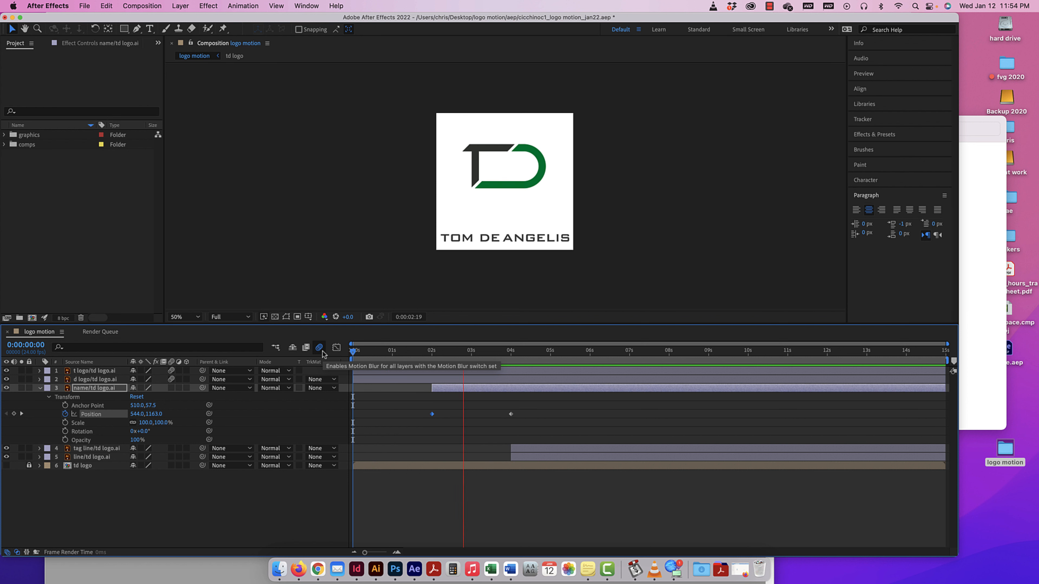
key("space")
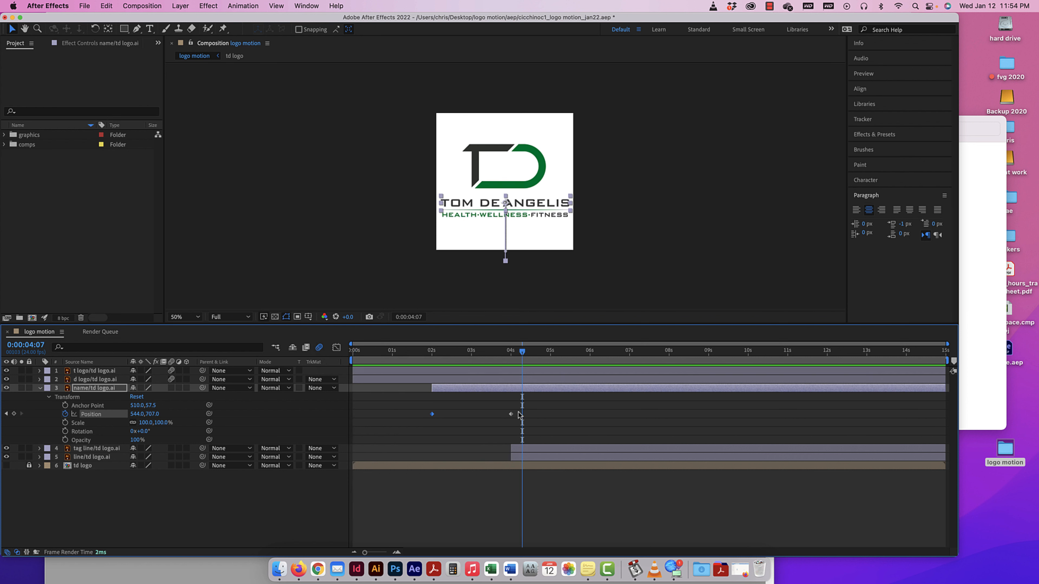
Apply Easy Ease to both Position keyframes of the name layer and preview the motion.
left_click_drag(519, 414, 418, 421)
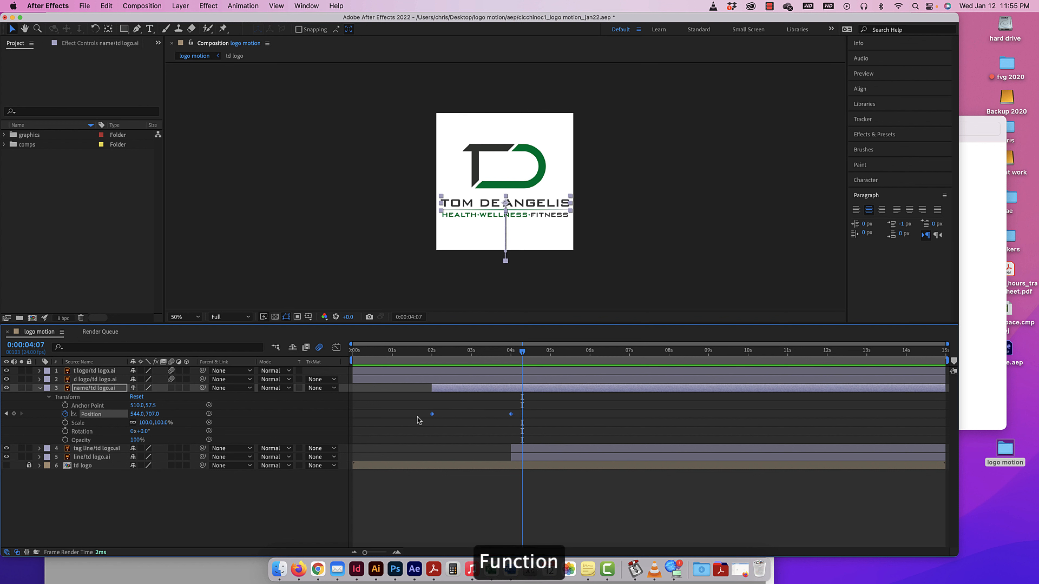
key("F9")
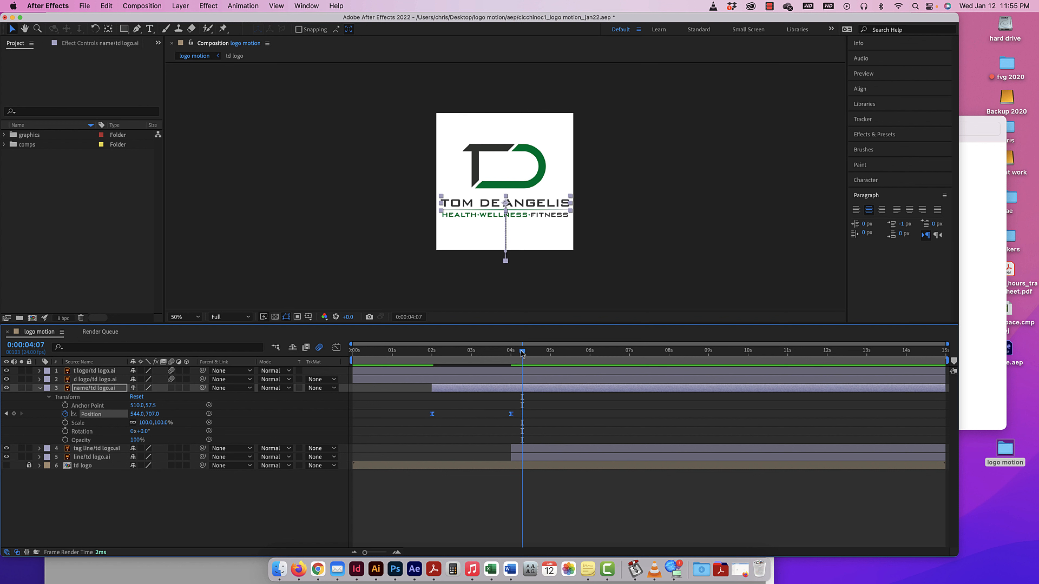
left_click_drag(523, 351, 407, 361)
key("space")
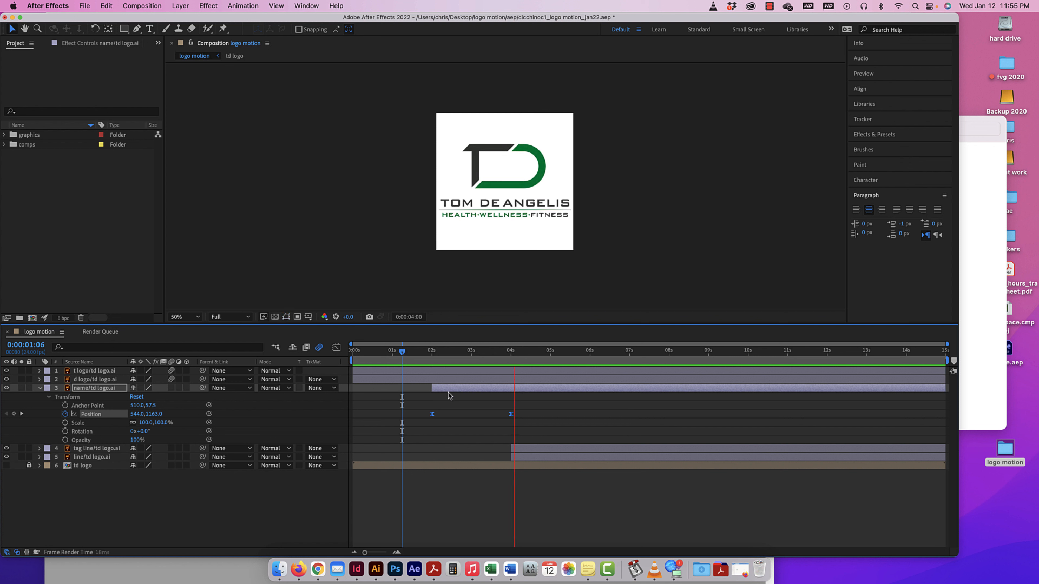
key("space")
Lengthen both ease handles of the name's Position speed curve in the Graph Editor for a sharp mid-move peak, and preview the animation.
left_click_drag(520, 415, 412, 420)
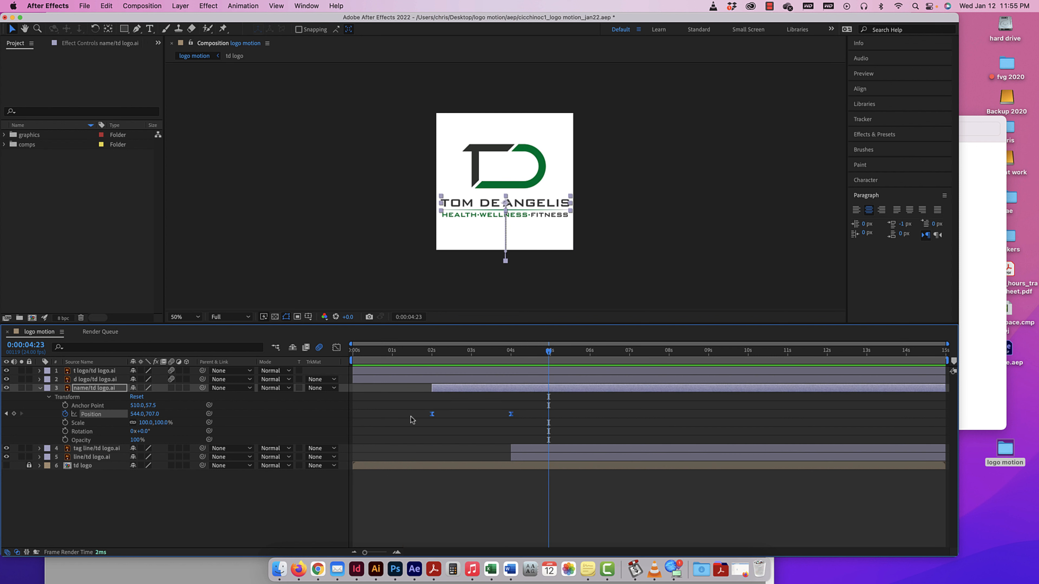
left_click(337, 348)
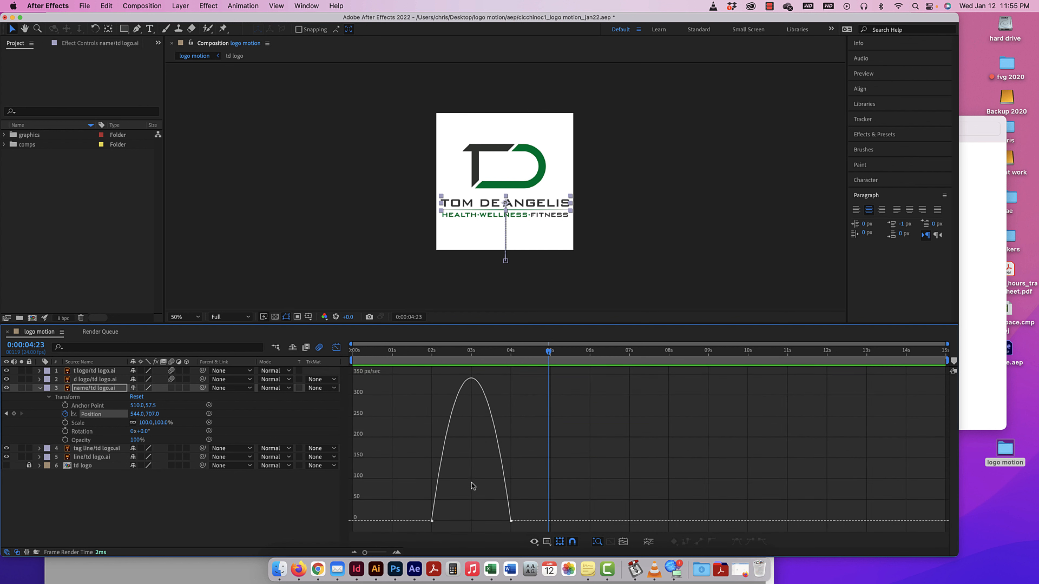
left_click_drag(503, 523, 463, 525)
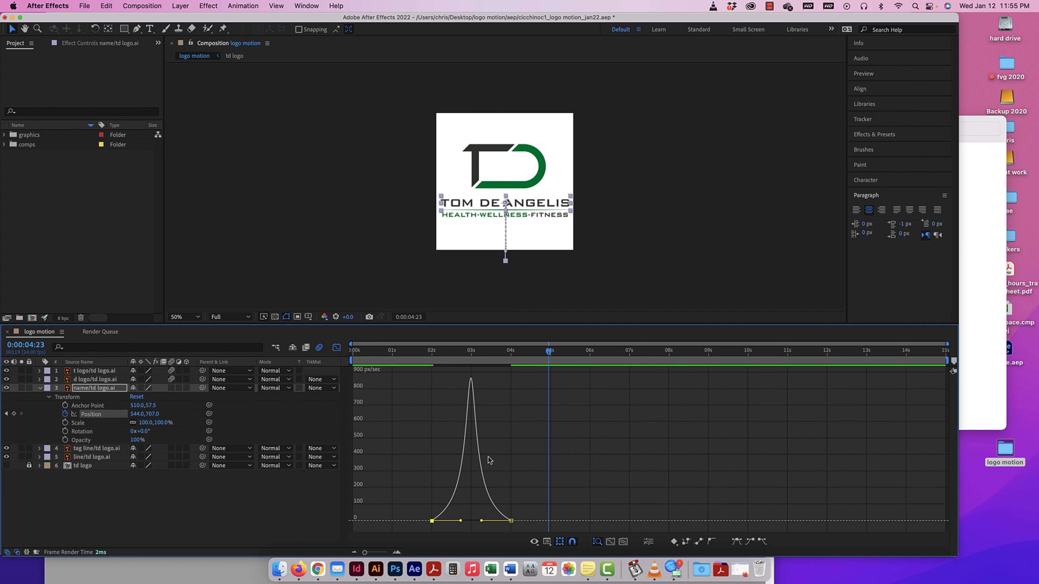
left_click_drag(532, 351, 328, 345)
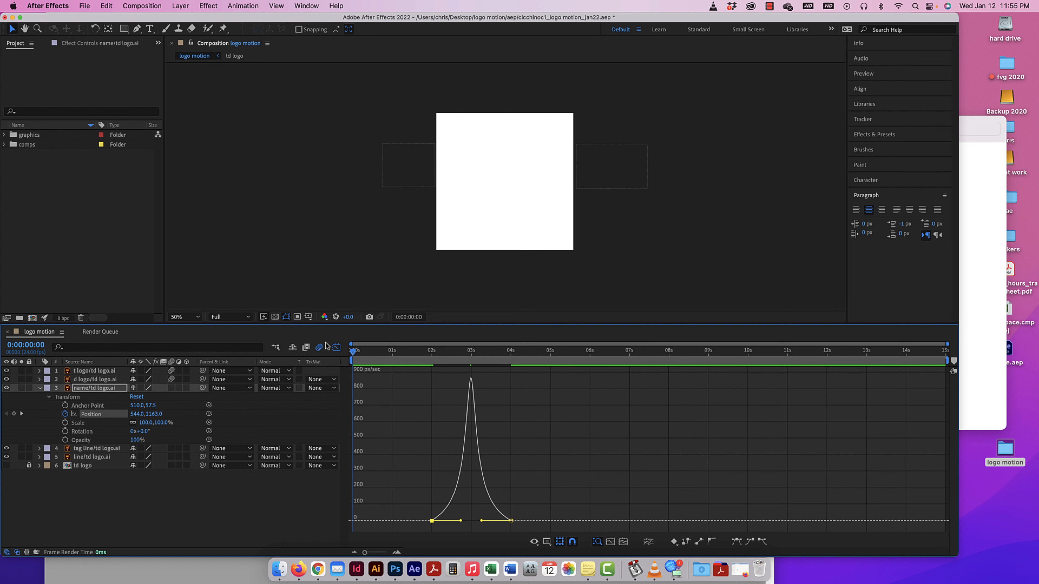
left_click(335, 347)
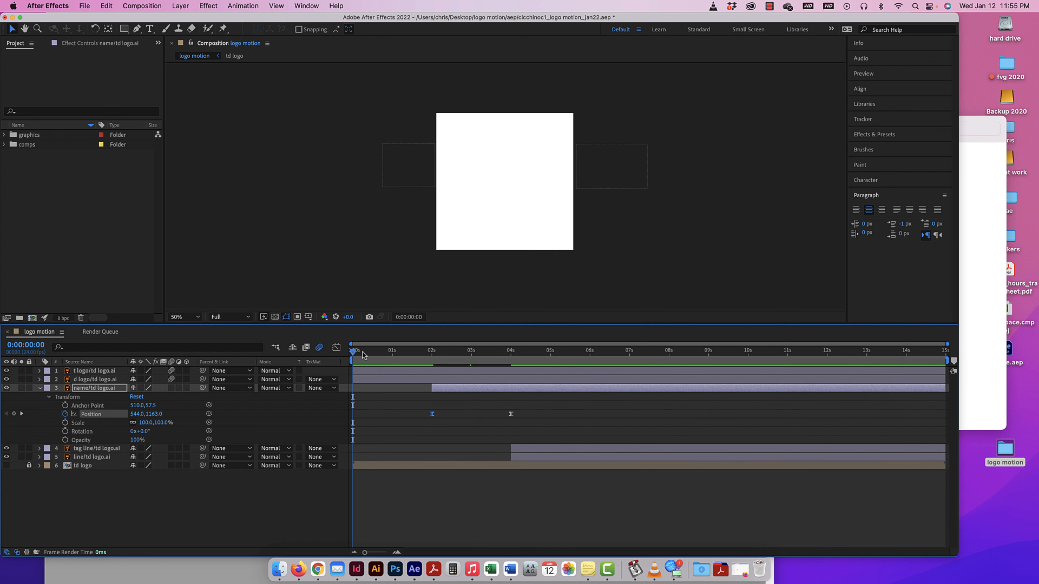
key("space")
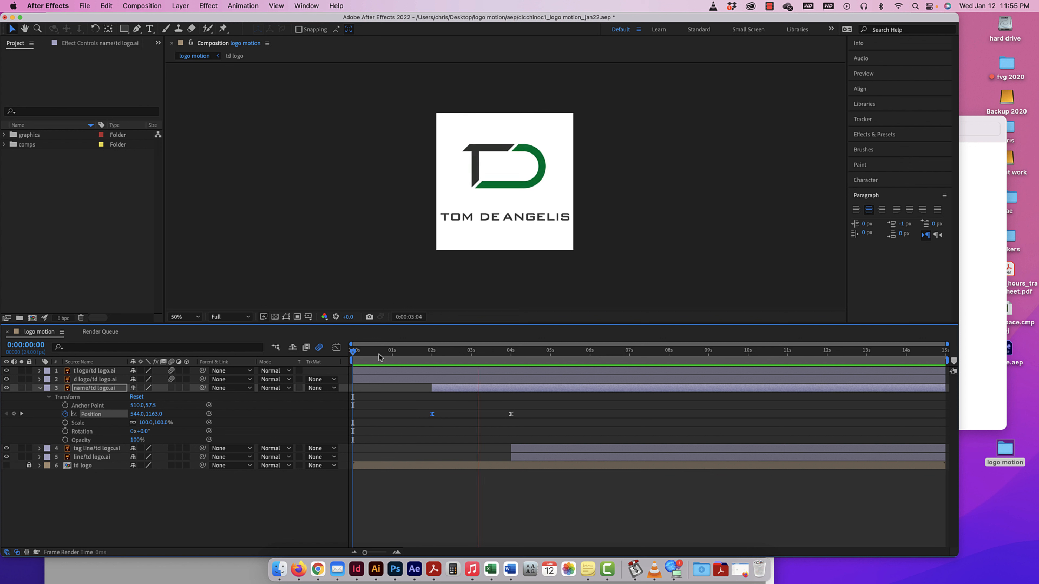
key("space")
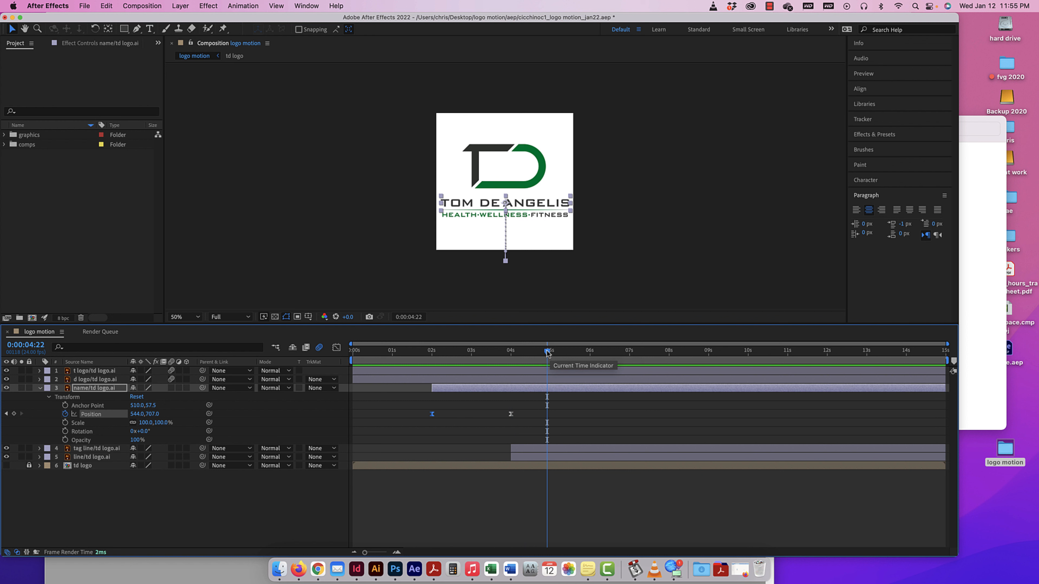
Keyframe the name layer's Scale at four seconds, and set its Scale to 81% at two seconds.
left_click_drag(547, 353, 432, 356)
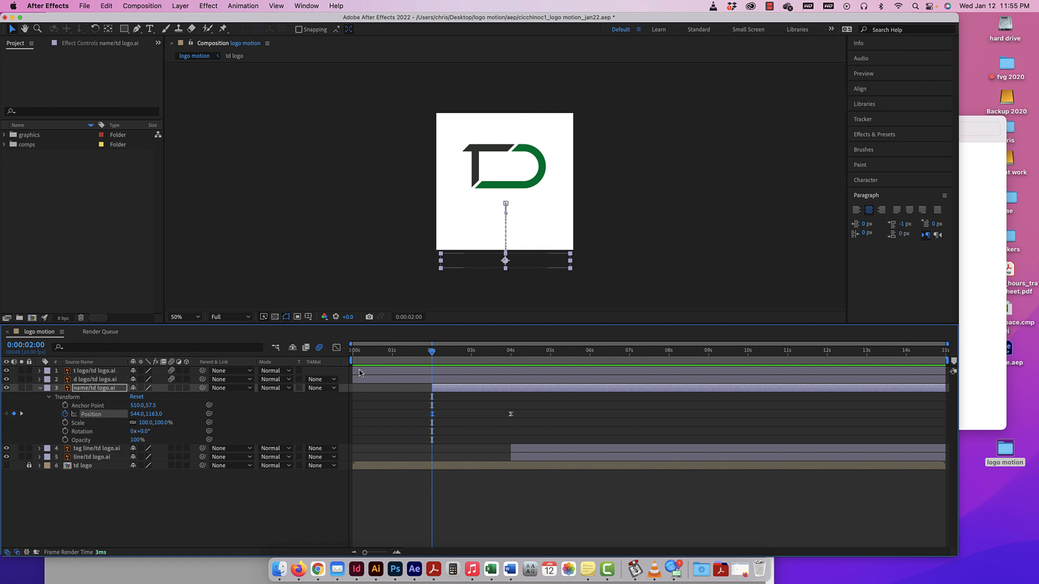
left_click_drag(432, 354, 510, 355)
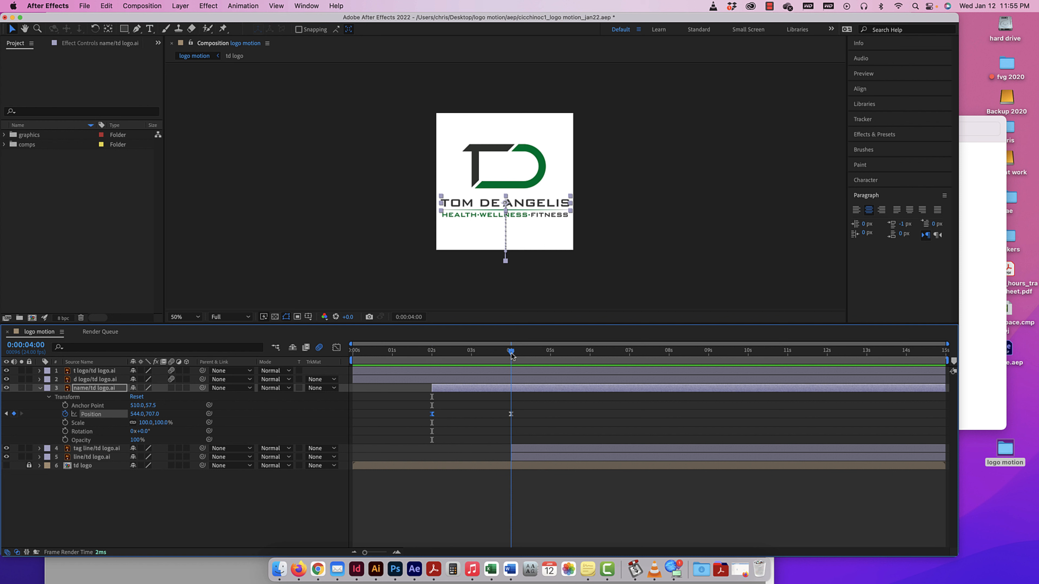
left_click(66, 423)
left_click_drag(511, 355, 432, 355)
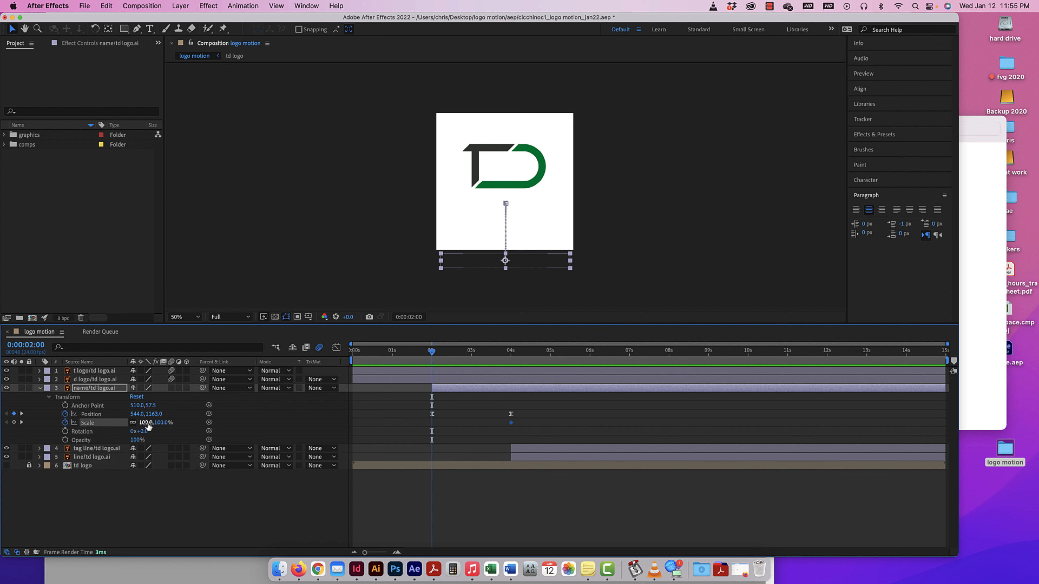
mouse_move(146, 423)
left_mouse_down()
mouse_move(126, 424)
mouse_move(148, 424)
left_mouse_up()
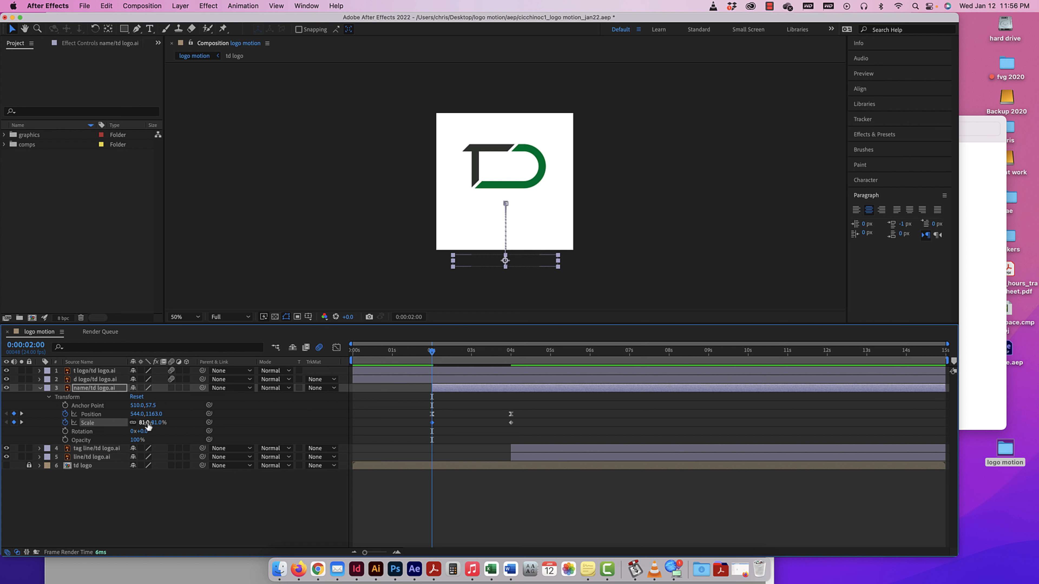
Try unlinking the name's Scale proportions and stretching its width to 226%, and undo both changes.
left_click(133, 423)
left_click_drag(144, 422, 215, 424)
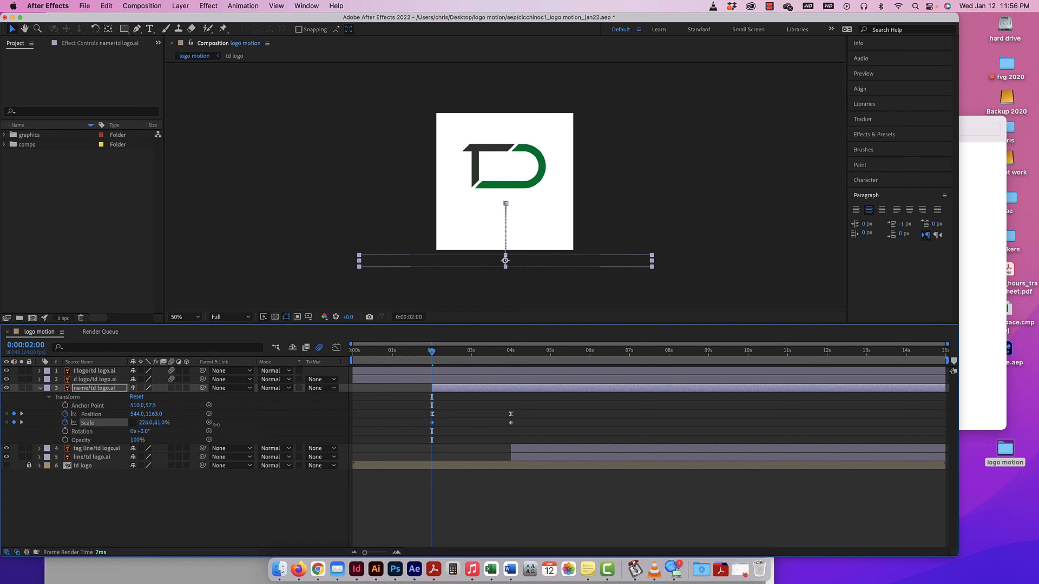
key("super+z")
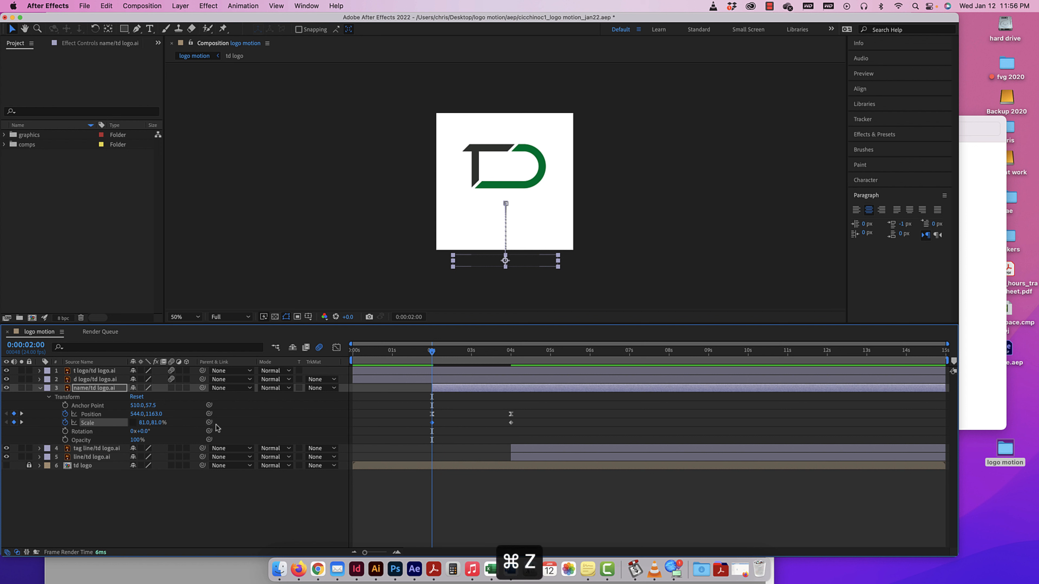
key("super+z")
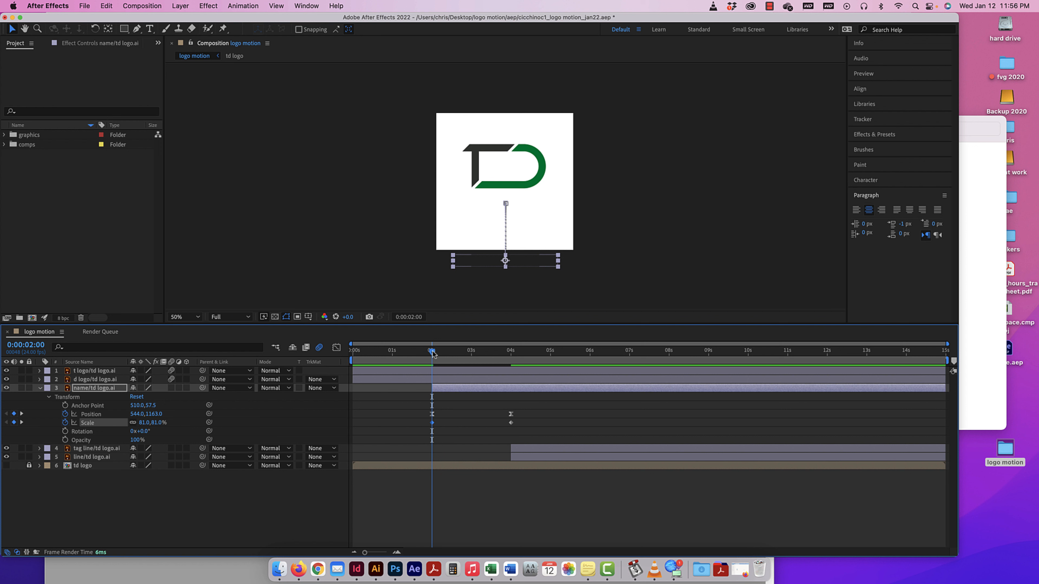
Preview the composition from the start to check the name's combined position and scale animation.
left_click_drag(432, 352, 353, 352)
key("space")
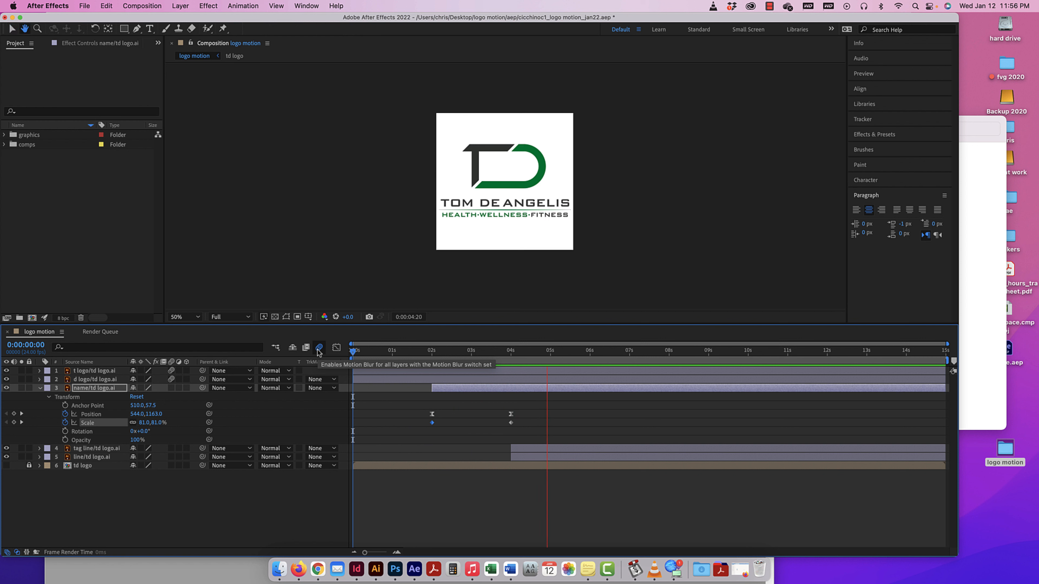
key("space")
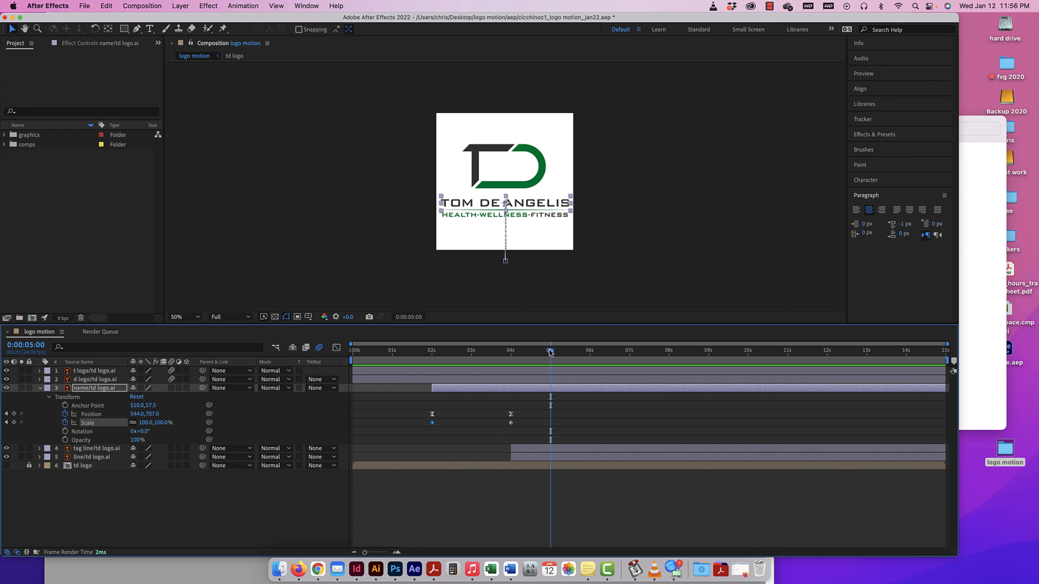
Try an extra Scale keyframe of 137.9% on the name layer at 0:00:02:15, and undo it.
left_click_drag(550, 352, 431, 351)
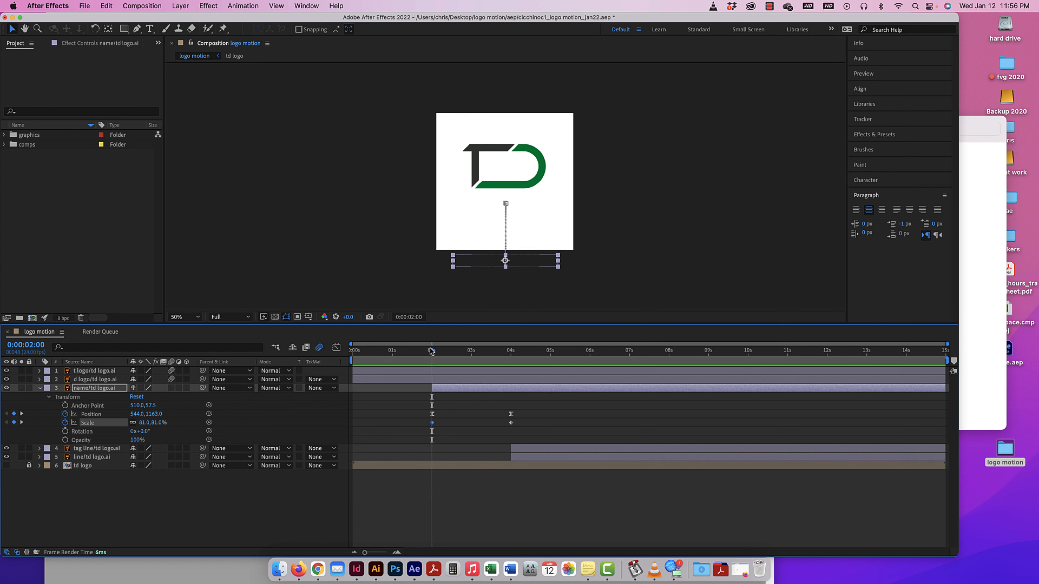
left_click_drag(435, 420, 424, 426)
left_click_drag(433, 352, 457, 355)
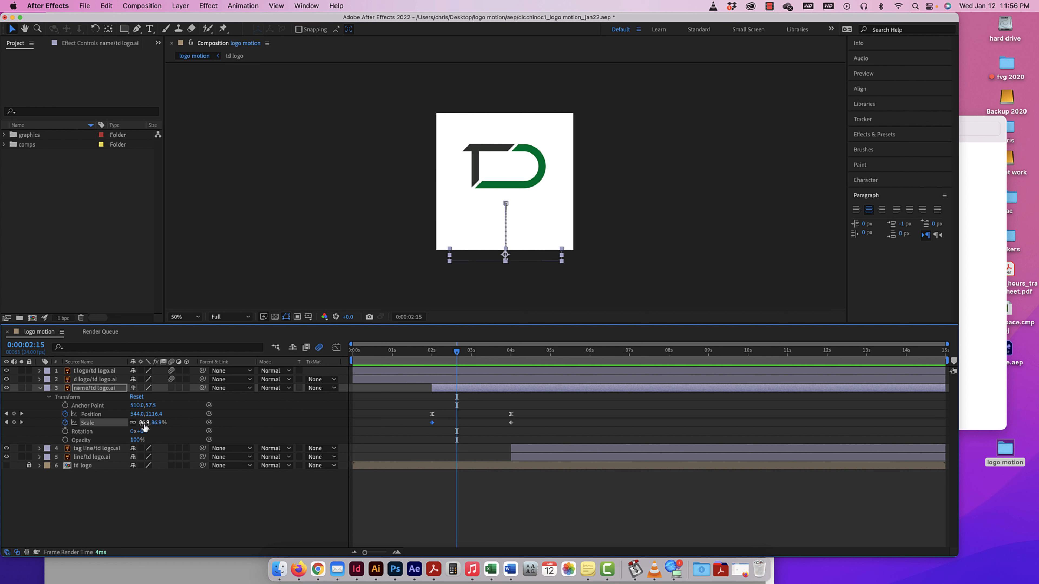
left_click_drag(145, 428, 348, 432)
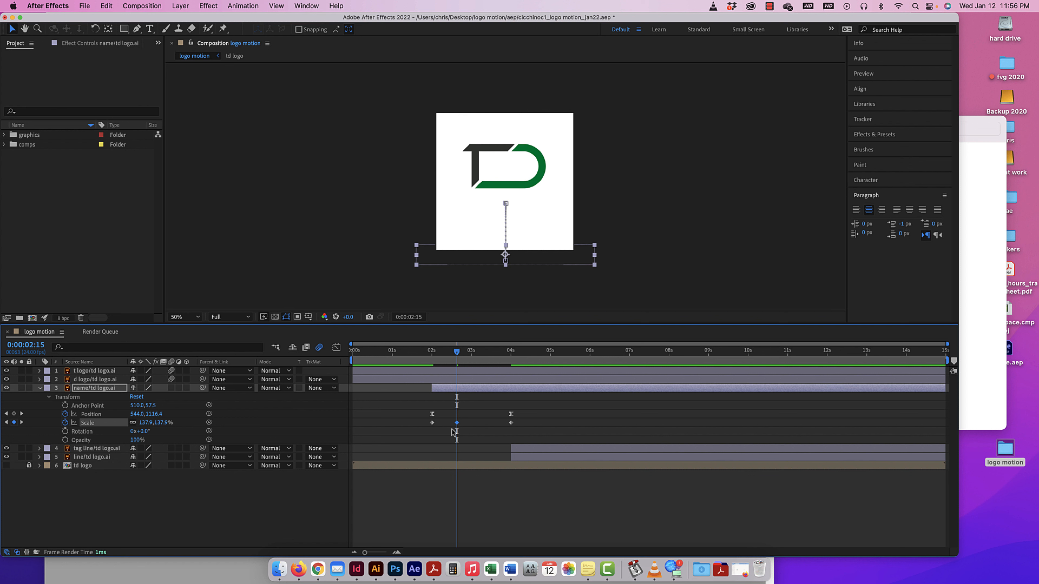
key("super+z")
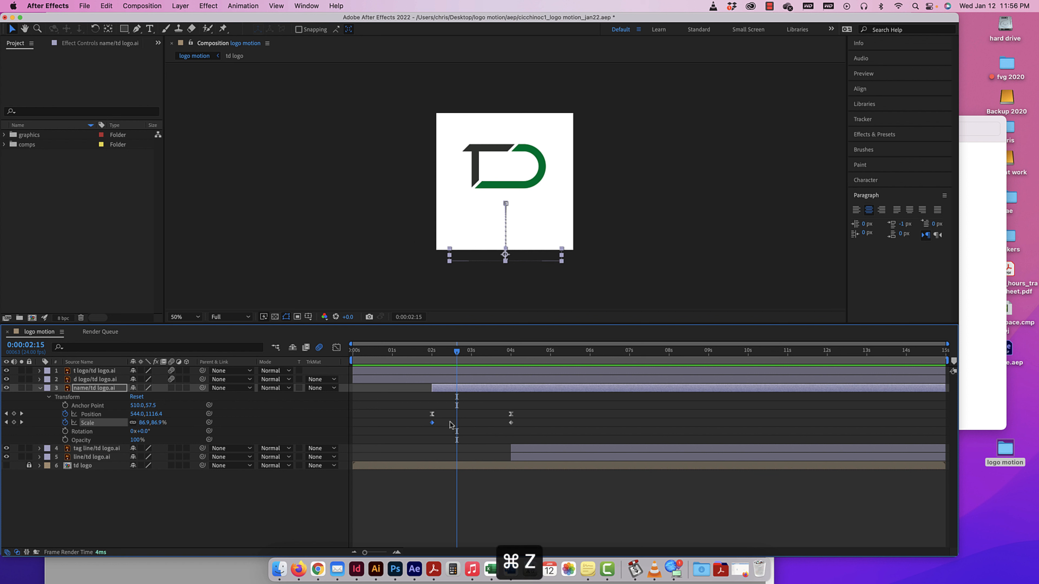
Set the name layer's Scale to 49% at two seconds, preview the growth, and bring the current time back to about two seconds.
left_click(432, 354)
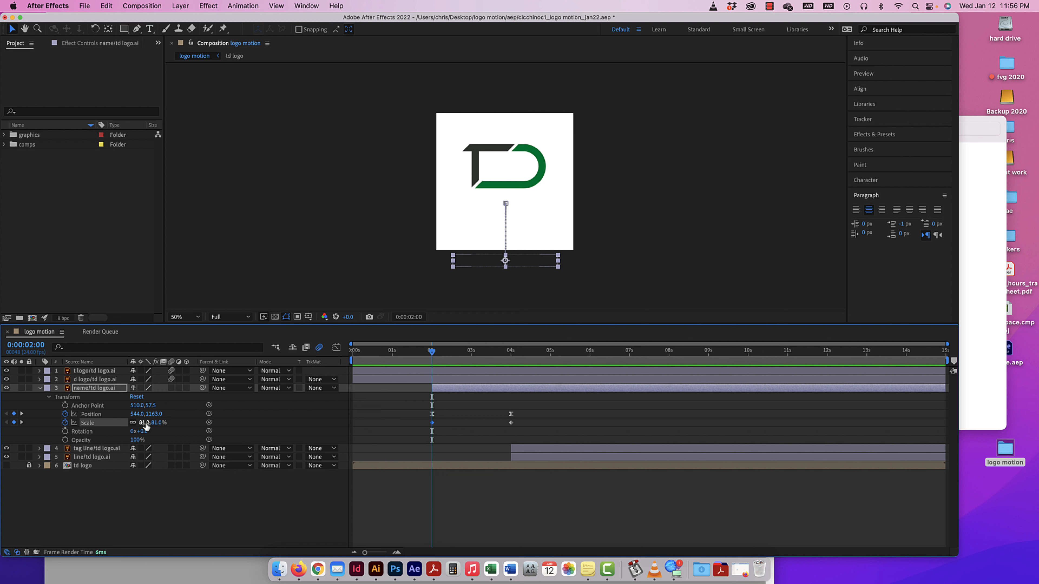
left_click_drag(146, 423, 131, 423)
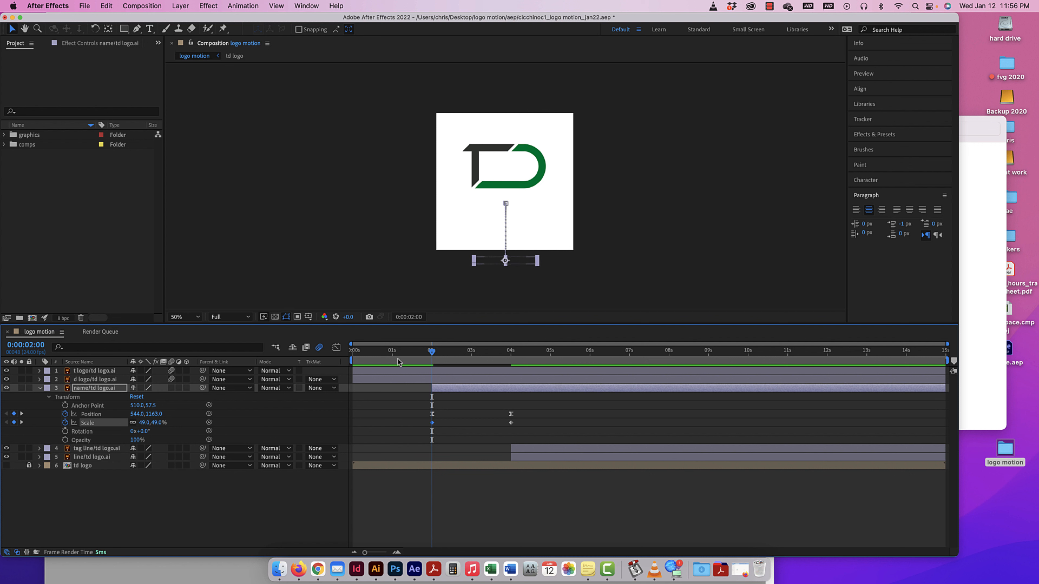
left_click_drag(429, 352, 418, 352)
key("space")
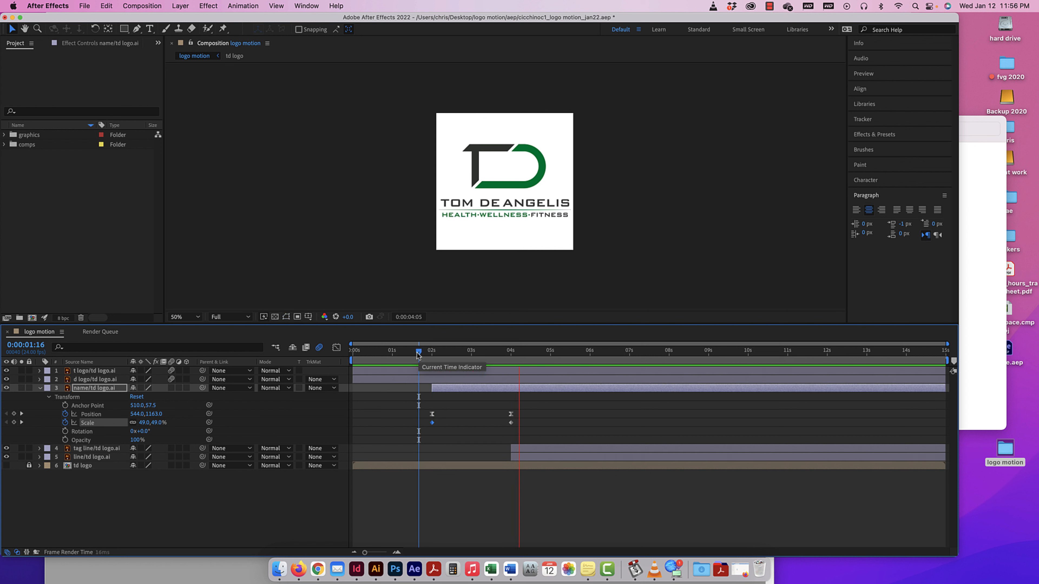
key("space")
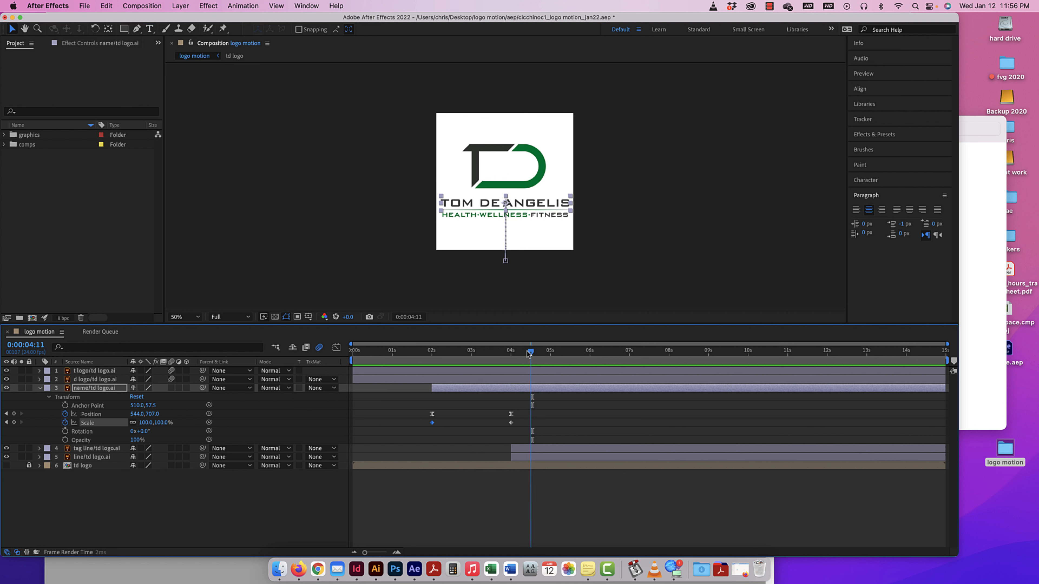
left_click_drag(532, 352, 431, 354)
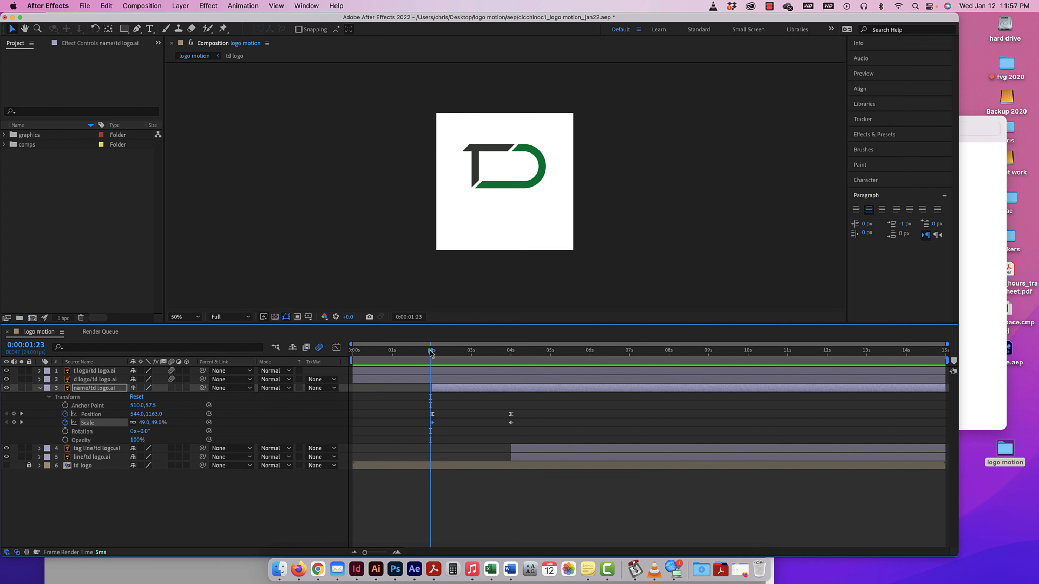
Reorder the line layer above the tag line and stagger their starts, line at 0:00:04:01 and tag line at about 0:00:05:09.
left_click_drag(431, 353, 511, 355)
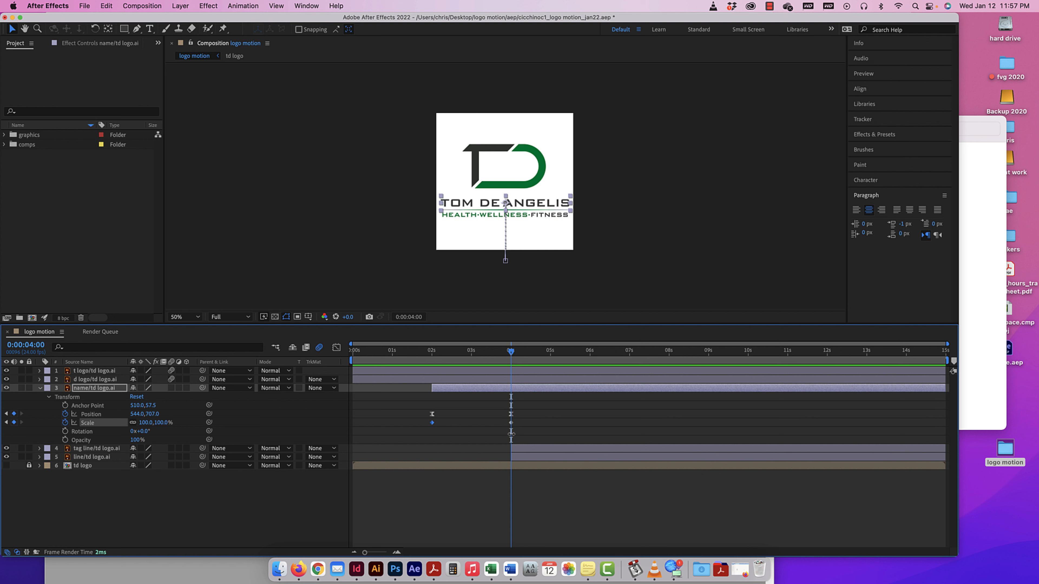
left_click(512, 458)
left_click_drag(555, 458, 590, 456)
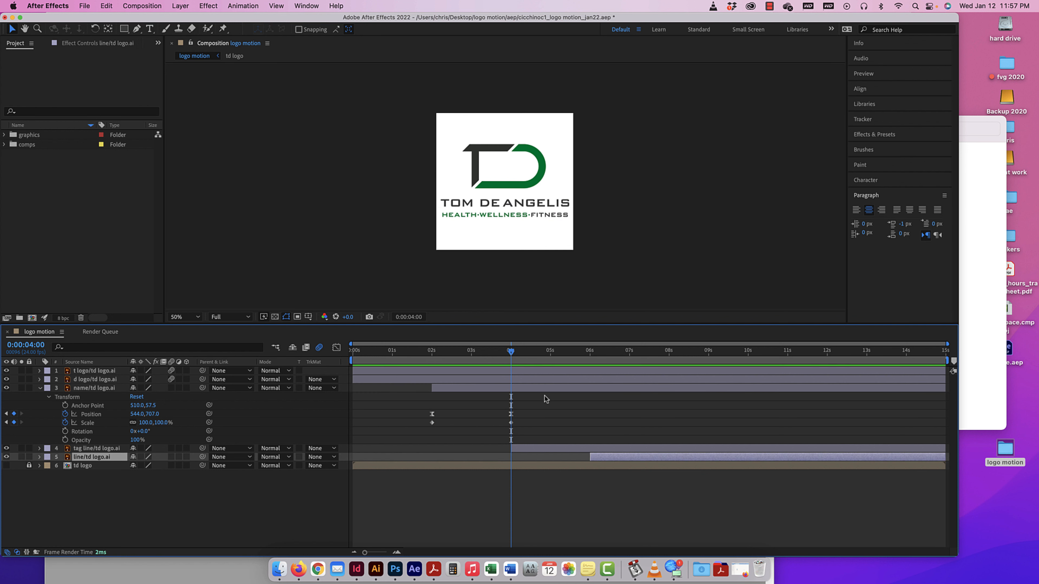
mouse_move(511, 351)
left_mouse_down()
mouse_move(498, 349)
mouse_move(512, 351)
left_mouse_up()
left_click_drag(84, 457, 81, 449)
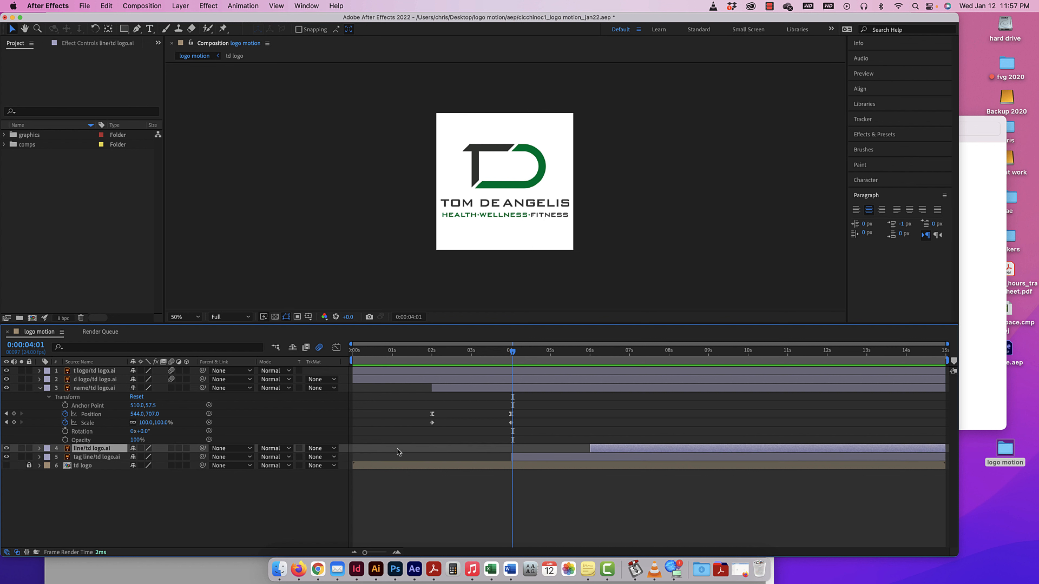
left_click_drag(589, 448, 567, 457)
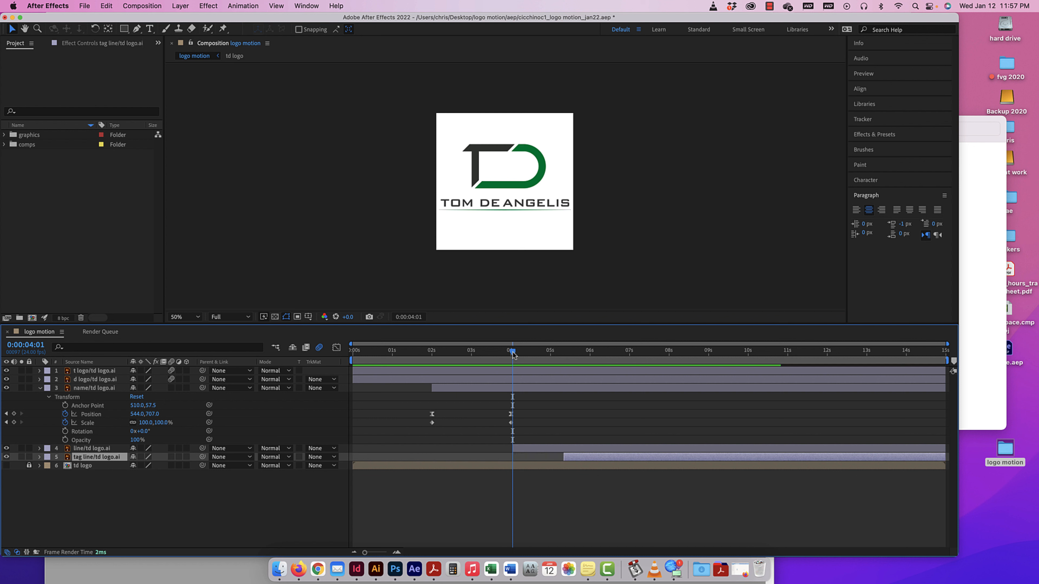
left_click_drag(512, 353, 513, 352)
Reveal the line layer's transform properties in place of the name's and preview the composition from 0:00:02:00.
left_click(39, 389)
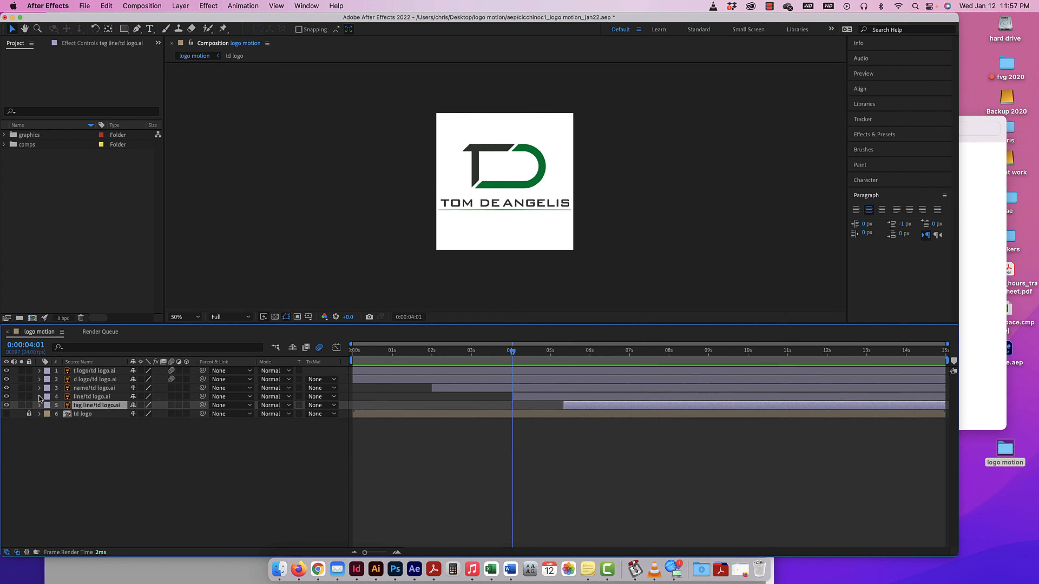
left_click(40, 396)
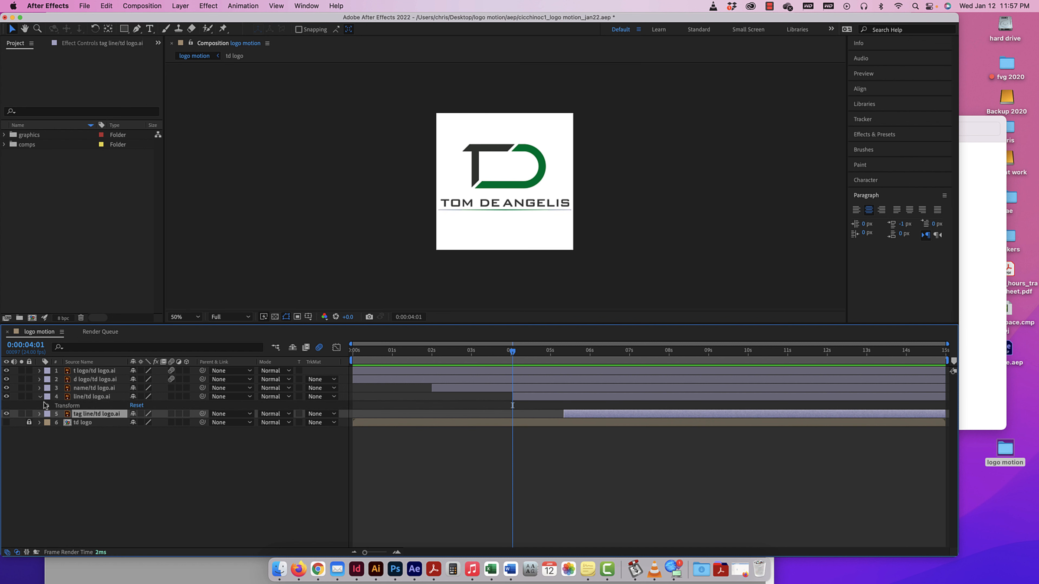
left_click(47, 406)
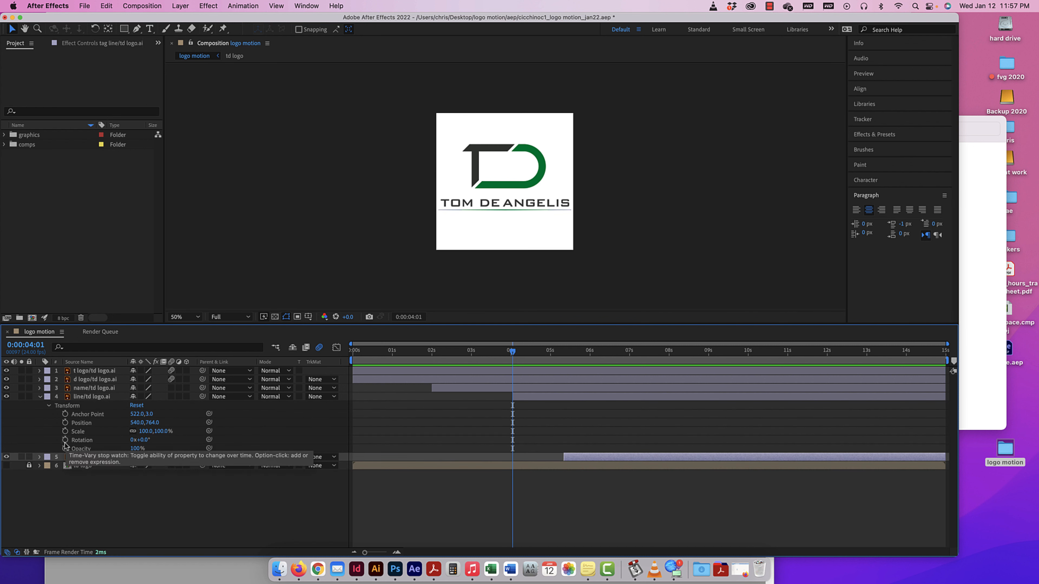
left_click_drag(513, 351, 432, 360)
key("space")
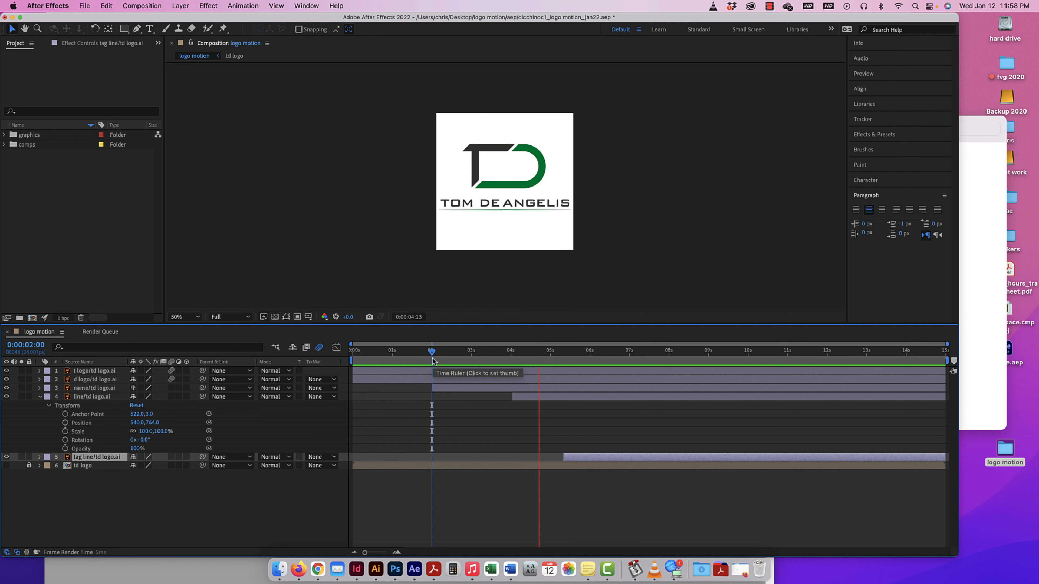
key("space")
Keyframe the line layer's Rotation at 0° at 0:00:04:21 and at one full revolution at 0:00:04:01.
mouse_move(546, 352)
left_mouse_down()
mouse_move(514, 352)
mouse_move(546, 352)
left_mouse_up()
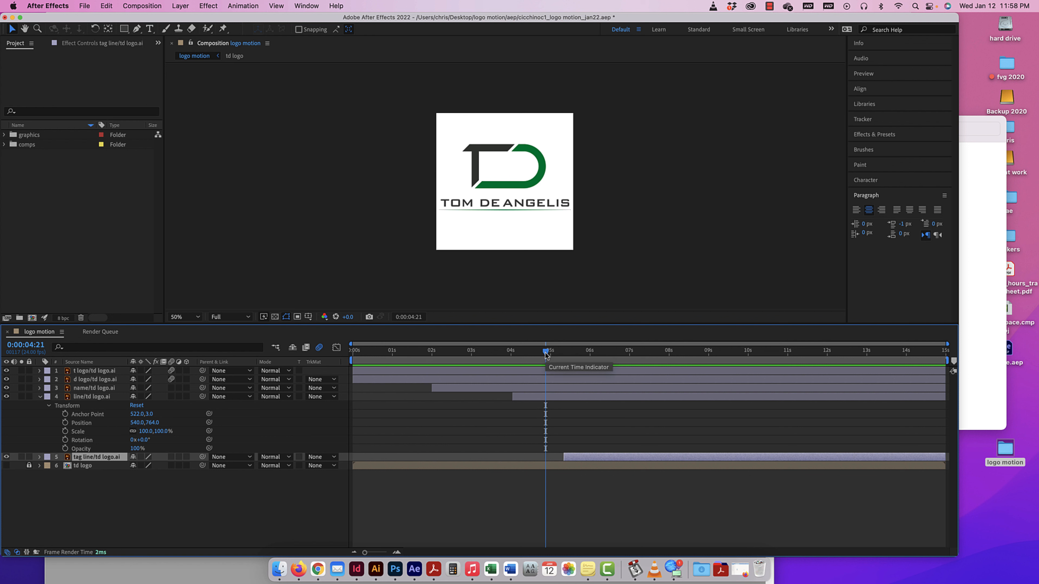
left_click(65, 439)
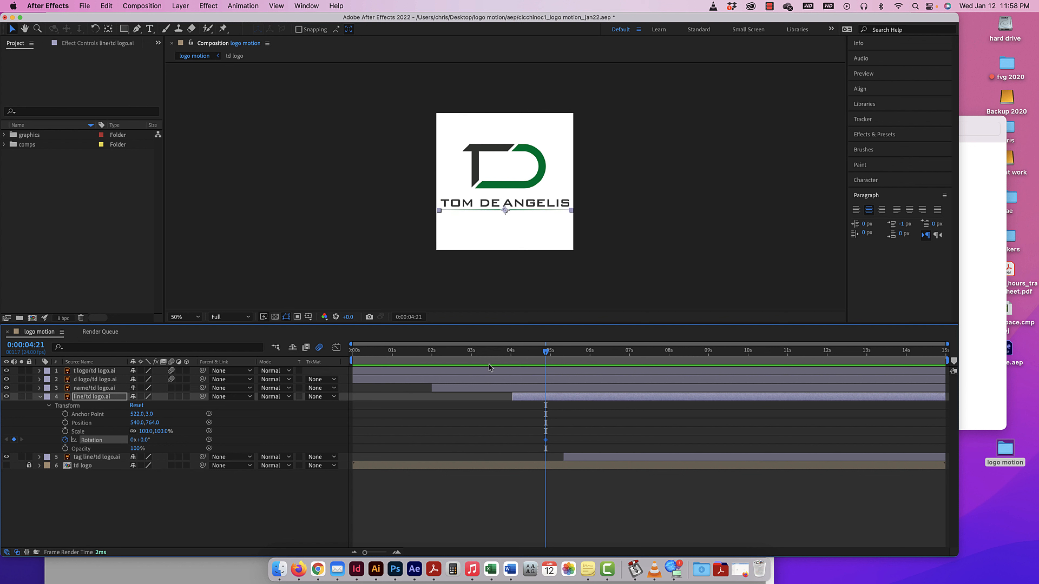
left_click_drag(548, 354, 515, 357)
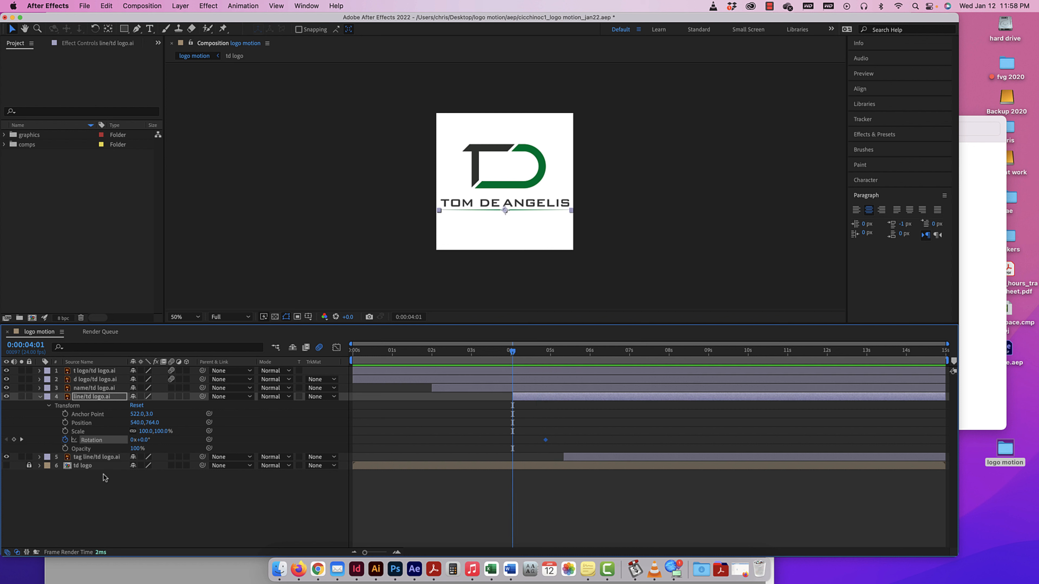
left_click(132, 440)
key("Return")
Preview the line's full-turn rotation from shortly before the layer starts.
mouse_move(513, 352)
left_mouse_down()
mouse_move(575, 352)
mouse_move(493, 352)
mouse_move(513, 355)
left_mouse_up()
left_click(482, 351)
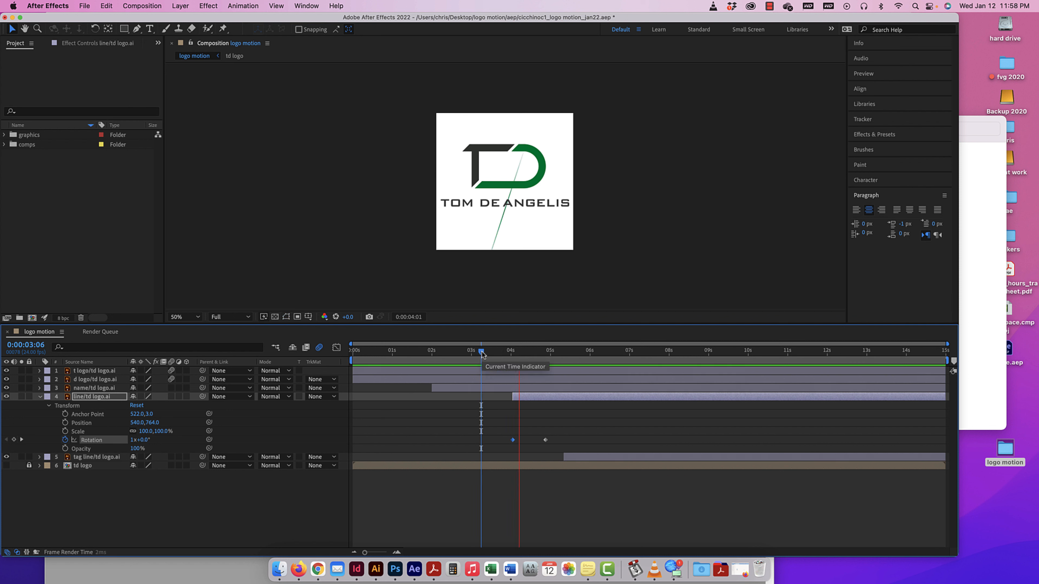
left_click_drag(483, 352, 505, 350)
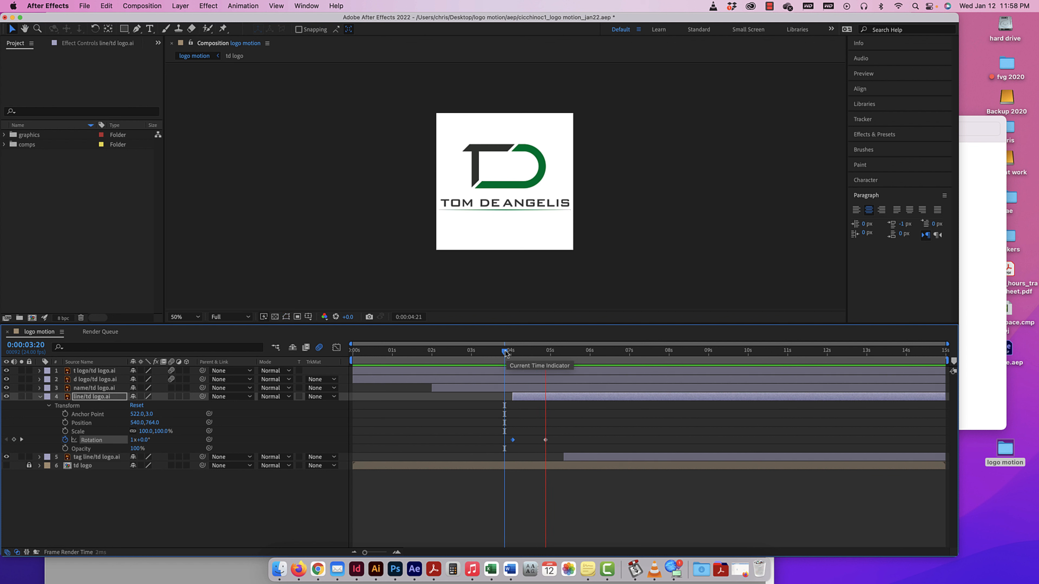
key("space")
Reduce the line's Rotation at 0:00:04:01 to half a turn (180°) and preview the spin.
left_click_drag(569, 353, 514, 356)
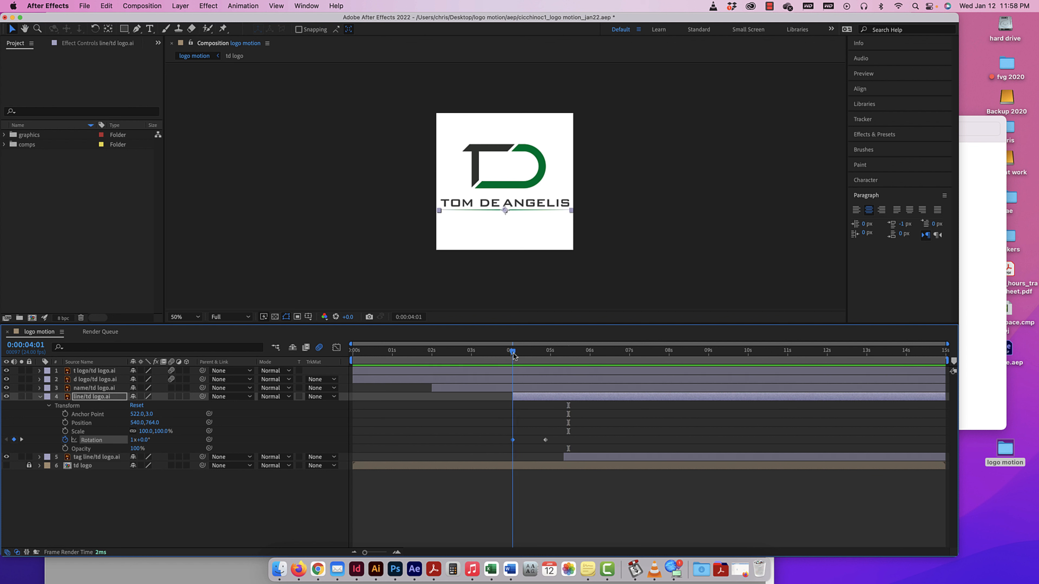
left_click(131, 441)
type(".5")
key("Return")
left_click_drag(512, 352, 497, 352)
key("space")
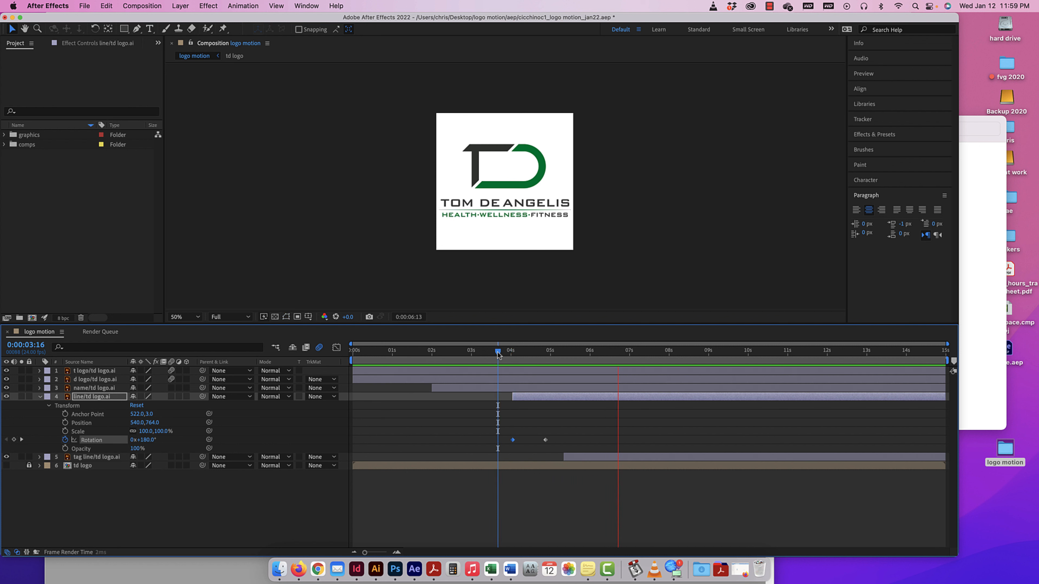
key("space")
Apply Easy Ease to both of the line layer's Rotation keyframes.
left_click_drag(496, 353, 546, 354)
left_click_drag(555, 437, 502, 444)
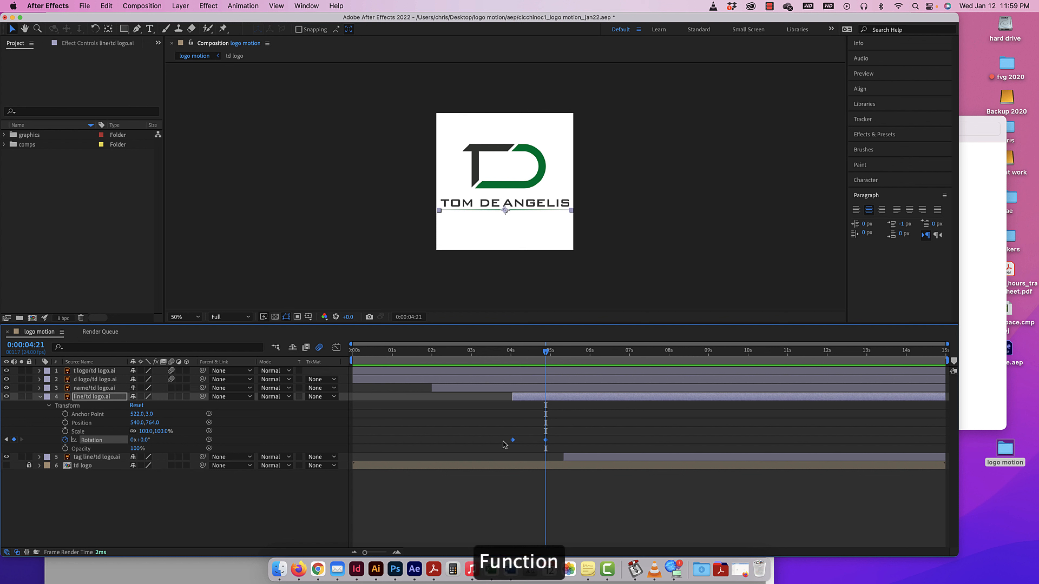
key("F9")
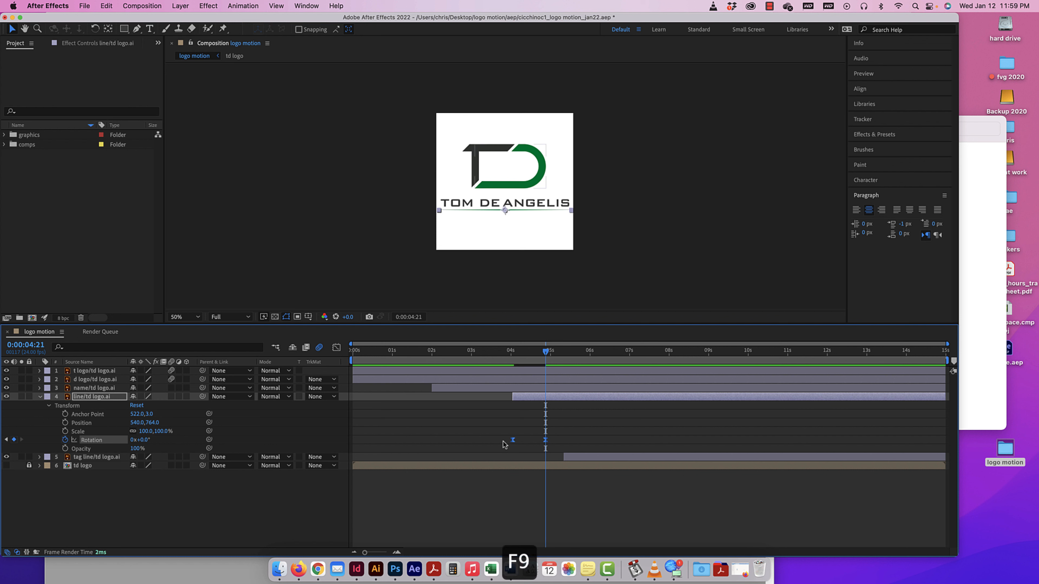
Keyframe the line layer's Scale at 100% at 0:00:04:21 and at 21% at 0:00:04:01.
left_click_drag(548, 354, 513, 357)
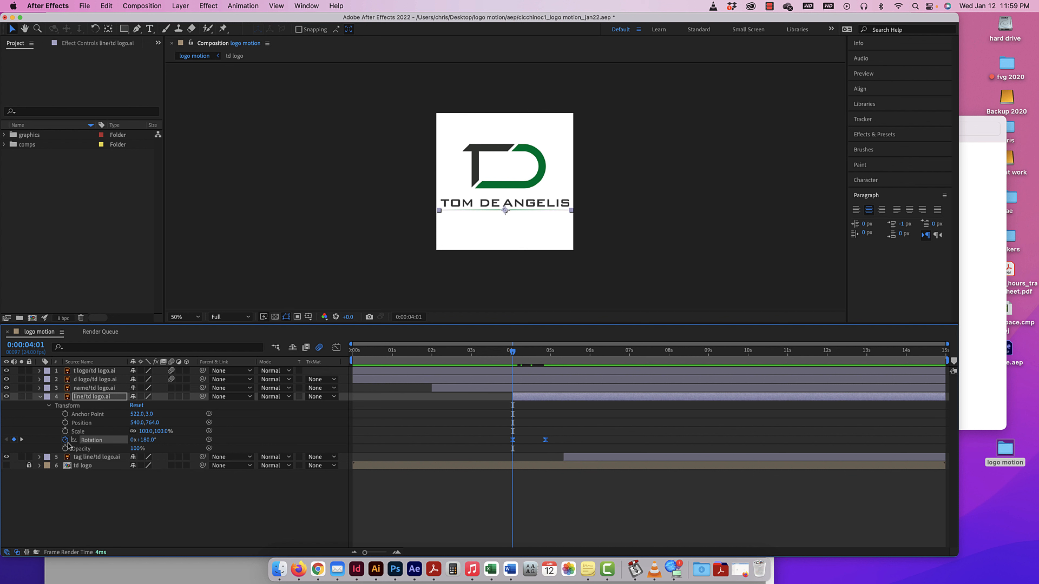
left_click_drag(510, 354, 545, 352)
left_click(65, 431)
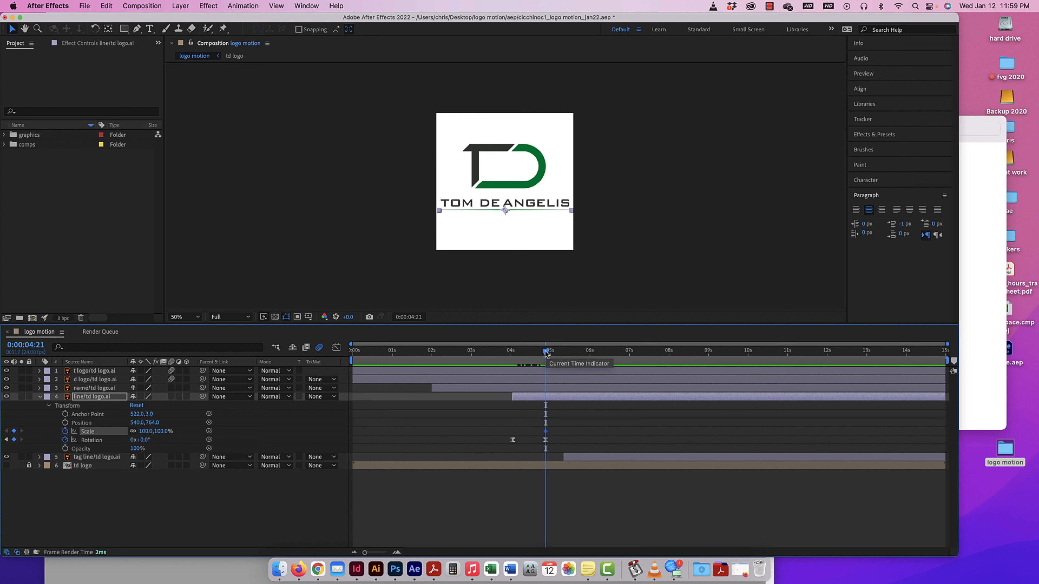
left_click(513, 353)
left_click(512, 353)
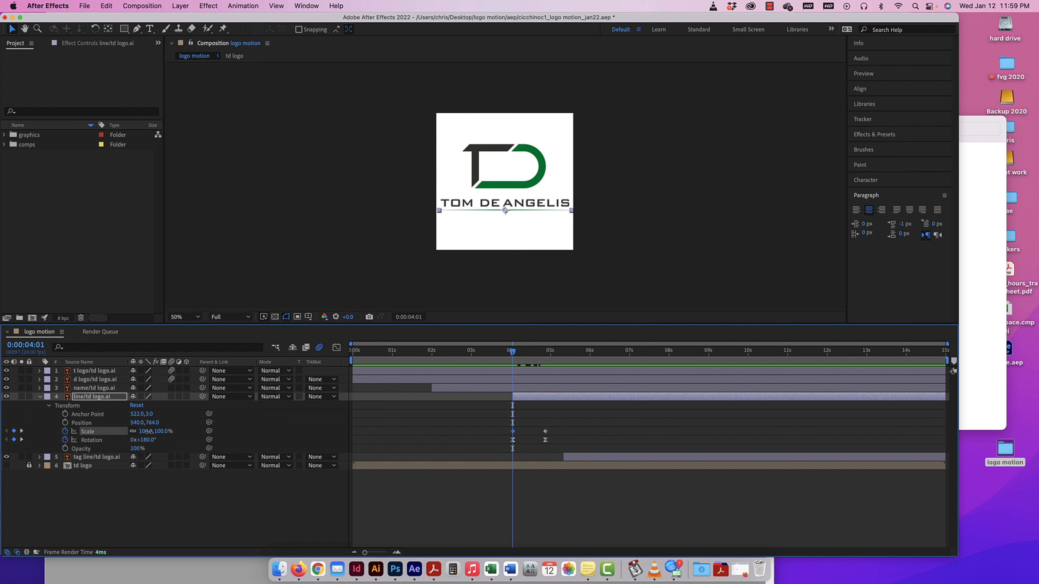
left_click_drag(152, 432, 109, 434)
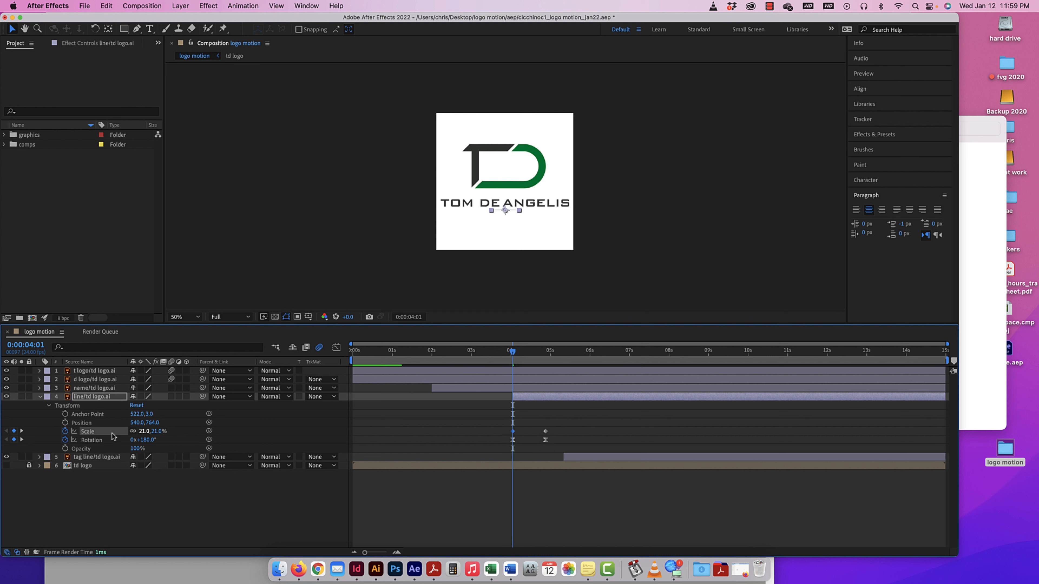
Preview the line's combined scale and rotation and bring the current time back to 0:00:04:00.
left_click_drag(512, 353, 486, 352)
key("space")
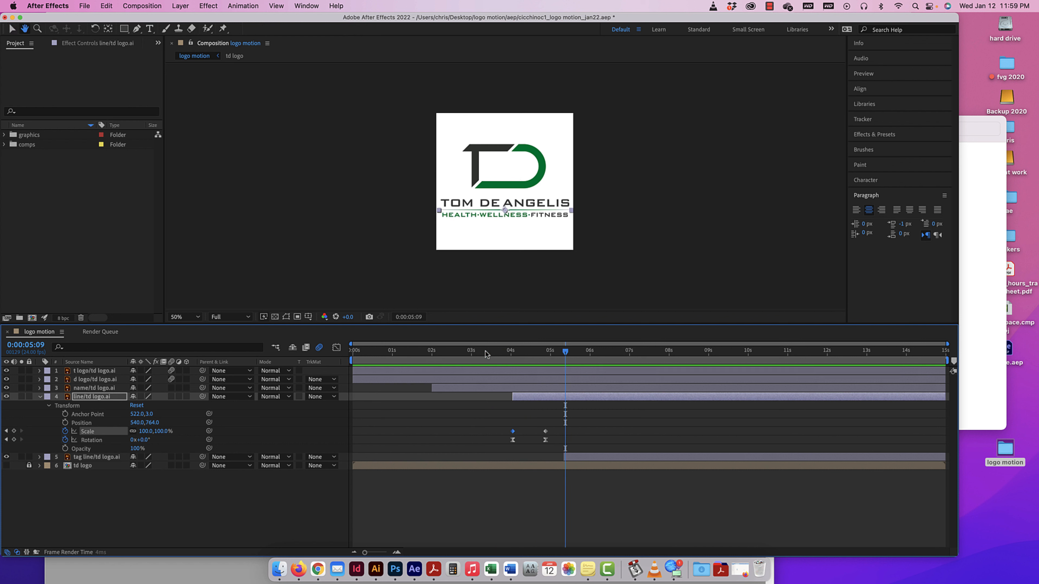
key("space")
left_click_drag(565, 352, 510, 357)
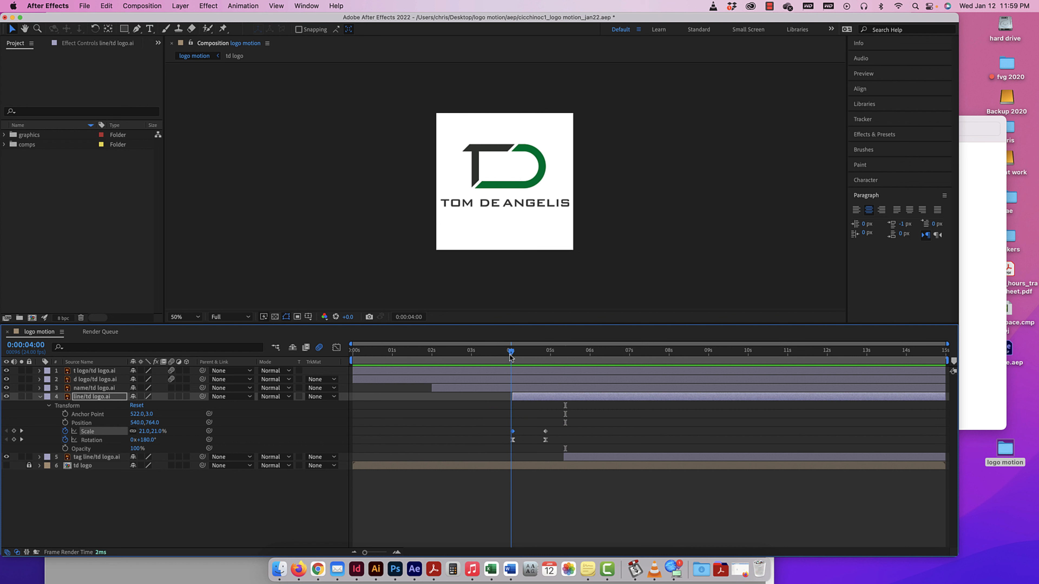
Keyframe the line's Position at 540, 764 at 0:00:04:21 and at 540, 1103, below the frame, at 0:00:04:01.
left_click_drag(511, 357, 545, 354)
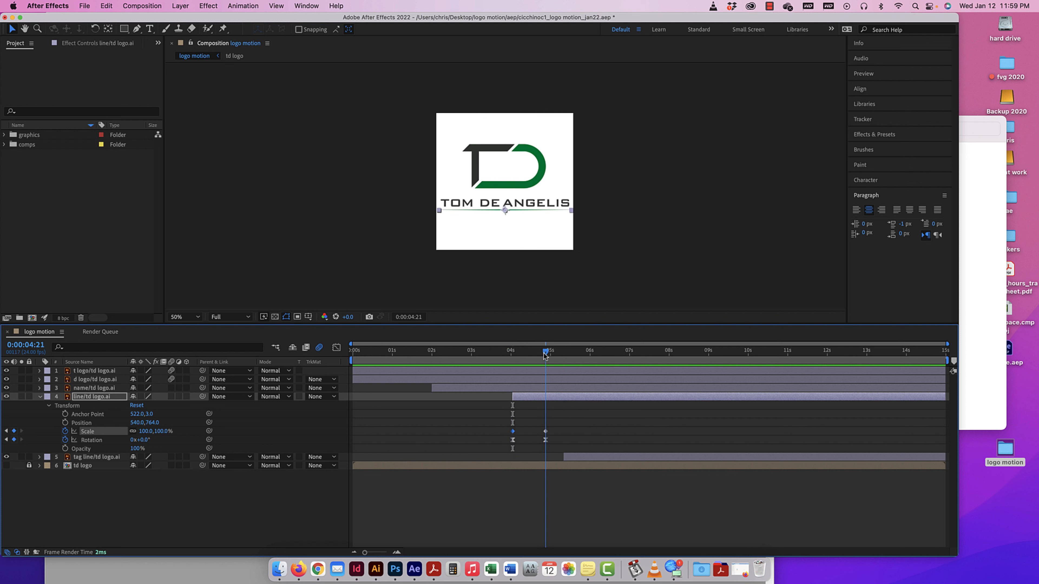
left_click(65, 423)
left_click(522, 355)
left_click_drag(524, 355, 514, 354)
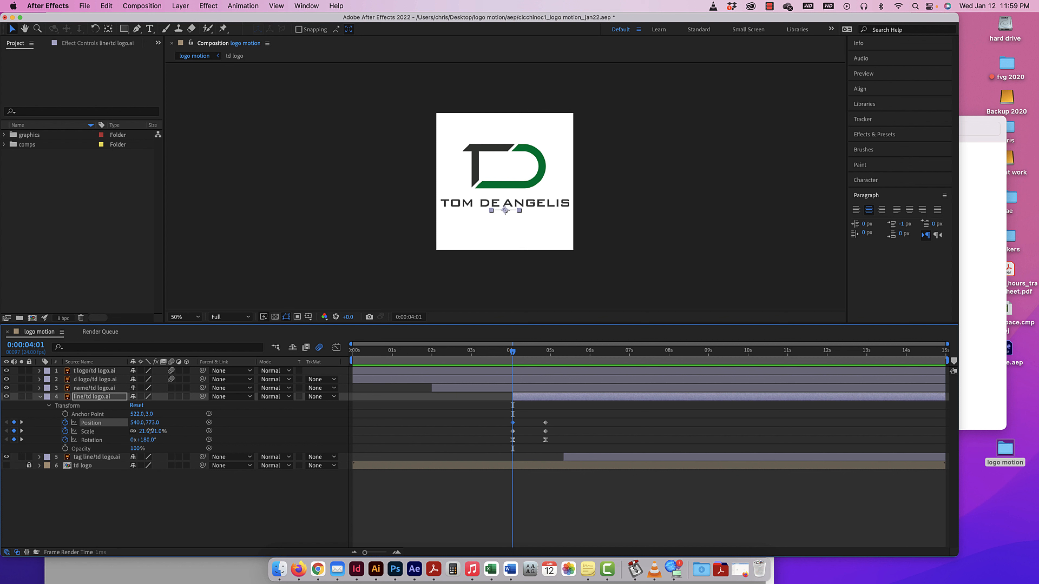
left_click_drag(150, 431, 162, 583)
Apply Easy Ease to all of the line layer's Position and Scale keyframes.
mouse_move(510, 352)
left_mouse_down()
mouse_move(548, 353)
mouse_move(491, 356)
mouse_move(573, 354)
left_mouse_up()
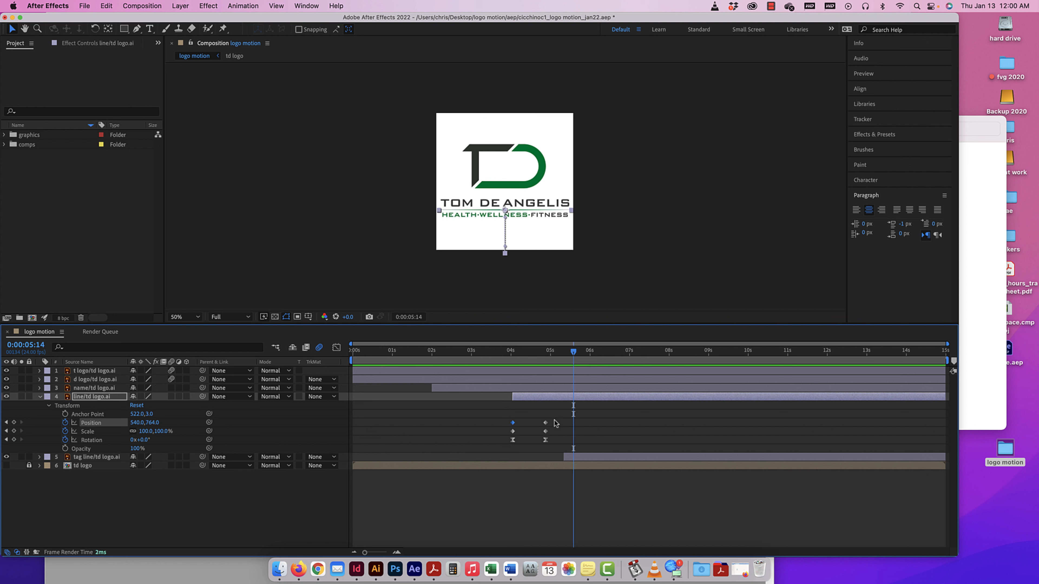
left_click_drag(556, 419, 500, 437)
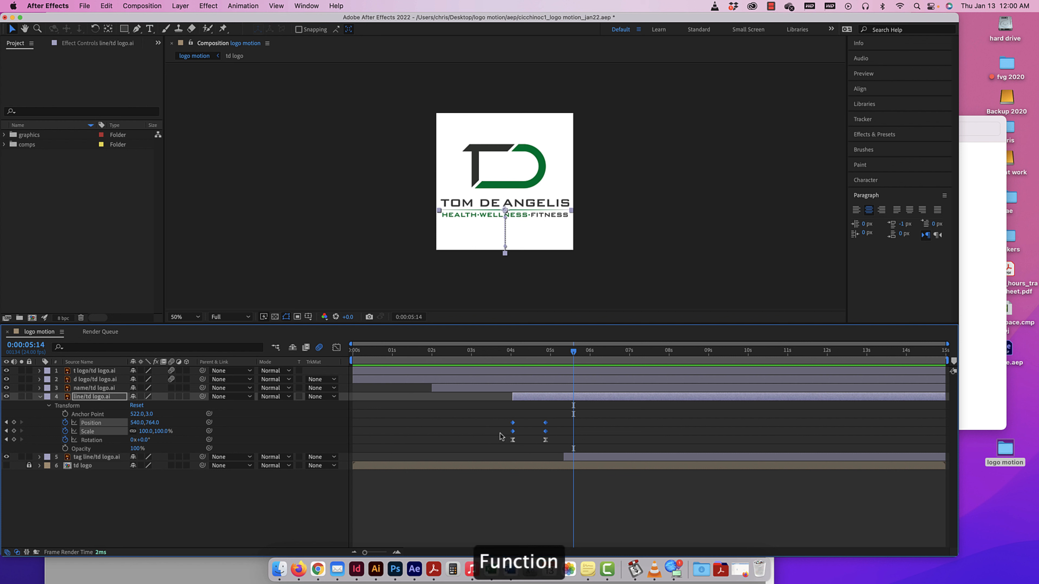
key("F9")
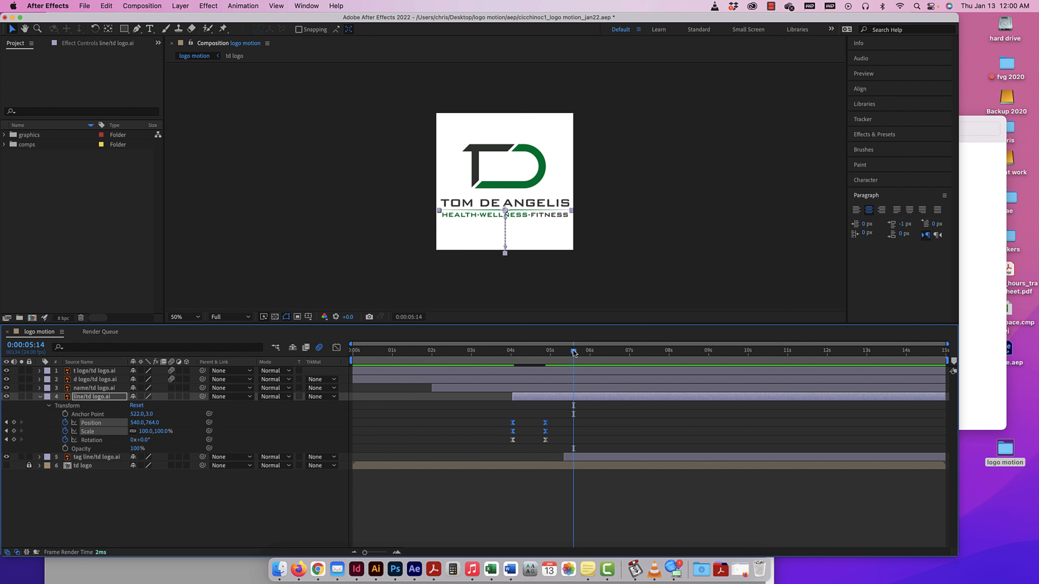
Lengthen the ease handles of the line's Position and Scale keyframes in the speed graph for a sharper mid-move peak, and preview the animation.
mouse_move(574, 353)
left_mouse_down()
mouse_move(498, 356)
mouse_move(570, 353)
left_mouse_up()
left_click_drag(554, 419, 507, 434)
left_click(336, 347)
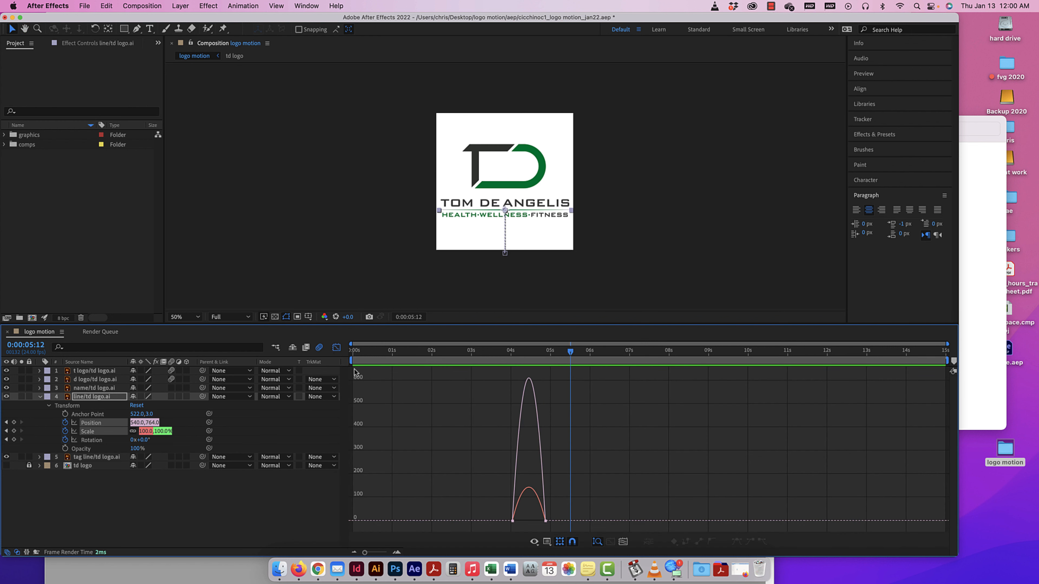
left_click(545, 522)
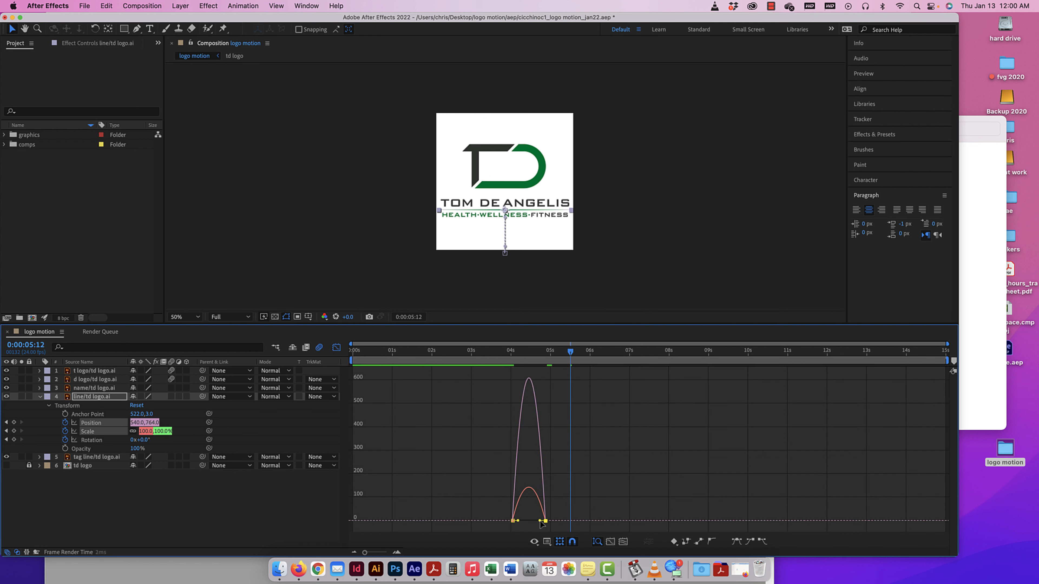
mouse_move(540, 521)
left_mouse_down()
mouse_move(524, 540)
mouse_move(531, 410)
mouse_move(539, 519)
mouse_move(526, 516)
left_mouse_up()
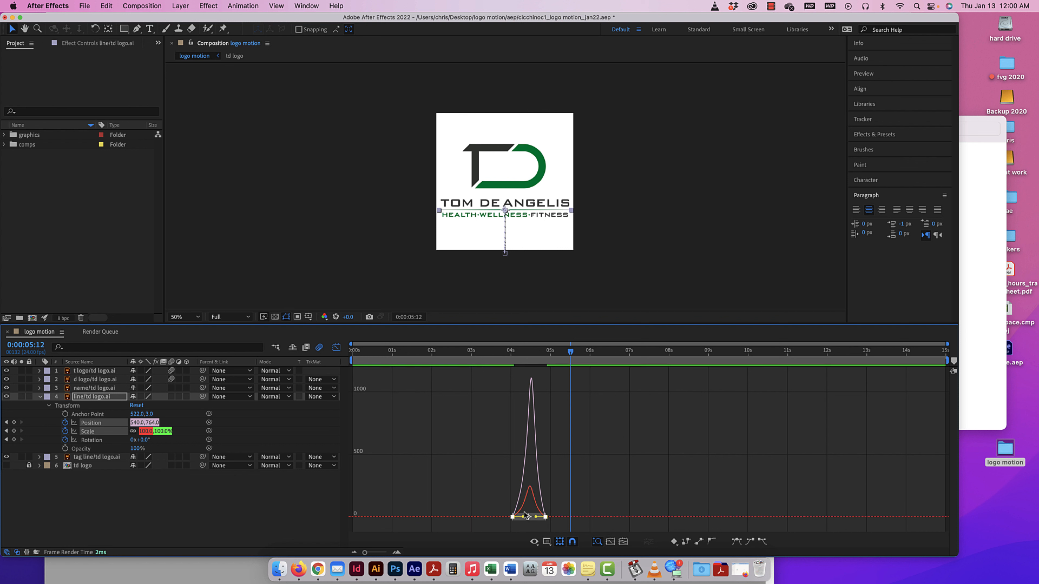
left_click_drag(571, 352, 482, 352)
key("space")
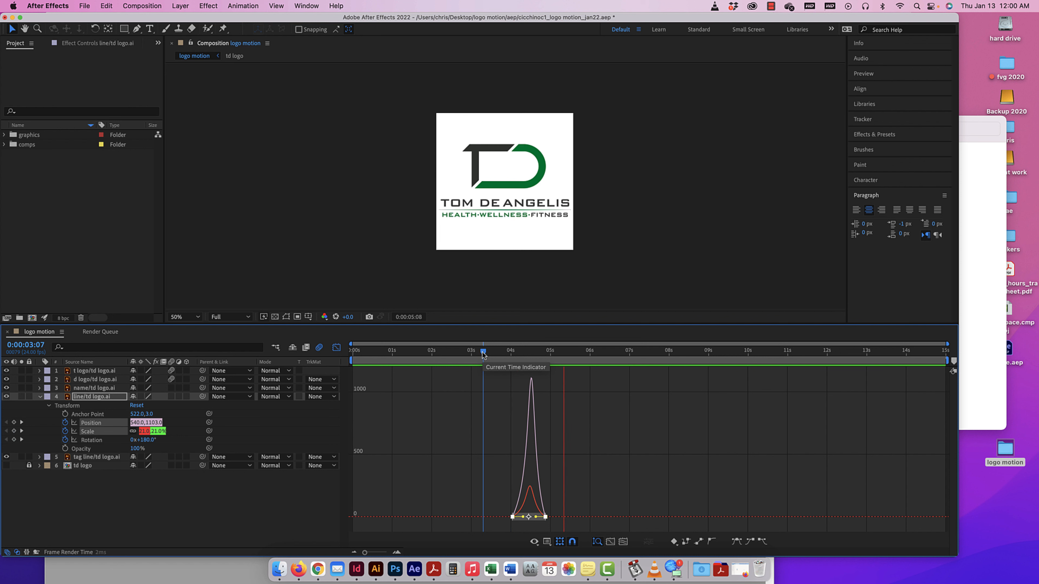
Leave the graph editor and set the current time to 0:00:06:00.
left_click(337, 347)
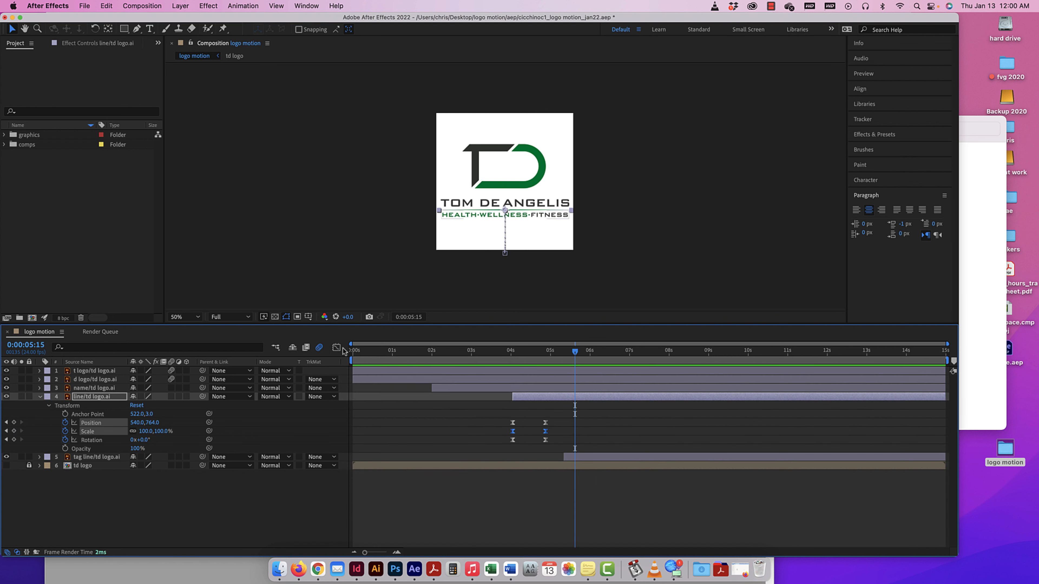
mouse_move(575, 353)
left_mouse_down()
mouse_move(553, 352)
mouse_move(567, 353)
left_mouse_up()
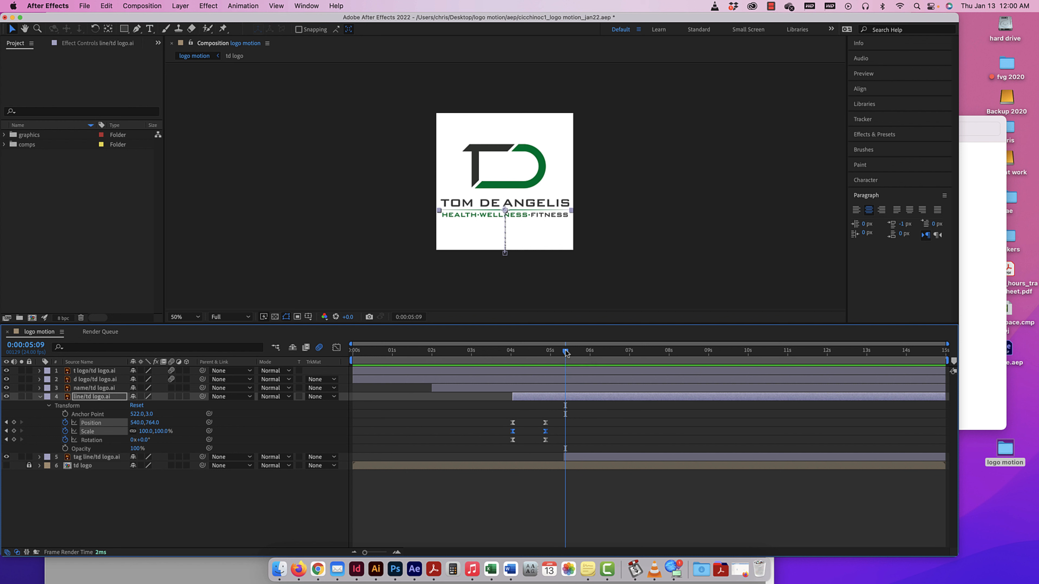
mouse_move(565, 353)
left_mouse_down()
mouse_move(480, 353)
mouse_move(590, 352)
left_mouse_up()
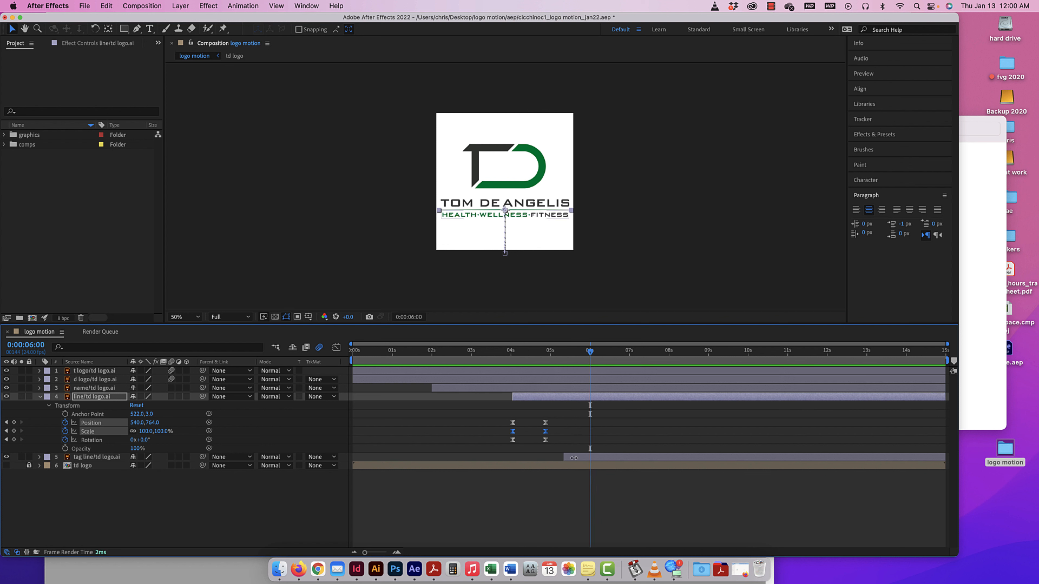
Collapse the line layer and reveal the tag line layer's Transform properties.
left_click(40, 397)
left_click(40, 405)
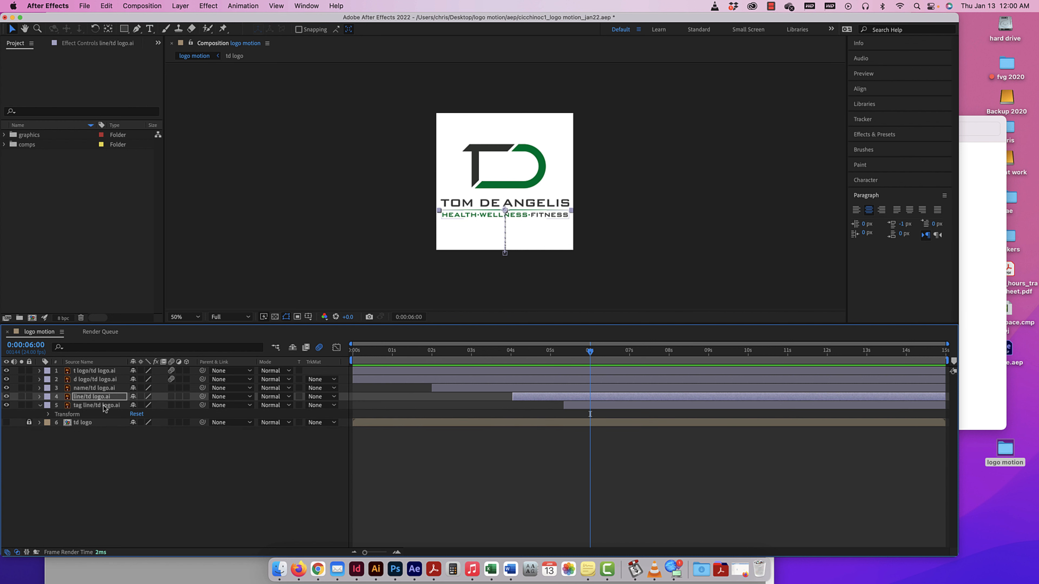
left_click(96, 405)
left_click(47, 414)
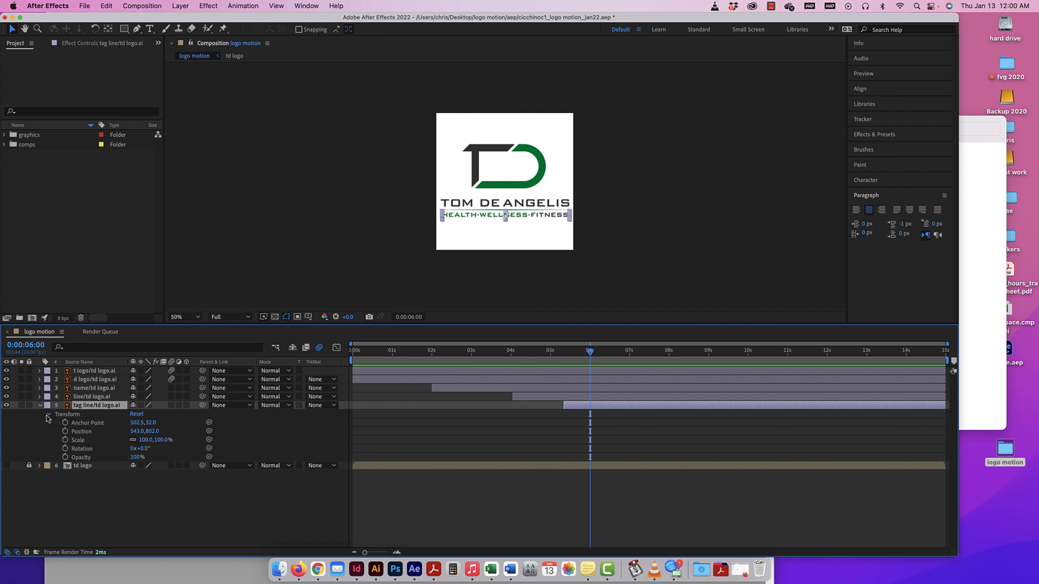
Rename the t logo/td logo.ai layer as "t logo".
left_click(92, 372)
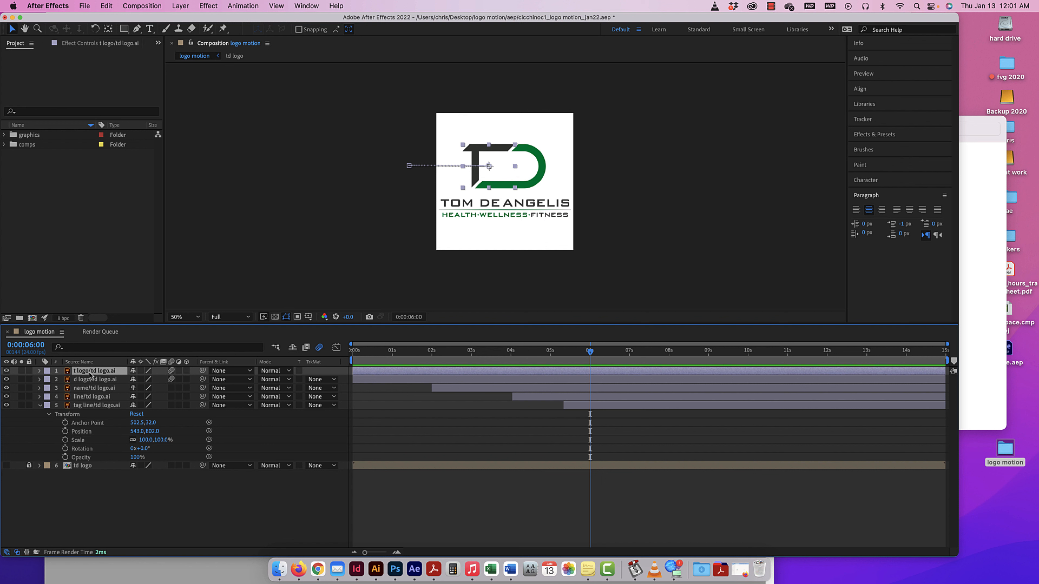
key("Left")
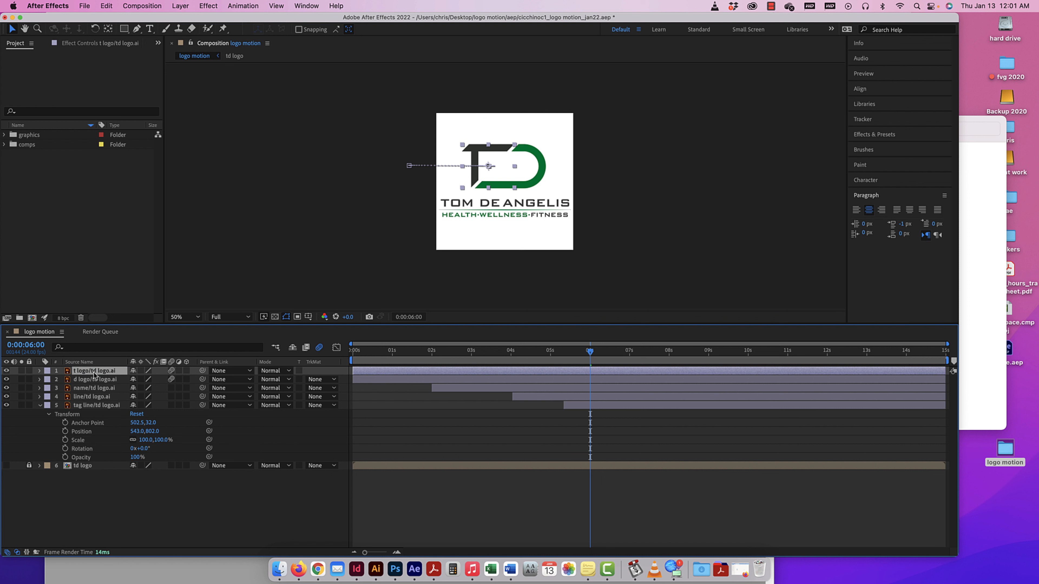
key("Return")
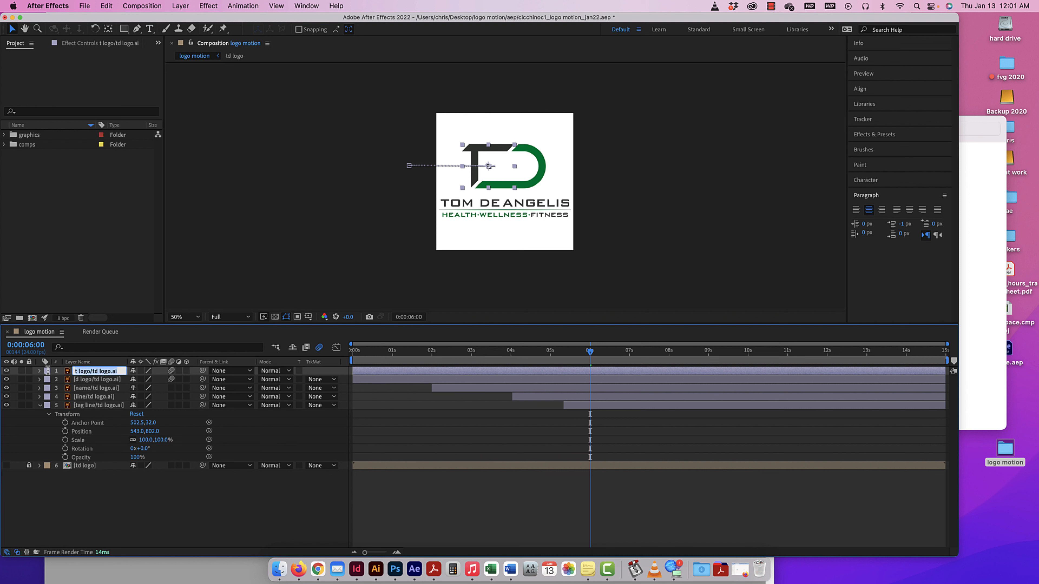
type("t logo")
key("Return")
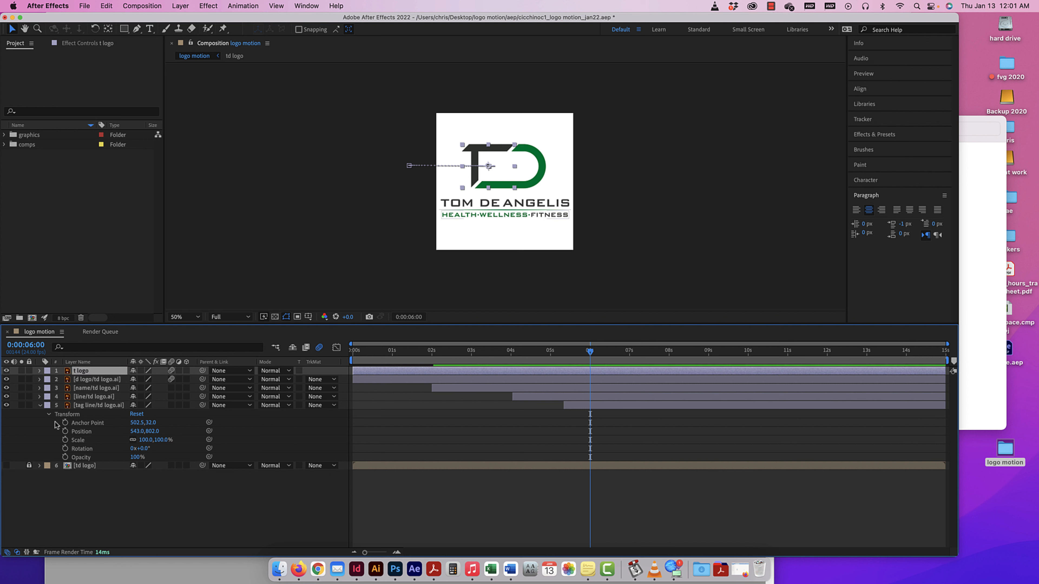
Rename the second layer as "d logo" and the third layer as "name".
left_click(95, 380)
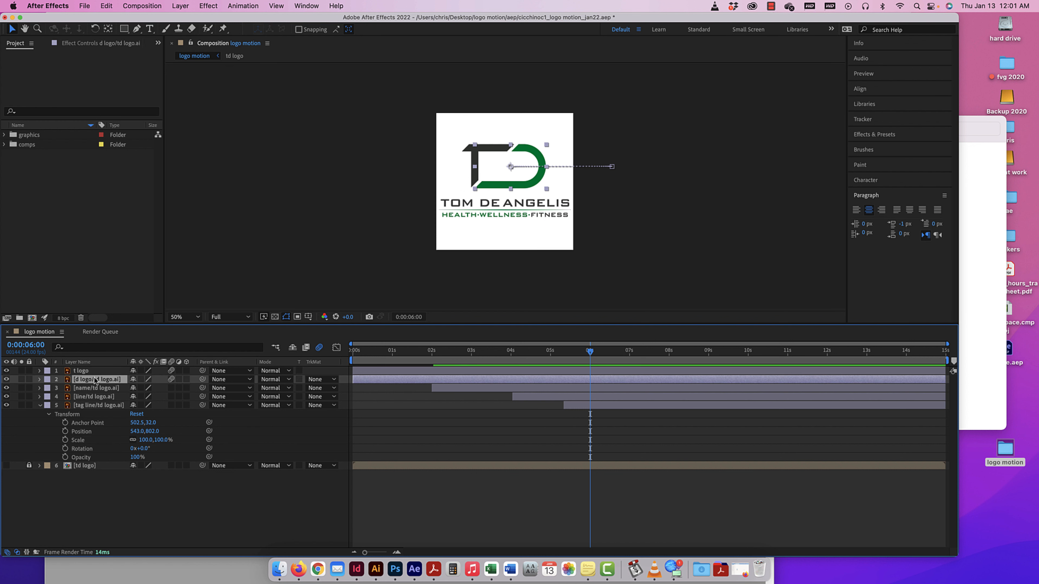
key("Return")
type("d logo")
key("Return")
left_click(97, 389)
key("Return")
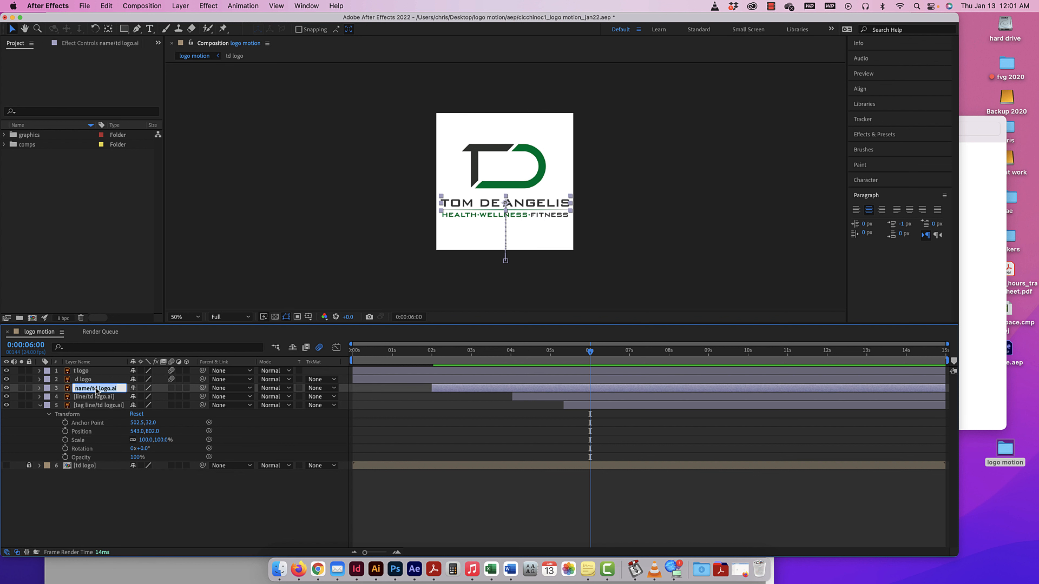
type("name")
key("Return")
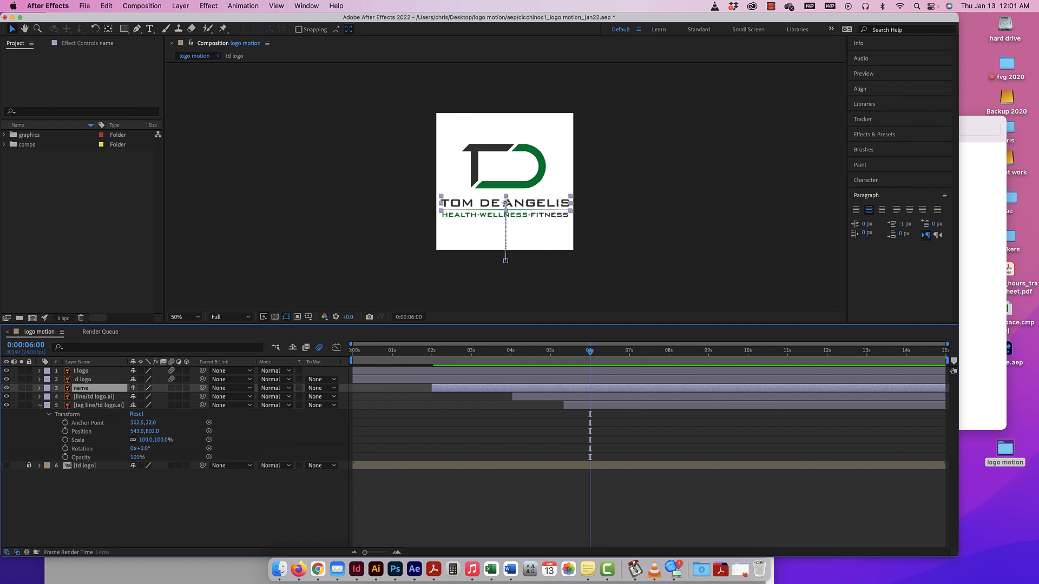
Rename the fourth layer as "line" and the fifth layer as "tag line".
left_click(101, 399)
key("Return")
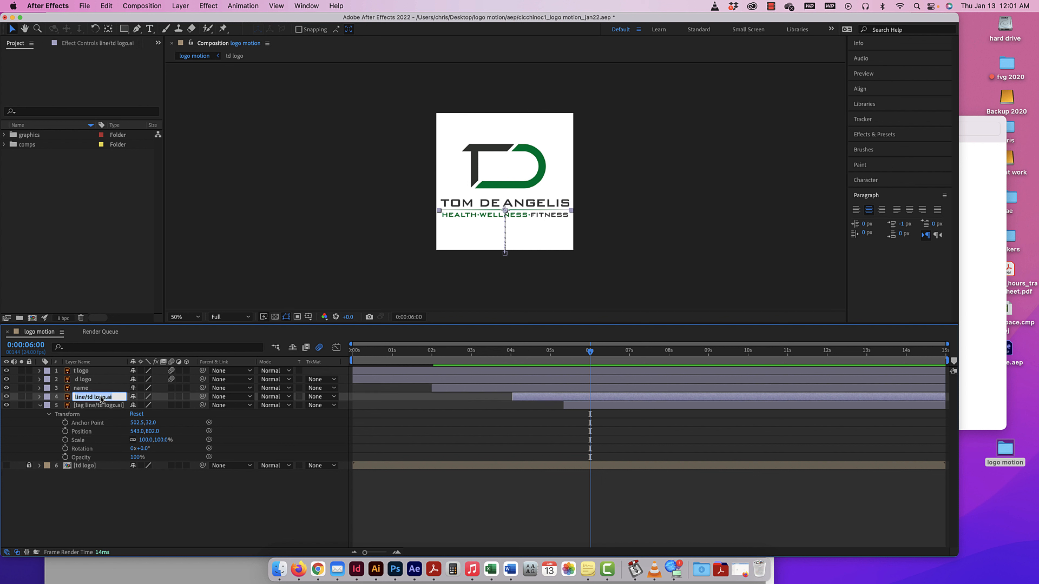
type("t")
key("Return")
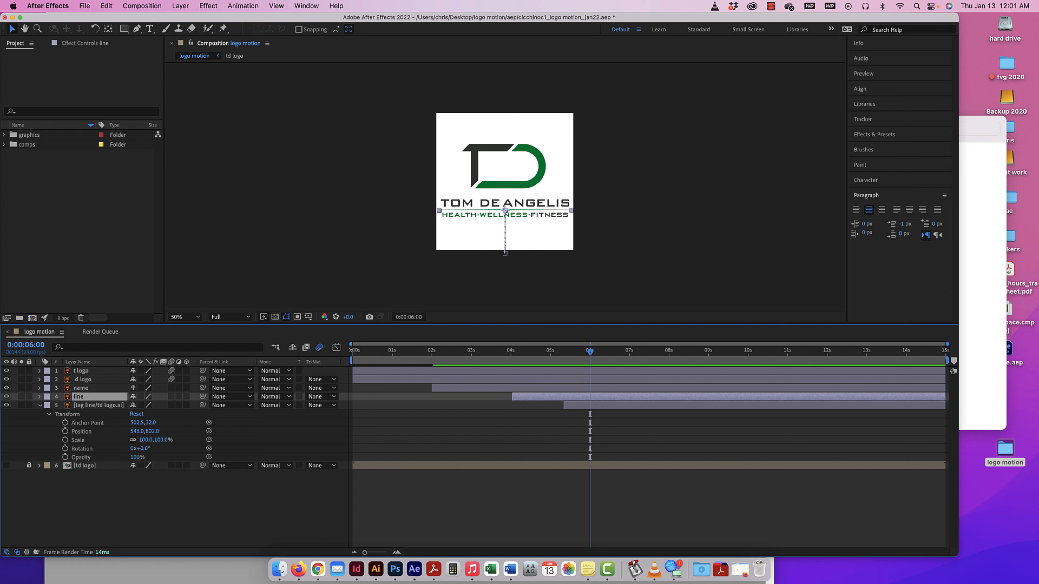
left_click(102, 405)
key("Return")
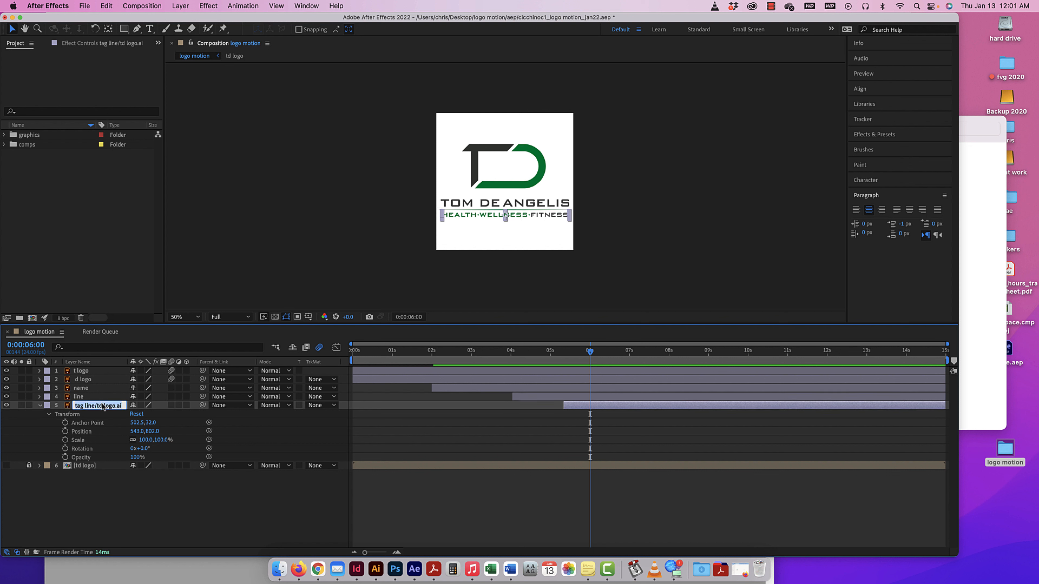
type("tag line")
key("Return")
Set the label colour of the five logo layers, from t logo to tag line, to Red.
left_click(48, 372)
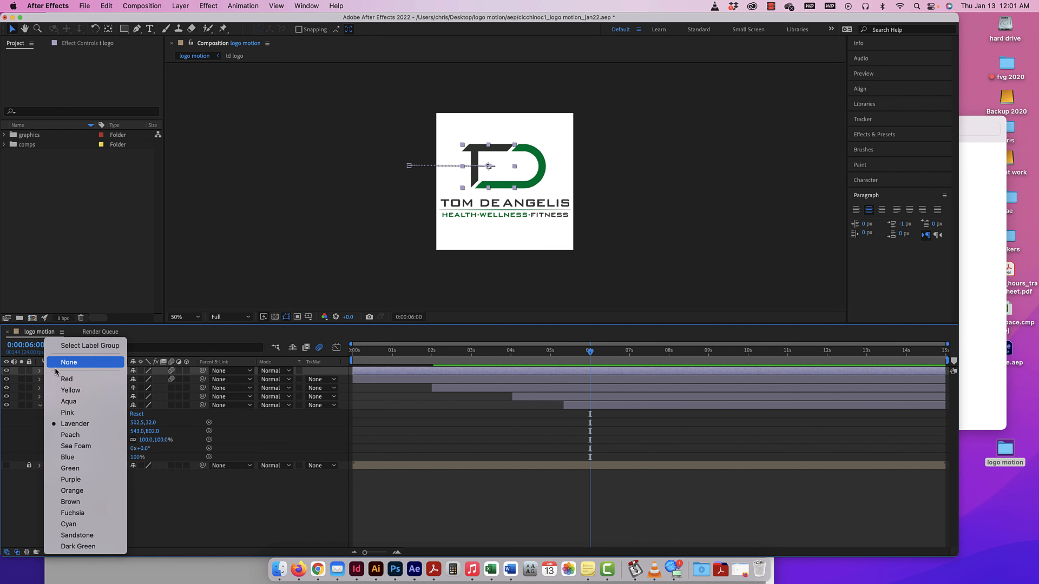
left_click(155, 339)
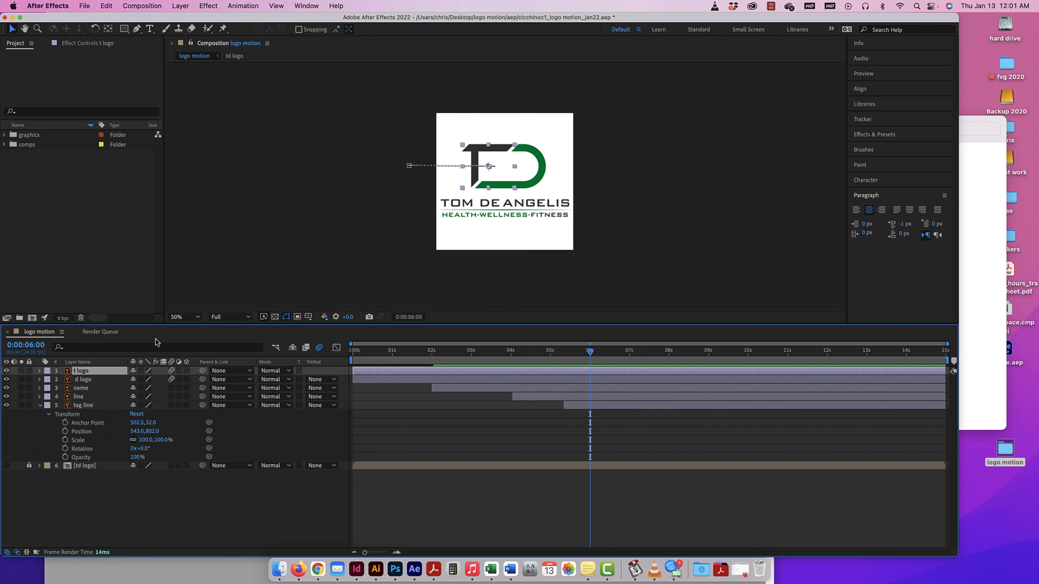
left_click(88, 406, "shift")
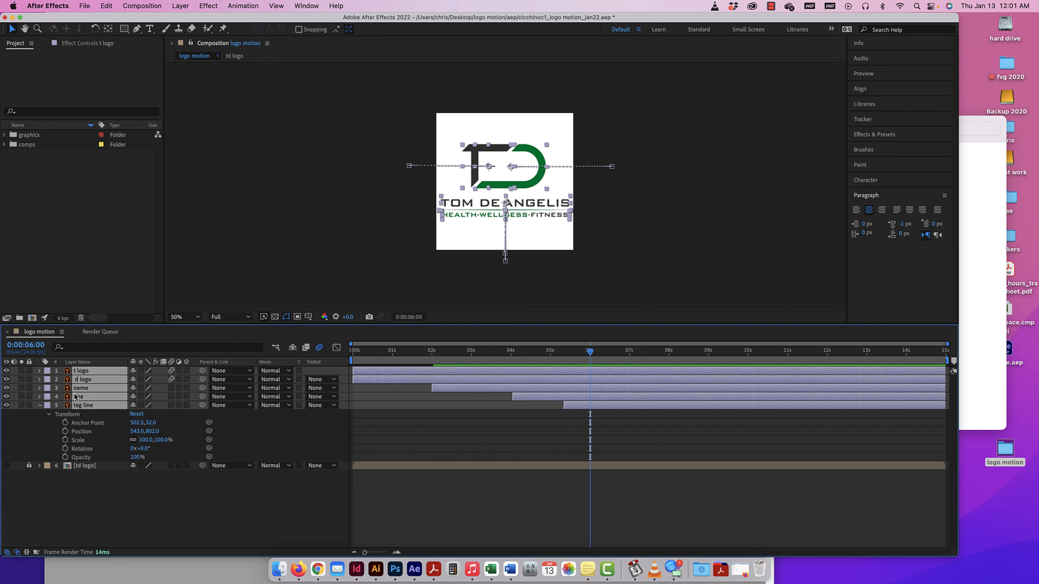
left_click(48, 372)
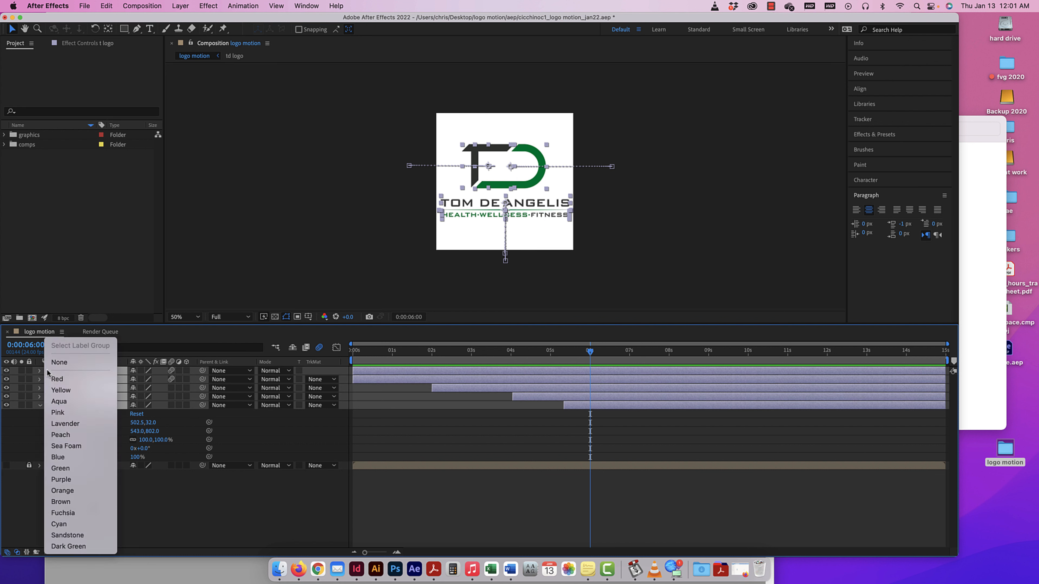
left_click(68, 381)
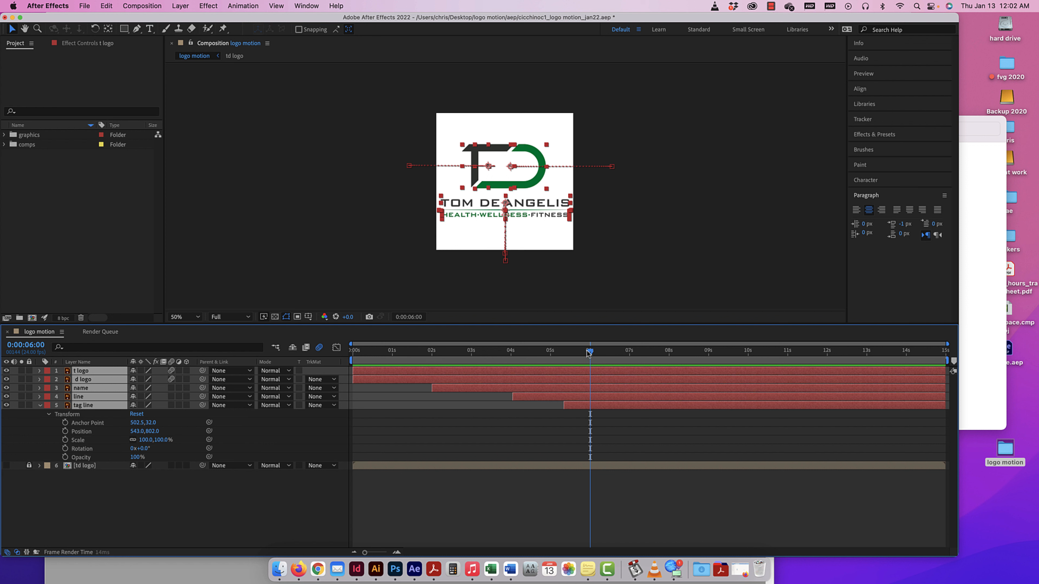
Keyframe the tag line's Position at 543, 802 at 0:00:06:00 and at 1567, 802, beyond the frame's right edge, at 0:00:05:08.
mouse_move(590, 351)
left_mouse_down()
mouse_move(574, 353)
mouse_move(589, 351)
left_mouse_up()
key("super+shift+a")
left_click(99, 404)
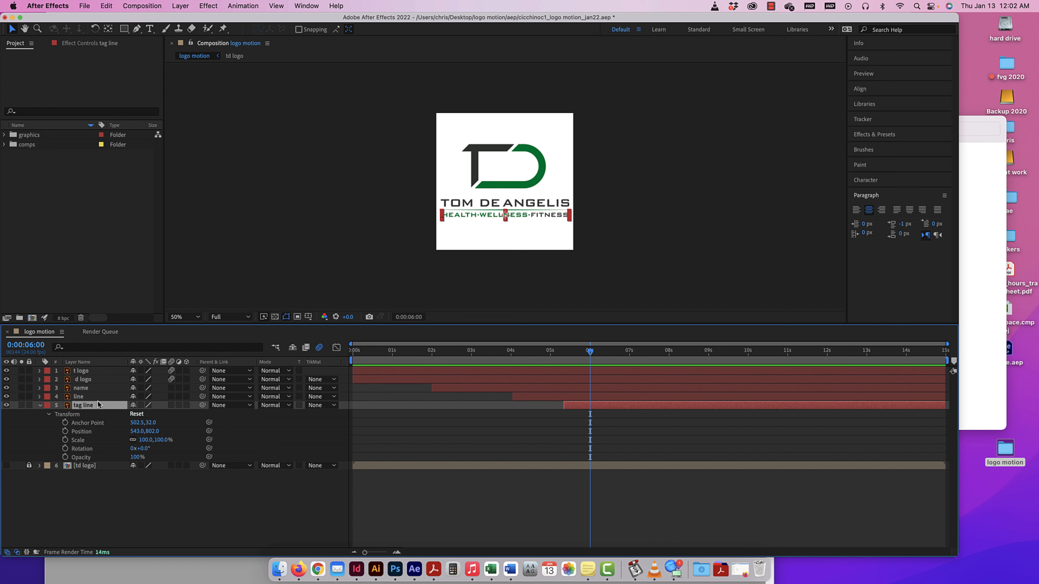
left_click(65, 431)
left_click_drag(590, 352, 564, 354)
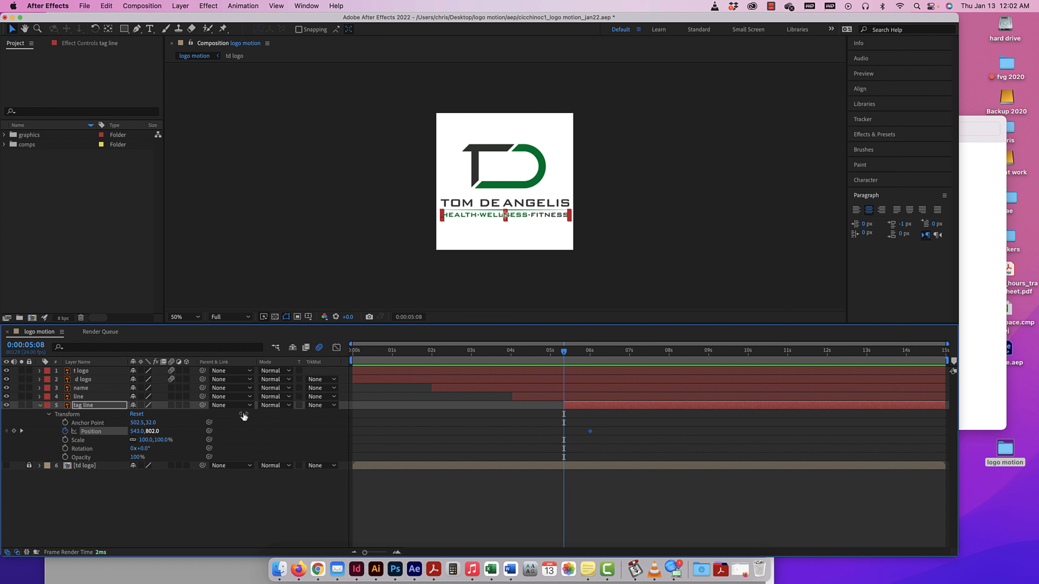
left_click_drag(154, 431, 267, 433)
key("super+z")
key("super+z")
key("super+z")
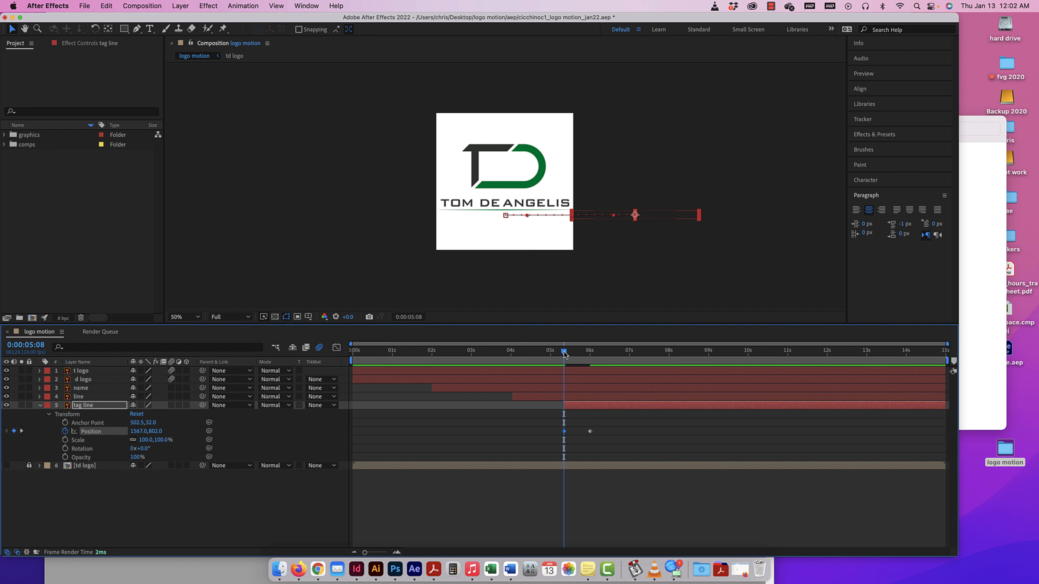
Preview the composition with the tag line's entrance, viewing it at 100% magnification.
left_click_drag(566, 352, 490, 352)
key("space")
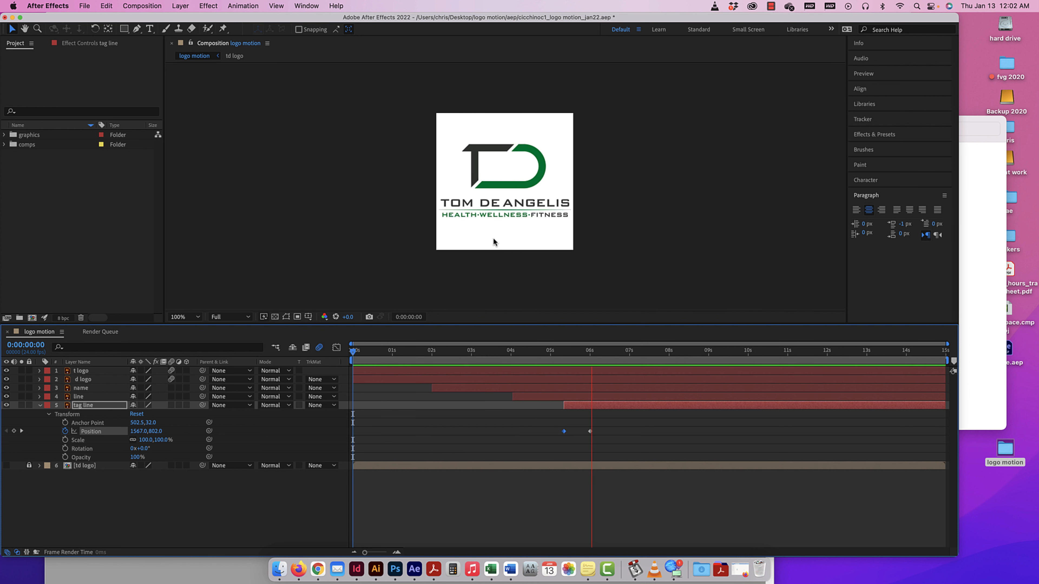
scroll(492, 238, "up", 1)
key("space")
left_click_drag(626, 350, 448, 351)
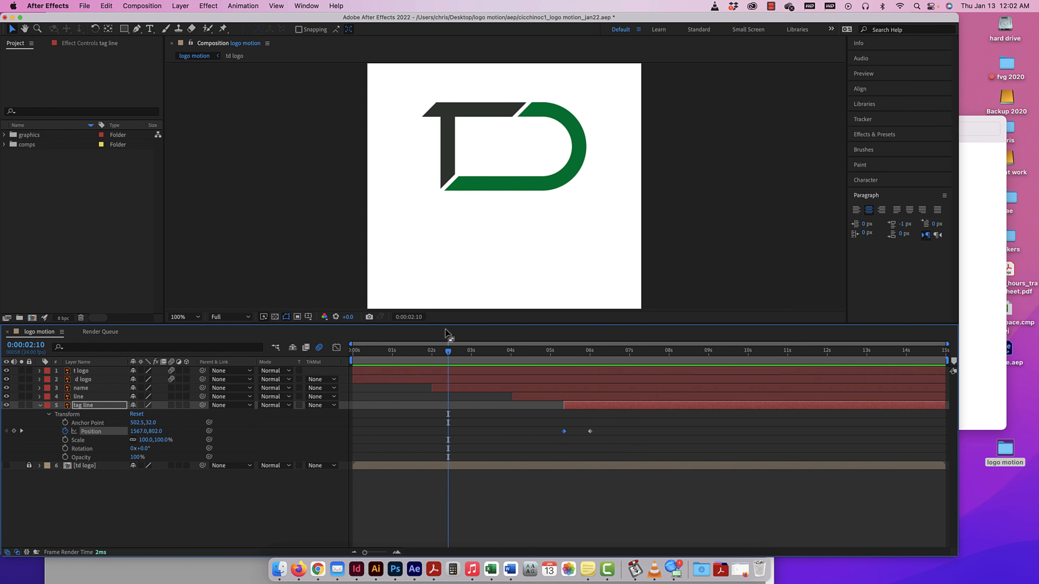
Delete the extra Position keyframe at 0:00:06:00 on the t logo layer, keeping the one at 0:00:02:00.
left_click(39, 405)
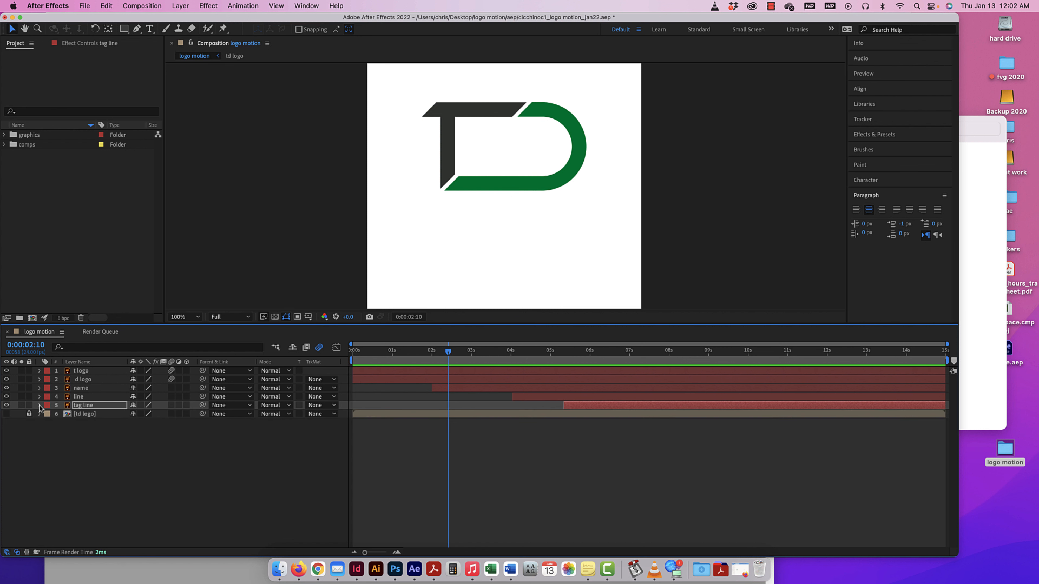
left_click(39, 373)
left_click(40, 371)
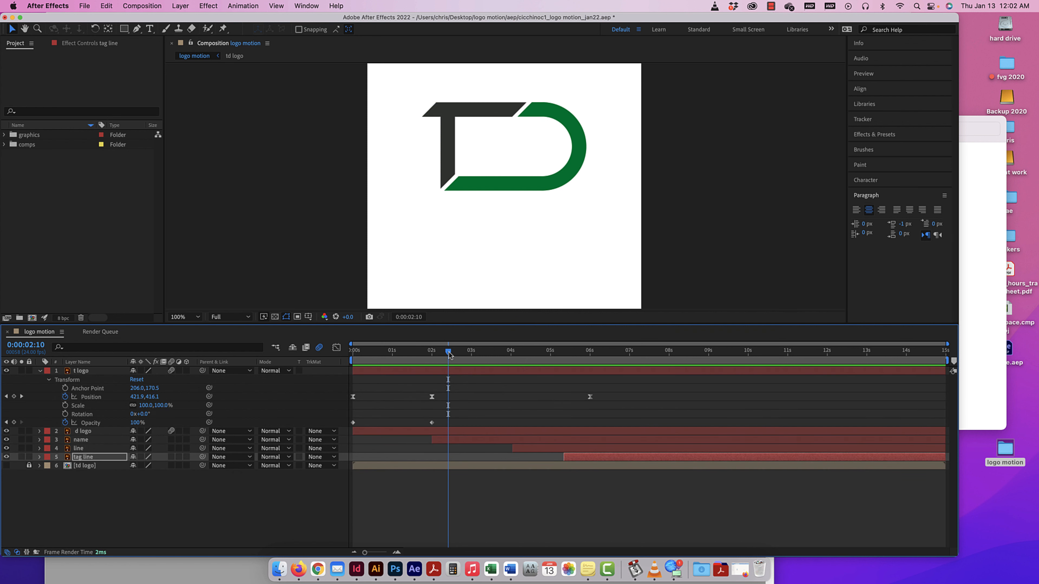
left_click_drag(449, 354, 352, 357)
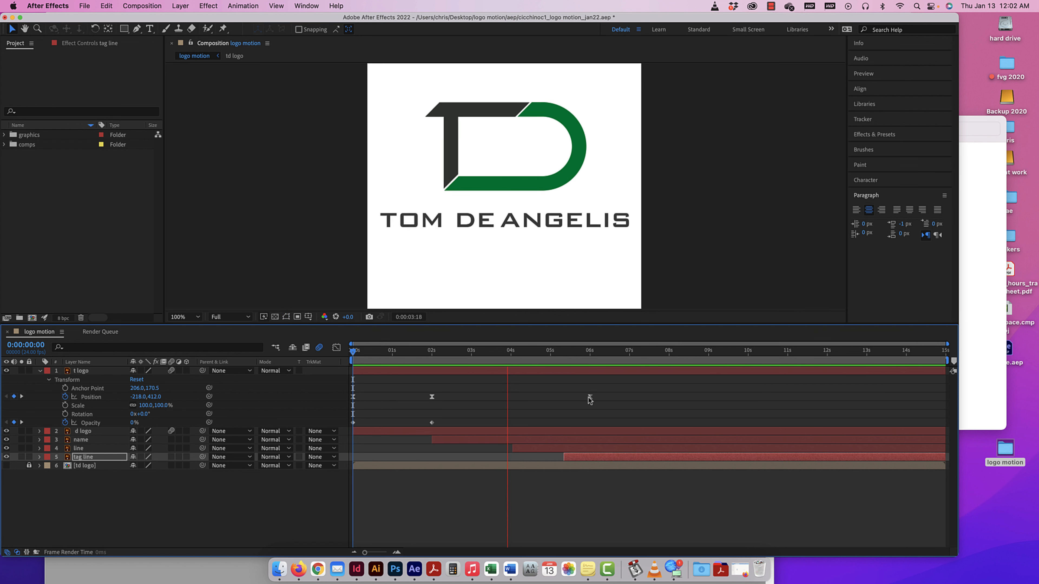
left_click(432, 397)
left_click_drag(571, 351, 432, 353)
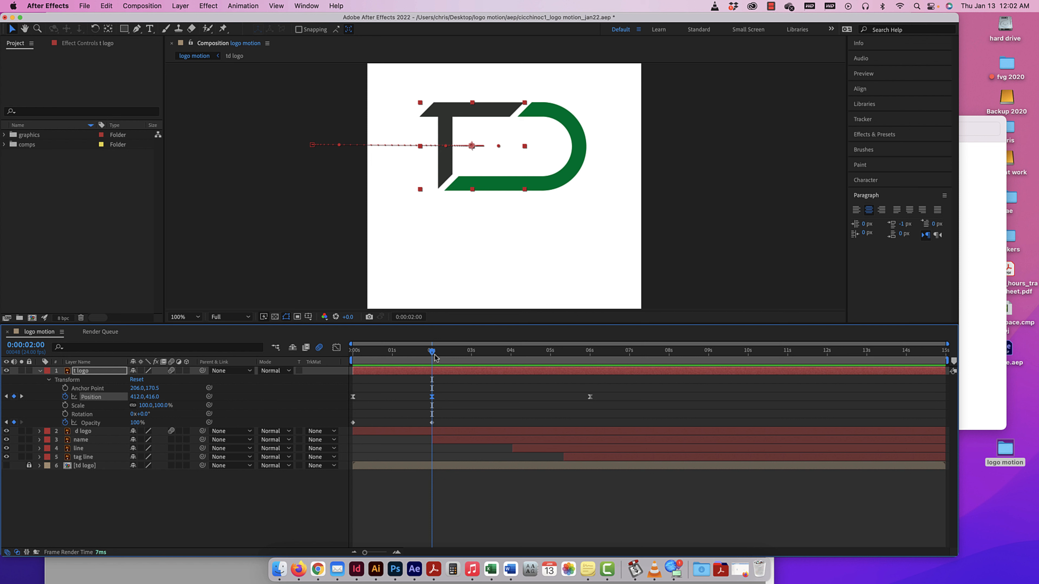
left_click(590, 397)
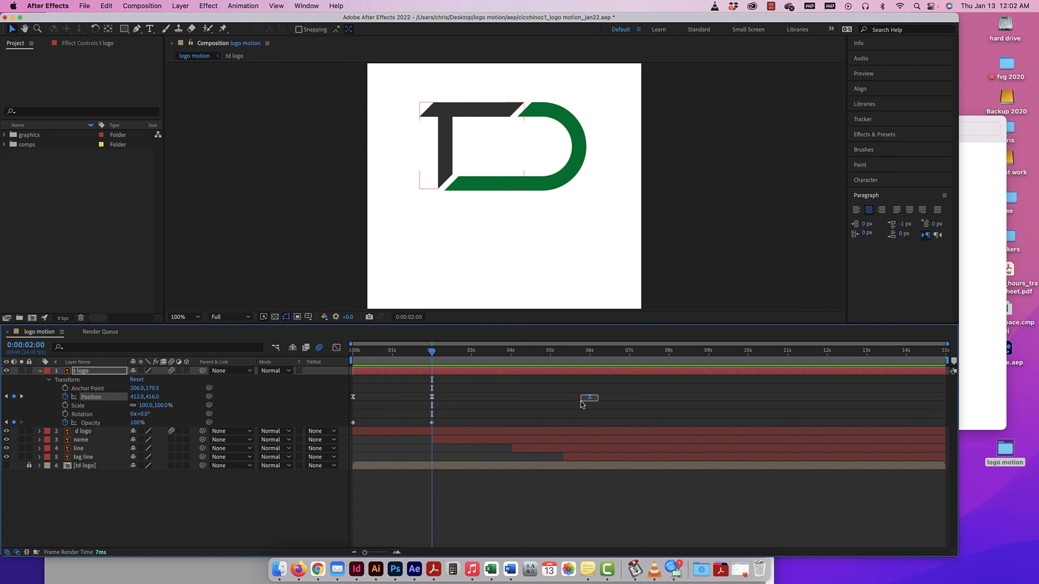
key("Delete")
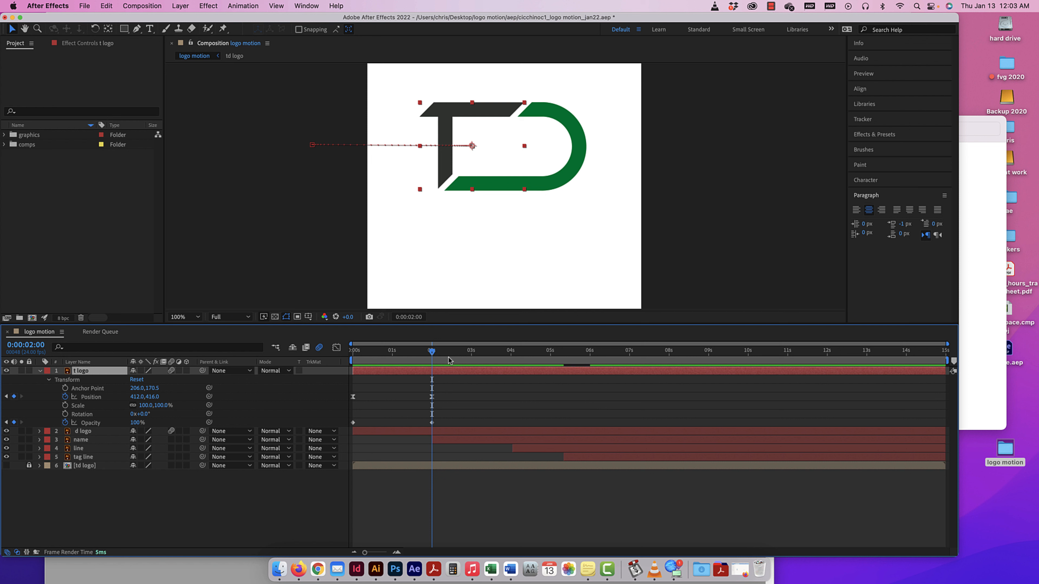
Play the animation from the start, and enable motion blur on the name, line, tag line and td logo layers.
key("Home")
key("space")
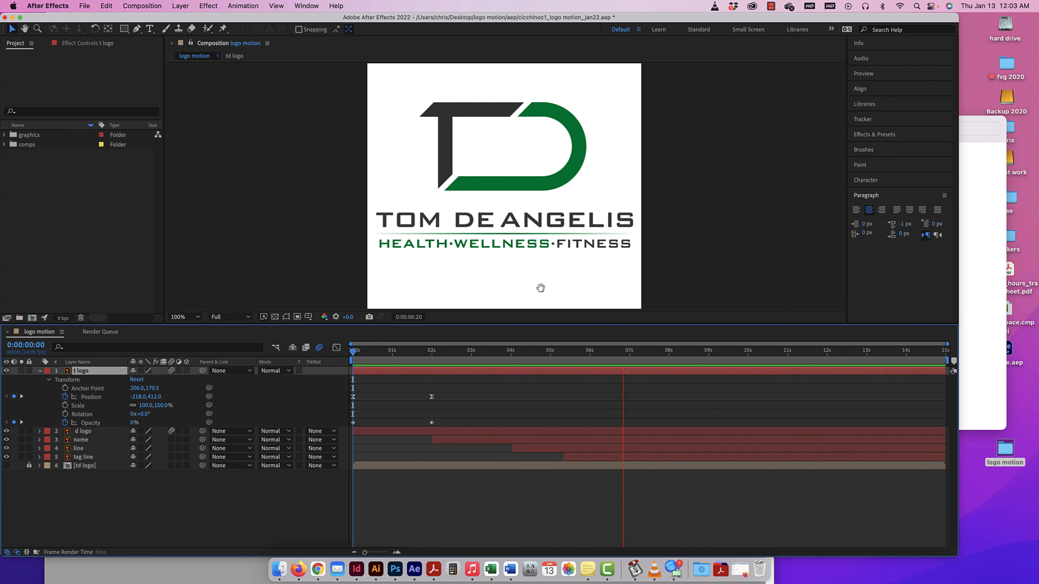
key("space")
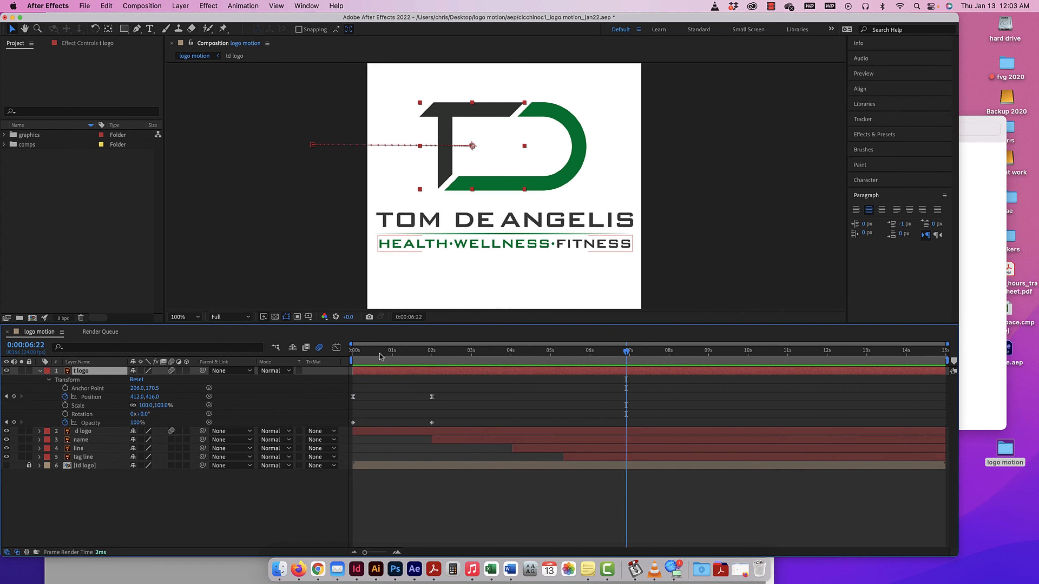
left_click(172, 440)
left_click_drag(171, 448, 172, 465)
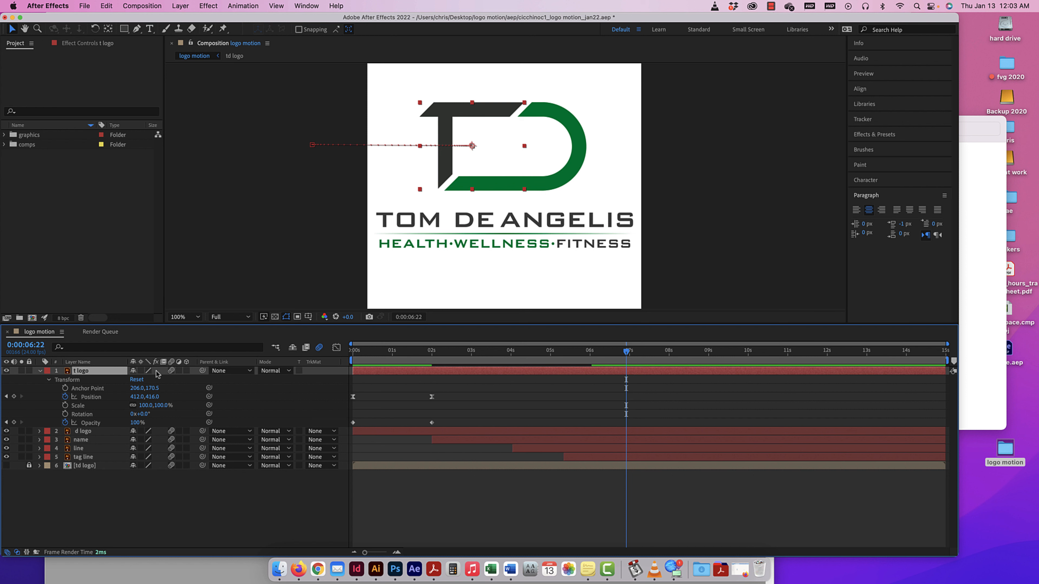
Examine the edges of the T and D letters and the gaps between them at 400% magnification.
key("super+equal")
key("super+equal")
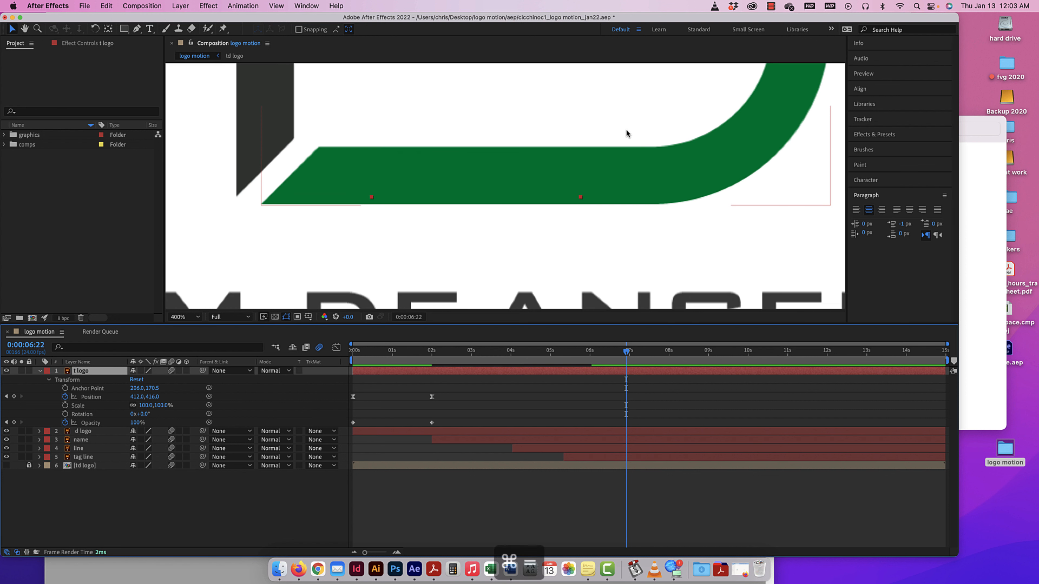
key("super+equal")
key("super+minus")
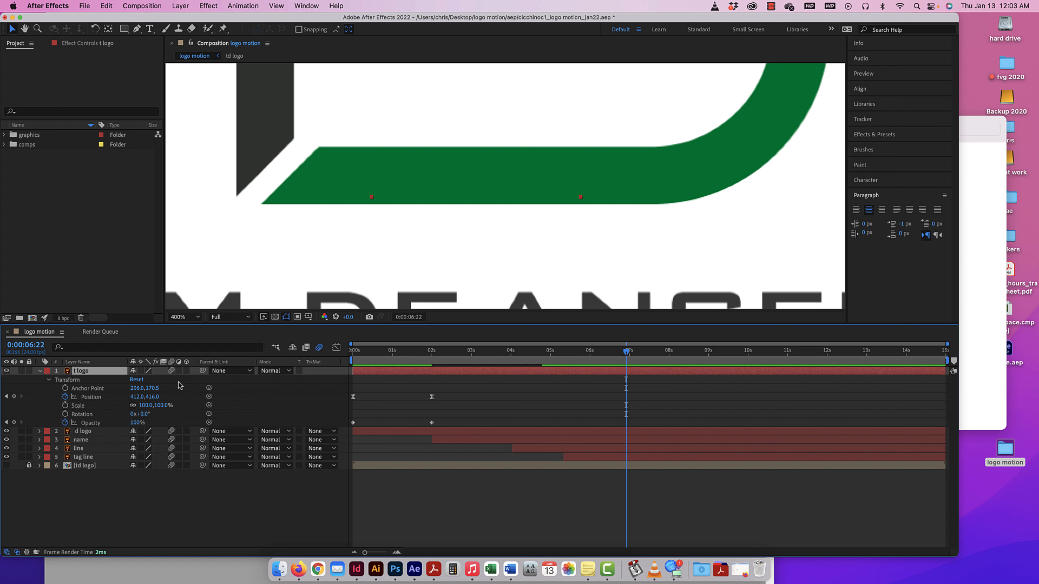
key("space")
left_click_drag(353, 112, 363, 260)
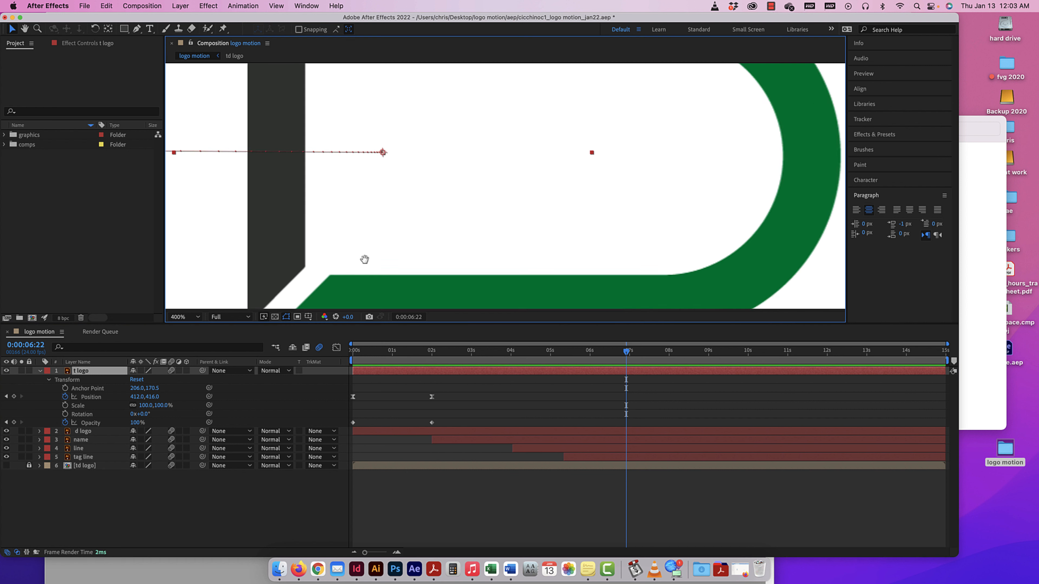
left_click_drag(347, 134, 350, 250)
left_click_drag(679, 204, 622, 175)
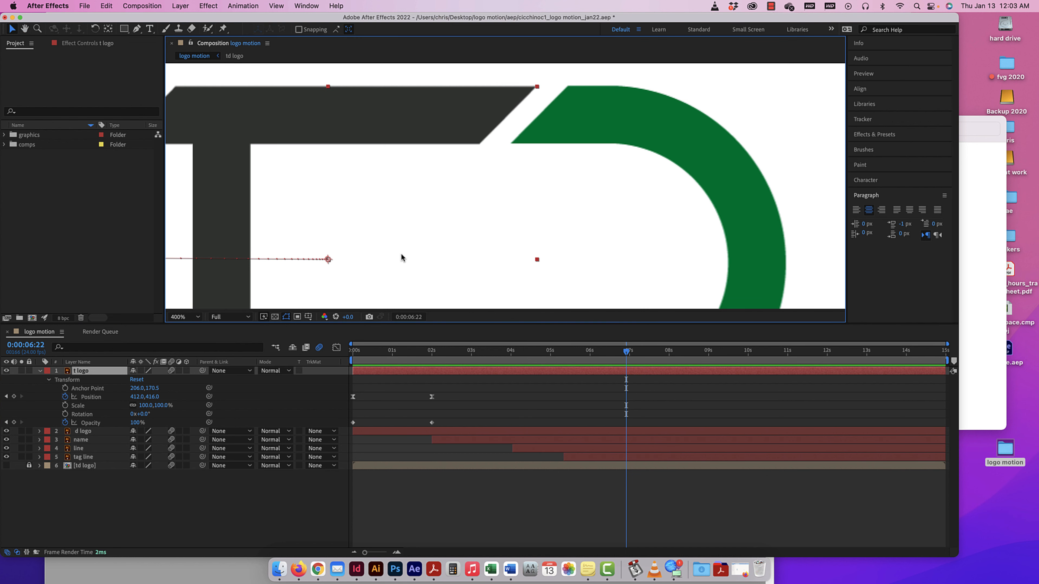
Compare the d logo layer's edges in draft and best quality, leaving the layer at best quality.
left_click(40, 370)
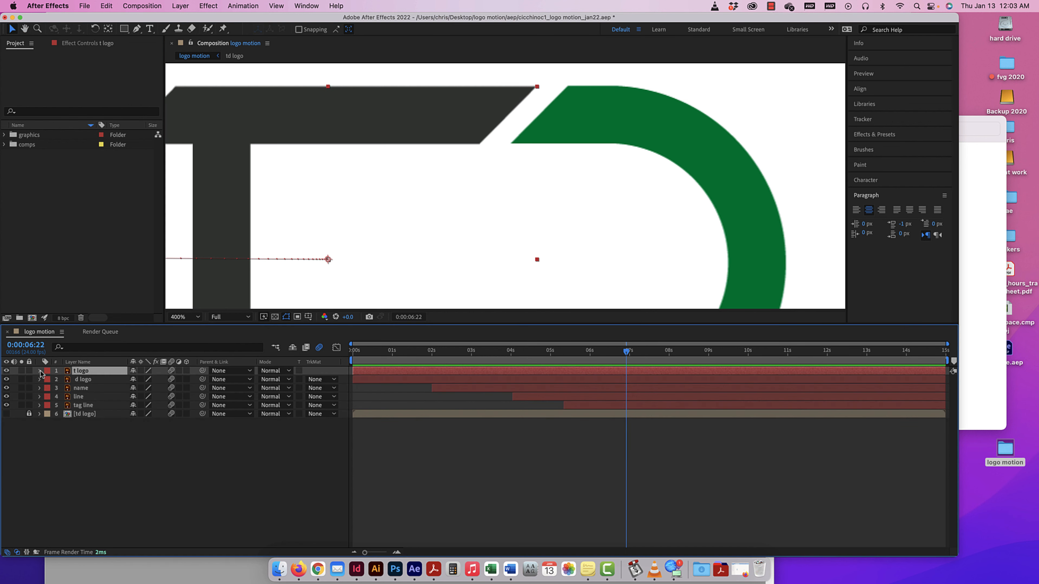
left_click(149, 379)
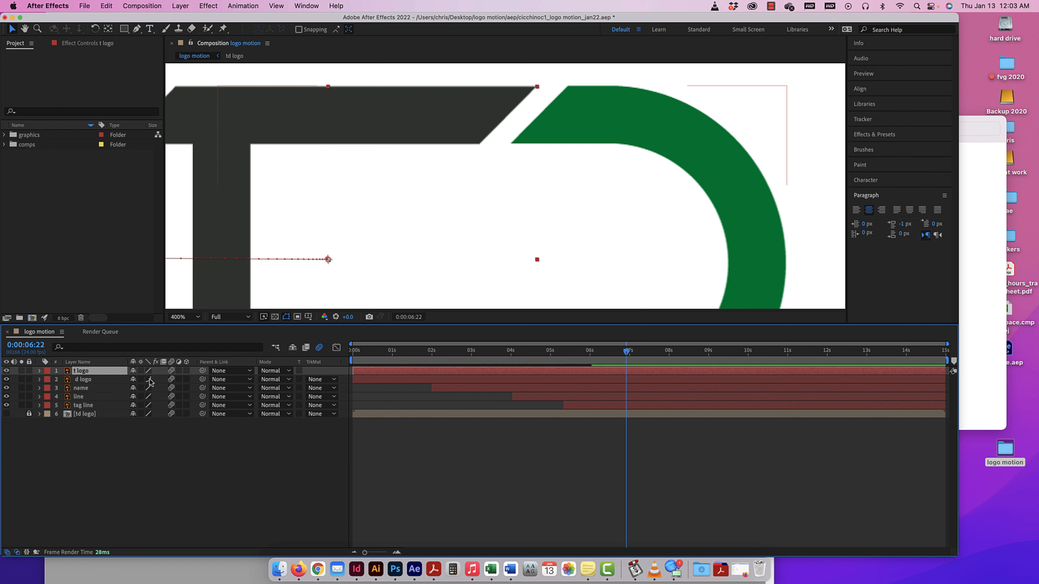
left_click(150, 379)
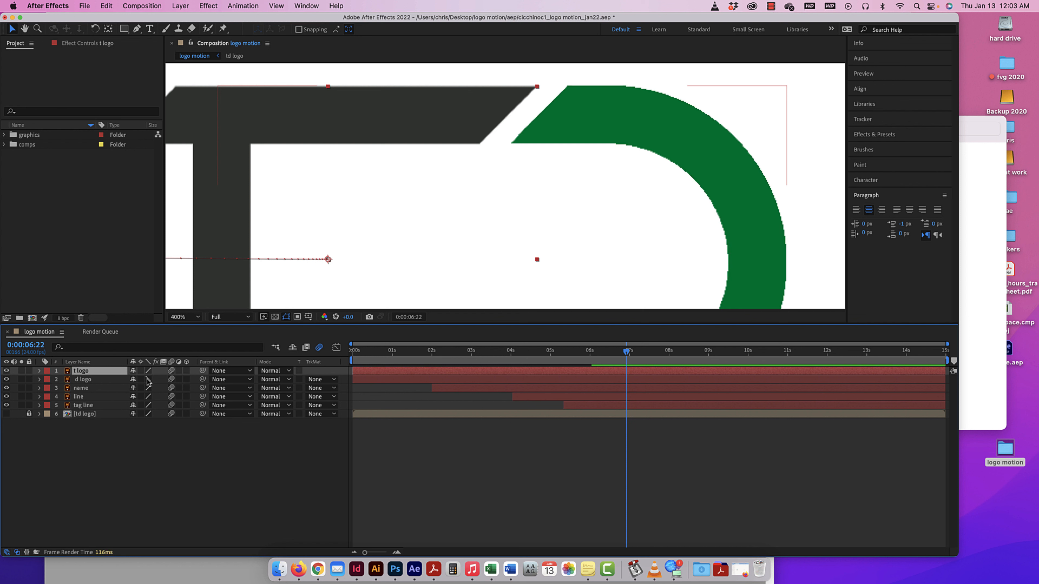
left_click(149, 379)
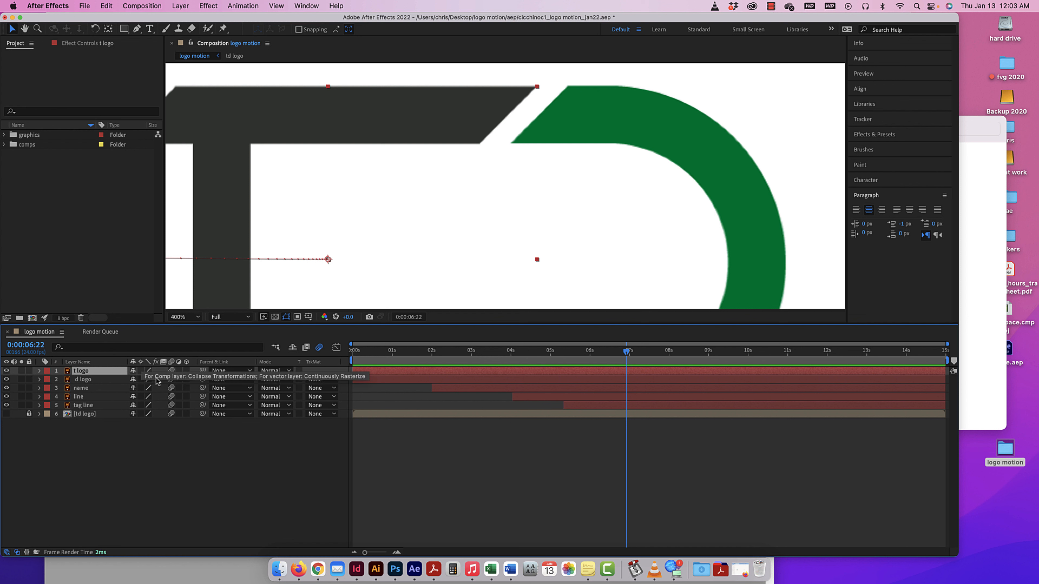
Enable continuous rasterization on all the logo layers and view the composition at 50% magnification.
left_click(140, 379)
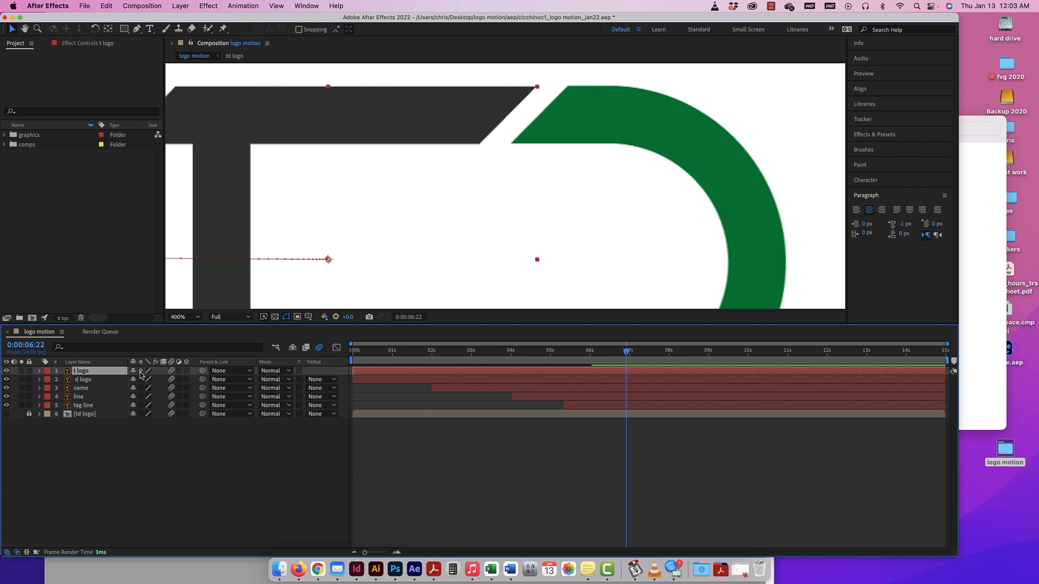
left_click_drag(141, 395, 140, 414)
key("super+minus")
key("super+minus")
key("super+minus")
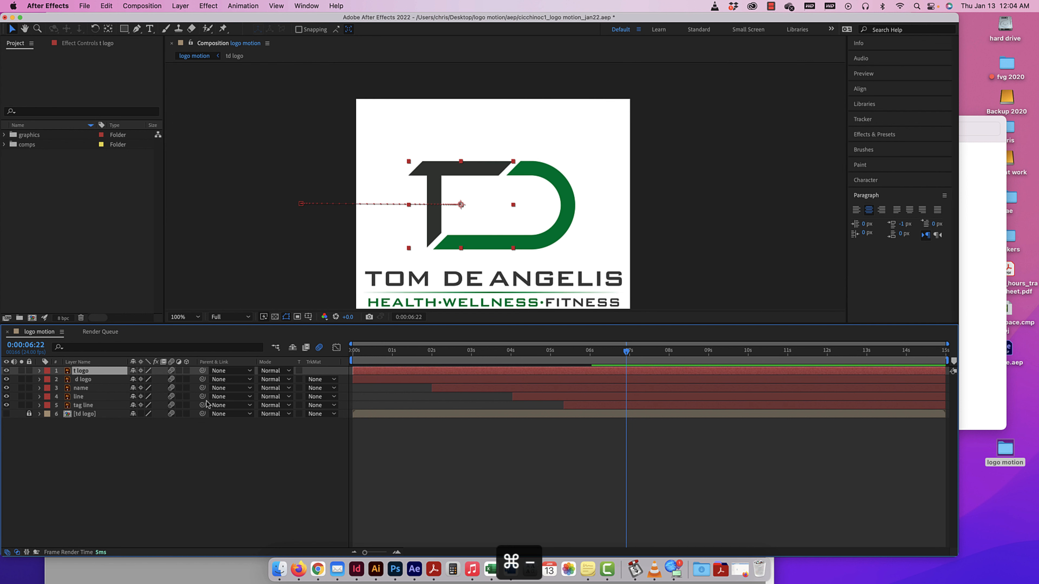
key("super+minus")
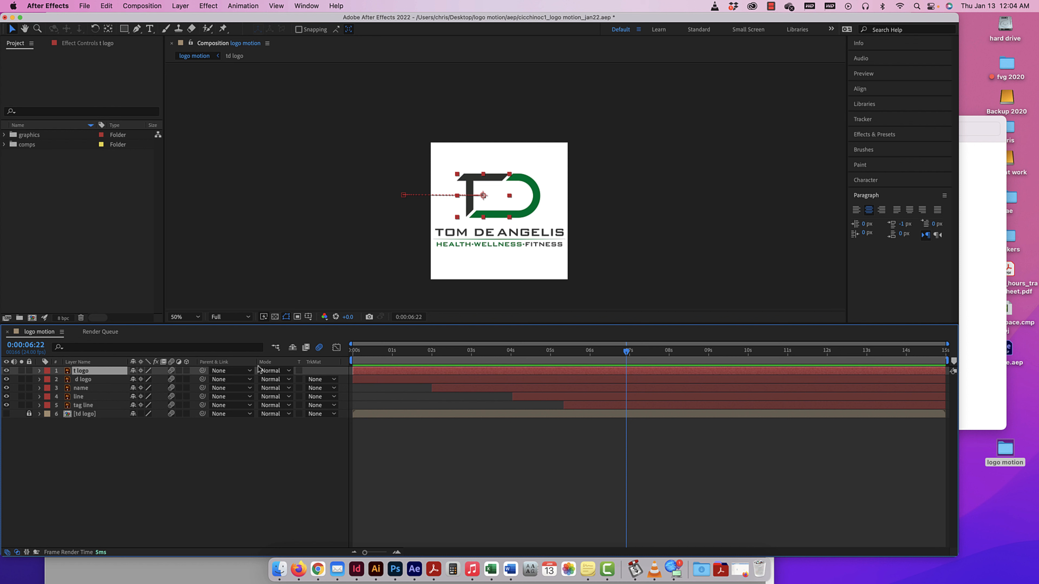
Add td background.eps from the graphics folder beneath the tag line layer and trim its start to the tag line's start.
mouse_move(625, 350)
left_mouse_down()
mouse_move(339, 341)
mouse_move(598, 343)
left_mouse_up()
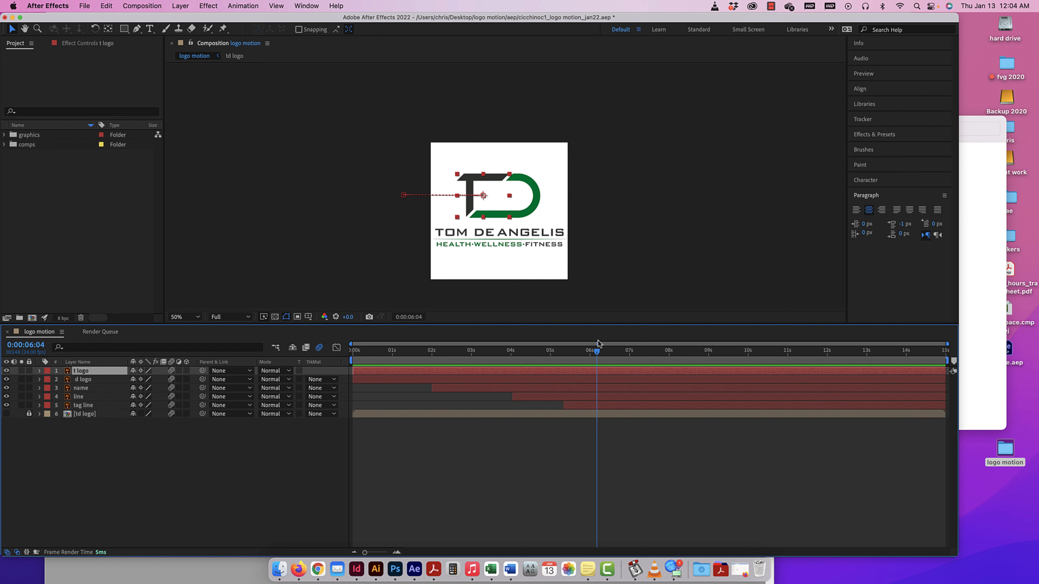
left_click(4, 134)
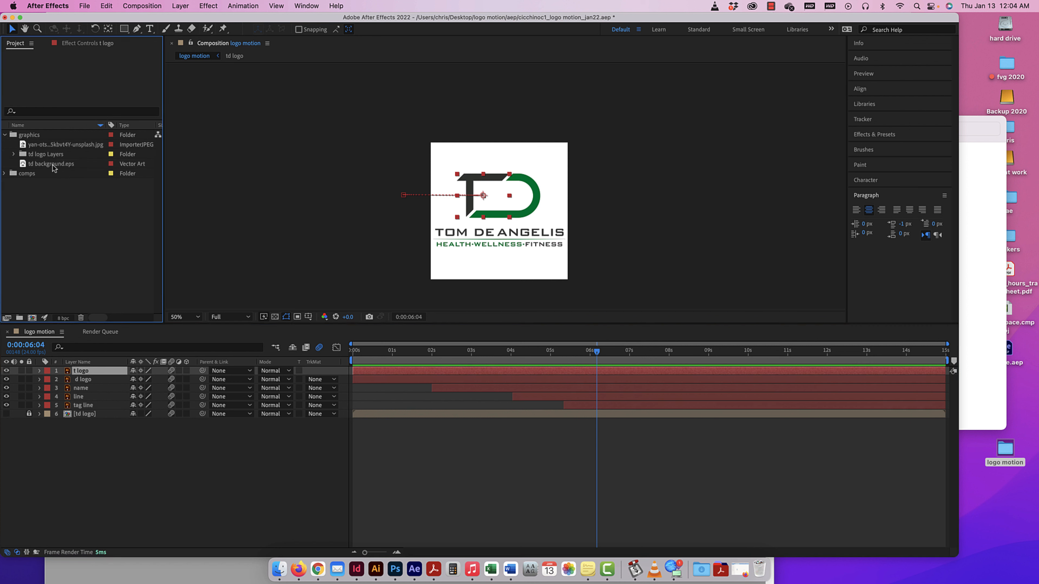
left_click_drag(53, 167, 91, 417)
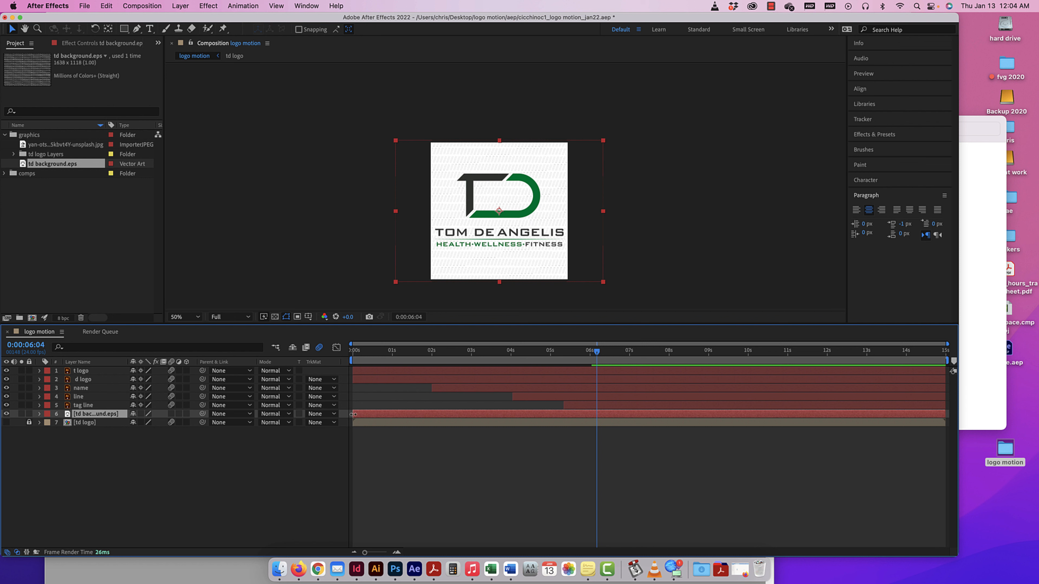
left_click_drag(353, 414, 563, 414)
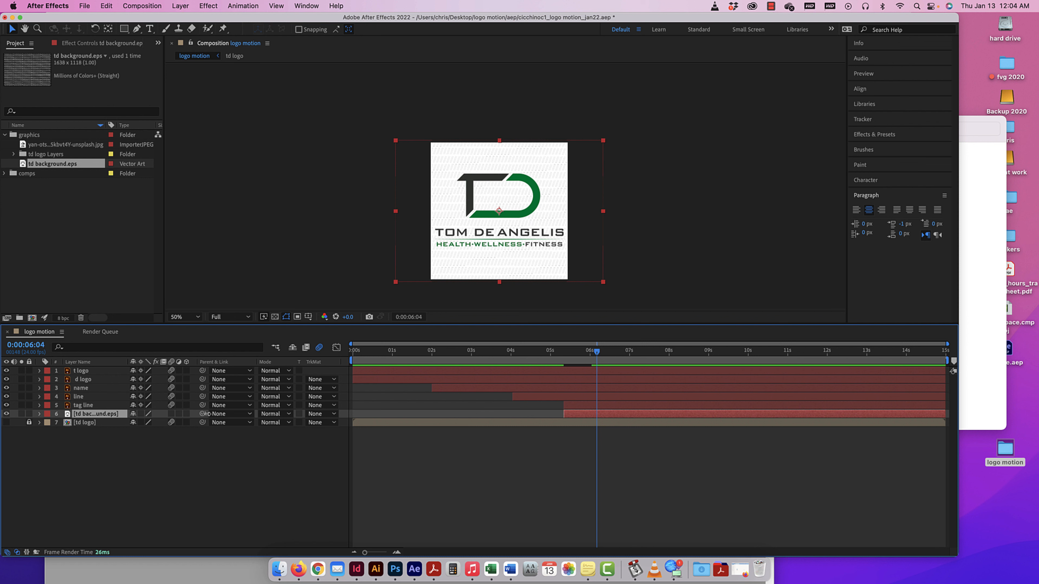
Keyframe the background layer's Scale at 226% at 0:00:05:08 and 100% at 0:00:06:04.
left_click(39, 415)
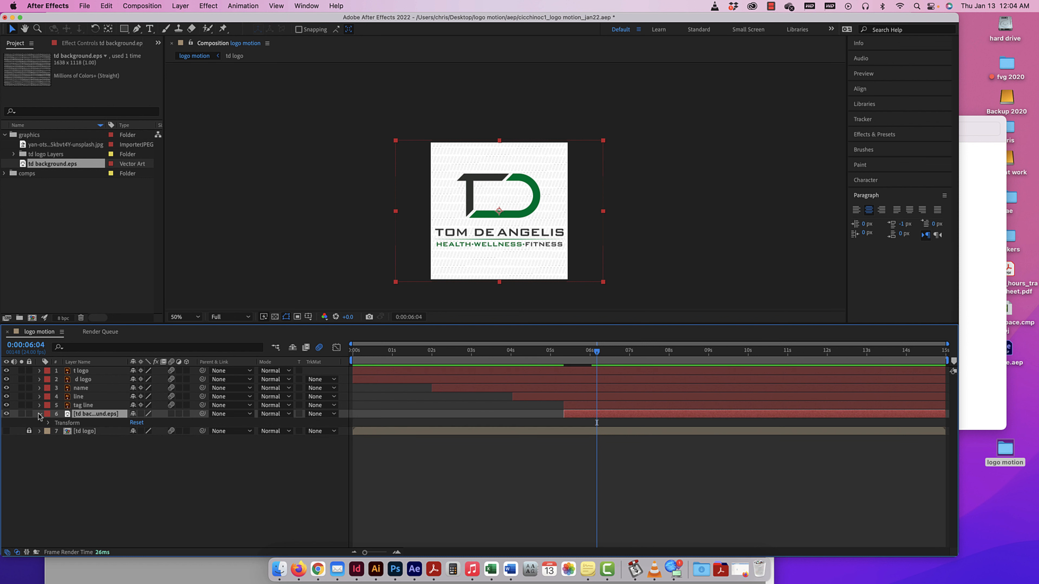
left_click(47, 423)
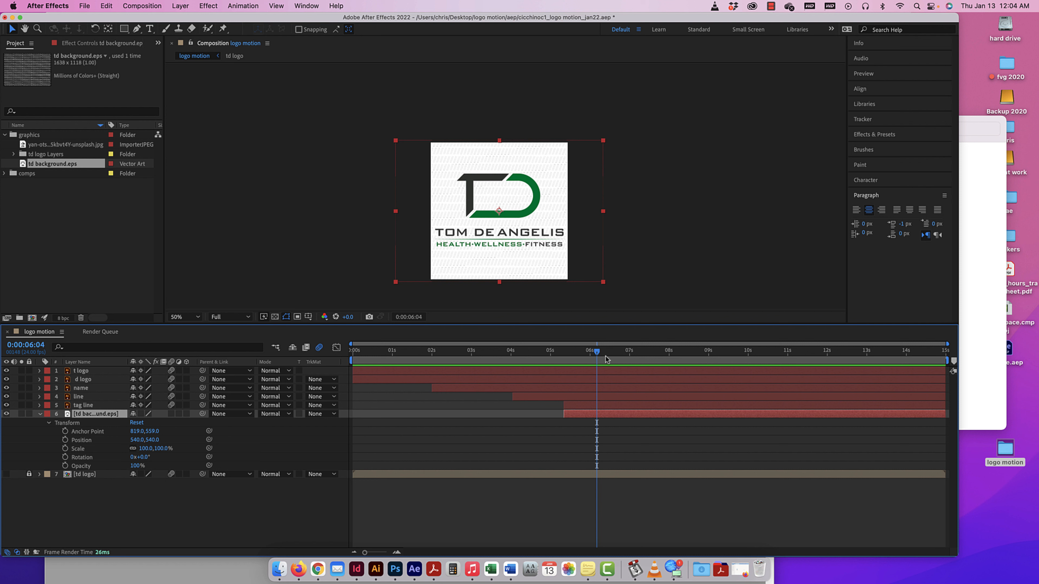
left_click(65, 449)
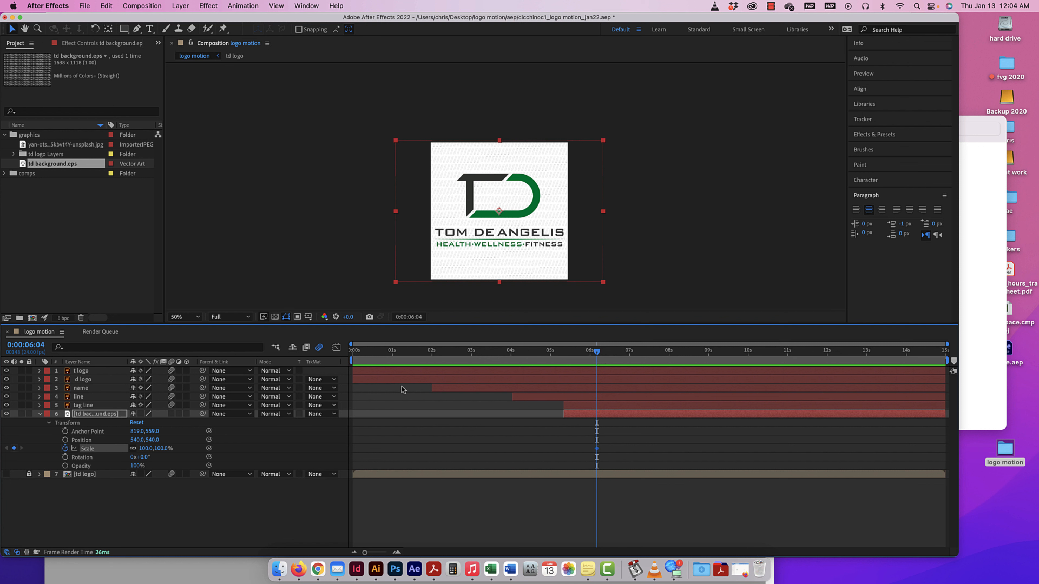
left_click_drag(596, 353, 564, 357)
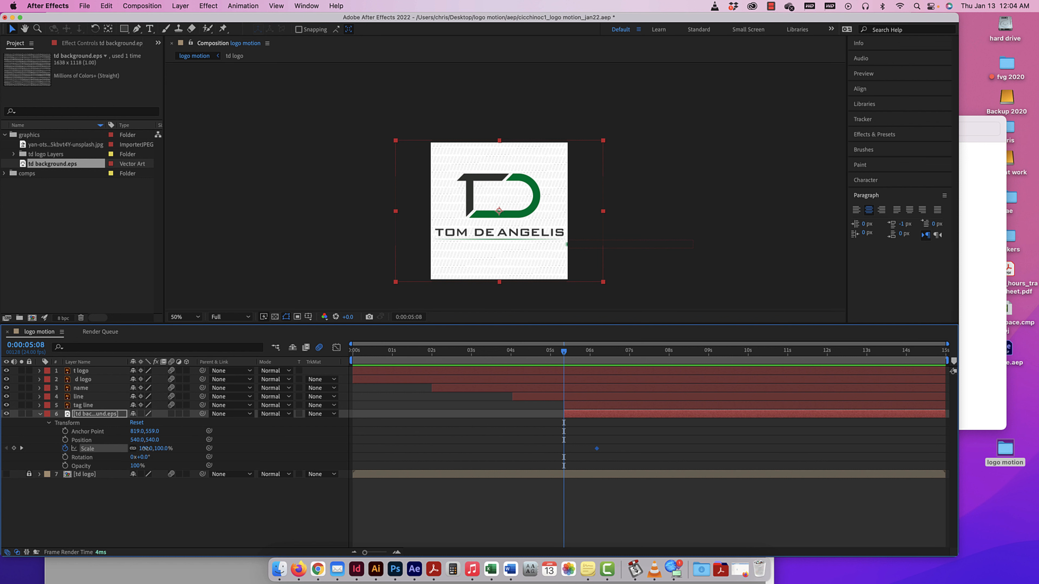
left_click_drag(148, 448, 209, 447)
Preview the background's scale-down entrance from 0:00:05:08, and again from 0:00:03:19.
key("space")
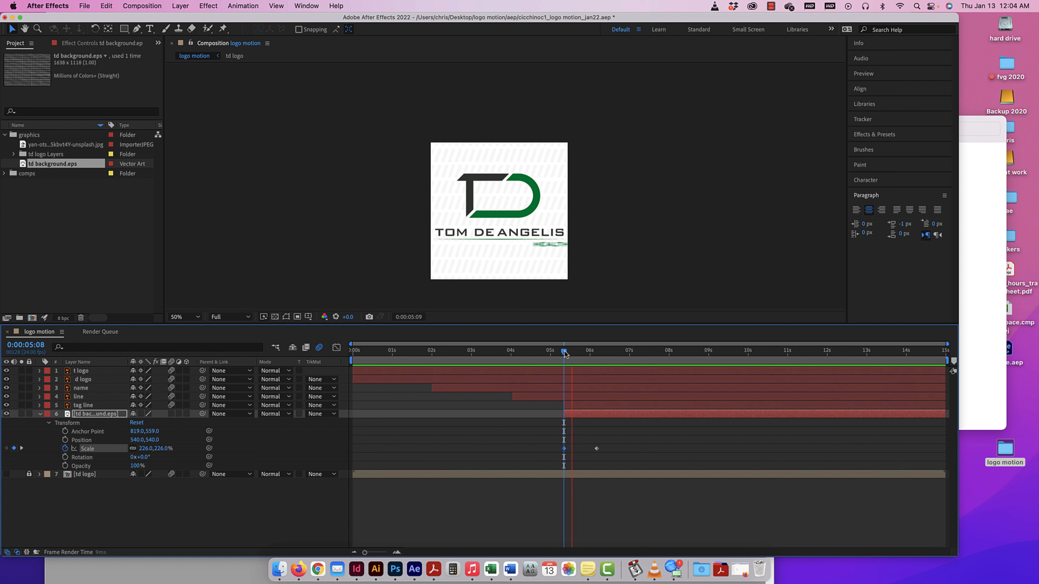
key("space")
left_click_drag(565, 353, 503, 353)
key("space")
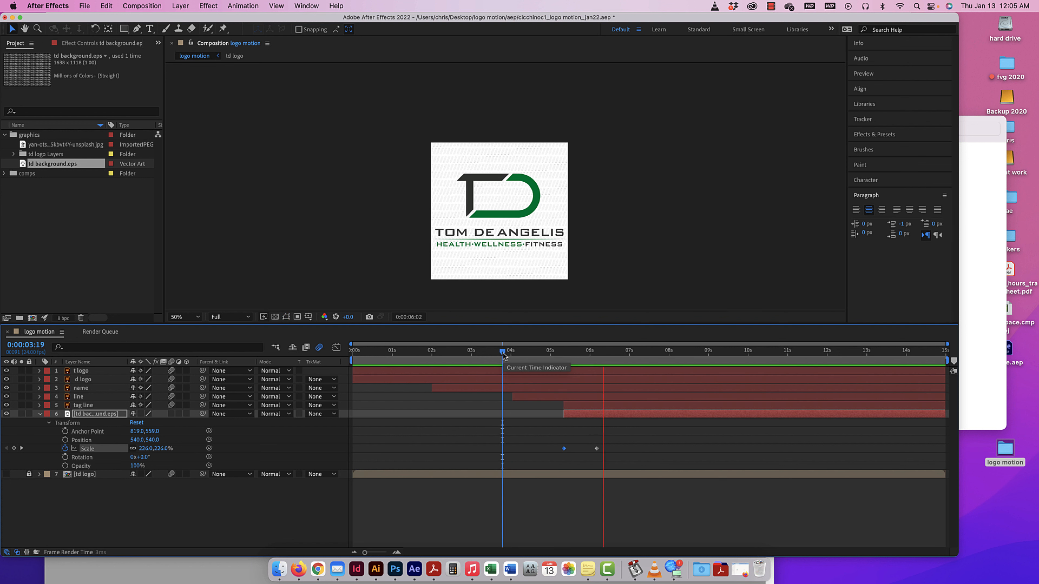
key("space")
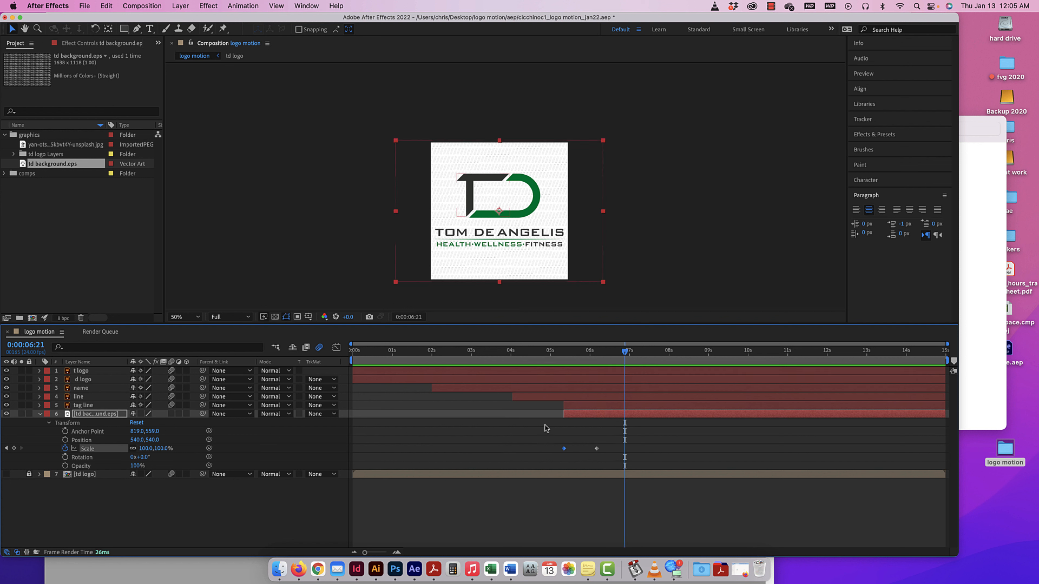
Shift the background layer and its two Scale keyframes slightly later, and preview the timing from 0:00:04:11.
left_click_drag(557, 445, 581, 415)
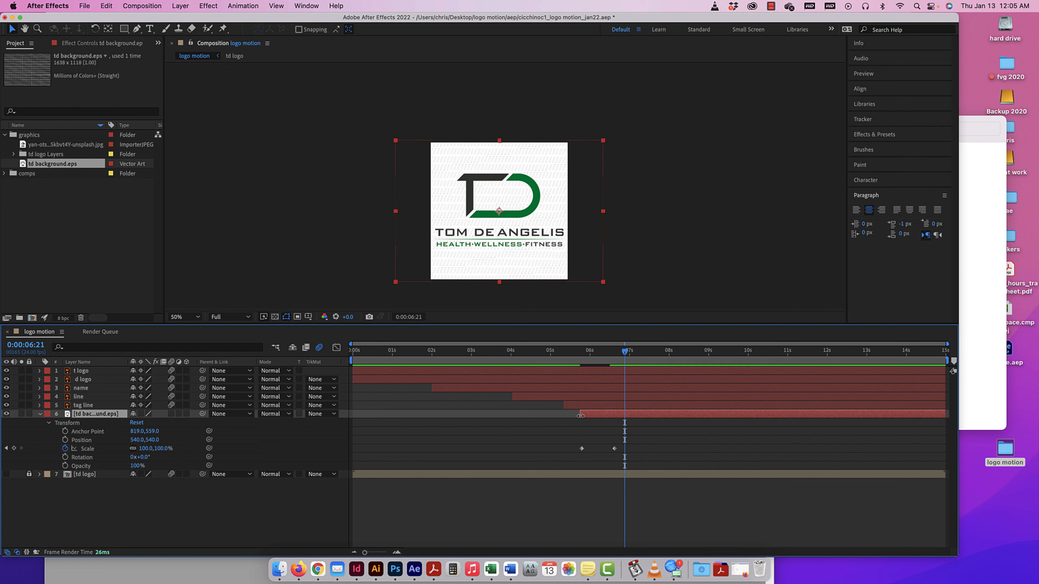
left_click_drag(625, 353, 529, 354)
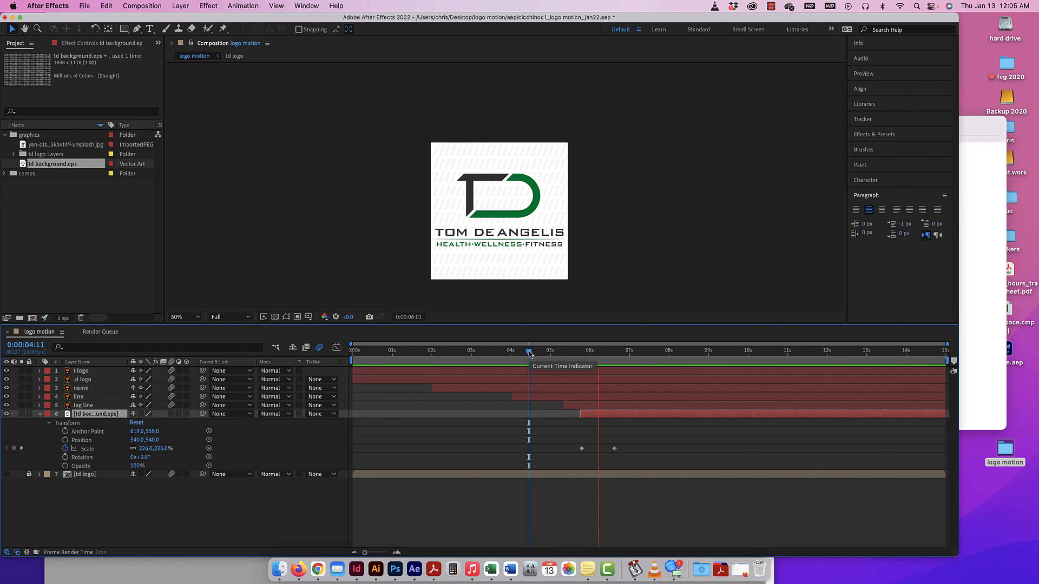
key("space")
Trim the background layer to start at the tag line's last Position keyframe, 0:00:06:00, and move both Scale keyframes so they begin there.
left_click(575, 446)
left_click_drag(574, 447, 626, 455)
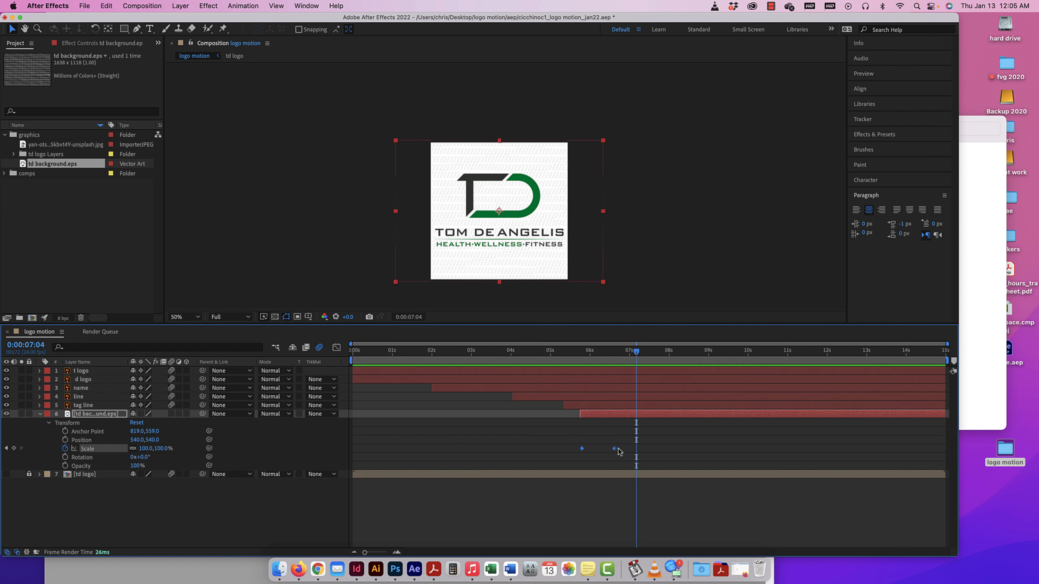
left_click(39, 405)
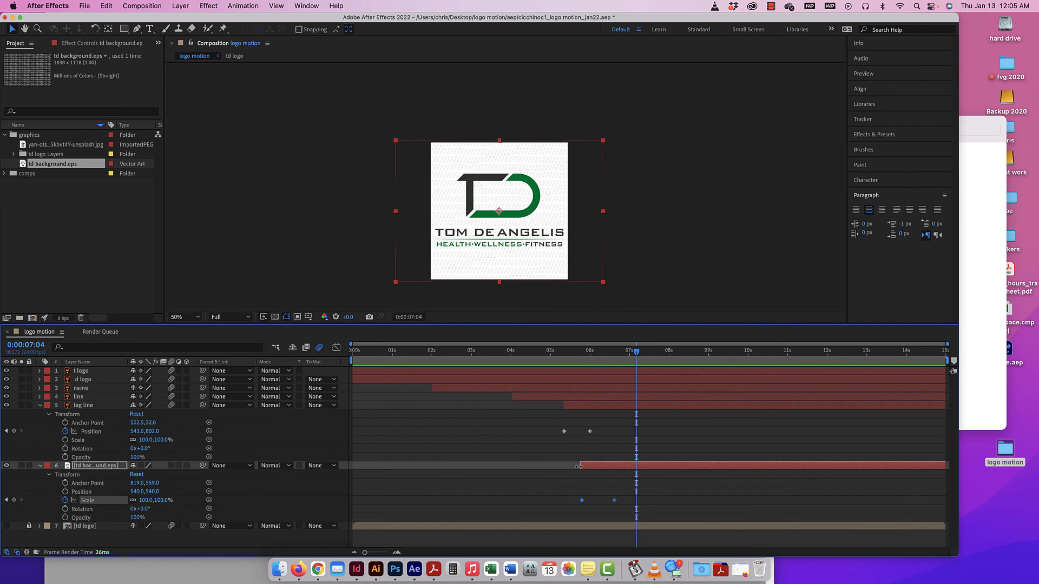
left_click_drag(580, 465, 590, 466)
left_click_drag(633, 363, 593, 360)
left_click_drag(573, 491, 657, 503)
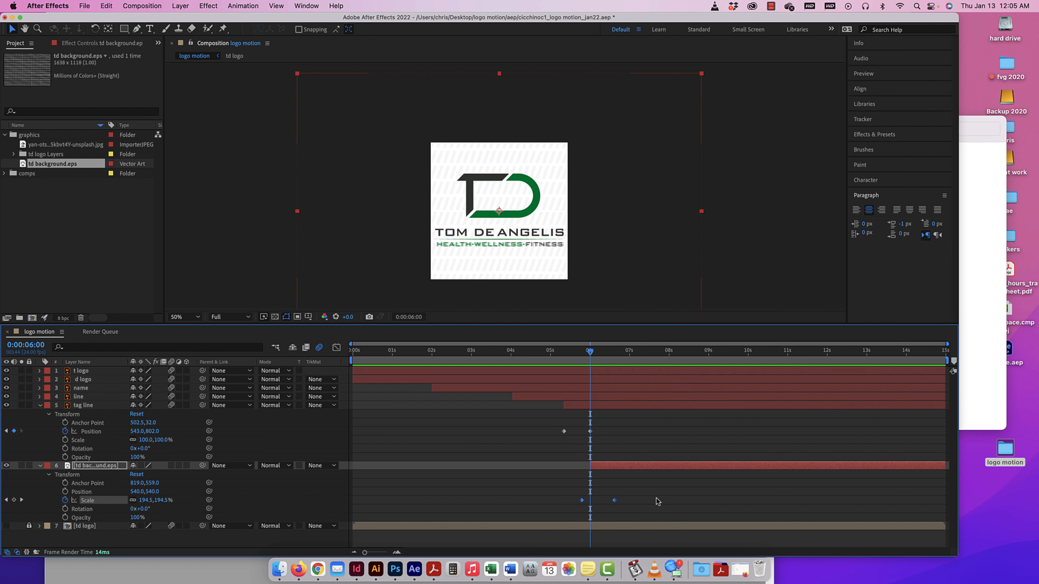
left_click_drag(592, 504, 591, 505)
Preview the retimed background entrance from 0:00:04:23 and play the whole animation from the start.
left_click_drag(590, 352, 548, 356)
key("space")
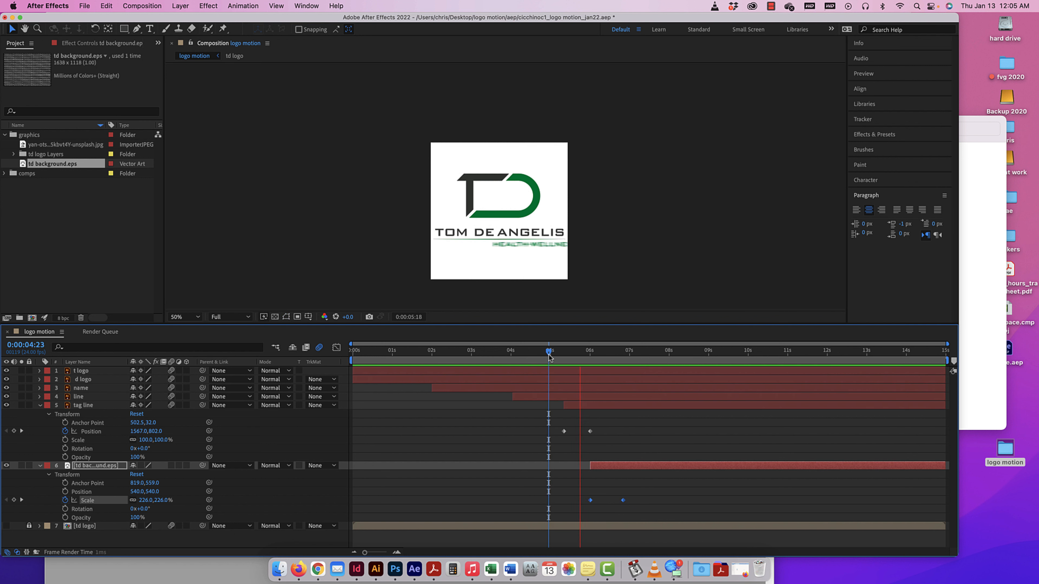
key("space")
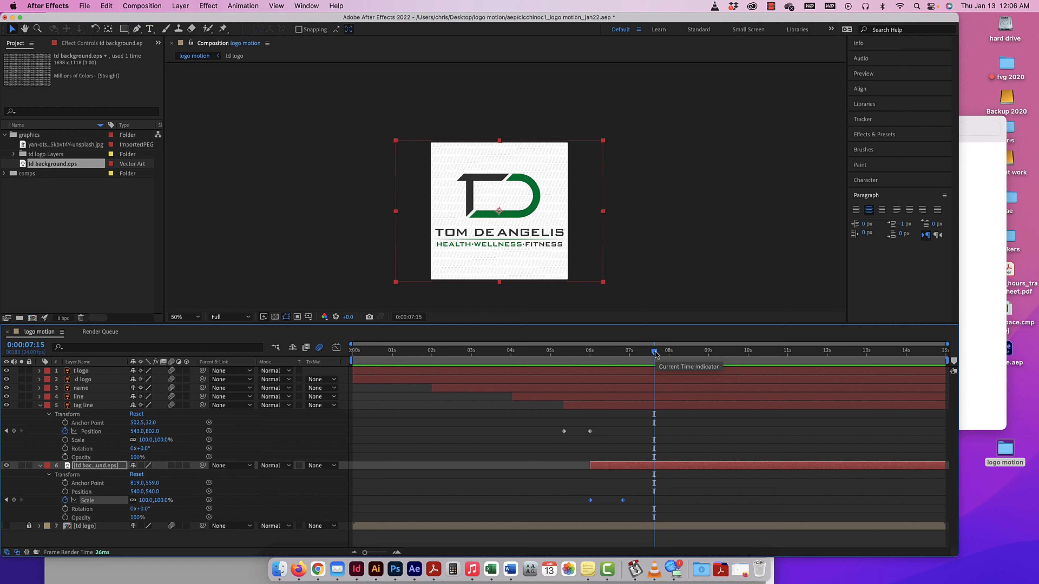
left_click_drag(654, 355, 350, 349)
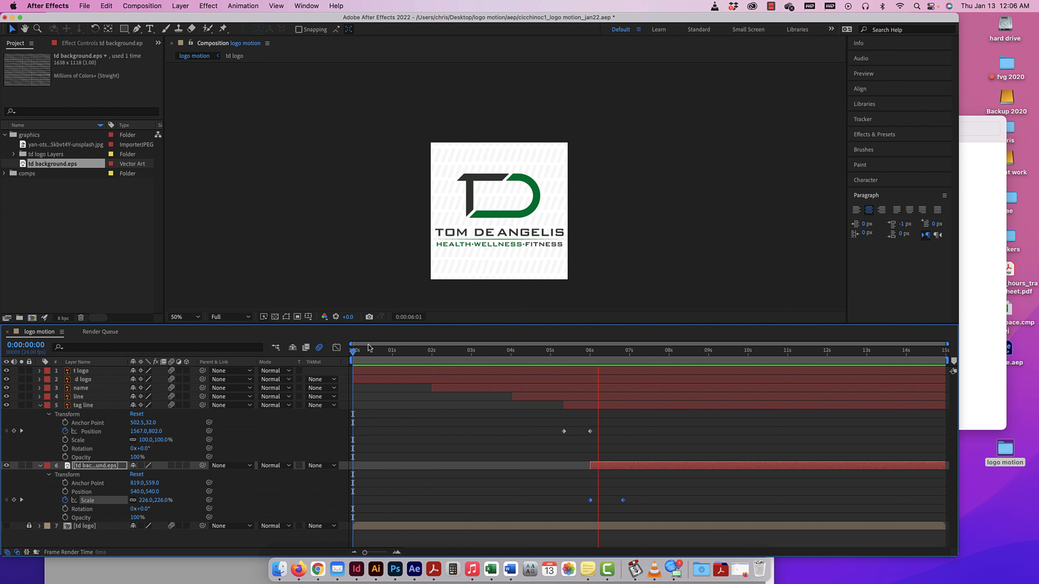
key("space")
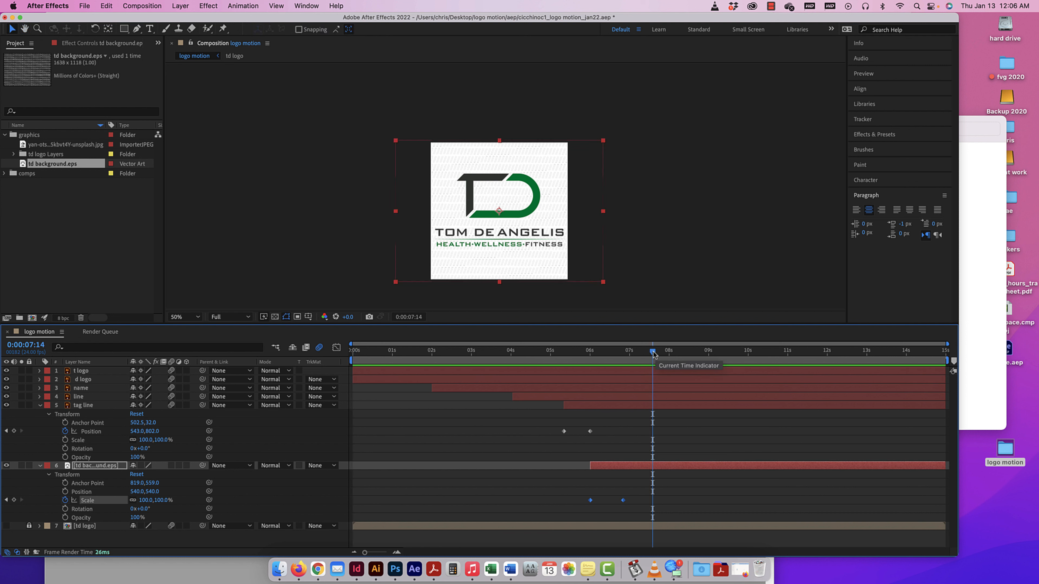
Review the hold on the finished logo after the background's entrance by playing and scrubbing the rest of the timeline, ending at 0:00:08:00.
left_click_drag(653, 353, 747, 354)
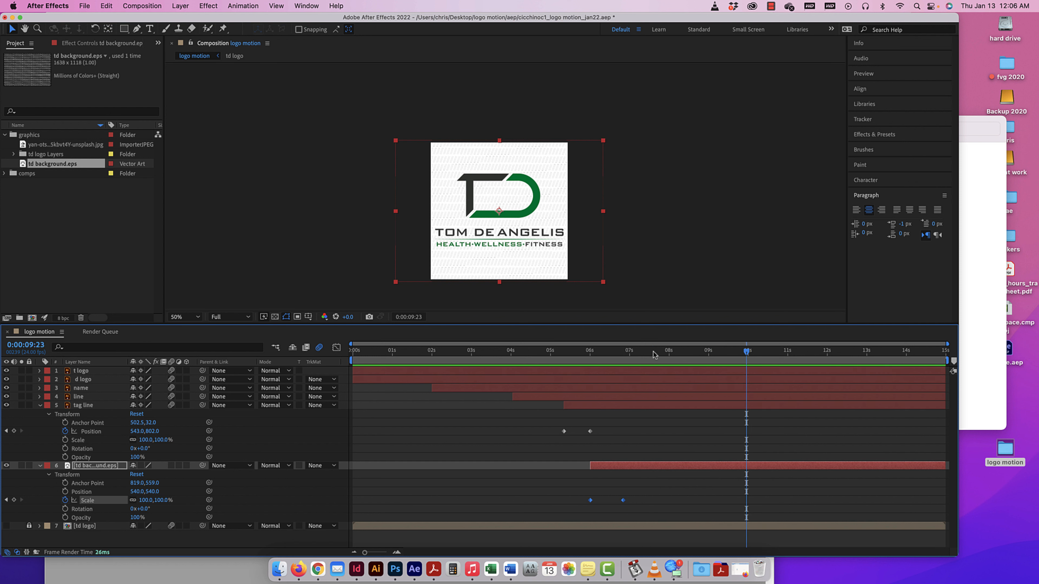
left_click_drag(746, 355, 643, 349)
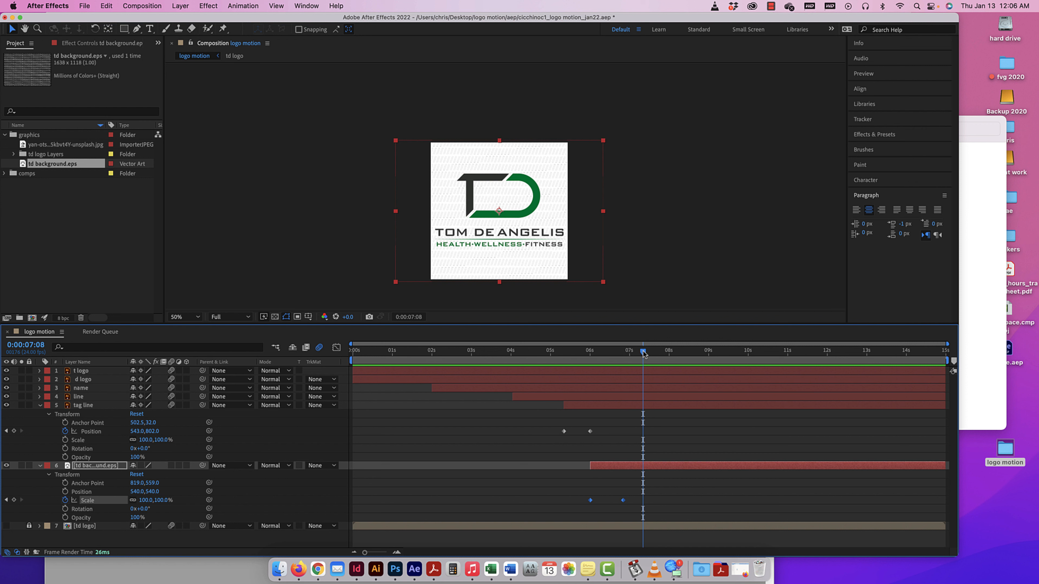
left_click_drag(643, 354, 841, 355)
left_click_drag(907, 360, 827, 355)
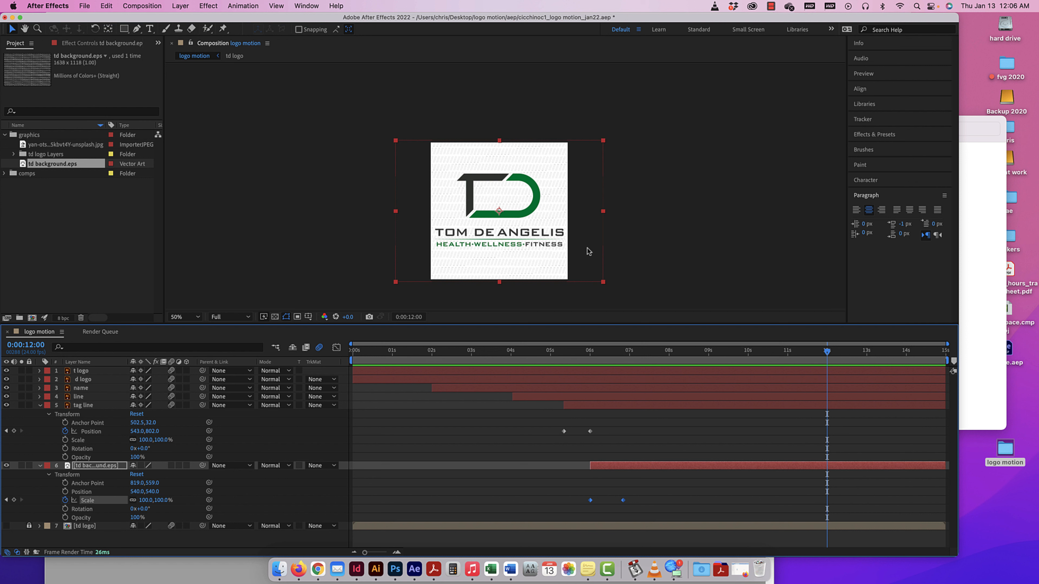
left_click_drag(827, 352, 689, 355)
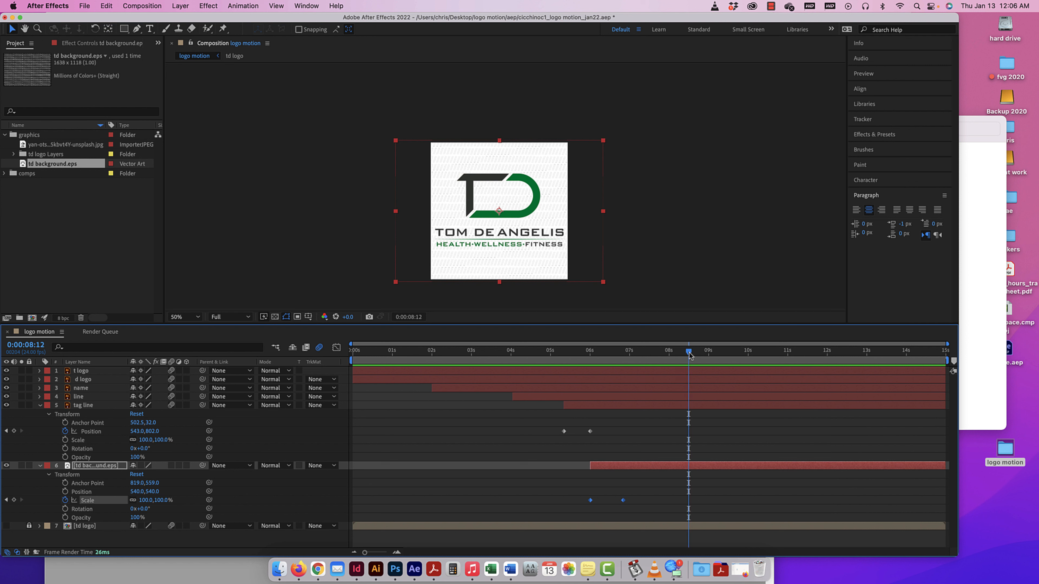
key("space")
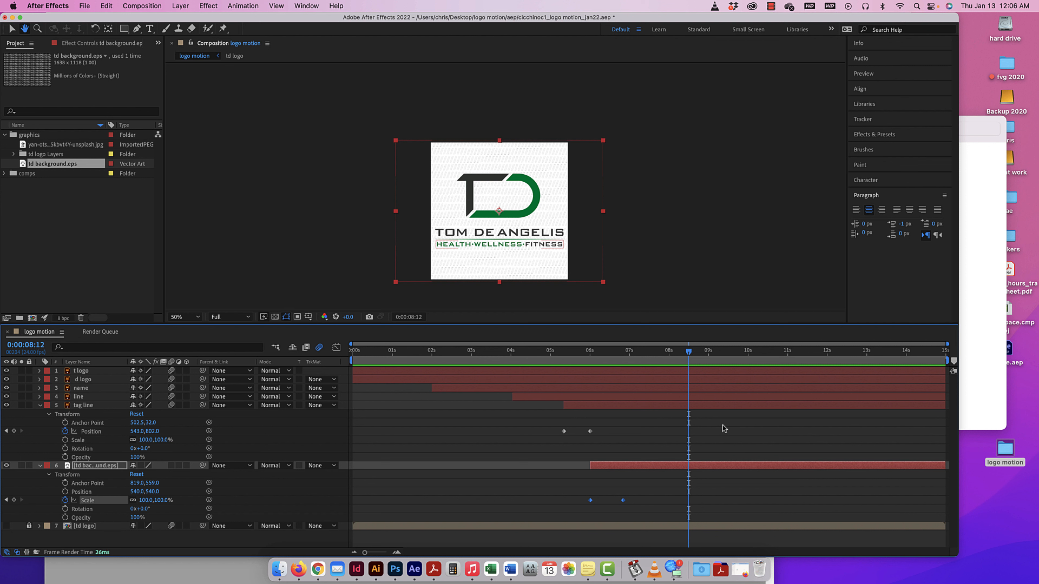
key("space")
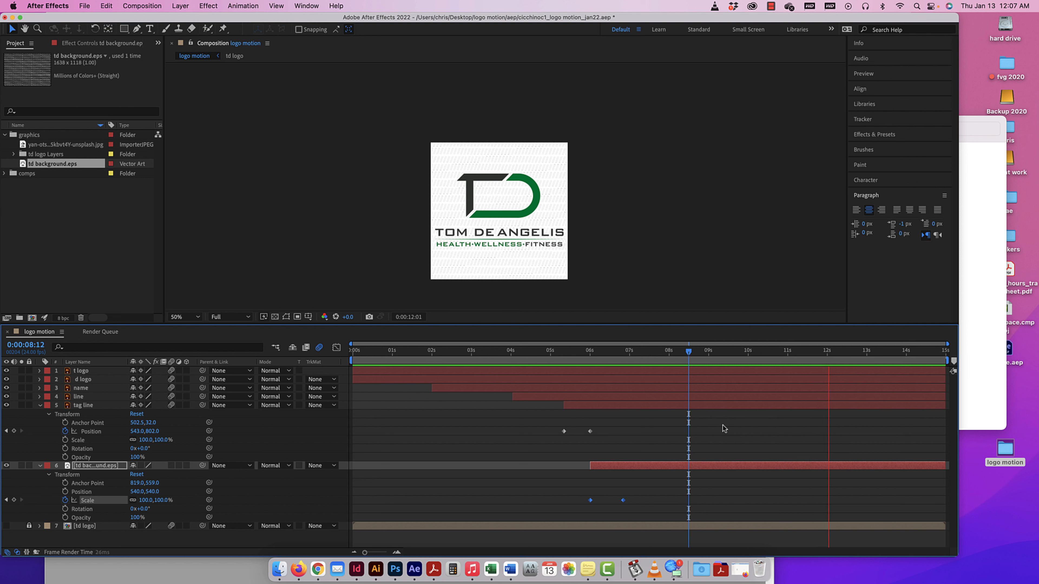
key("space")
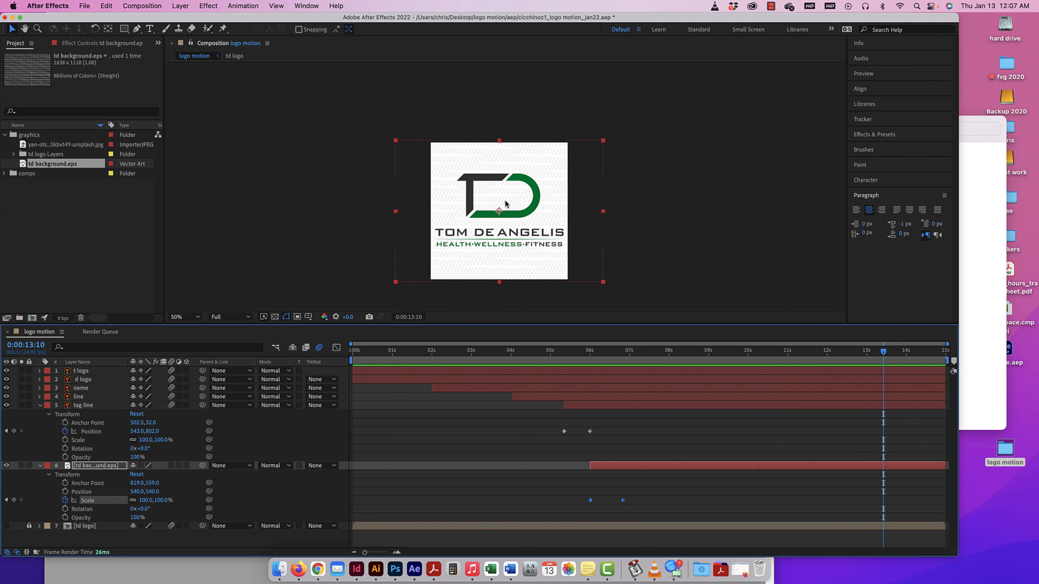
left_click_drag(883, 352, 736, 355)
left_click_drag(837, 357, 671, 357)
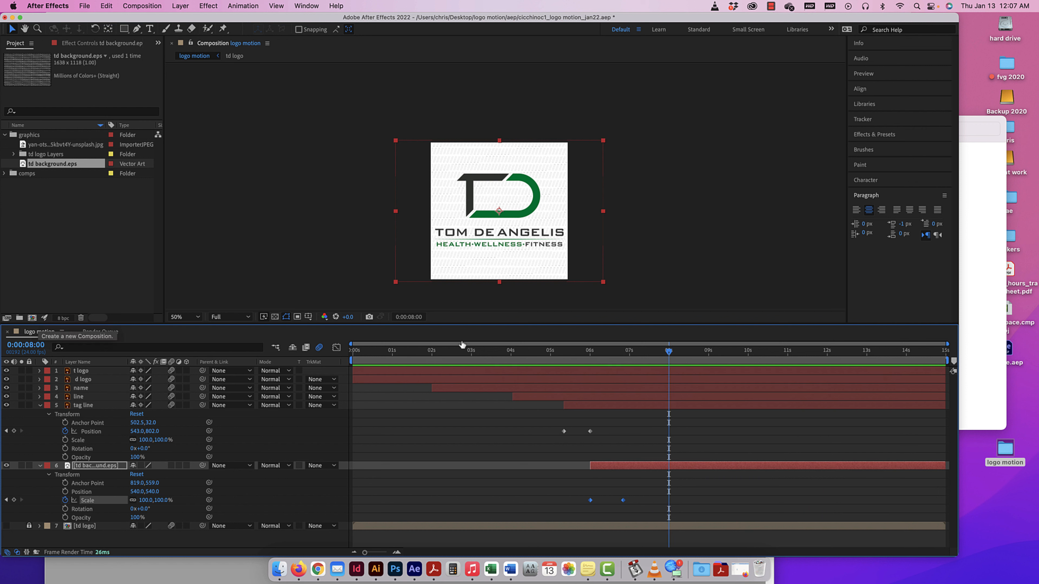
Save the project and add the "logo motion" composition to the render queue.
key("super+s")
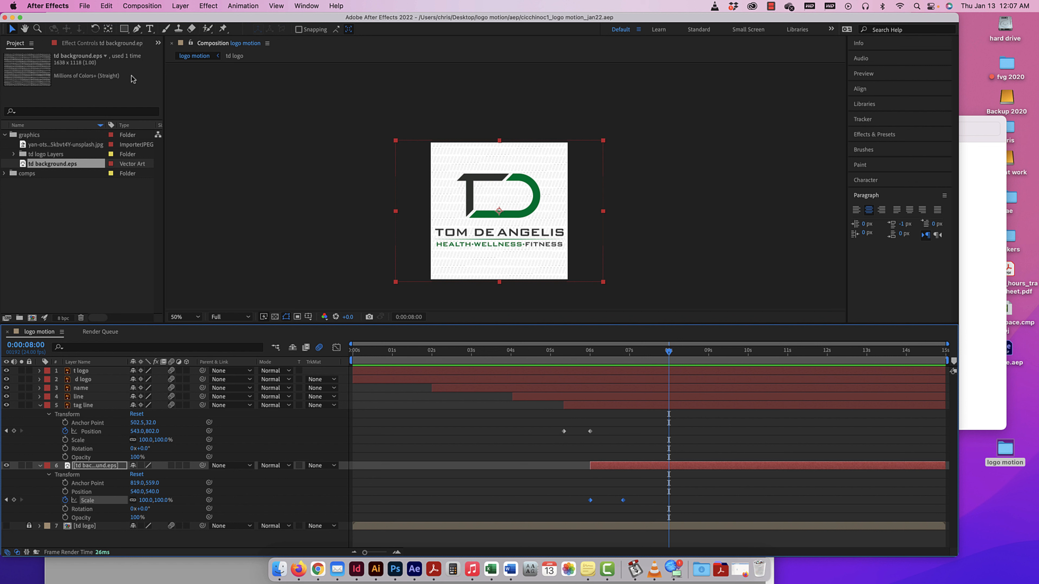
left_click(141, 7)
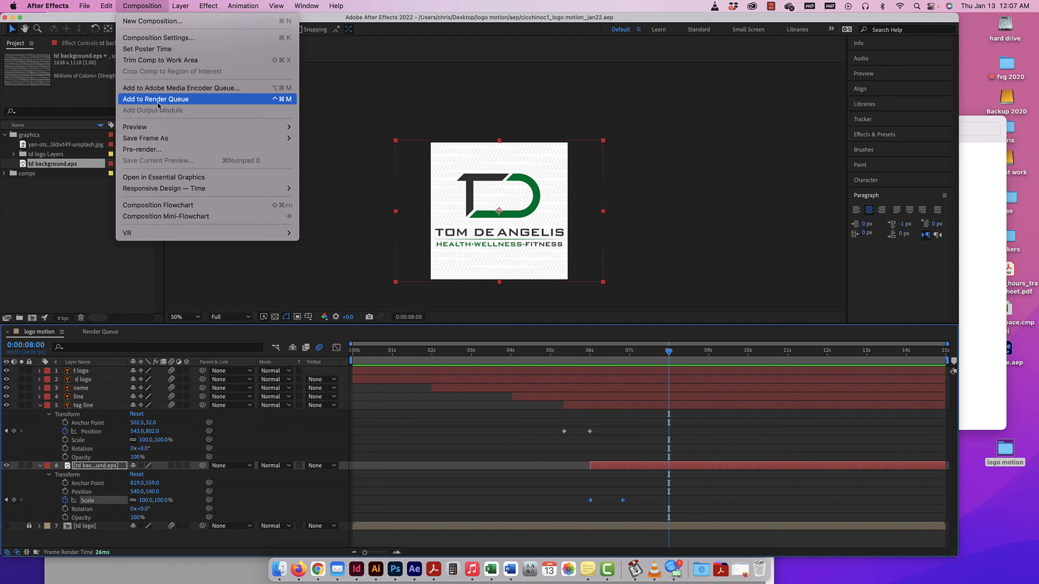
key("Up")
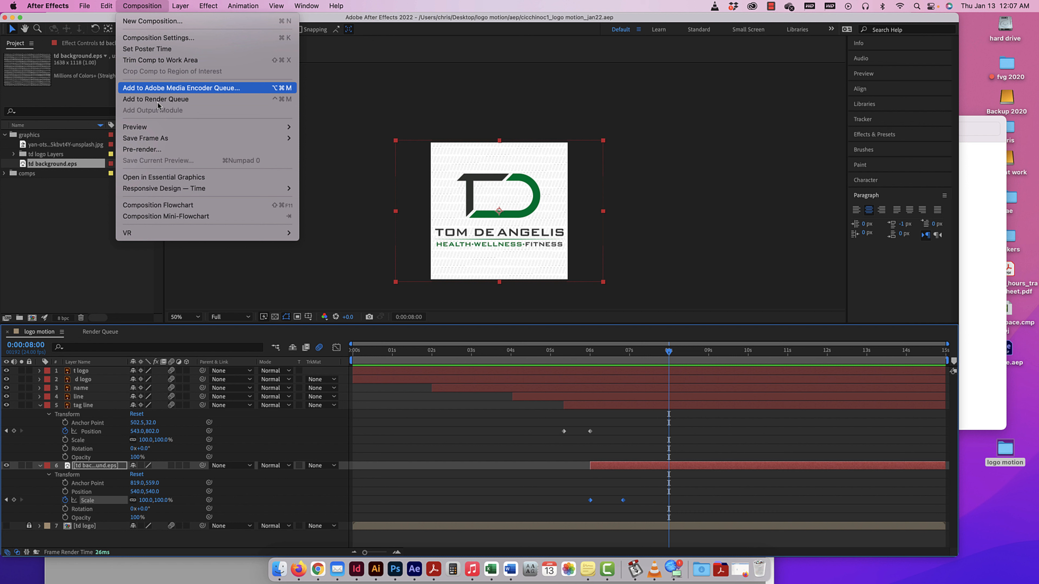
key("Down")
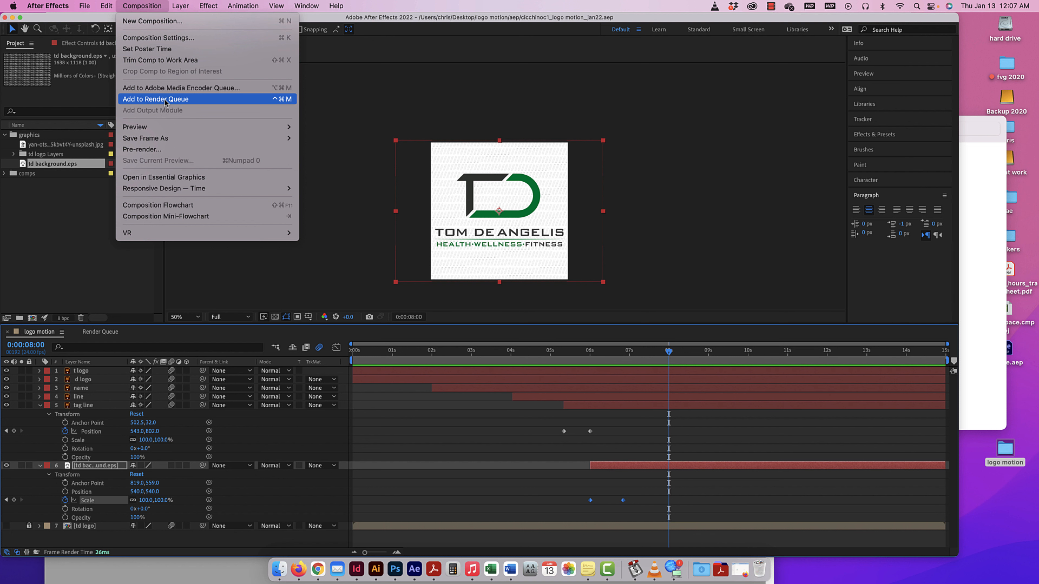
key("Escape")
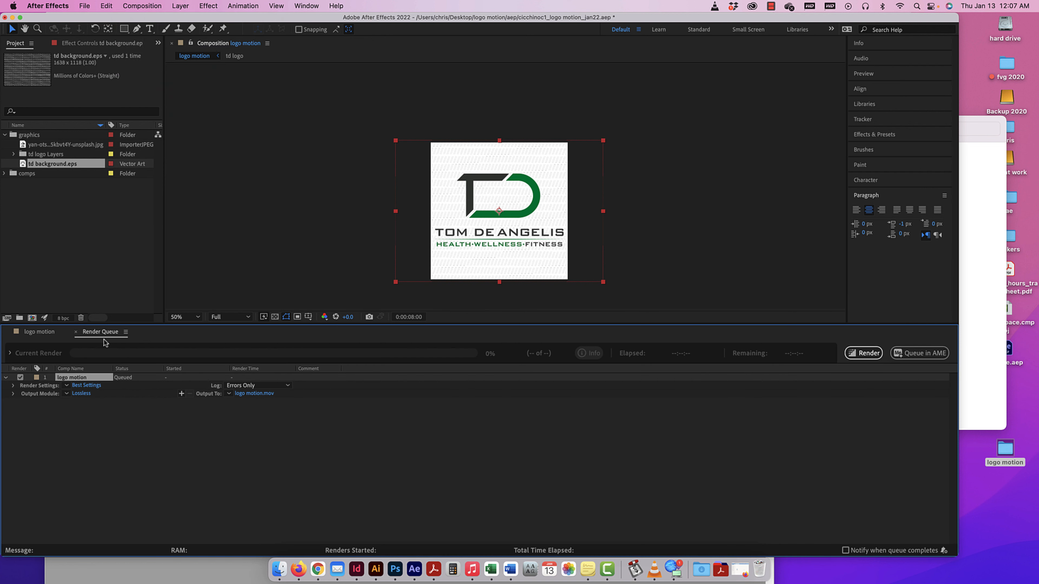
Examine the Quality and Resolution options in the queued composition's render settings, and close them without making changes.
left_click(40, 332)
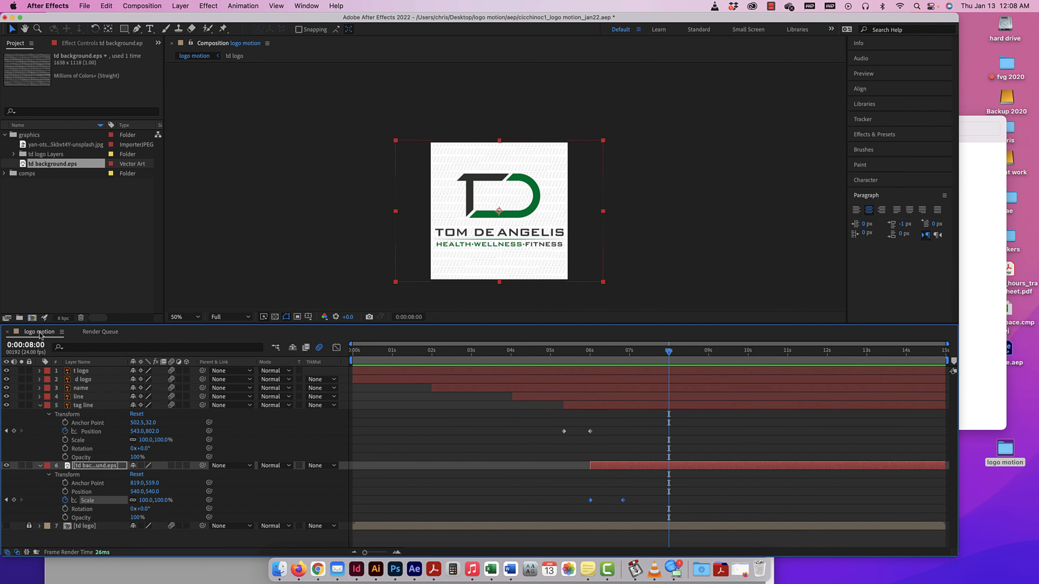
left_click(100, 333)
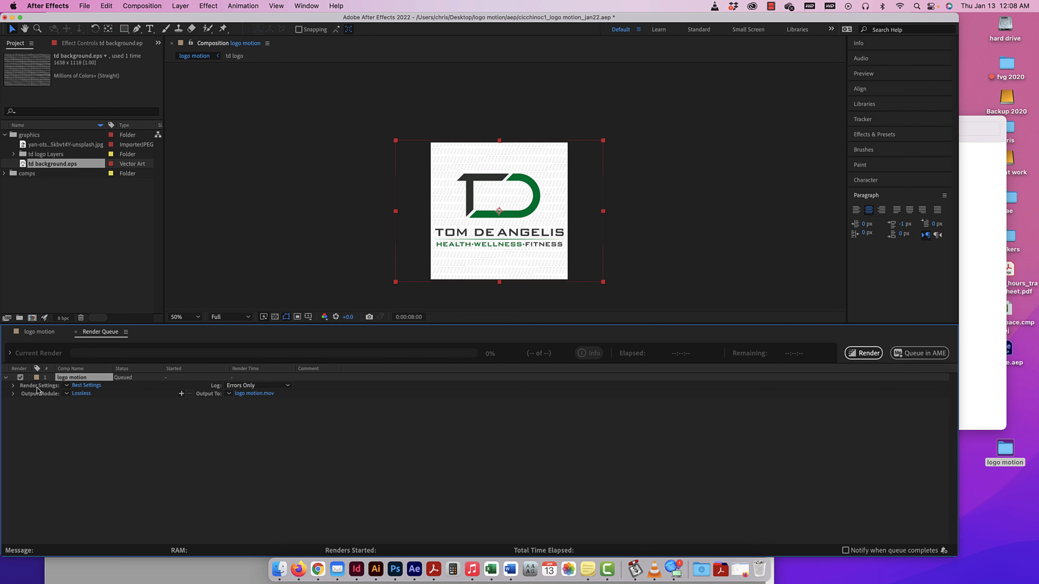
left_click(84, 386)
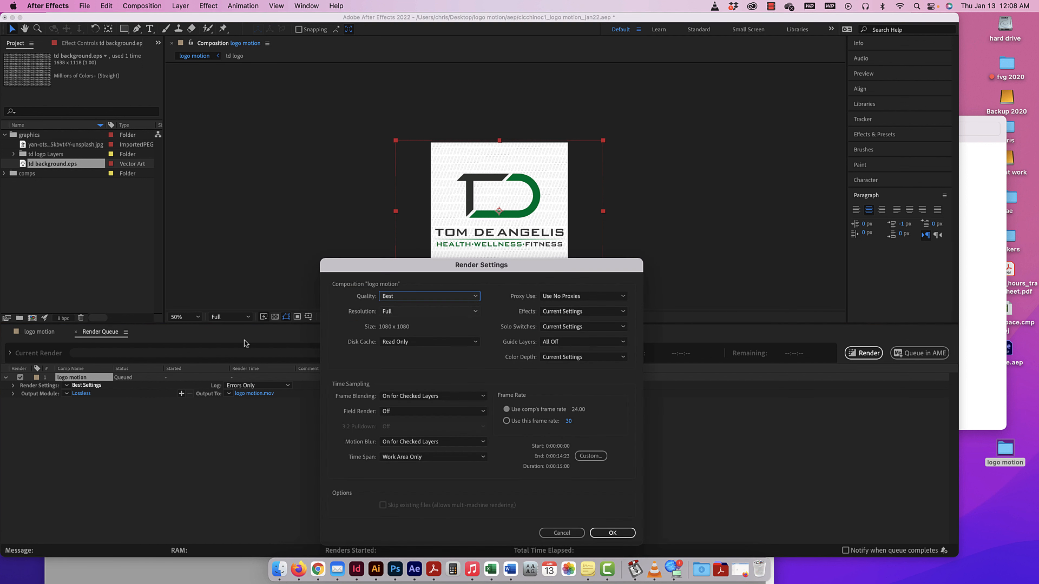
left_click(406, 298)
left_click(406, 297)
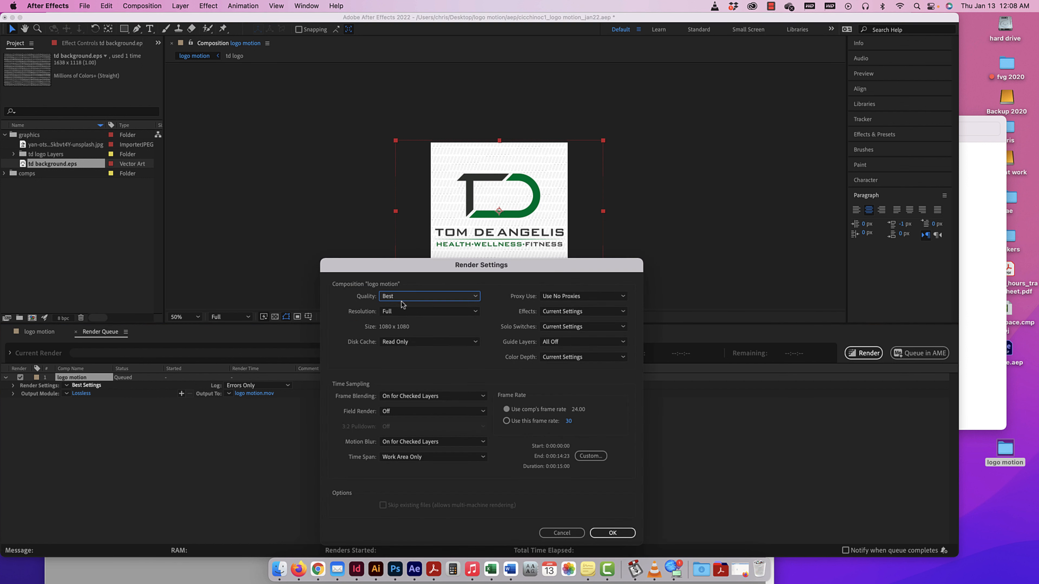
left_click(399, 311)
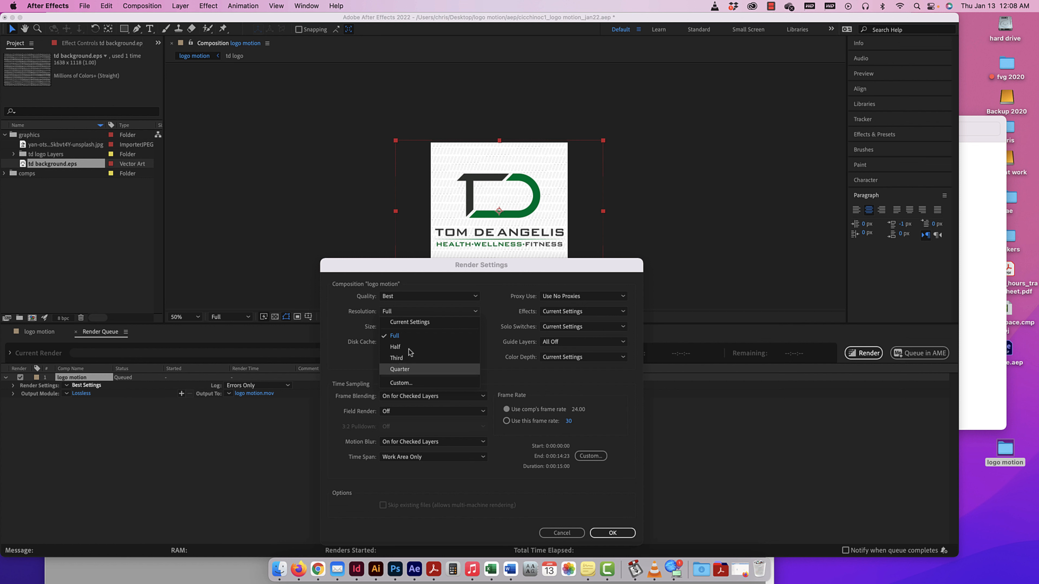
left_click(561, 533)
Return to the "logo motion" composition and lower its preview resolution through Half and Third to Quarter, viewing the logo at 100%.
left_click(39, 331)
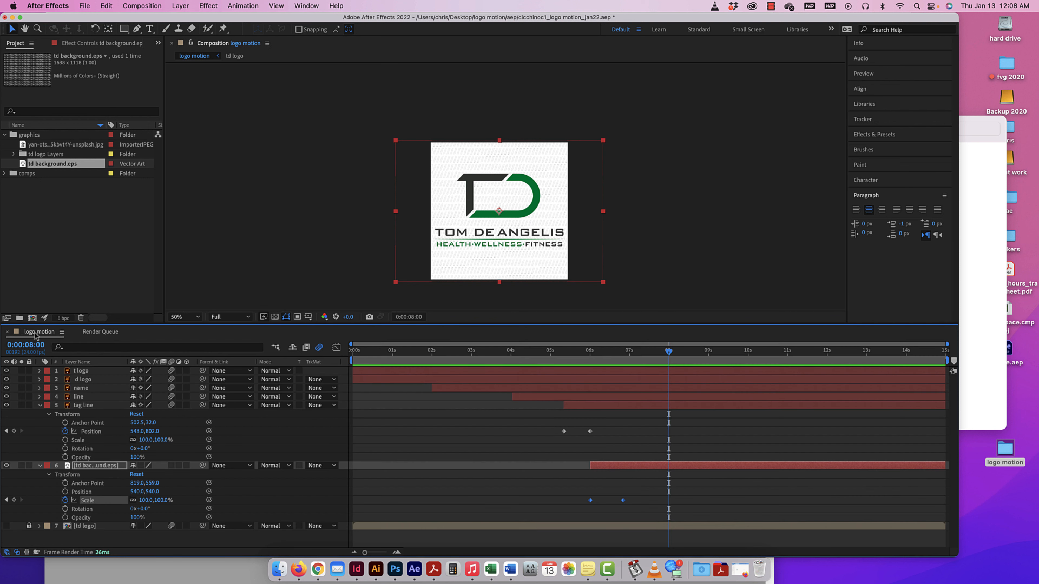
key("super+equal")
key("super+equal")
key("super+equal")
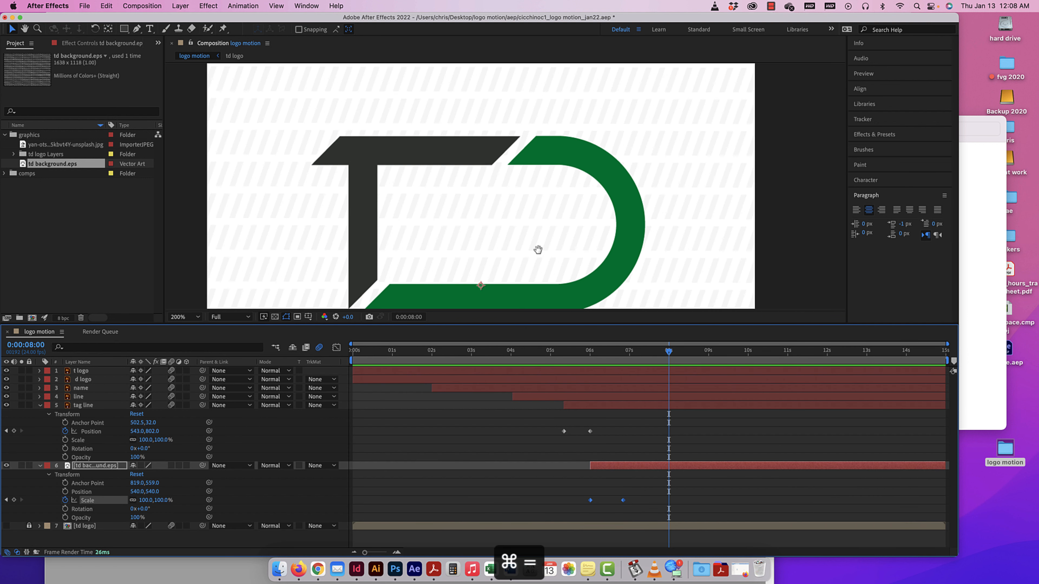
left_click_drag(538, 248, 550, 144)
key("super+minus")
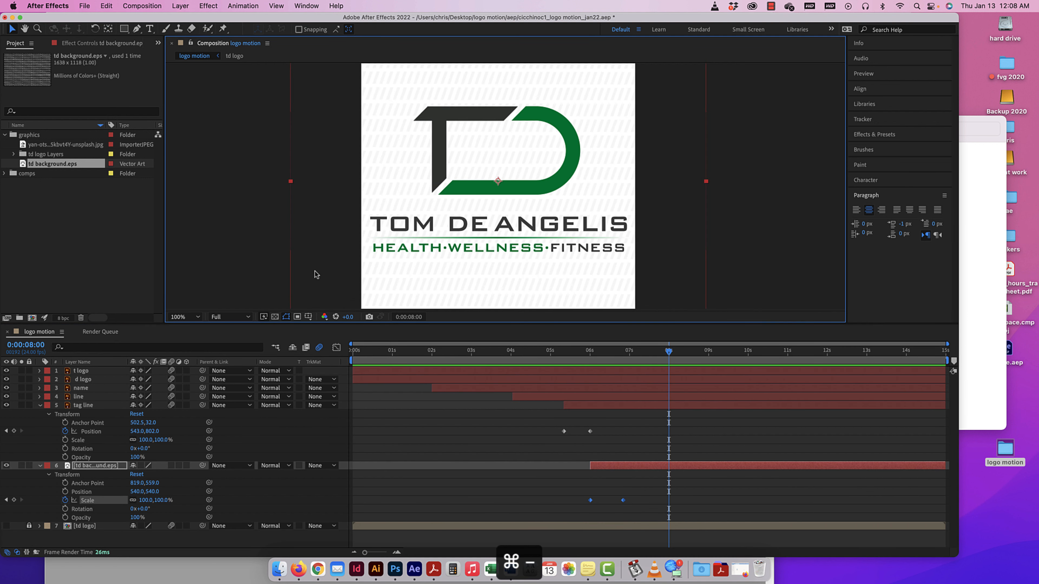
left_click(229, 318)
left_click(231, 352)
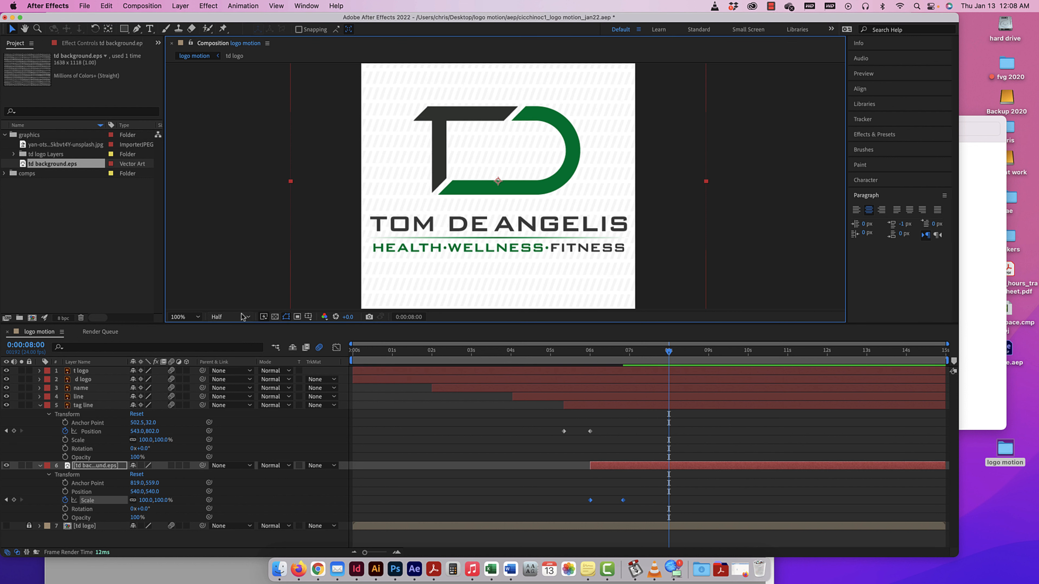
left_click(229, 317)
left_click(233, 362)
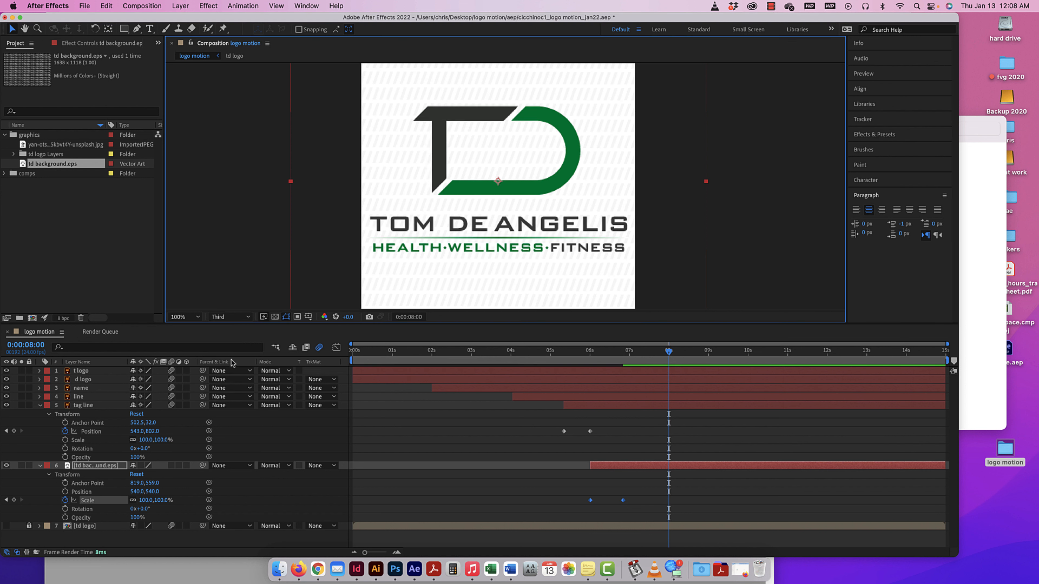
left_click(230, 317)
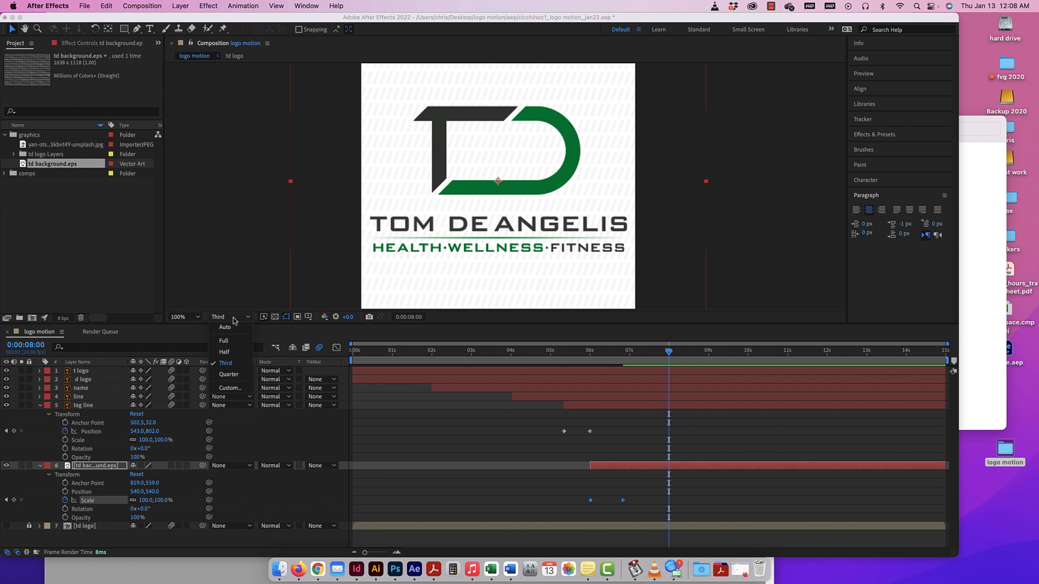
left_click(229, 375)
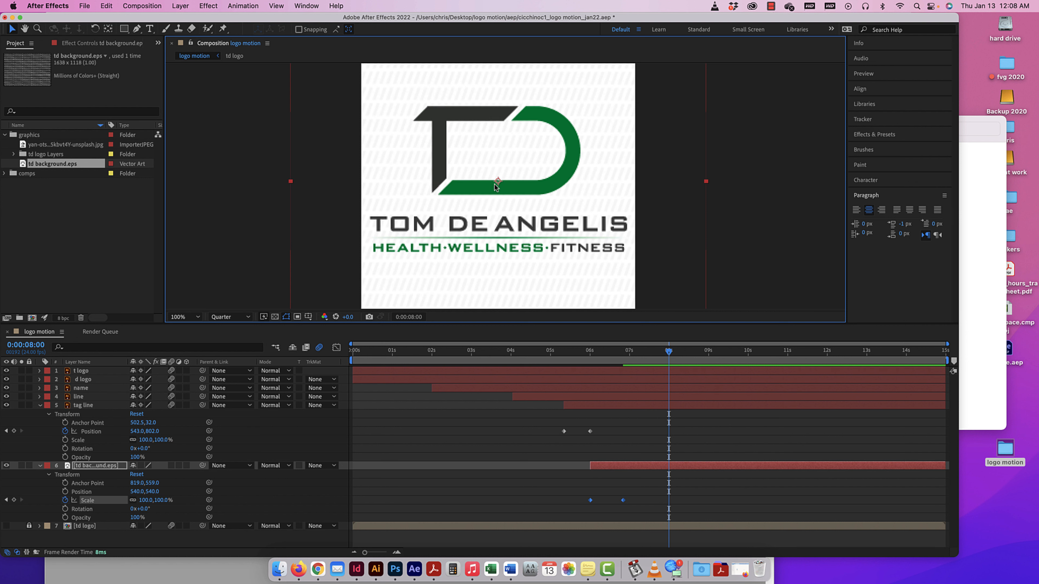
Preview the animation at quarter resolution from 0:00:01:02, with the composition view at 50%.
key("super+minus")
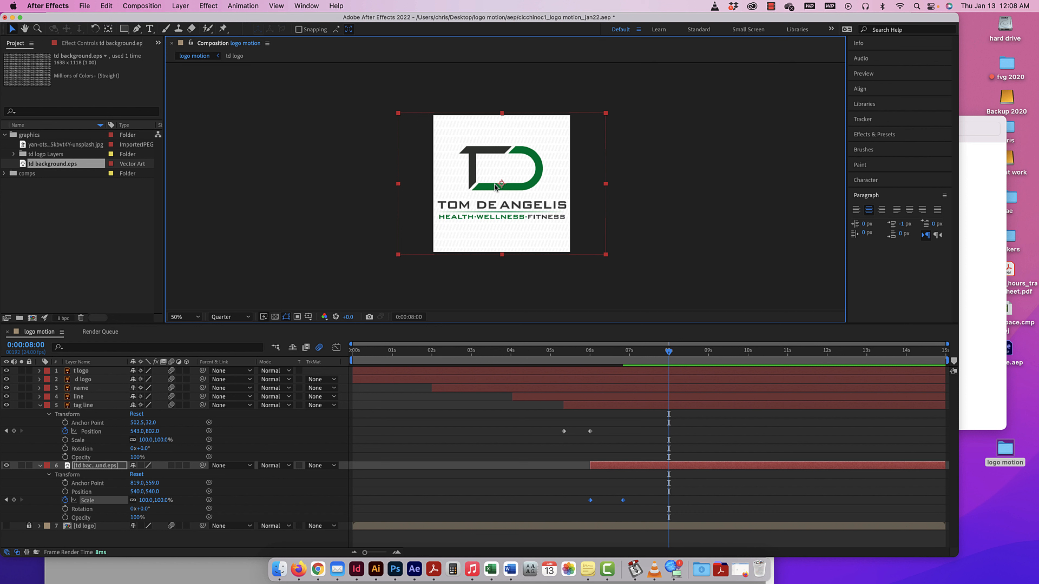
left_click_drag(668, 351, 395, 348)
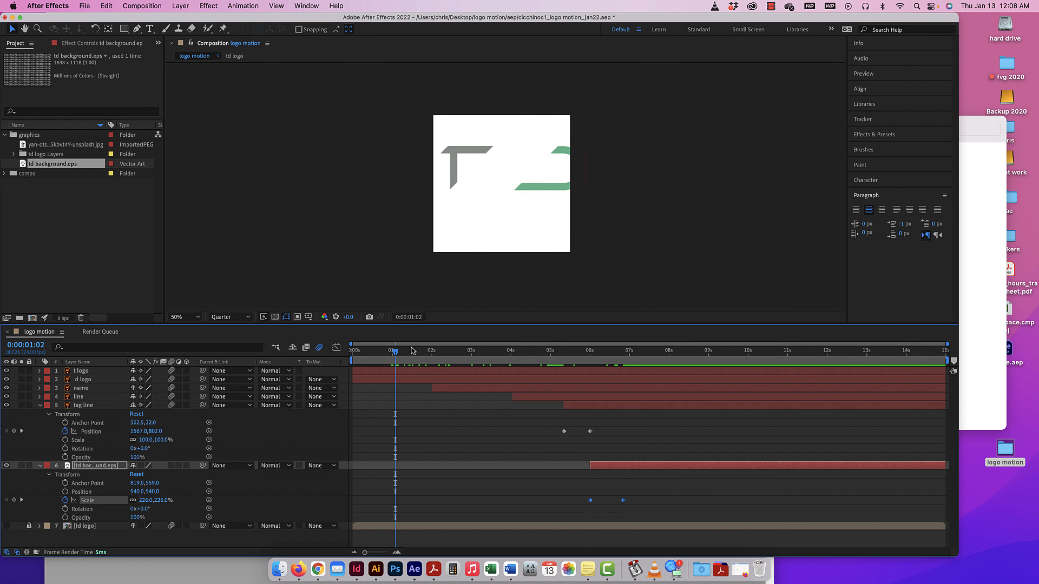
key("space")
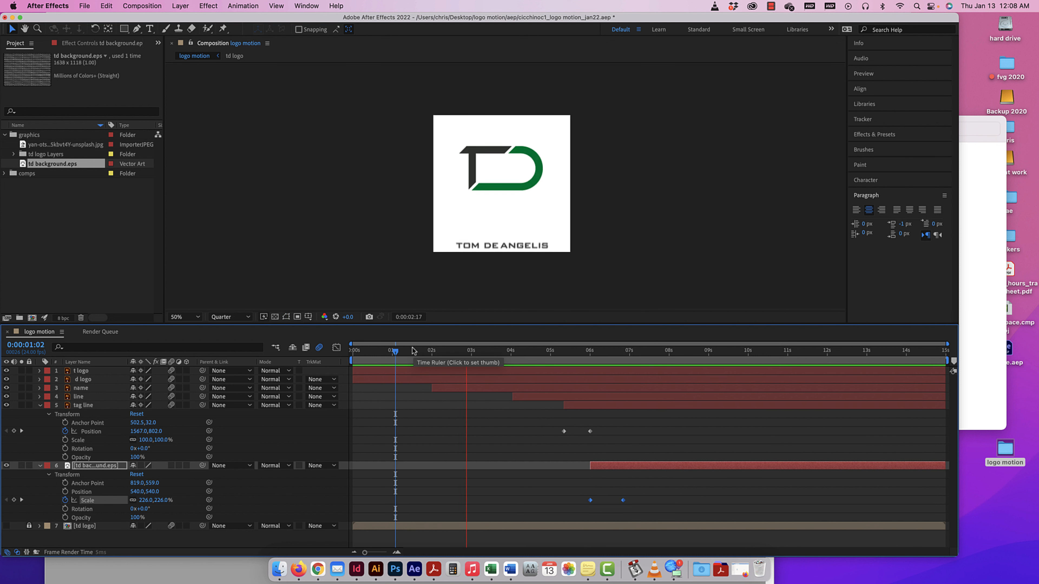
key("space")
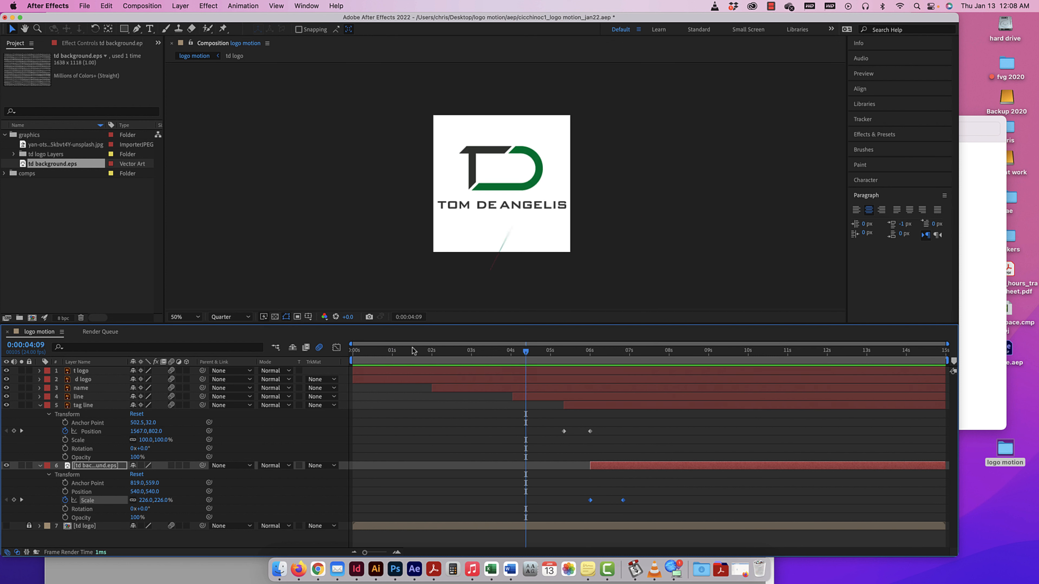
Set the composition's preview resolution to Full and play the animation from 0:00:01:11.
left_click(235, 317)
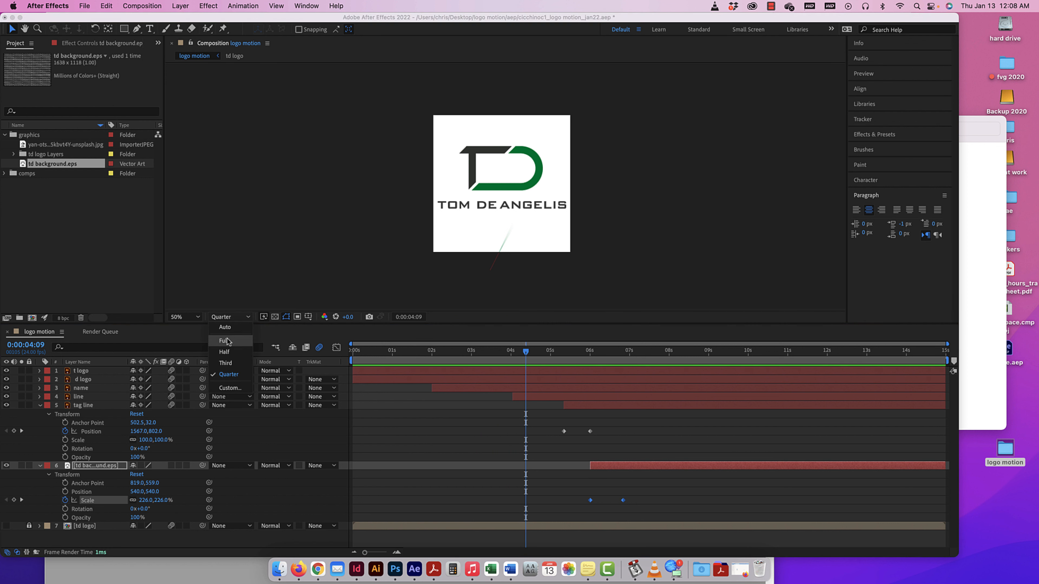
left_click(224, 341)
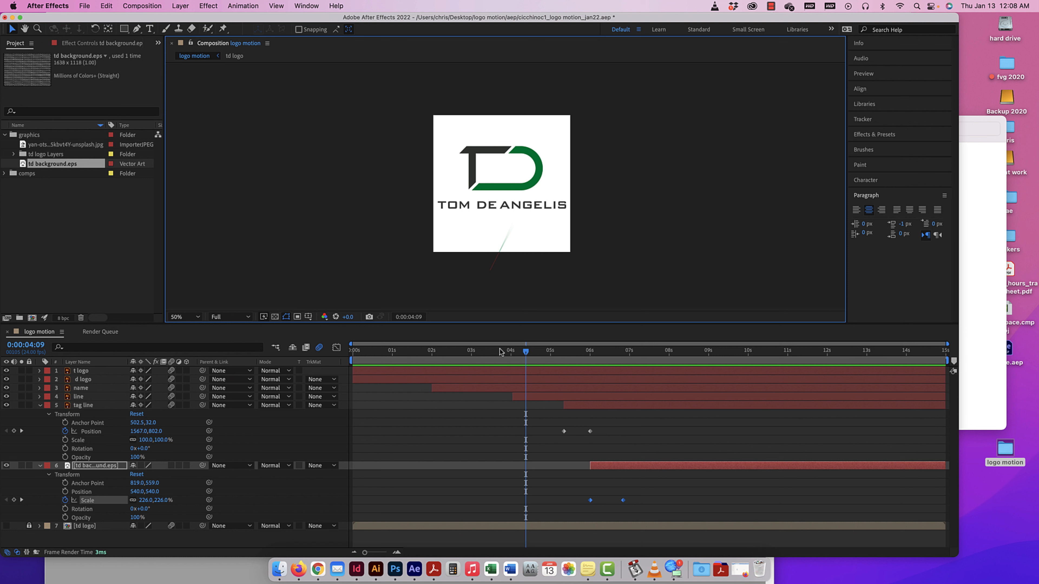
left_click_drag(526, 351, 410, 345)
key("space")
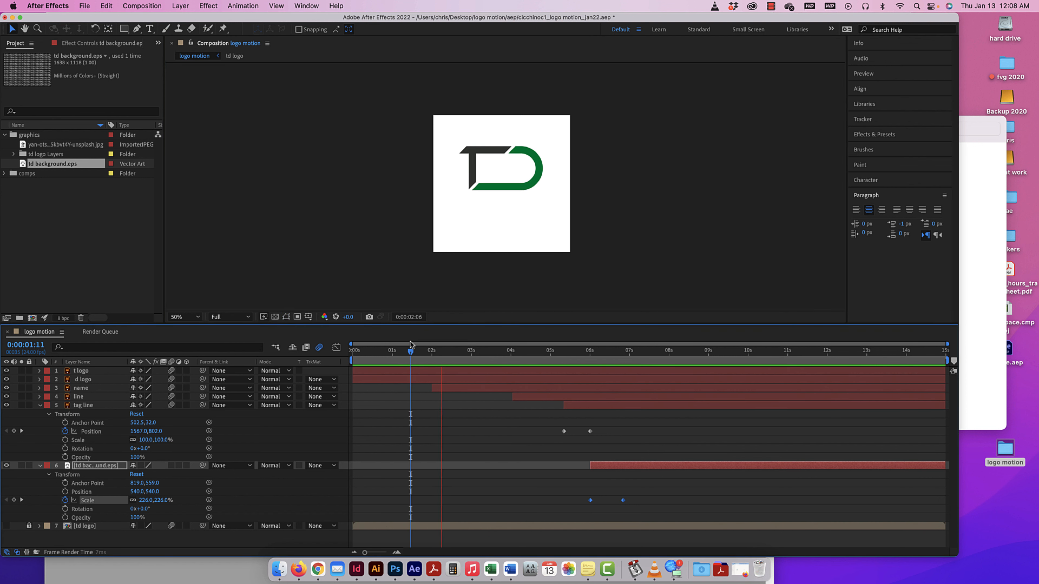
Return to the render queue and accept the "logo motion" render settings with Best quality and Full resolution.
key("ctrl+super+m")
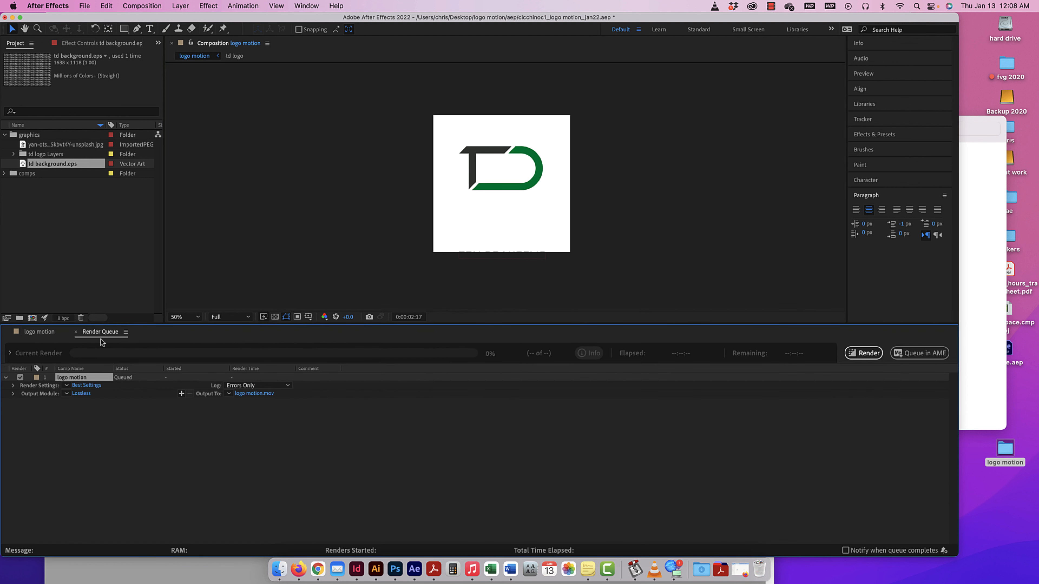
left_click(87, 386)
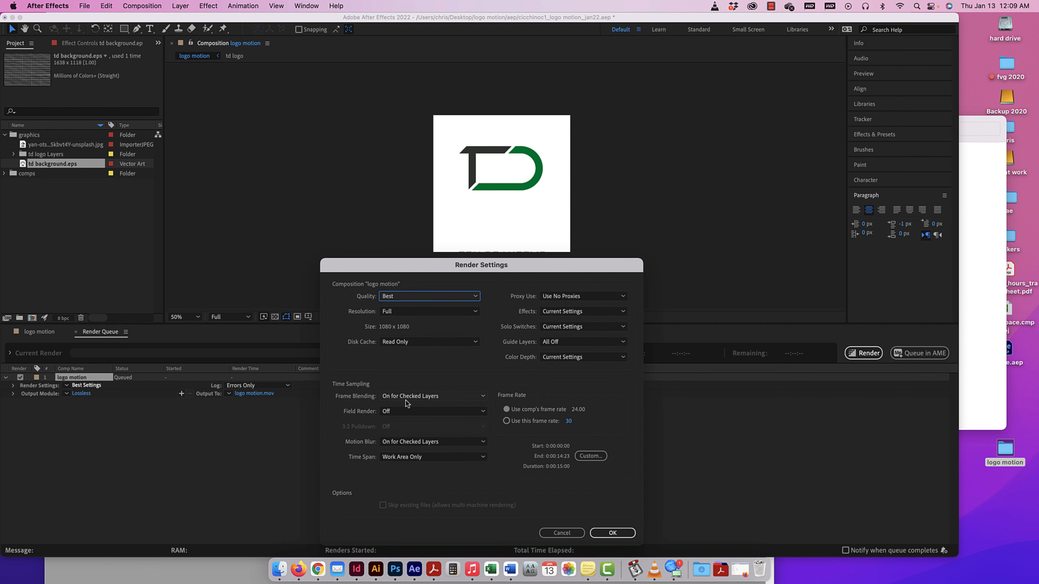
left_click(612, 533)
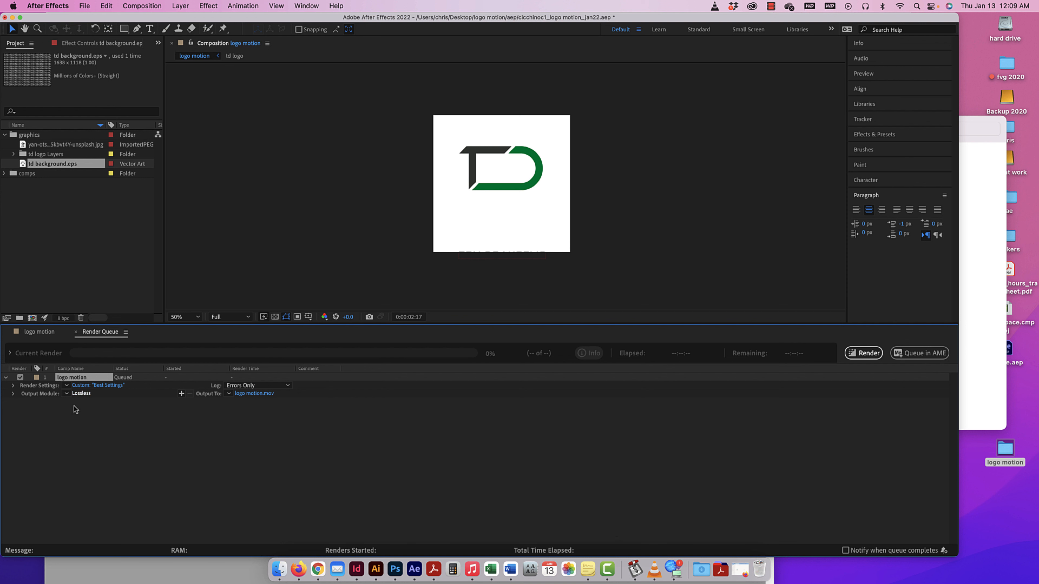
In the queued item's output module settings, choose the QuickTime format and RGB channels.
left_click(76, 395)
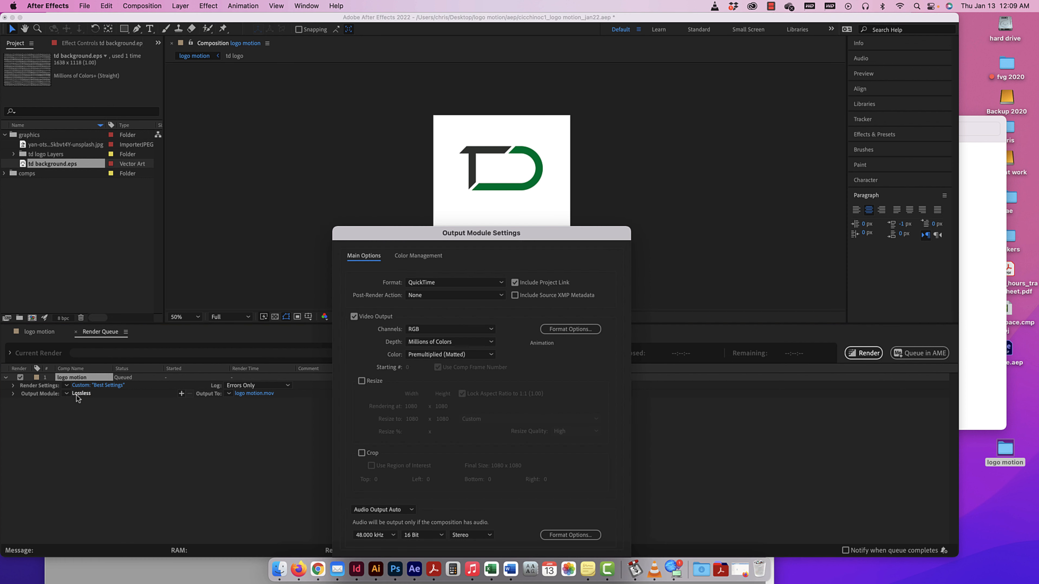
left_click_drag(420, 232, 310, 147)
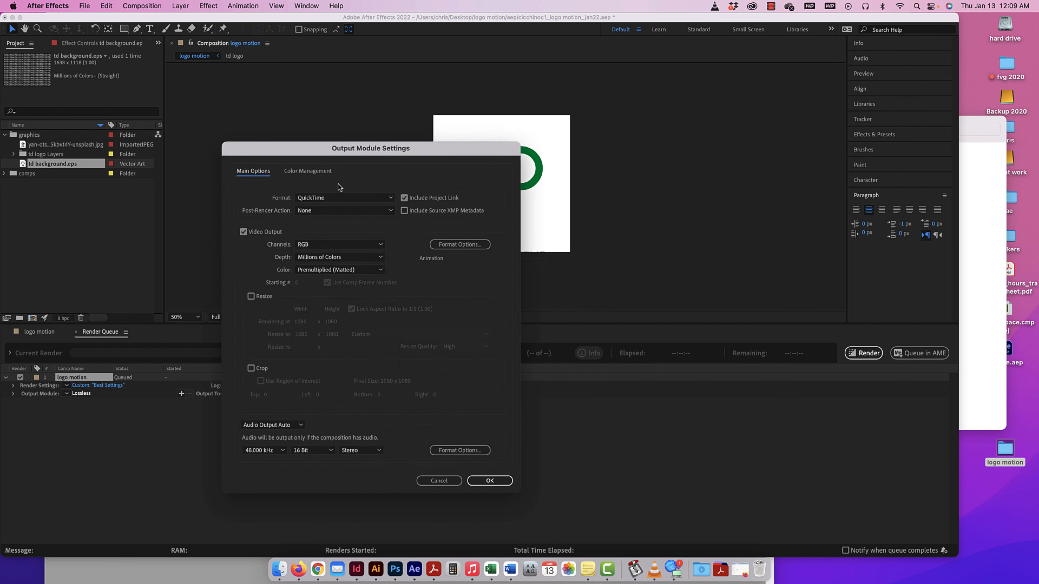
left_click(340, 198)
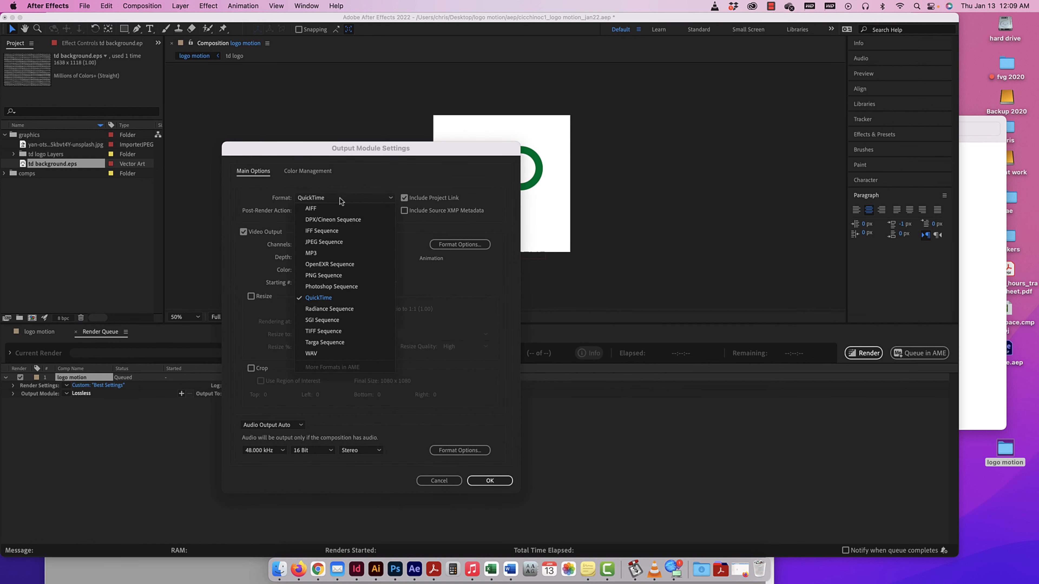
left_click(317, 299)
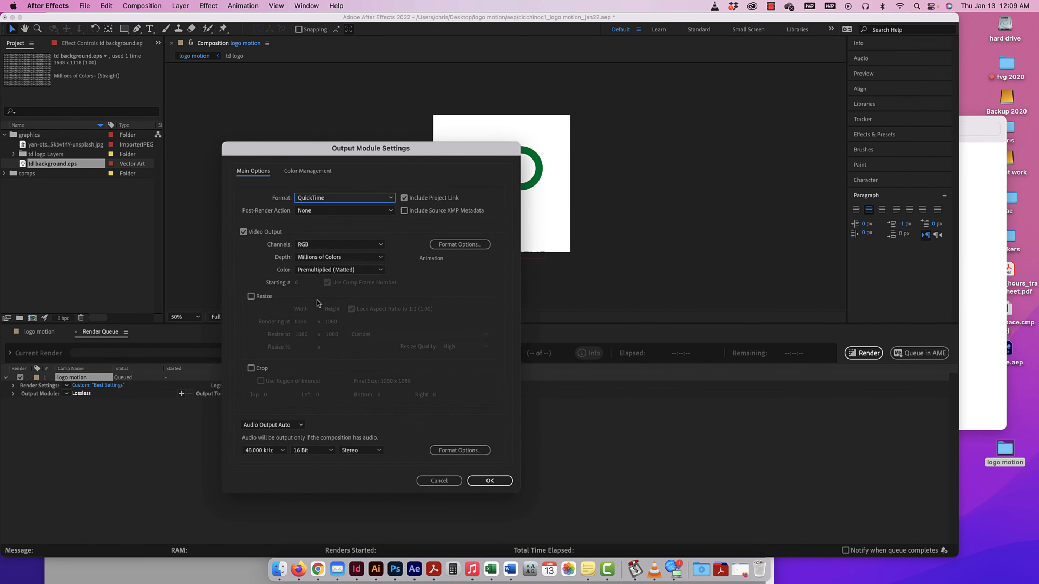
left_click(343, 246)
left_click(344, 248)
left_click(344, 248)
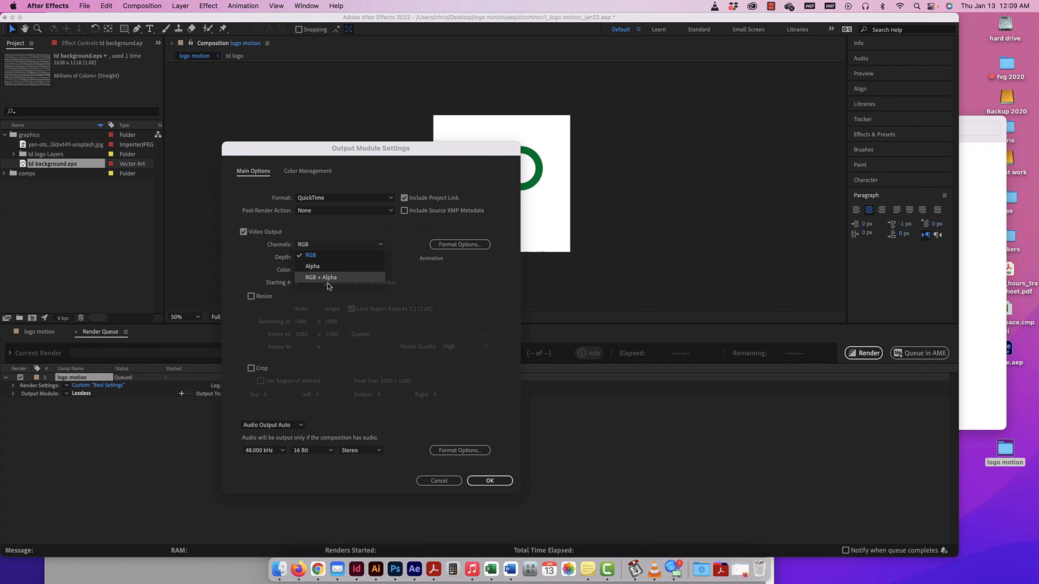
left_click(314, 259)
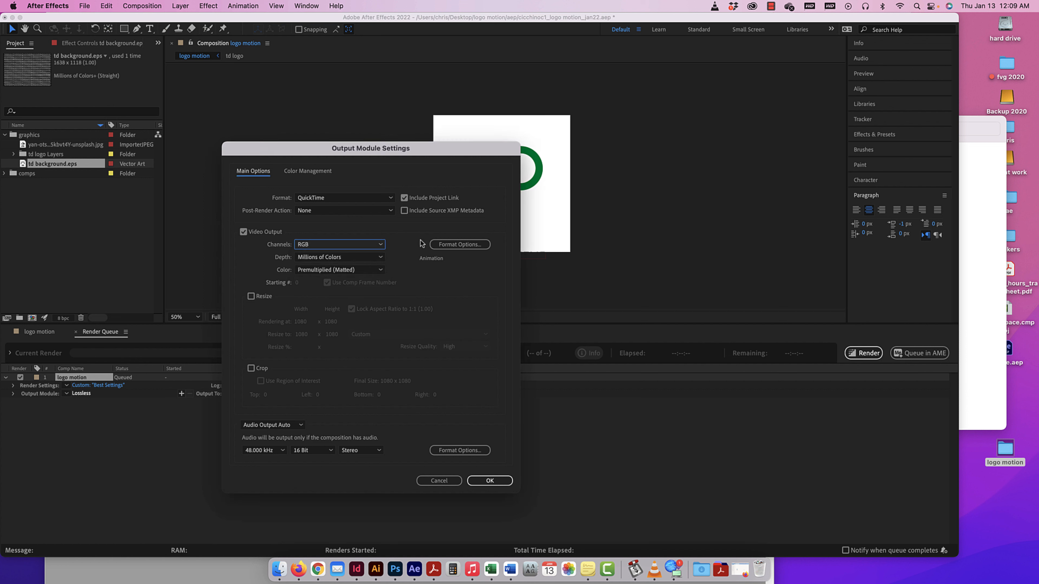
Set the QuickTime video codec to Apple ProRes 4444, enable resizing at 1080 x 1080, and accept the output module settings.
left_click(460, 244)
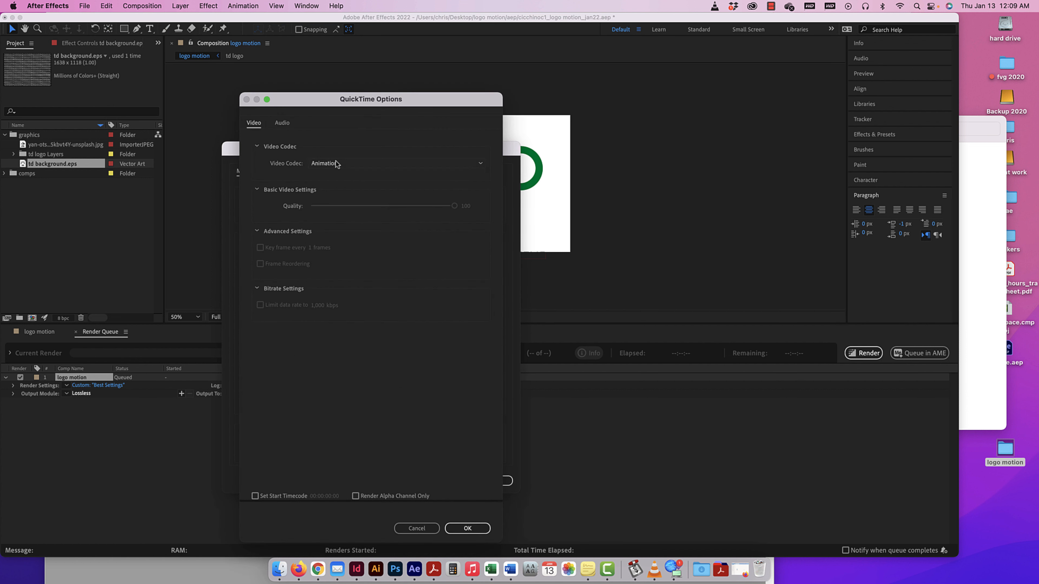
left_click(337, 164)
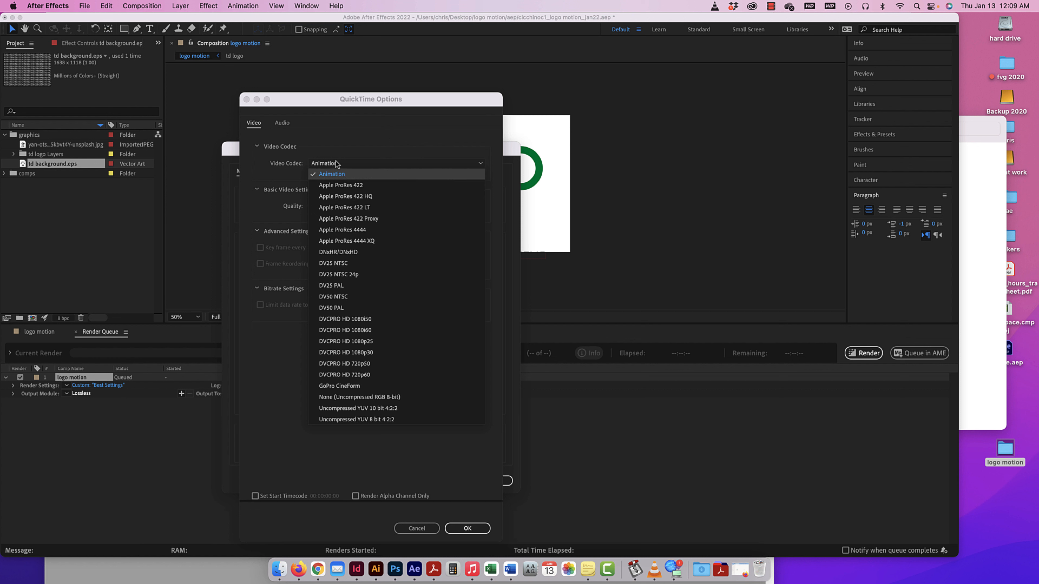
left_click(347, 230)
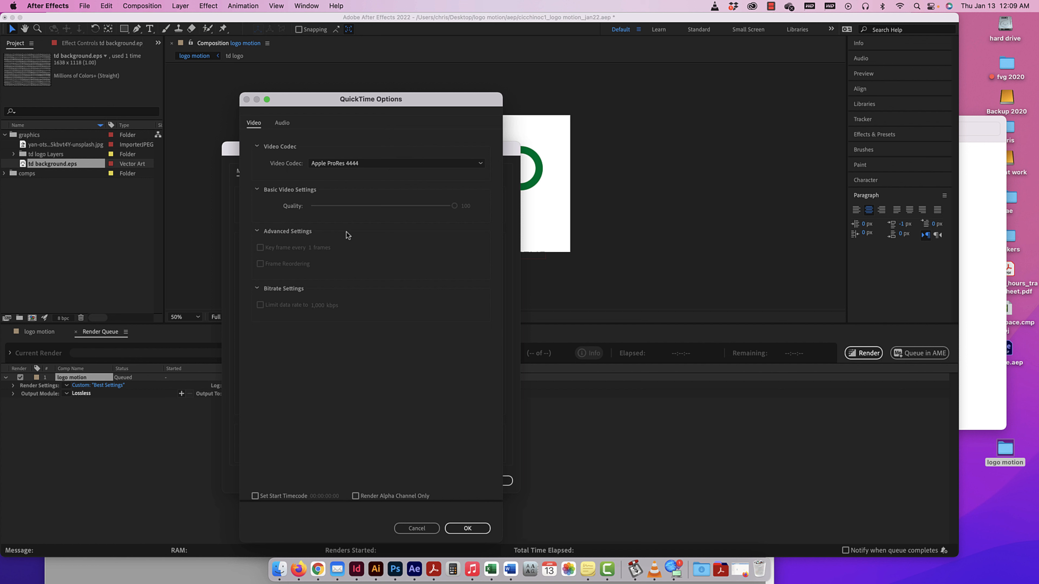
left_click(329, 164)
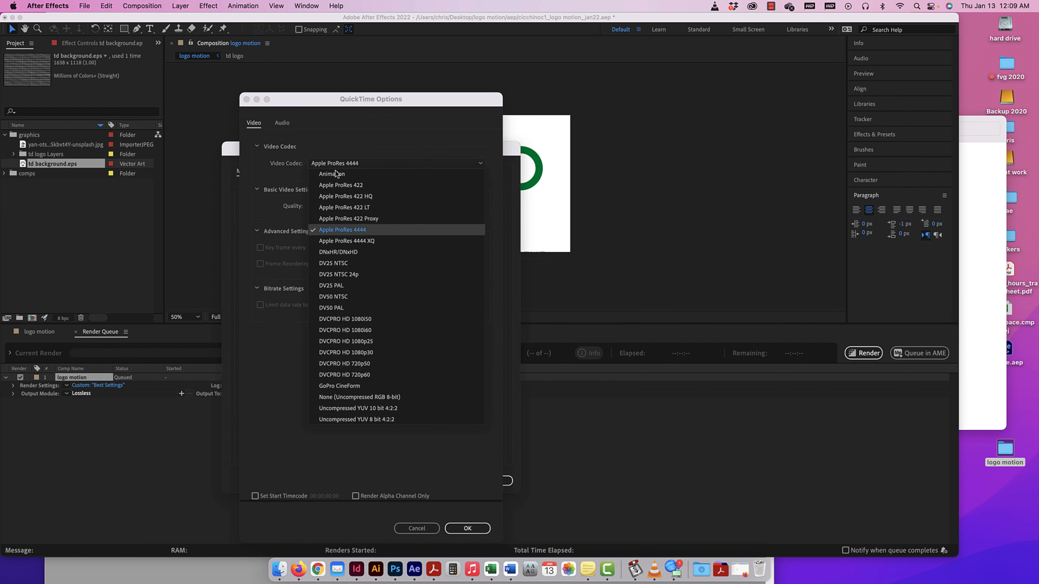
left_click(346, 230)
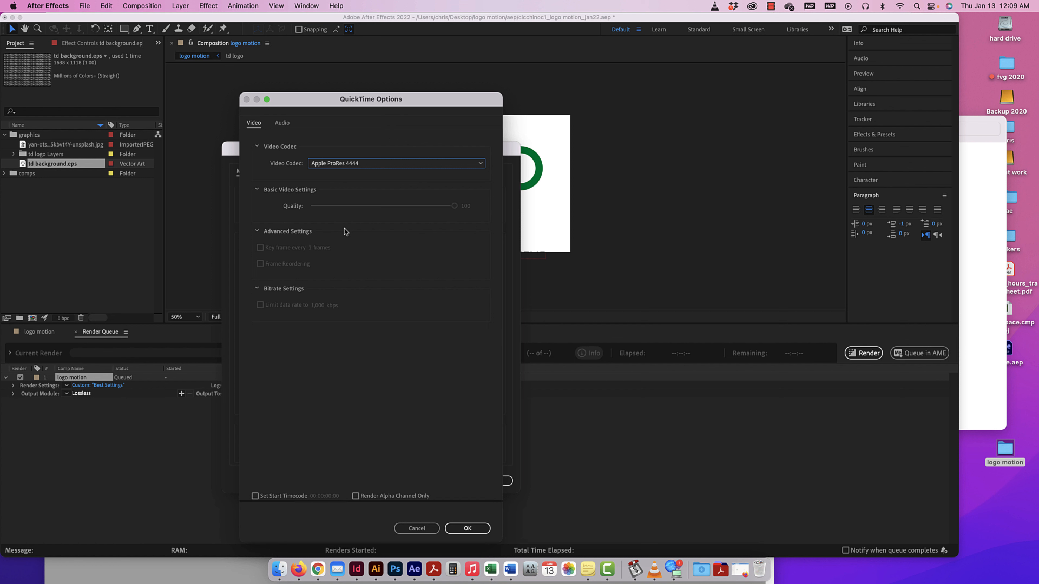
left_click(472, 532)
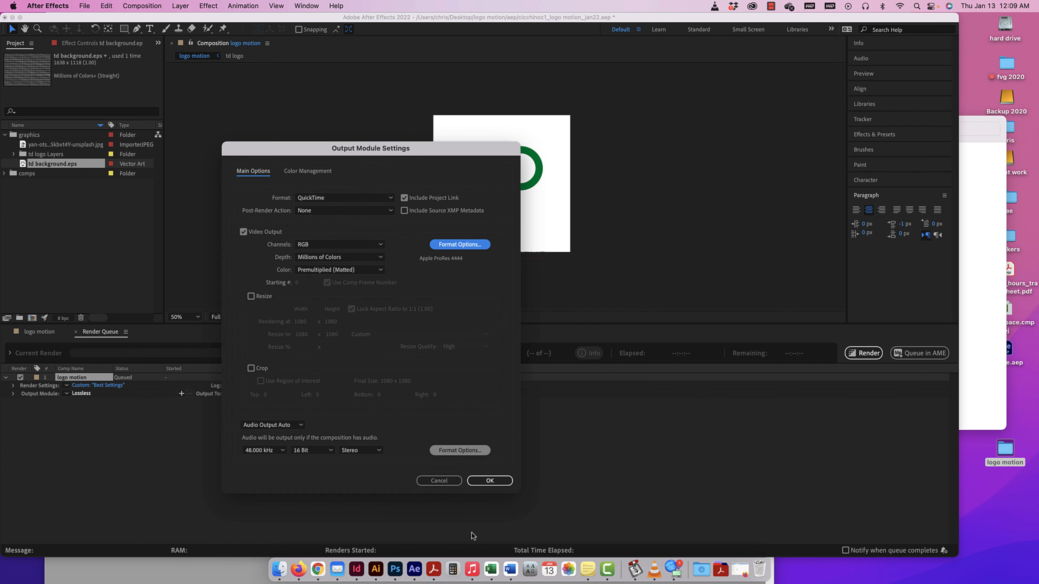
left_click(251, 297)
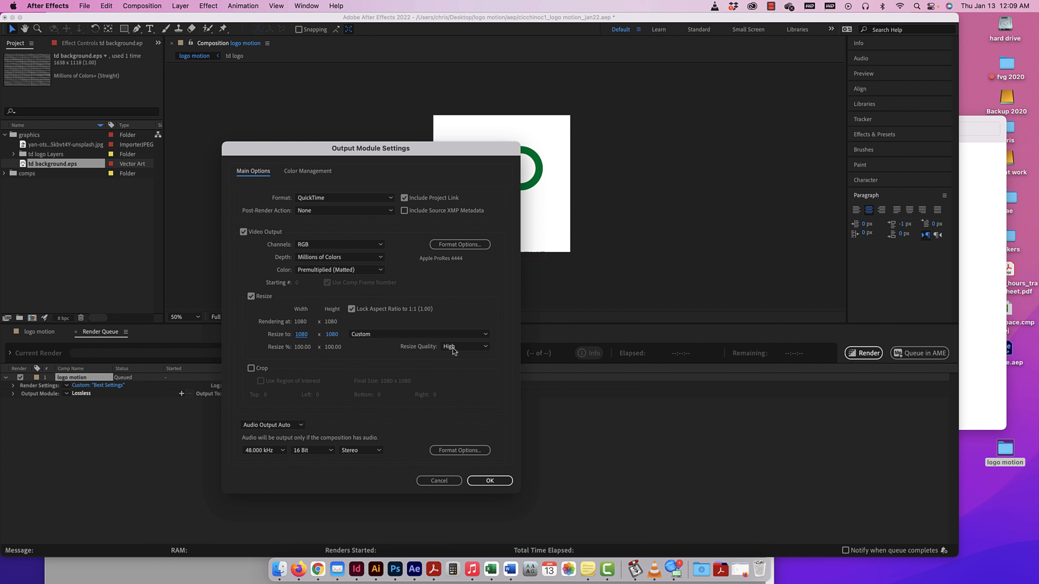
left_click(491, 481)
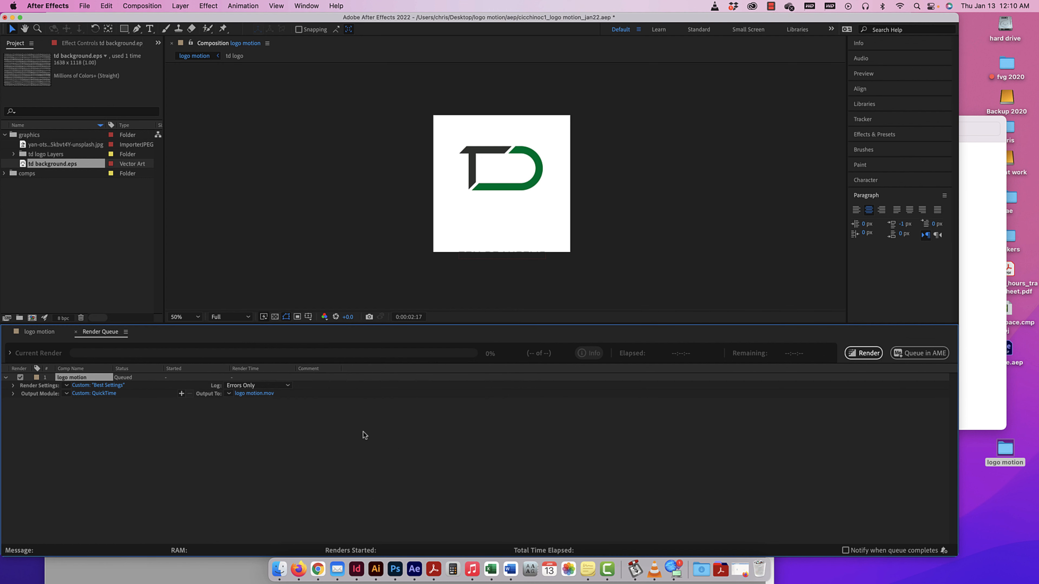
Set the output movie's destination to the Desktop's logo motion/final folder, naming it with the username followed by "_logo motion".
left_click(260, 393)
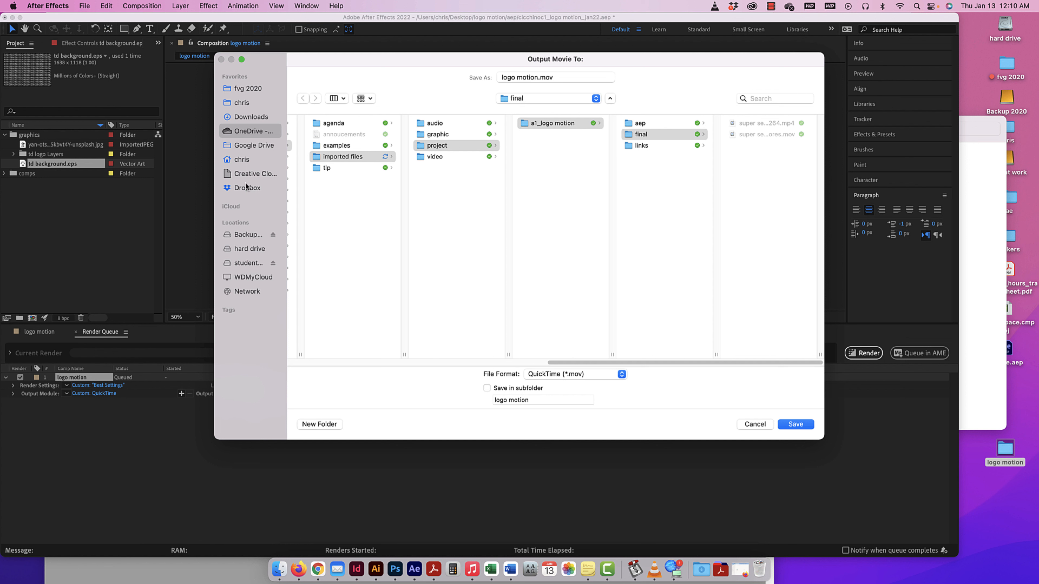
left_click(246, 161)
left_click(315, 146)
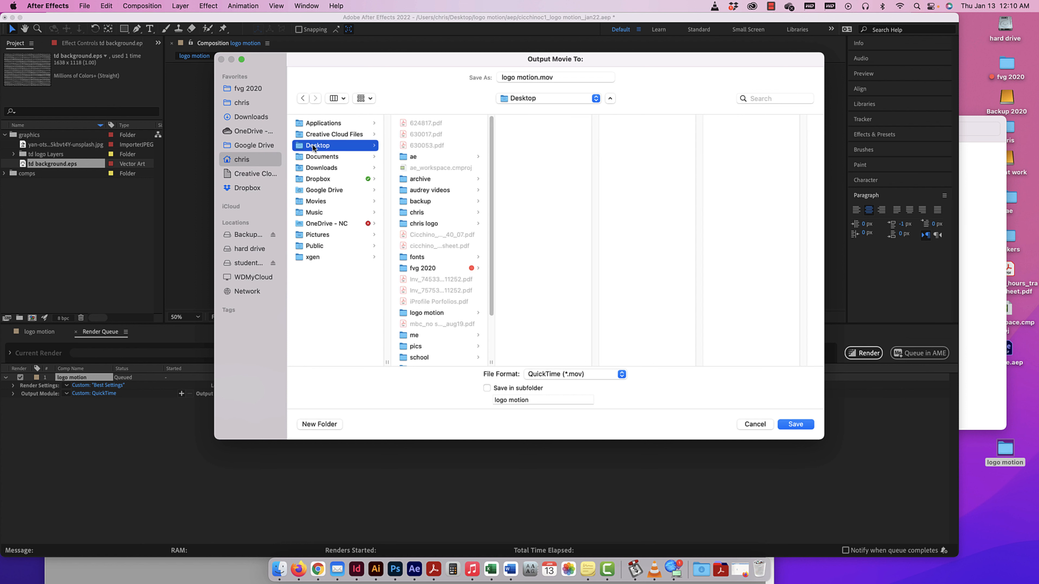
scroll(431, 232, "down", 2)
left_click(432, 233)
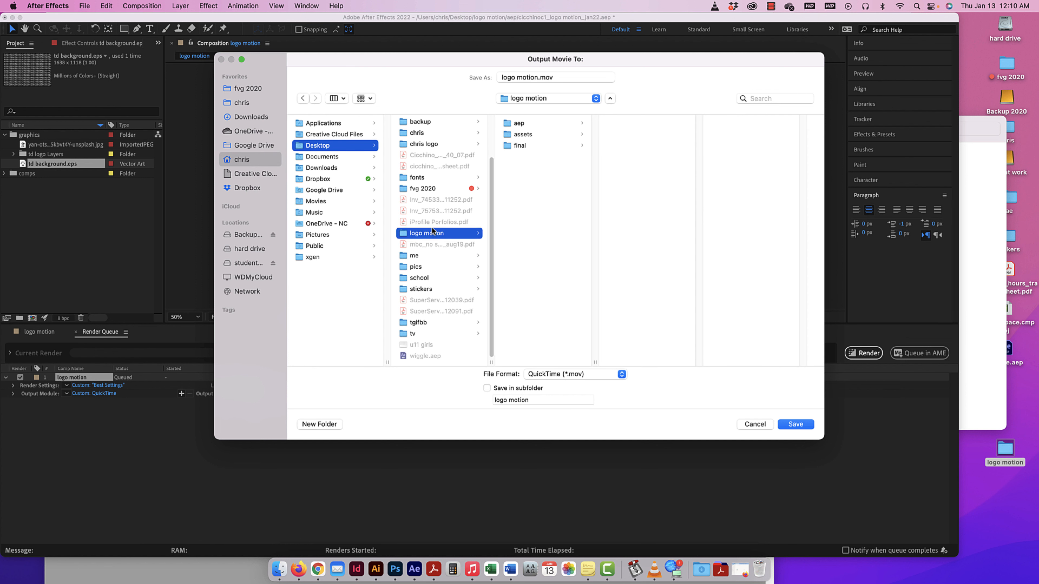
left_click(526, 146)
left_click(535, 77)
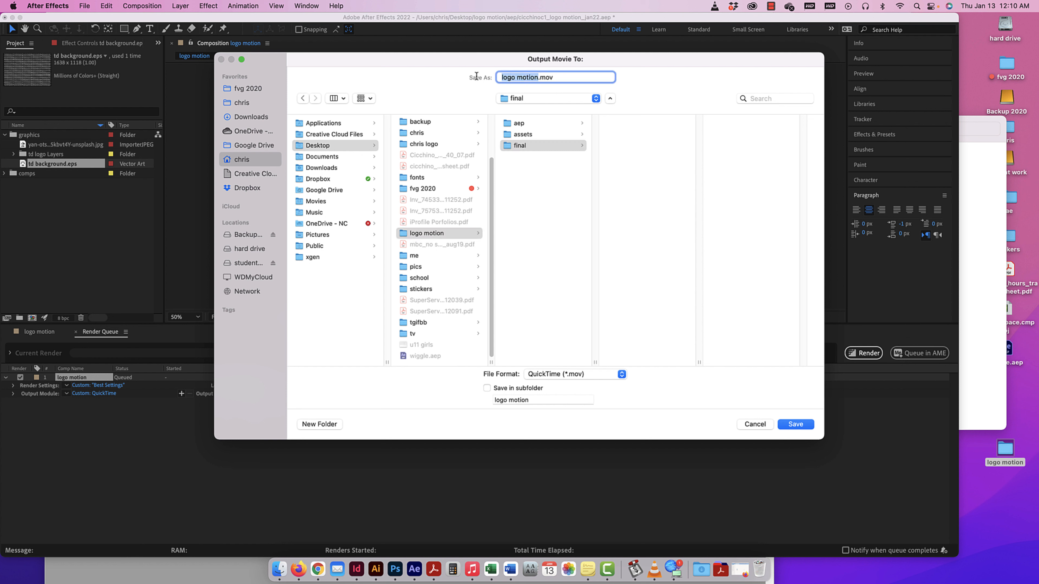
type("ccicchinoc1_logo motion")
left_click(796, 424)
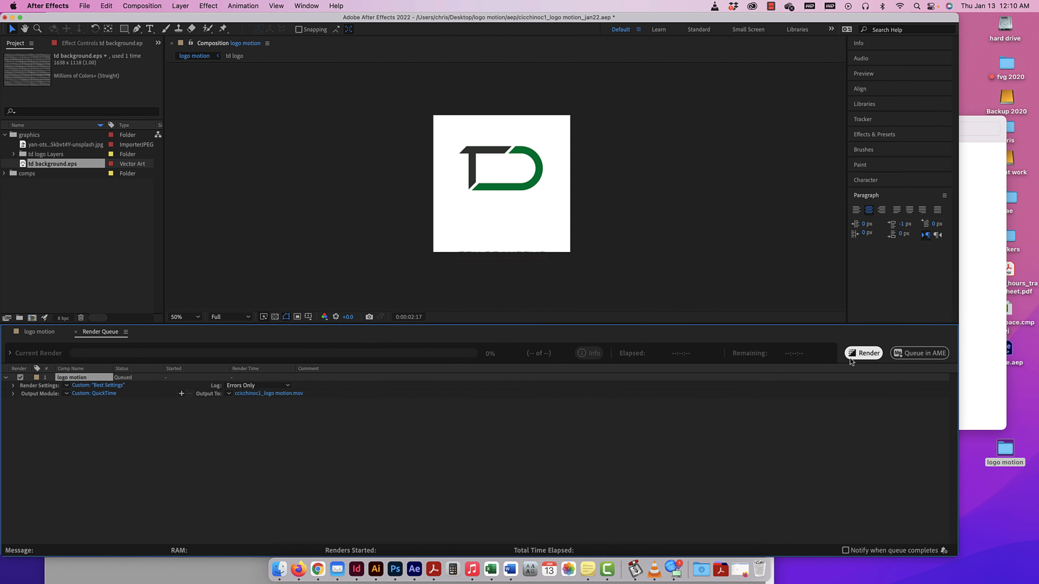
Add a second output module to the queued item and set it to QuickTime with the Animation codec.
left_click(181, 394)
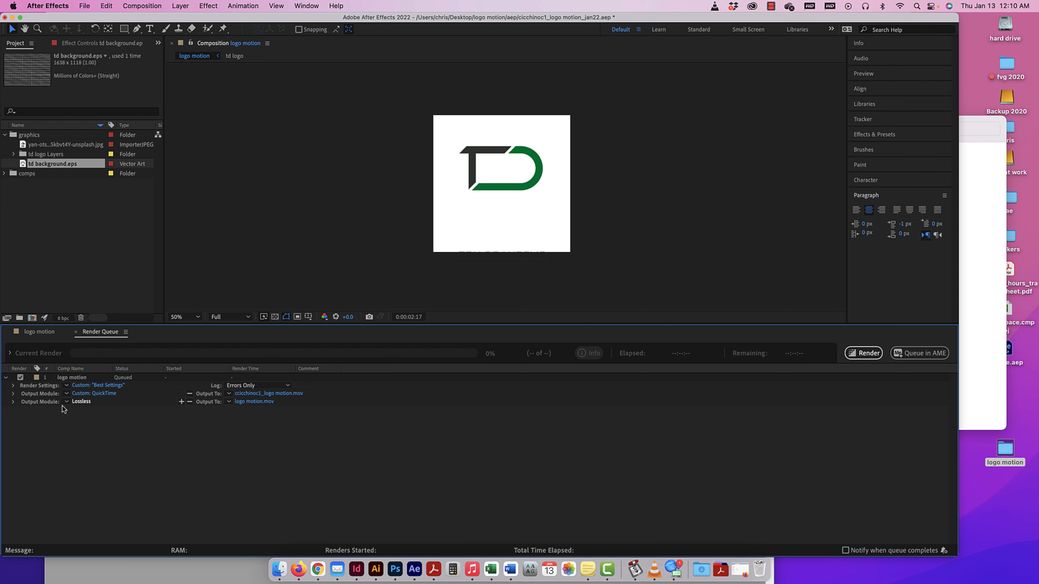
left_click(80, 402)
left_click(454, 245)
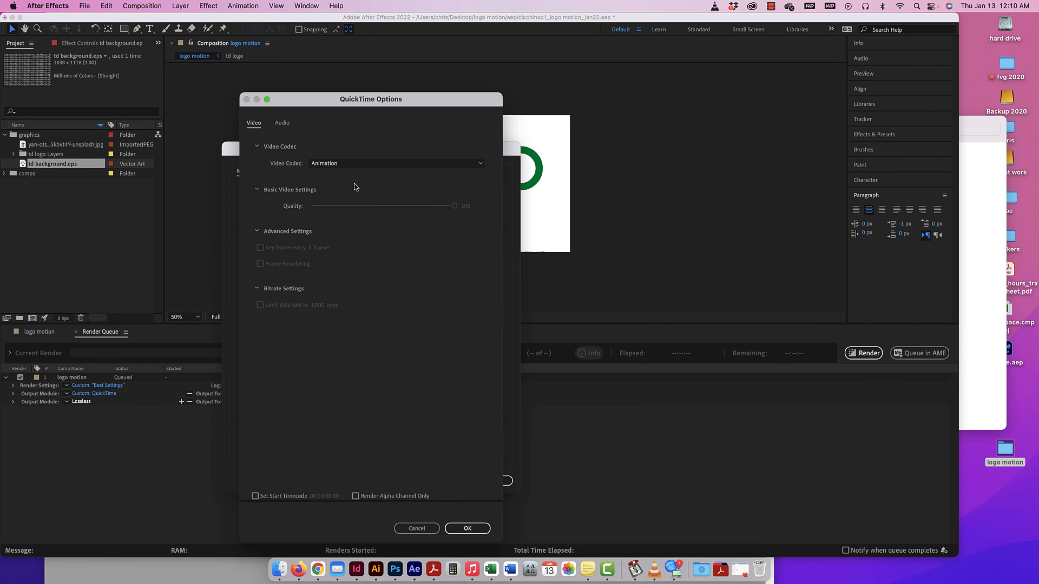
left_click(323, 165)
left_click(326, 174)
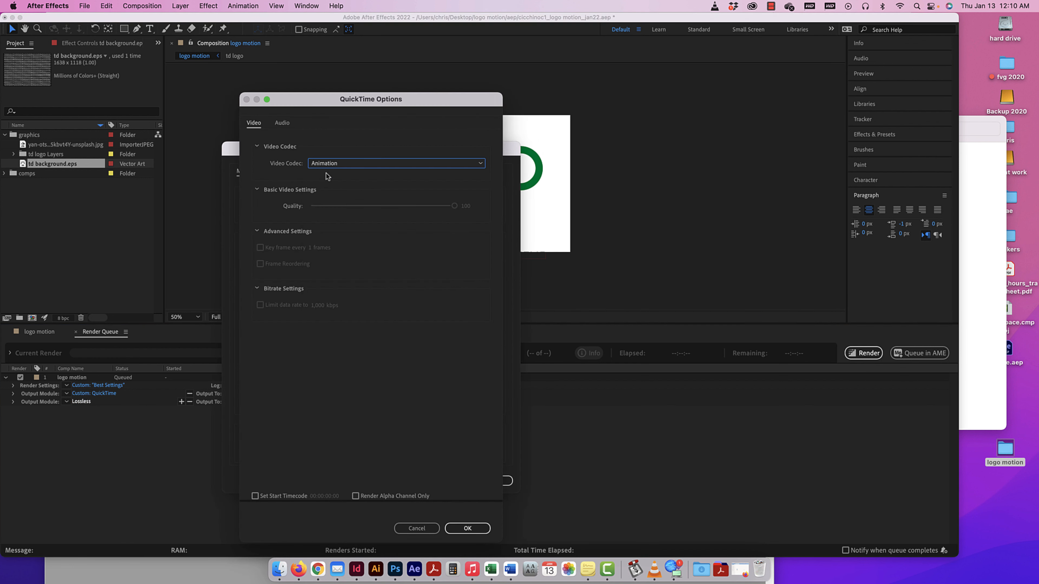
left_click(466, 528)
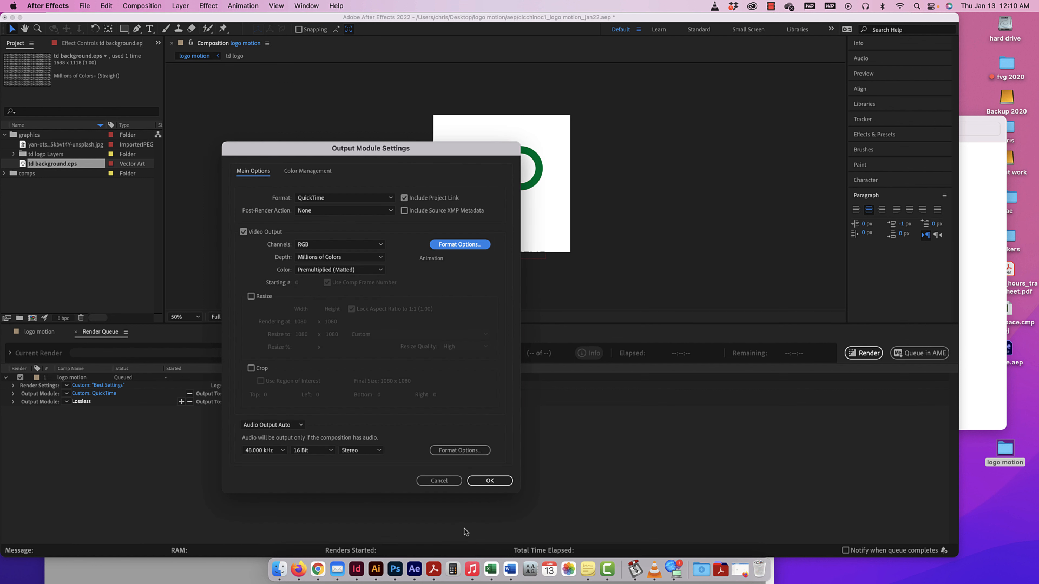
left_click(491, 480)
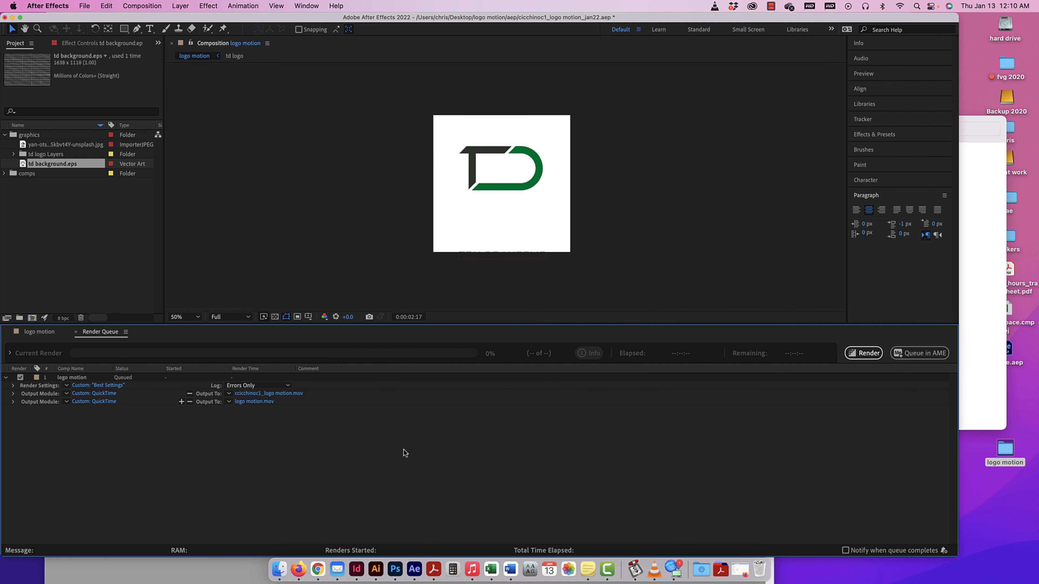
Save the second output in the final folder as the username plus "_logo mtotion_ani", and render the queue.
left_click(261, 402)
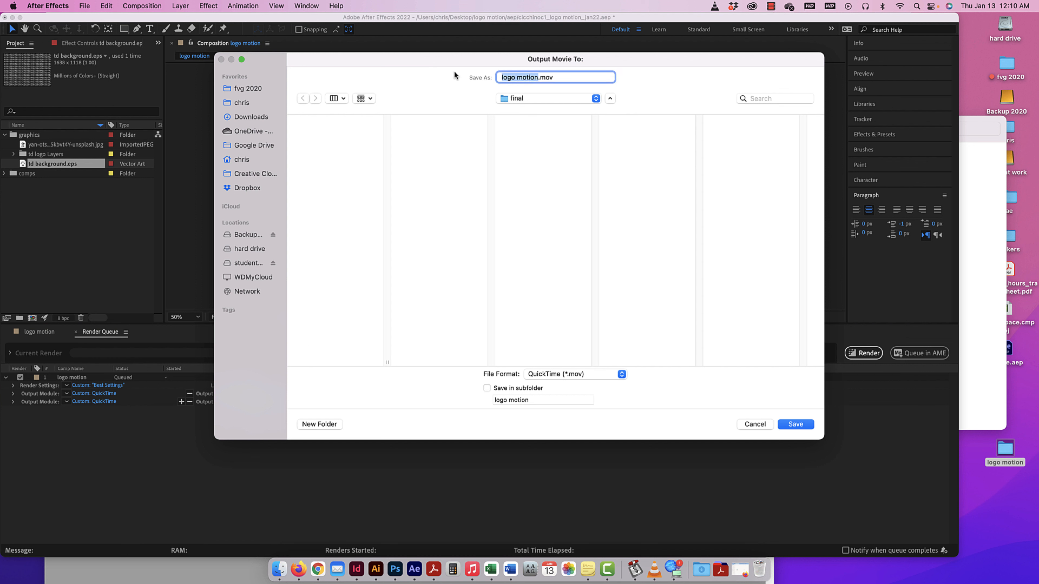
type("cicchinoc1_logo mtotion_ani")
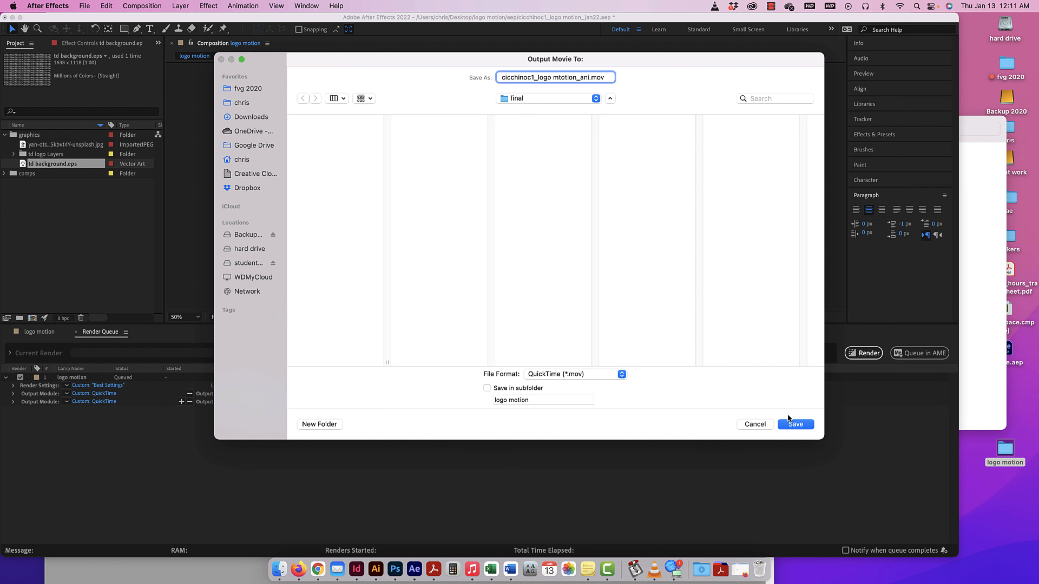
left_click(796, 425)
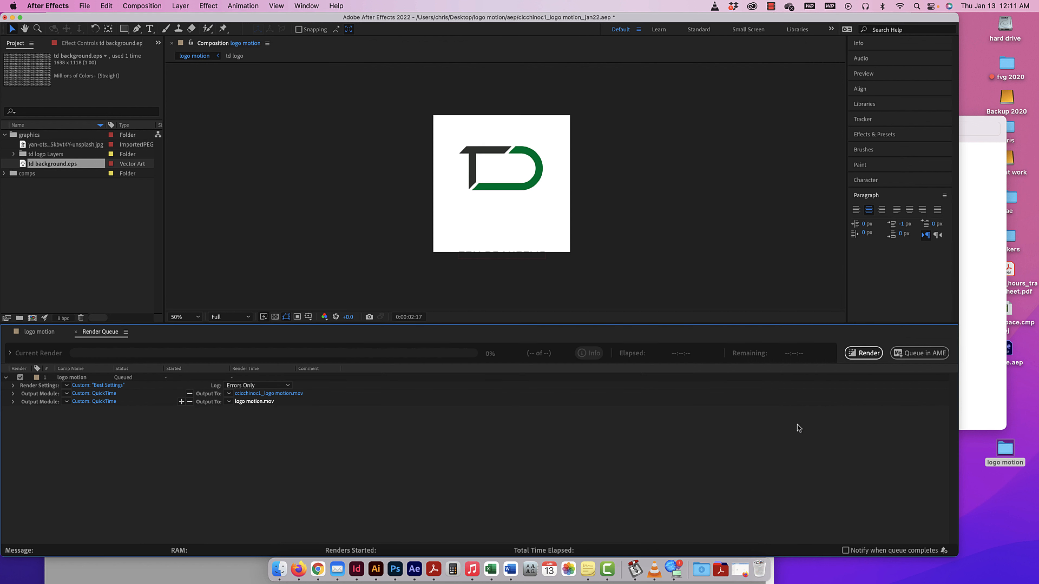
left_click(871, 354)
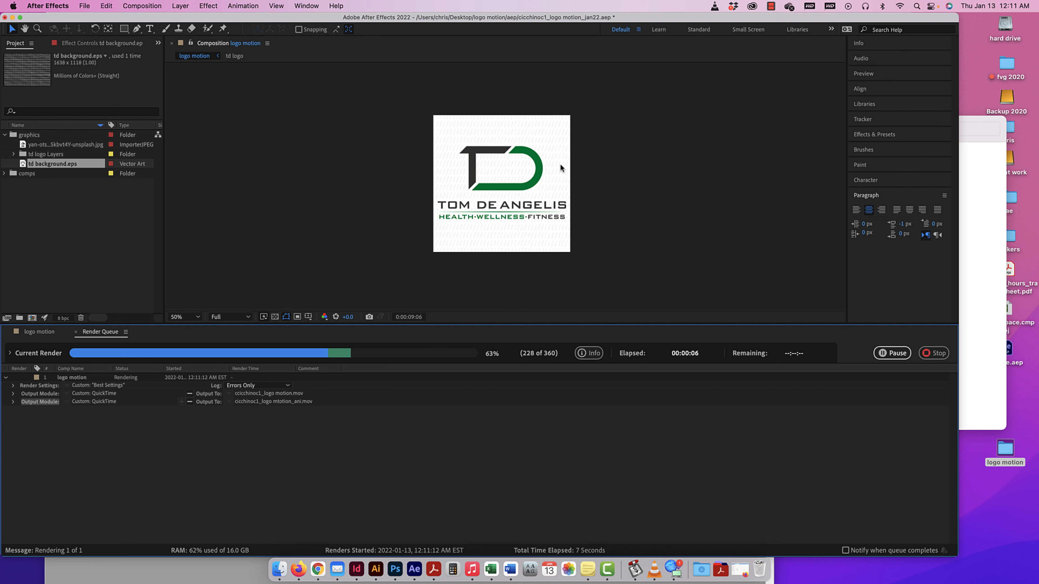
scroll(581, 287, "up", 1)
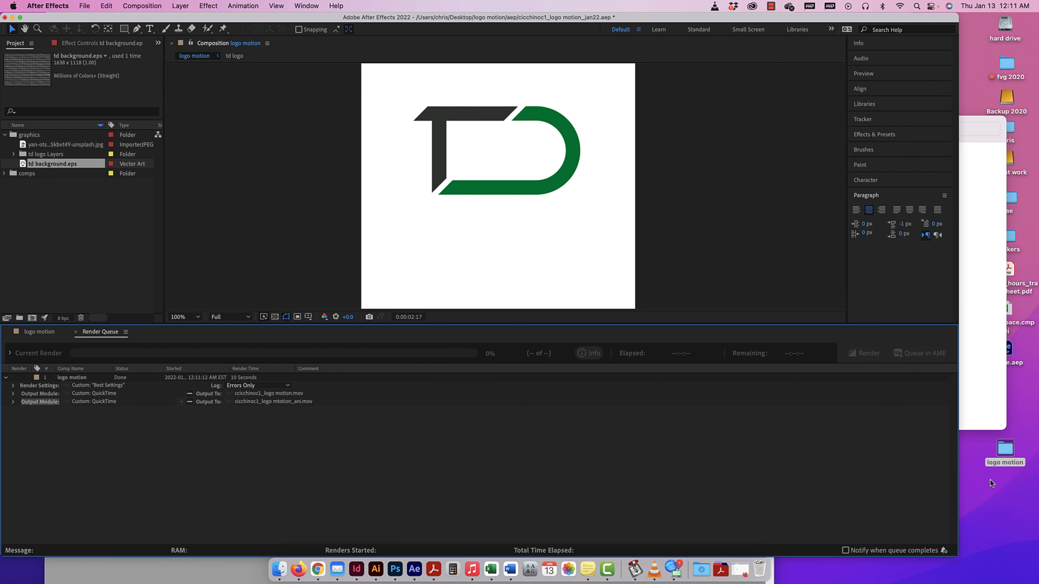
Switch to Finder, open the final folder inside logo motion, and widen the column to show the full movie file names.
left_click(1009, 479)
double_click(1004, 452)
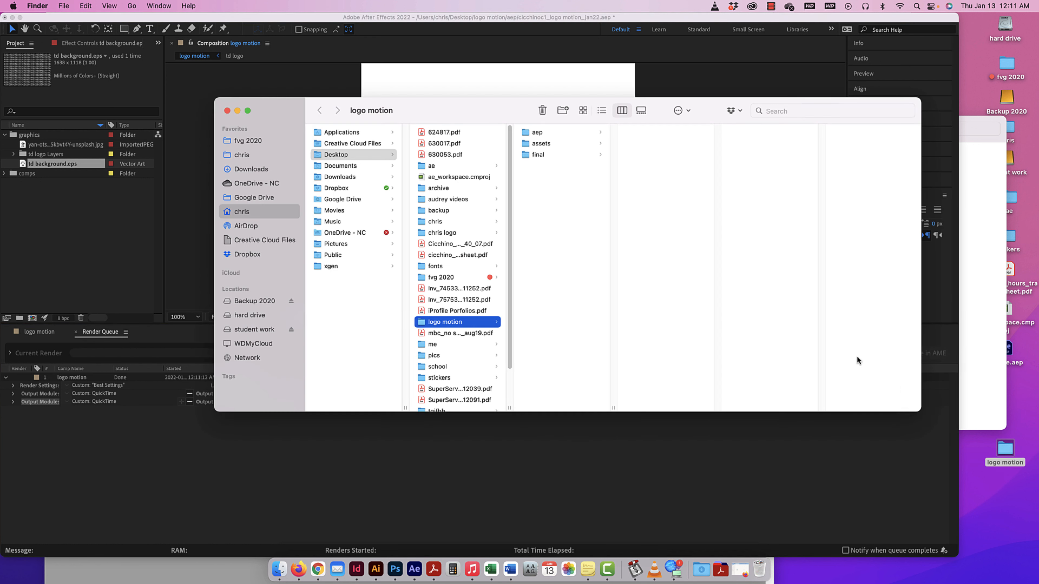
left_click(547, 154)
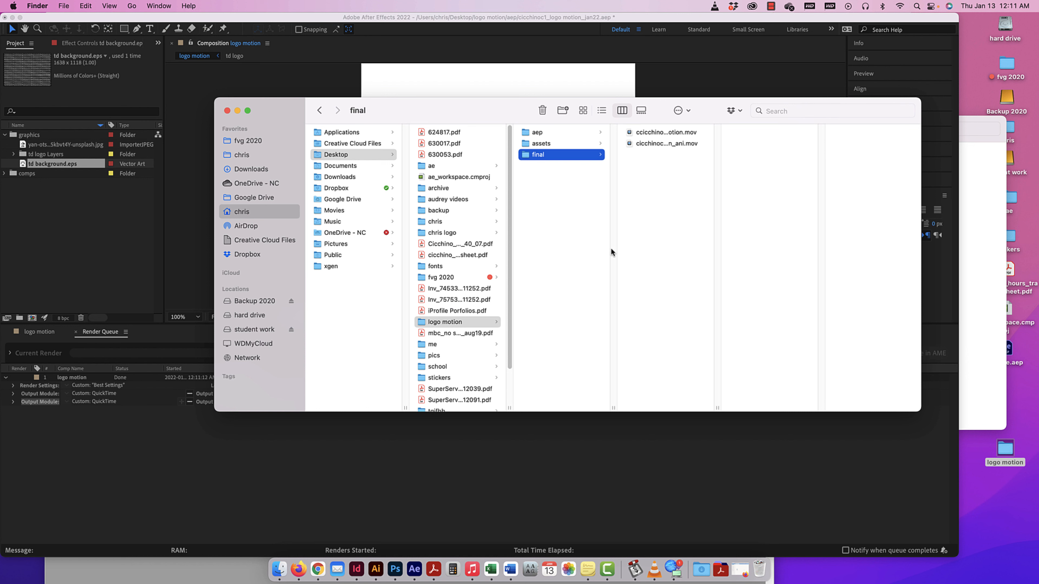
left_click_drag(717, 404, 788, 404)
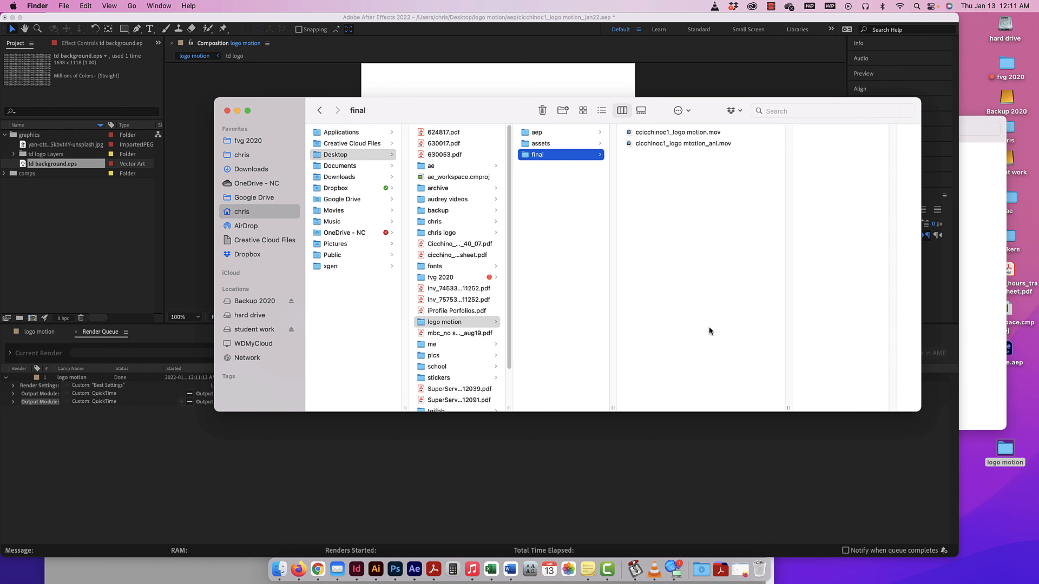
left_click_drag(485, 124, 334, 135)
left_click(547, 149)
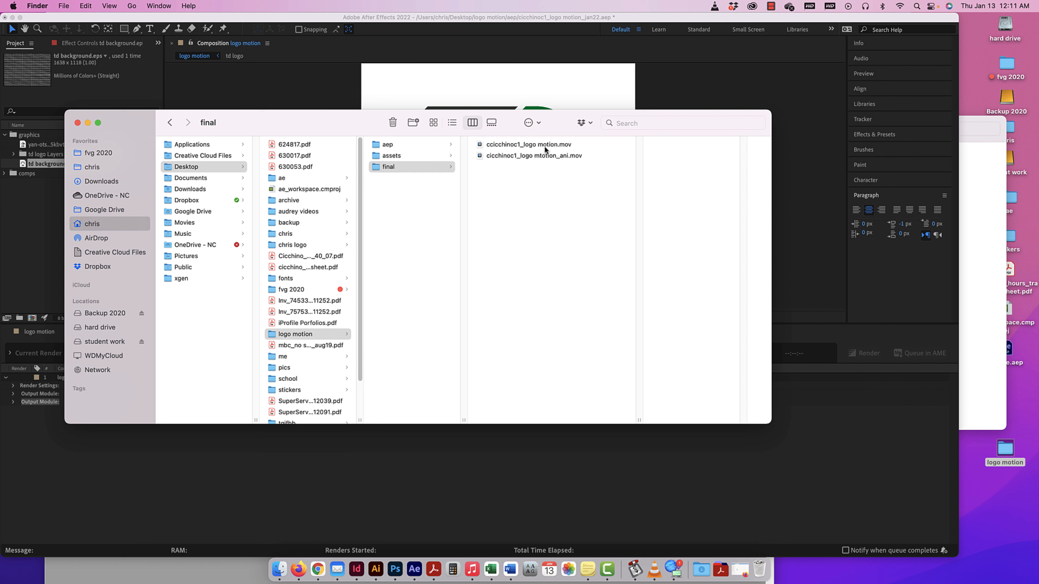
Correct the misspelled "mtotion" to "motion" in the Animation-codec movie's file name.
left_click(546, 155)
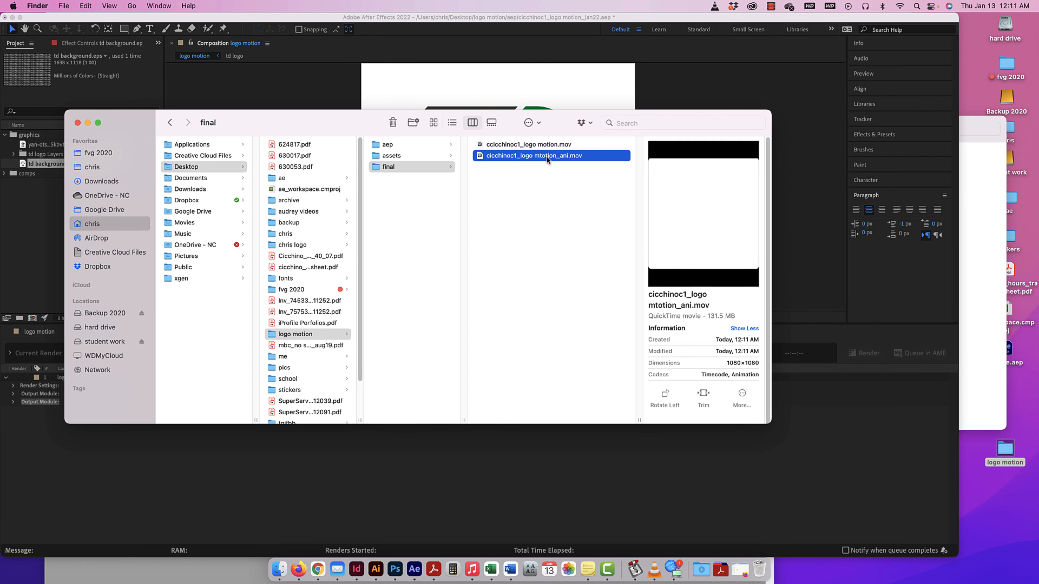
left_click(546, 156)
left_click(542, 156)
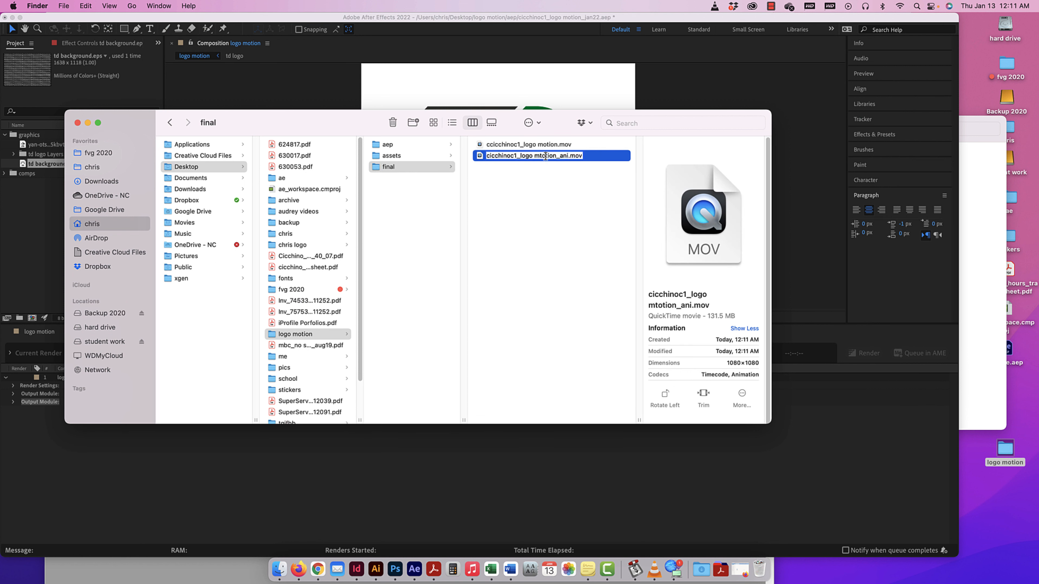
key("BackSpace")
left_click(551, 207)
Compare the file sizes and codecs of the two rendered movies, and move the "_logo motion_ani" version to the Trash.
left_click(547, 145)
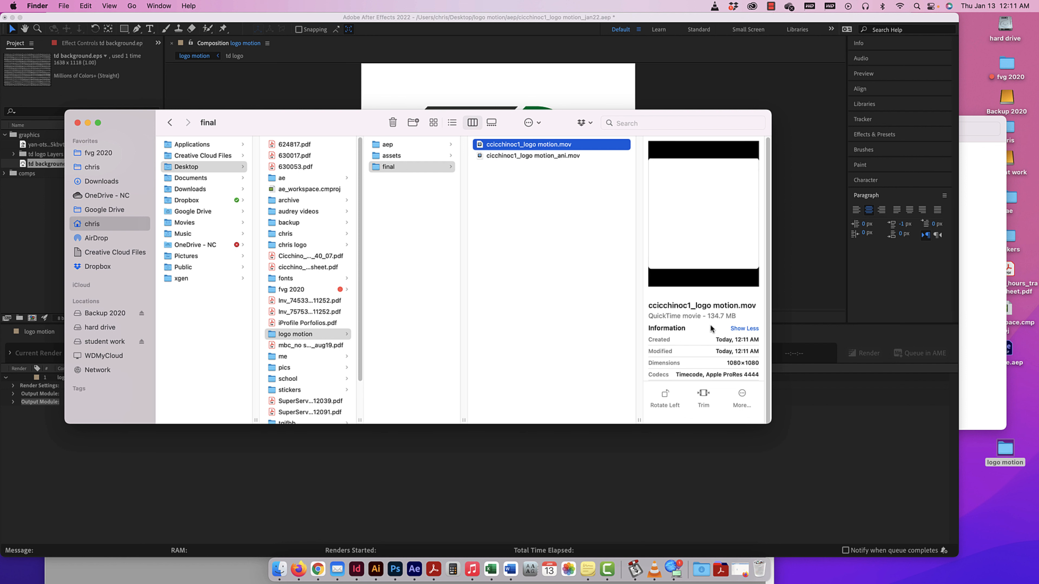
left_click(547, 156)
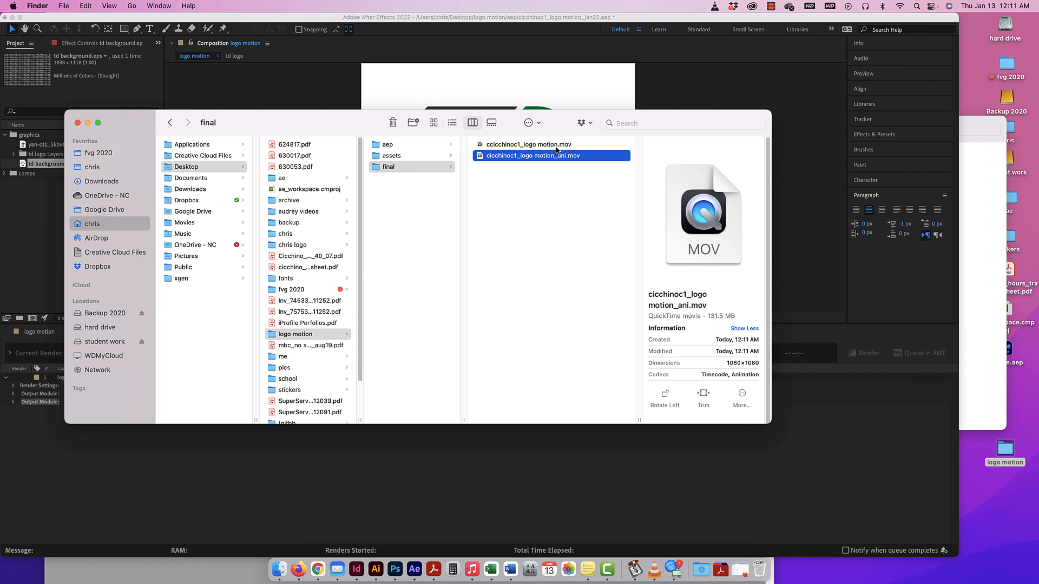
left_click(557, 147)
left_click(556, 158)
left_click(556, 145)
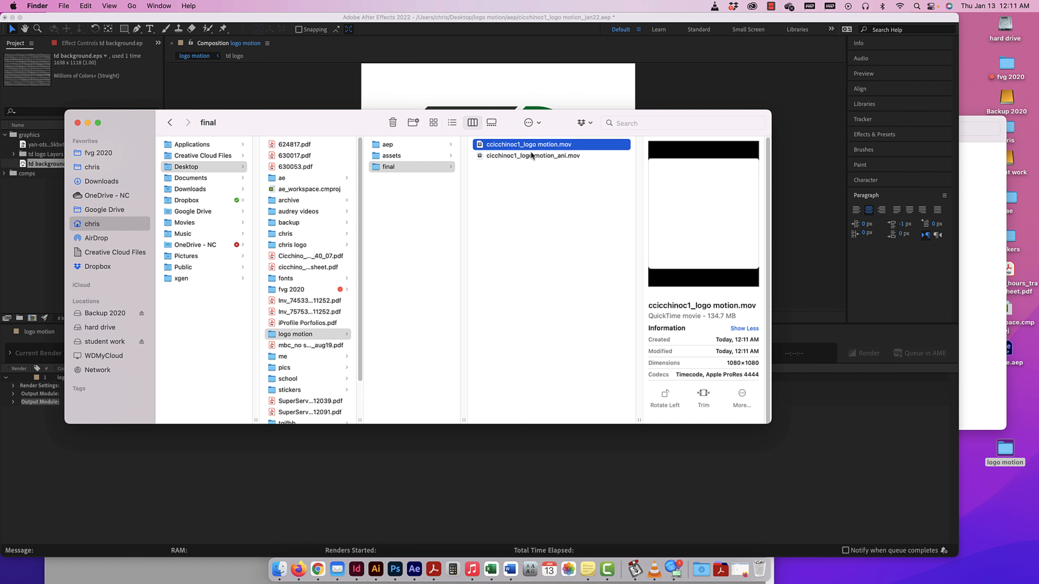
left_click(558, 158)
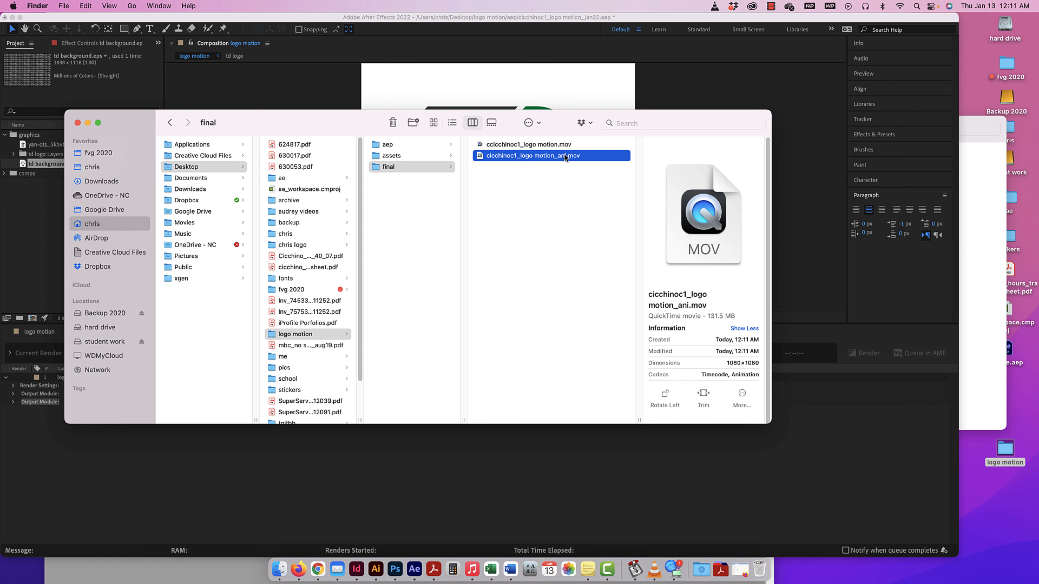
left_click(396, 123)
Open the remaining ProRes movie in the final folder with VLC, watch it play, and close the player.
left_click(537, 145)
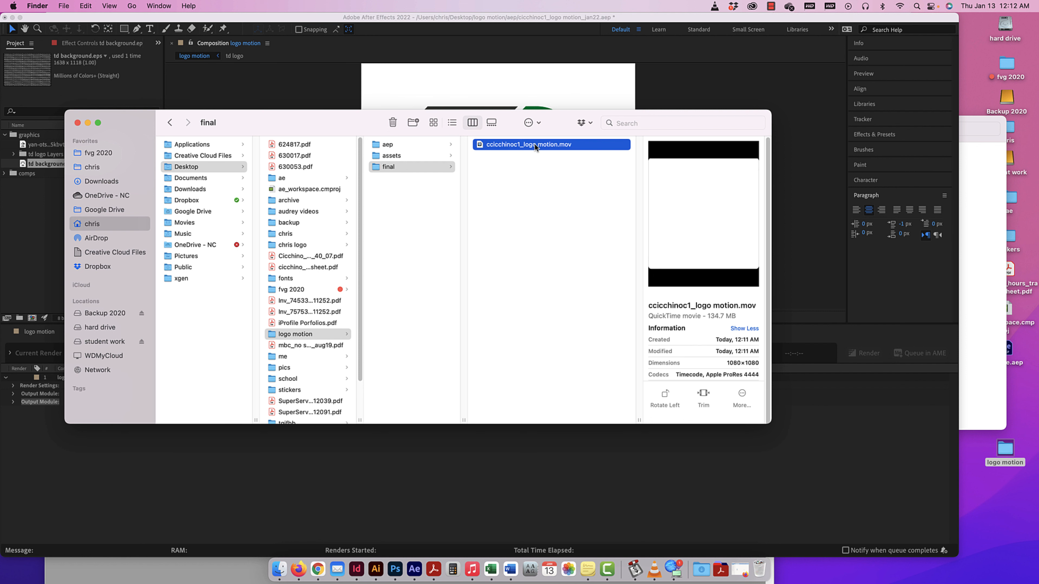
right_click(537, 146)
mouse_move(572, 160)
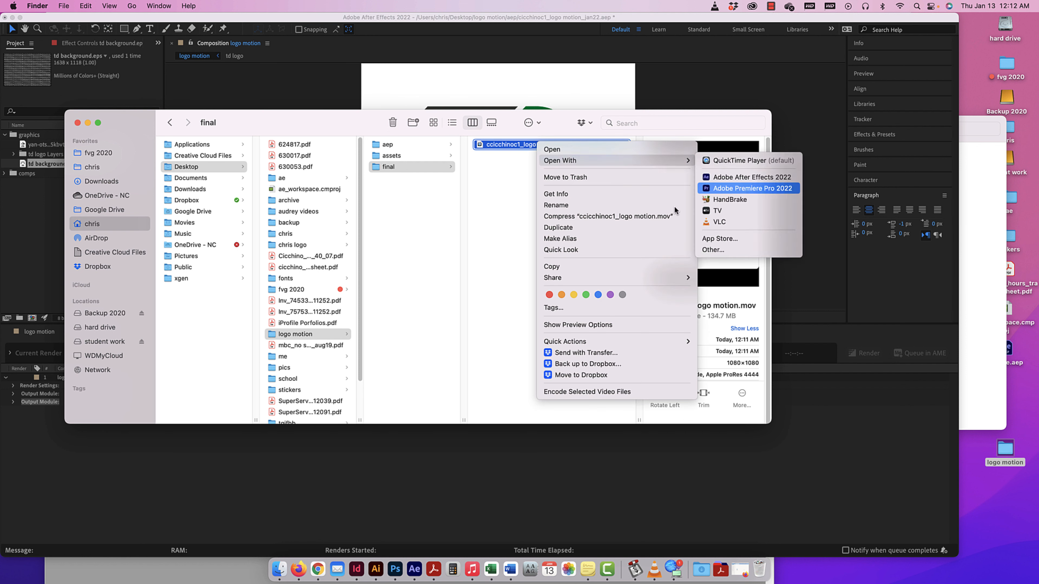
left_click(719, 221)
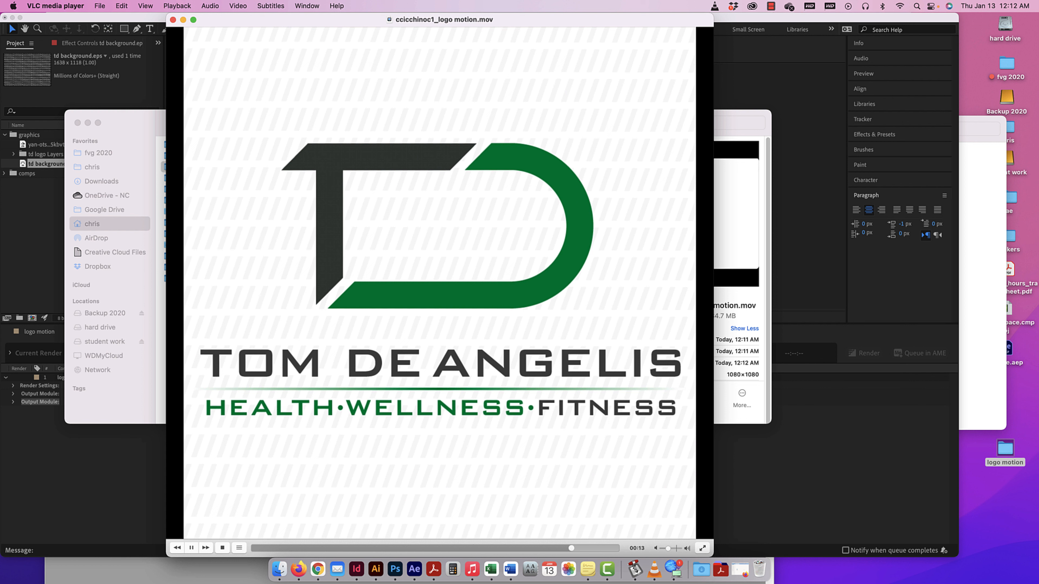
left_click(173, 19)
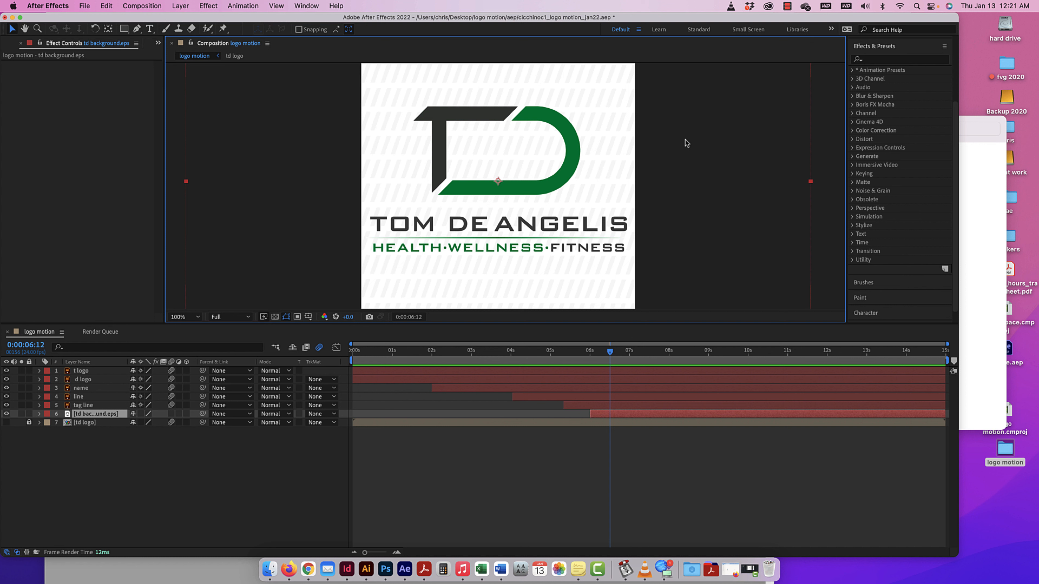
At 0:00:06:01, shift the td background layer horizontally to position 804, 540, aligning its edge with the composition, and delete its Scale keyframes.
key("super+minus")
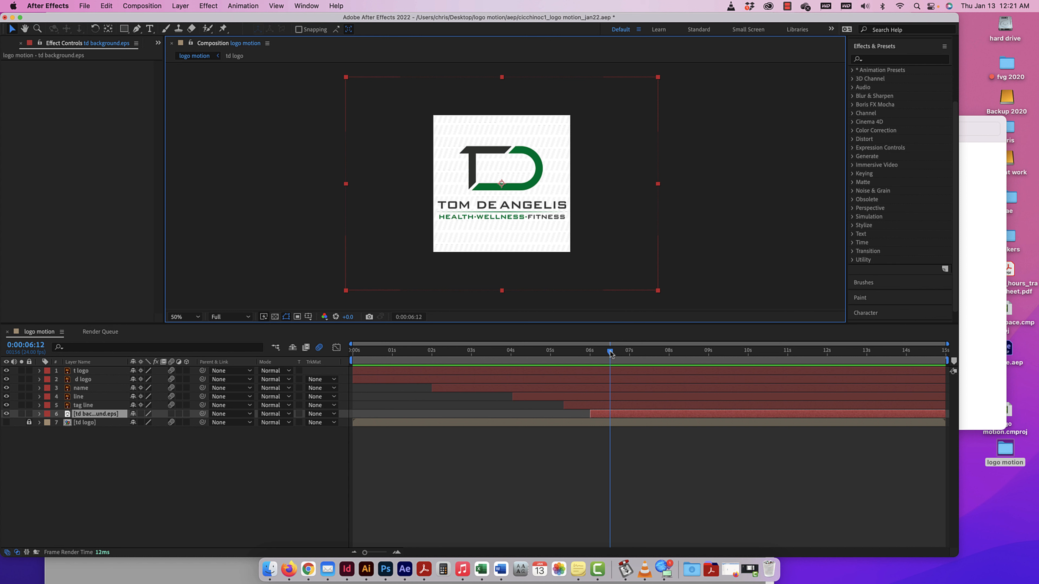
mouse_move(609, 353)
left_mouse_down()
mouse_move(566, 355)
mouse_move(593, 356)
left_mouse_up()
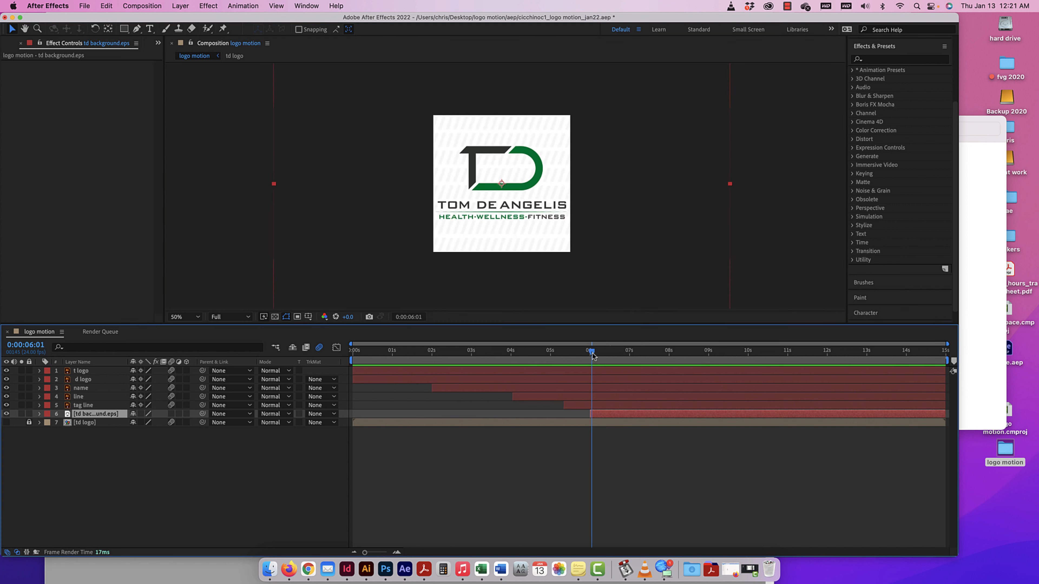
left_click(562, 246)
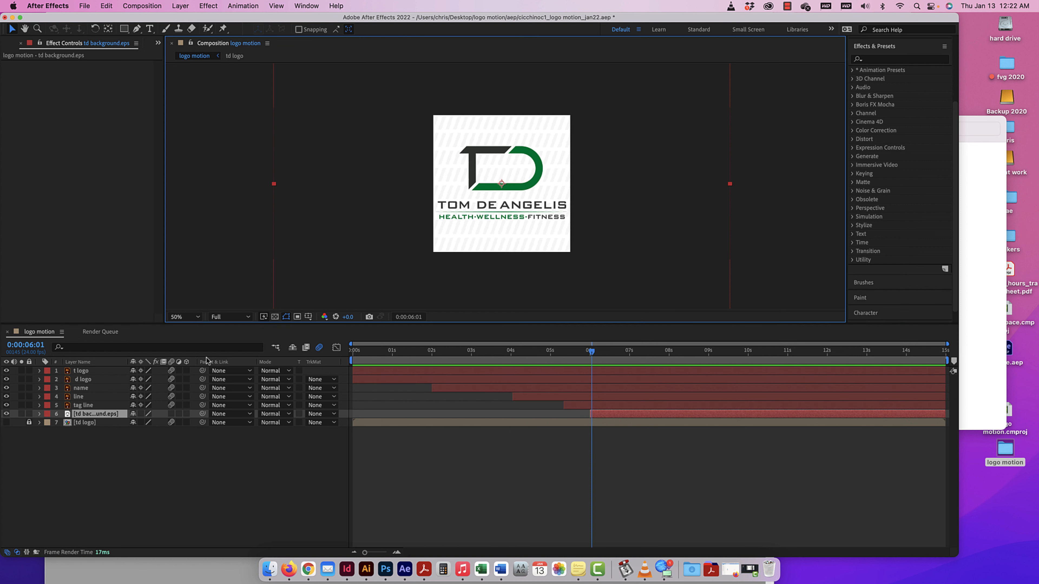
left_click(40, 414)
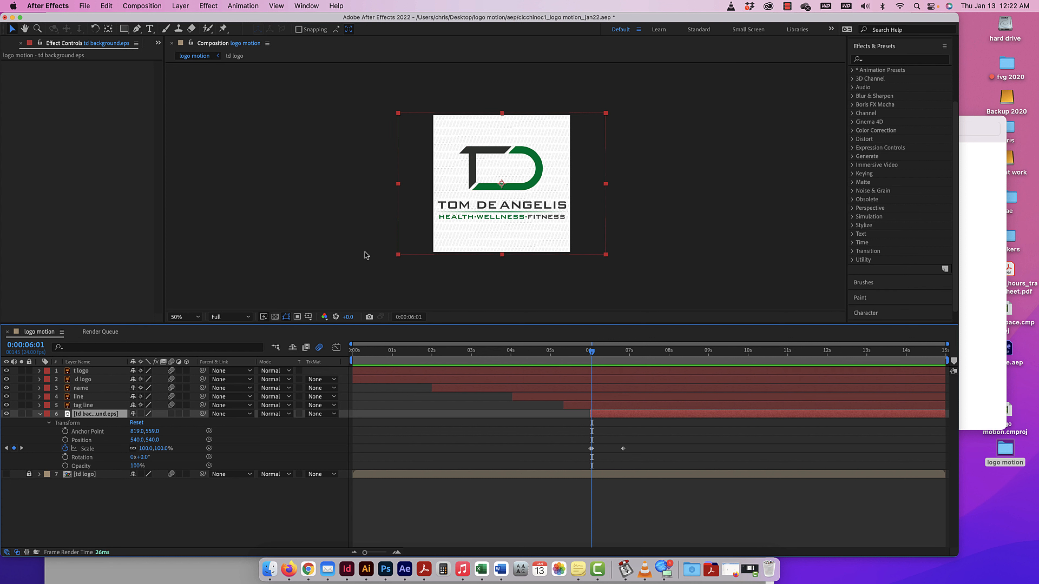
left_click(398, 219)
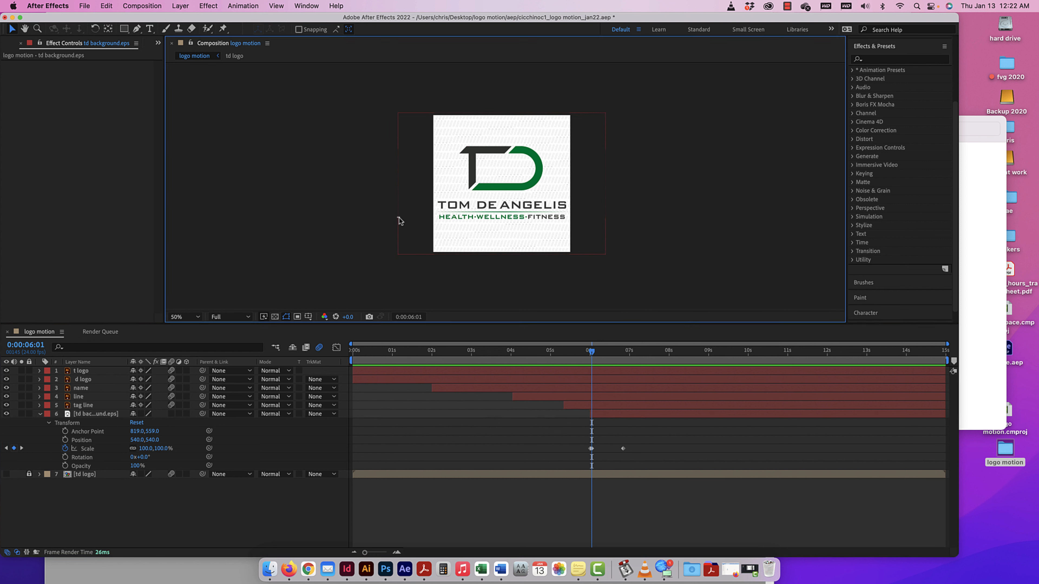
left_click_drag(405, 222, 430, 224)
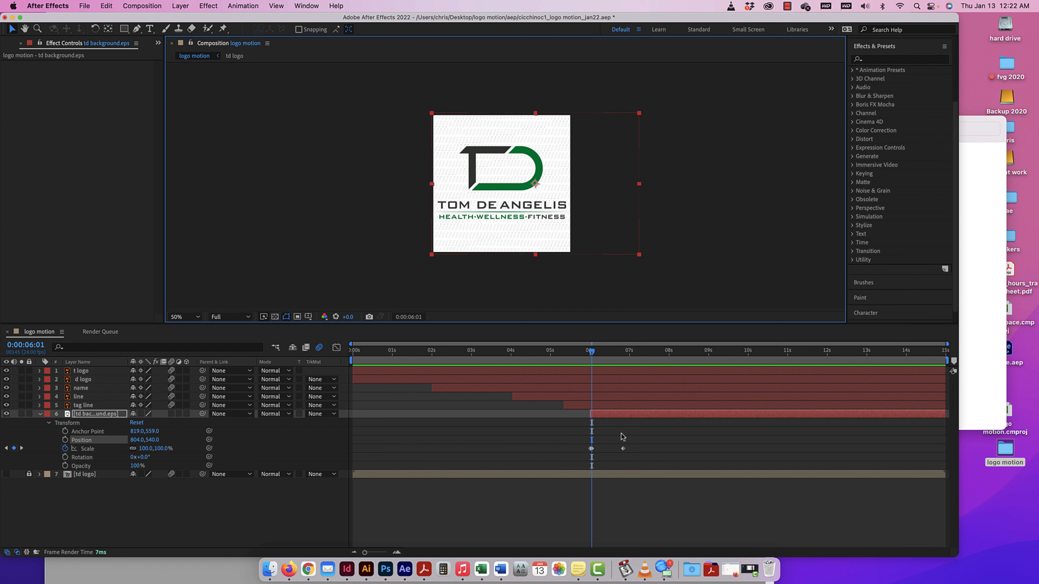
left_click_drag(635, 446, 558, 452)
key("Delete")
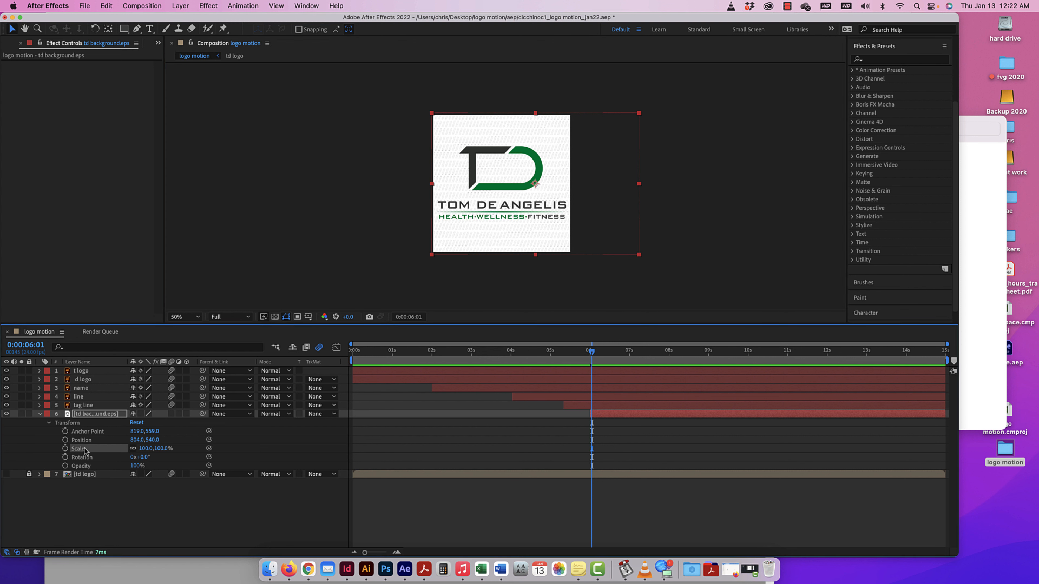
Stretch only the background layer's width to 229% without keyframes, and shift the layer to position 1852, 540.
left_click(65, 449)
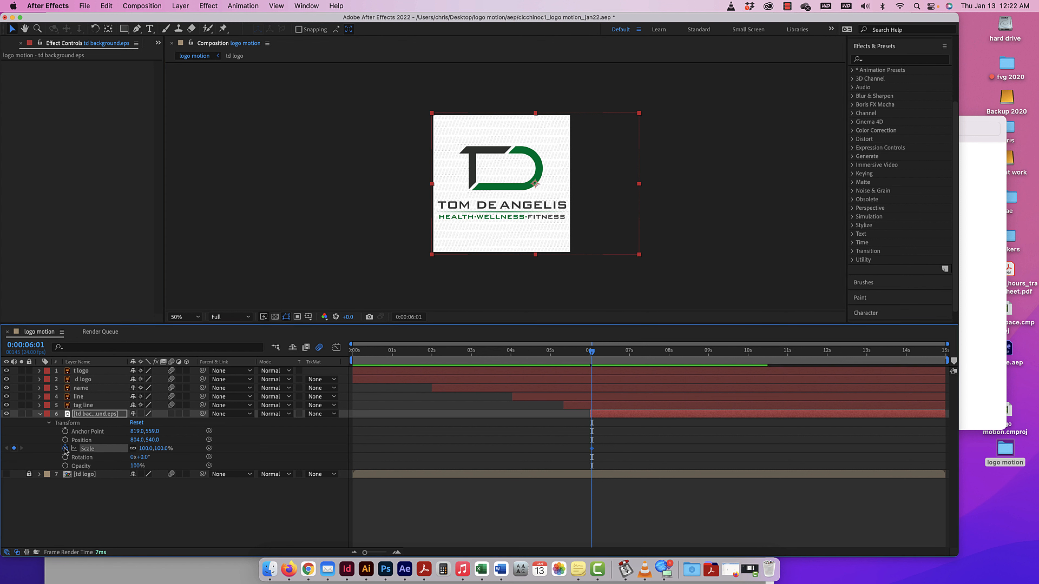
left_click(134, 451)
left_click(133, 449)
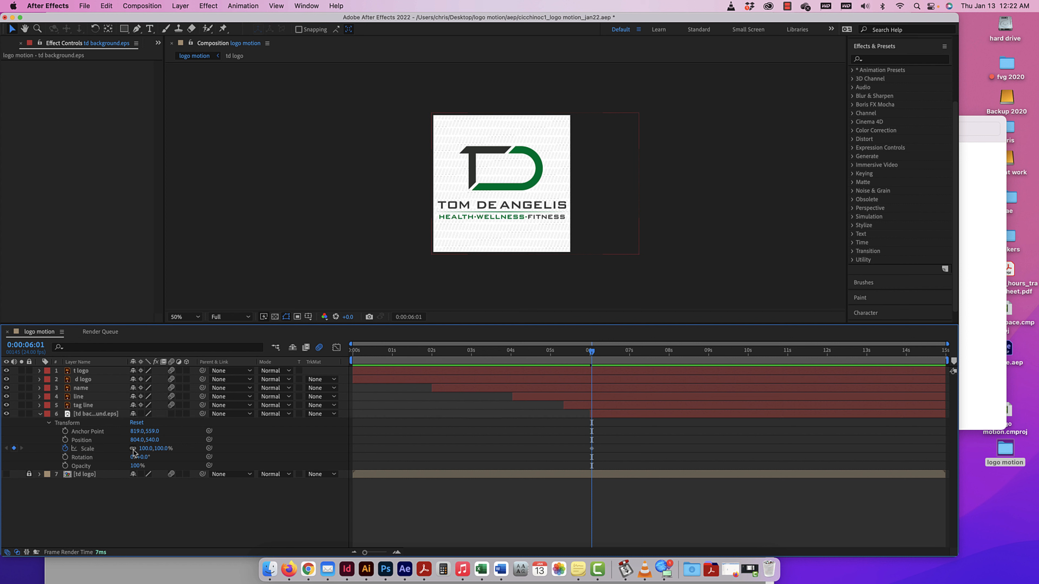
left_click(133, 450)
left_click_drag(143, 449, 206, 450)
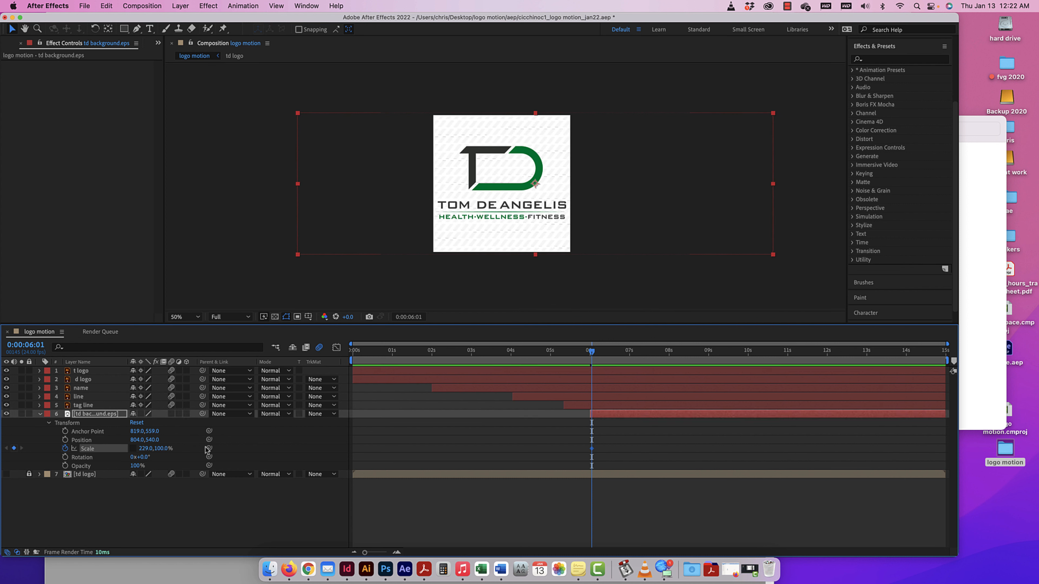
left_click(65, 449)
left_click_drag(299, 215, 431, 214)
Fade in the background layer with Opacity keyframes of 0% at 0:00:06:00 and 100% at 0:00:06:14.
mouse_move(591, 352)
left_mouse_down()
mouse_move(553, 353)
mouse_move(591, 353)
left_mouse_up()
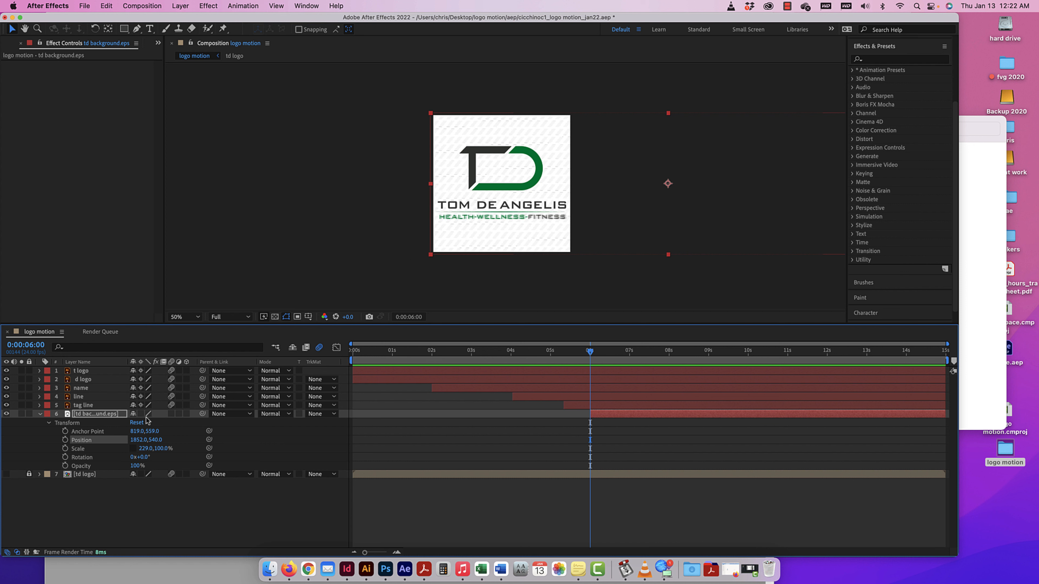
left_click(65, 466)
left_click_drag(132, 466, 117, 467)
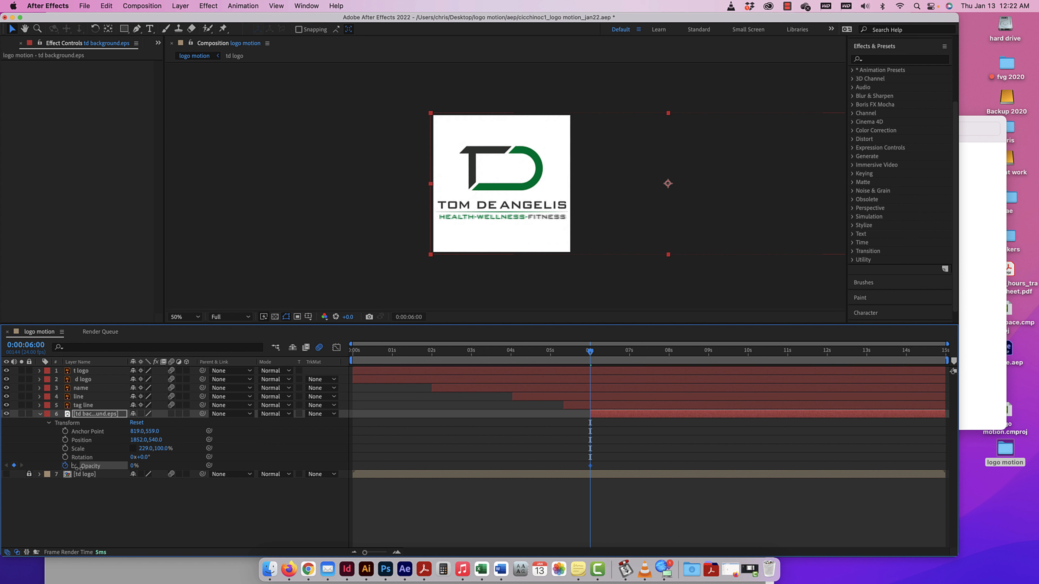
left_click_drag(591, 352, 613, 353)
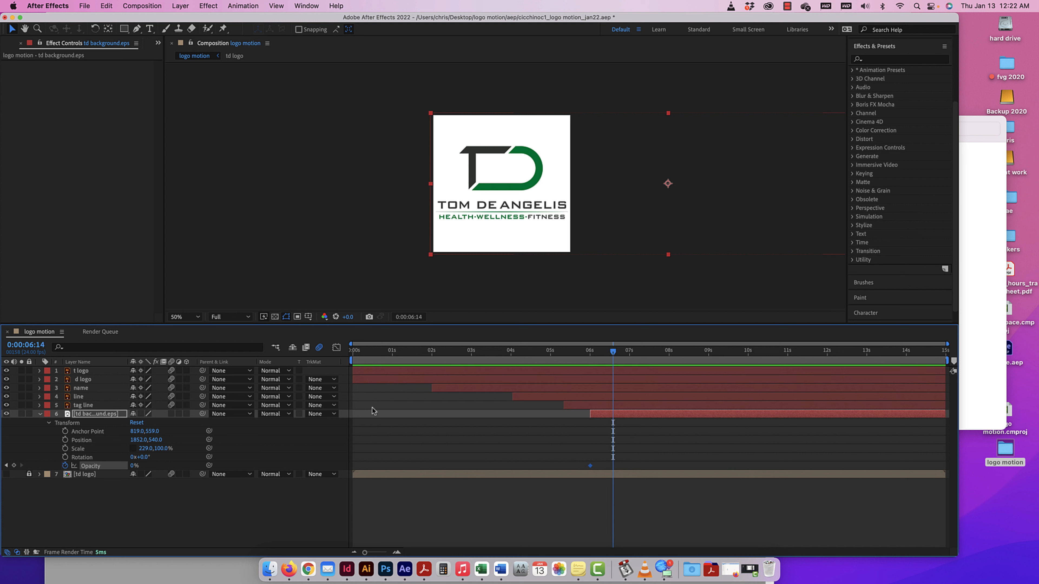
left_click_drag(132, 468, 180, 465)
mouse_move(615, 353)
left_mouse_down()
mouse_move(572, 354)
mouse_move(616, 353)
left_mouse_up()
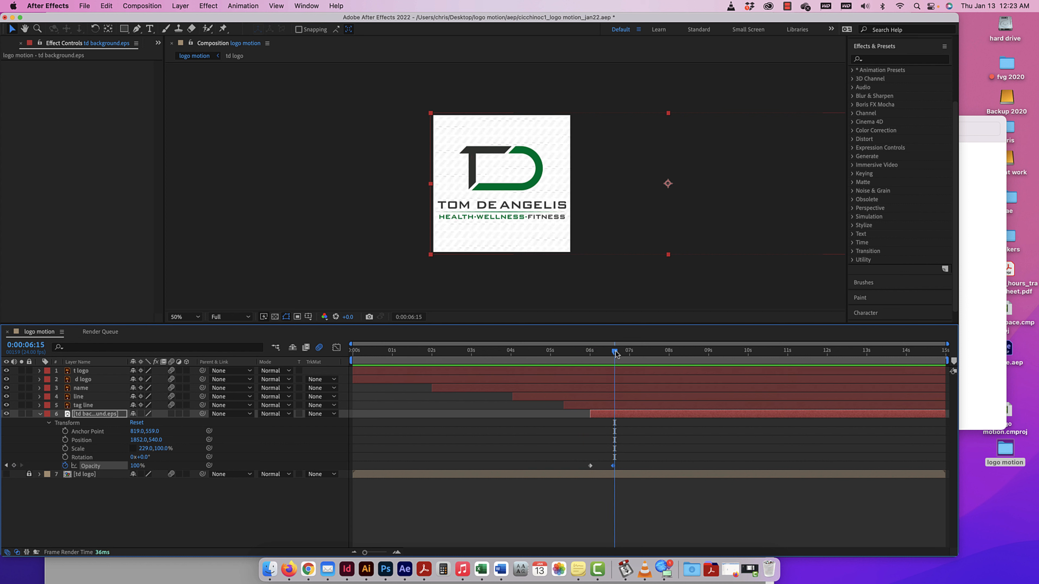
At 0:00:06:00, move the background layer fully outside the composition to 2980, 540 and set a starting Position keyframe.
left_click_drag(615, 354, 592, 360)
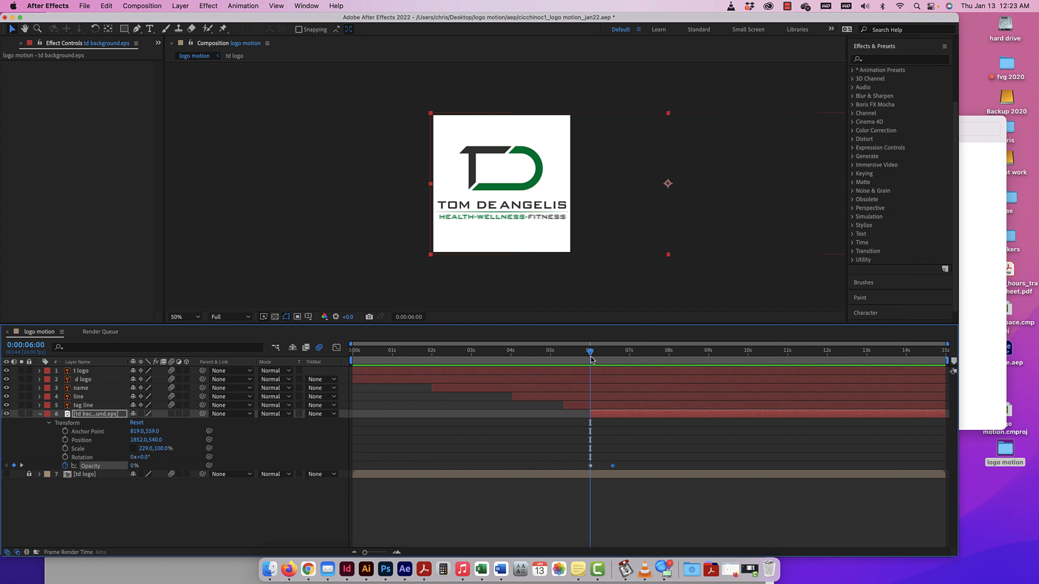
left_click(65, 440)
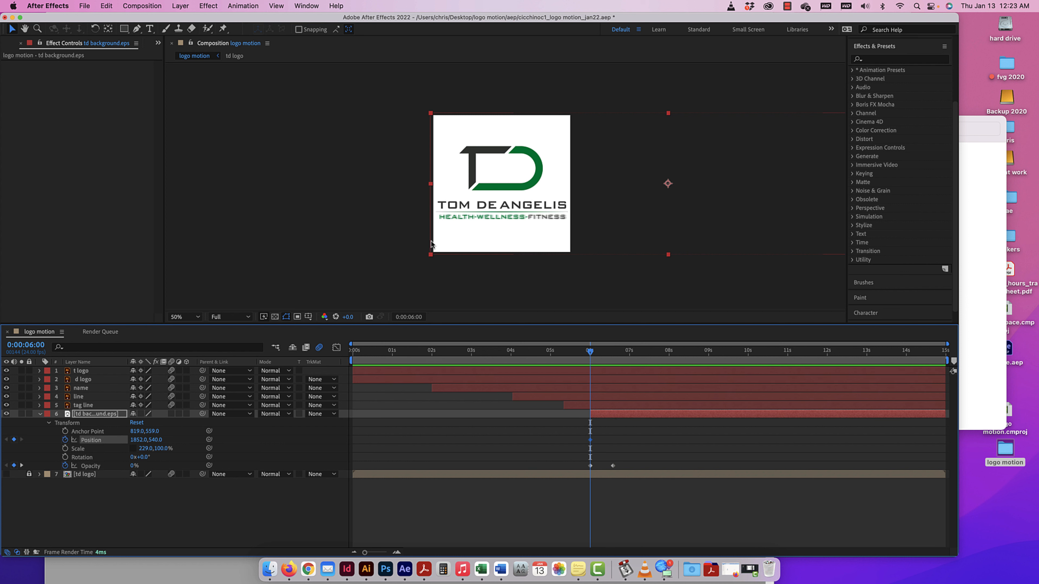
key("super+z")
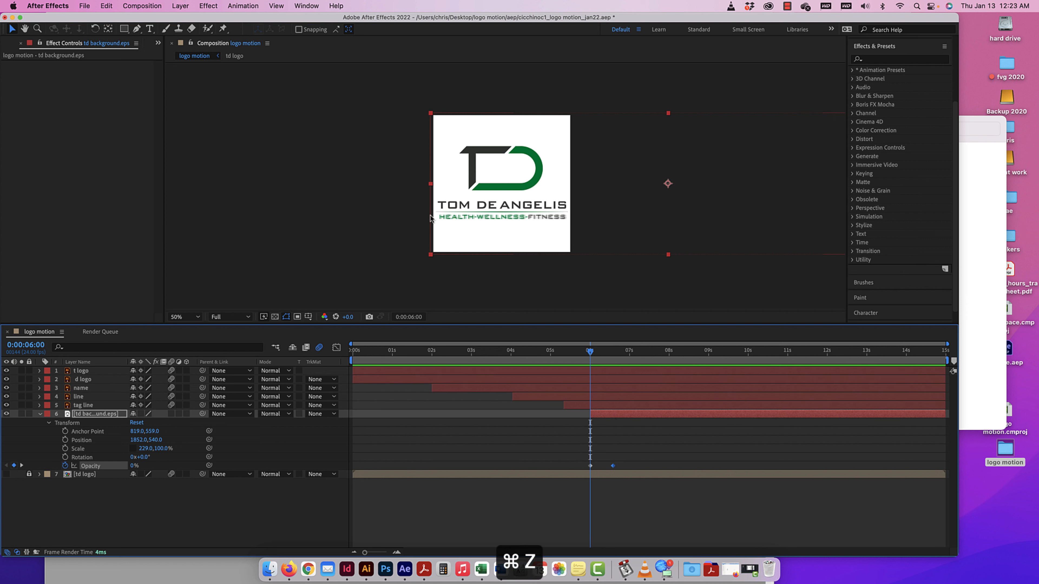
left_click_drag(430, 217, 574, 208)
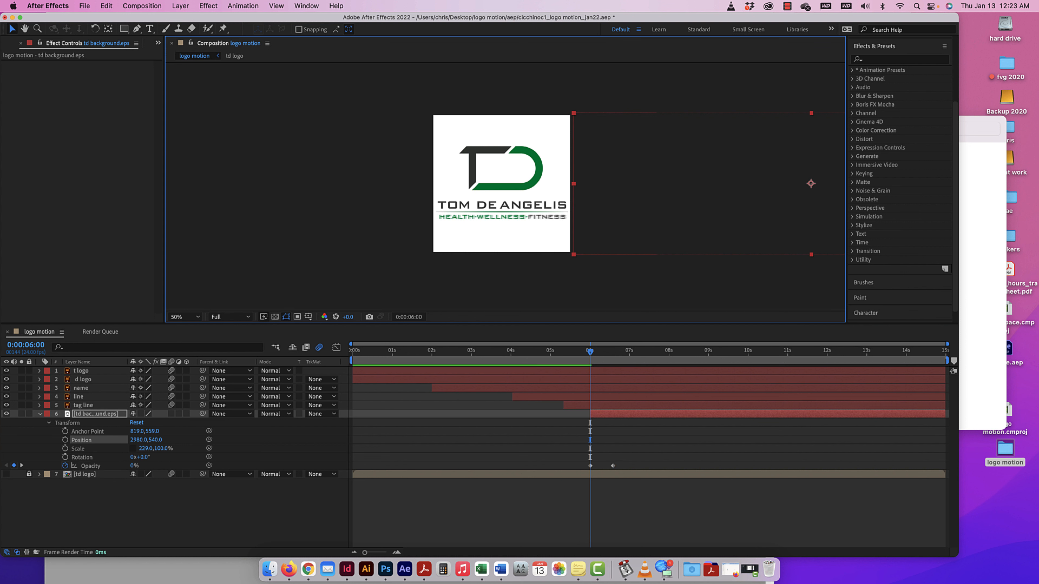
left_click(65, 440)
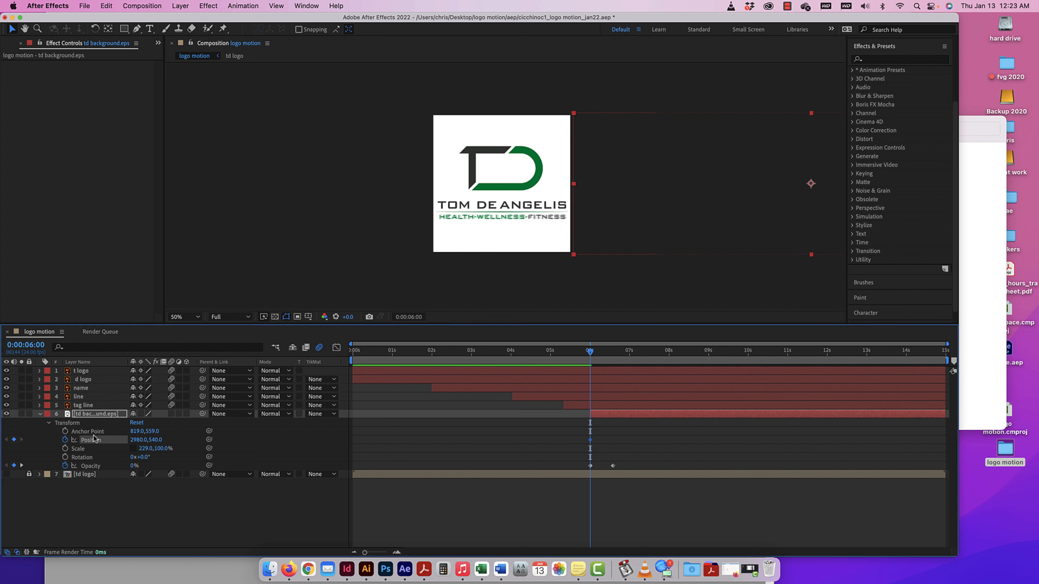
Try an ending Position keyframe at 0:00:13:00 with the background layer at -776, 540, and preview the slide from 0:00:04:02.
left_click_drag(591, 353, 868, 355)
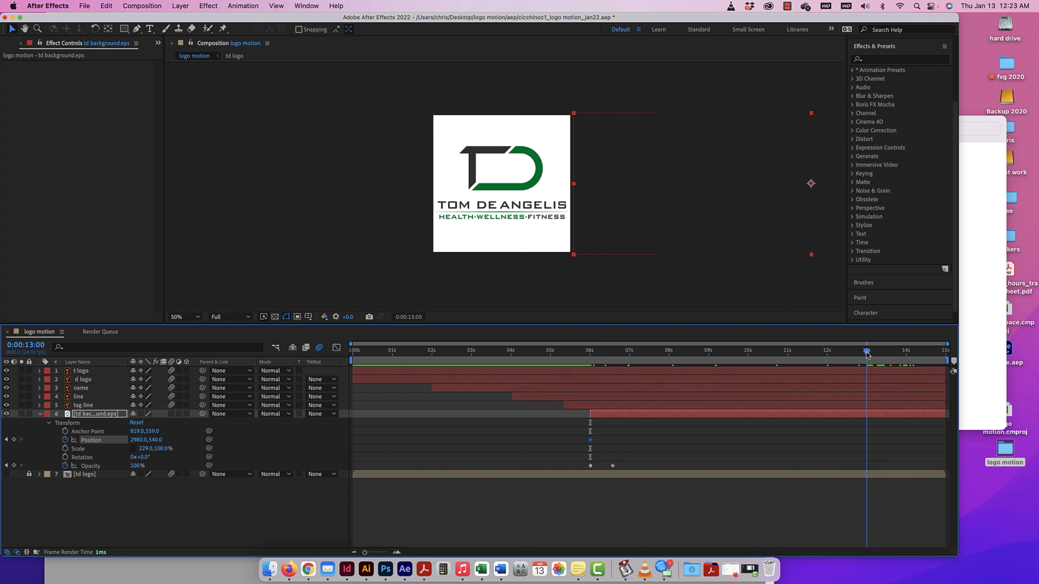
left_click_drag(797, 215, 312, 192)
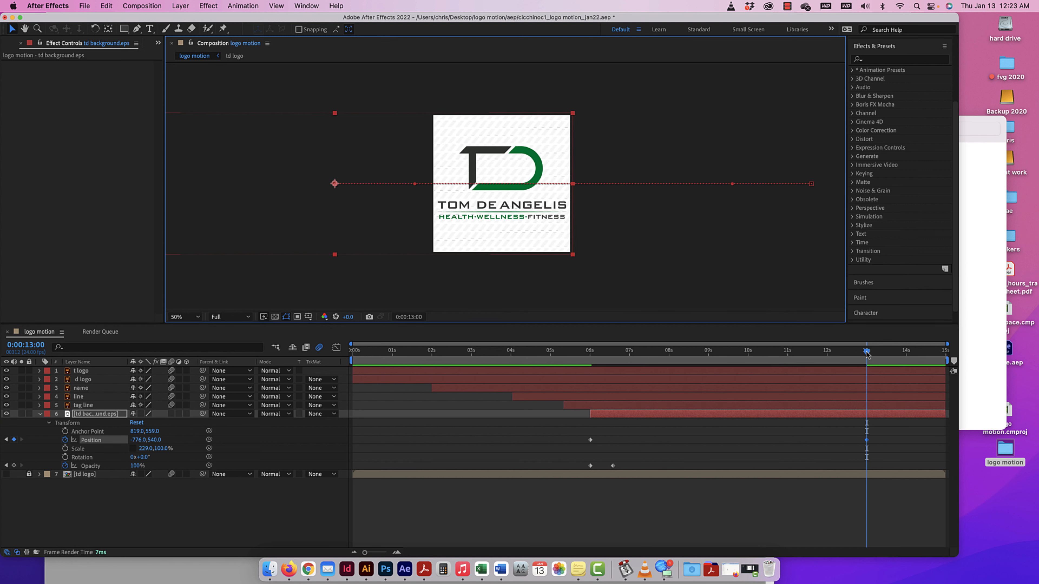
left_click_drag(866, 352, 514, 373)
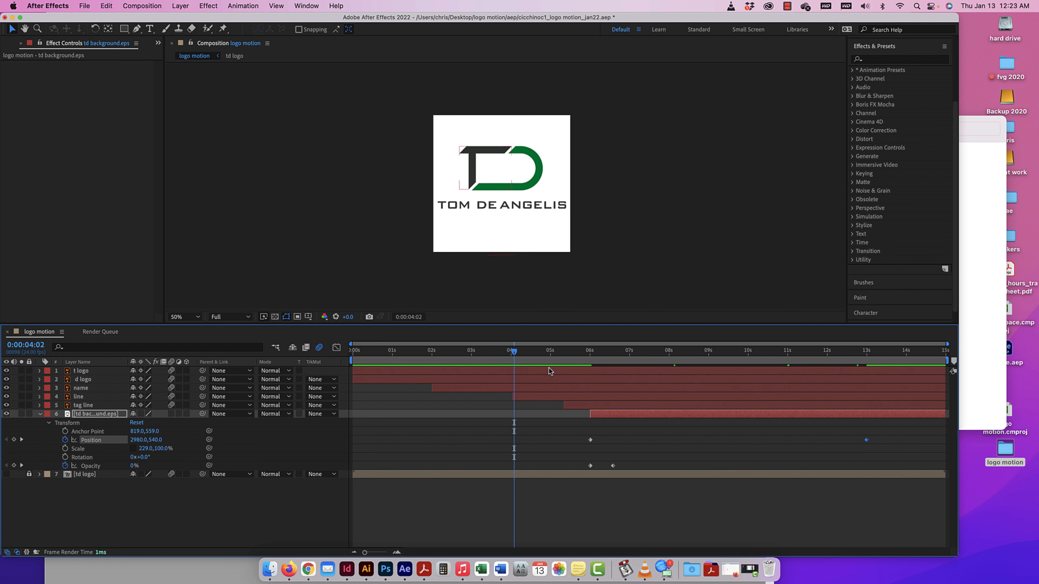
key("super+equal")
key("space")
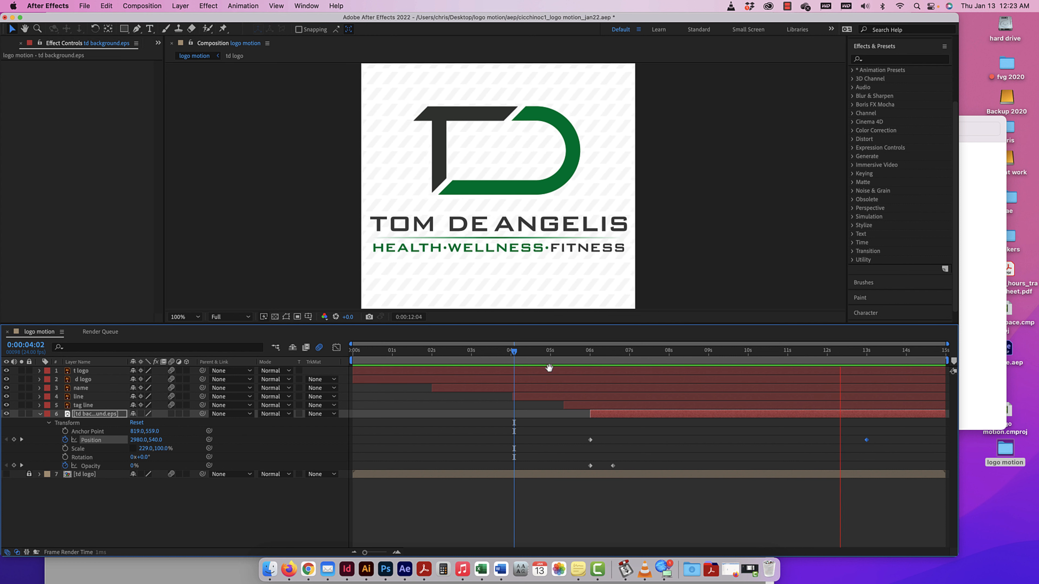
key("space")
Delete the background layer's ending Position keyframe and set a new one at 0:00:12:10 with the layer at 1856, 540.
key("super+minus")
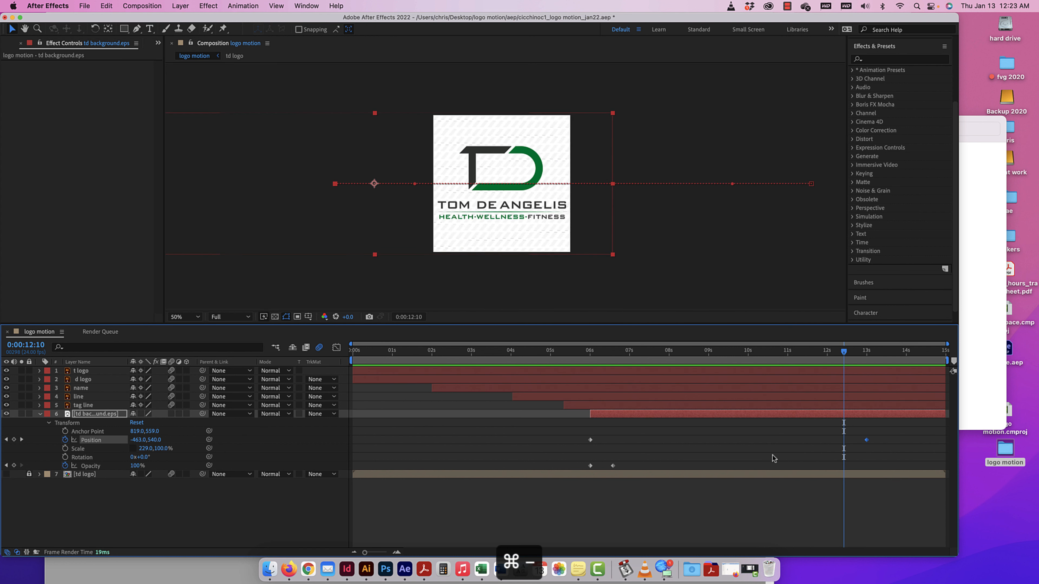
key("Delete")
left_click(590, 440)
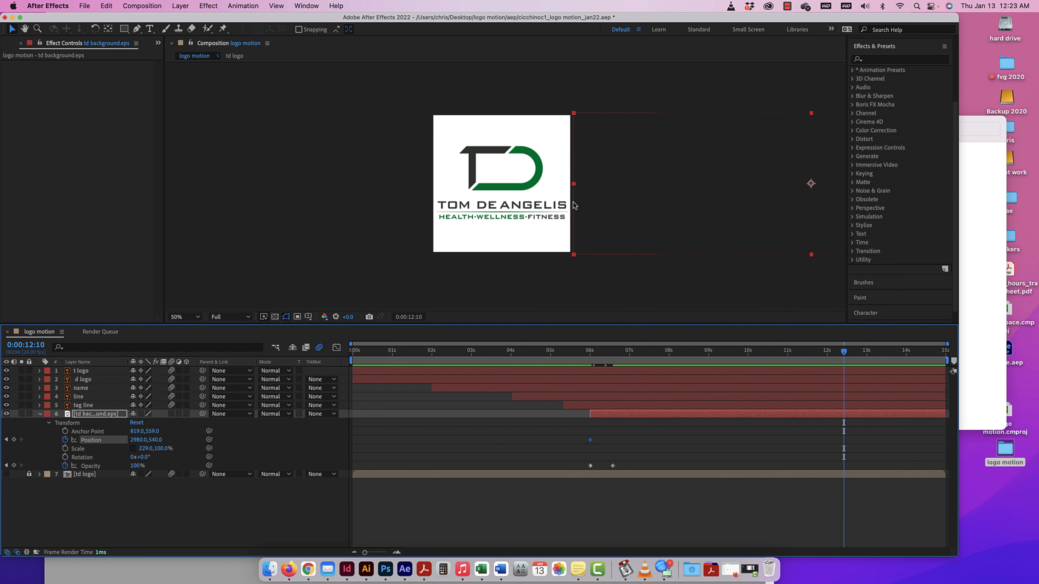
left_click_drag(574, 205, 432, 200)
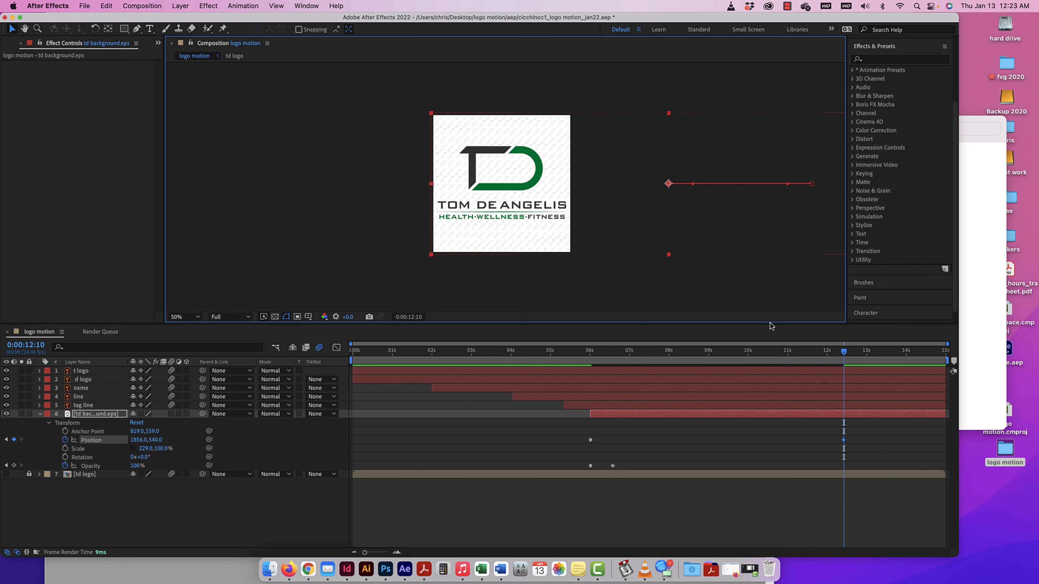
Delay the background layer's 100% Opacity keyframe to about the 7-second mark and preview the animation from 0:00:05:15.
left_click_drag(844, 353, 577, 357)
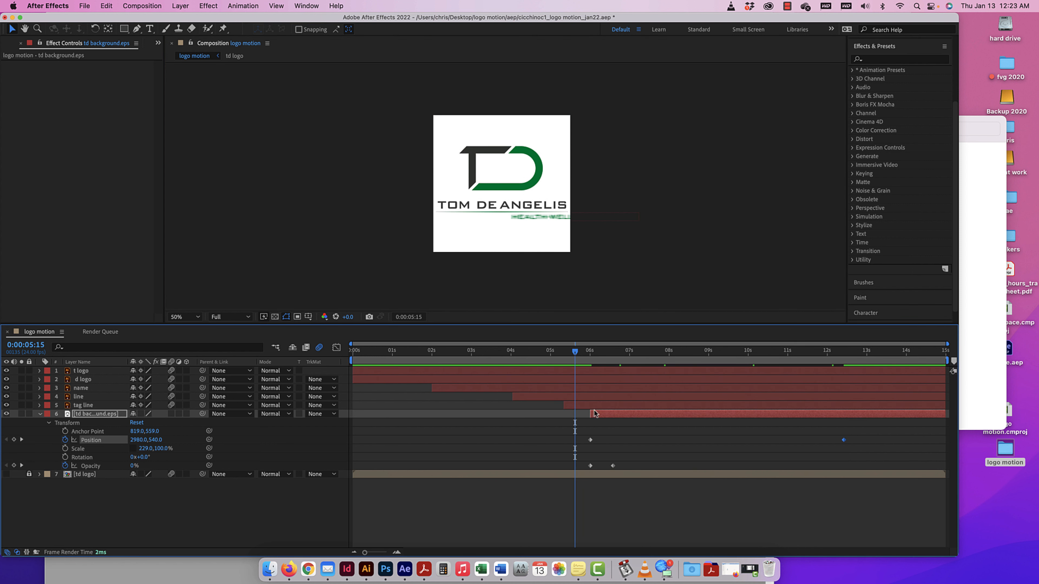
left_click_drag(613, 465, 629, 466)
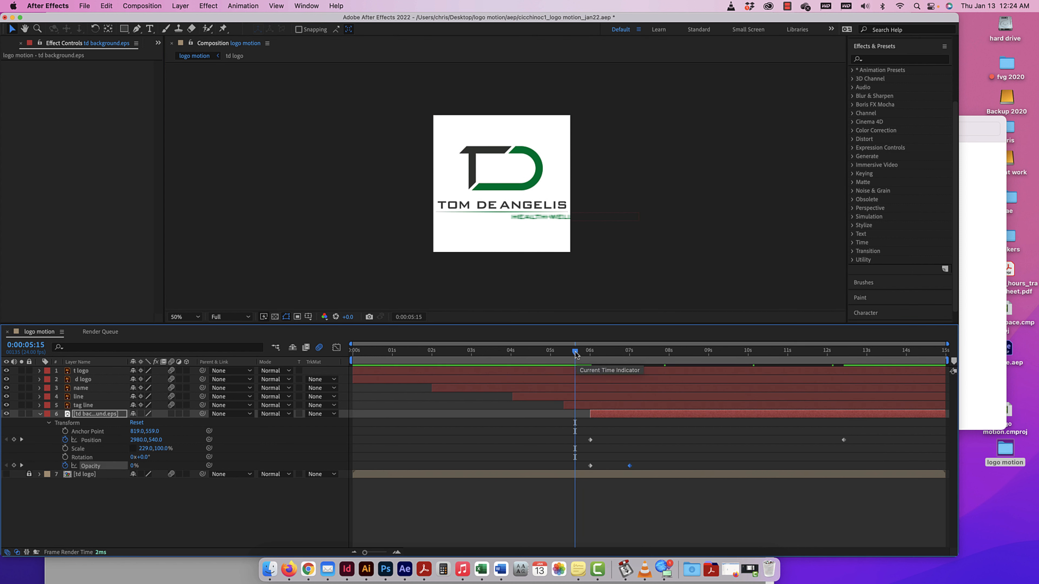
key("space")
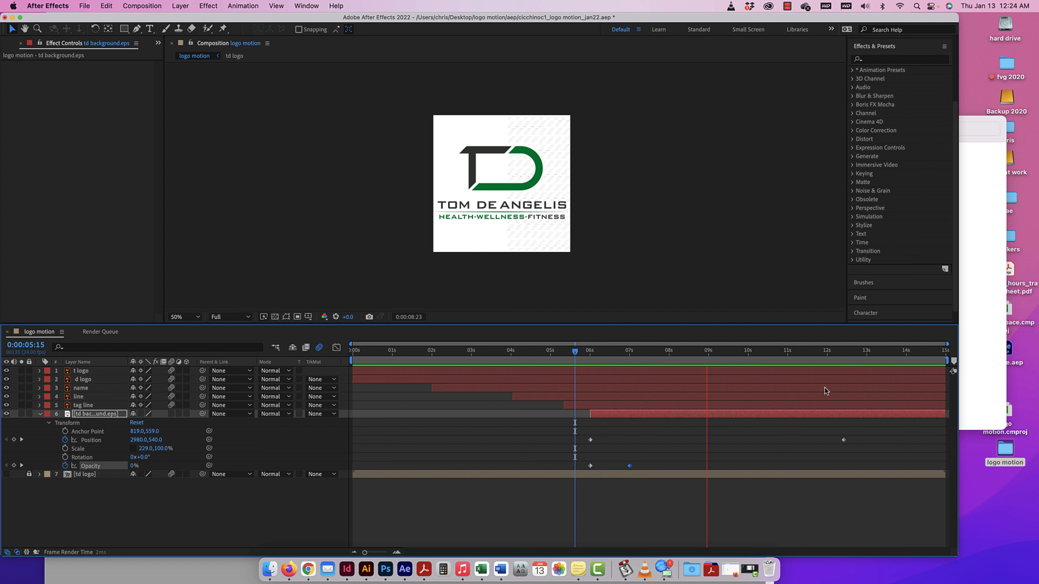
key("space")
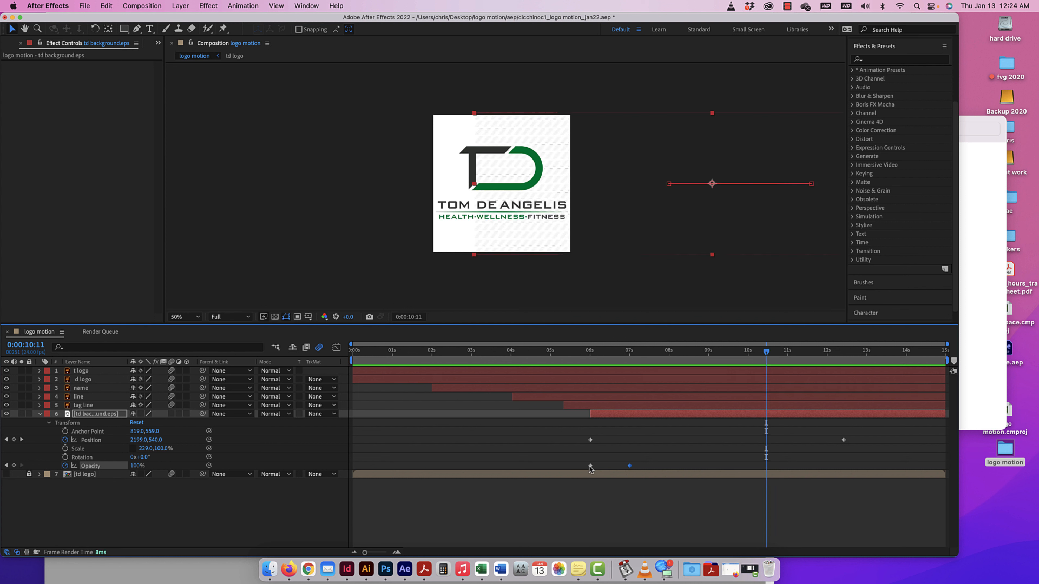
Shift the background layer's 0% Opacity keyframe earlier to about where the tag line layer starts, and preview from 0:00:04:18.
left_click_drag(590, 466, 564, 466)
left_click(540, 363)
key("space")
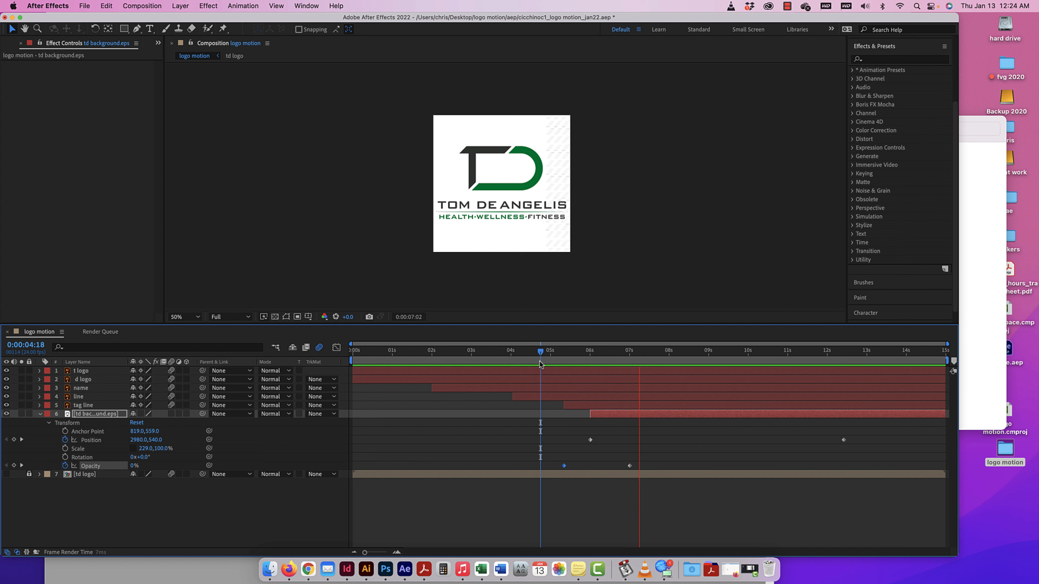
Change the background layer's starting Position keyframe at 0:00:06:00 to 1852, 540 so the pattern covers the frame.
key("space")
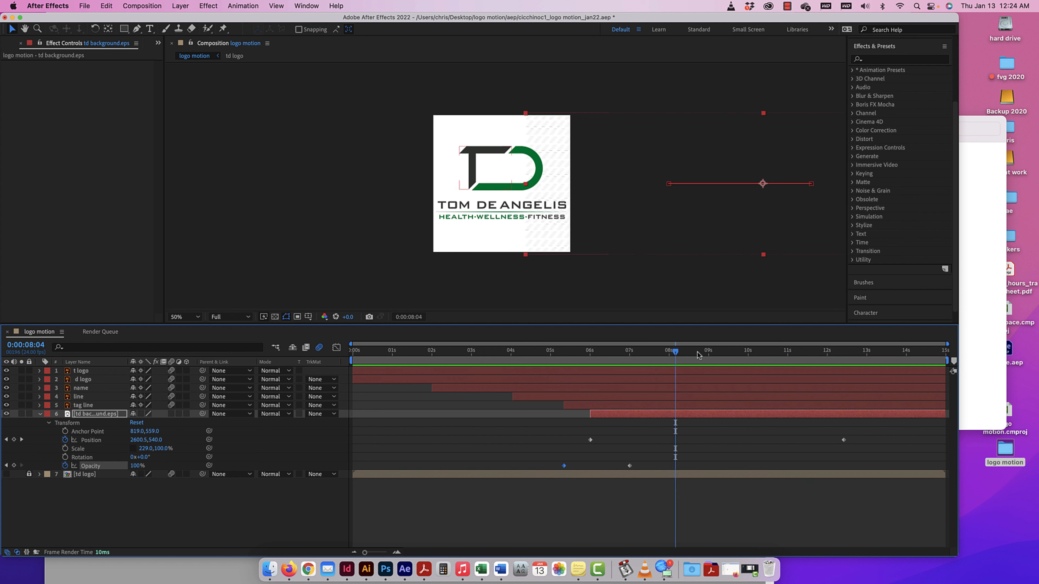
left_click_drag(902, 342, 592, 376)
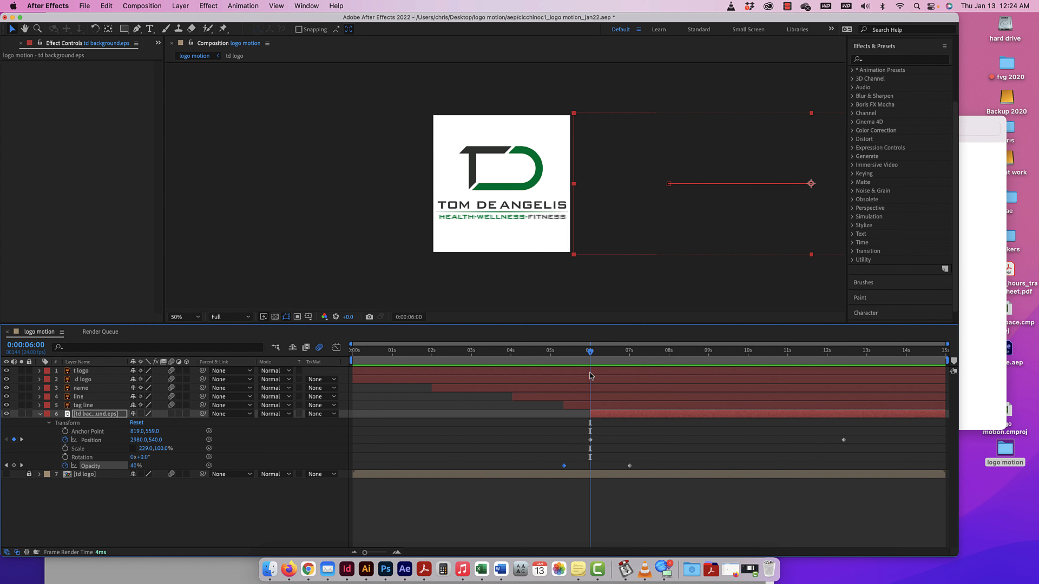
left_click(590, 440)
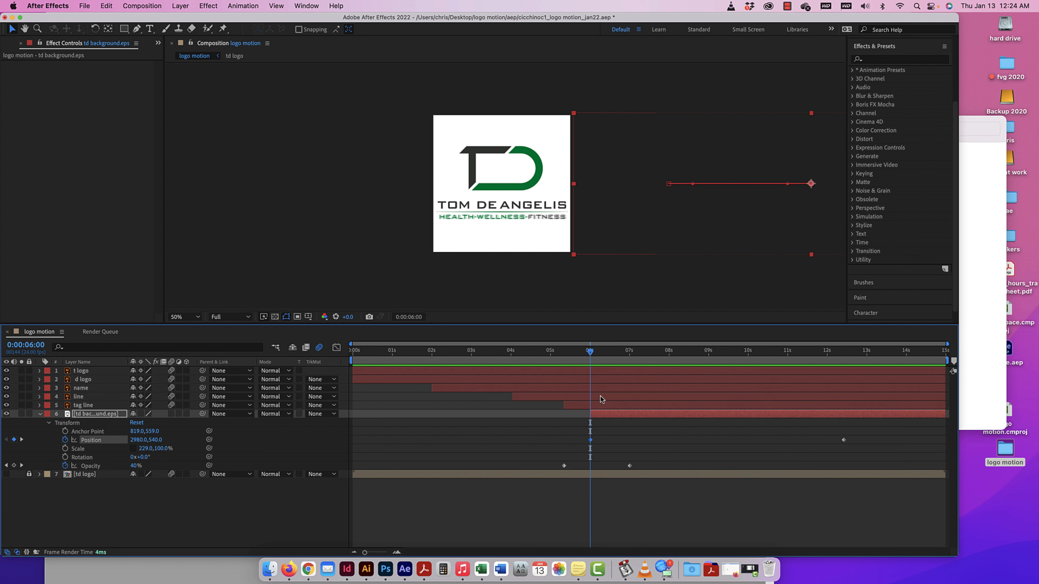
left_click_drag(648, 149, 512, 112)
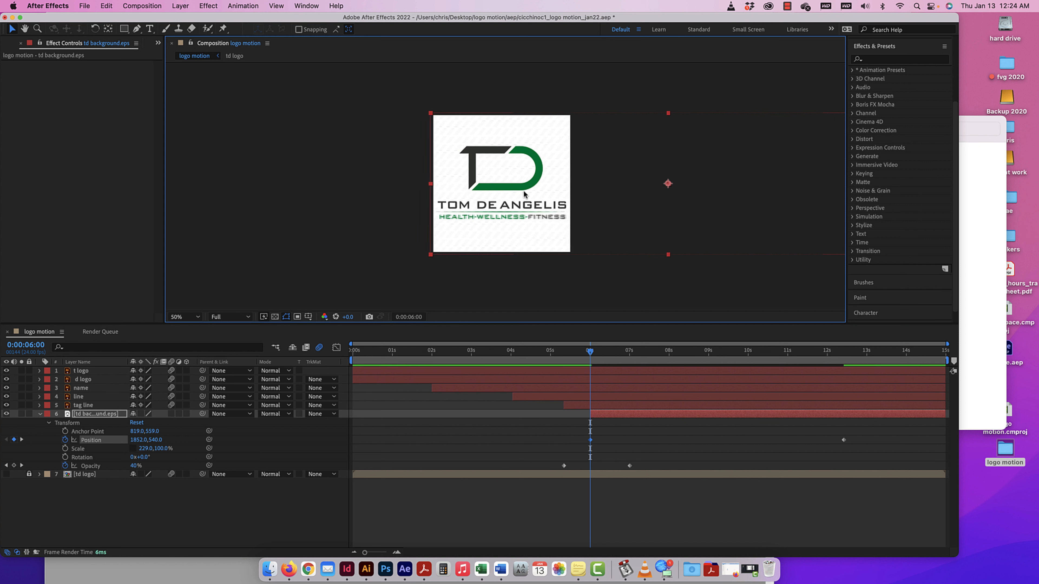
Delay the background layer's 0% Opacity keyframe to 0:00:06:00 and preview the fade from 0:00:05:10.
left_click_drag(564, 465, 590, 466)
left_click(566, 351)
key("space")
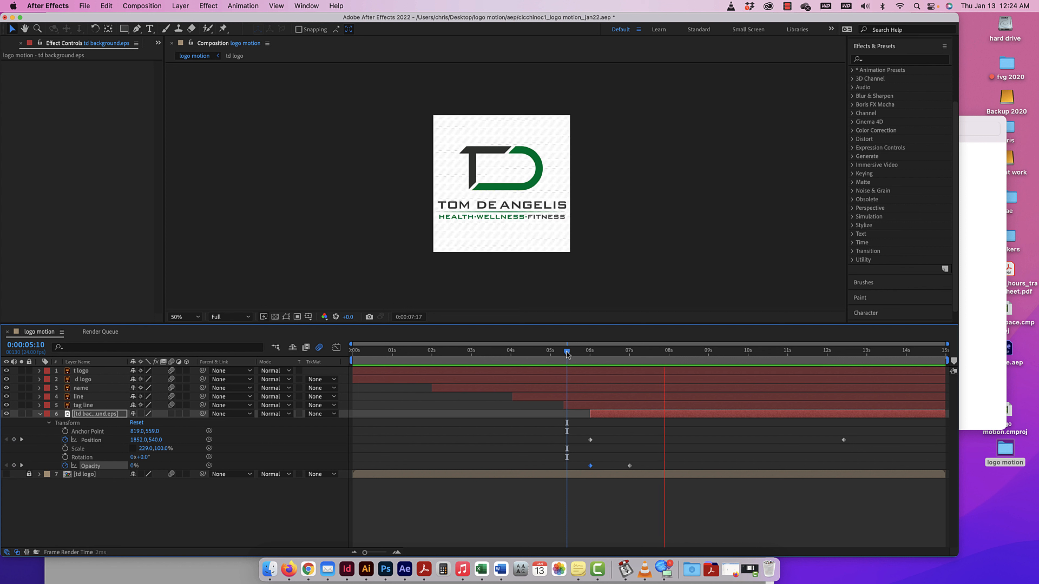
key("space")
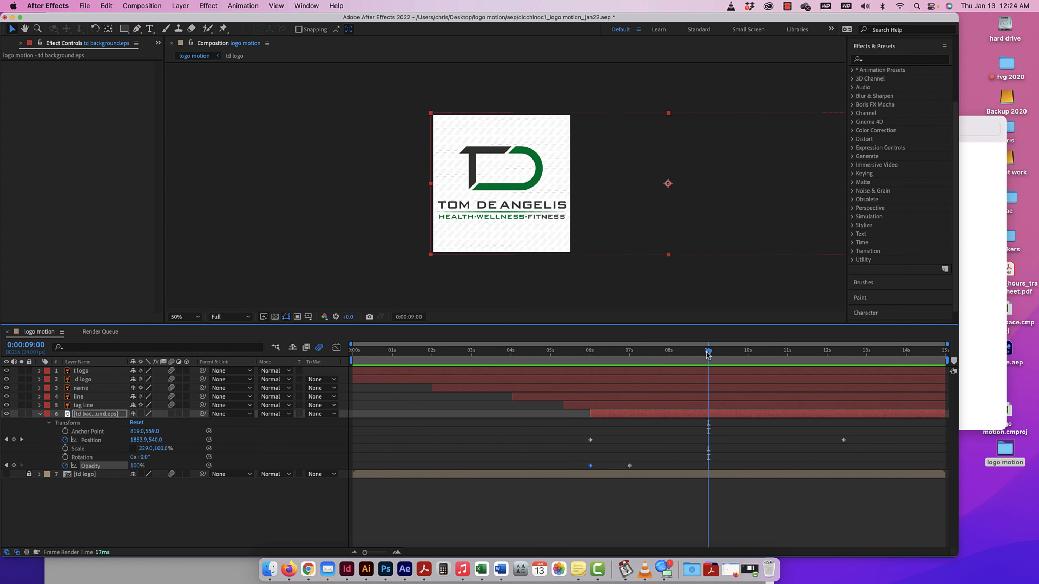
Try the background layer at 500, 540 on its ending Position keyframe at 0:00:12:10, and preview the slide from 0:00:05:01.
left_click_drag(708, 355, 845, 381)
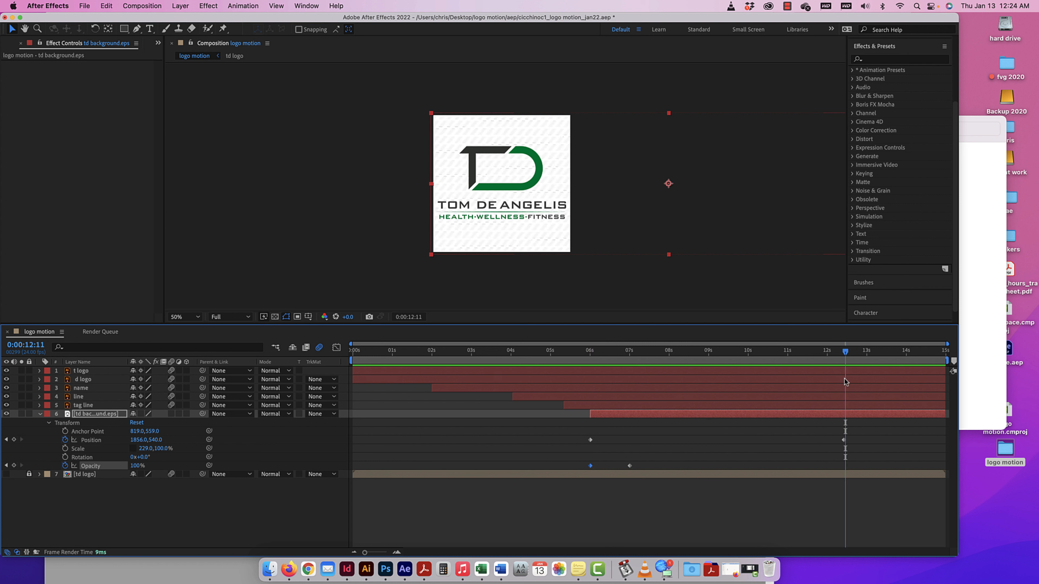
left_click(843, 442)
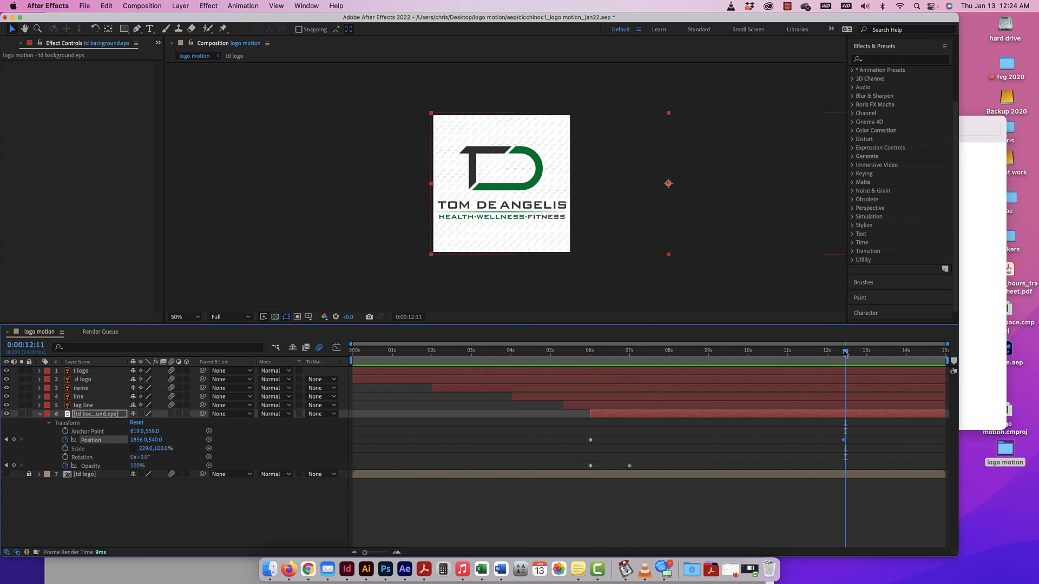
left_click_drag(845, 354, 844, 353)
left_click(733, 202)
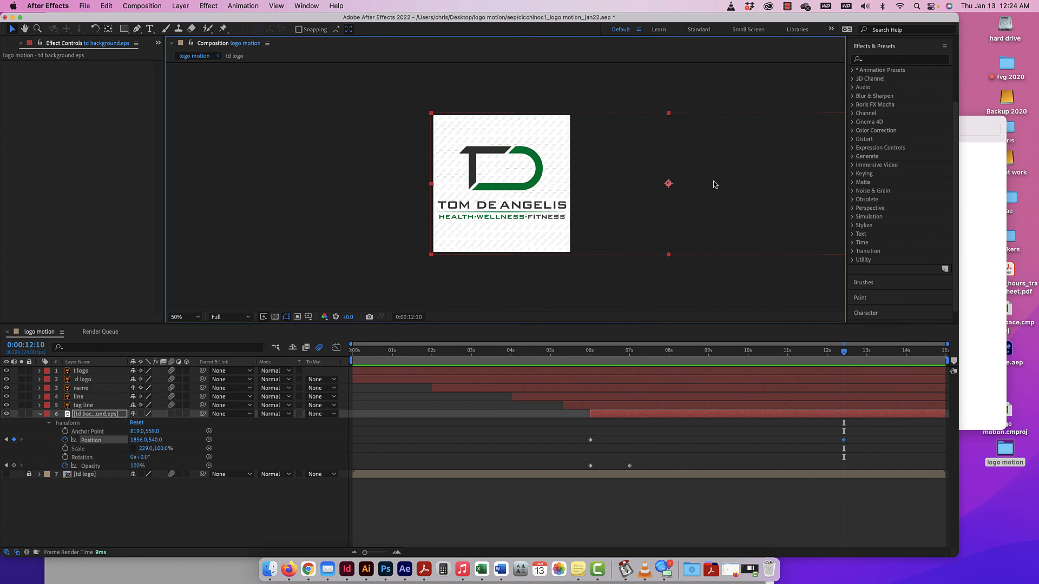
left_click_drag(739, 184, 567, 186)
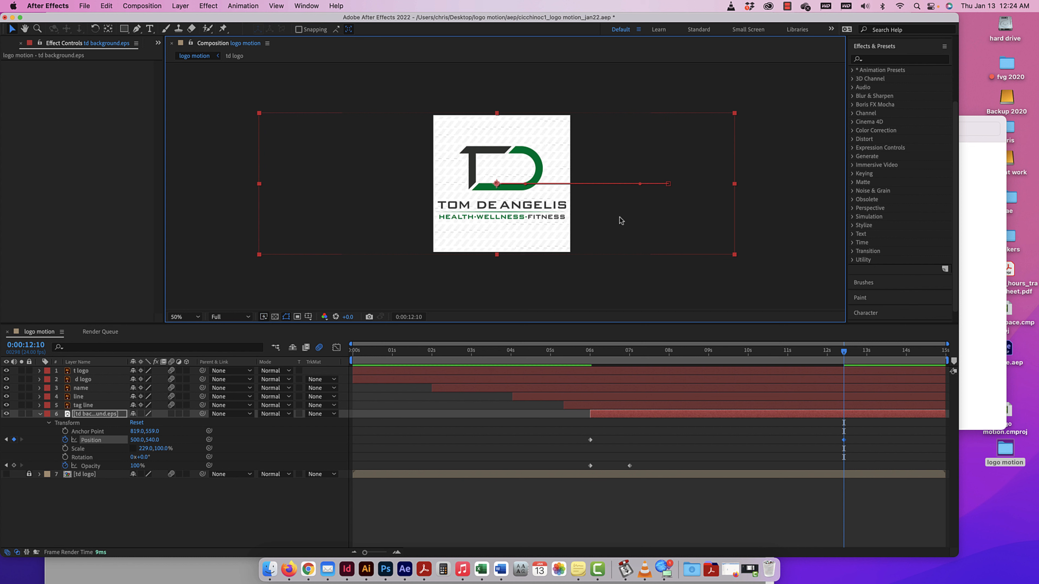
left_click_drag(844, 354, 550, 363)
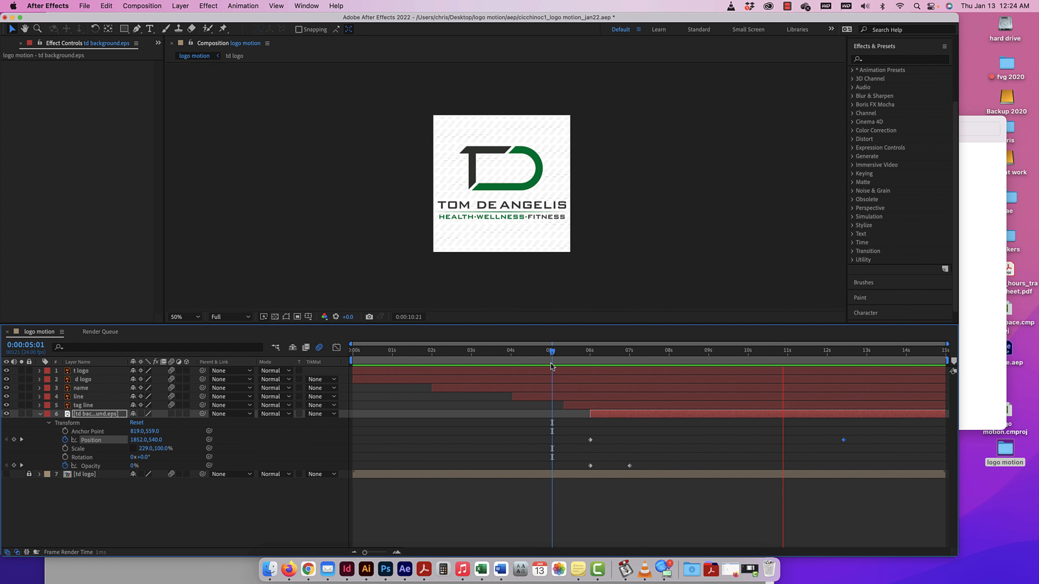
key("space")
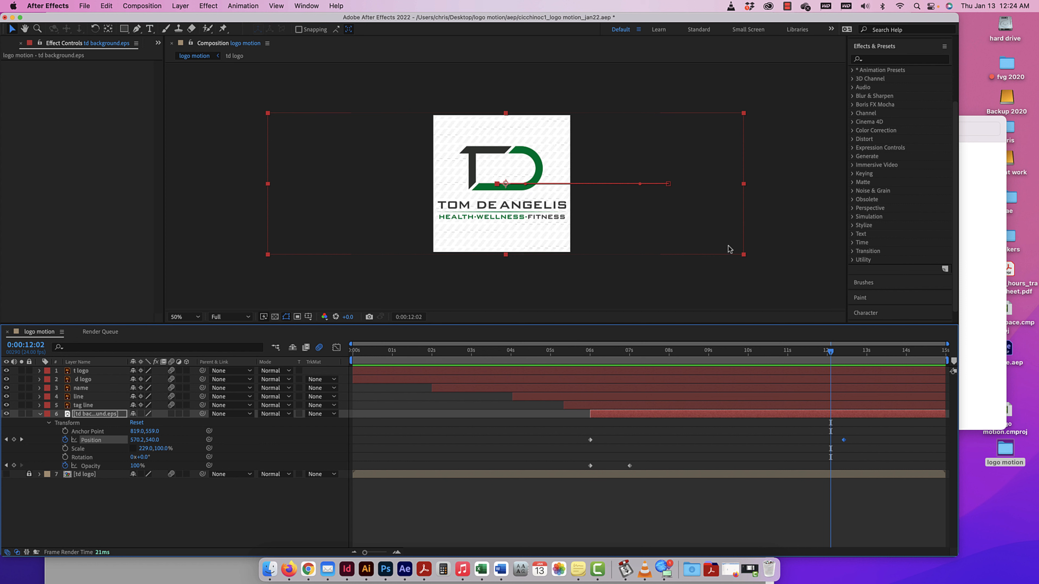
Set the background layer's ending Position keyframe at 0:00:12:10 to 840, 540 and preview the slide from 0:00:06:00.
left_click_drag(831, 351, 844, 354)
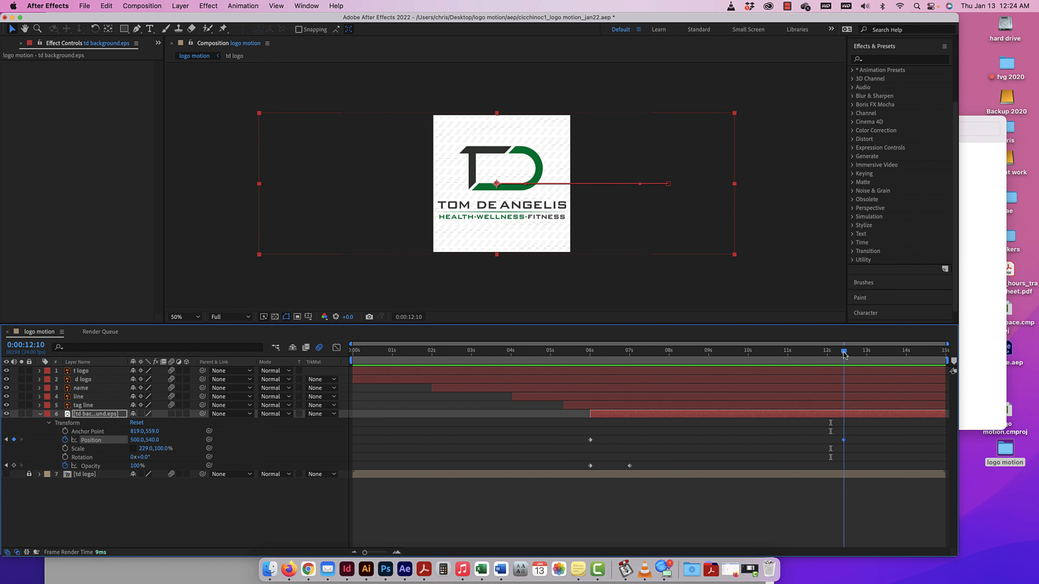
left_click(655, 249)
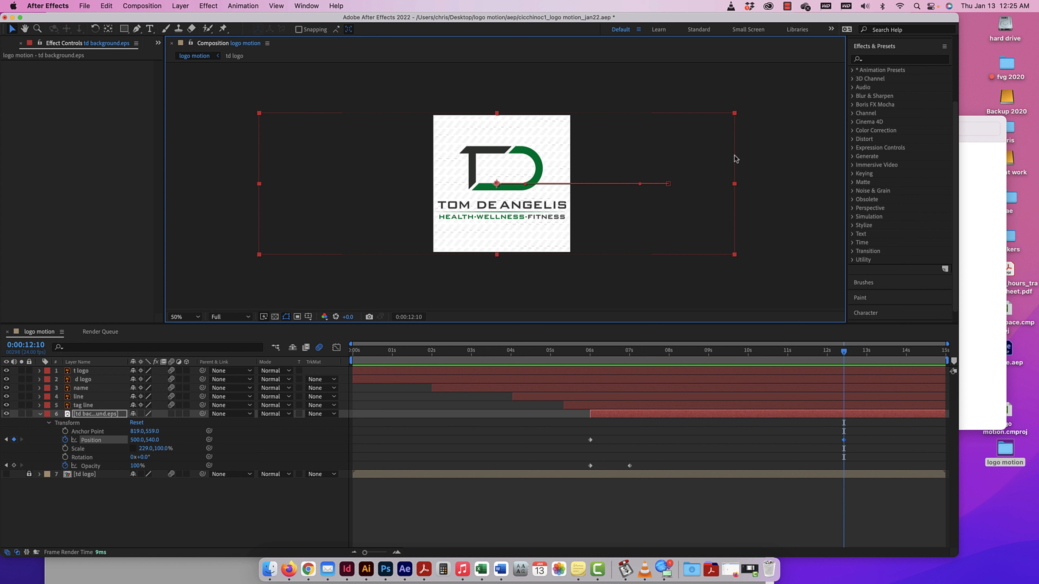
left_click_drag(737, 158, 779, 159)
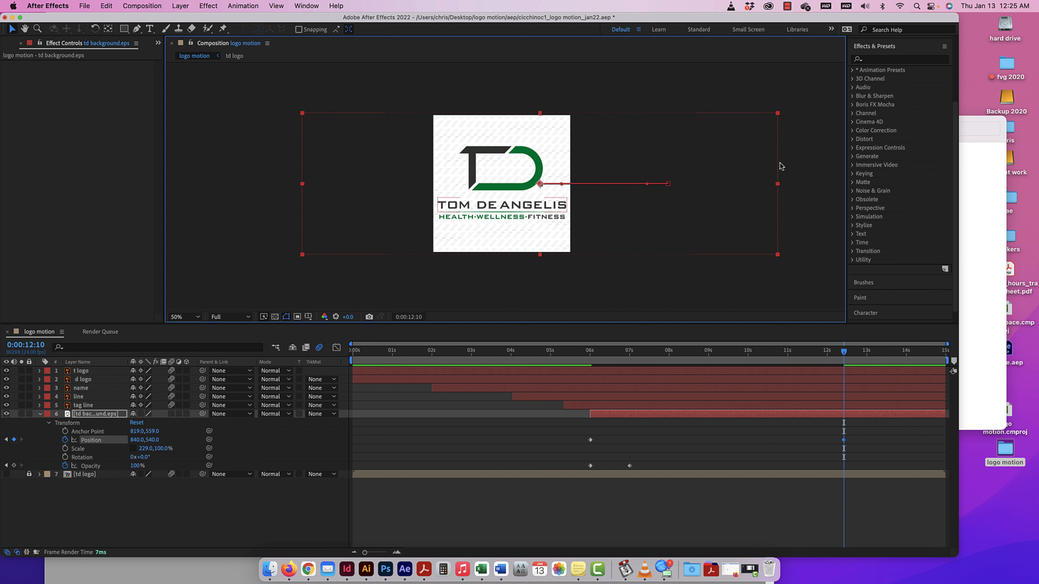
left_click_drag(844, 352, 591, 352)
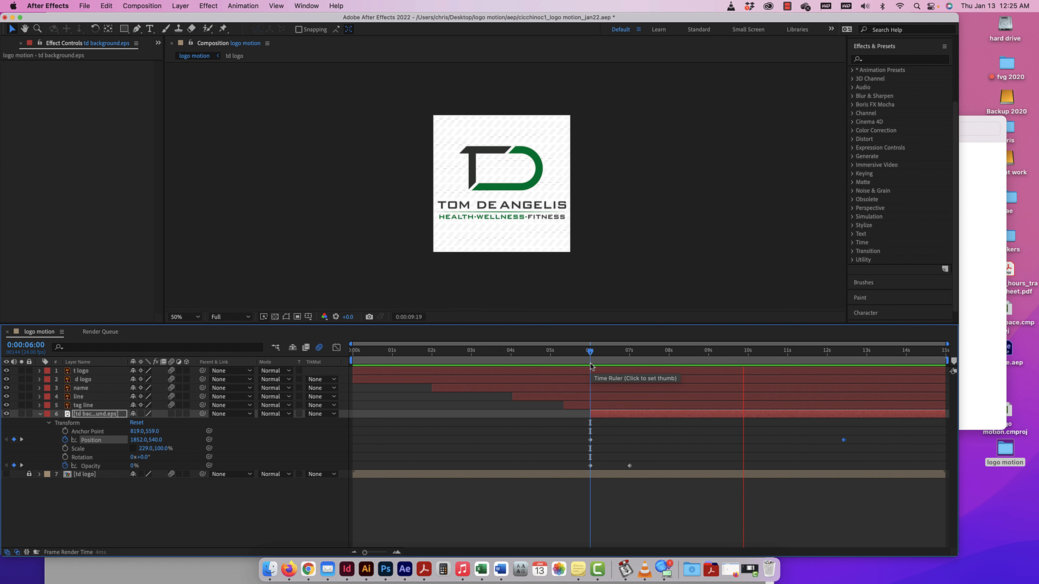
key("space")
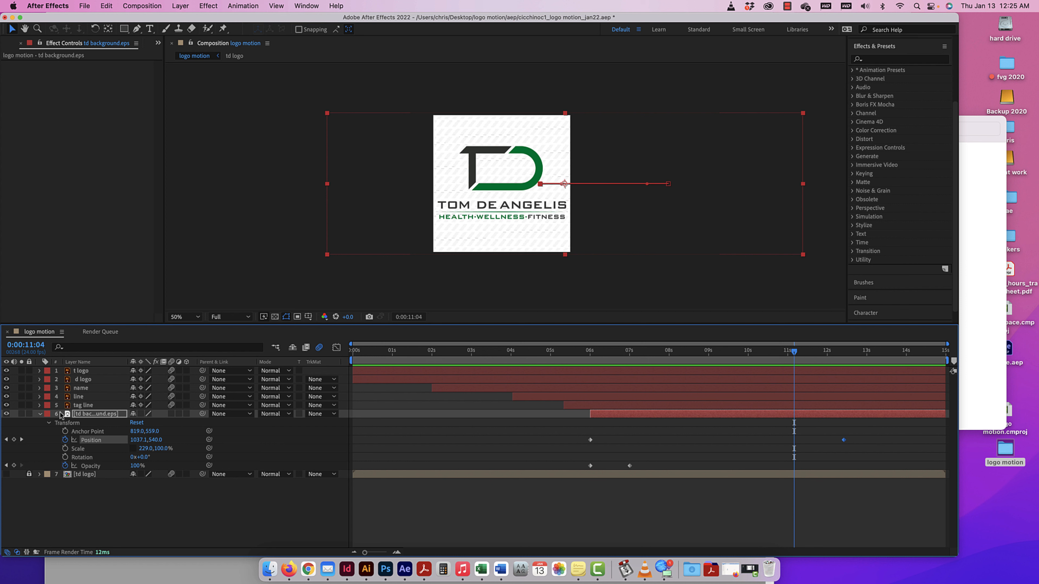
Collapse the td background layer's properties and enable motion blur on that layer.
left_click(39, 414)
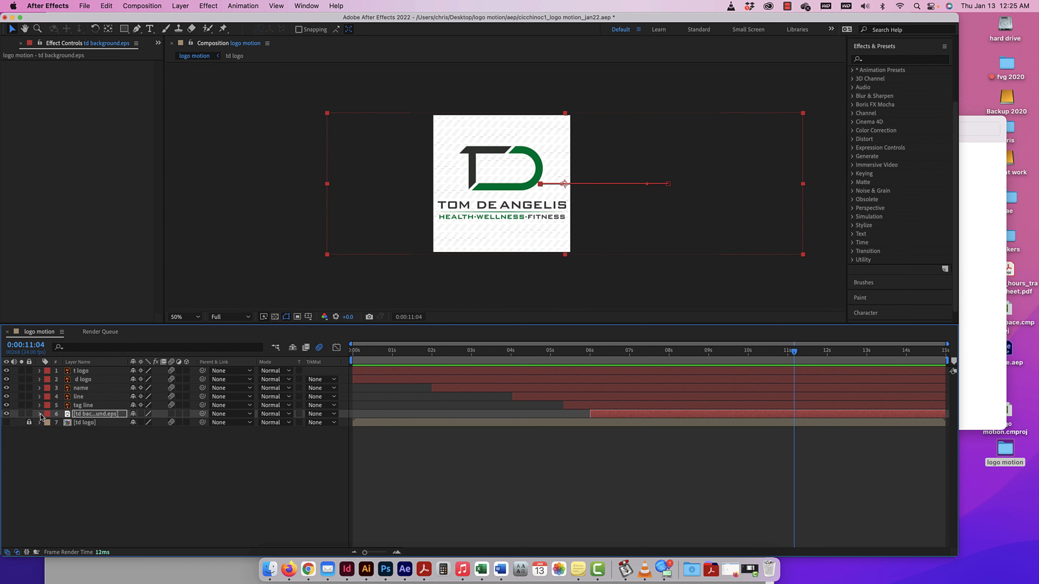
left_click(171, 413)
Expand the tag line layer's transform properties and delete both of its Position keyframes.
left_click(39, 405)
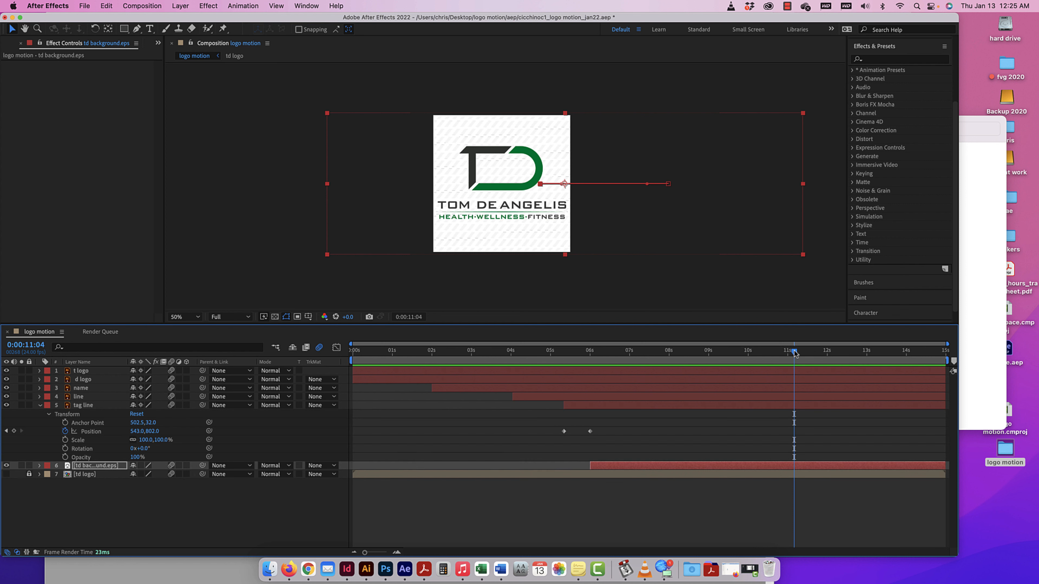
left_click_drag(795, 353, 588, 344)
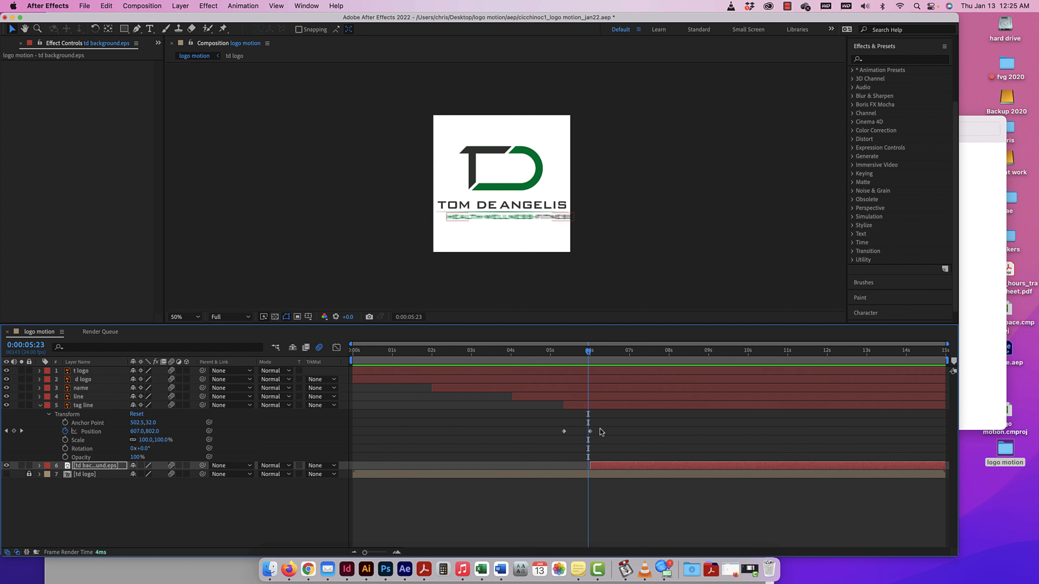
left_click_drag(602, 432, 556, 435)
key("Delete")
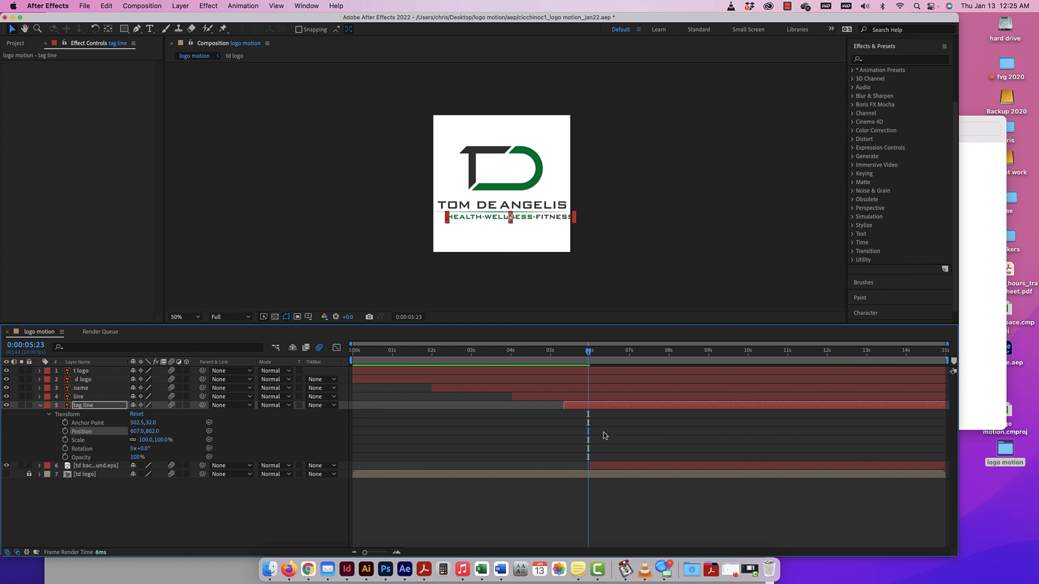
Reset the tag line layer's transform, place it under the line at 540, 804, and preview from 0:00:04:10.
left_click_drag(589, 353, 526, 353)
left_click_drag(524, 354, 589, 357)
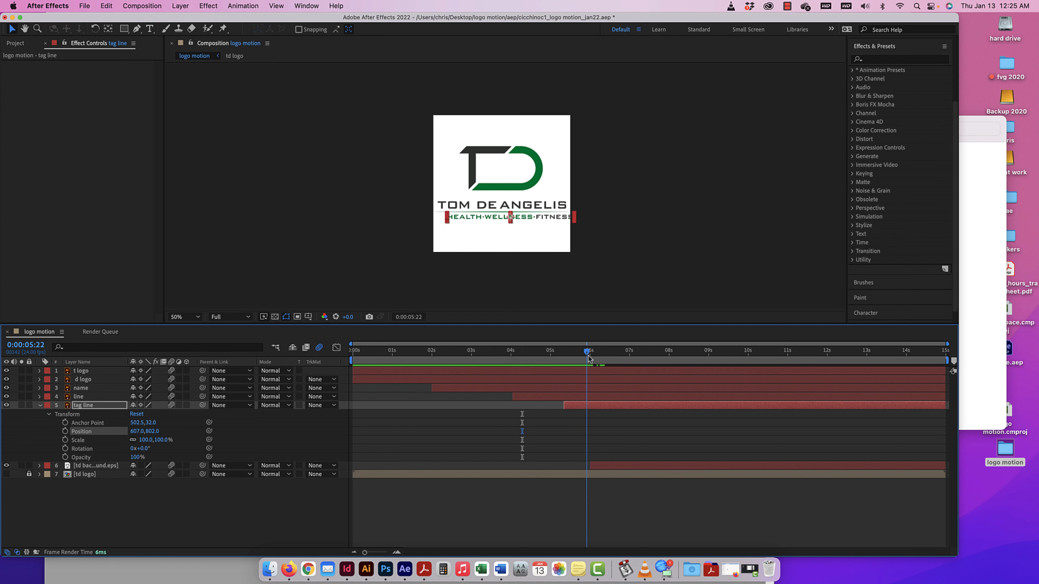
left_click(136, 414)
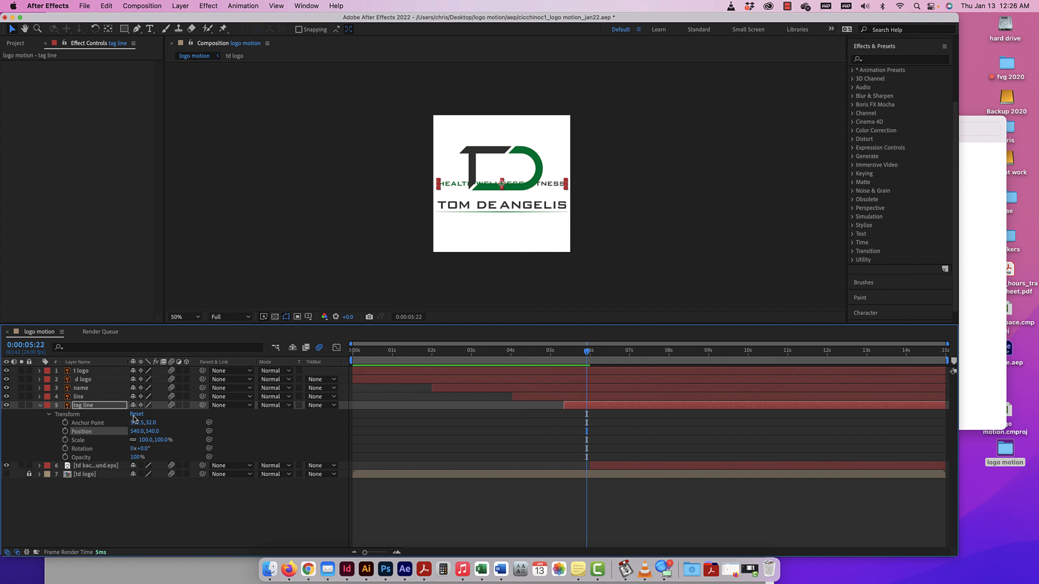
left_click_drag(553, 188, 554, 217)
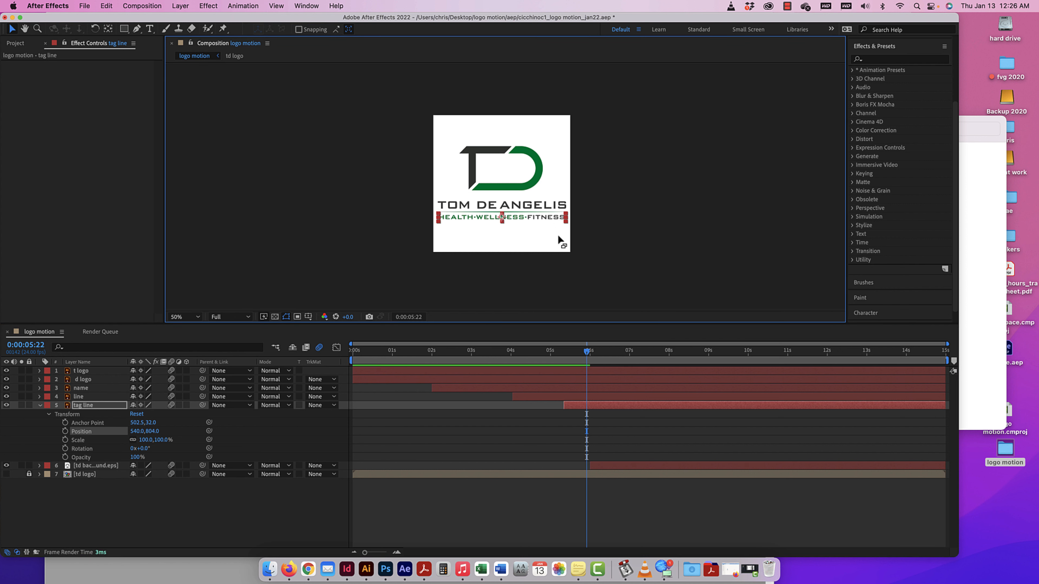
left_click_drag(588, 353, 528, 353)
key("space")
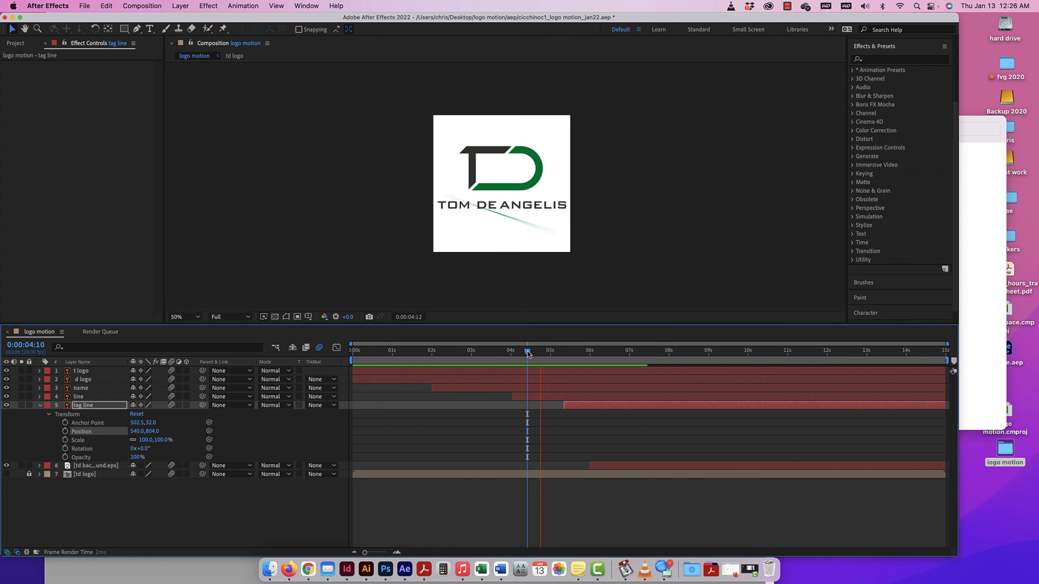
key("space")
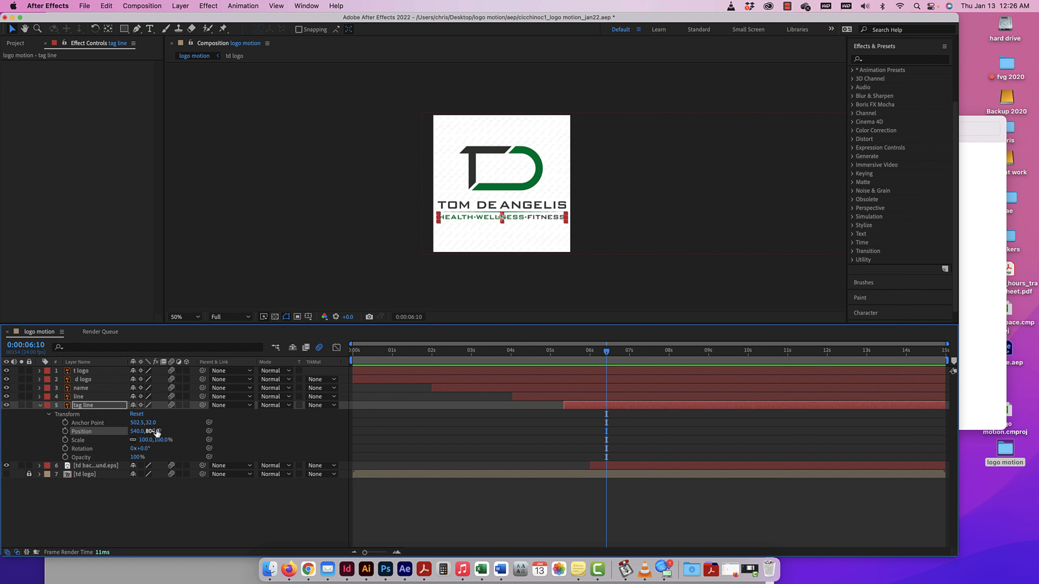
Convert the tag line layer to a 3D layer.
left_click(186, 405)
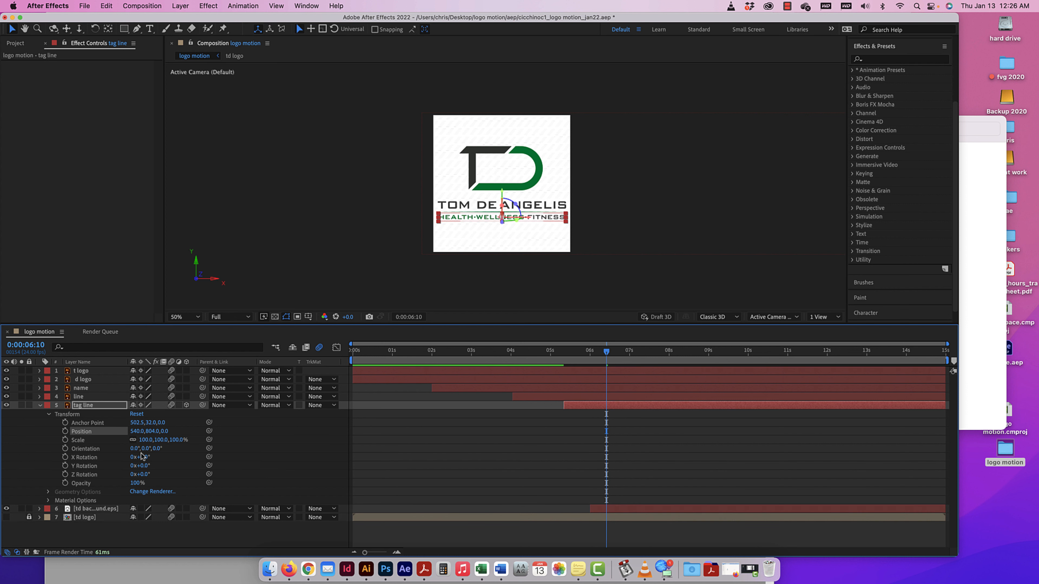
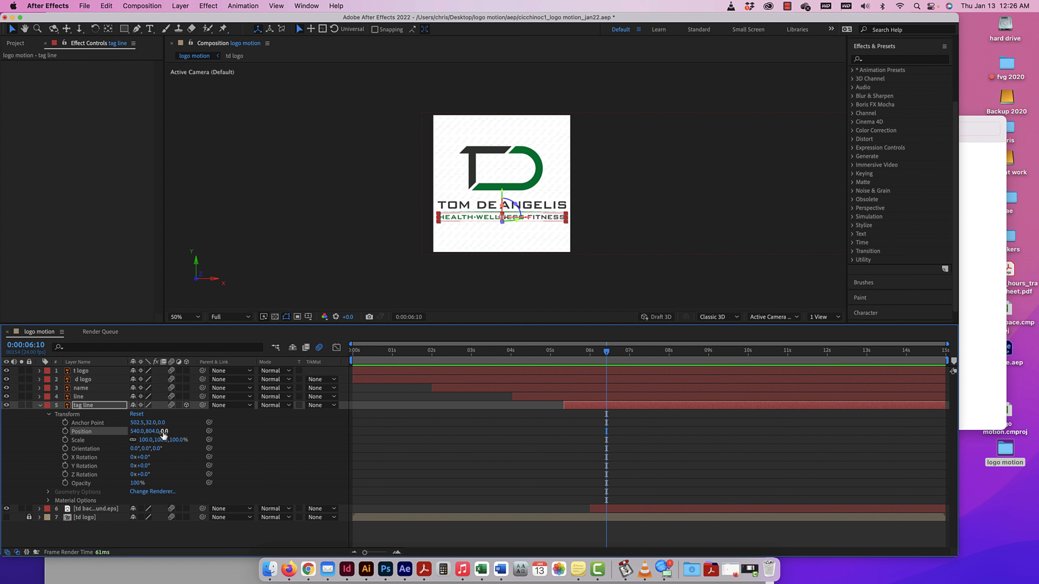
Try changing the tag line layer's Z position and scaling it to 72%, resetting its transform after each test.
left_click_drag(163, 433, 144, 433)
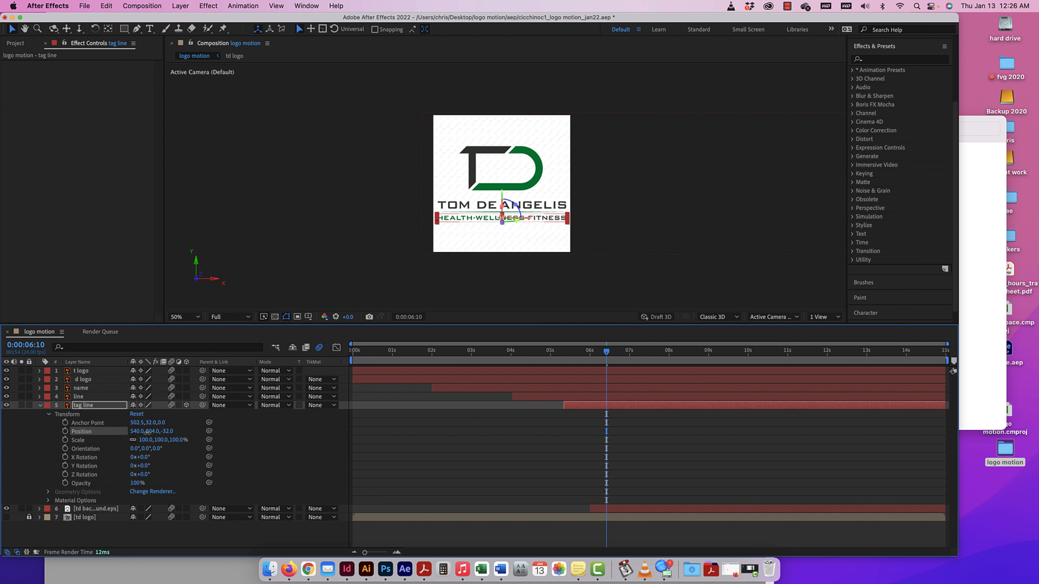
left_click(136, 414)
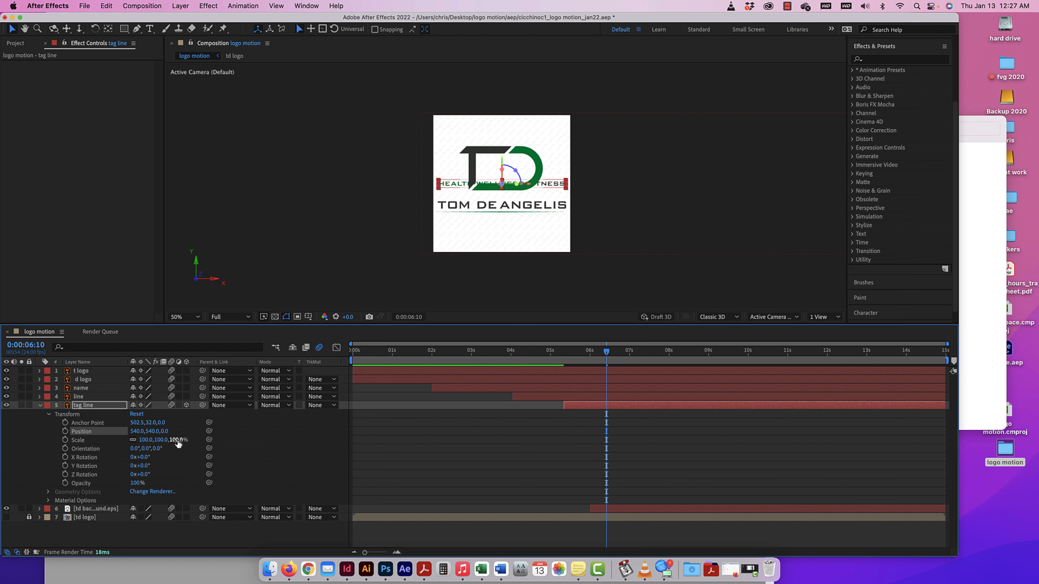
mouse_move(177, 440)
left_mouse_down()
mouse_move(186, 441)
mouse_move(140, 440)
mouse_move(164, 442)
left_mouse_up()
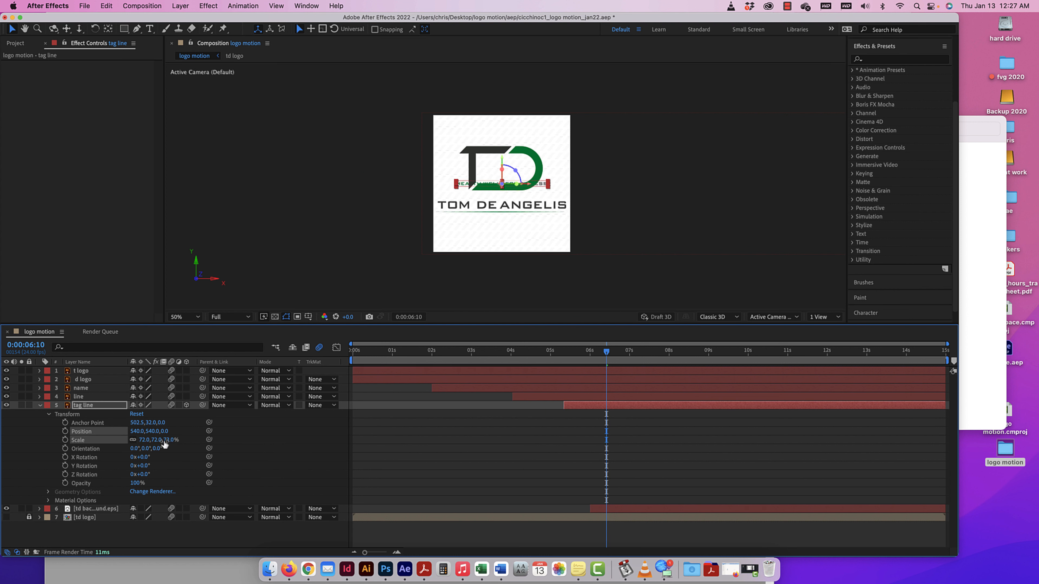
left_click(139, 414)
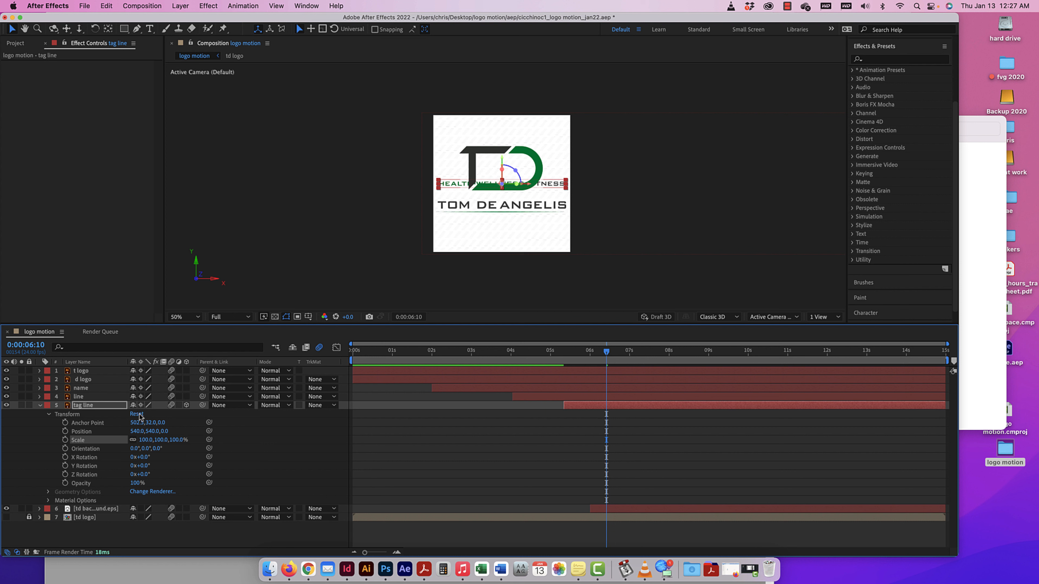
Try out the tag line layer's orientation and its X, Y and Z rotation, resetting its transform after each test.
left_click_drag(134, 449, 105, 449)
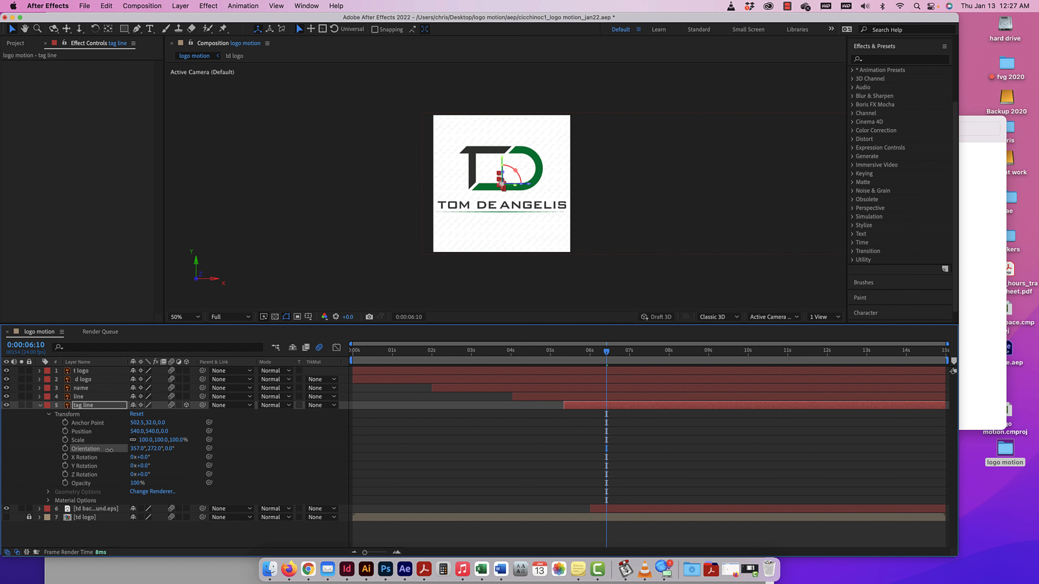
mouse_move(109, 450)
left_mouse_down()
mouse_move(211, 452)
mouse_move(124, 455)
mouse_move(173, 455)
left_mouse_up()
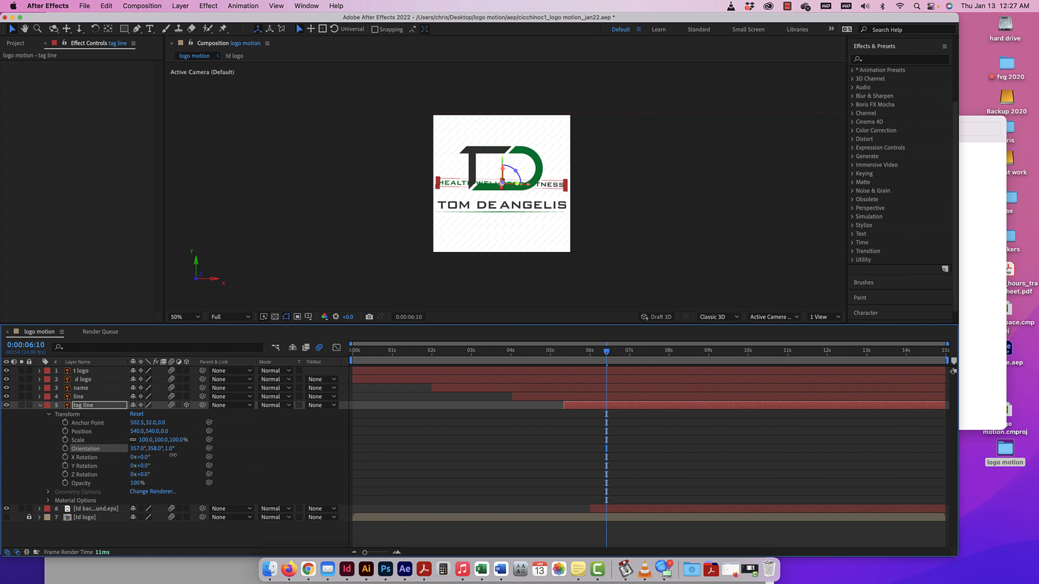
left_click(137, 415)
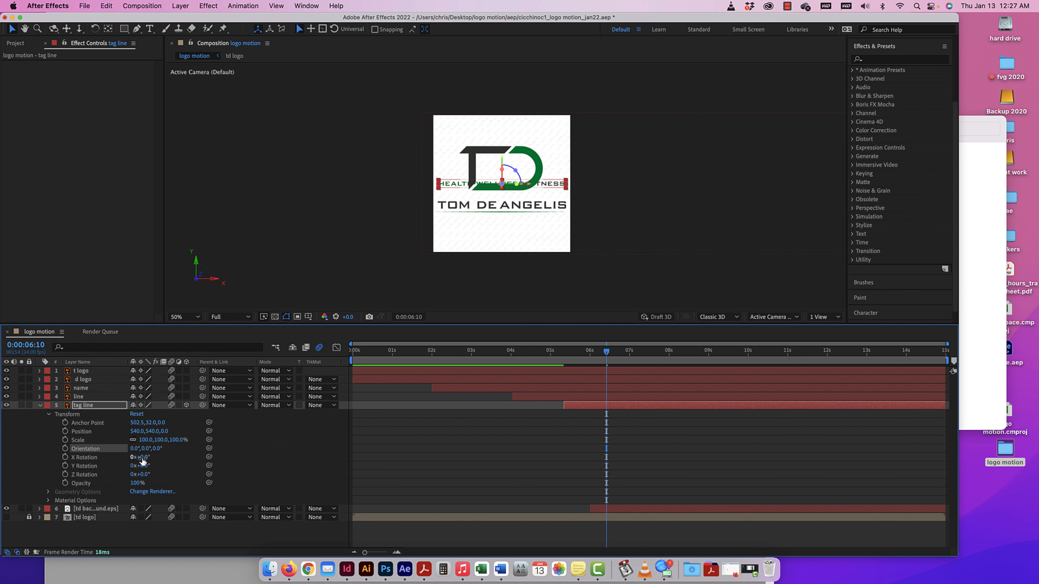
left_click_drag(142, 457, 145, 475)
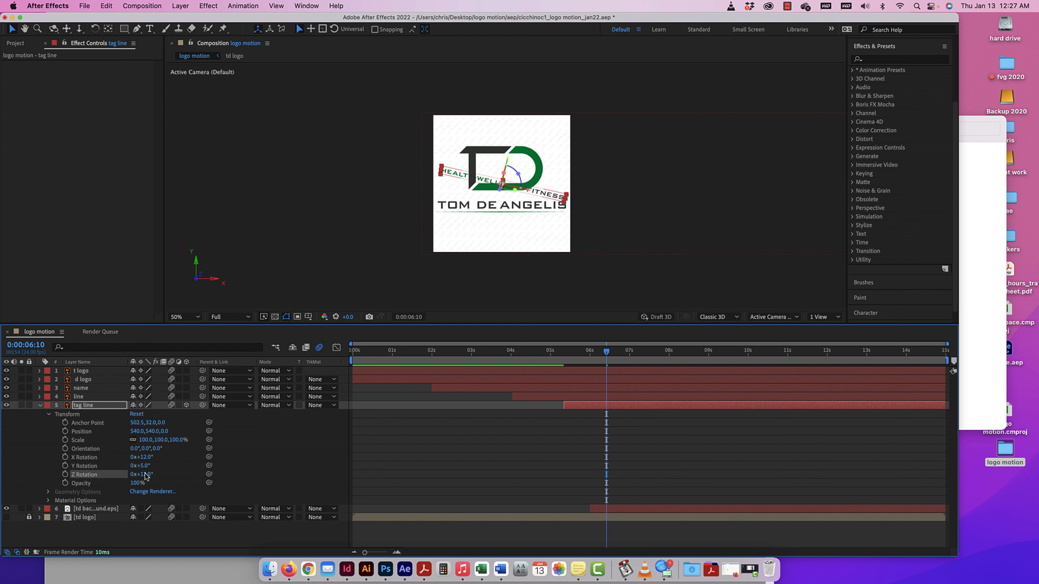
left_click(137, 414)
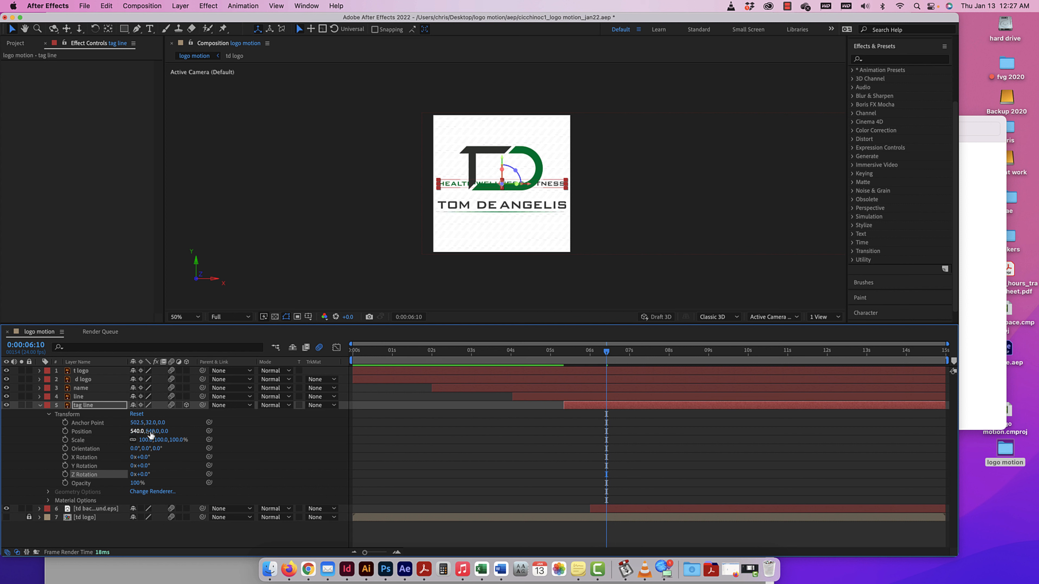
Place the tag line layer back under the line at 540, 803 and tilt its X orientation to 73°.
left_click_drag(151, 434, 279, 436)
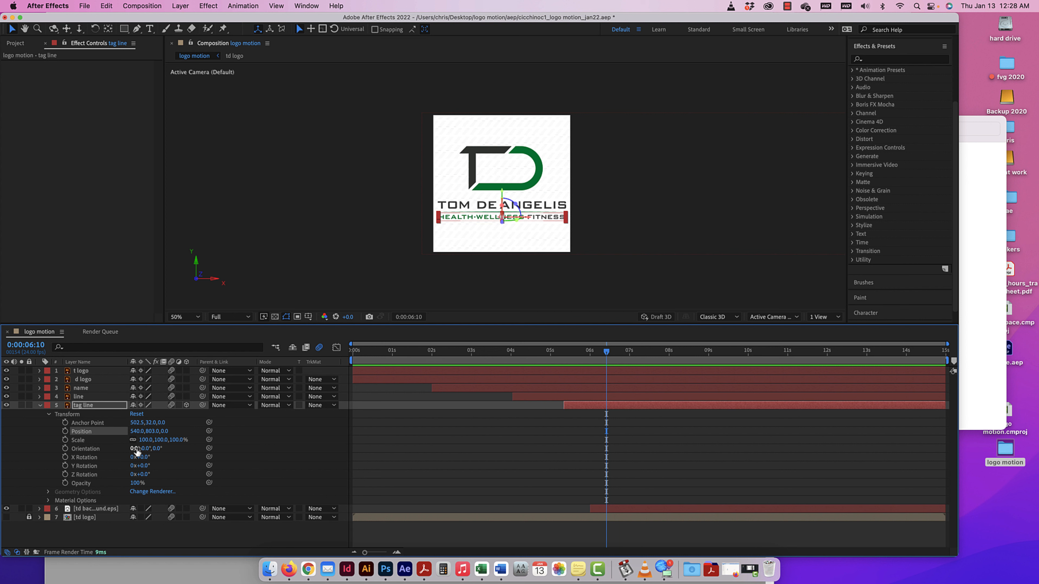
left_click_drag(134, 451, 171, 451)
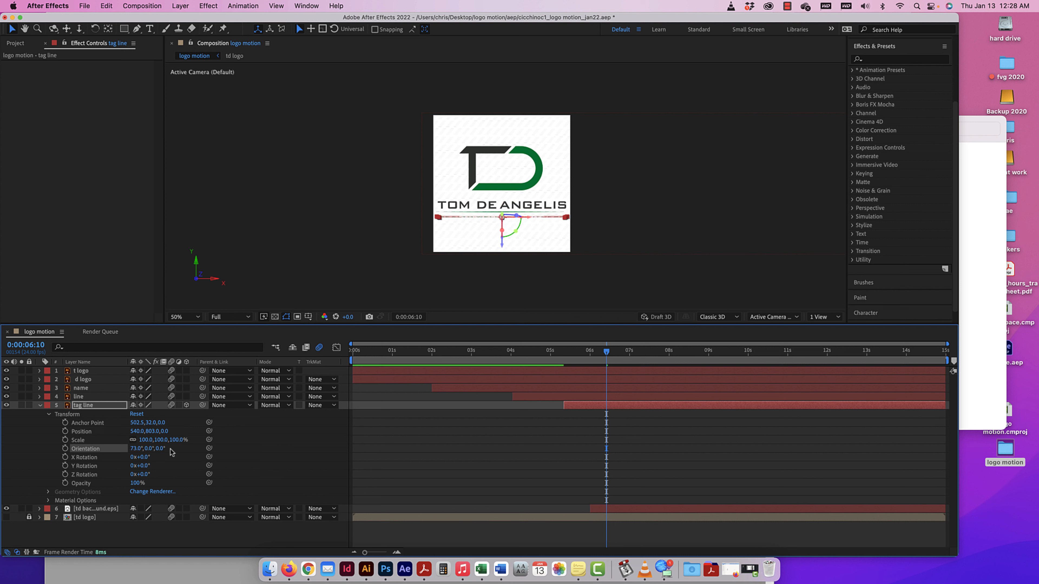
At 0:00:05:08, set the tag line's X orientation to 80° and add the first Orientation keyframe.
left_click_drag(607, 353, 566, 352)
key("space")
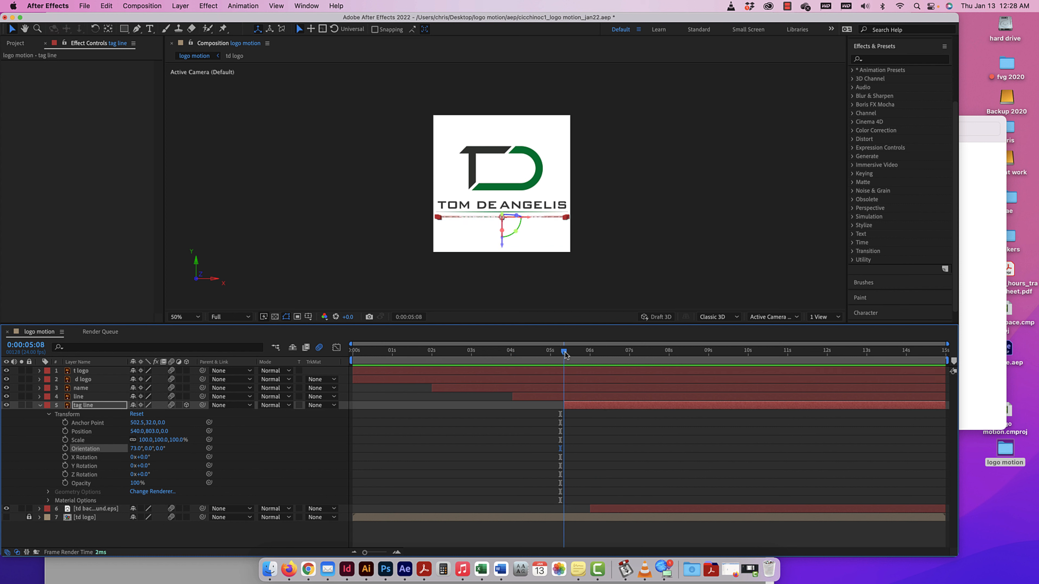
key("super+equal")
key("super+equal")
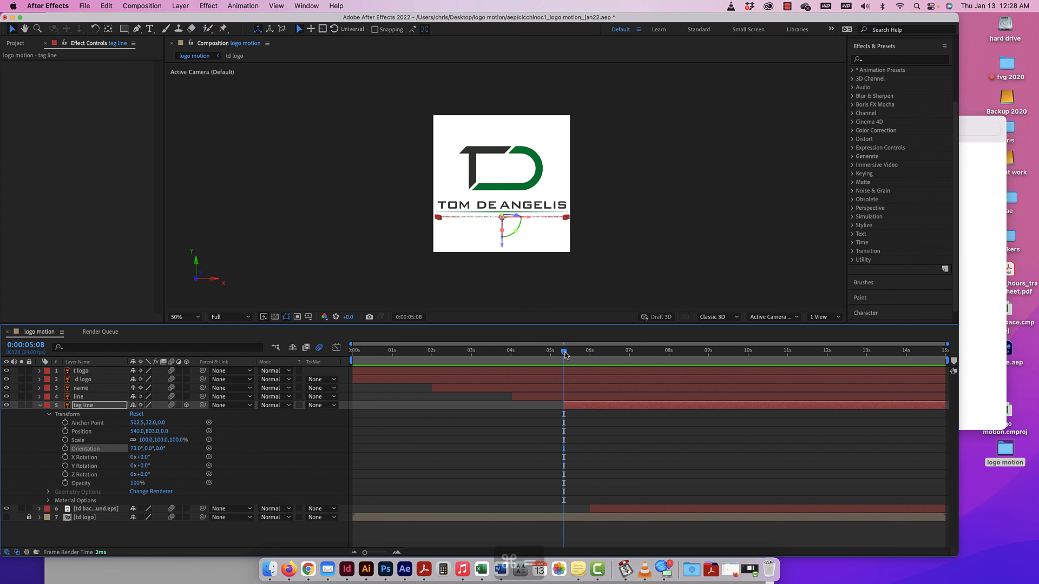
scroll(479, 275, "down", 3)
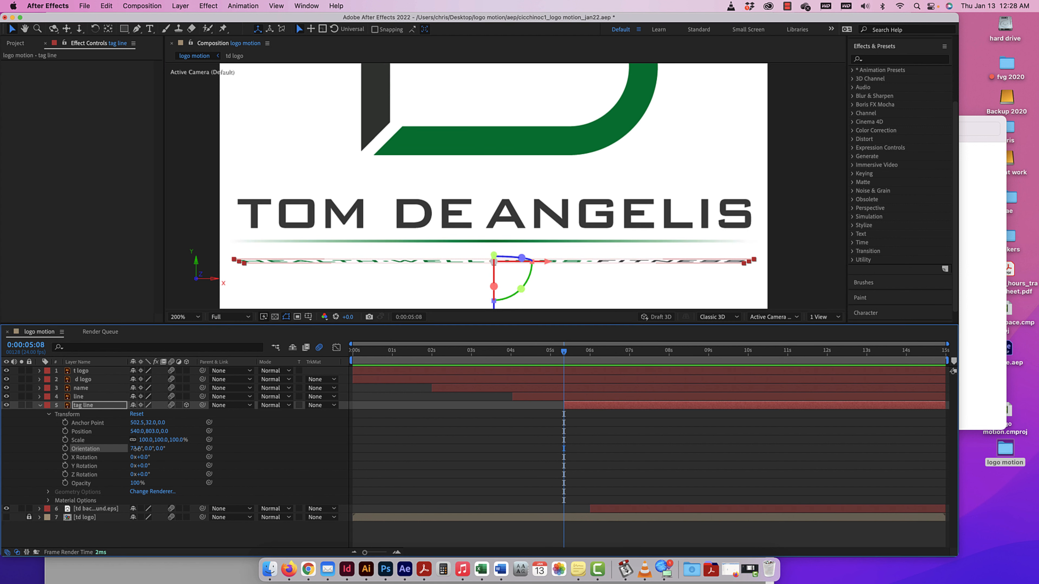
left_click_drag(138, 450, 140, 448)
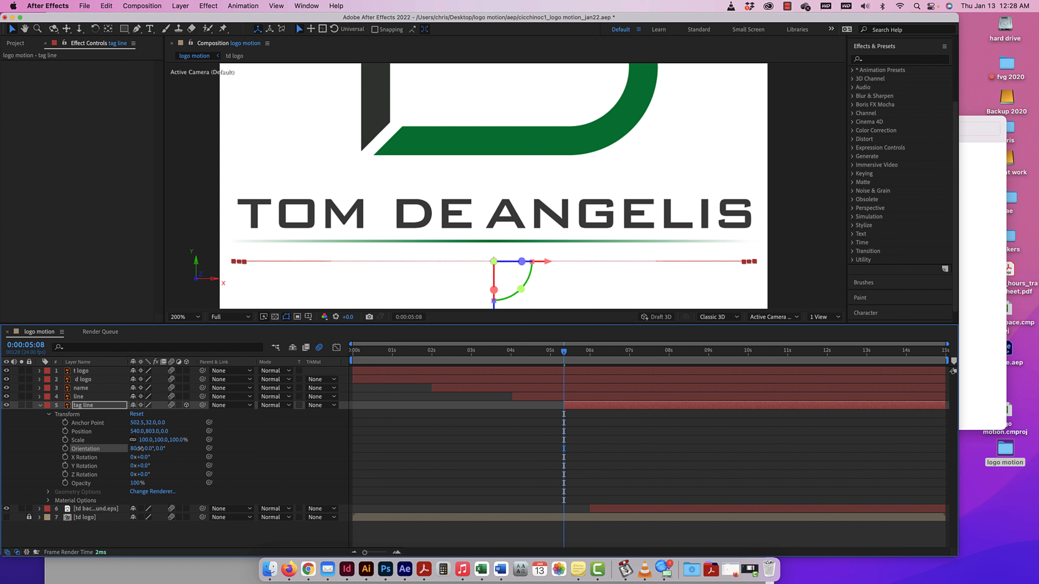
left_click(65, 449)
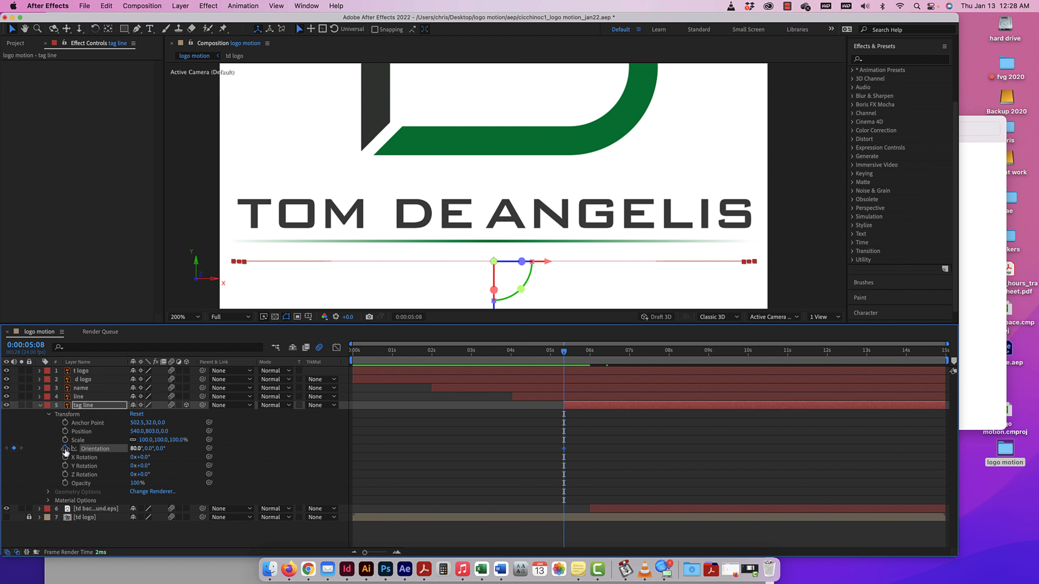
At 0:00:06:12, set the tag line's X orientation to 0° for the second keyframe.
left_click_drag(563, 354, 611, 354)
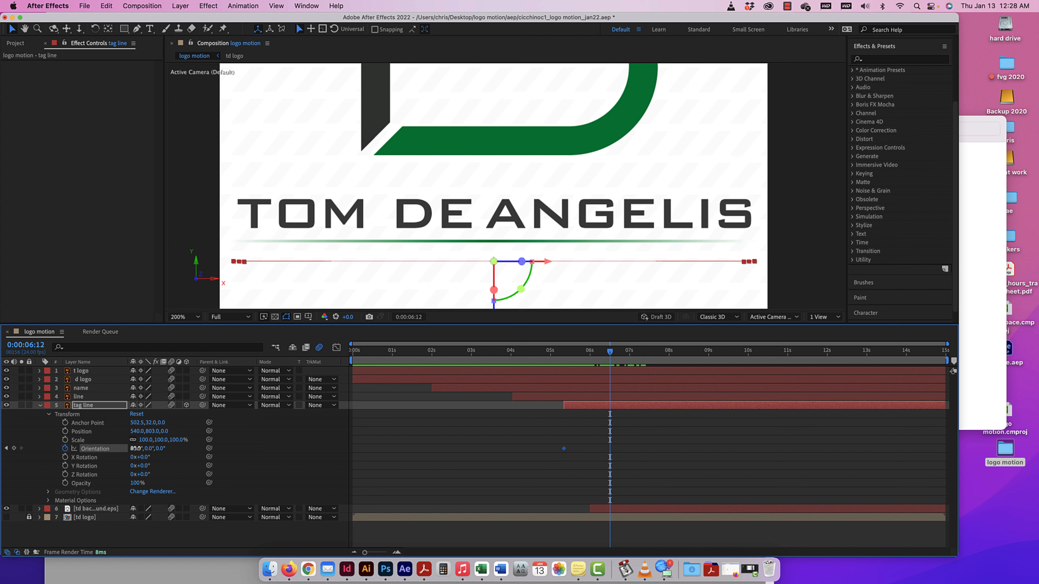
type("0")
key("Return")
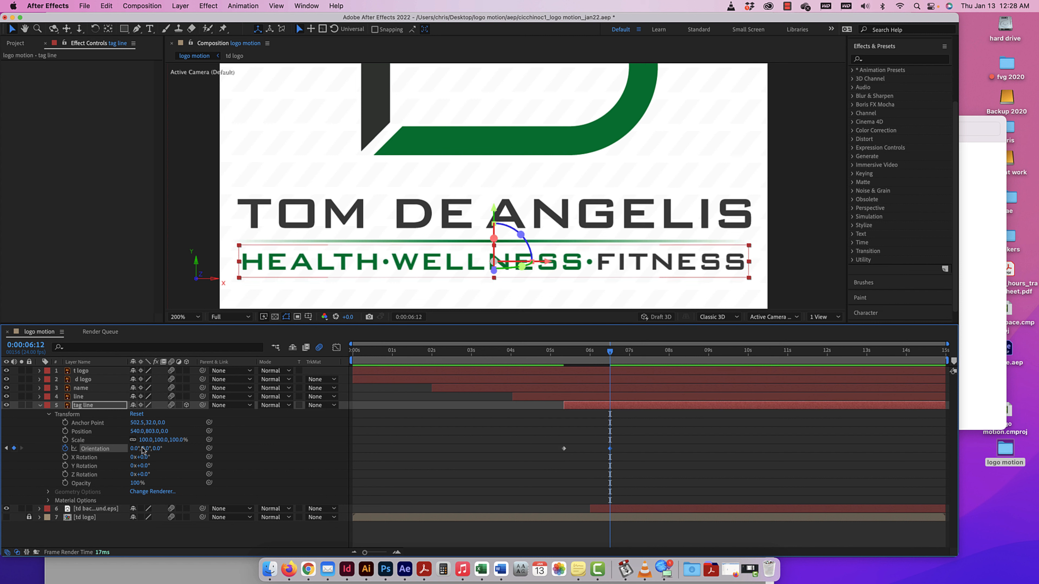
Preview the tag line's flip-in animation from 0:00:04:05.
left_click_drag(611, 352, 521, 360)
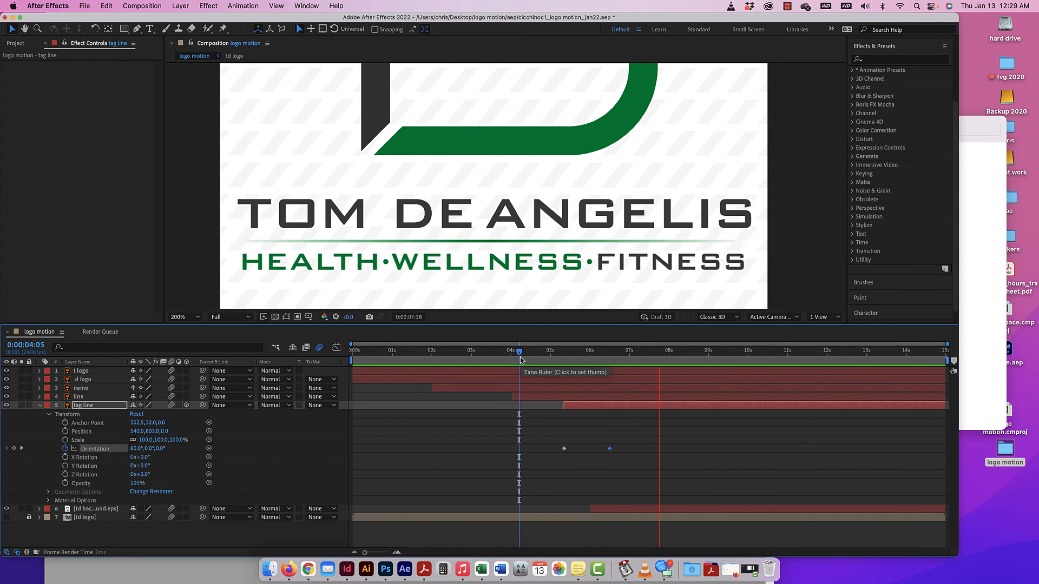
key("space")
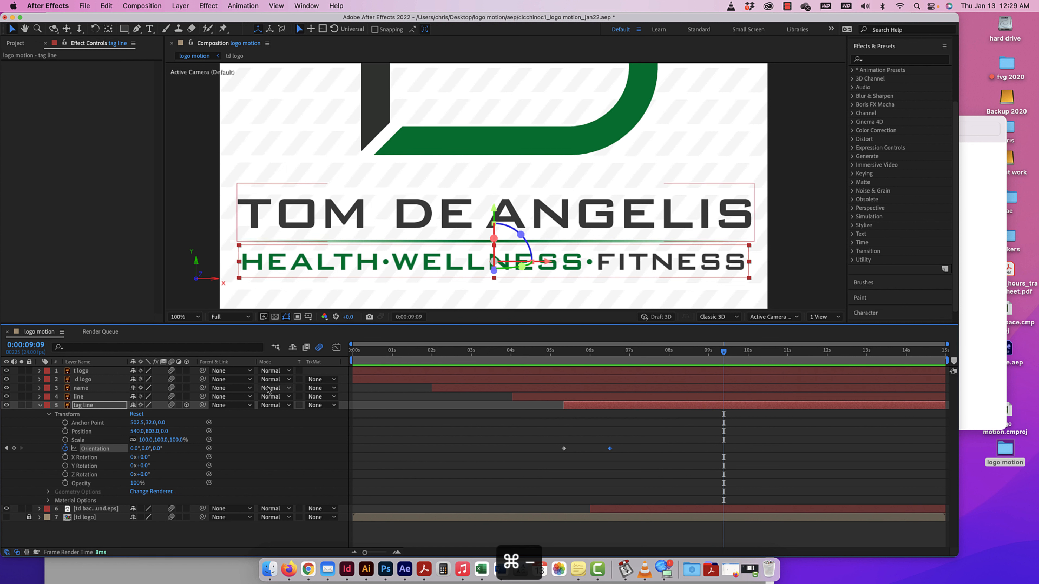
key("super+minus")
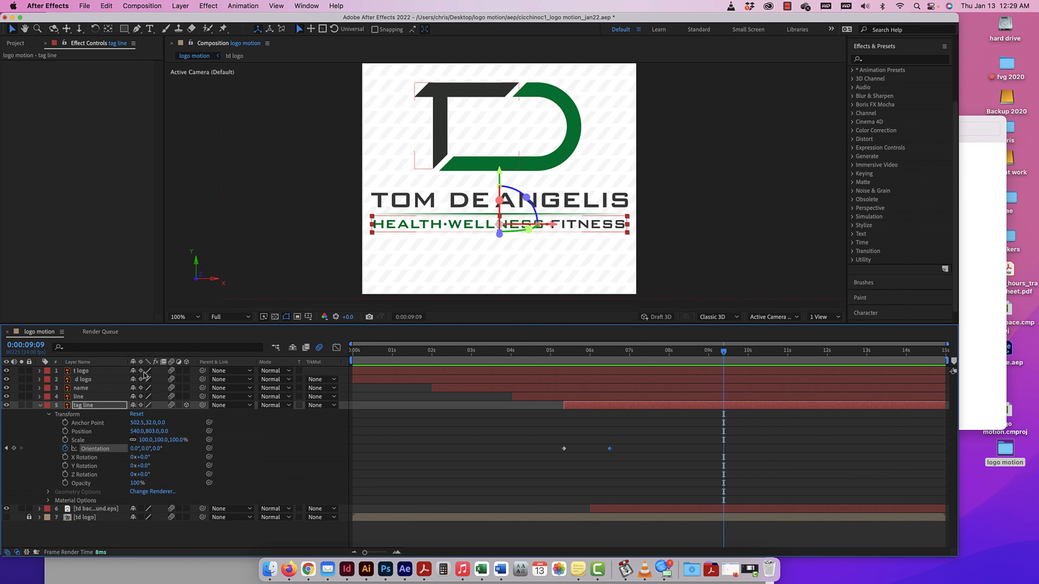
Expand the t logo layer's transform properties, try converting the layer to 3D, and undo the conversion.
left_click(39, 371)
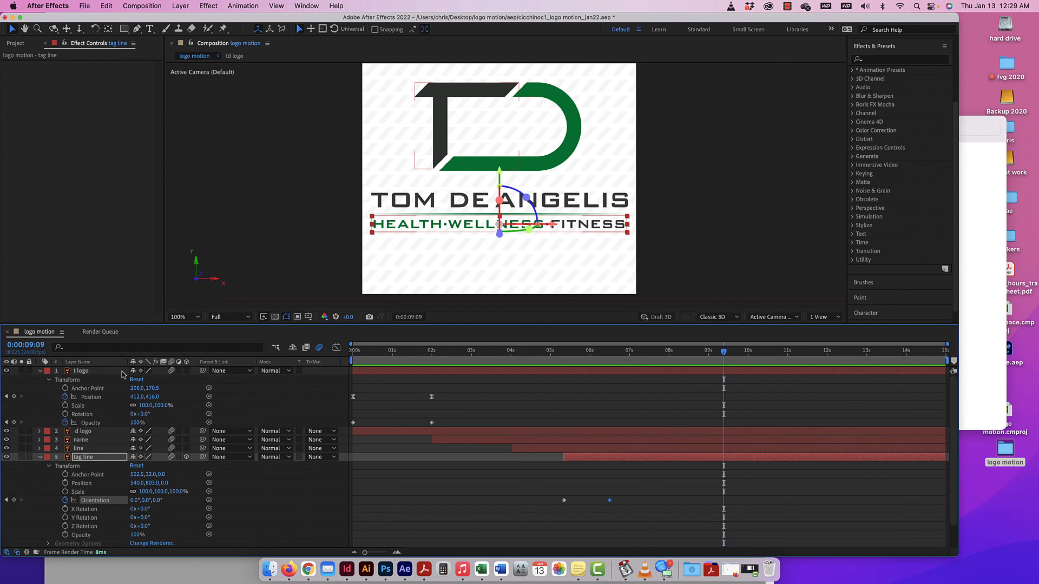
left_click(186, 371)
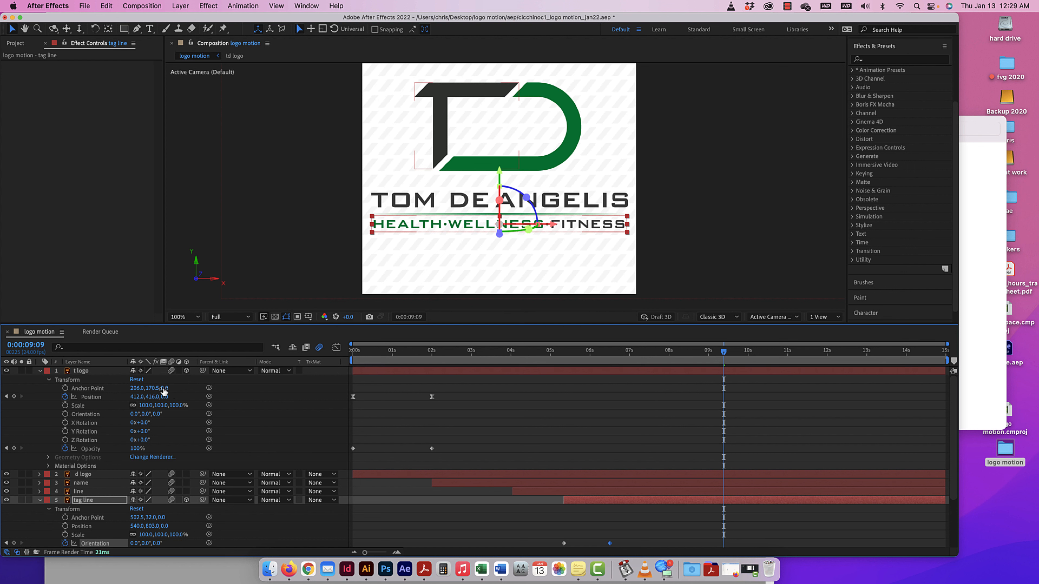
key("super+z")
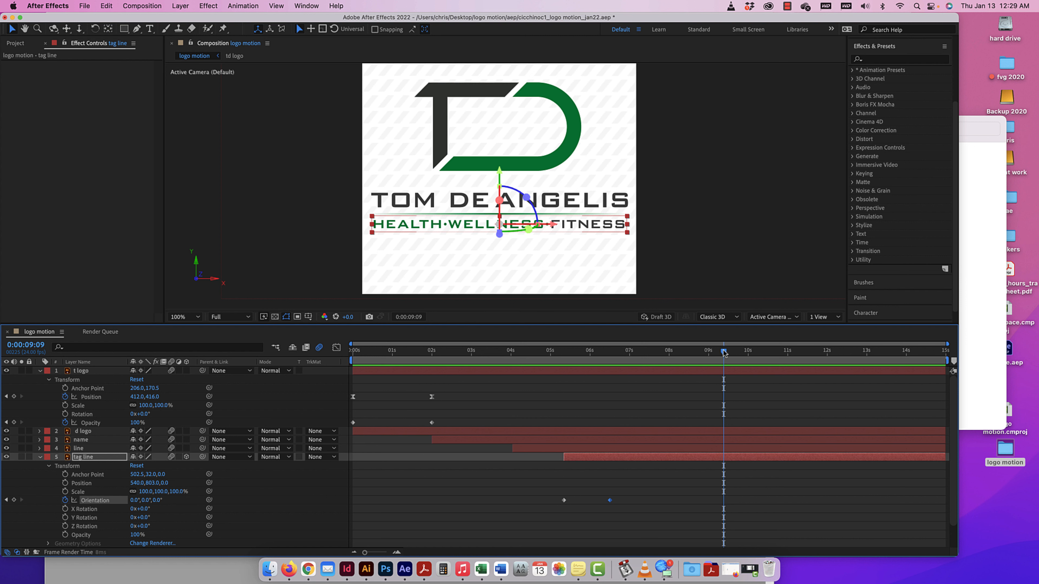
Examine the tag line's rotation between its Orientation keyframes in Custom View 1, and restore the Active Camera view.
left_click_drag(724, 353, 564, 356)
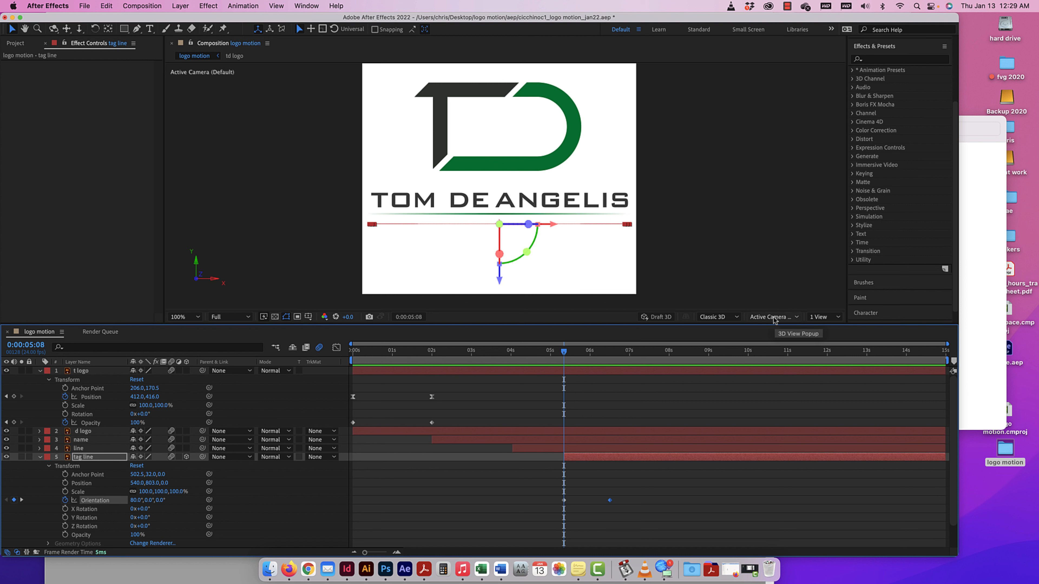
left_click_drag(565, 352, 584, 352)
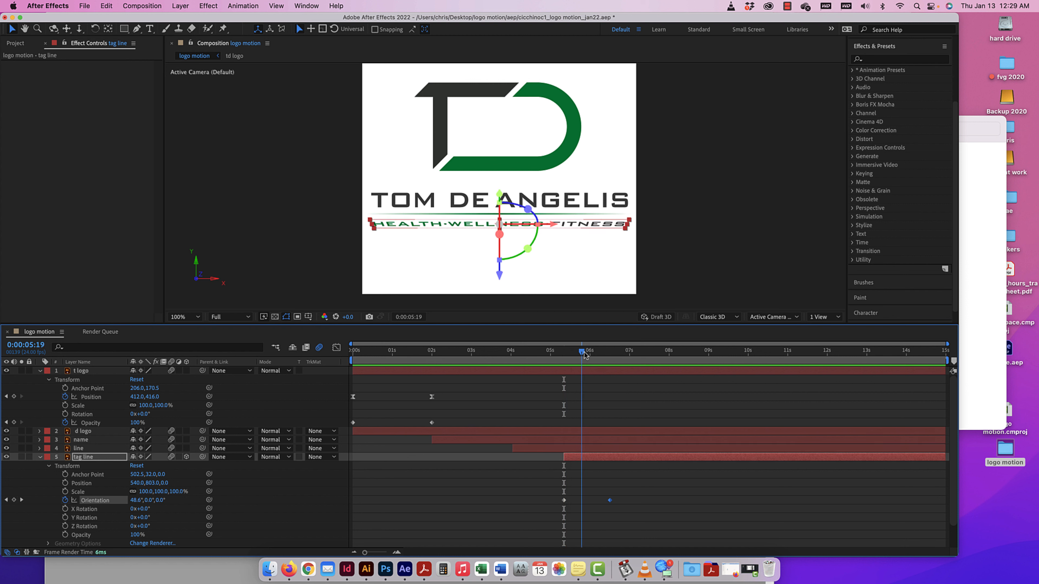
left_click(772, 318)
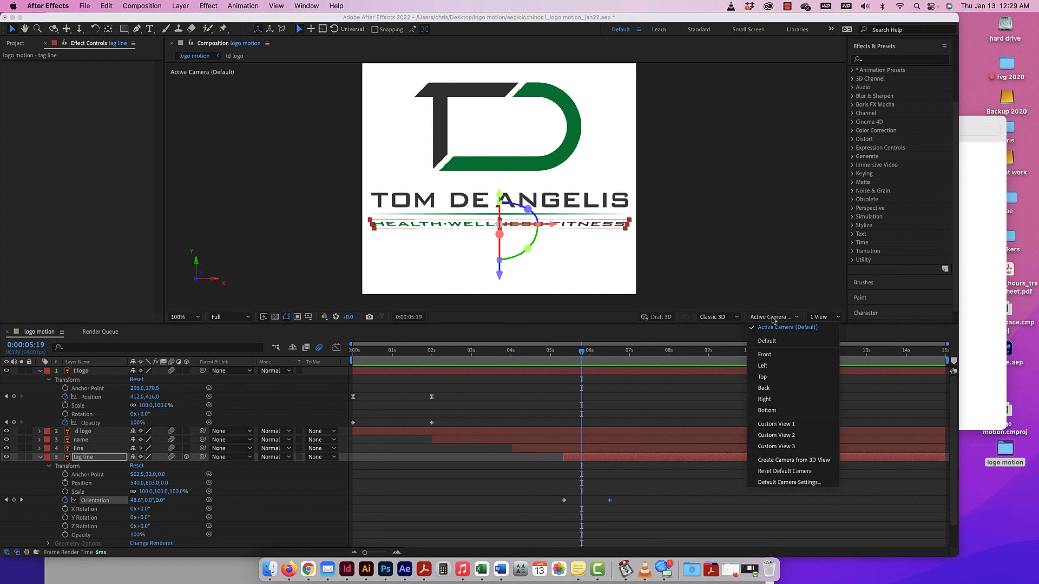
left_click(768, 425)
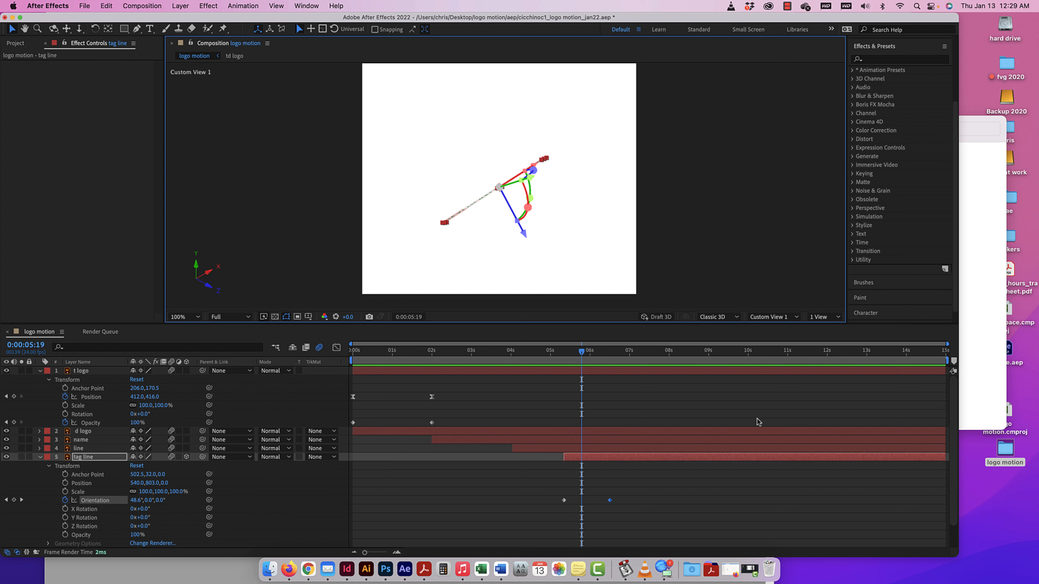
left_click_drag(582, 353, 614, 357)
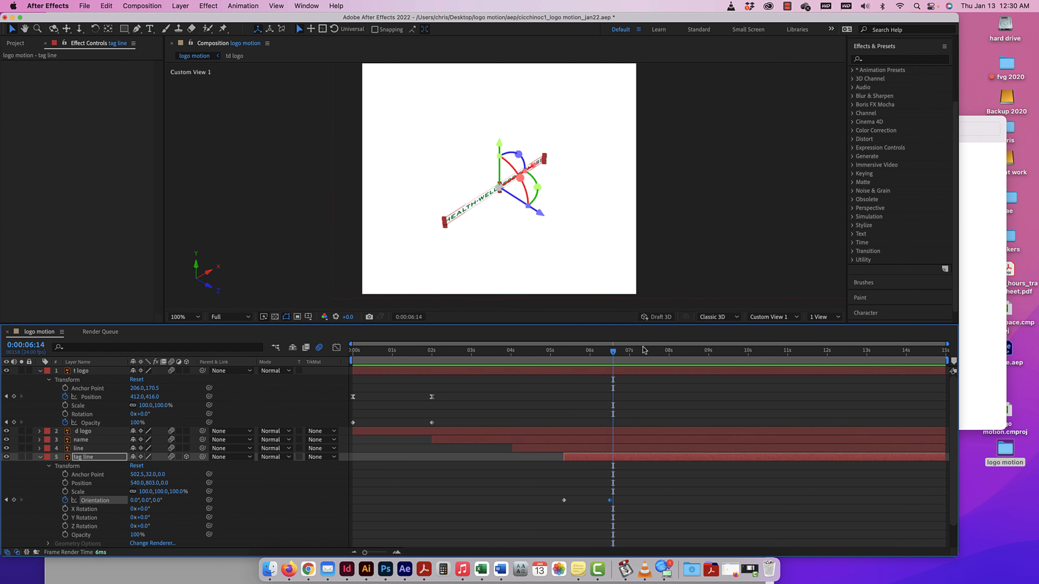
left_click(765, 317)
left_click(765, 329)
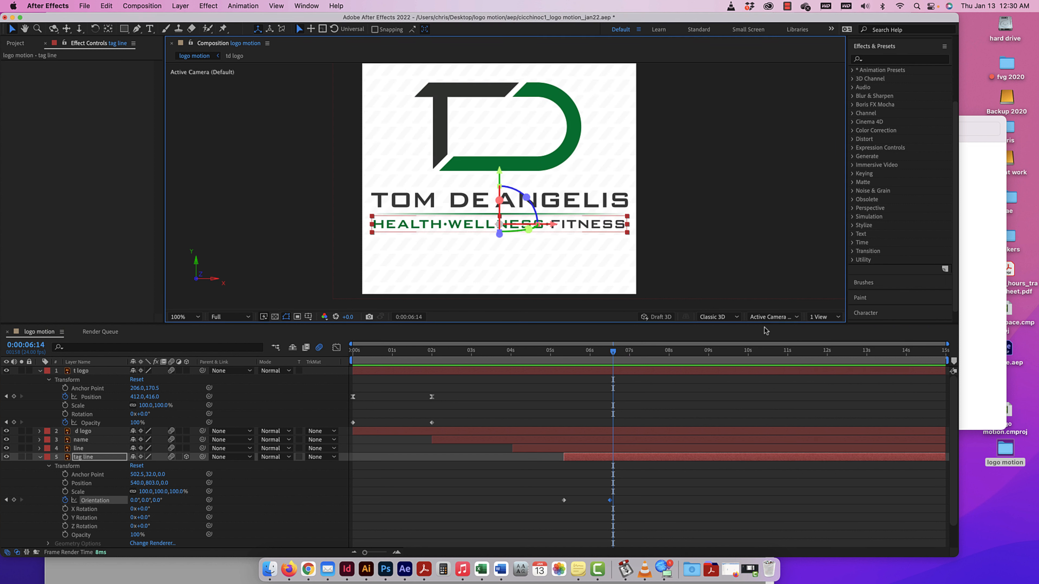
Select the t logo layer in the composition, save the project, and return to the first frame.
mouse_move(613, 352)
left_mouse_down()
mouse_move(569, 356)
mouse_move(612, 358)
left_mouse_up()
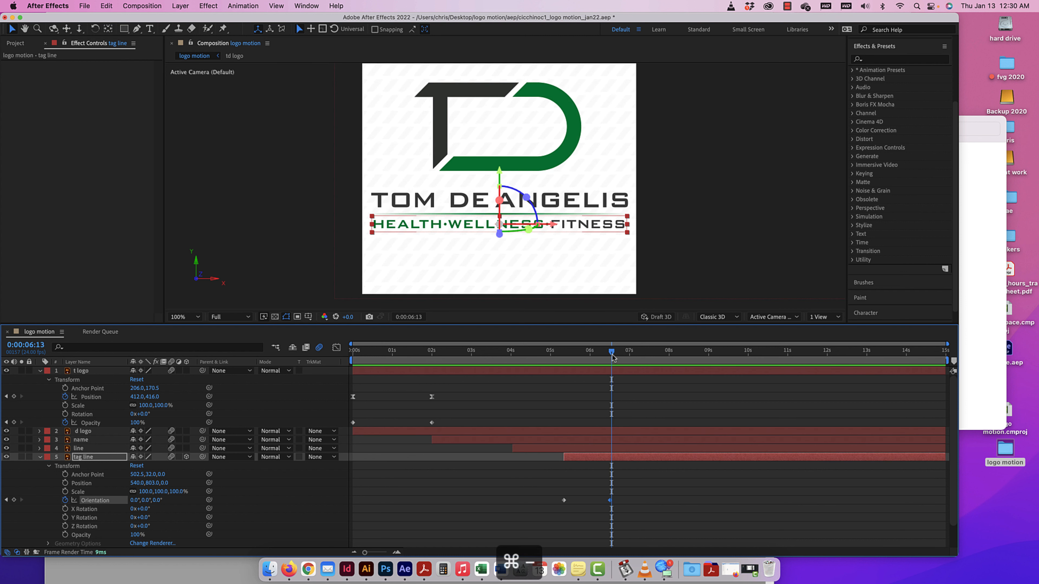
key("super+minus")
key("super+equal")
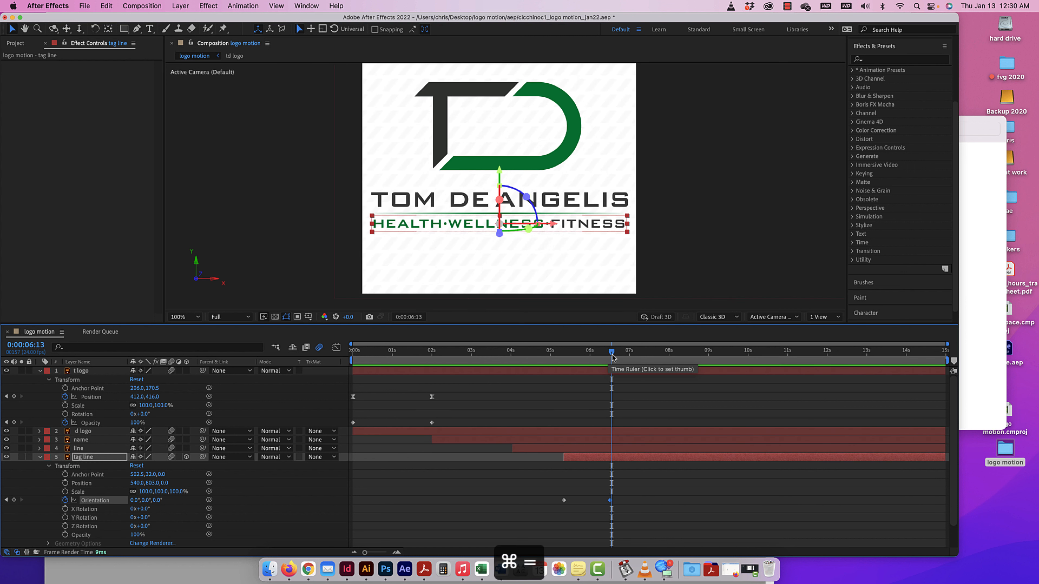
left_click_drag(459, 164, 475, 251)
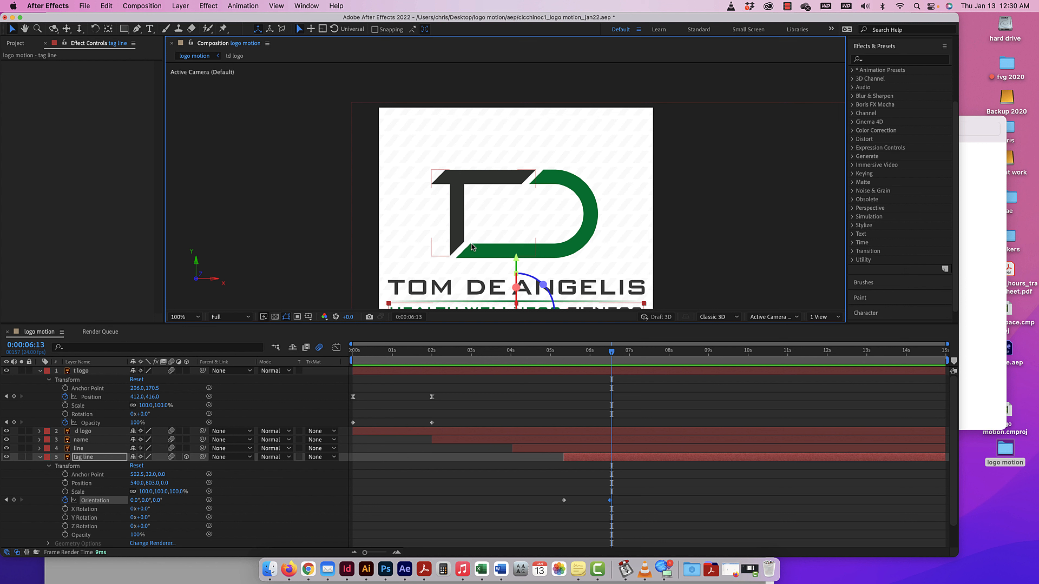
left_click_drag(471, 247, 465, 221)
left_click(453, 185)
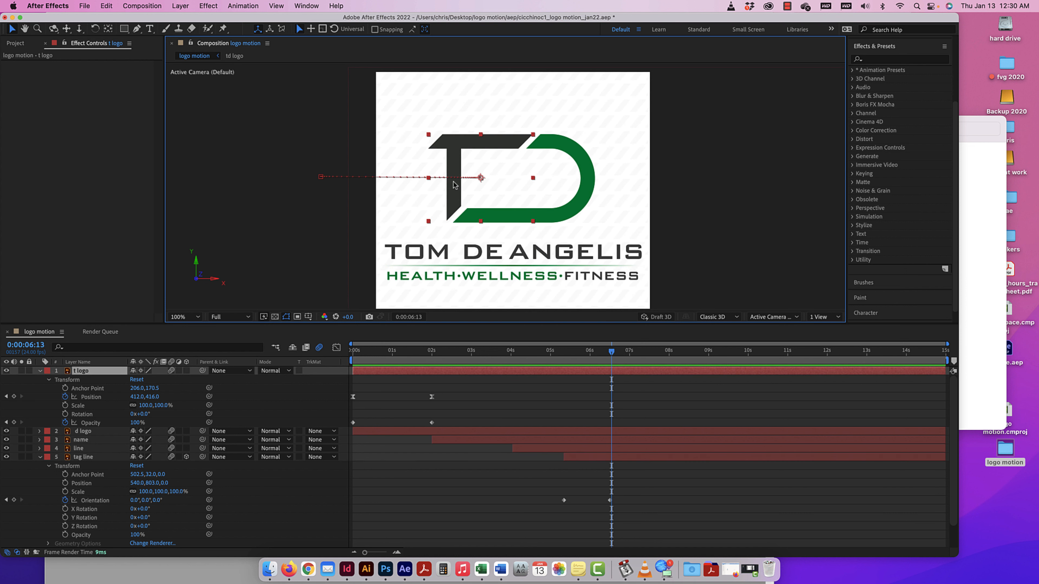
left_click_drag(611, 353, 447, 352)
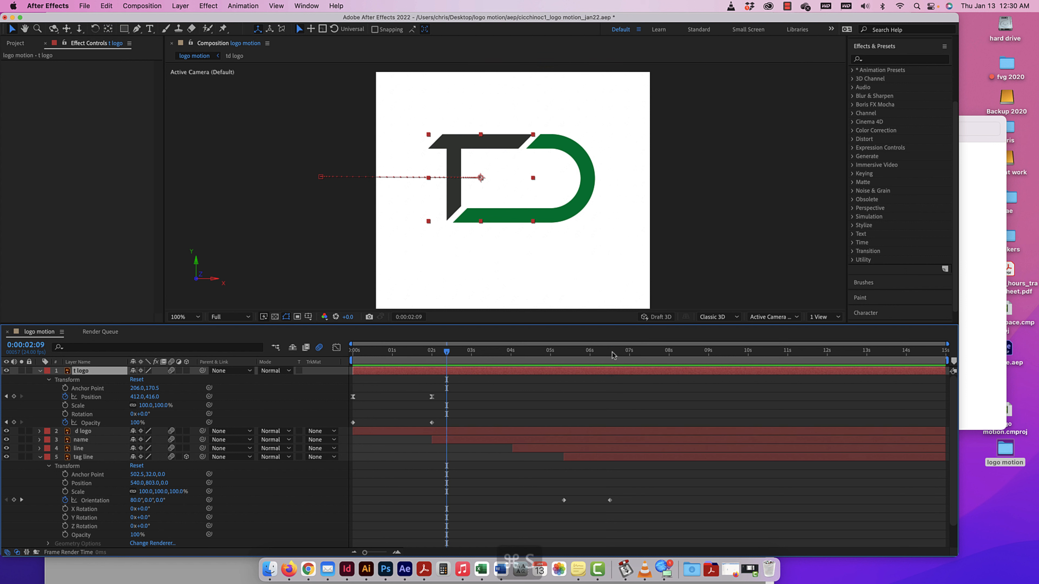
key("super+s")
key("Home")
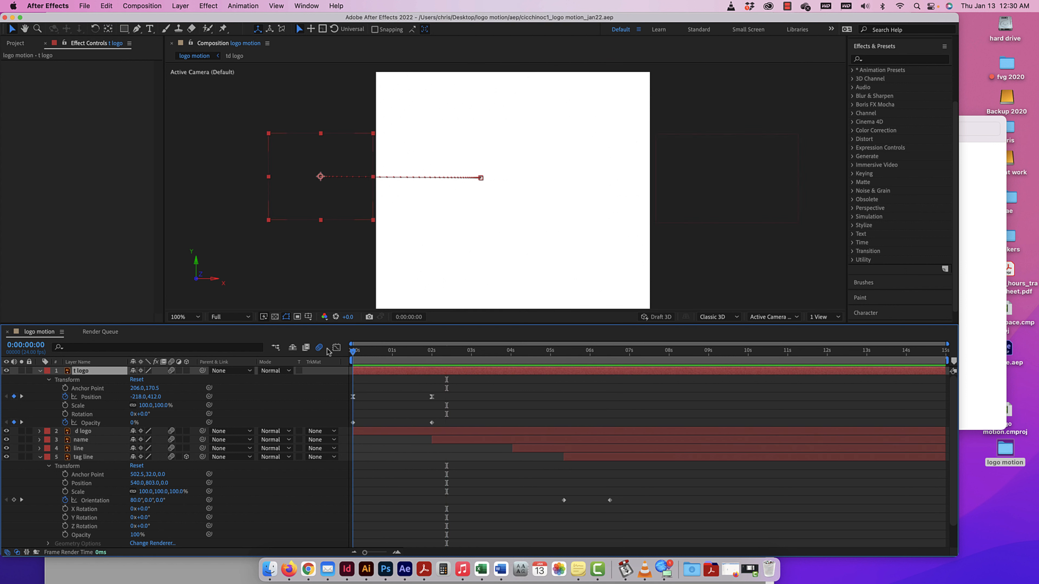
Preview the whole logo animation from the first frame and return to the start.
key("space")
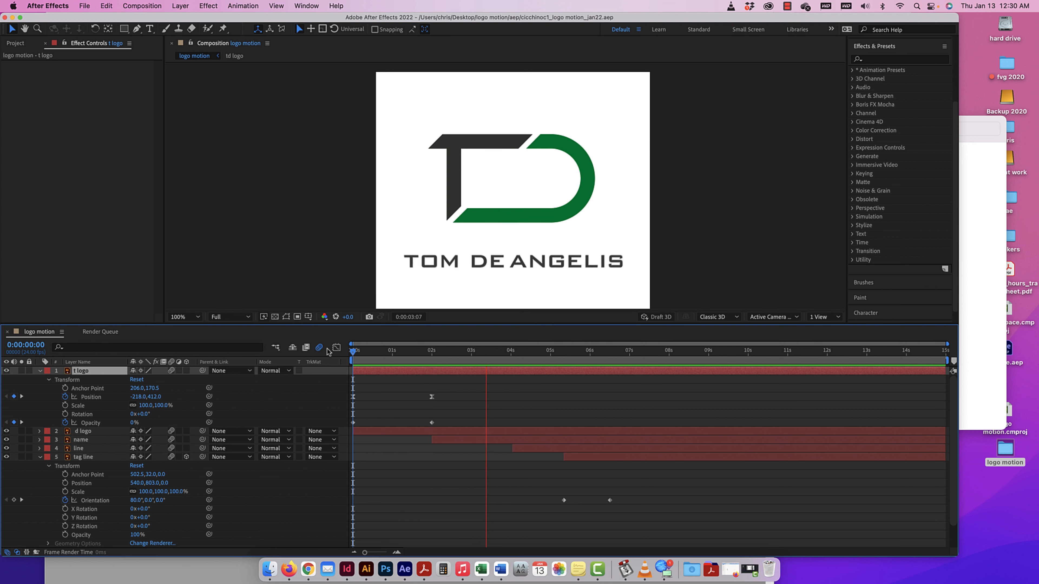
left_click_drag(550, 351, 434, 355)
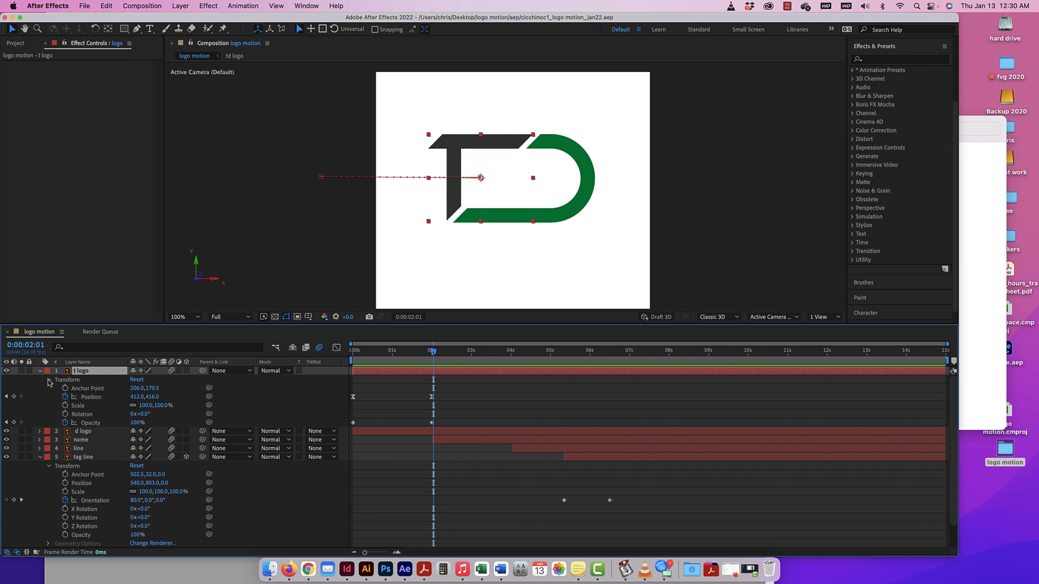
left_click_drag(435, 353, 351, 354)
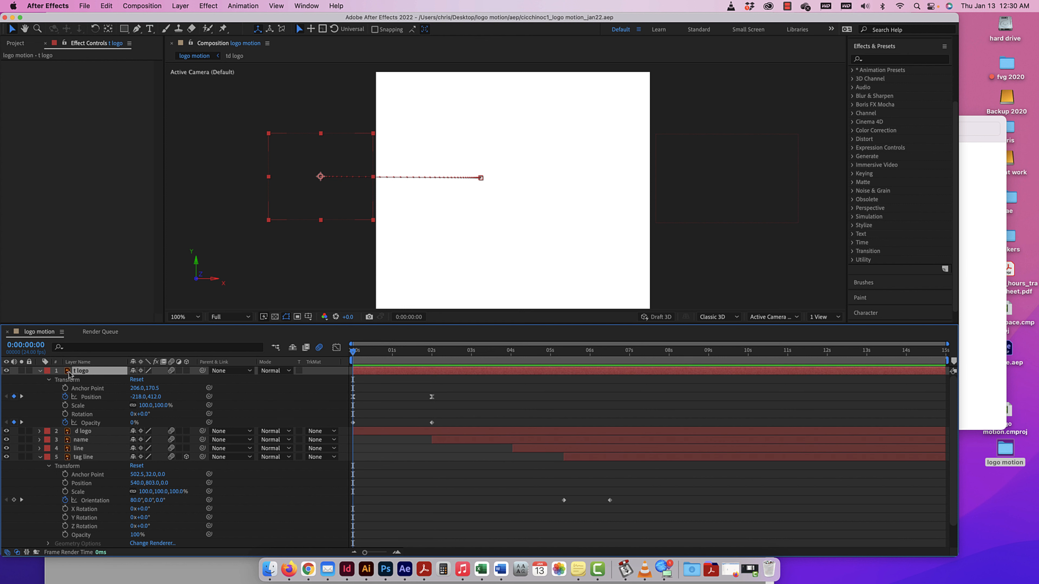
Collapse the t logo and tag line layers, and solo the t logo layer at the first frame.
left_click(40, 371)
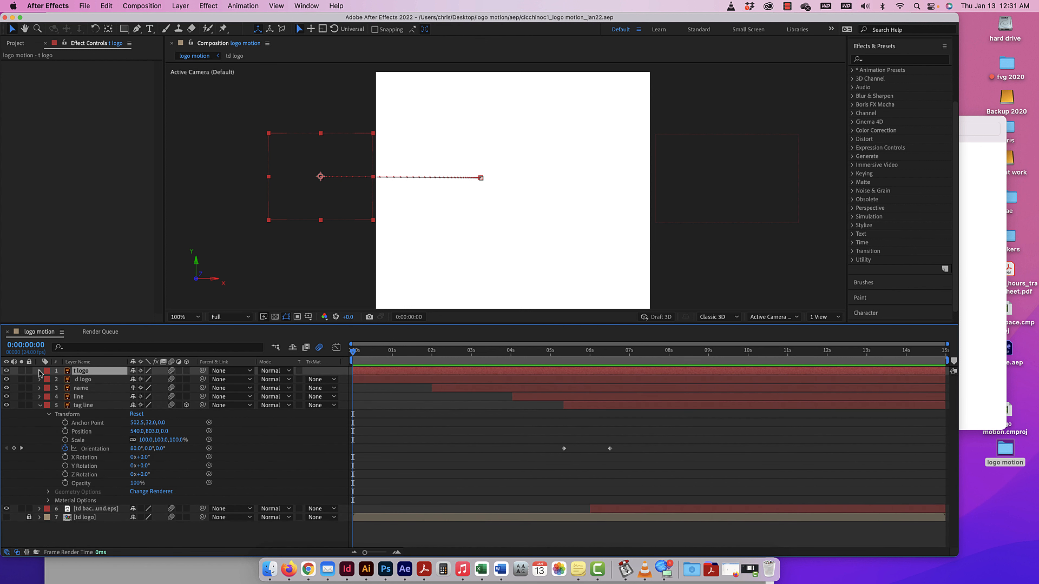
left_click(39, 405)
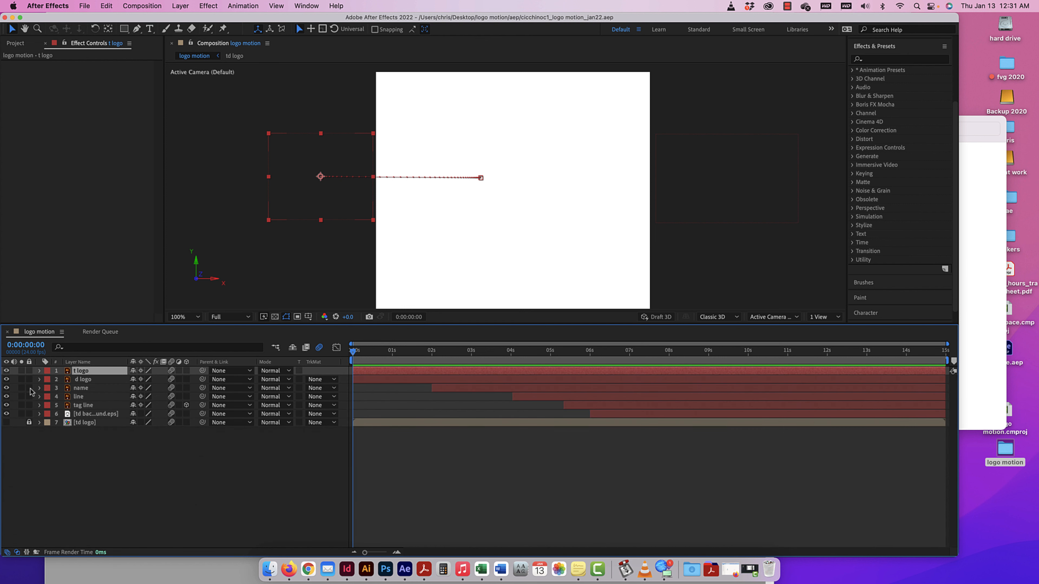
left_click(21, 371)
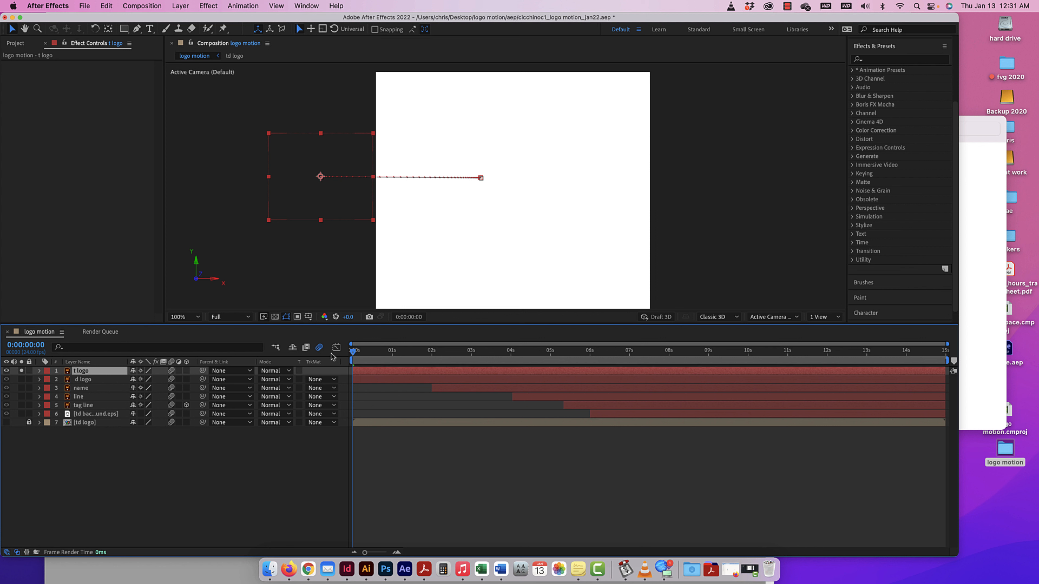
mouse_move(354, 351)
left_mouse_down()
mouse_move(468, 351)
mouse_move(347, 354)
left_mouse_up()
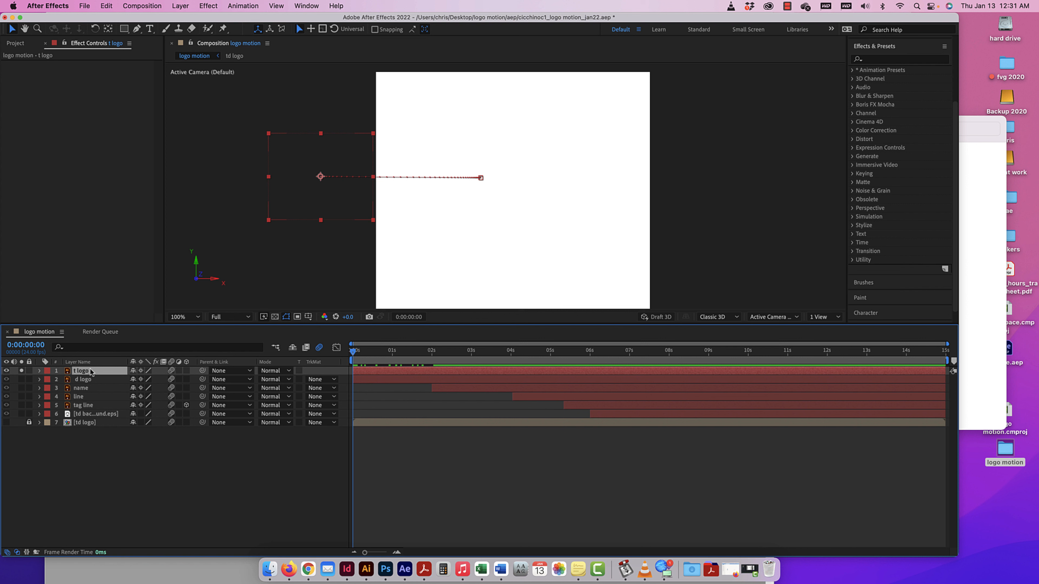
Reveal the t logo layer's keyframed properties, select its Opacity keyframes, and expand its full Transform group.
key("u")
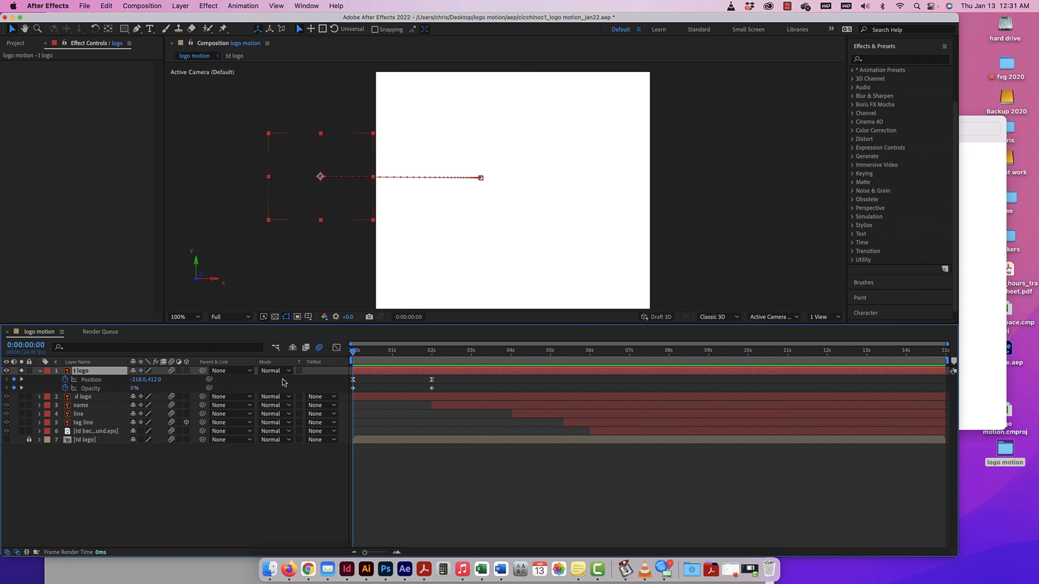
left_click_drag(435, 387, 350, 394)
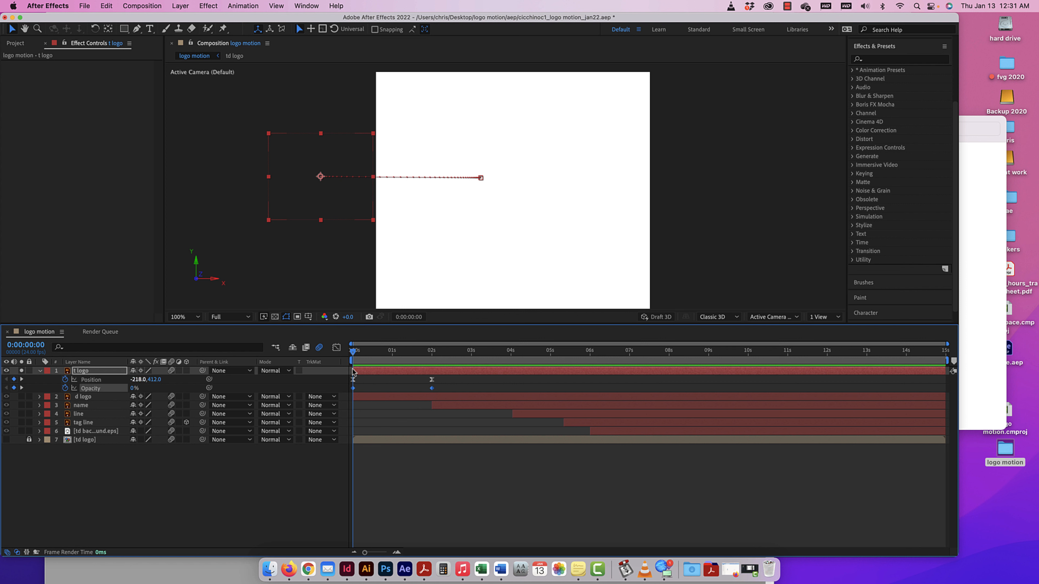
left_click(40, 370)
left_click(40, 371)
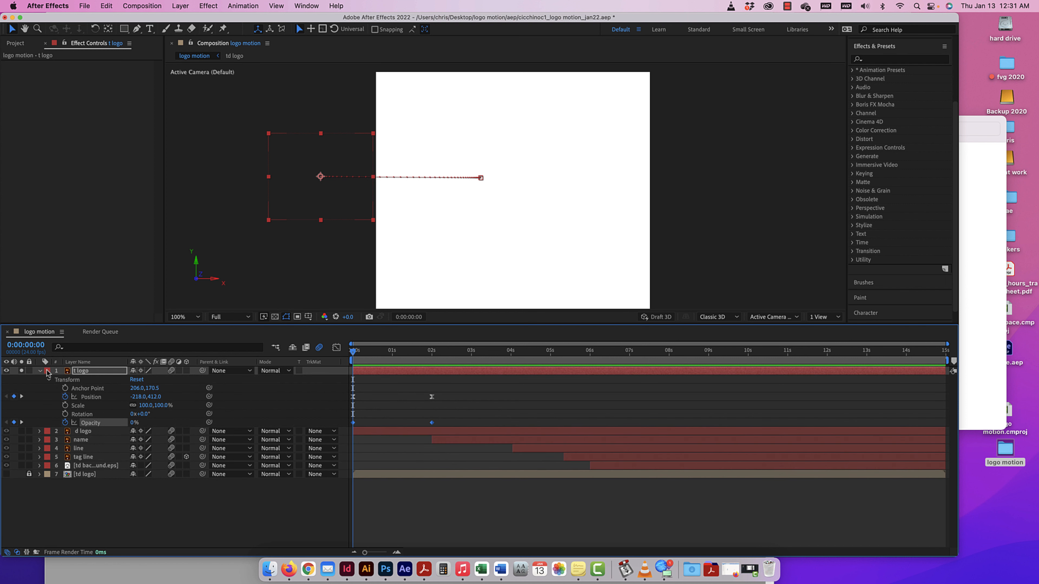
Keyframe the t logo layer's Position at 412, 416 at 0:00:01:18.
left_click_drag(354, 354, 423, 356)
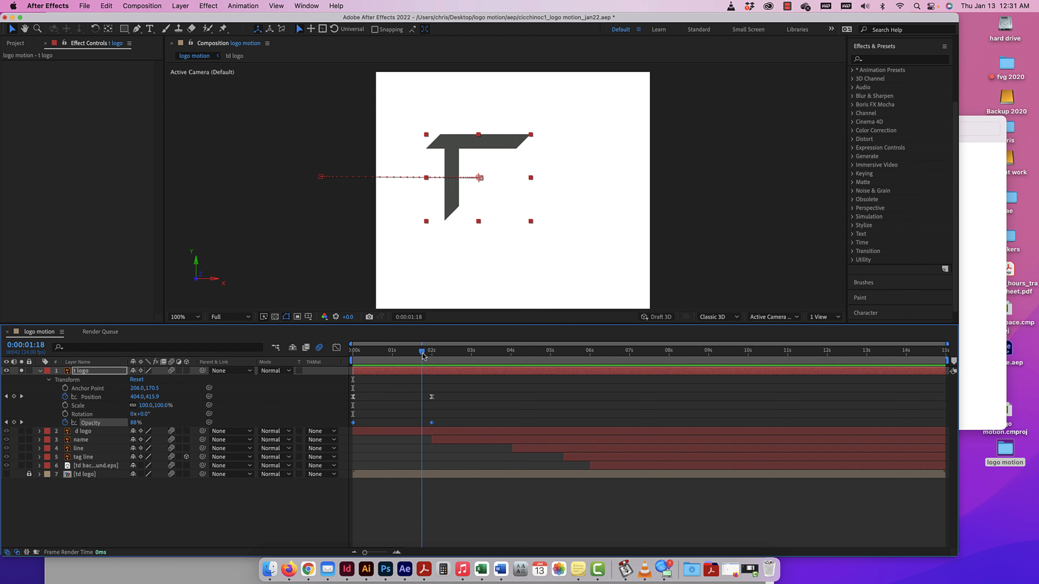
left_click(431, 396)
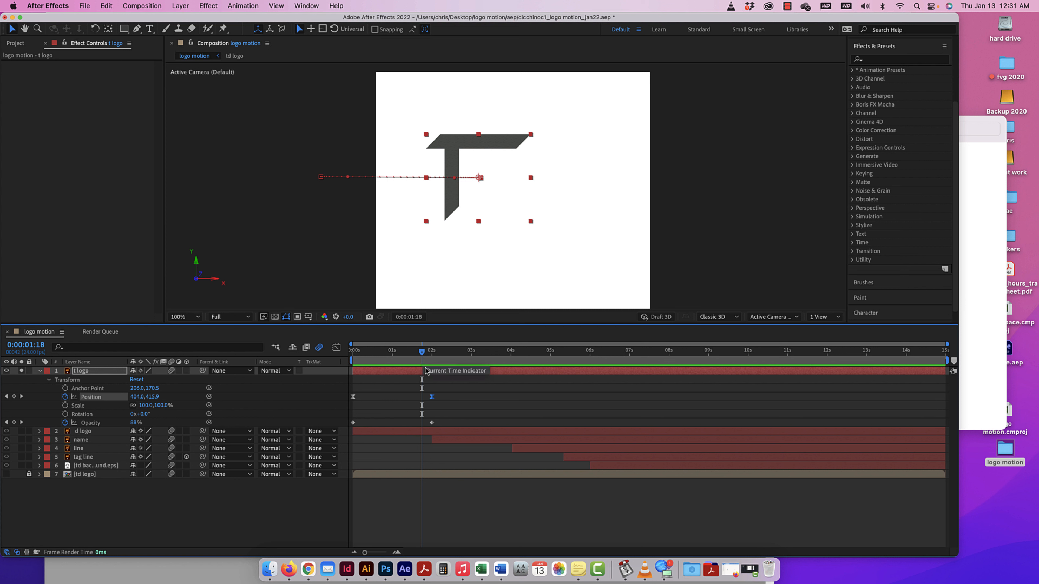
left_click(431, 352)
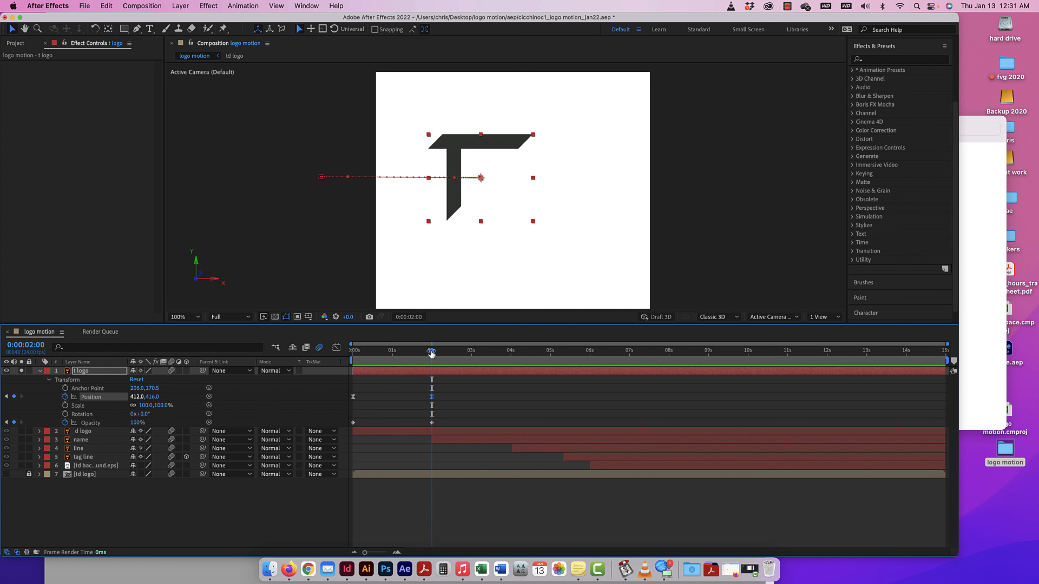
left_click_drag(432, 351, 422, 351)
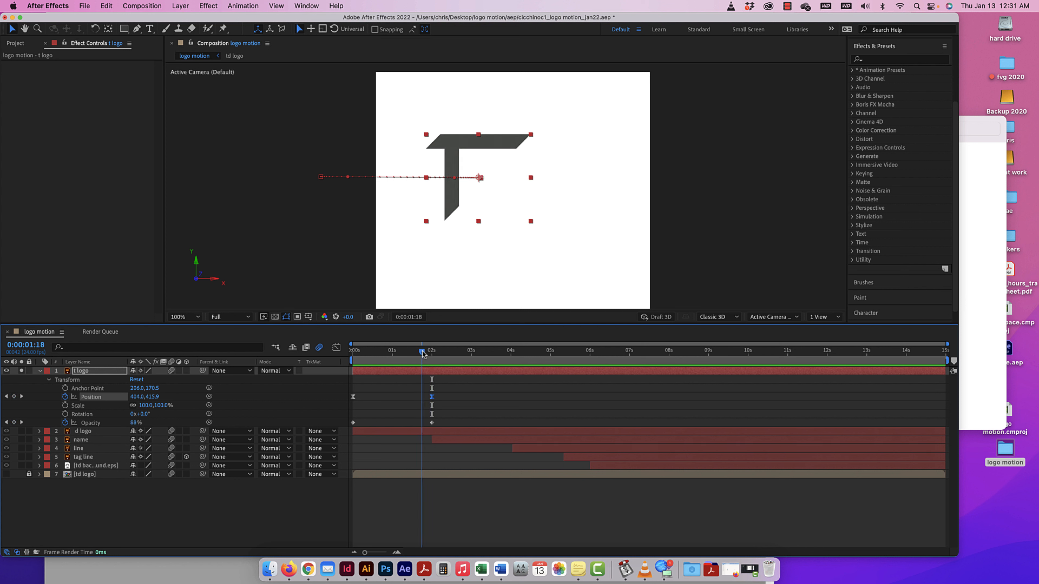
left_click(136, 398)
type("412")
key("Tab")
type("4")
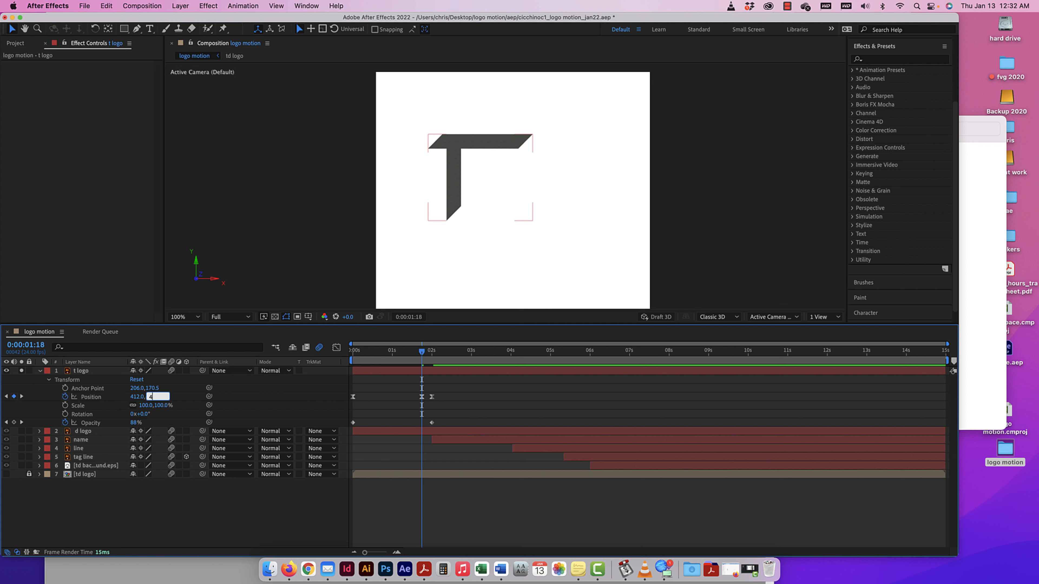
type("16")
key("Return")
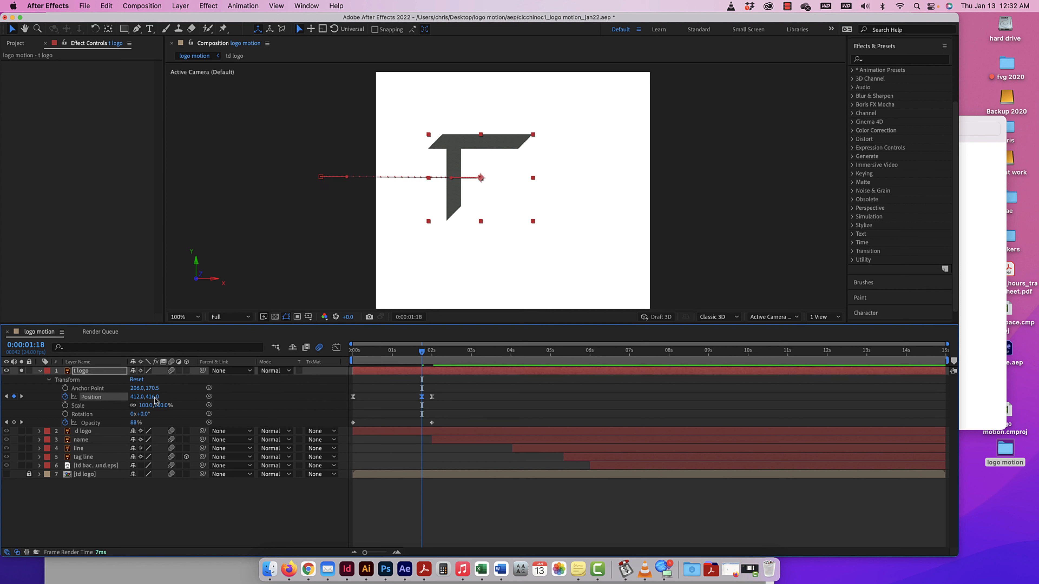
Keyframe the t logo's X Position at 389.7 at 0:00:01:21 for a bounce, and preview it from the start.
mouse_move(422, 352)
left_mouse_down()
mouse_move(408, 354)
mouse_move(427, 354)
left_mouse_up()
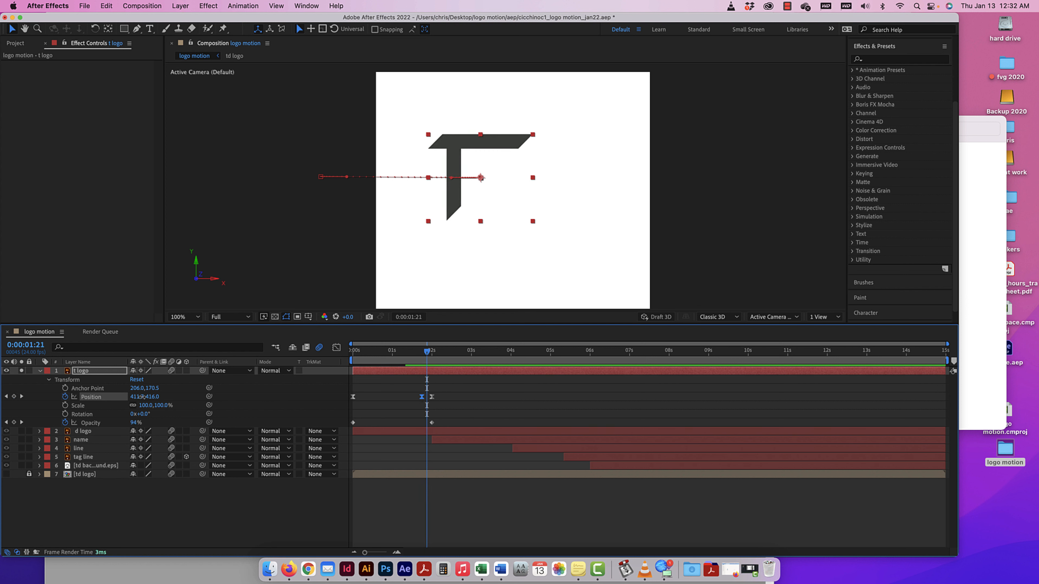
left_click_drag(141, 396, 132, 397)
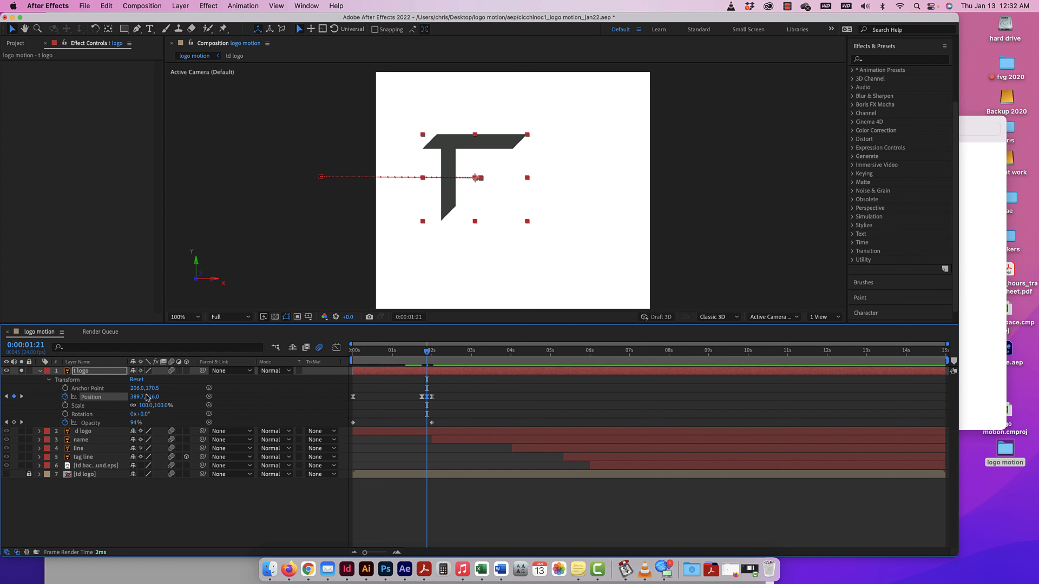
left_click_drag(427, 353, 352, 352)
key("space")
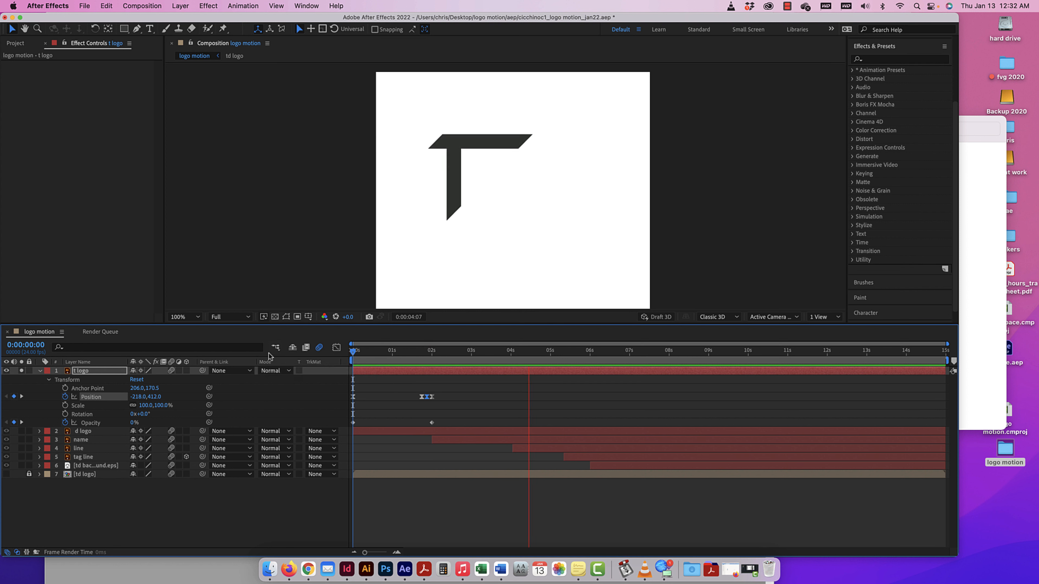
key("space")
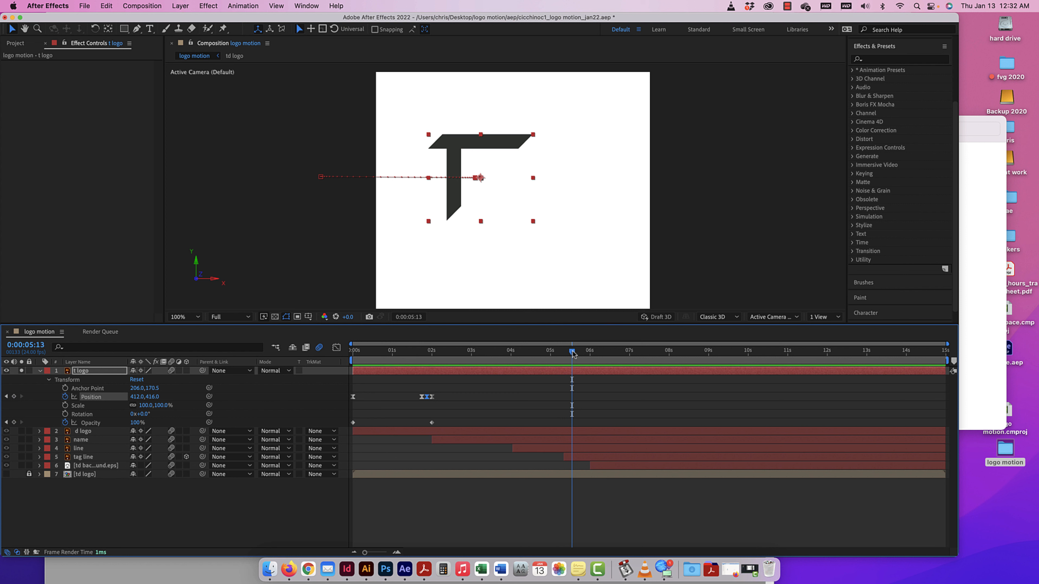
left_click_drag(572, 354, 336, 355)
key("space")
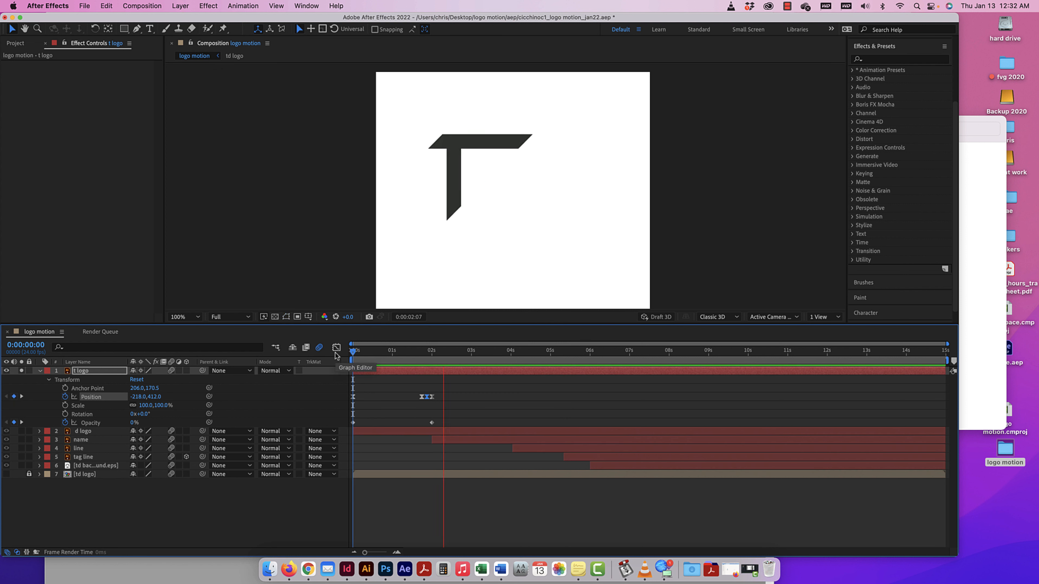
key("space")
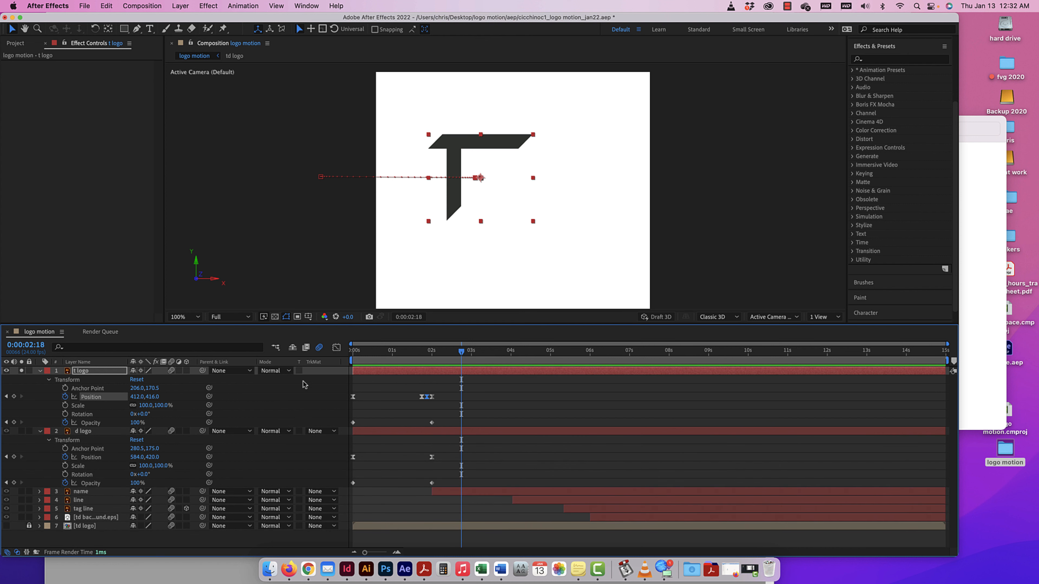
Expand the d logo layer's transform properties and keyframe its Position at 584, 420 at 0:00:01:18.
left_click_drag(462, 354, 435, 357)
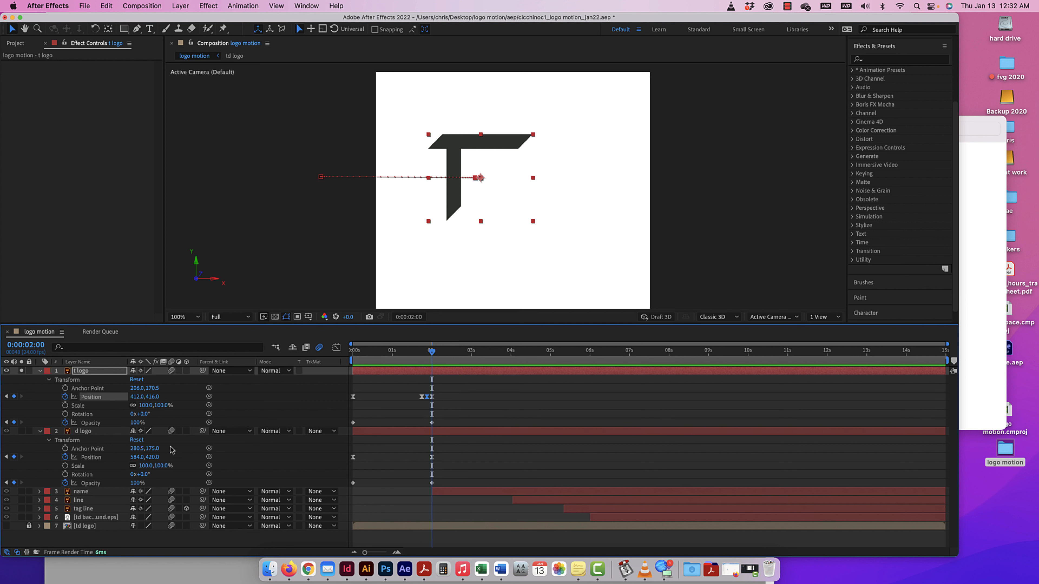
left_click_drag(432, 352, 422, 352)
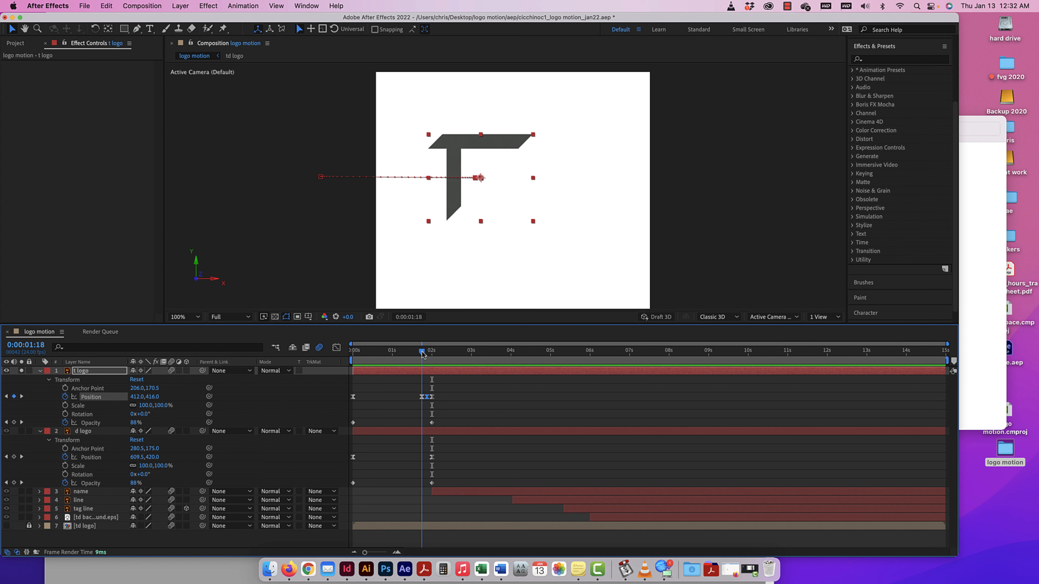
left_click(137, 457)
type("584")
key("Return")
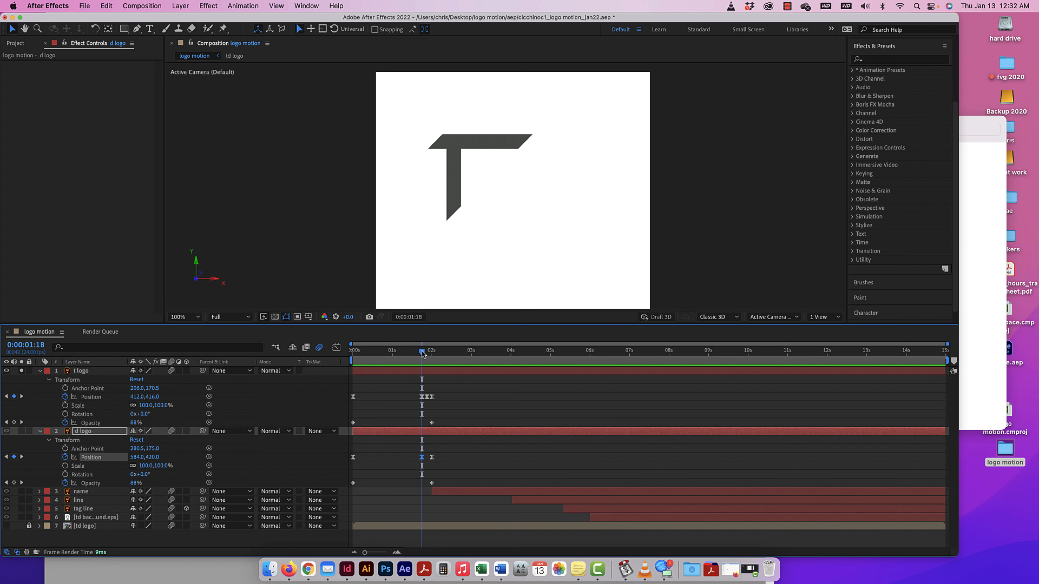
Solo the d logo layer instead of t logo, and keyframe its X Position at about 596 at 0:00:01:21.
left_click_drag(422, 353, 428, 352)
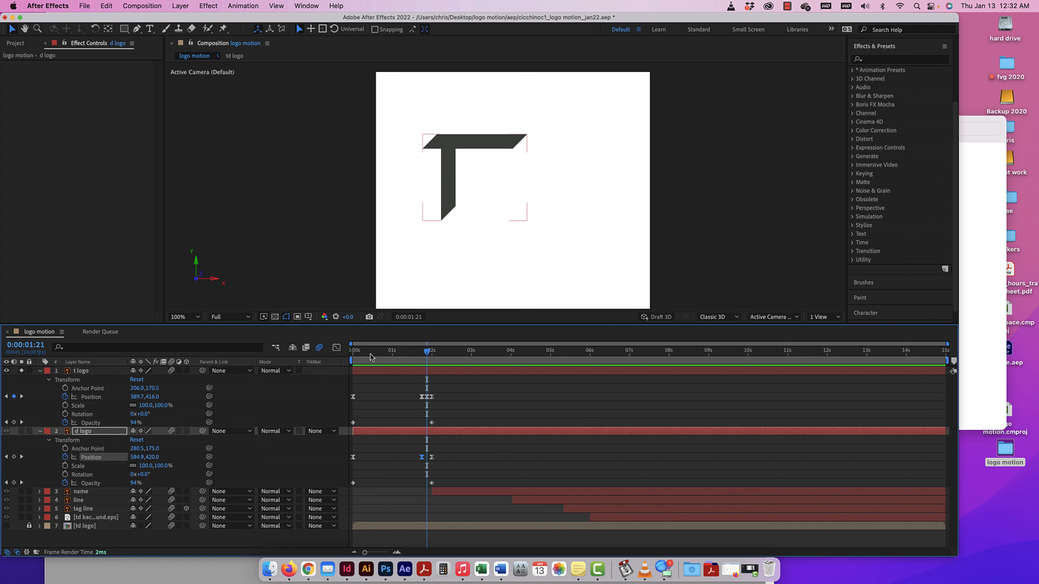
left_click(22, 371)
left_click(21, 431)
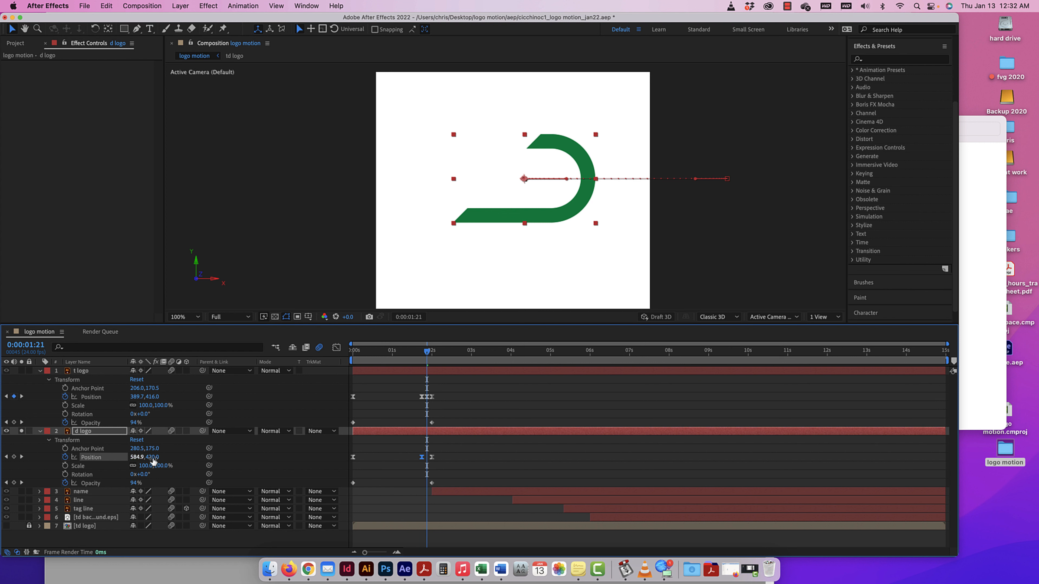
left_click_drag(150, 460, 144, 459)
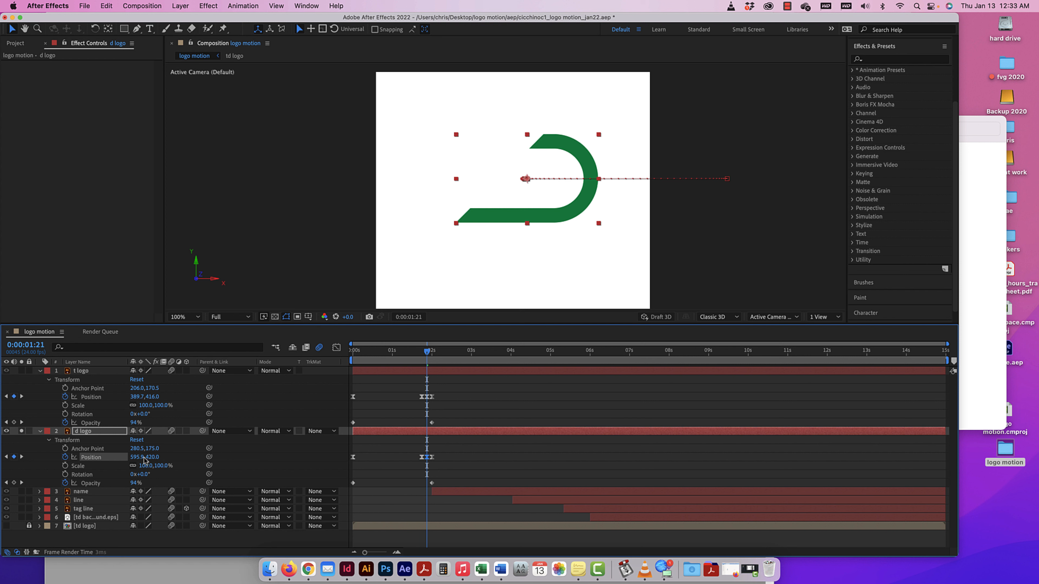
Preview the soloed d logo's bounce from the first frame and check the frame at 0:00:01:20.
key("Home")
key("space")
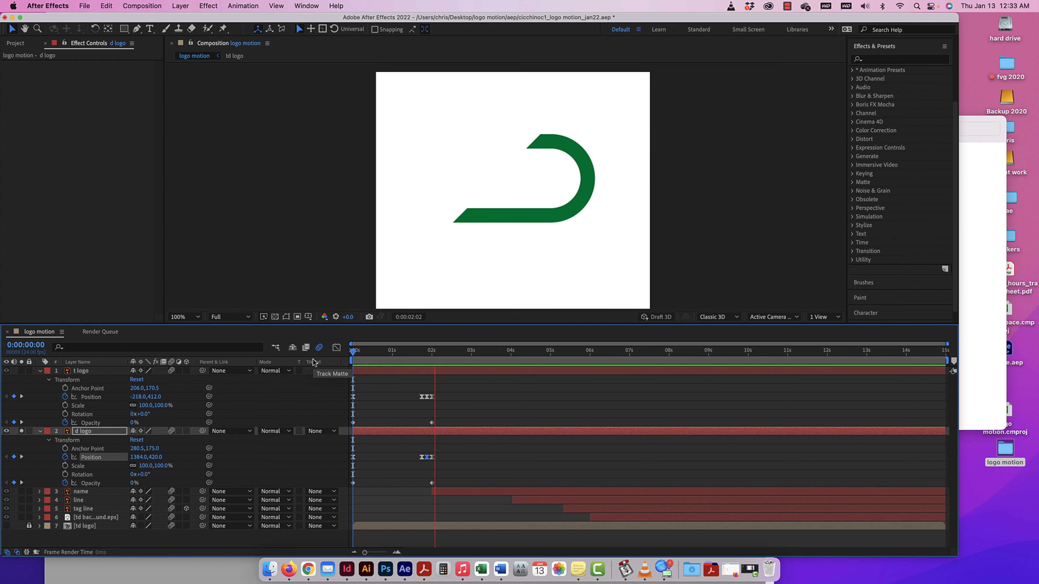
key("space")
left_click_drag(457, 354, 426, 358)
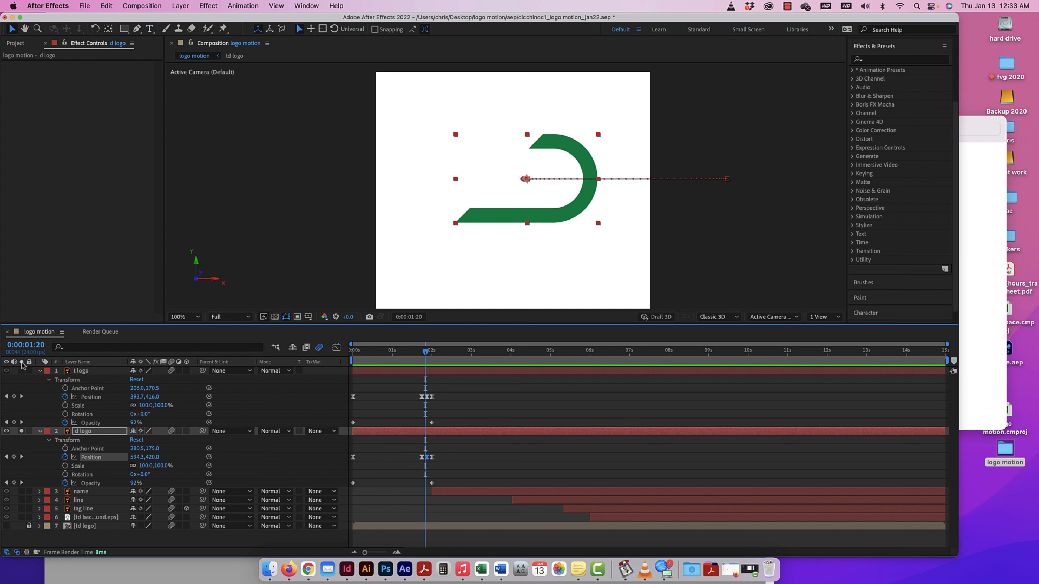
Turn off the d logo layer's solo and preview the complete animation from the first frame.
left_click(21, 431)
key("Home")
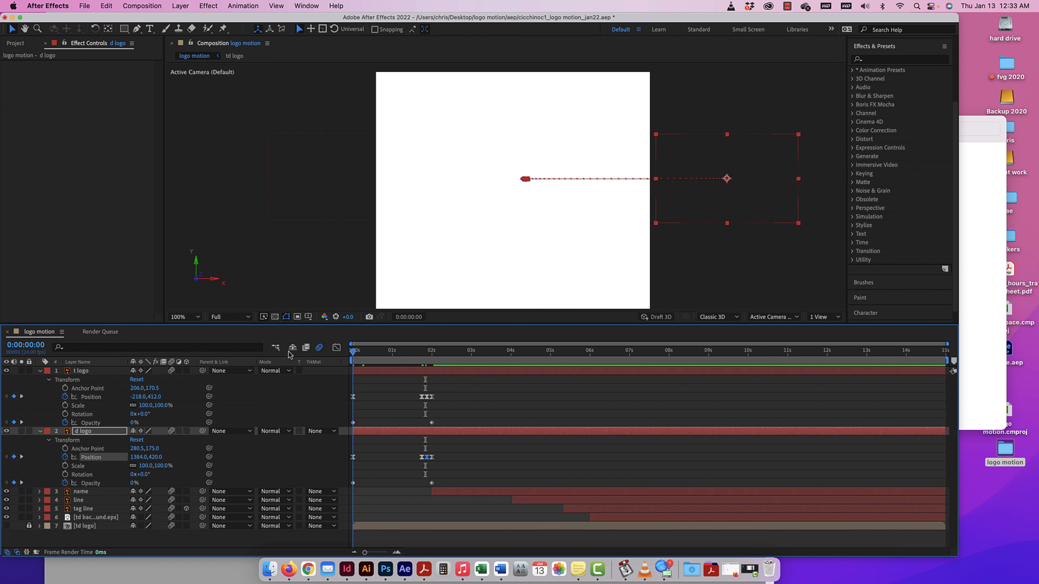
key("space")
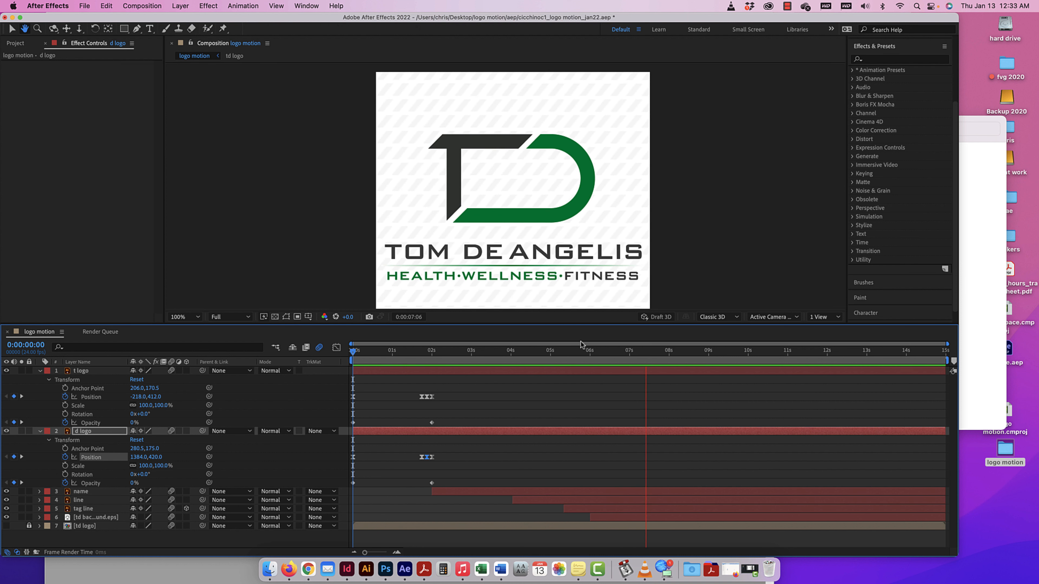
key("space")
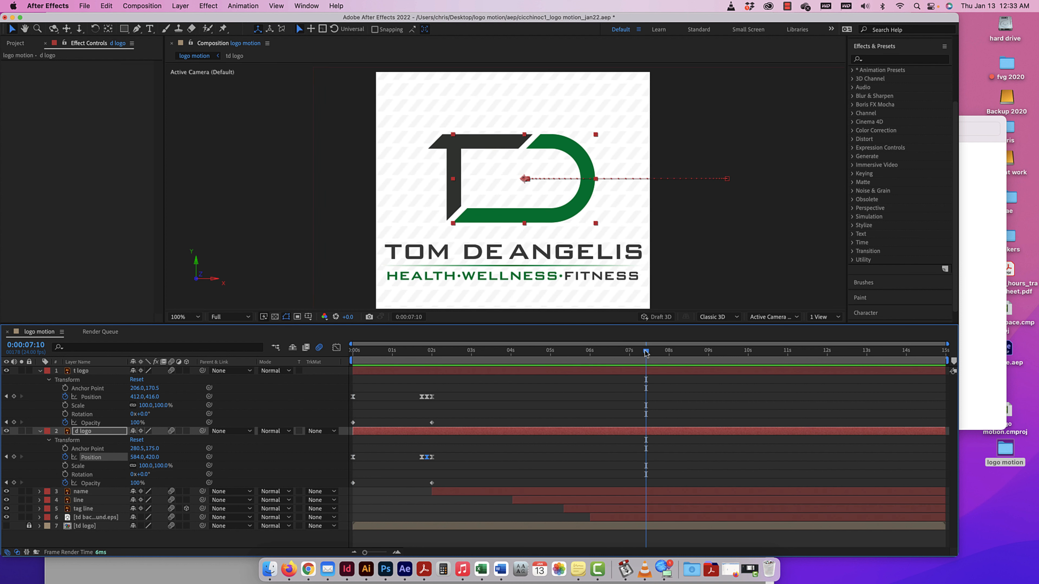
Move the current time to 0:00:04:06 and collapse the t logo and d logo layers.
left_click_drag(646, 352, 521, 350)
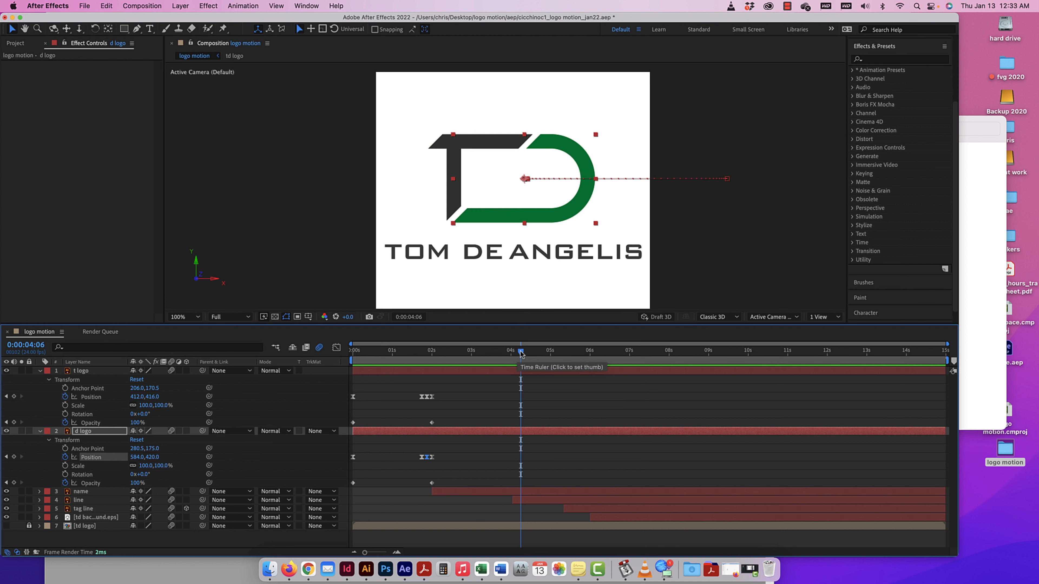
left_click(40, 371)
left_click(40, 379)
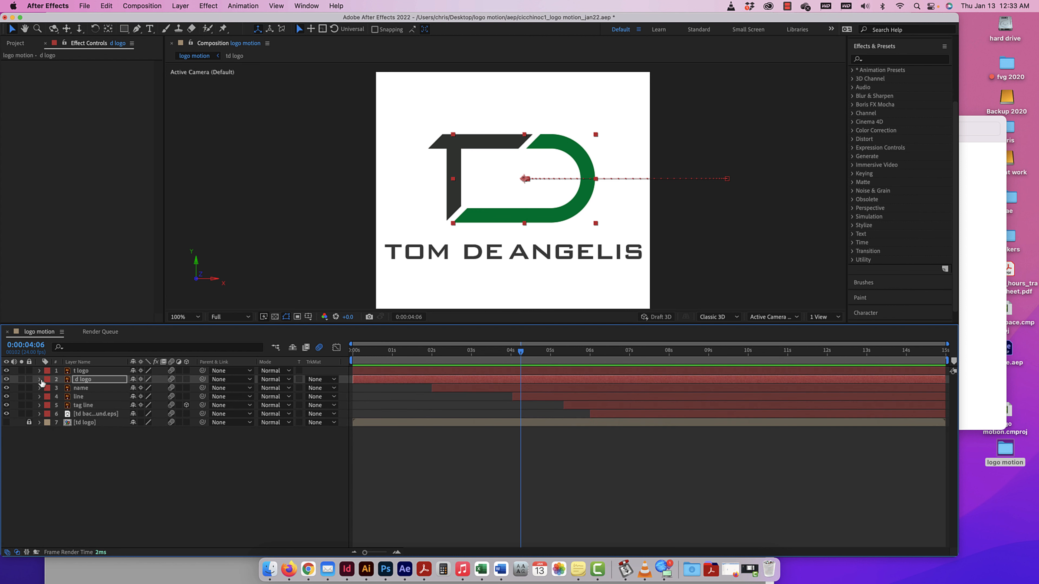
Expand the name layer's transform properties and keyframe its Scale at about 105.6% at 0:00:03:18.
left_click(39, 387)
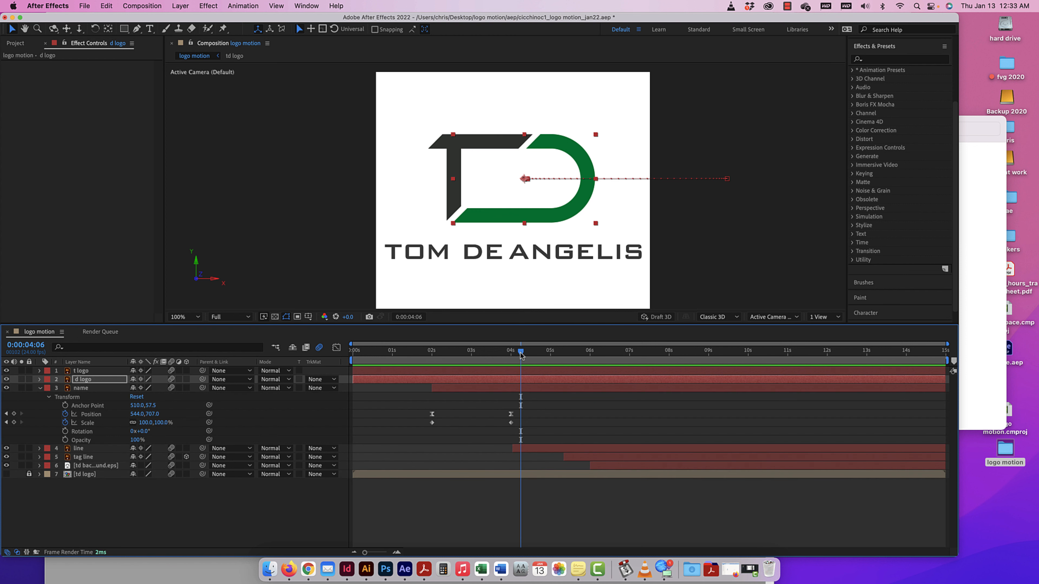
left_click_drag(521, 354, 510, 355)
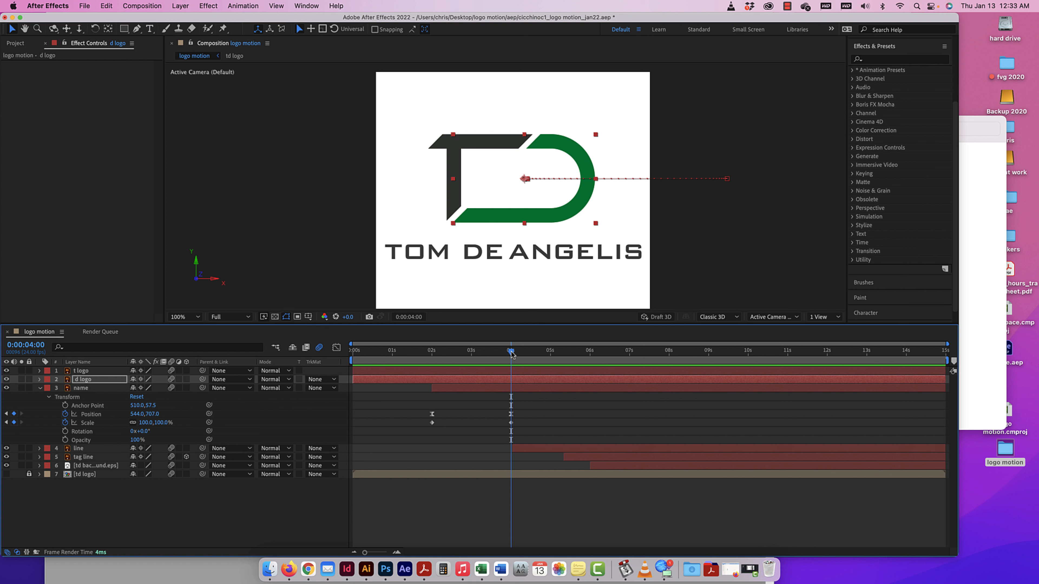
left_click_drag(512, 355, 502, 355)
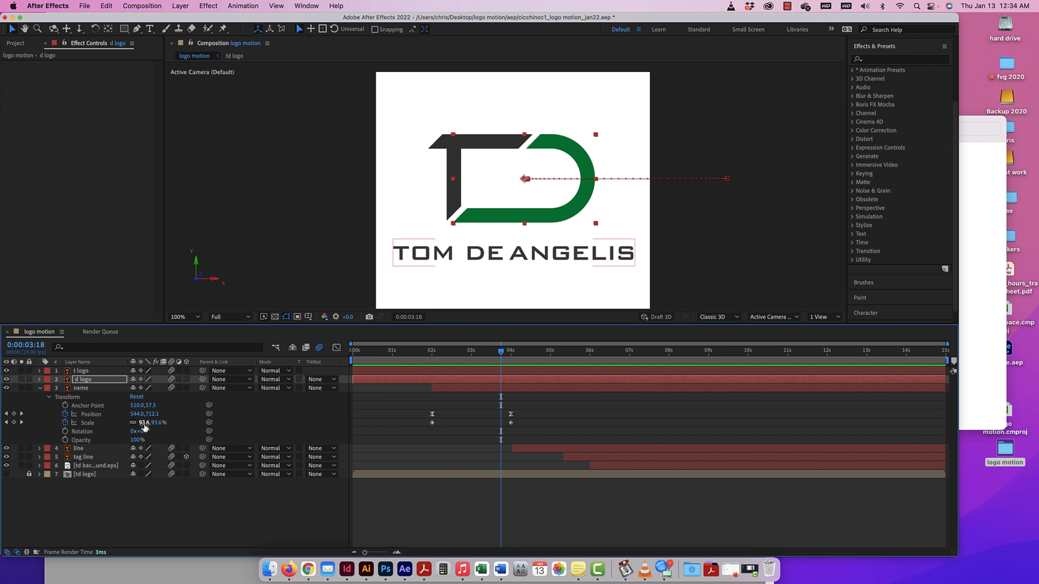
left_click_drag(143, 424, 148, 424)
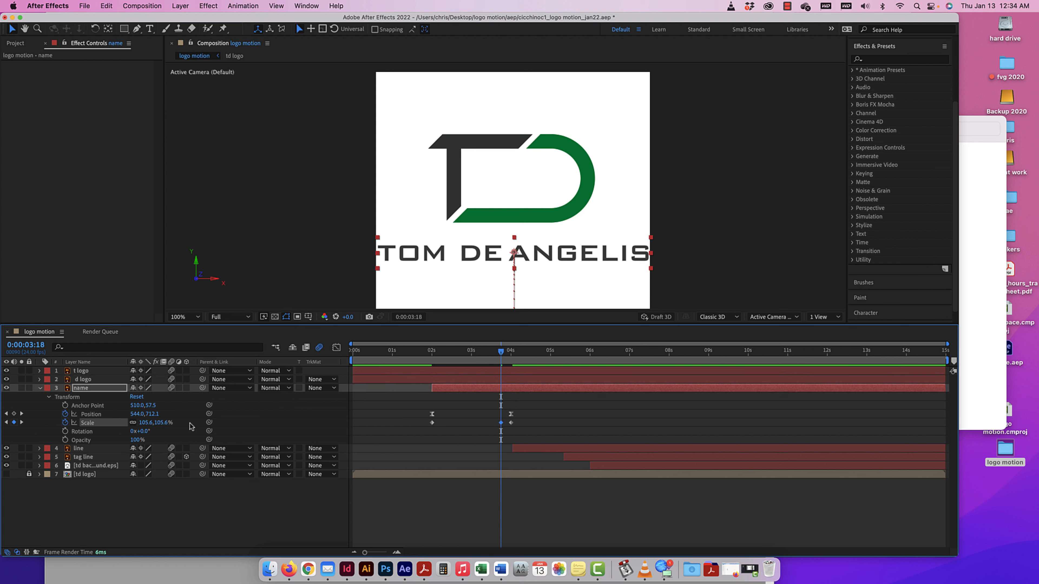
Apply Easy Ease to all of the name layer's Scale keyframes and preview the motion from 0:00:01:21.
left_click_drag(522, 419, 426, 428)
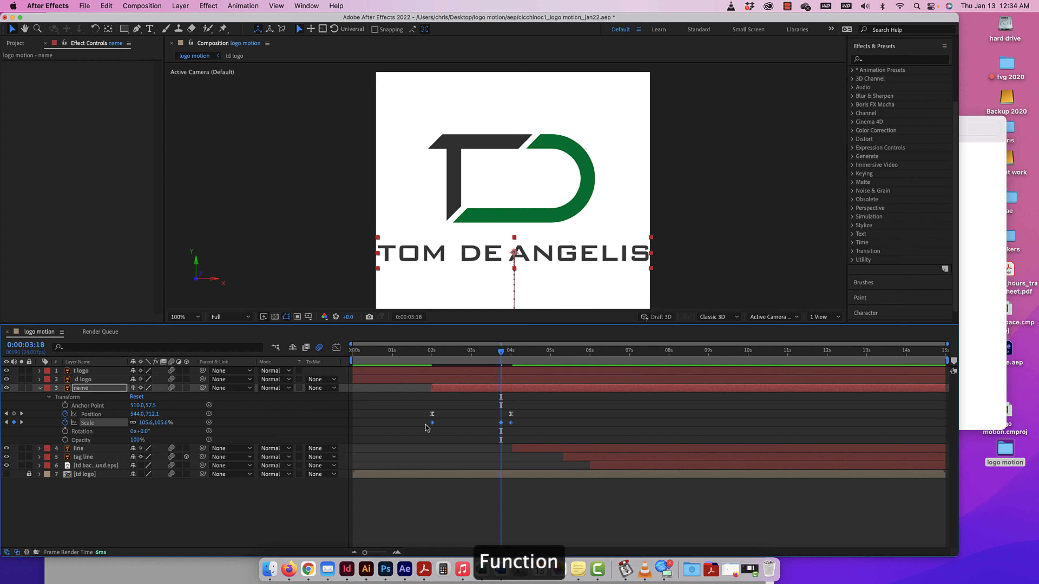
key("F9")
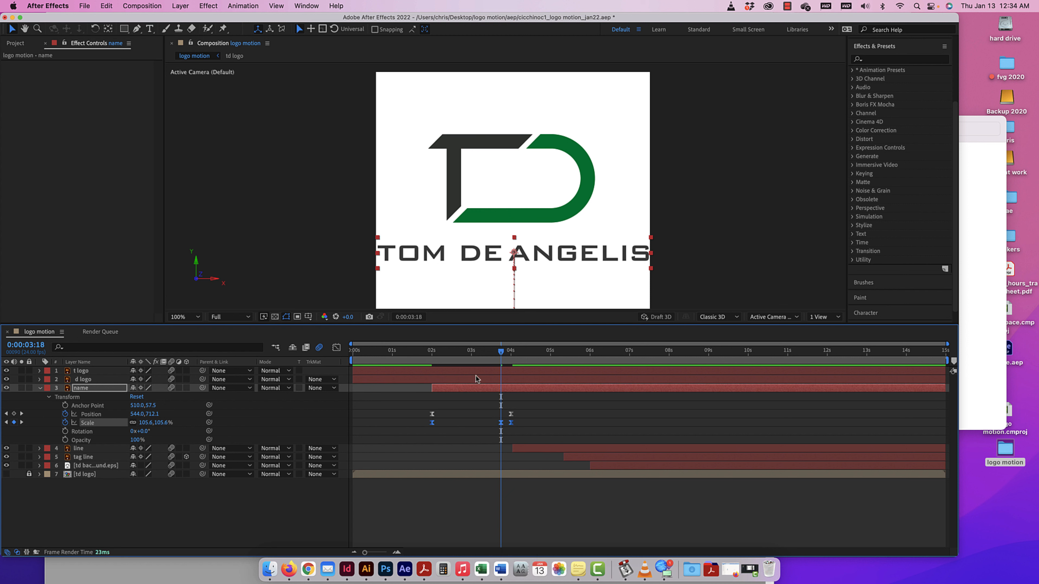
left_click_drag(501, 353, 427, 358)
key("space")
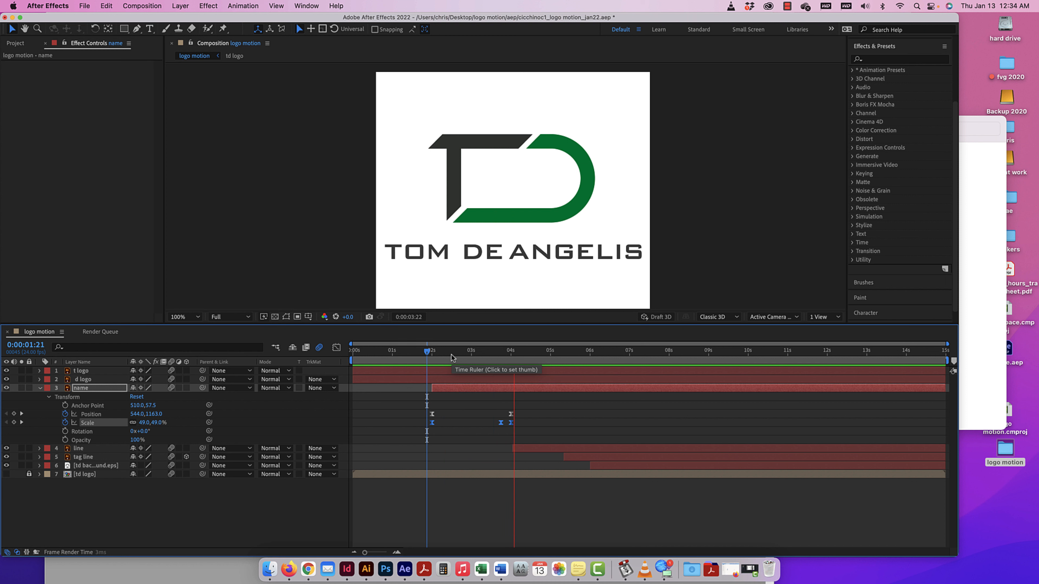
key("space")
At 0:00:03:18, raise the name layer's selected Scale keyframes together to about 107.6% and preview from 0:00:03:10.
left_click_drag(551, 355, 502, 355)
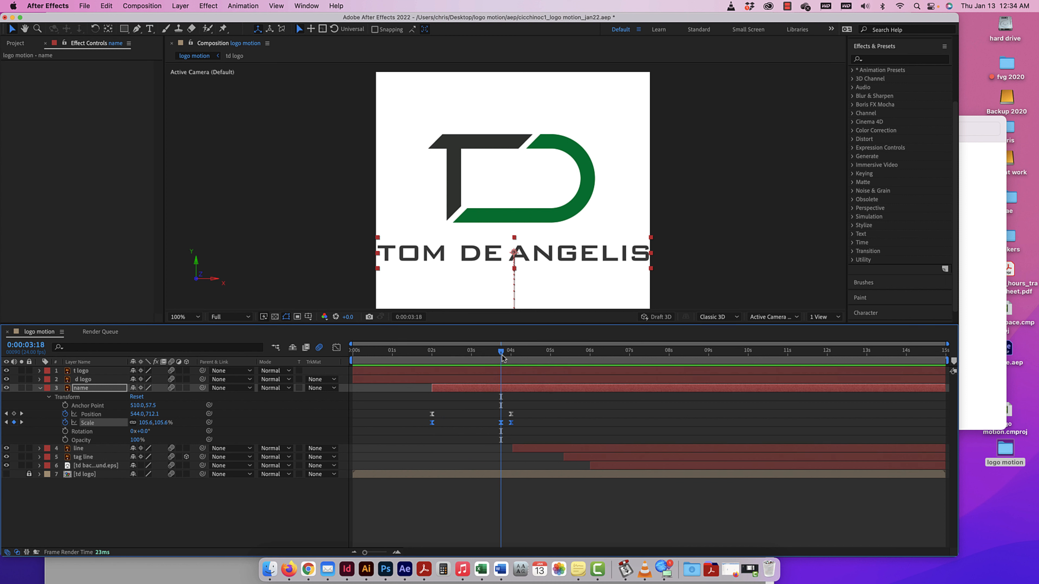
left_click_drag(147, 423, 148, 423)
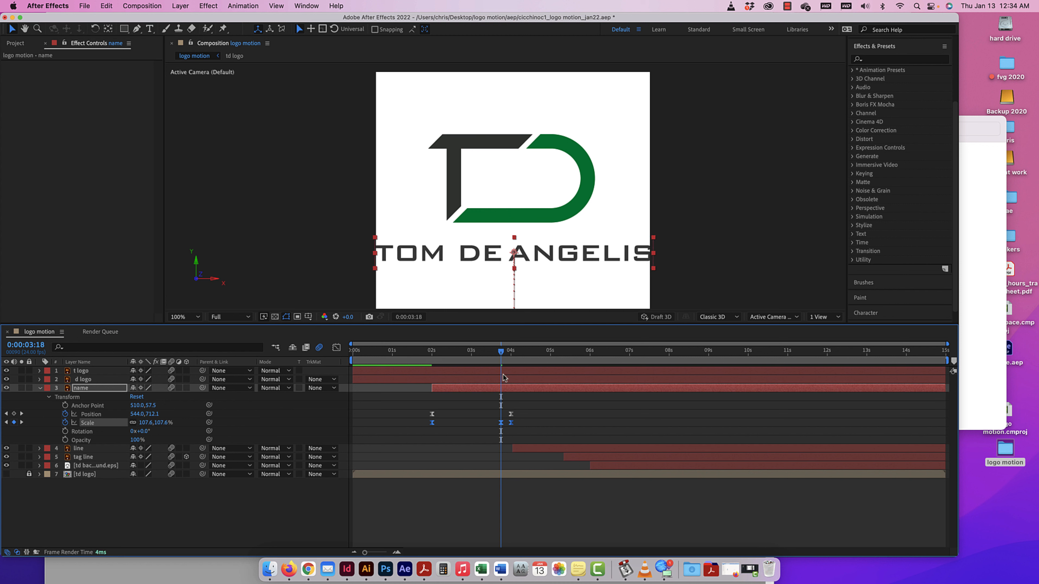
left_click(487, 353)
key("space")
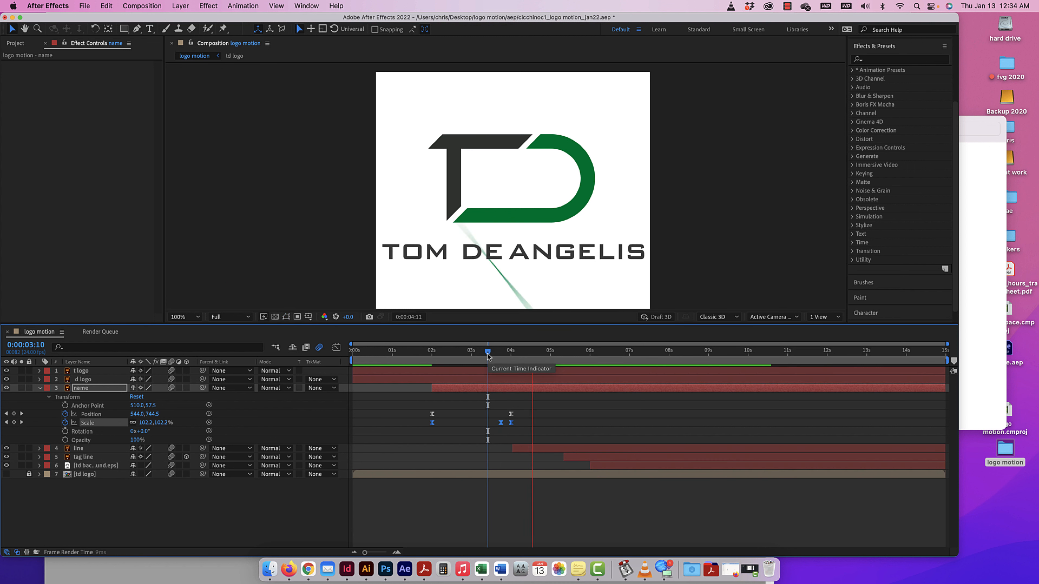
key("space")
Preview the name layer's entrance from 0:00:01:17 and check the frame at 0:00:04:01.
left_click_drag(555, 353, 438, 355)
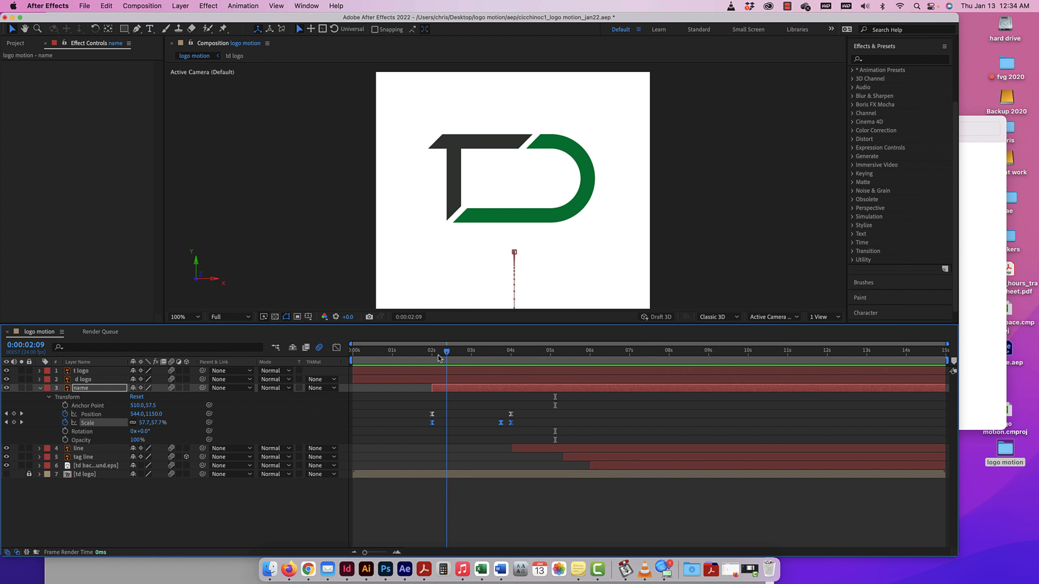
left_click(420, 359)
key("space")
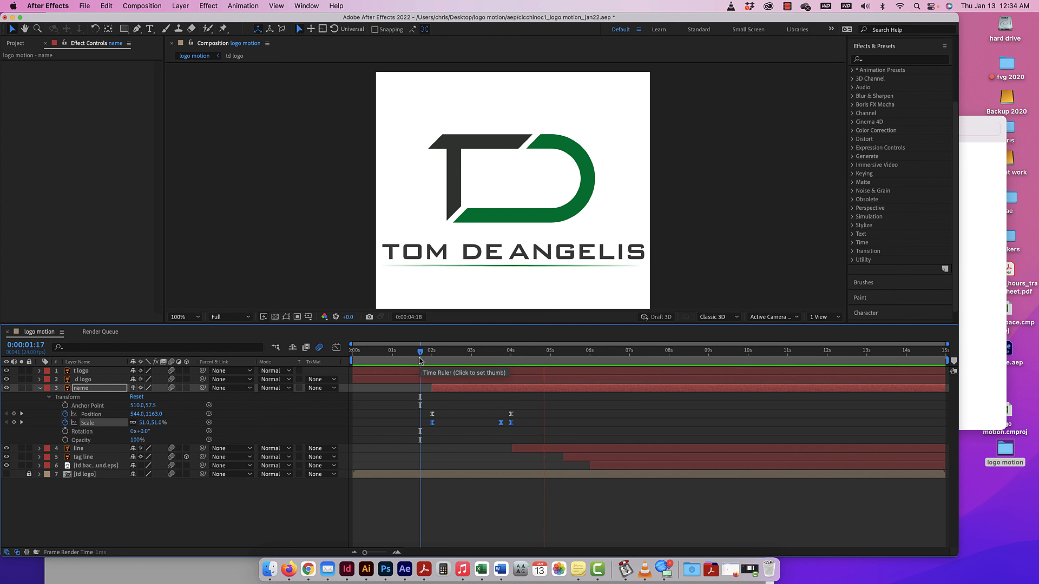
key("space")
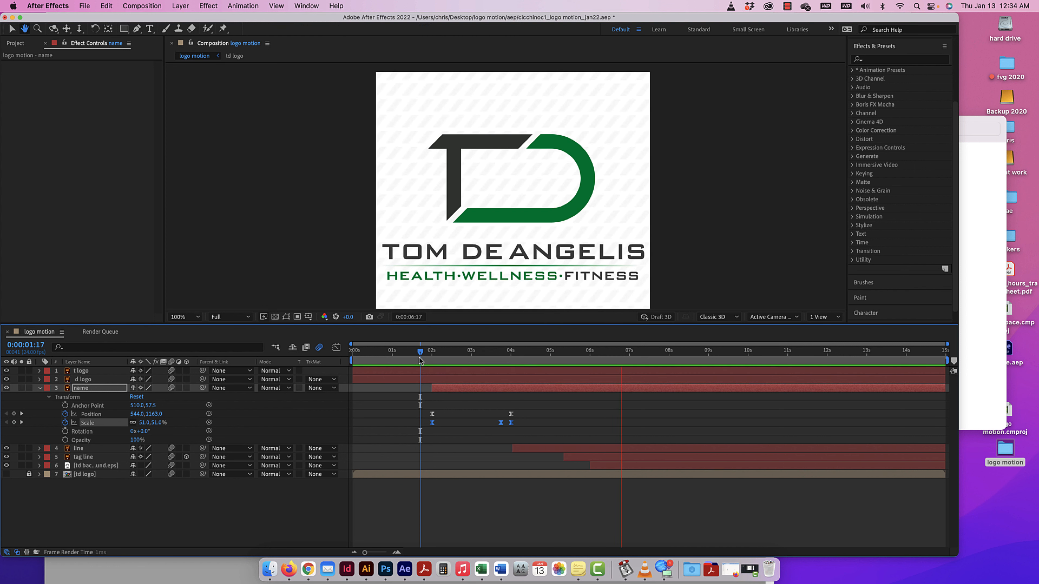
left_click(512, 352)
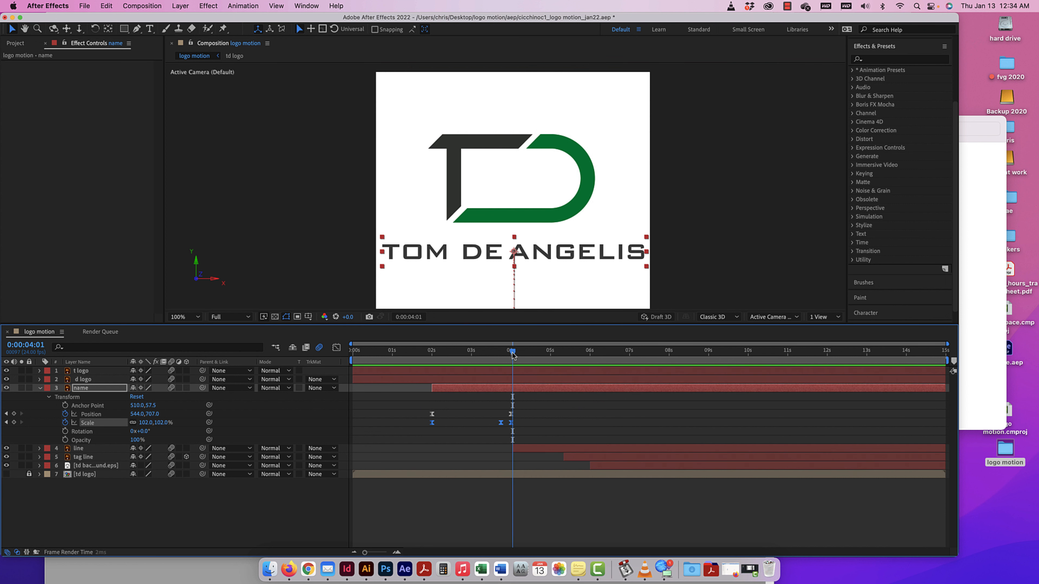
Collapse the name layer, expand the line layer's transform properties, and move the current time to its last keyframes at 0:00:04:21.
left_click_drag(513, 352, 548, 354)
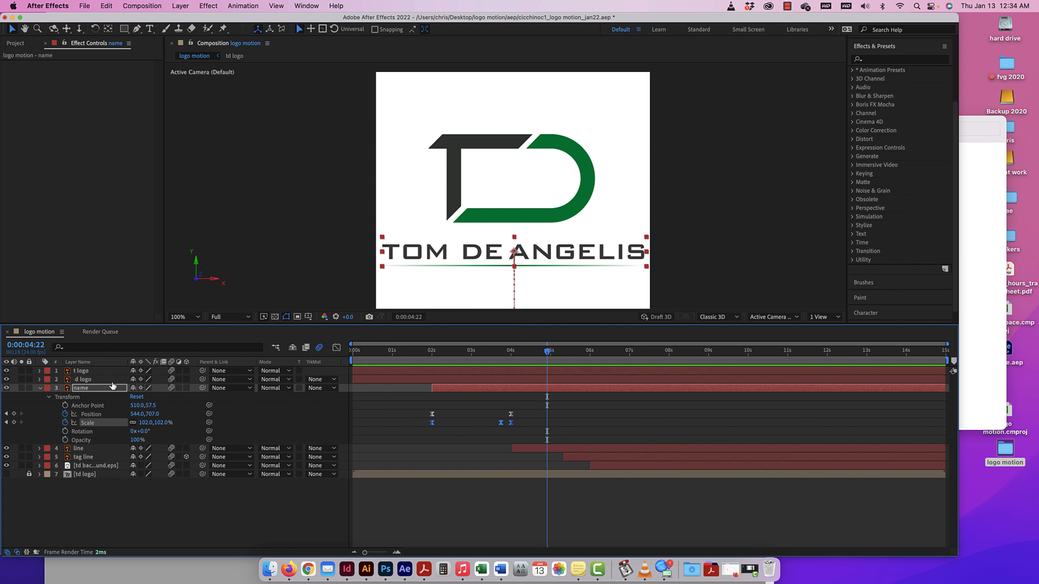
left_click(39, 388)
left_click(40, 397)
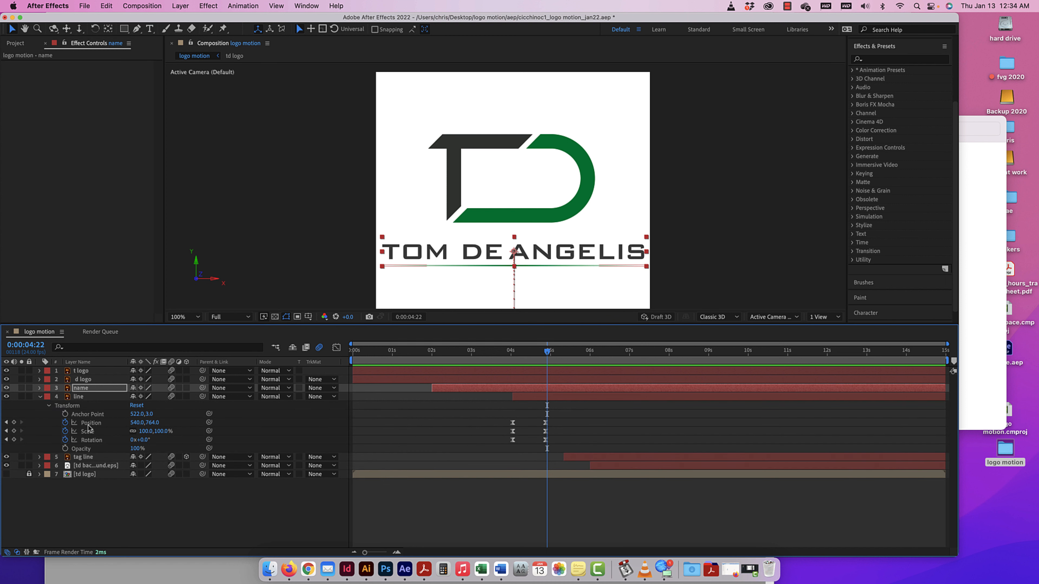
mouse_move(548, 353)
left_mouse_down()
mouse_move(528, 356)
mouse_move(545, 358)
left_mouse_up()
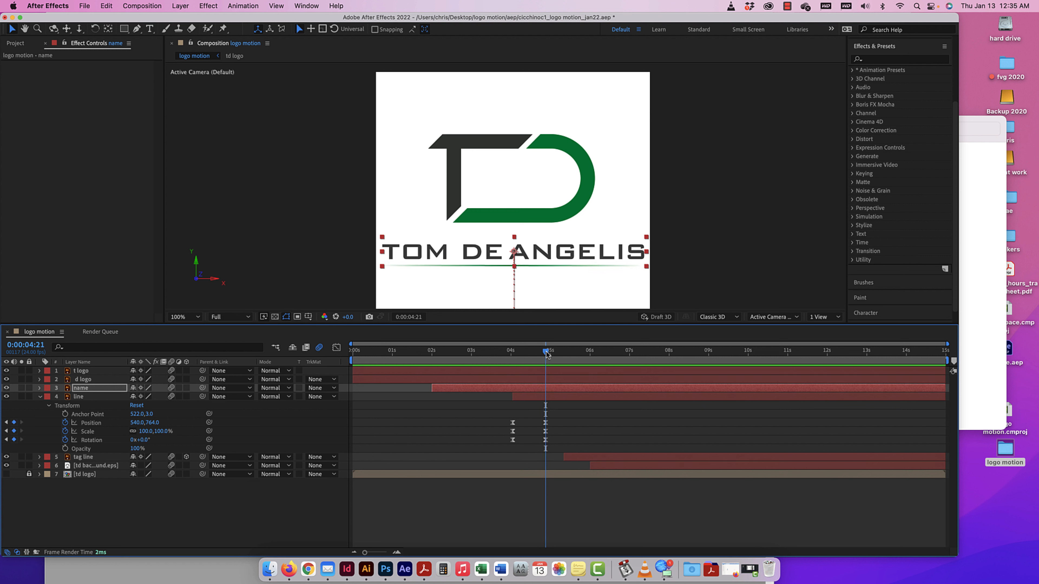
Unlink the line layer's Scale proportions and keyframe its horizontal Scale at 0% at 0:00:05:00.
left_click_drag(546, 355, 552, 355)
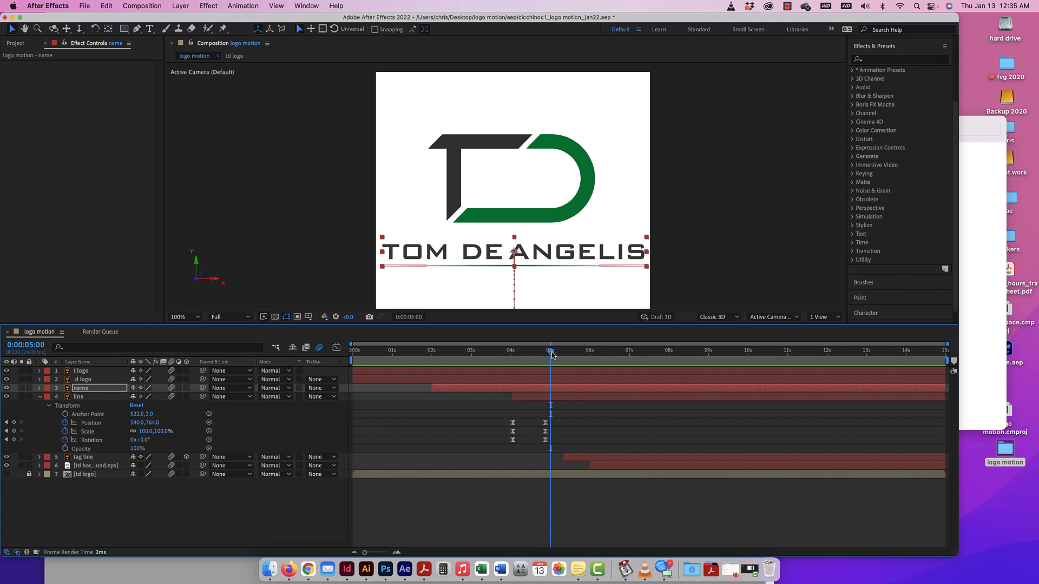
left_click_drag(157, 432, 149, 434)
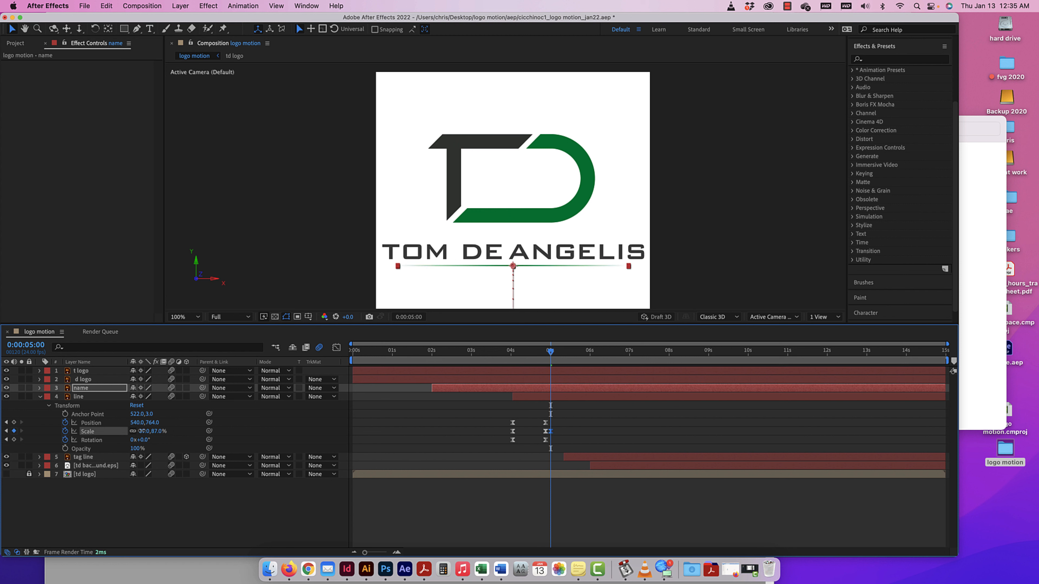
key("super+z")
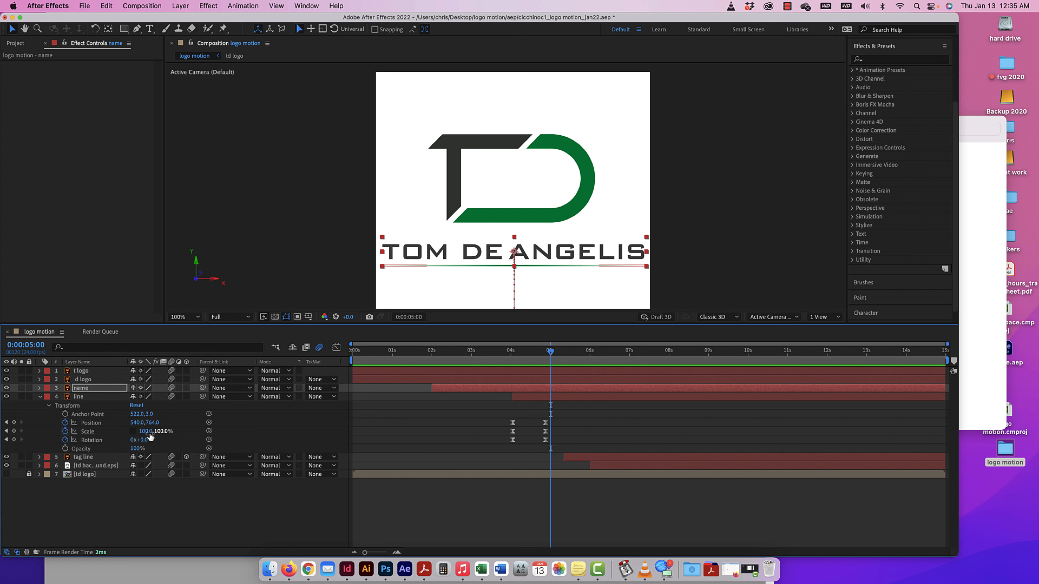
left_click_drag(149, 433, 103, 435)
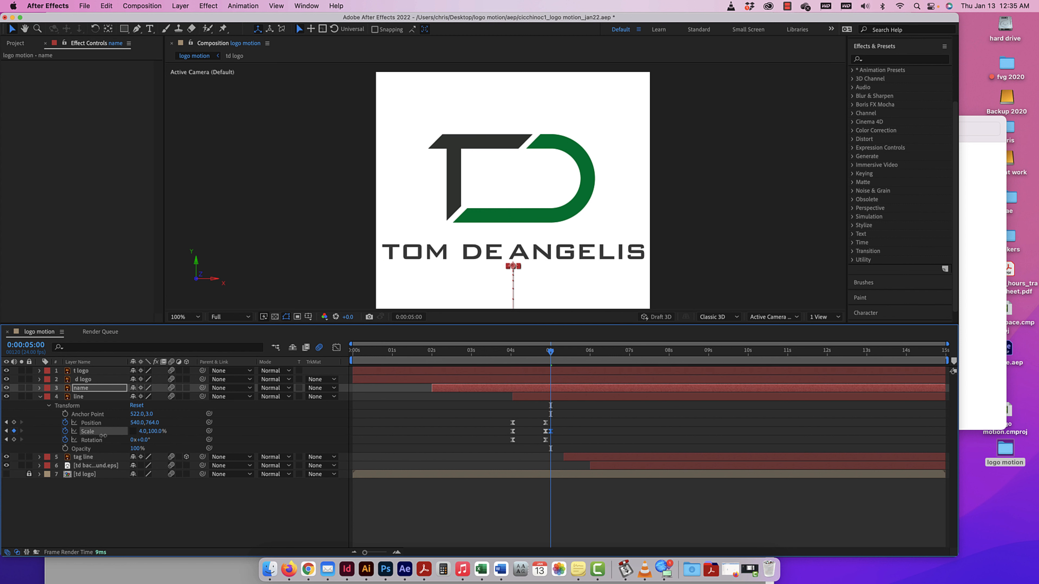
left_click(144, 431)
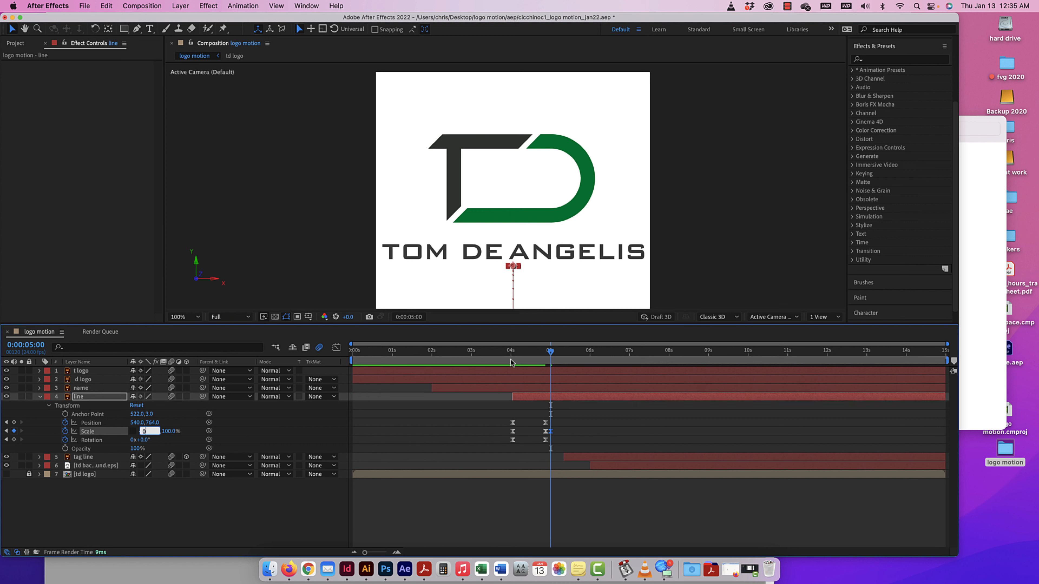
type("0")
key("Return")
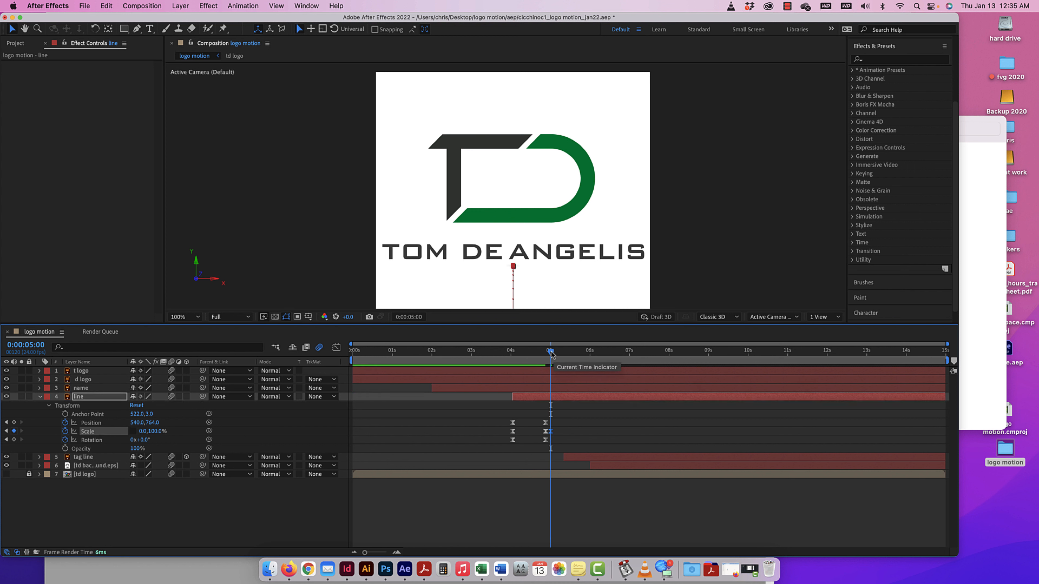
Keyframe the line layer's horizontal Scale at 100% at 0:00:05:05.
left_click_drag(551, 352, 560, 354)
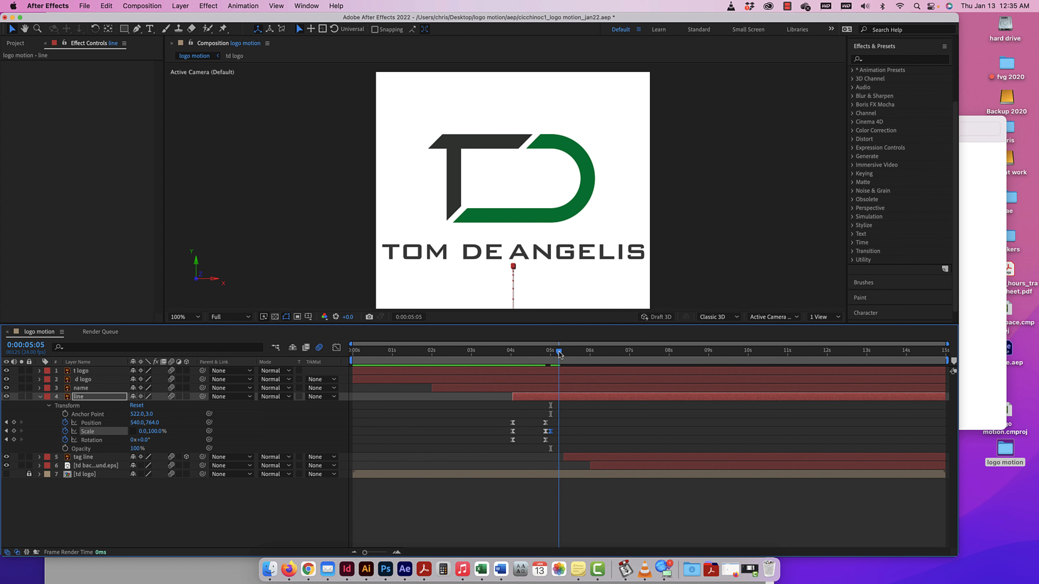
left_click(142, 431)
type("100")
key("Return")
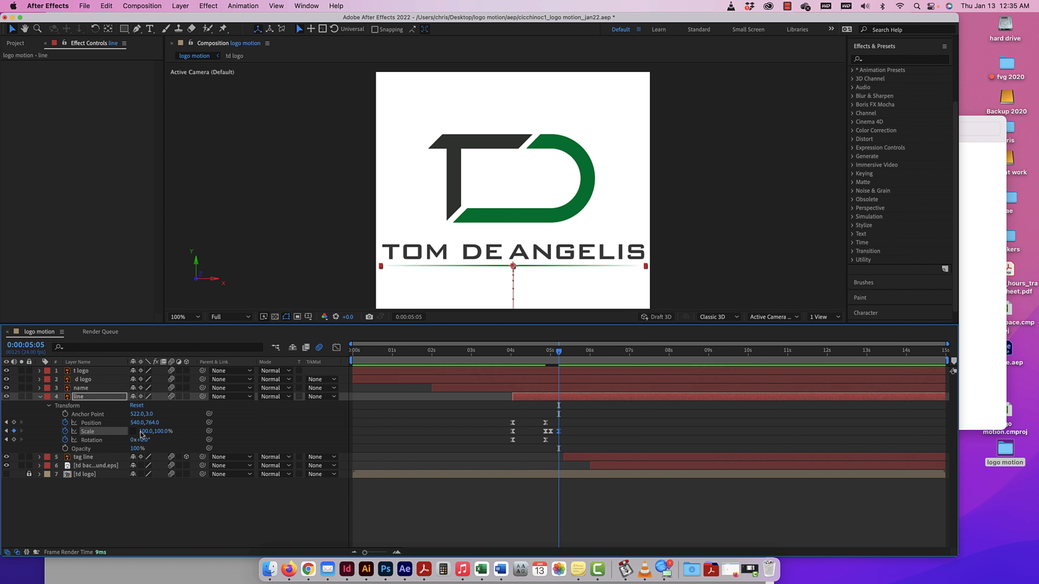
Preview the line animation from 0:00:03:14 and again from 0:00:04:15, and check the frames at 0:00:05:05 and 0:00:05:19.
left_click_drag(558, 354, 494, 352)
key("space")
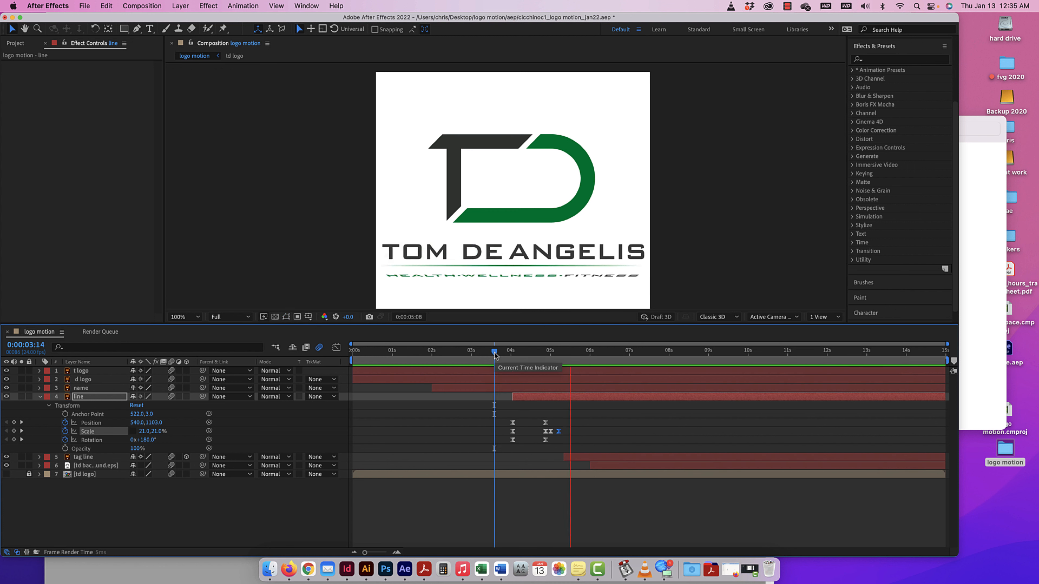
key("space")
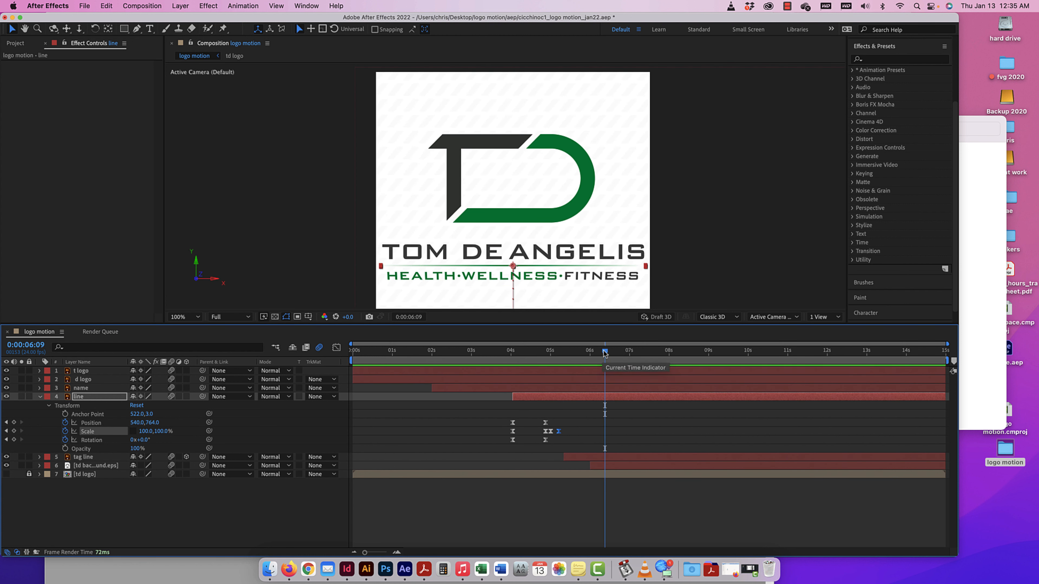
left_click_drag(604, 352, 535, 357)
key("space")
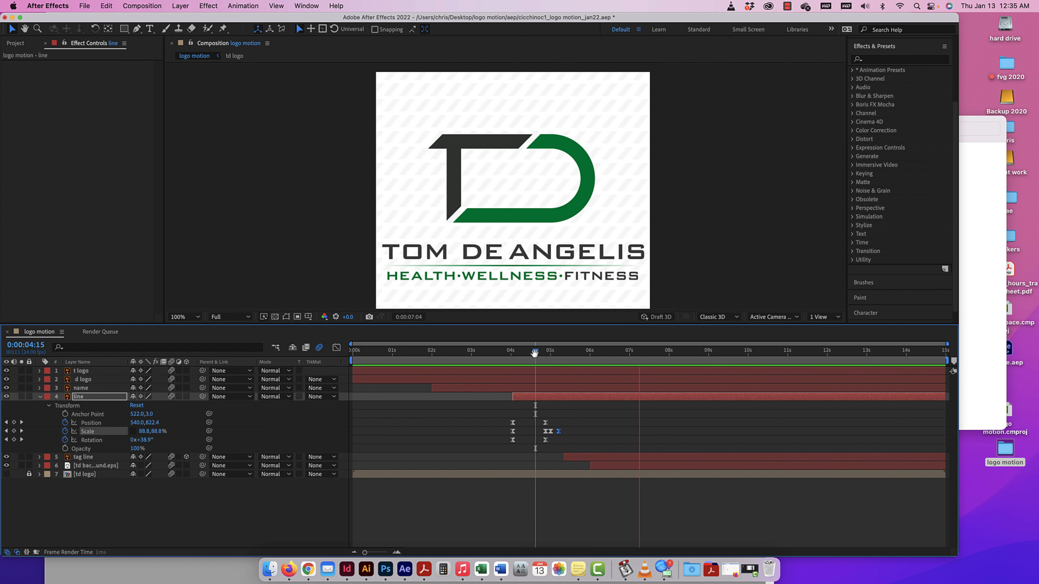
key("space")
left_click_drag(641, 351, 562, 372)
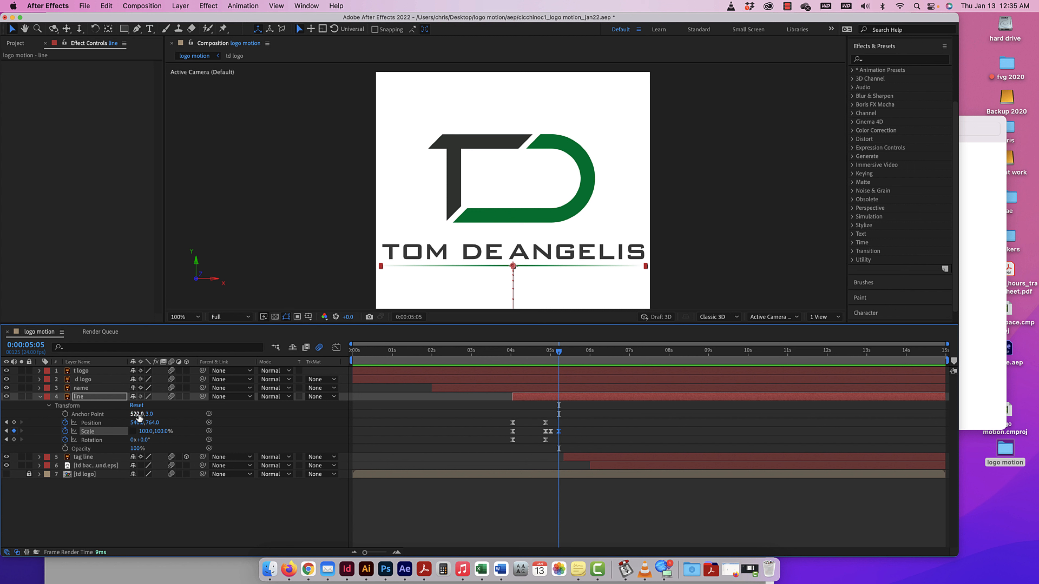
left_click_drag(636, 349, 582, 336)
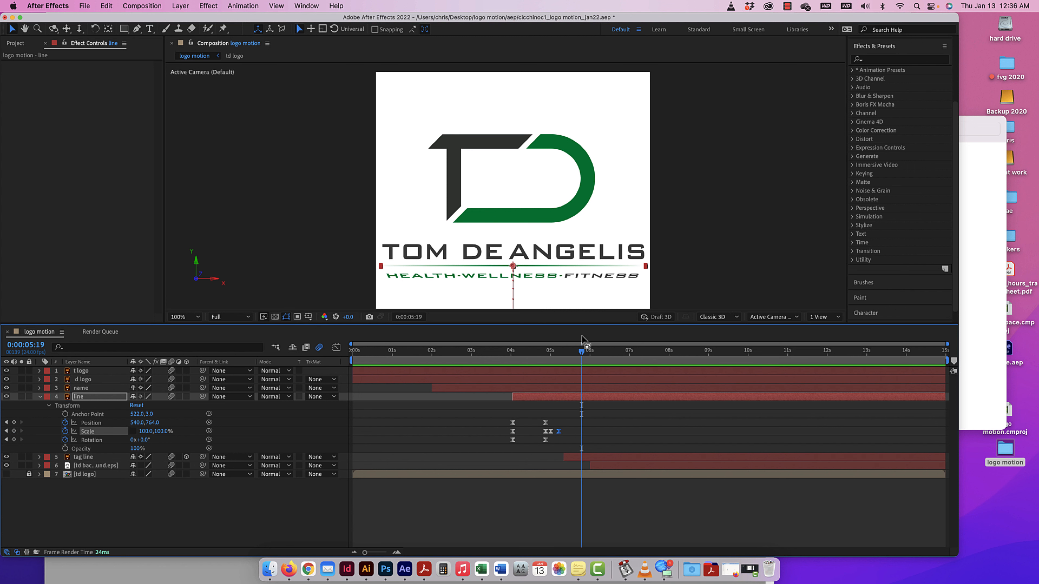
Reduce the composition view to 50% and preview the complete logo animation from the first frame.
key("super+minus")
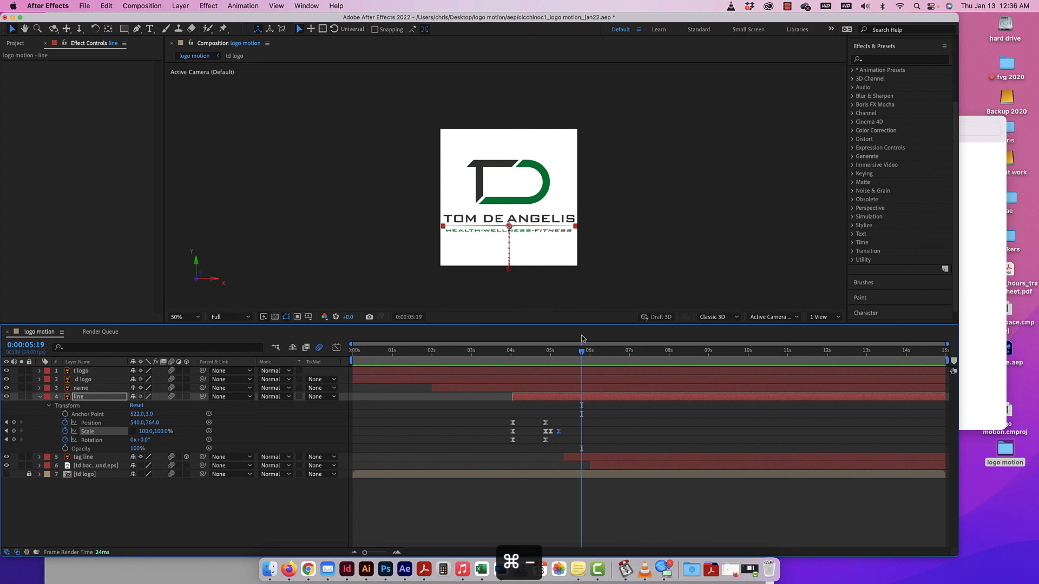
left_click_drag(581, 350, 302, 349)
key("space")
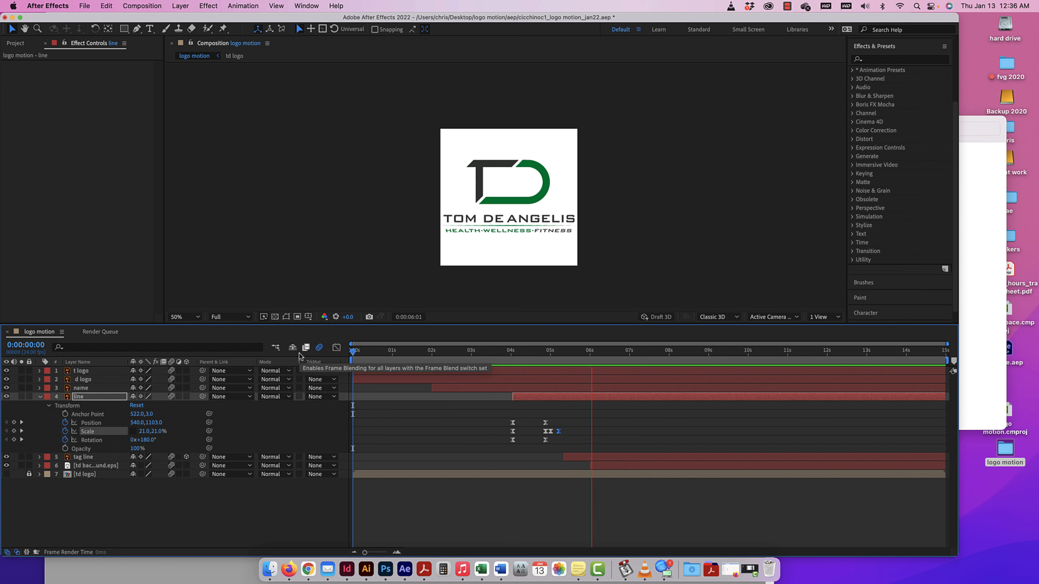
key("space")
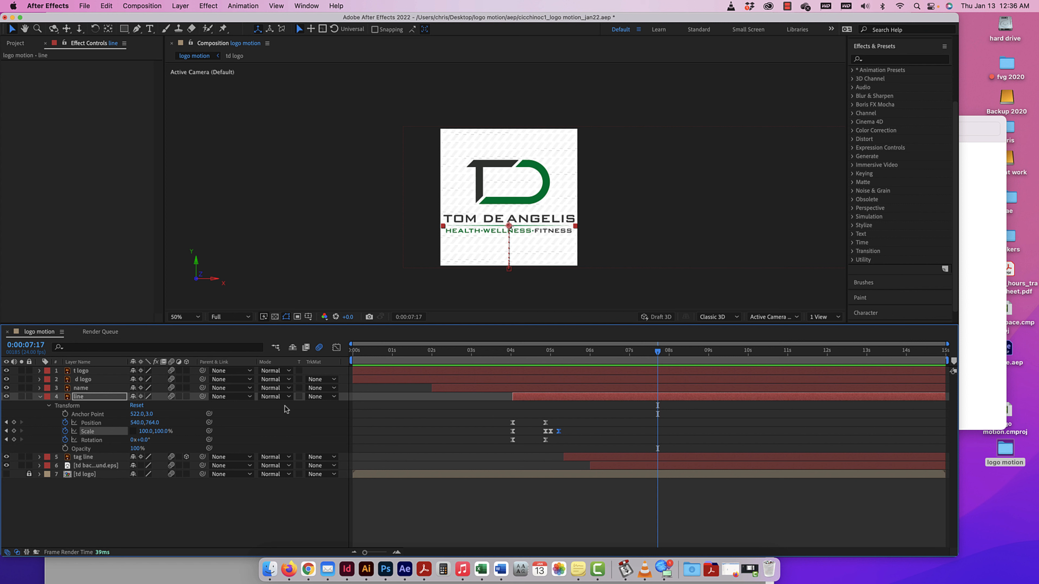
Collapse the line layer and display the project's assets.
left_click(40, 397)
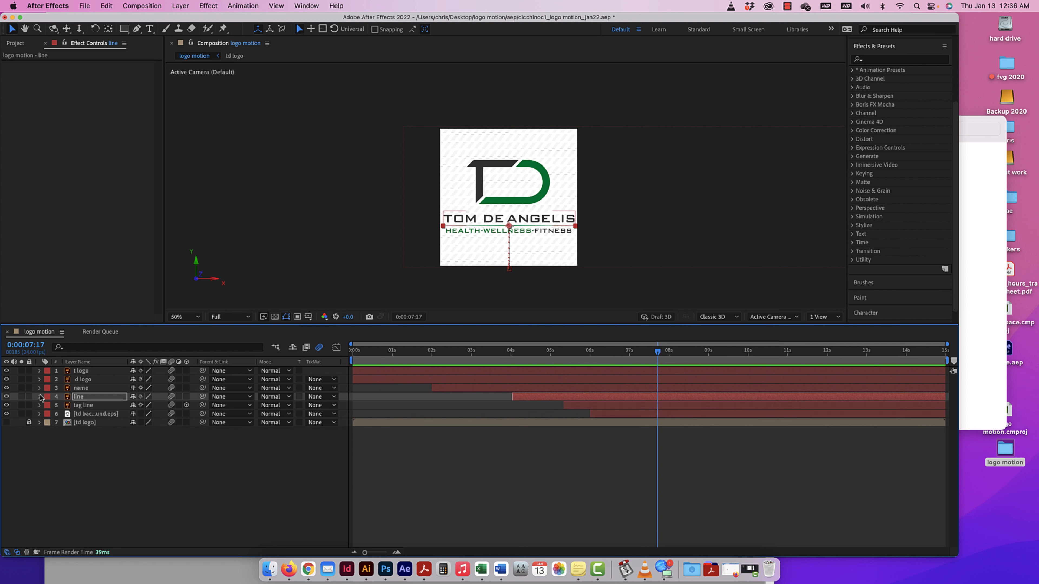
left_click(16, 44)
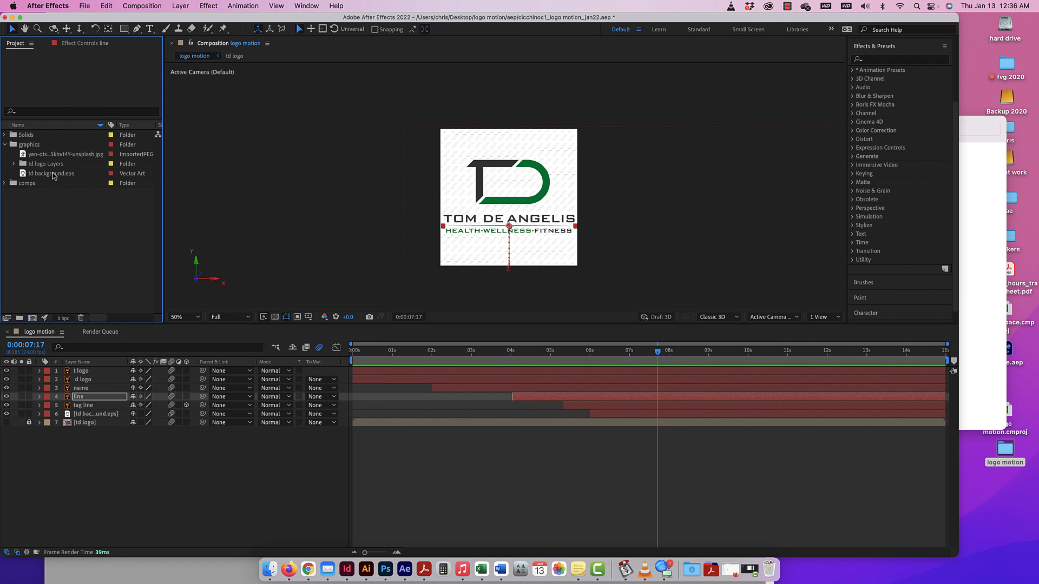
Add the unsplash.jpg concrete texture to the timeline directly beneath the td background.eps layer and hide the td background layer.
left_click_drag(64, 155, 99, 429)
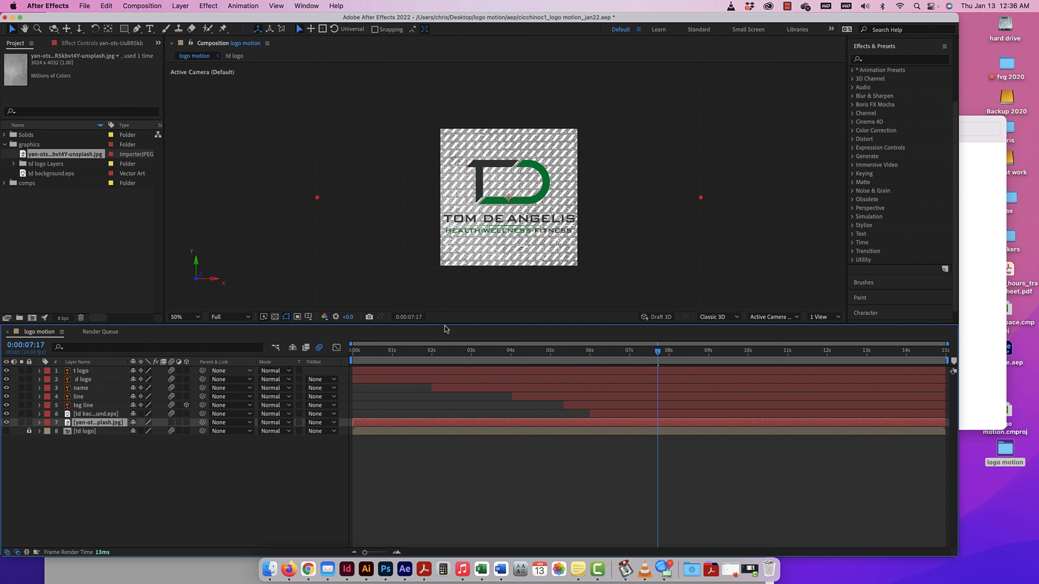
left_click(6, 414)
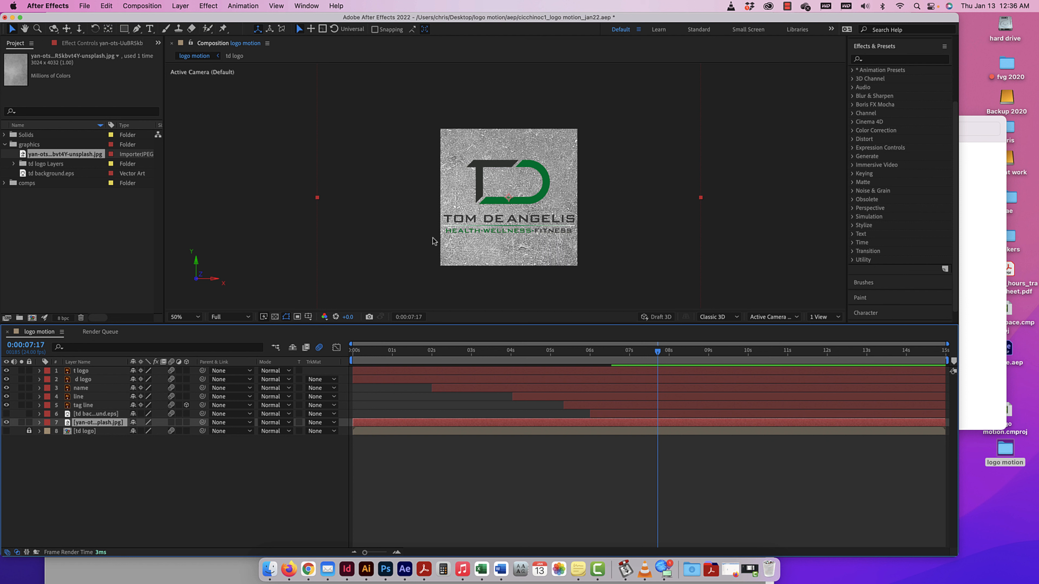
Set the concrete texture layer's Opacity to 16% and collapse its properties.
left_click(40, 422)
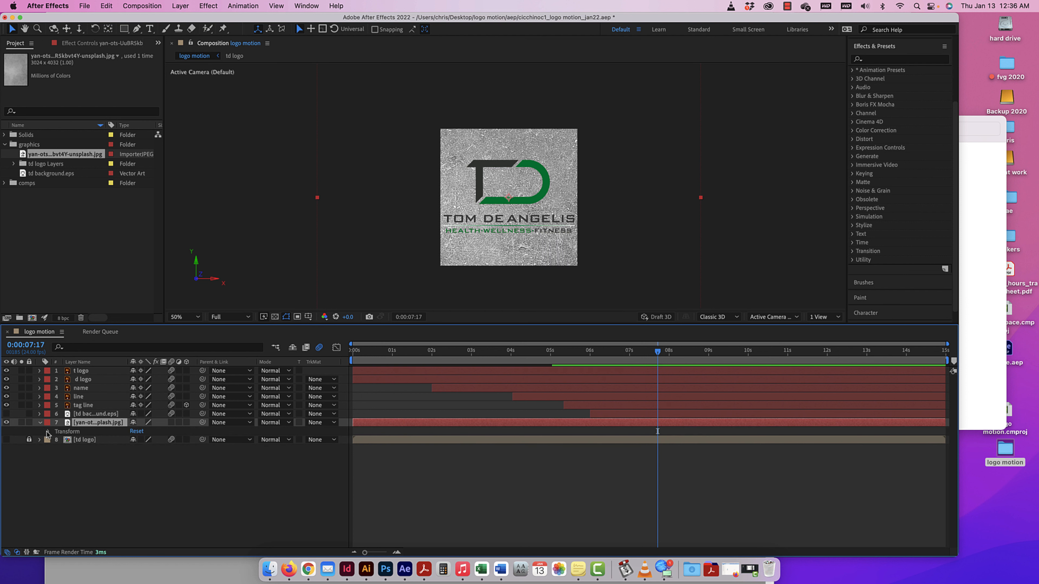
left_click(48, 432)
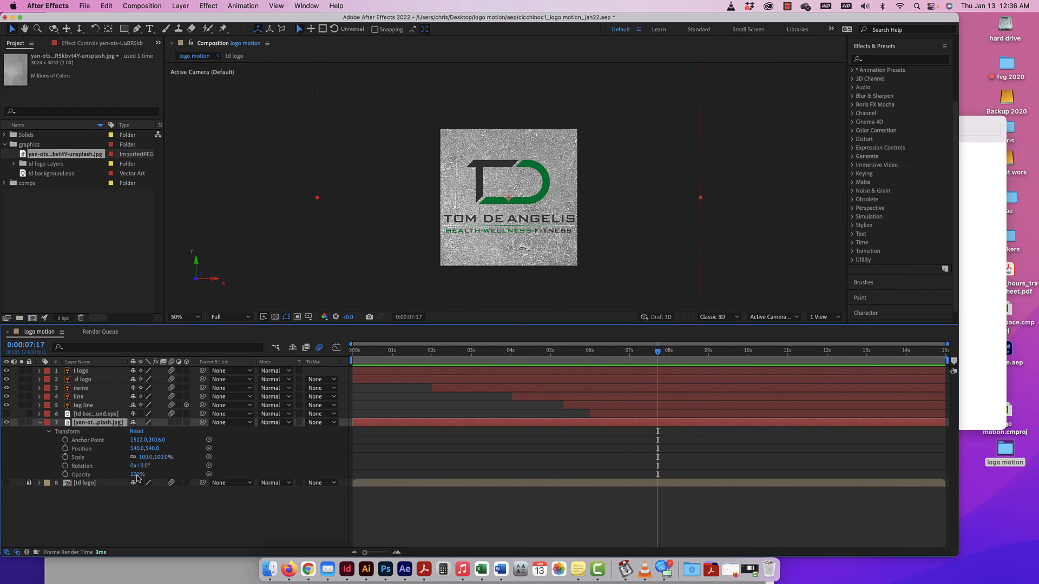
left_click_drag(136, 476, 95, 476)
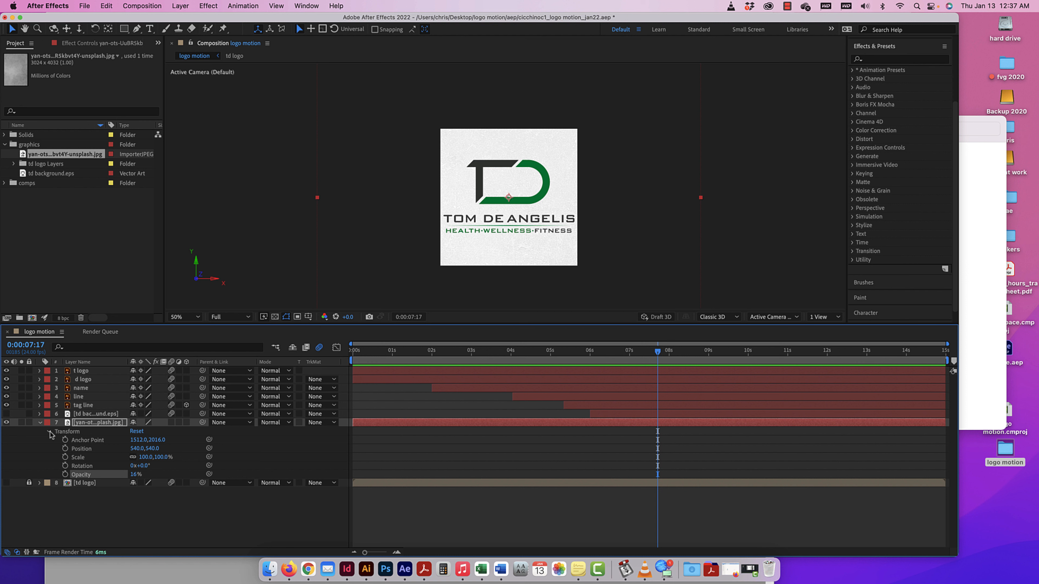
left_click(39, 423)
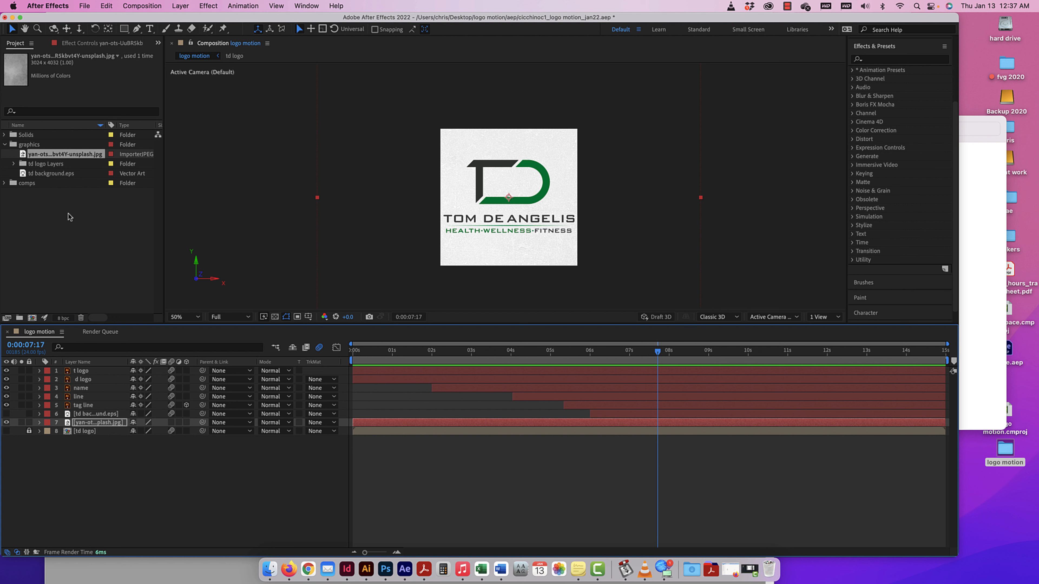
Duplicate the concrete texture layer and move the copy above the t logo layer, at the head of the layer stack.
mouse_move(59, 155)
left_mouse_down()
mouse_move(51, 232)
mouse_move(78, 378)
mouse_move(53, 156)
left_mouse_up()
left_click(92, 424)
key("super+d")
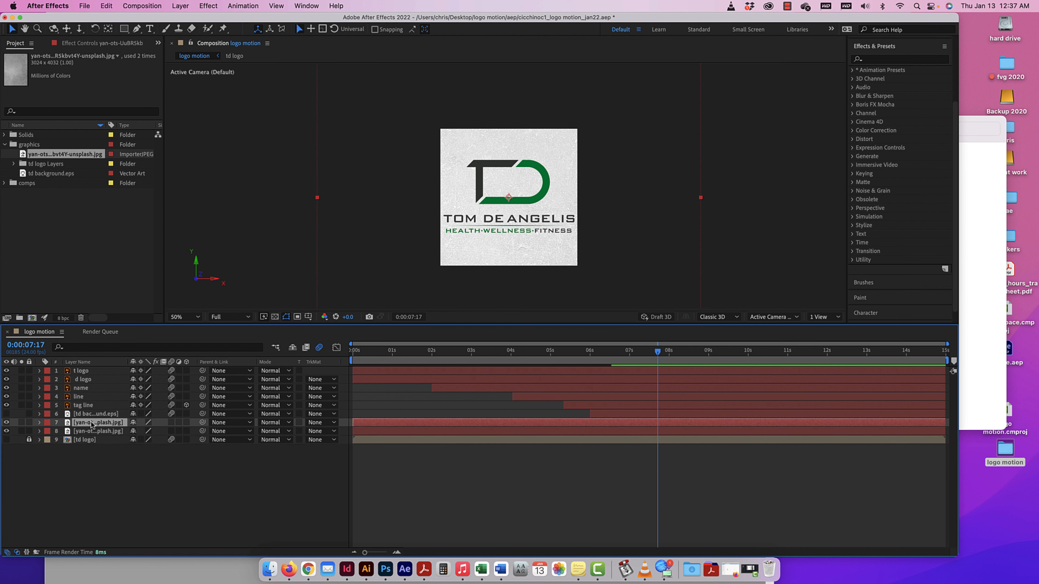
left_click_drag(95, 424, 93, 372)
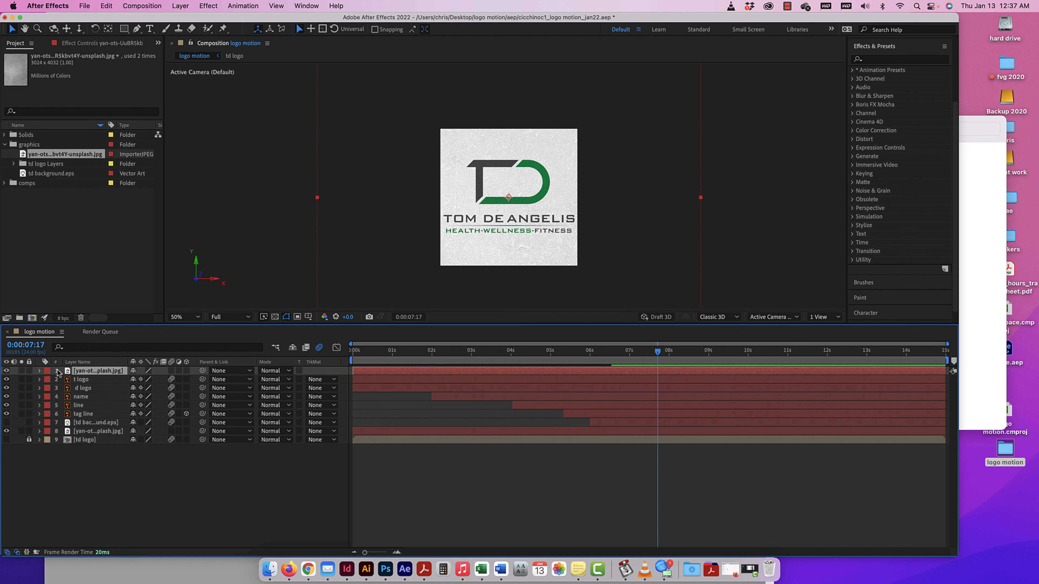
Reset the Transform properties of the texture copy above the t logo layer.
left_click(40, 371)
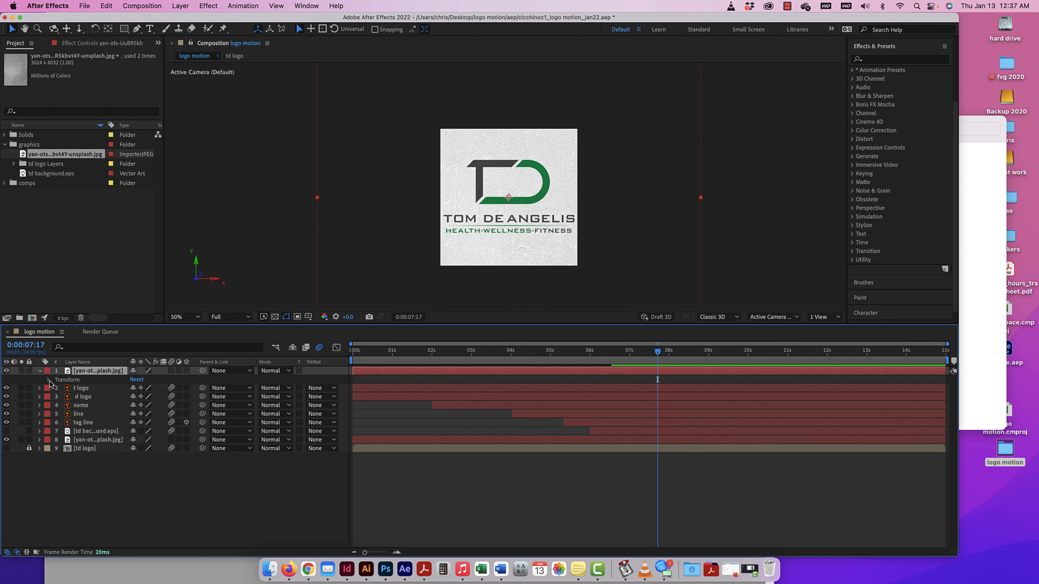
left_click(48, 380)
left_click(136, 380)
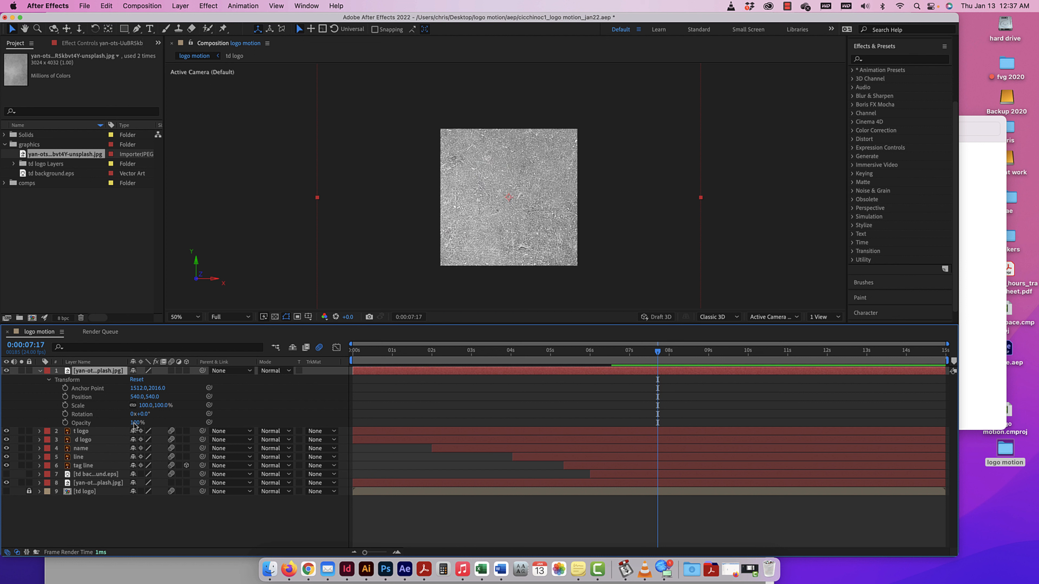
Scale the texture copy above the t logo layer proportionally to 37% so it roughly matches the composition width.
left_click(630, 168)
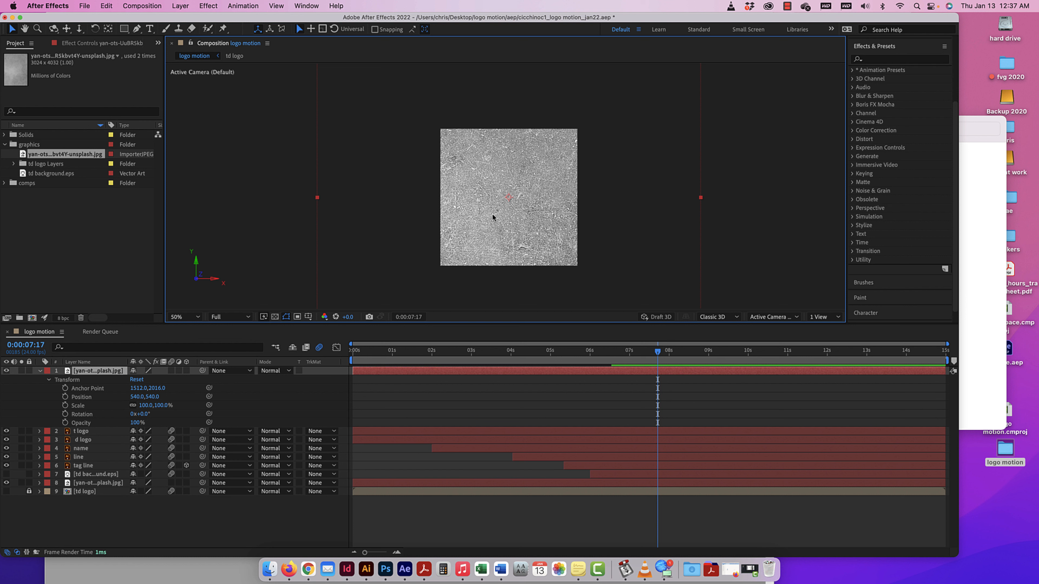
key("super+minus")
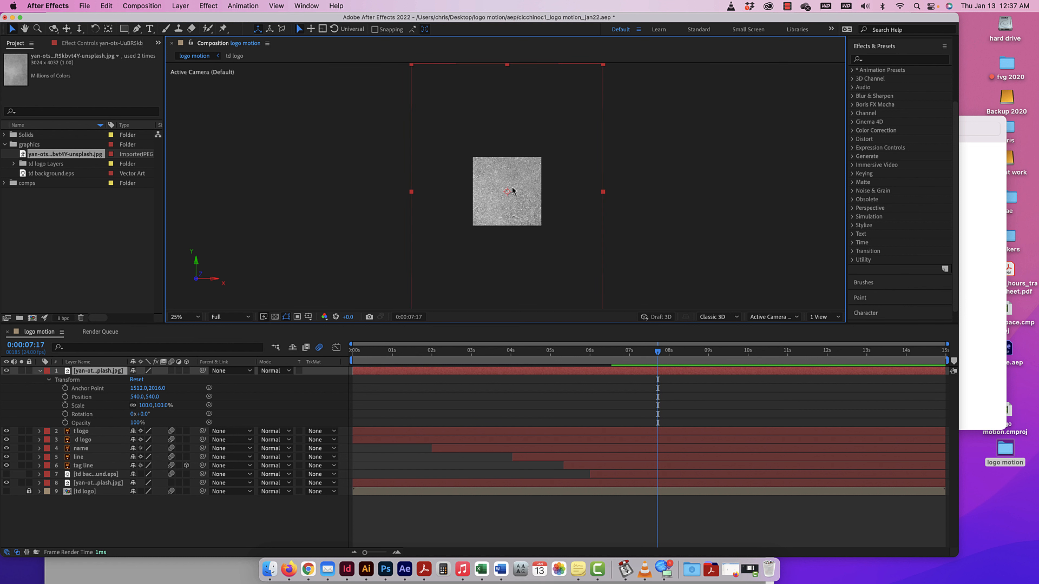
left_click_drag(601, 68, 543, 161)
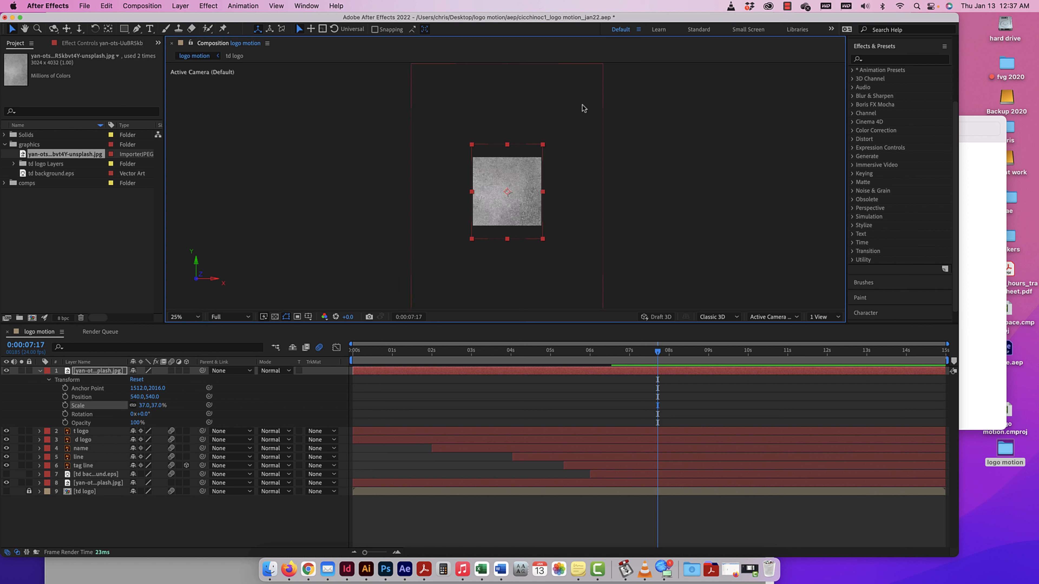
left_click(558, 157)
left_click(656, 187)
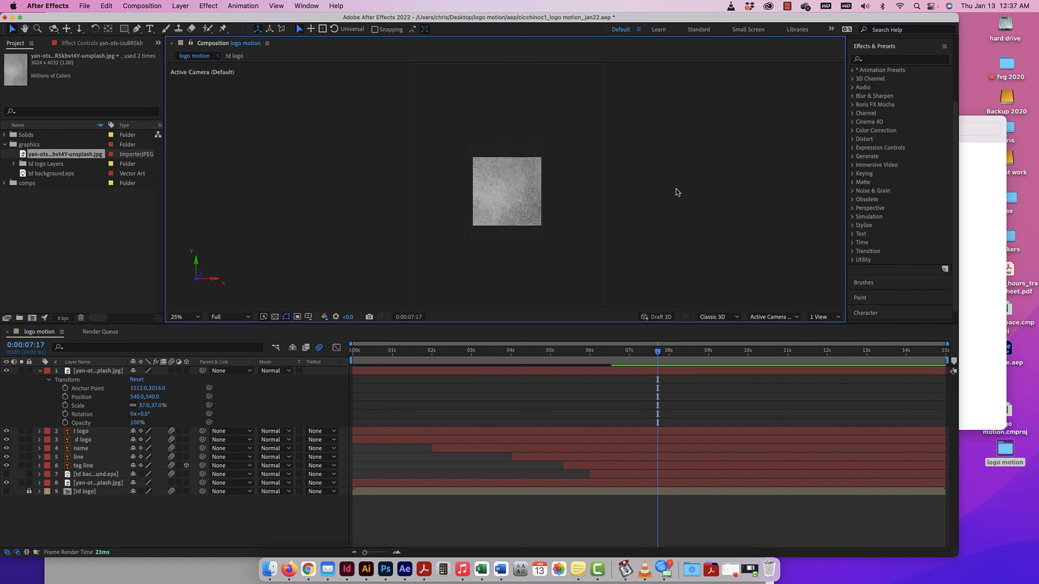
left_click(533, 196)
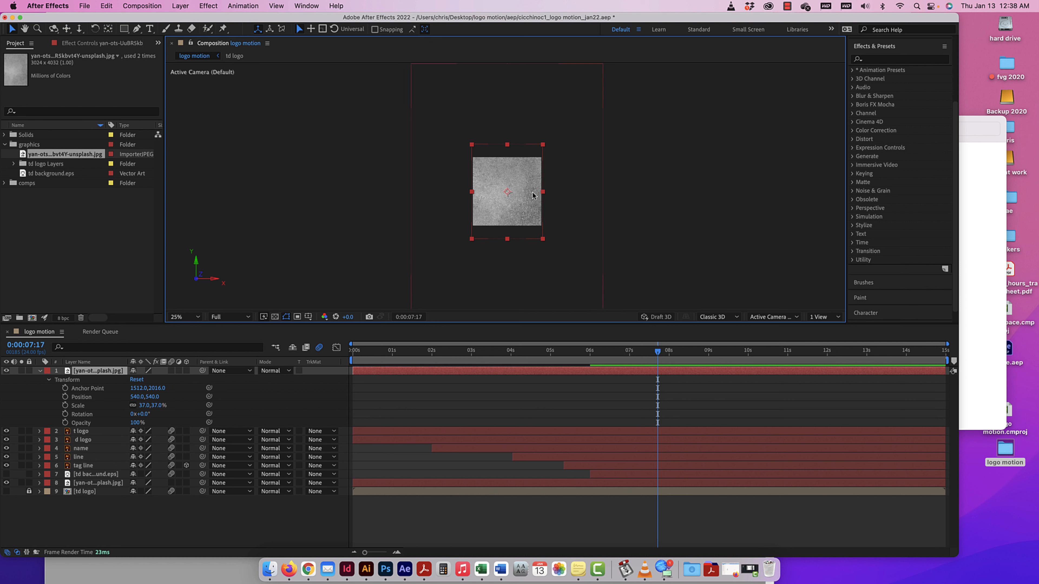
Try shifting the scaled texture's anchor point off-center, using the Pan Behind tool, and recenter it in the layer.
left_click(108, 29)
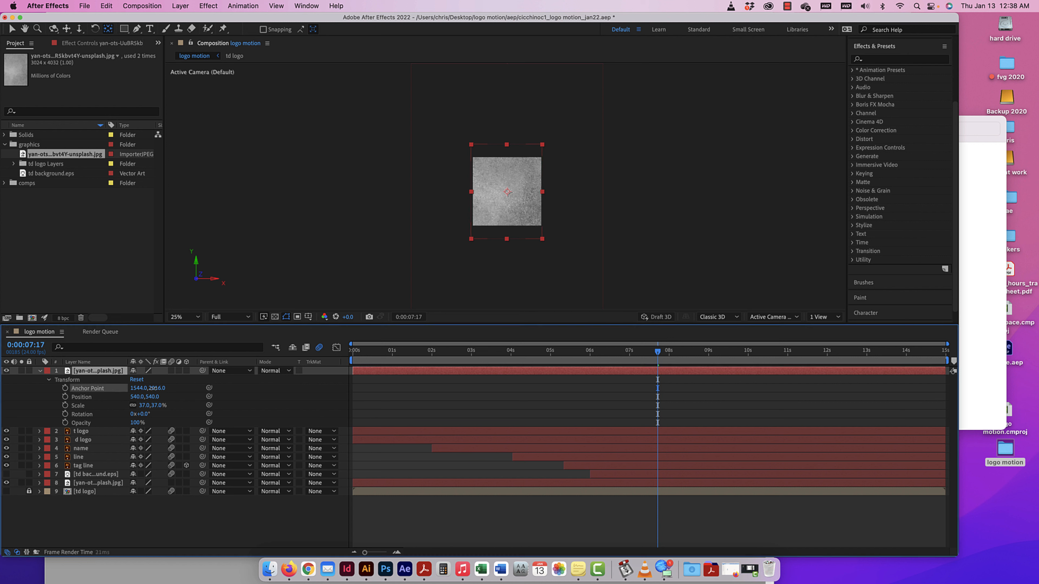
key("super+z")
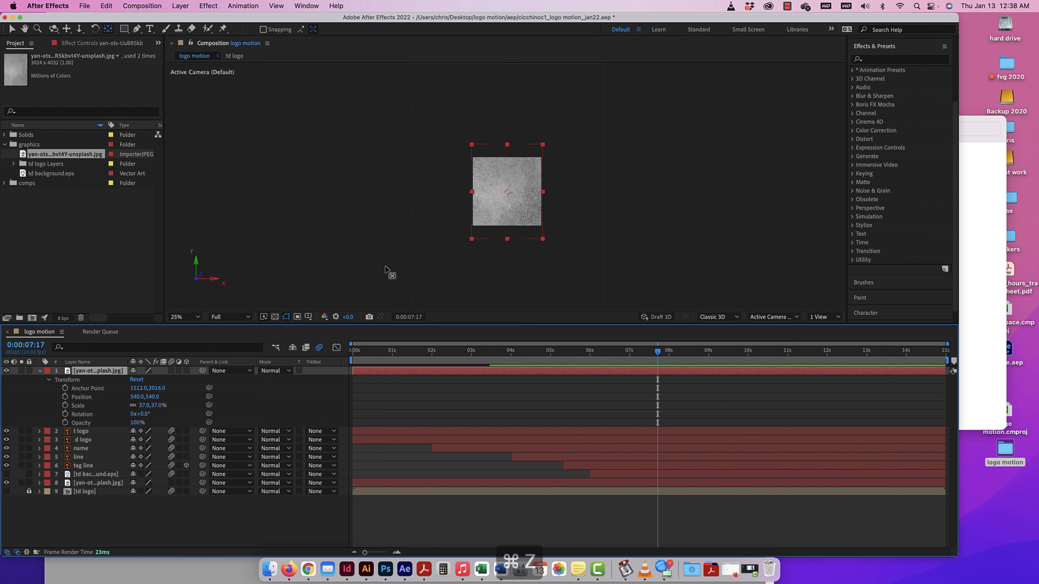
left_click_drag(507, 191, 522, 171)
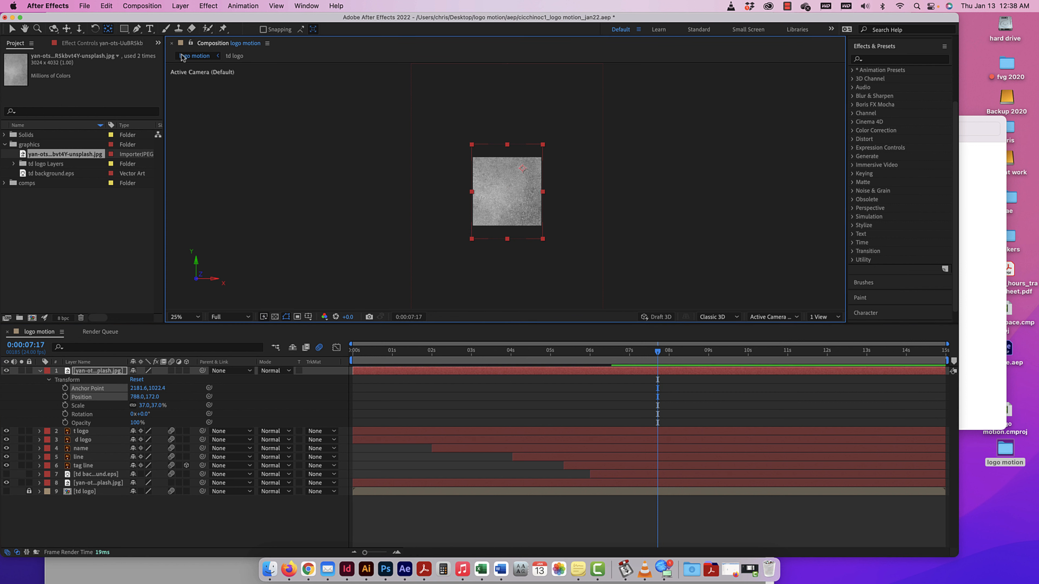
double_click(108, 33)
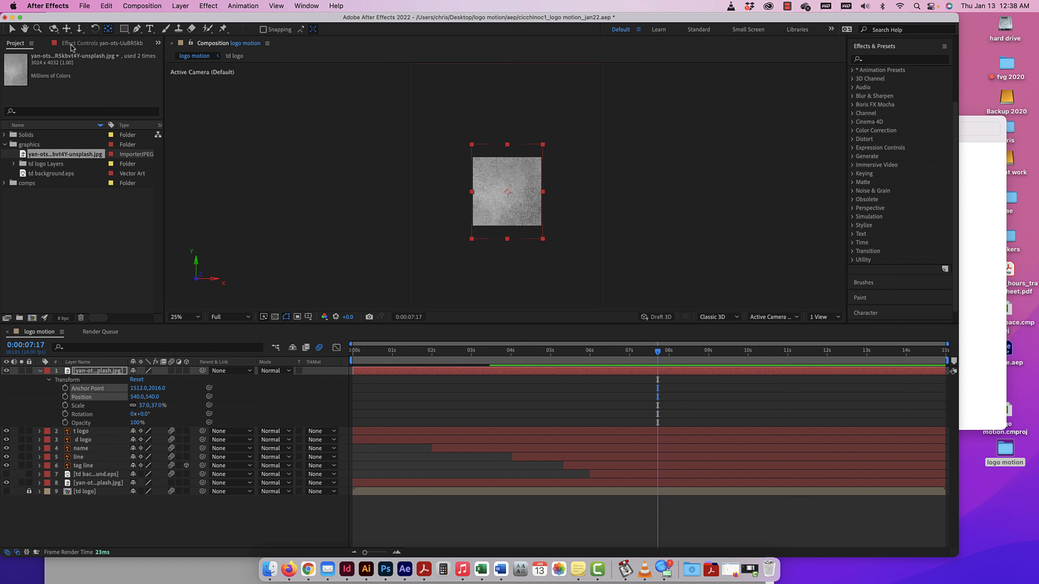
Examine the General preferences and close them without changing any option.
left_click(54, 7)
mouse_move(117, 37)
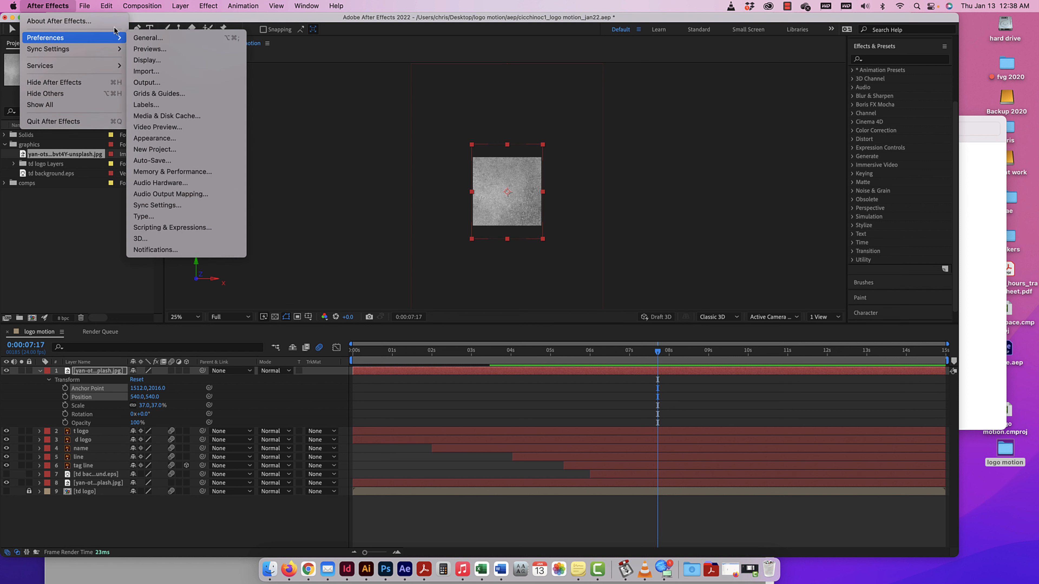
left_click(147, 38)
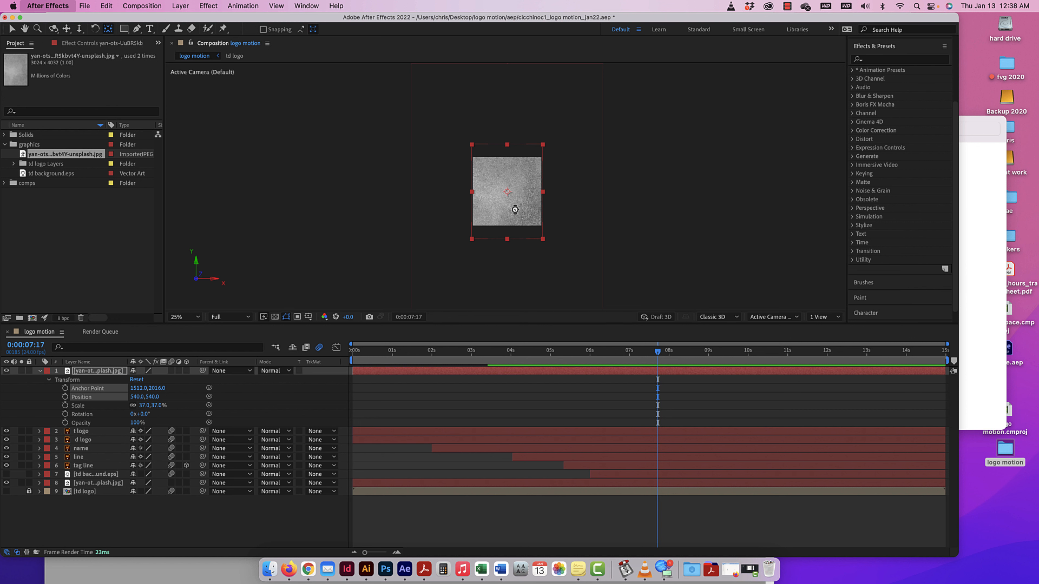
key("super+alt+semicolon")
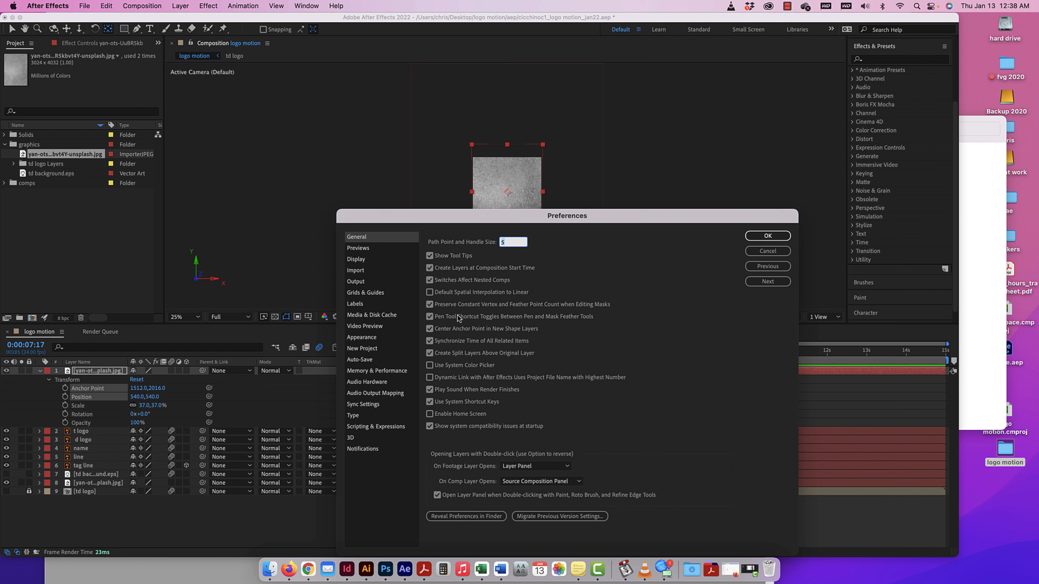
left_click(769, 237)
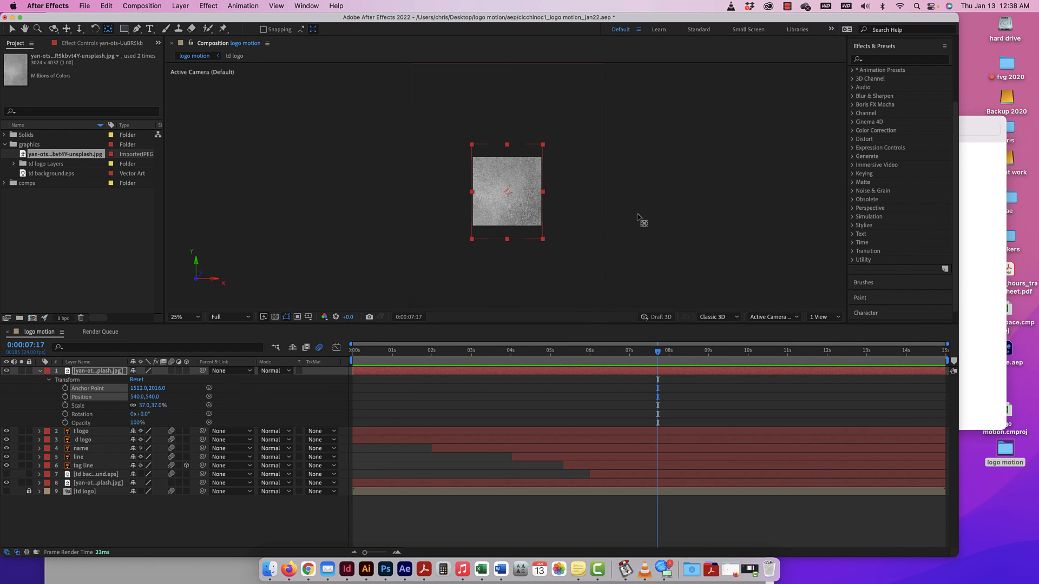
Try moving the scaled texture's anchor point to its upper edge, undo the move and deselect all layers.
left_click_drag(506, 191, 508, 146)
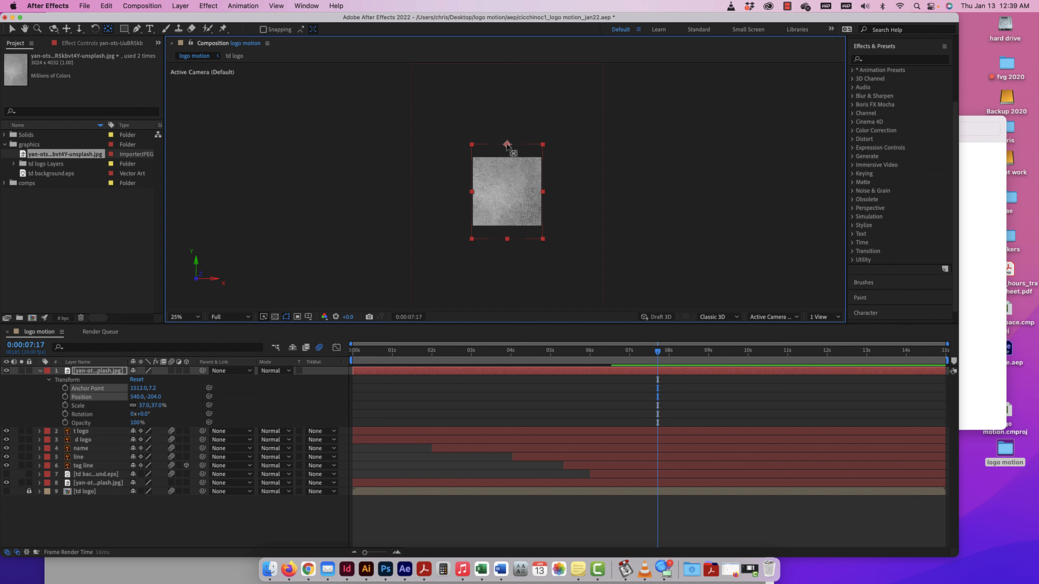
left_click_drag(507, 145, 519, 195)
key("super+z")
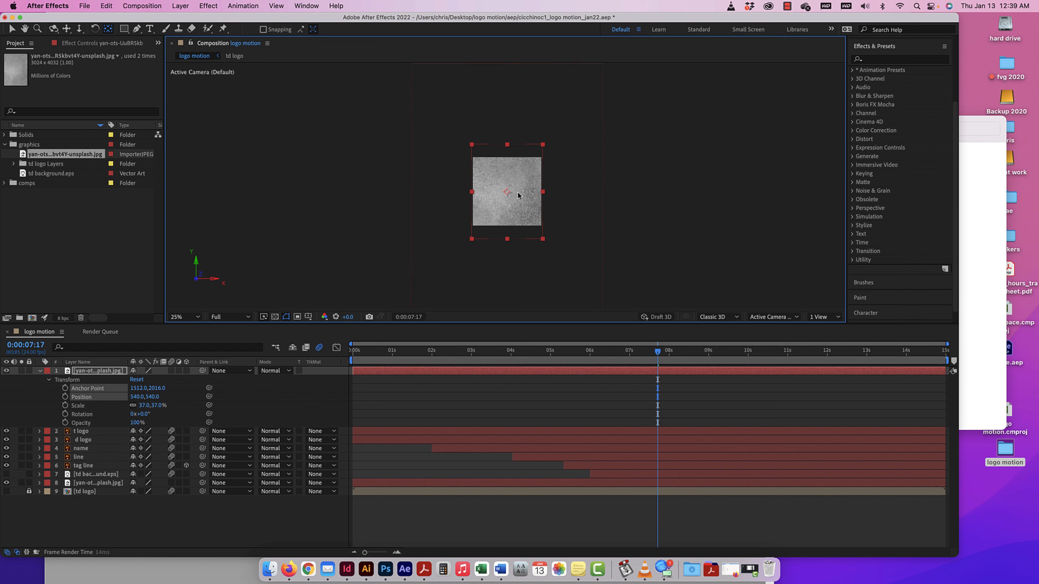
key("super+z")
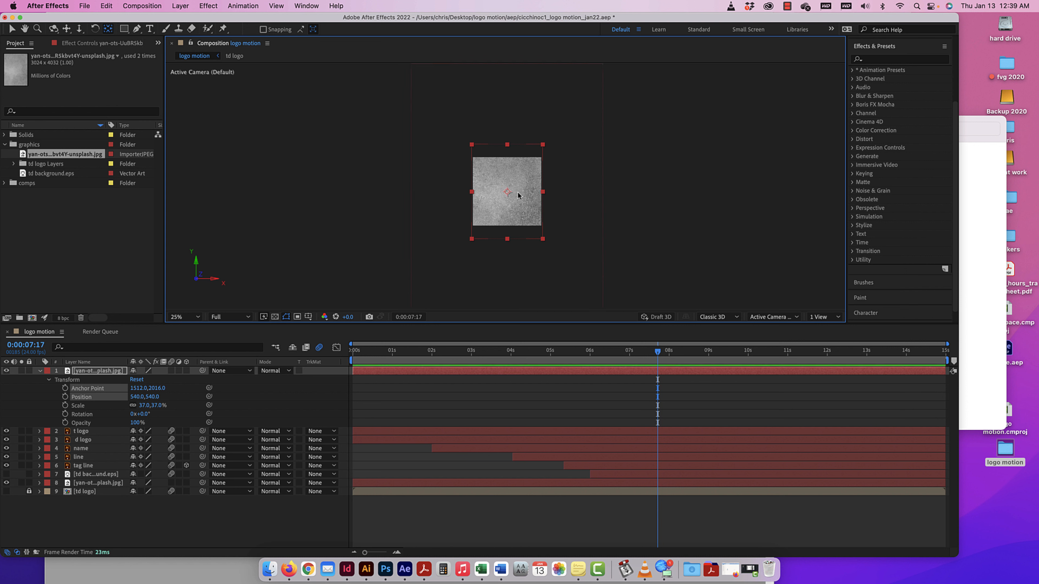
left_click(450, 90)
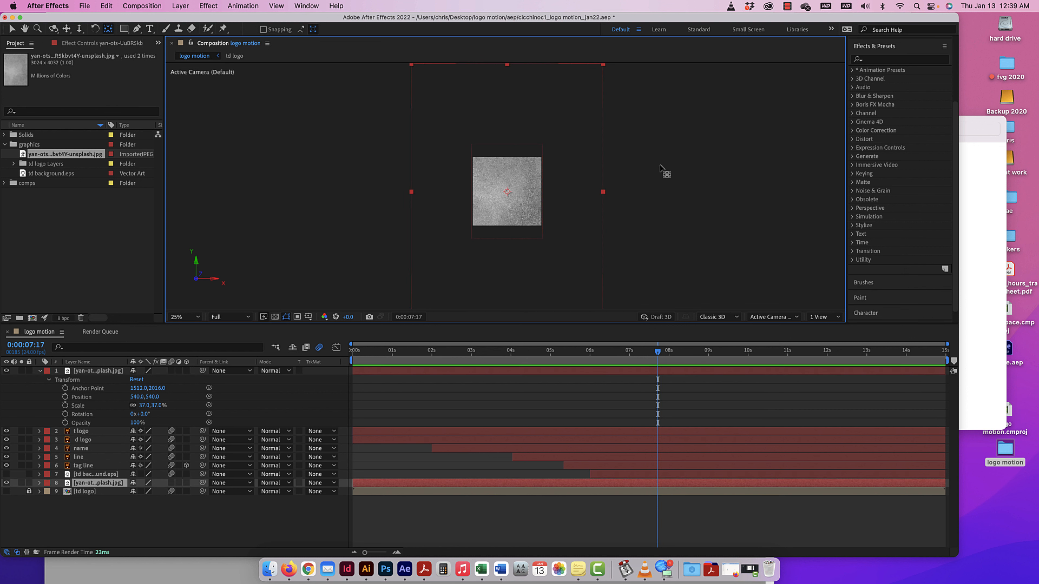
left_click(327, 200)
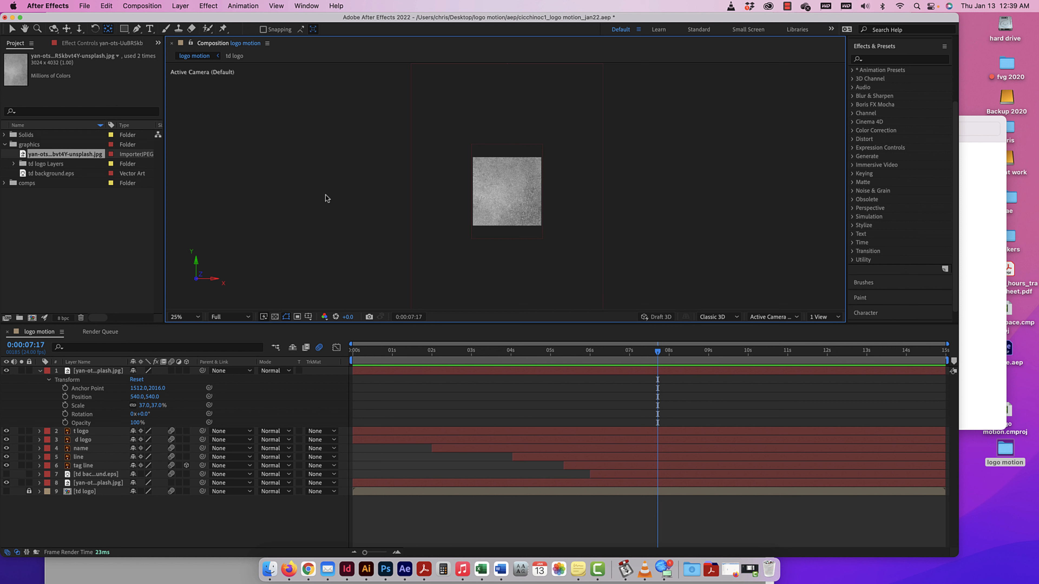
Hide the timeline's Modes column and show it again.
right_click(114, 362)
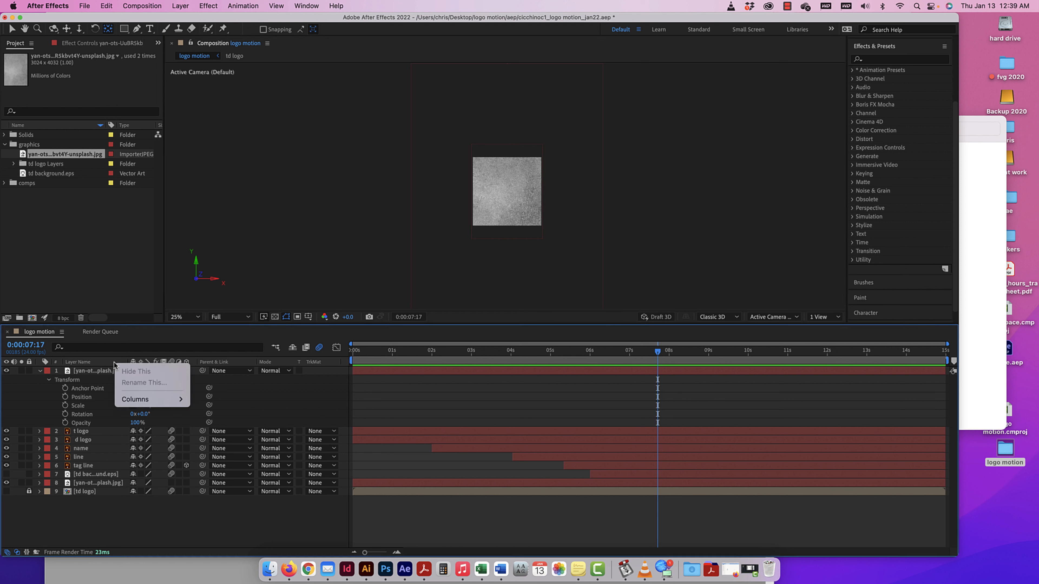
mouse_move(152, 399)
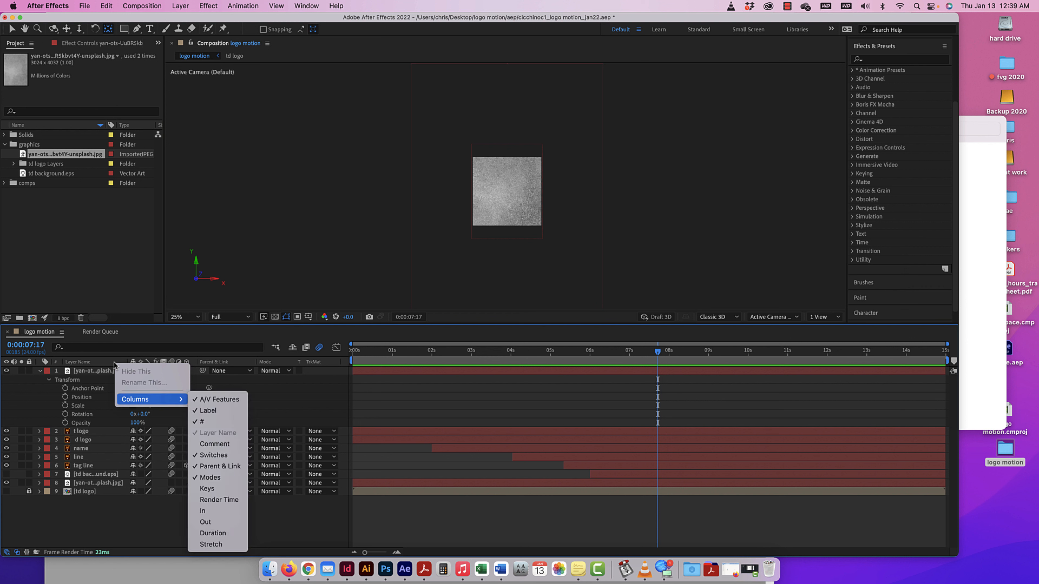
left_click(219, 482)
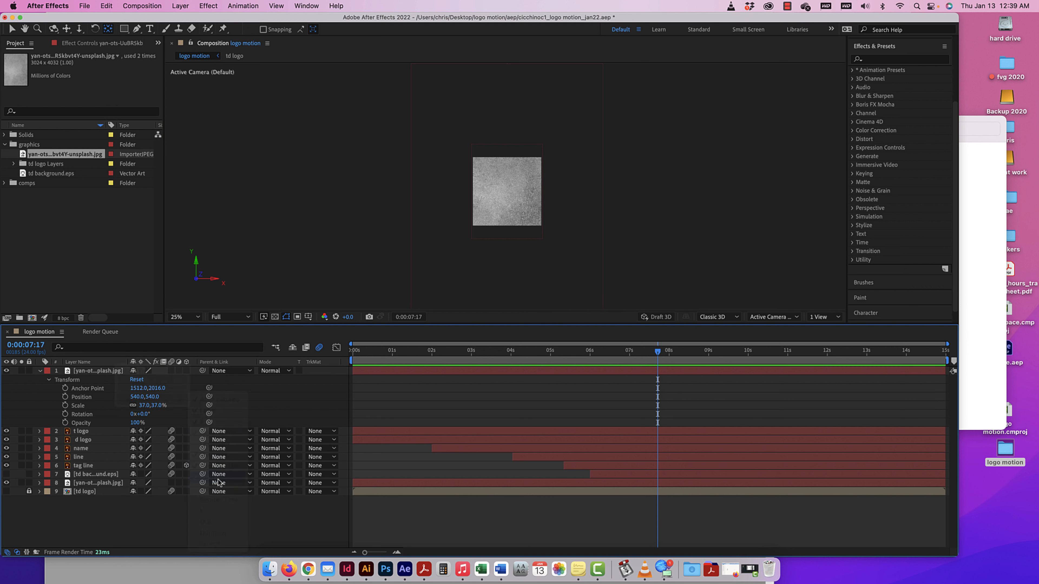
right_click(106, 364)
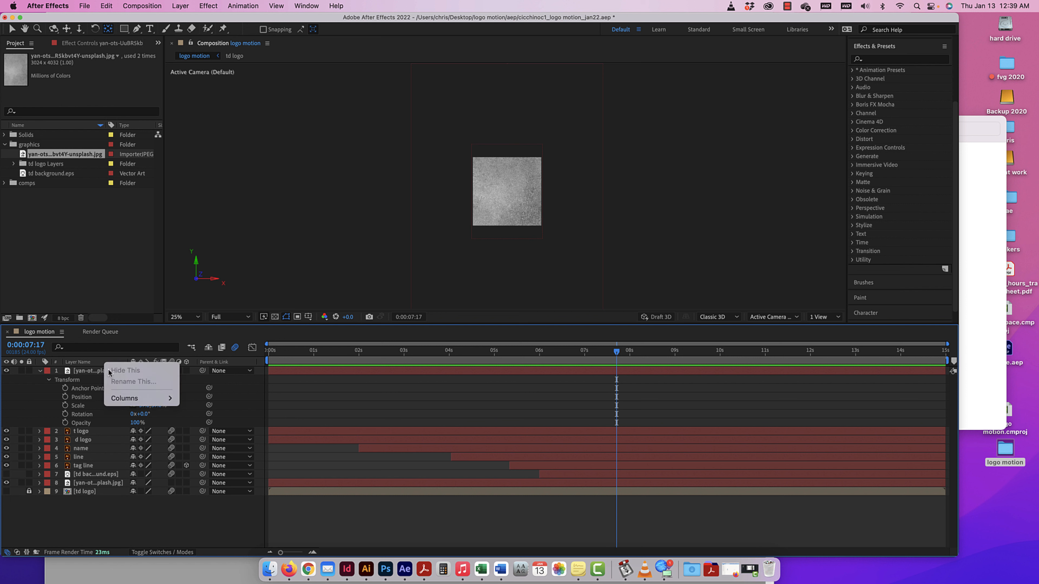
mouse_move(129, 400)
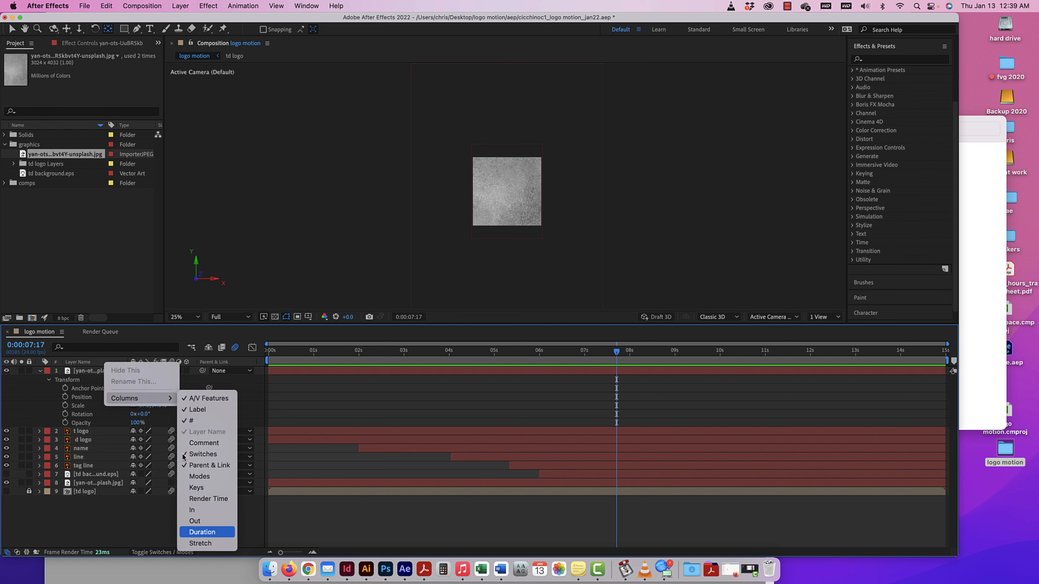
left_click(207, 477)
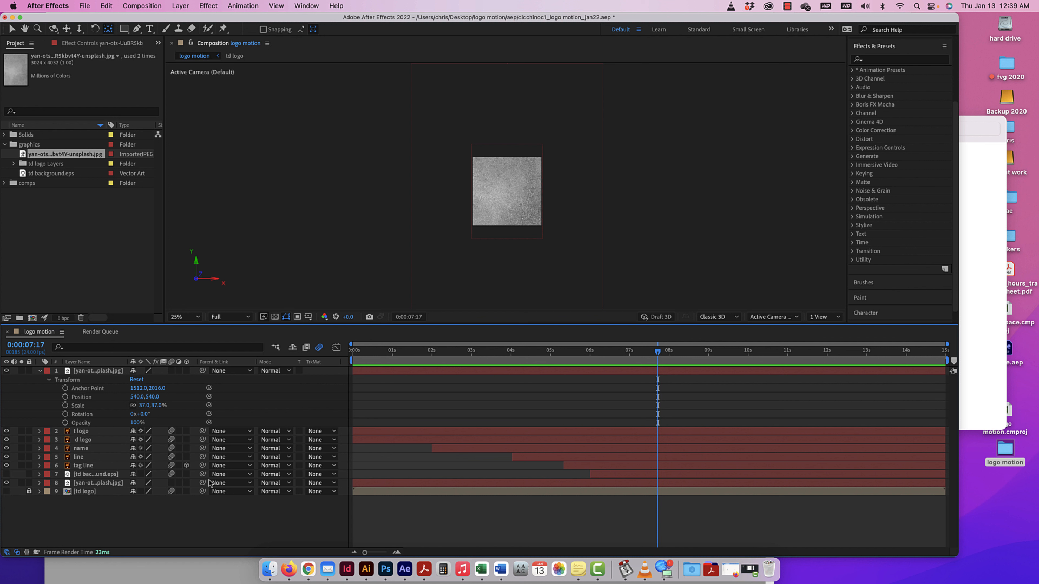
Set the top texture layer's blending mode to Overlay and lower its opacity to 4%.
left_click(279, 372)
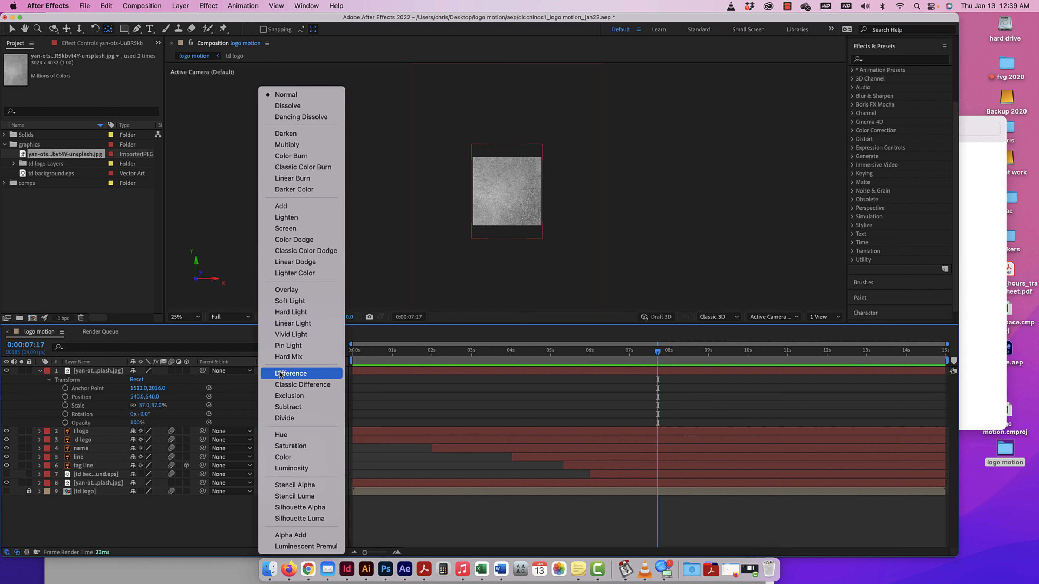
left_click(294, 289)
key("super+=")
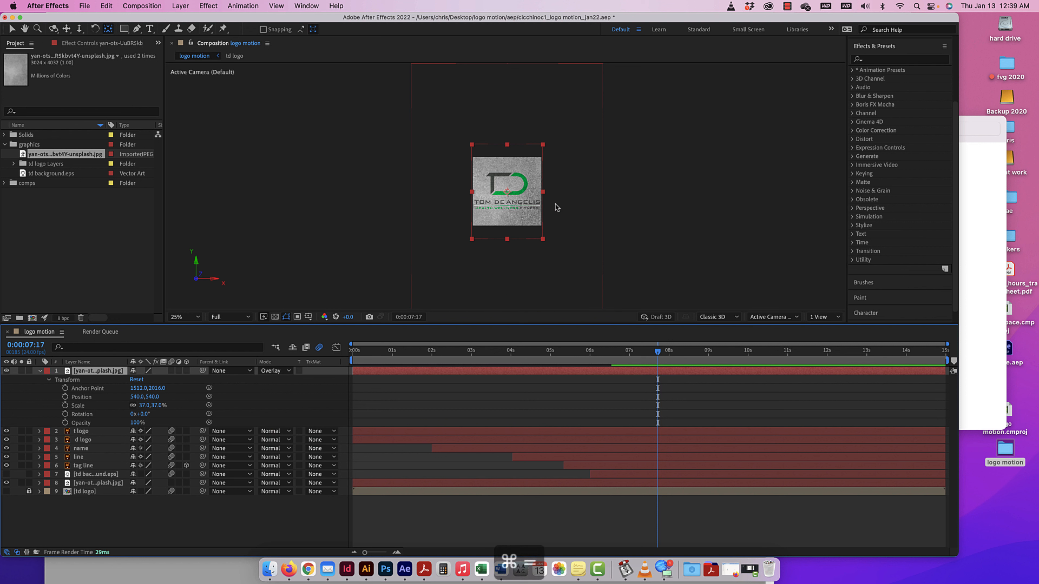
key("super+=")
key("super+minus")
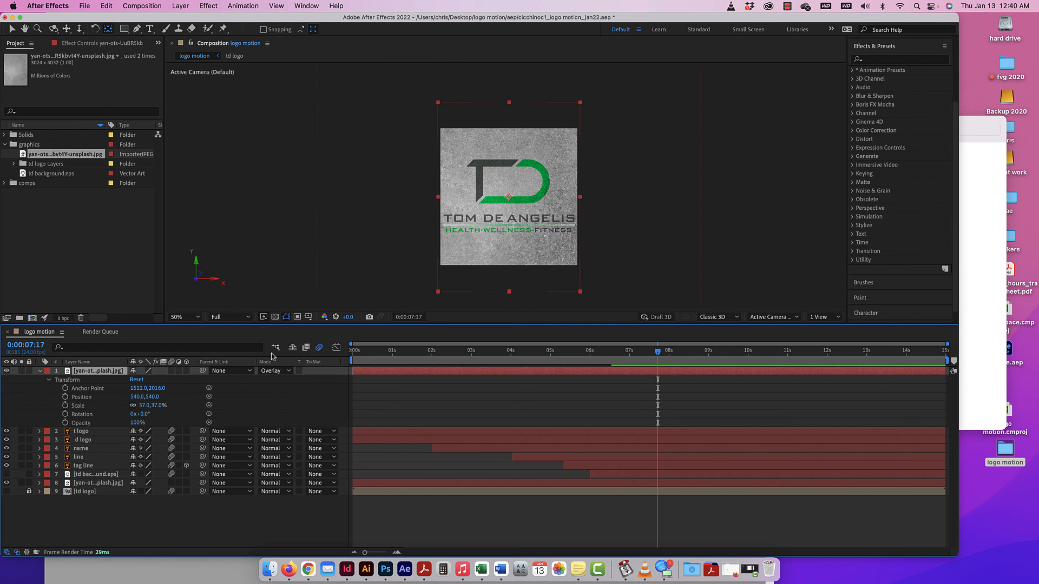
left_click_drag(138, 425, 90, 423)
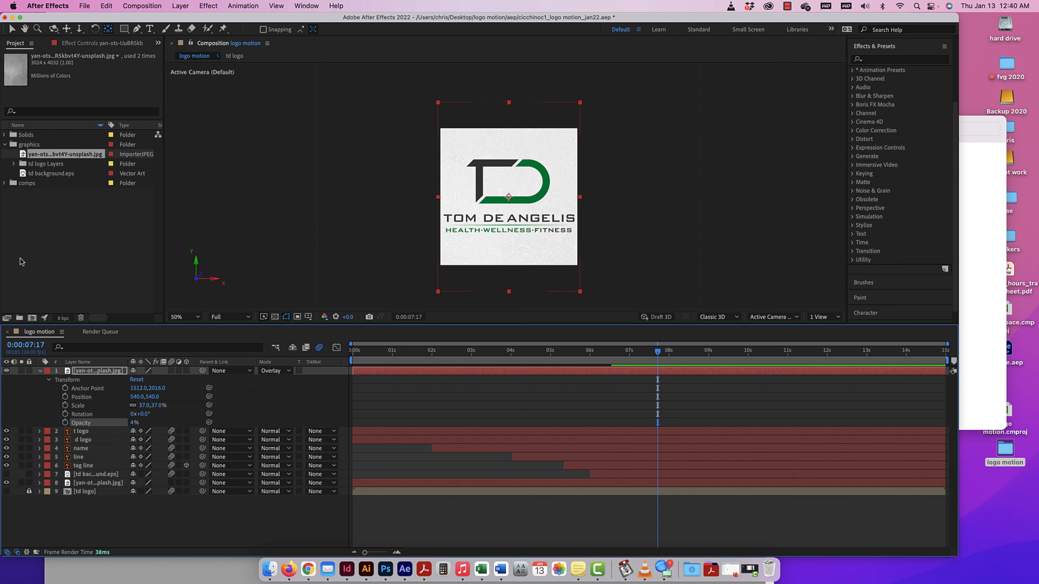
left_click(39, 371)
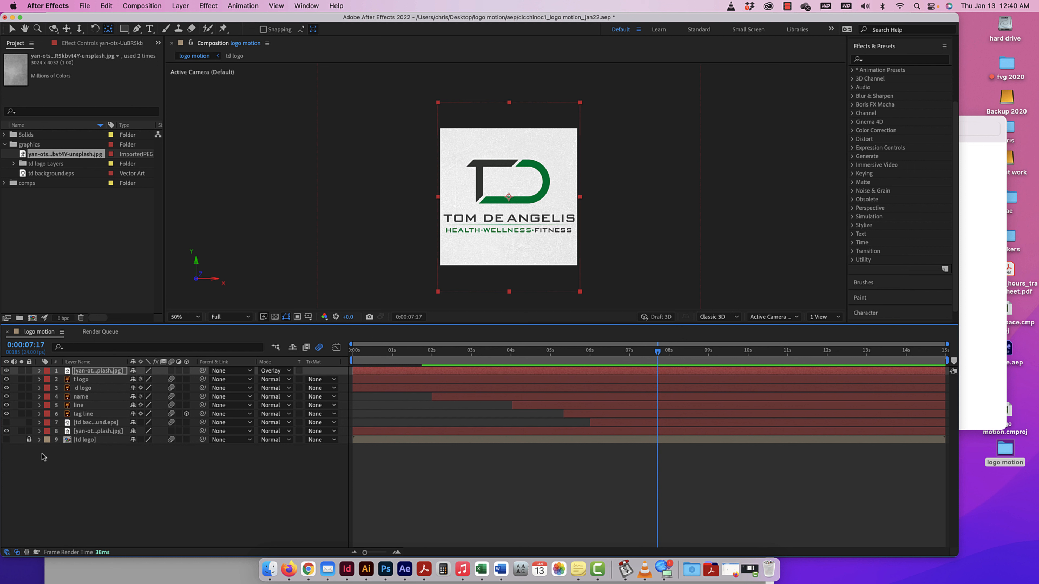
Go to 0:00:08:00 and examine the available effect categories without applying any.
left_click_drag(658, 352, 671, 353)
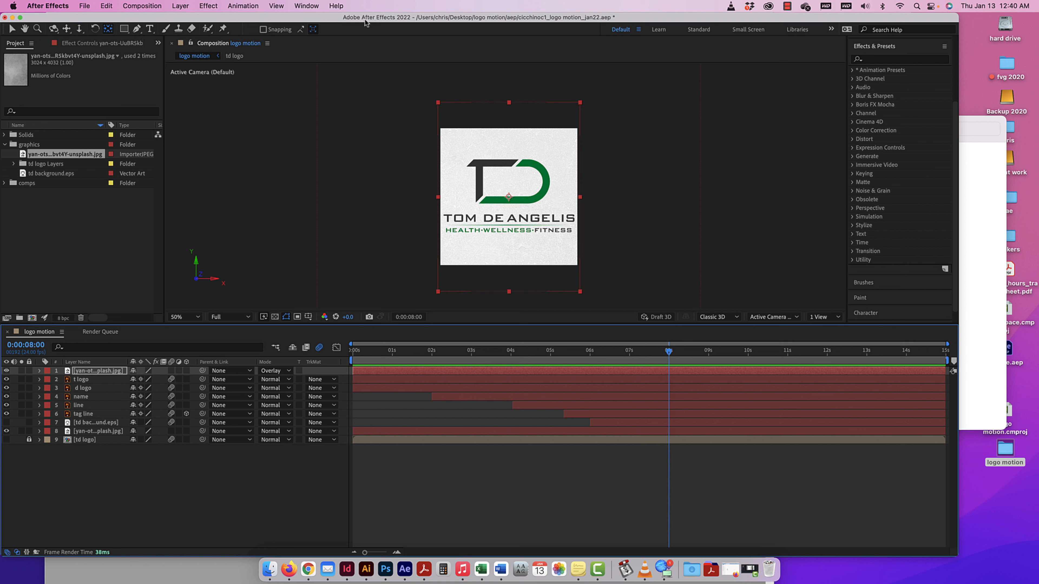
left_click(306, 6)
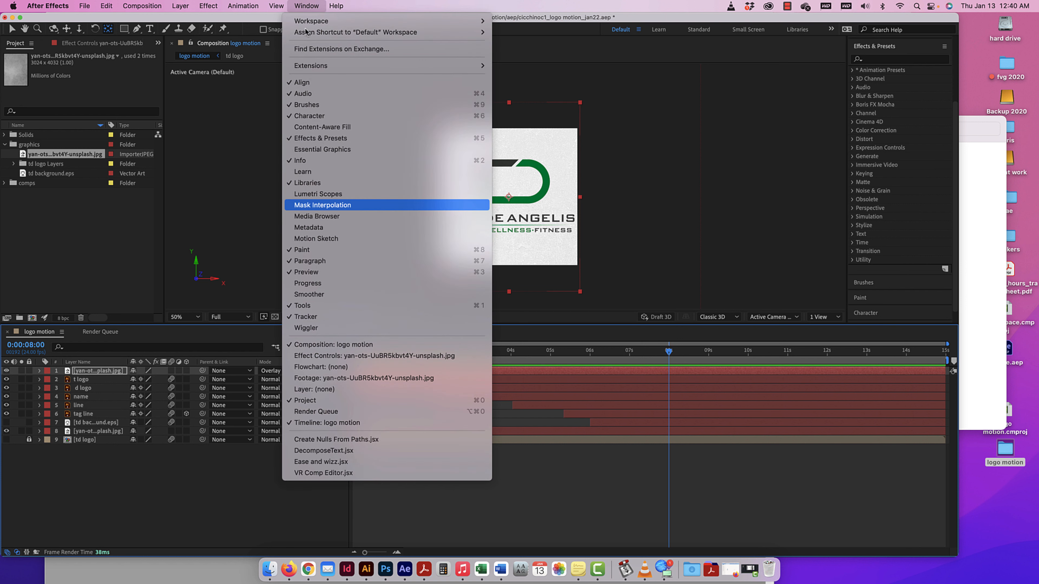
left_click(315, 139)
left_click(207, 6)
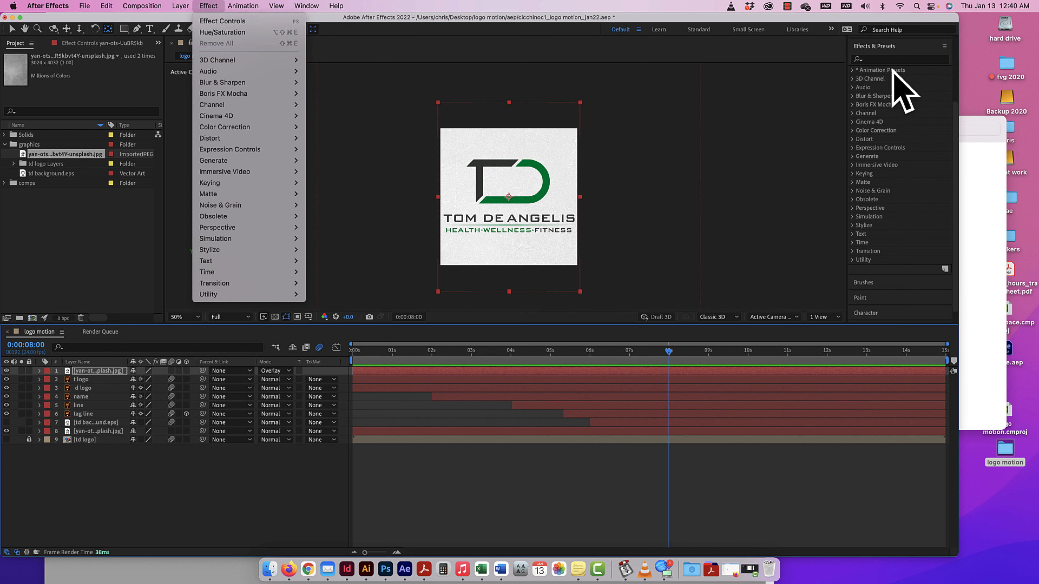
mouse_move(249, 60)
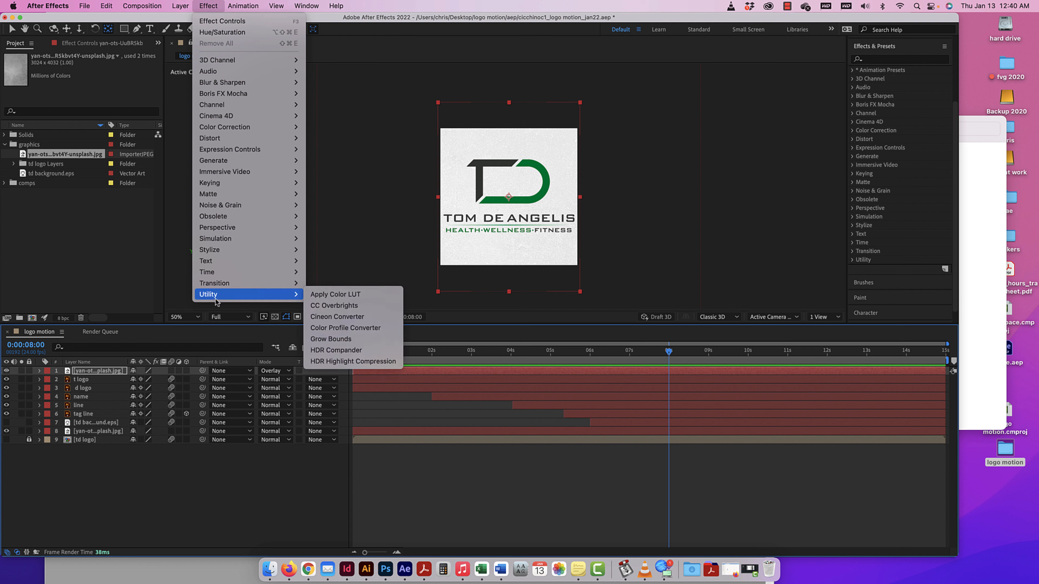
mouse_move(248, 104)
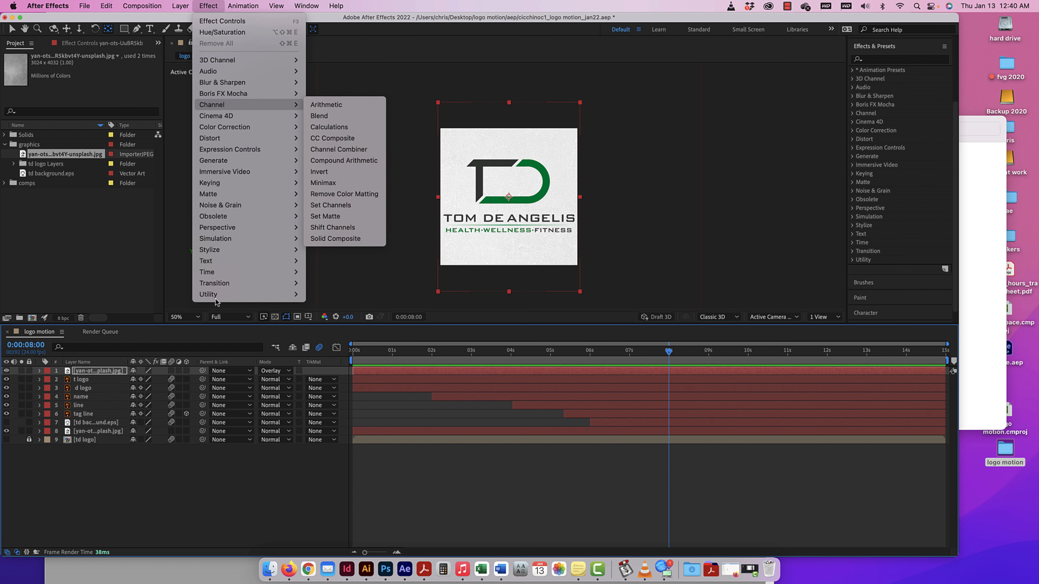
Search the effects for "hue" and apply Hue/Saturation to the d logo layer, undoing the misplaced application on t logo.
left_click(877, 65)
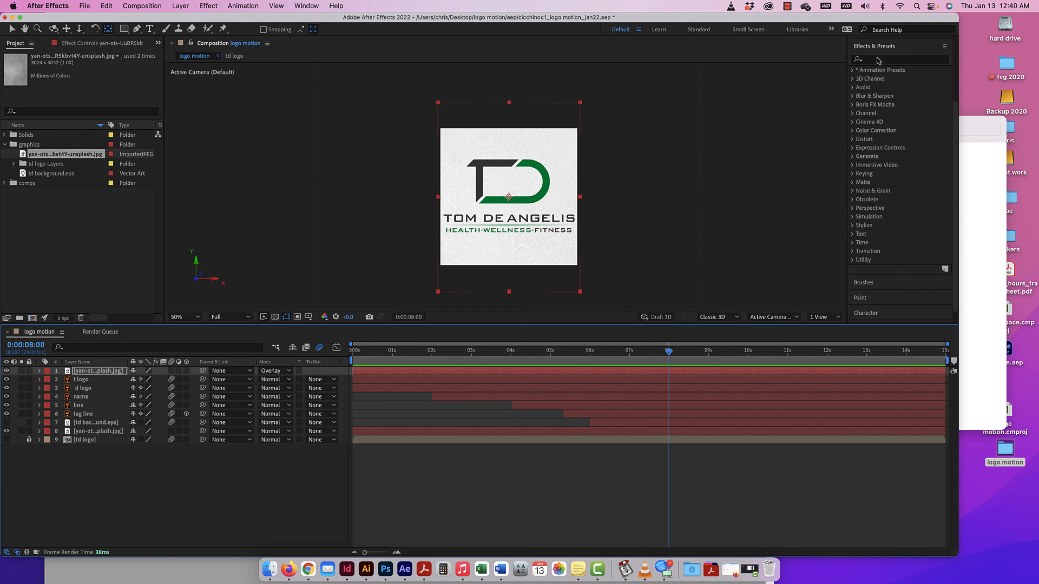
left_click(876, 60)
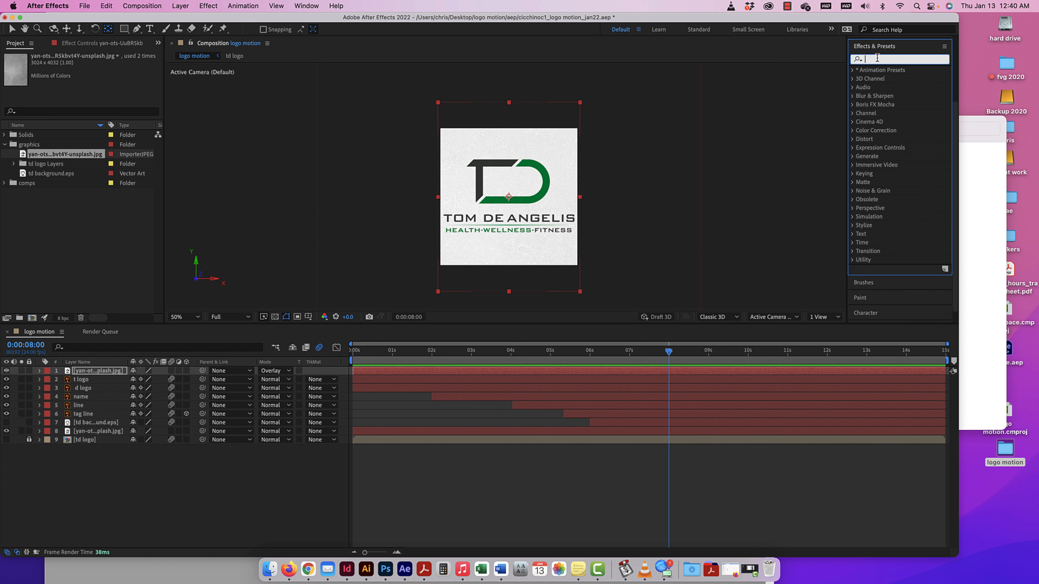
type("hue")
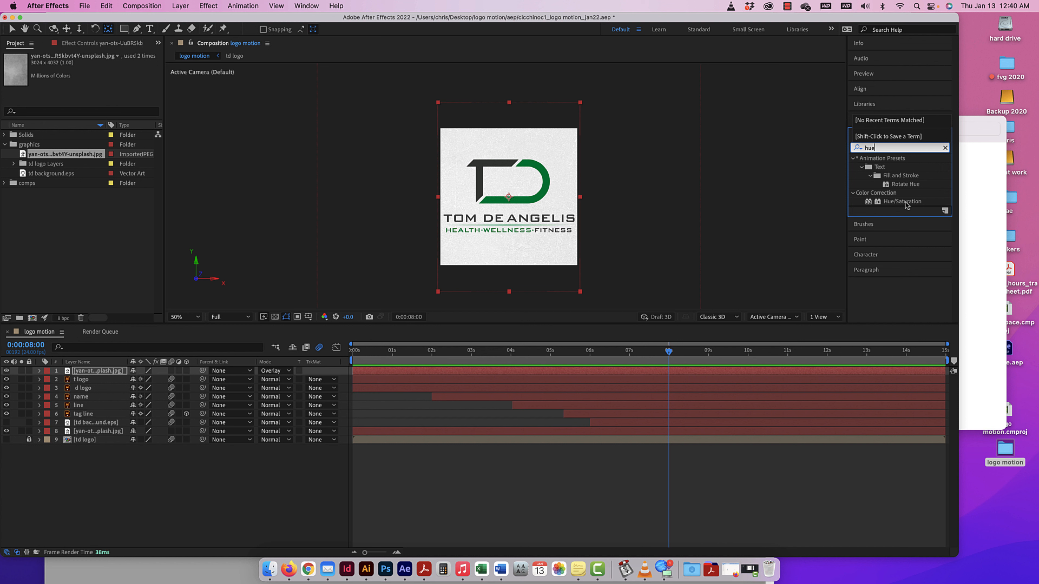
left_click_drag(906, 202, 94, 382)
key("super+z")
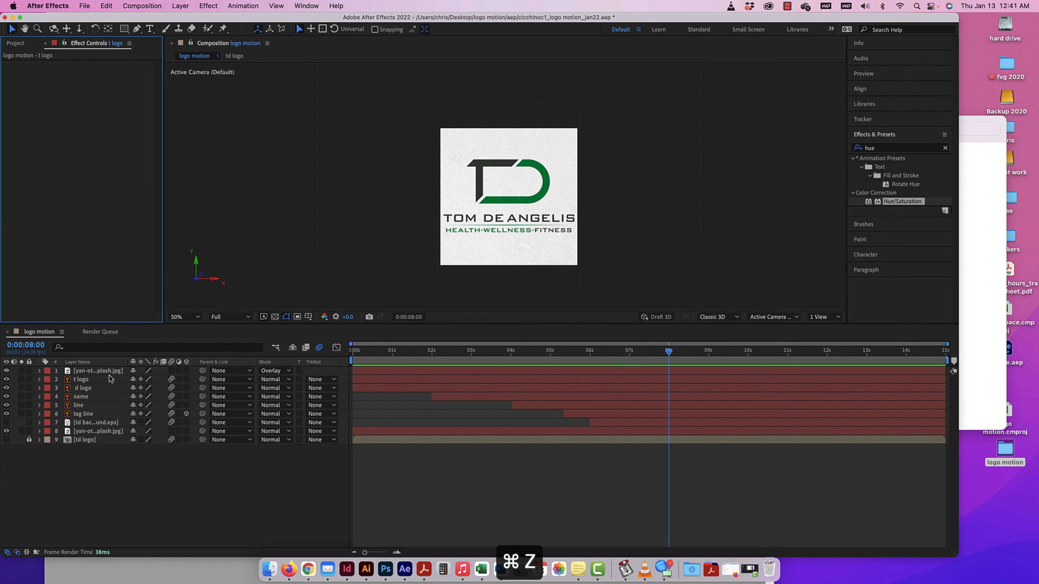
left_click_drag(332, 257, 105, 389)
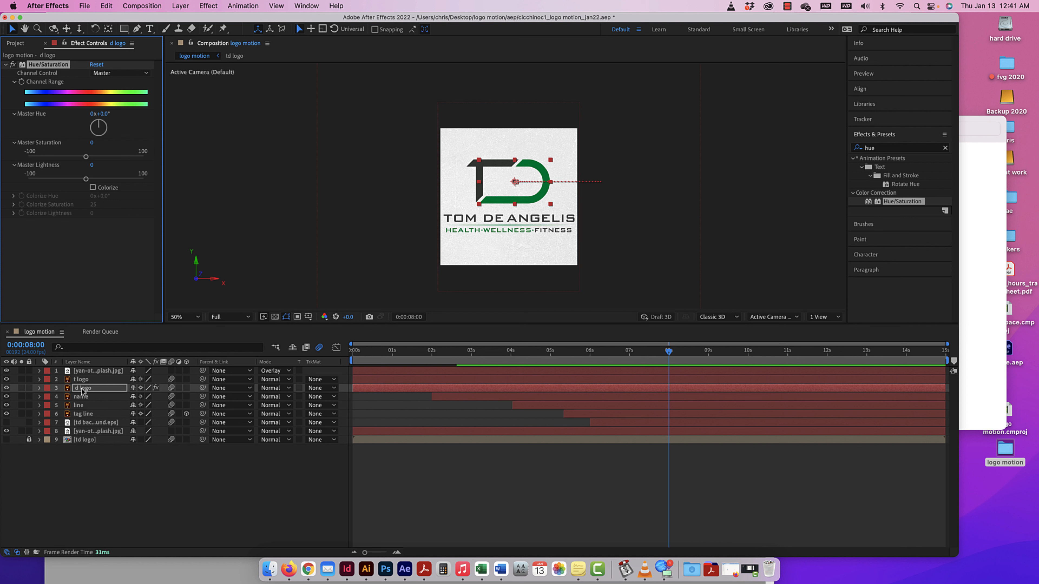
Reveal the d logo layer's Hue/Saturation properties in both Effect Controls and the timeline.
left_click(16, 43)
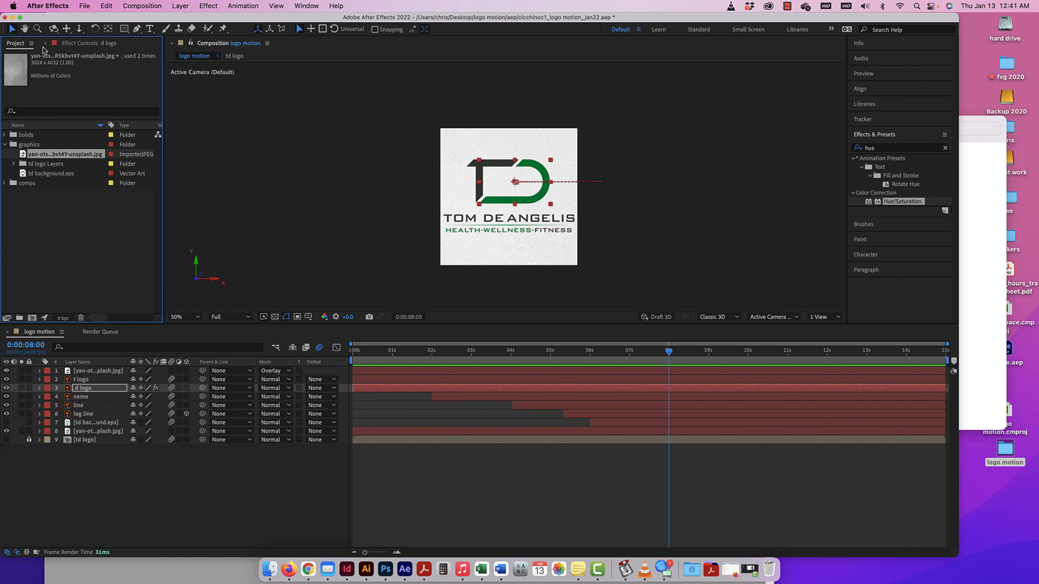
left_click(80, 45)
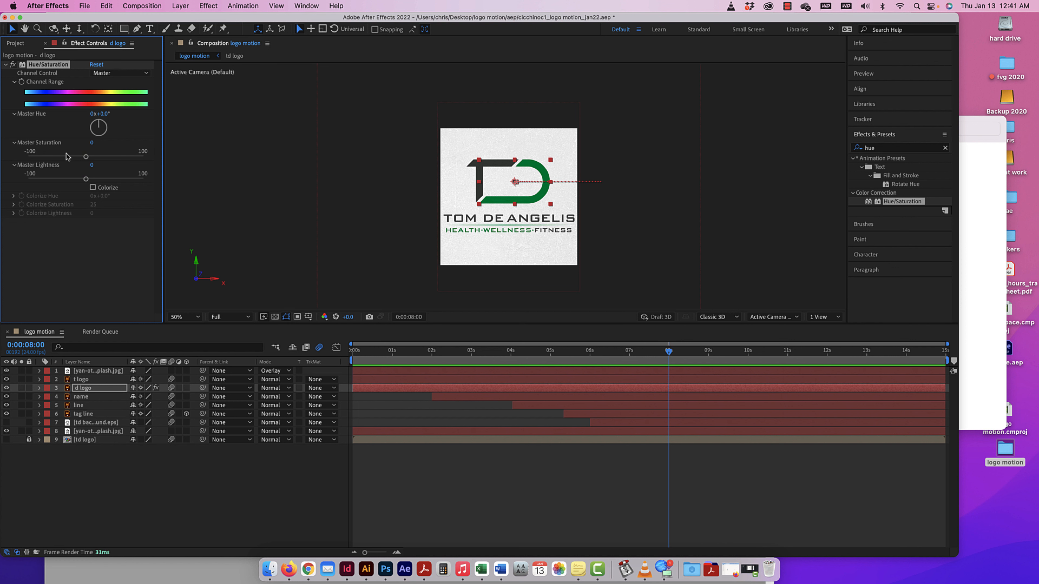
left_click(40, 389)
left_click(50, 405)
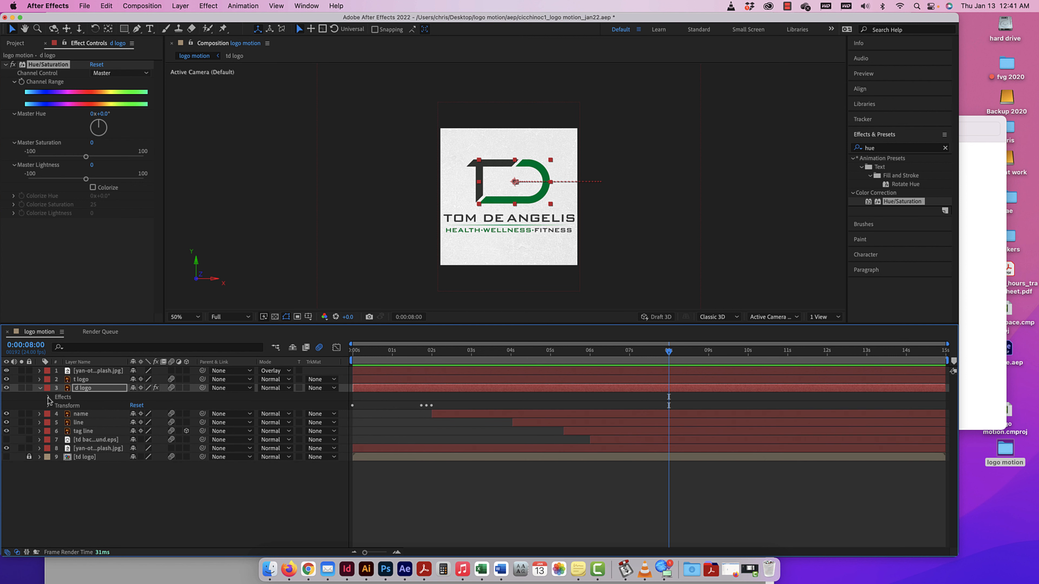
left_click(48, 398)
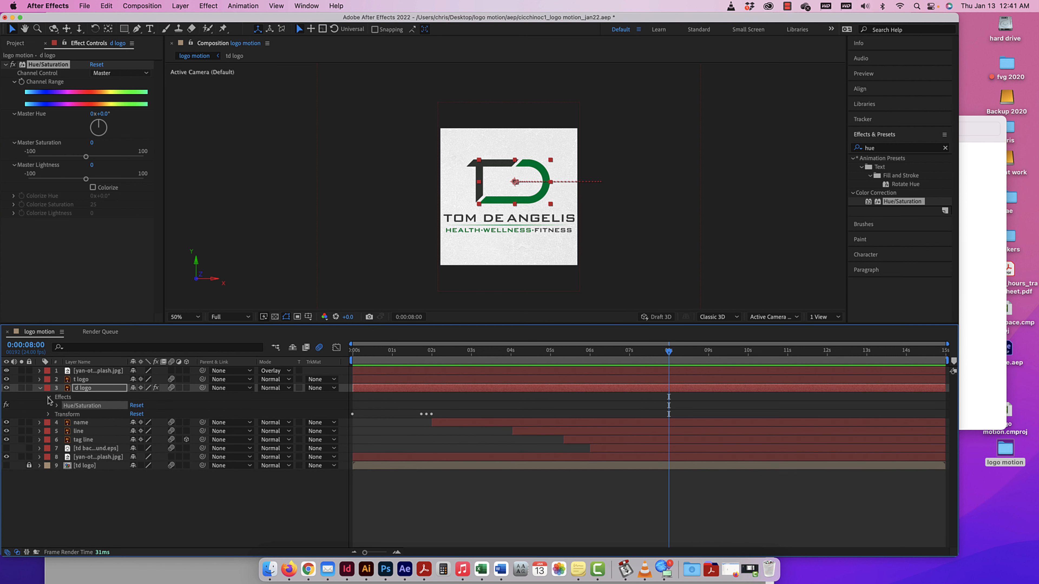
left_click(56, 407)
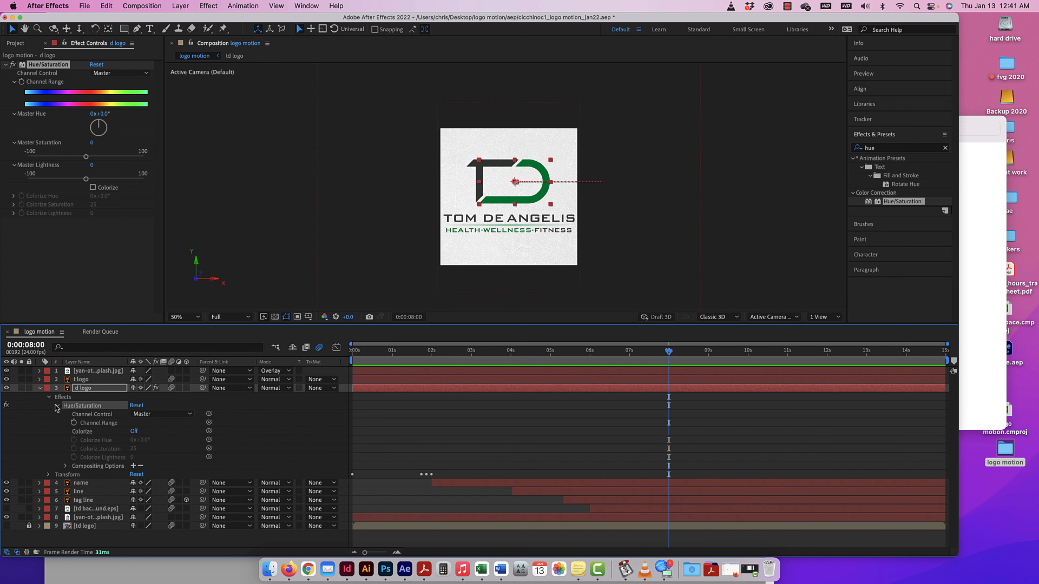
Switch the d logo layer's Hue/Saturation effect off and on again.
left_click(6, 405)
left_click(7, 406)
left_click(12, 64)
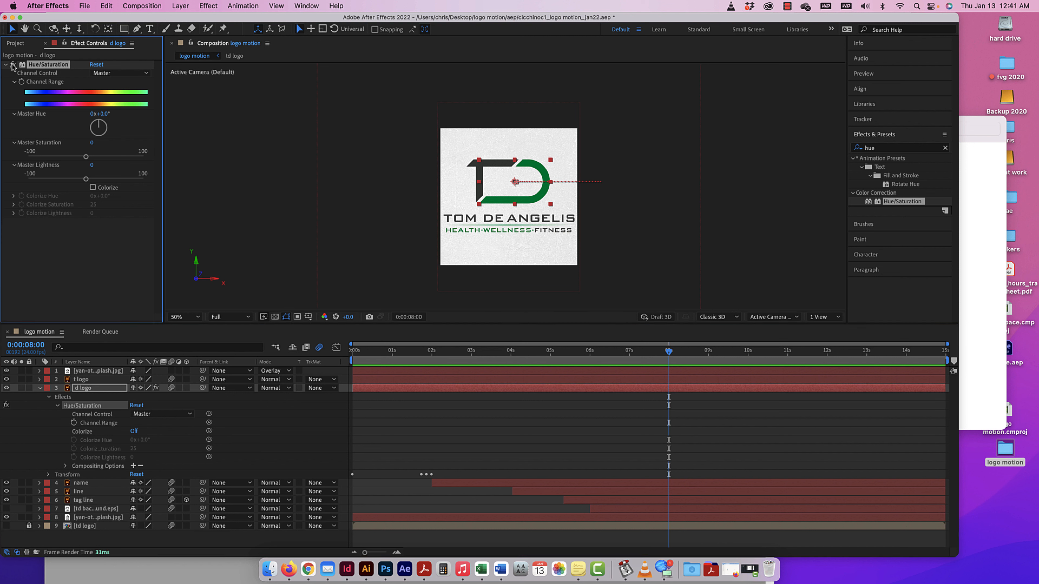
left_click(12, 64)
Set the d logo's Master Saturation and Master Lightness to 4, and undo a trial change of Master Hue.
left_click_drag(87, 159, 89, 183)
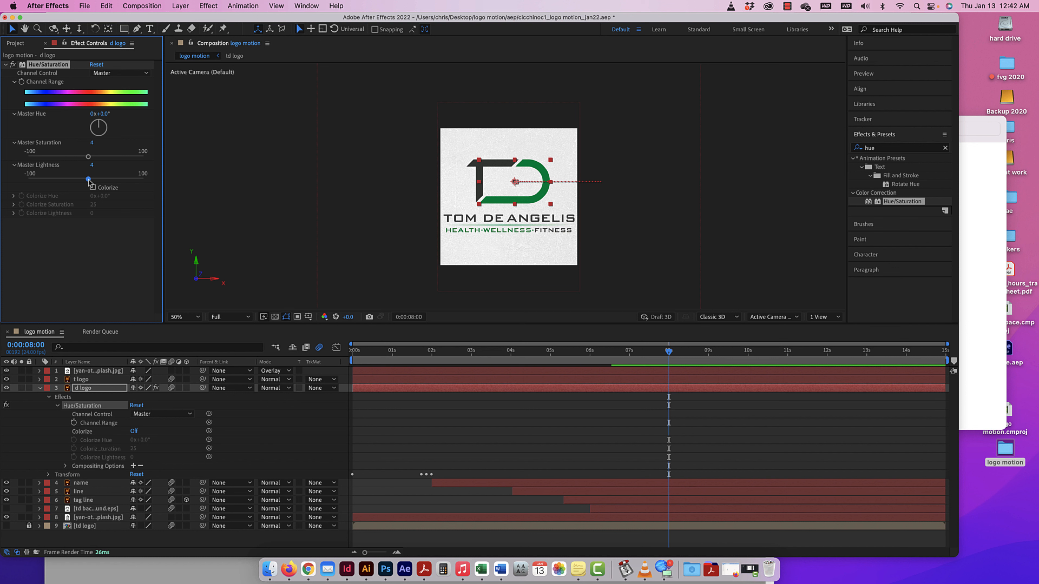
left_click_drag(98, 139, 107, 138)
key("cmd+z")
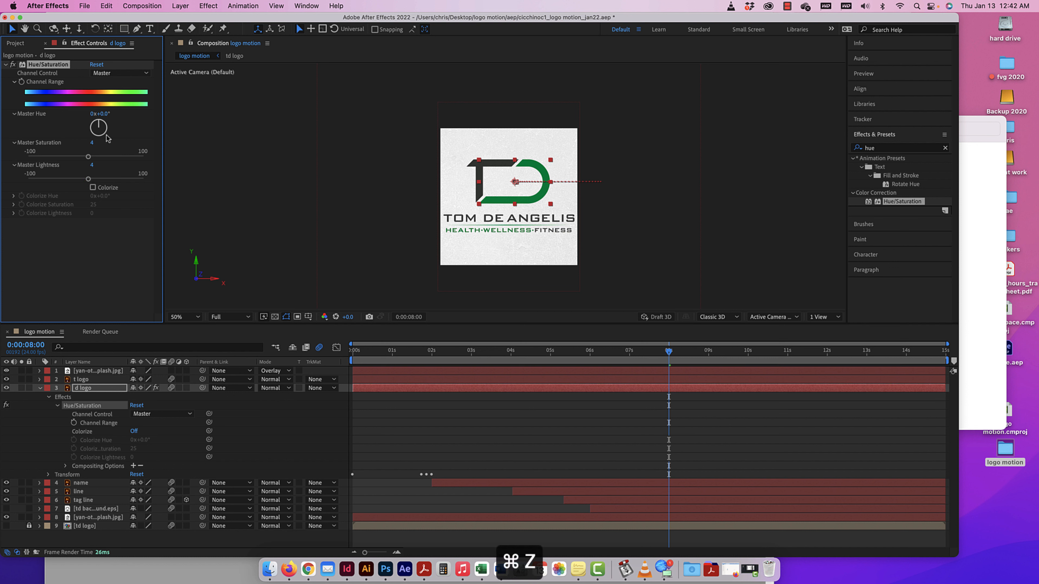
Start keyframing the d logo's Channel Range at 0:00:07:10 and set Master Saturation to -100 at 0:00:09:00.
left_click_drag(669, 352, 646, 361)
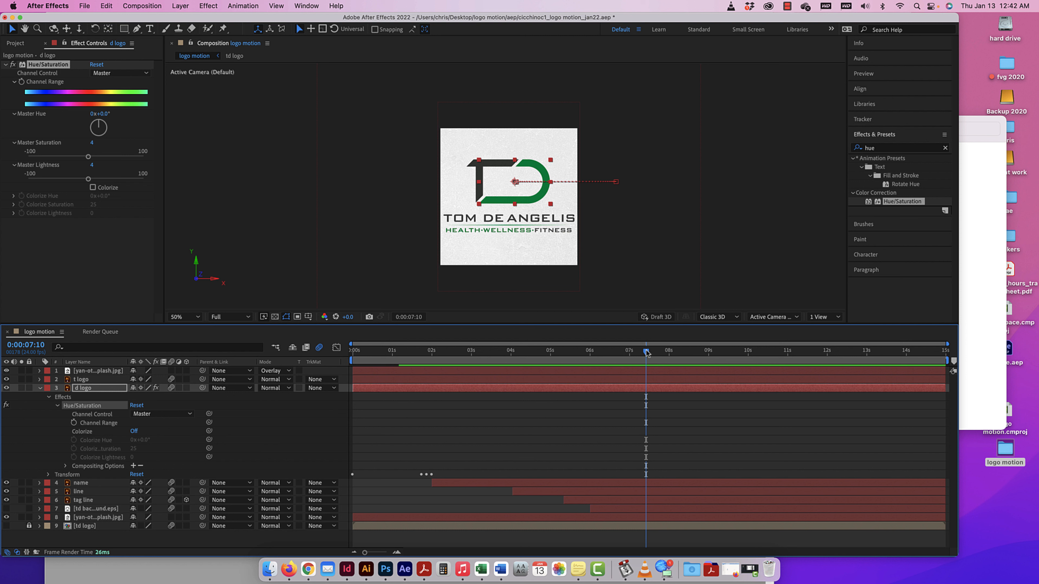
left_click(74, 423)
left_click_drag(646, 356, 708, 355)
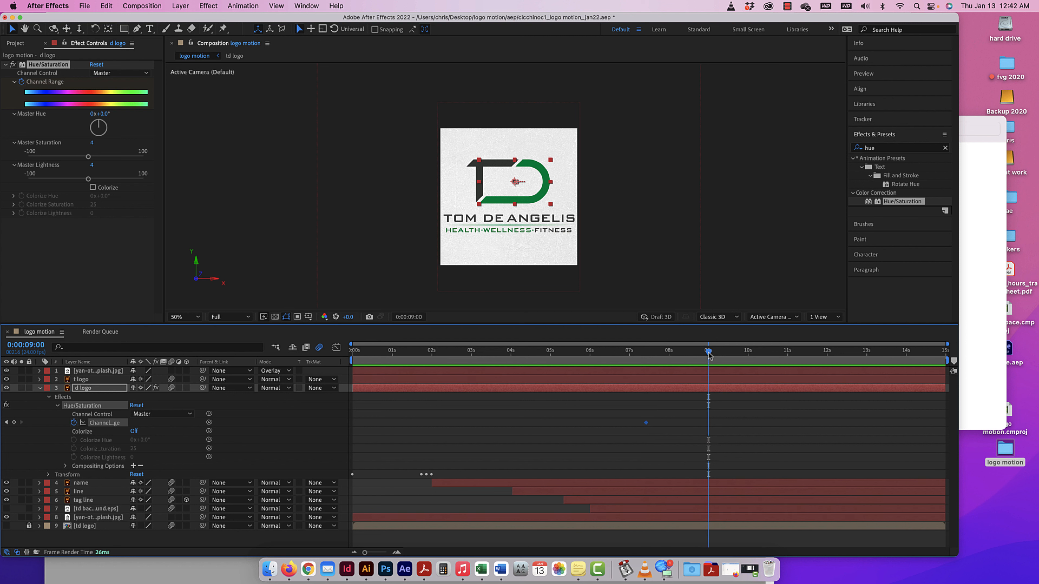
left_click_drag(88, 156, 14, 161)
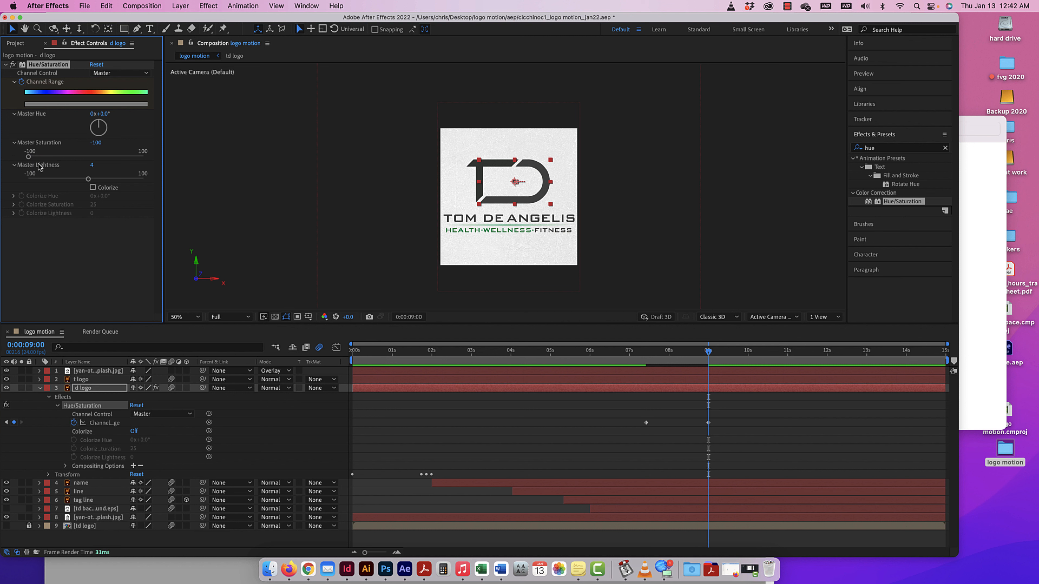
At 0:00:10:00, set the d logo's Master Saturation to 0 to bring its color back.
left_click_drag(709, 355, 748, 352)
left_click(94, 143)
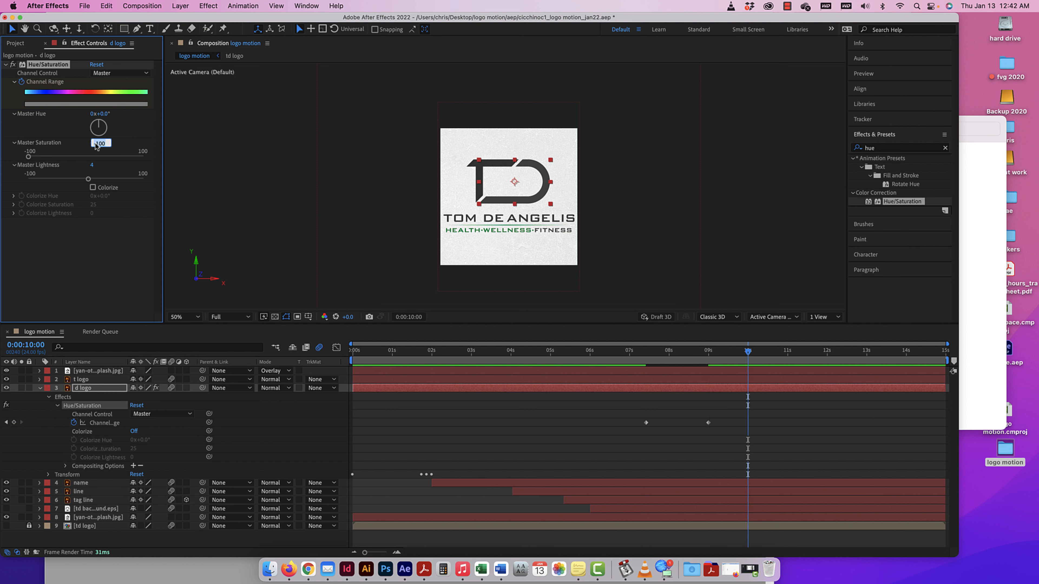
type("0")
key("Return")
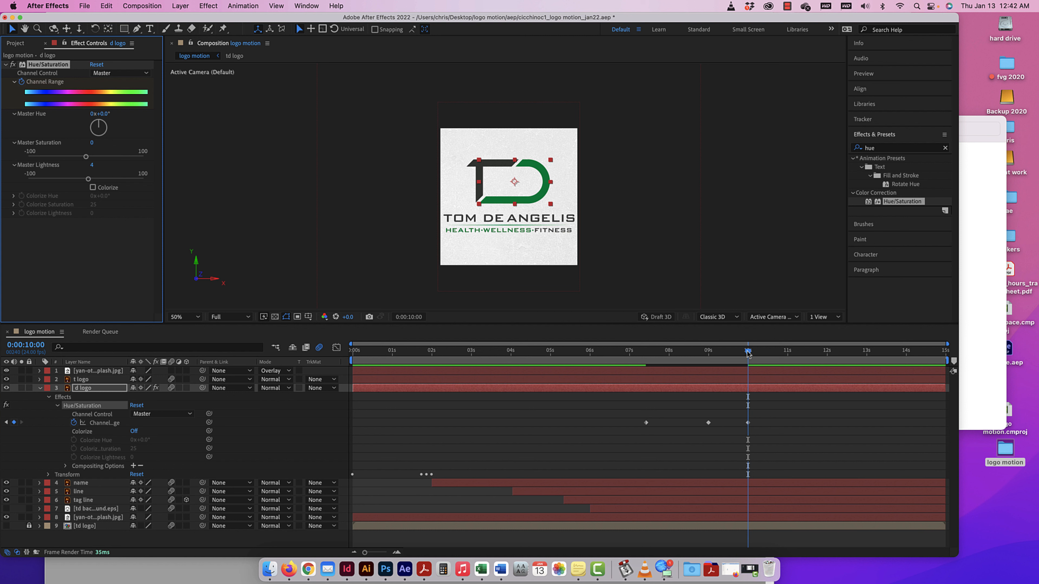
Preview the saturation animation from 0:00:07:06 and move back to 0:00:08:22.
left_click_drag(749, 353, 641, 358)
key("space")
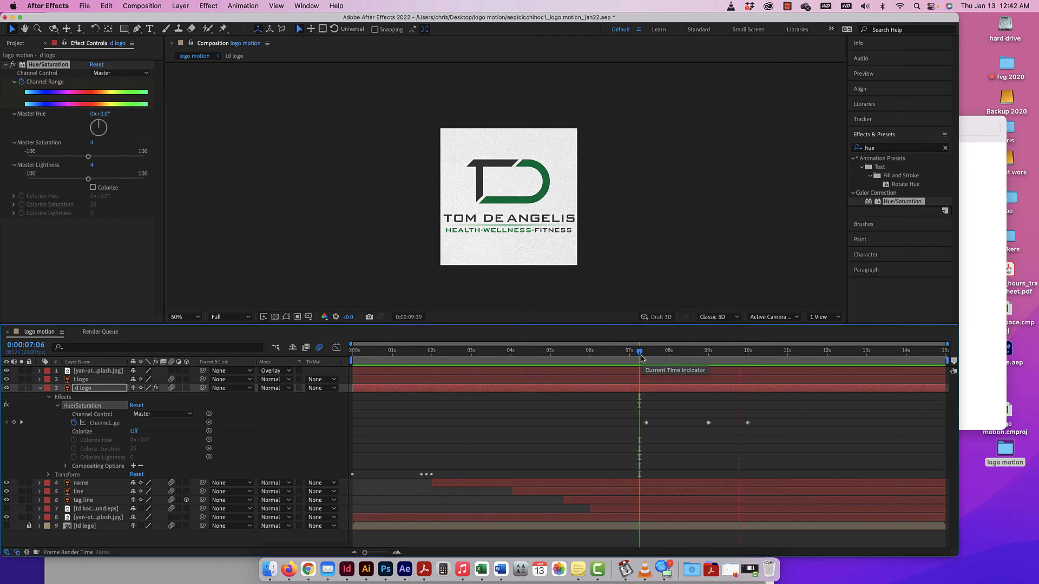
key("space")
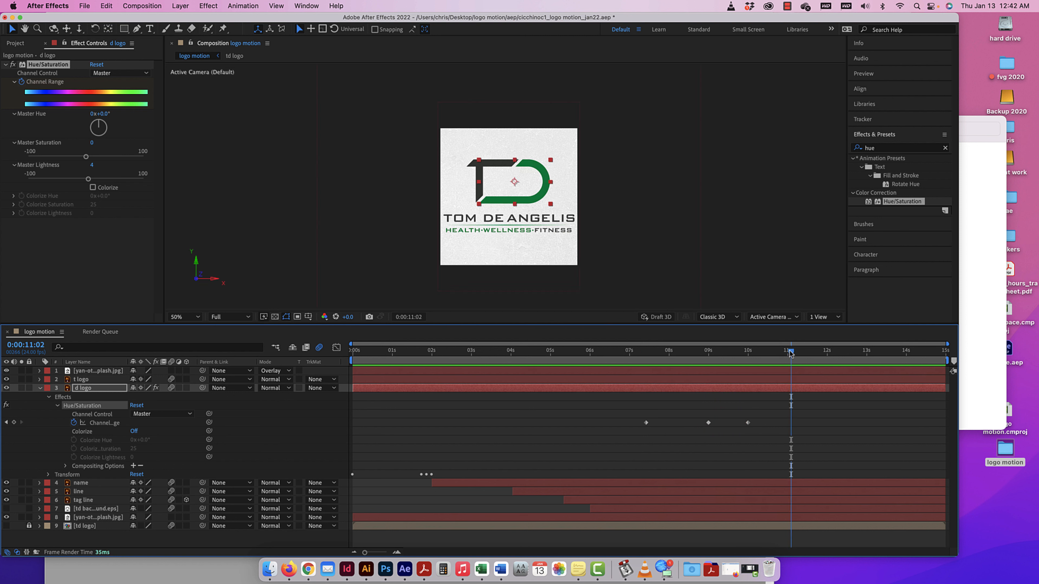
left_click_drag(791, 352, 705, 350)
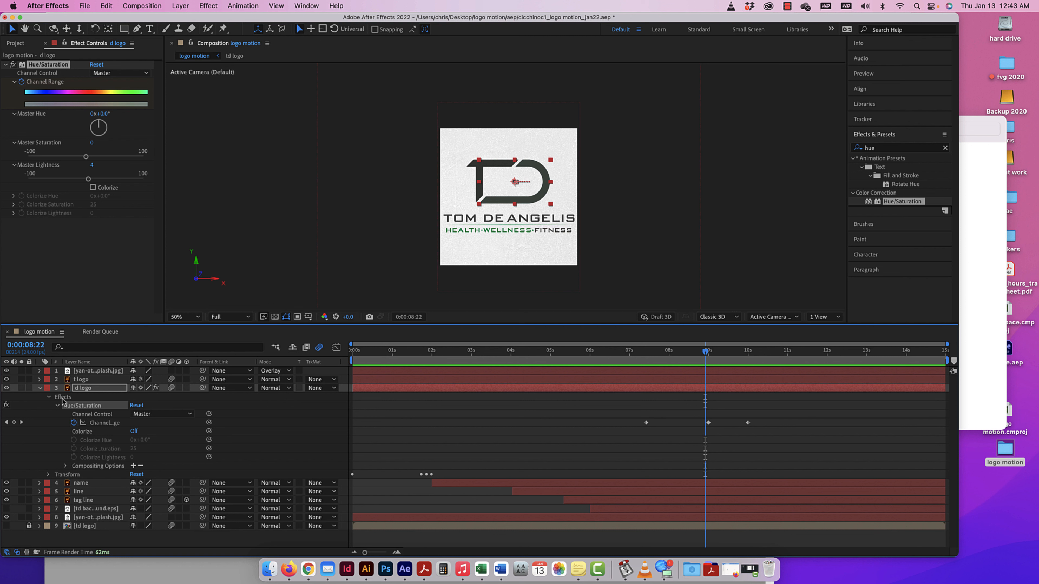
Add a new adjustment layer above the Overlay texture layer at the top of the logo motion composition.
left_click(105, 372)
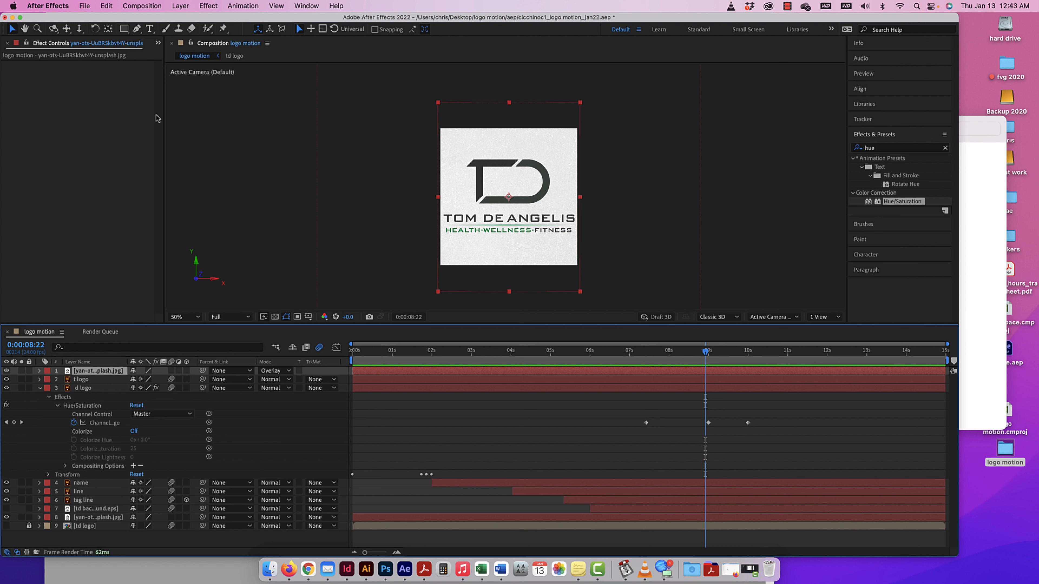
left_click(183, 6)
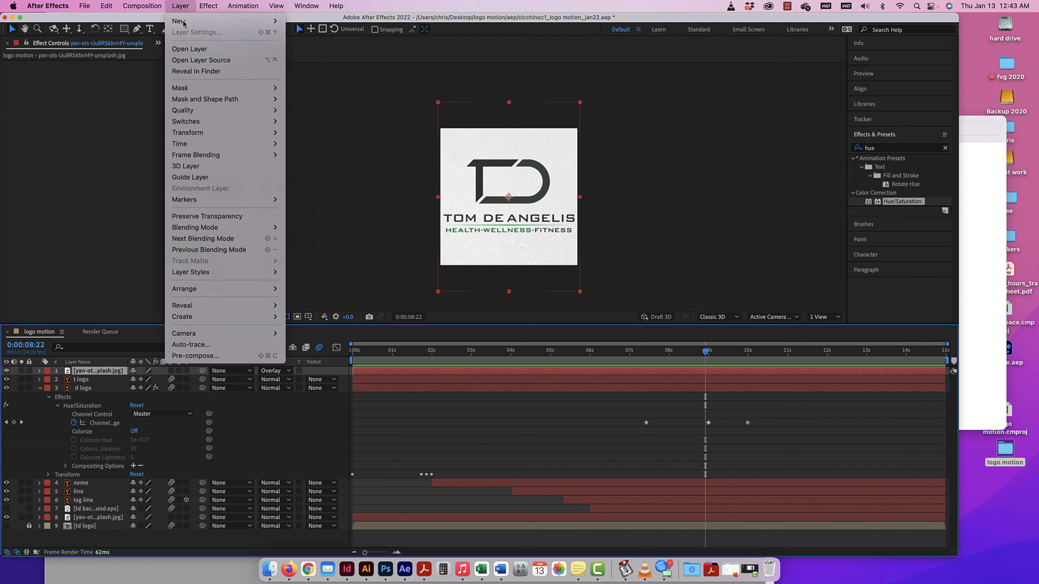
mouse_move(183, 23)
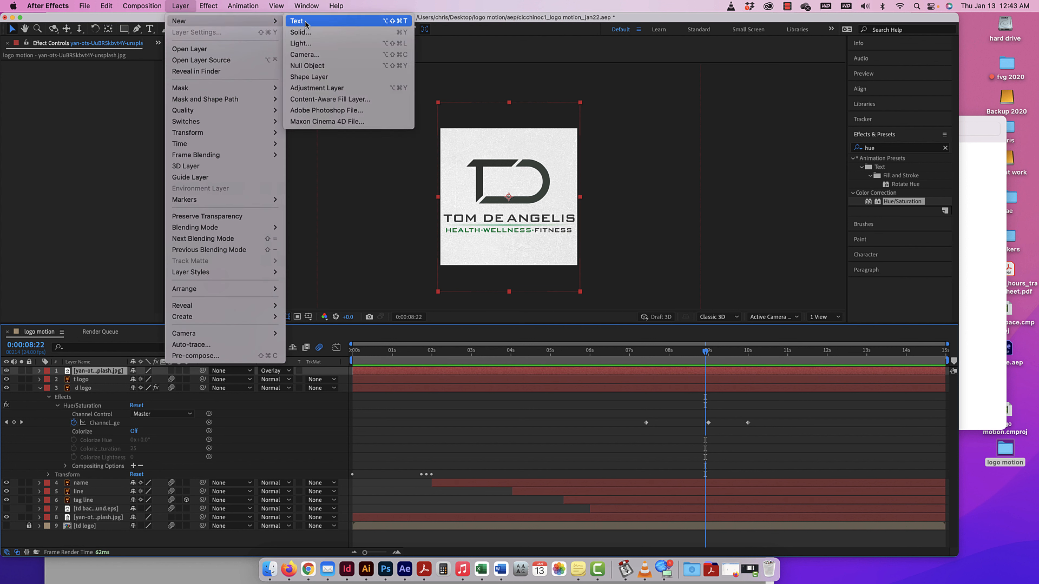
key("Down")
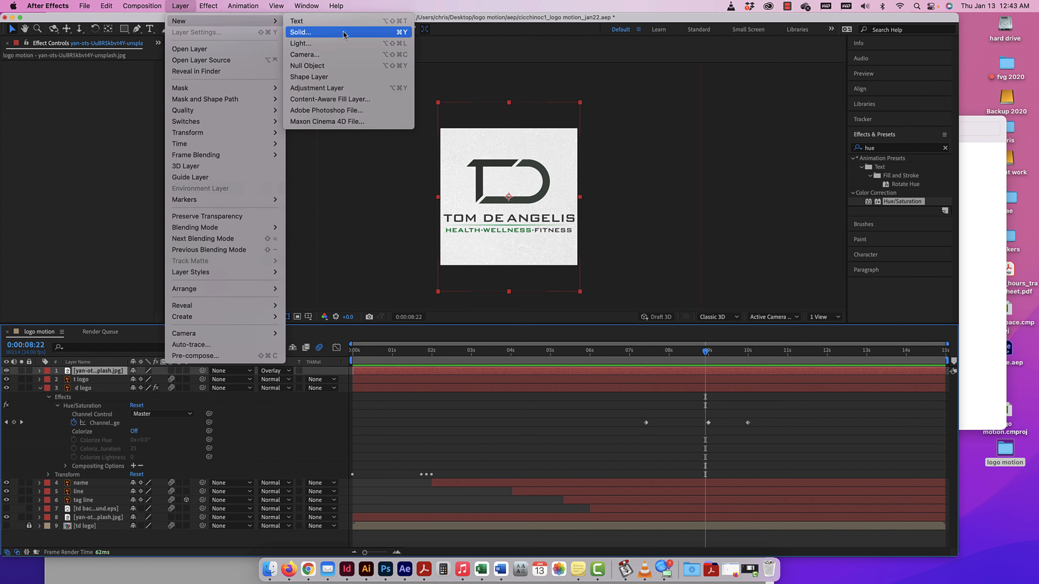
key("Down")
key("Down")
key("Down")
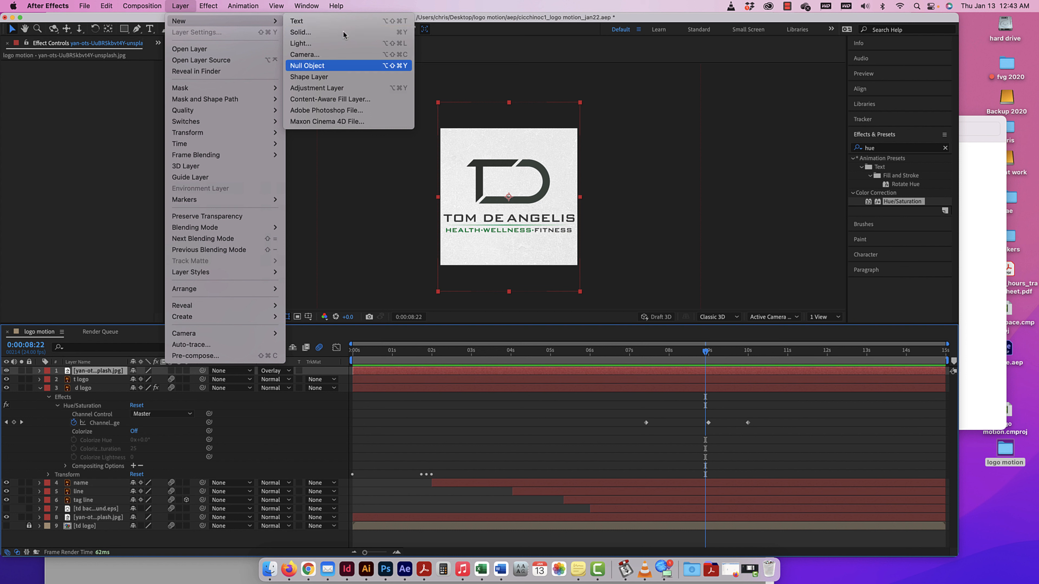
left_click(312, 88)
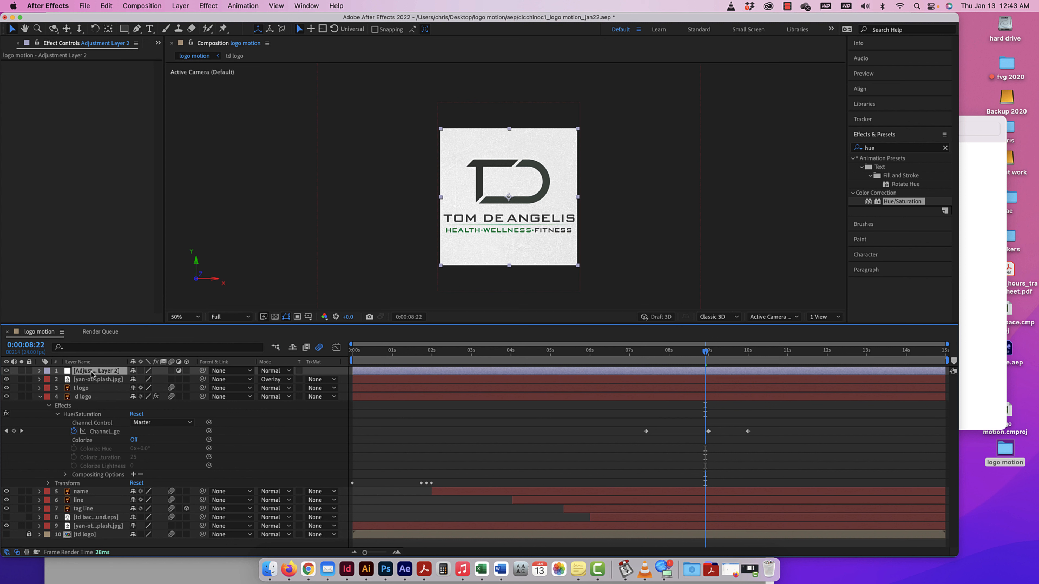
Try to move the d logo's keyframed Hue/Saturation effect onto the new adjustment layer.
left_click(69, 406)
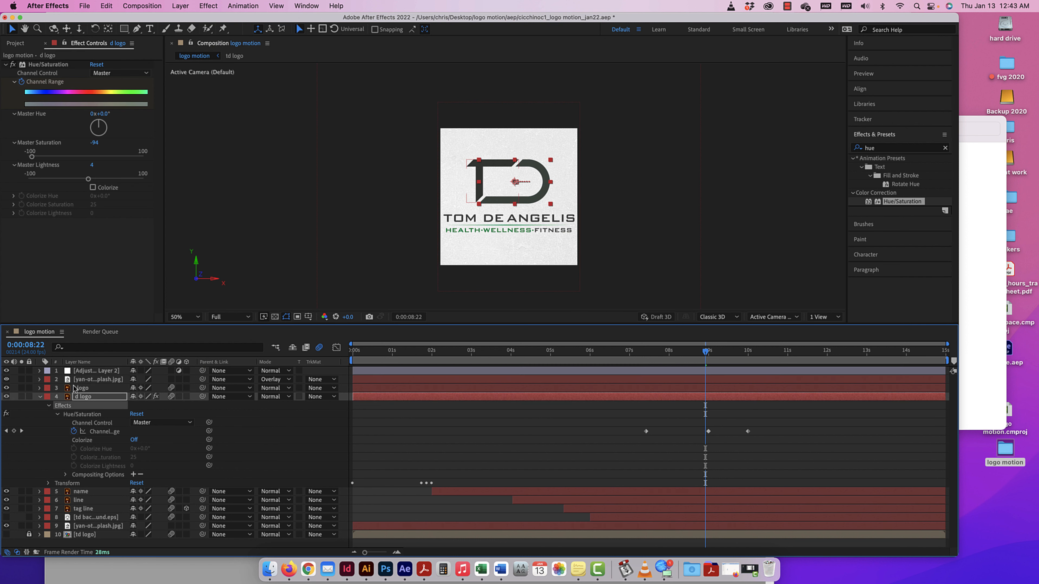
left_click(71, 413)
left_click_drag(74, 414, 80, 370)
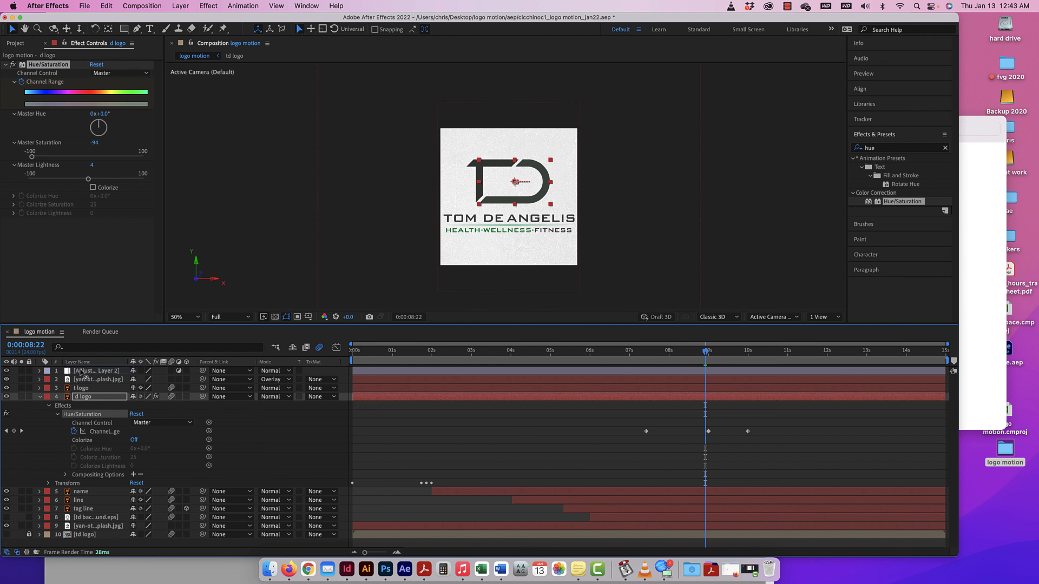
left_click(39, 371)
left_click(49, 380)
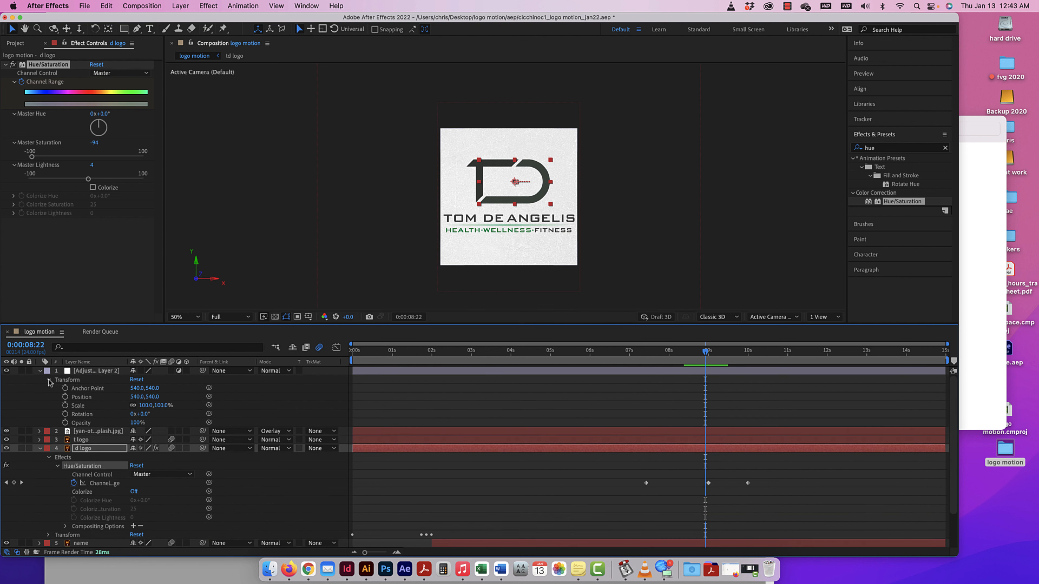
left_click(49, 380)
left_click_drag(49, 408, 81, 372)
Delete the d logo layer's effects and apply a fresh Hue/Saturation effect to the adjustment layer.
left_click(66, 415)
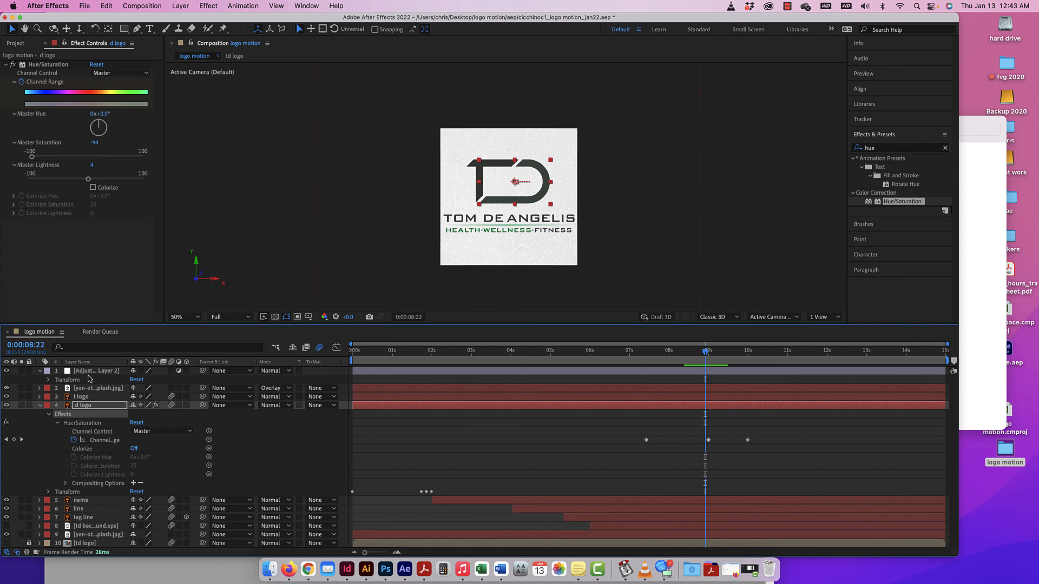
key("Delete")
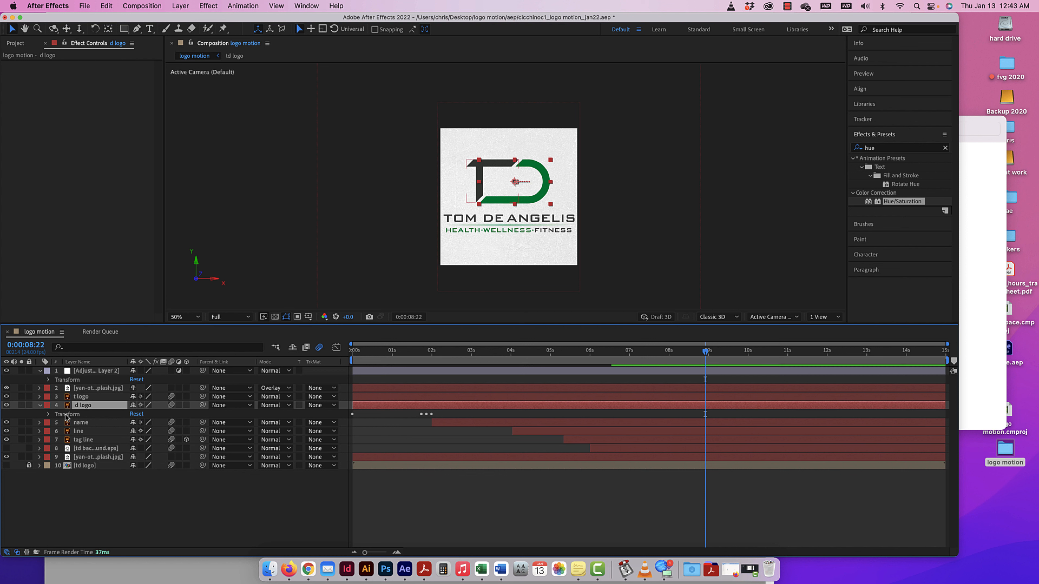
left_click(77, 371)
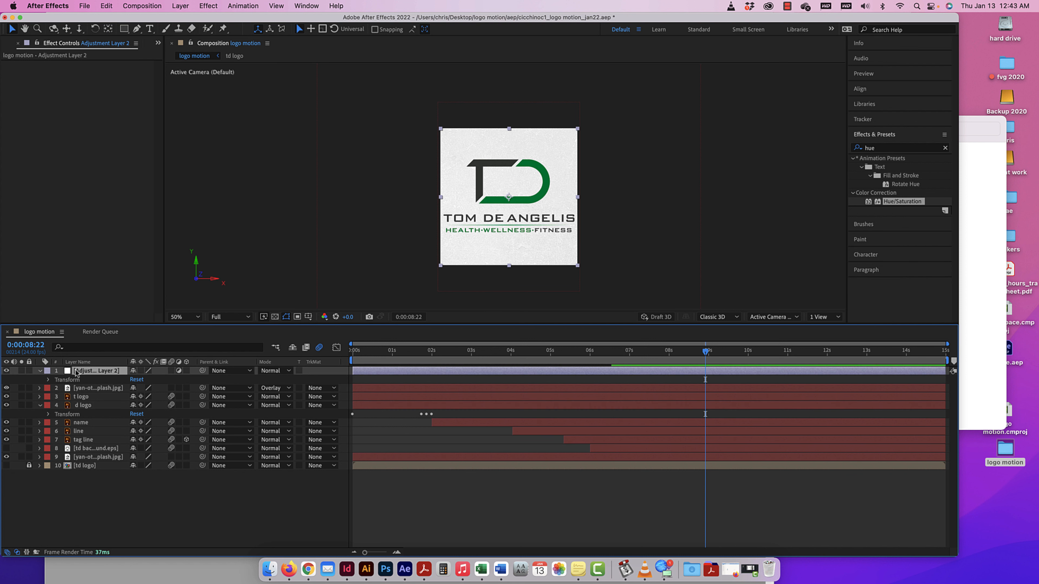
left_click_drag(896, 205, 109, 372)
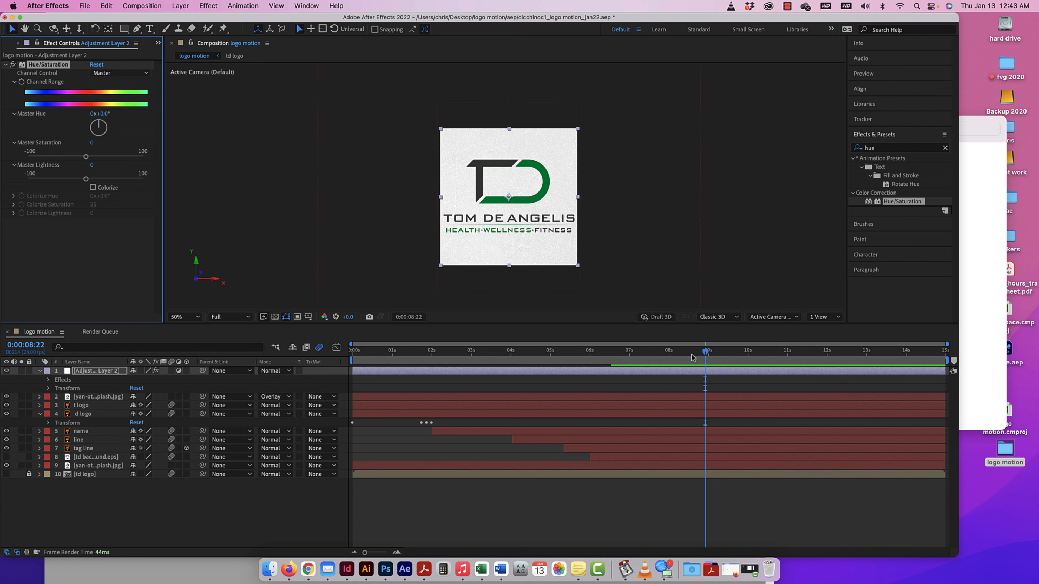
Start keyframing the adjustment layer's Channel Range at 0:00:06:22 and set Master Saturation to -100 at 0:00:08:00.
left_click_drag(706, 352, 669, 355)
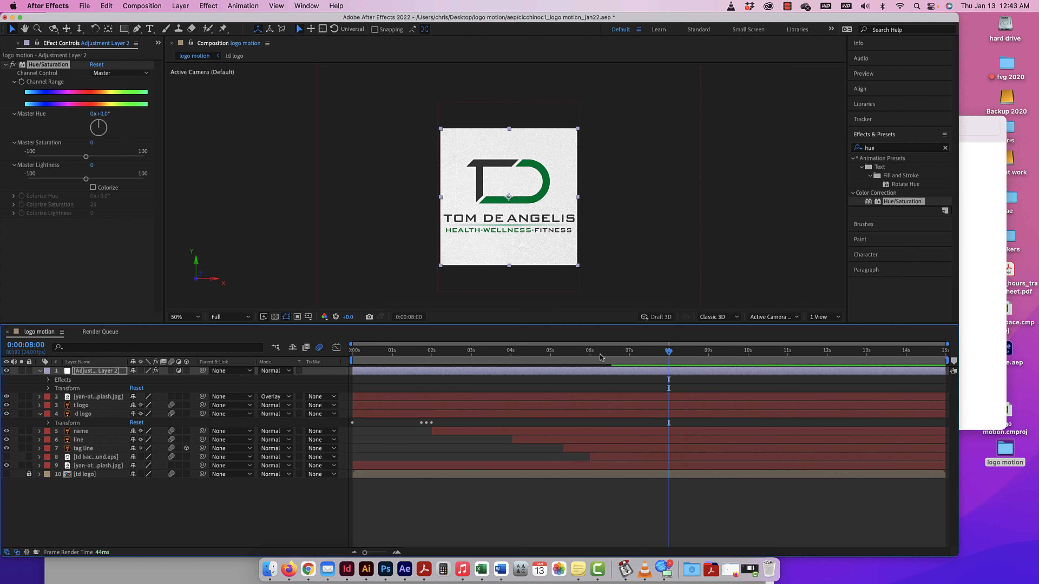
left_click(48, 381)
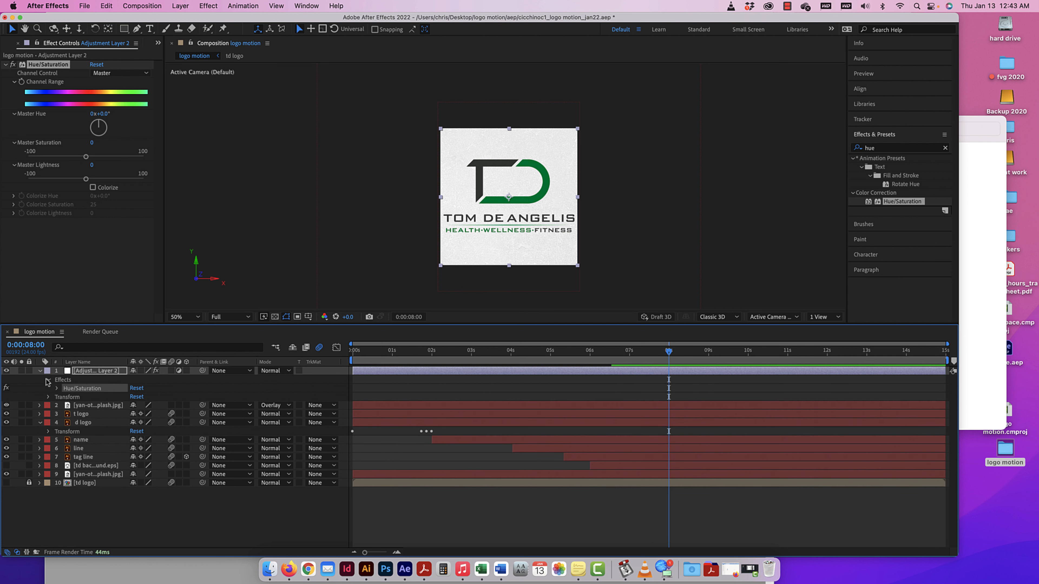
left_click(58, 389)
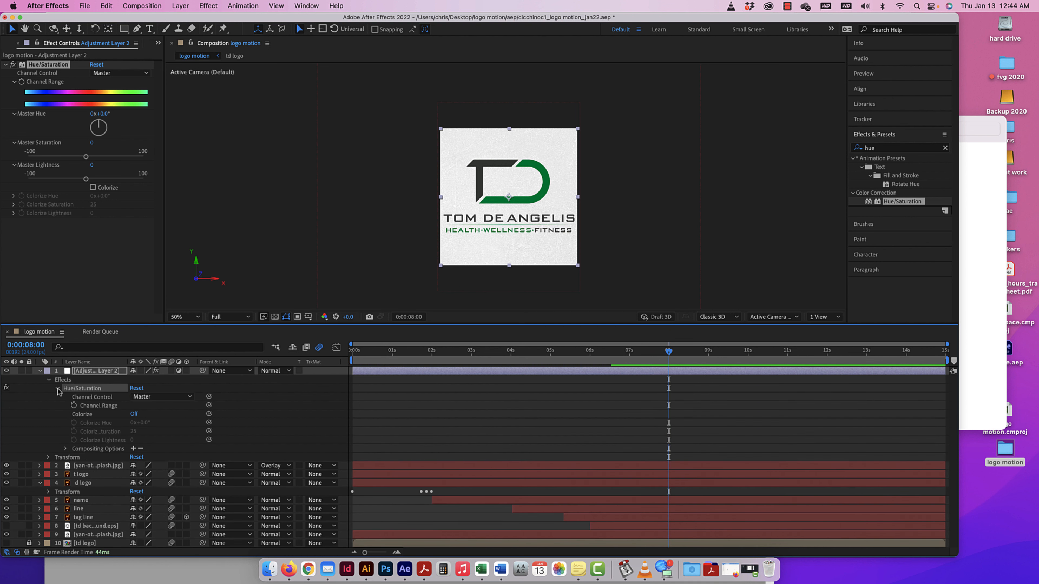
left_click_drag(669, 356, 628, 358)
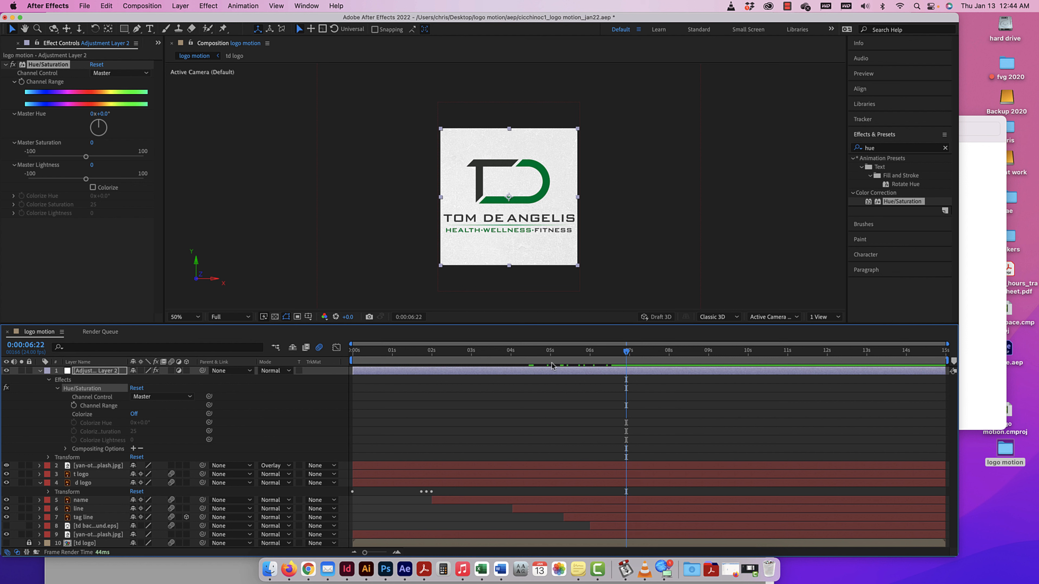
left_click(74, 405)
left_click_drag(628, 355, 669, 352)
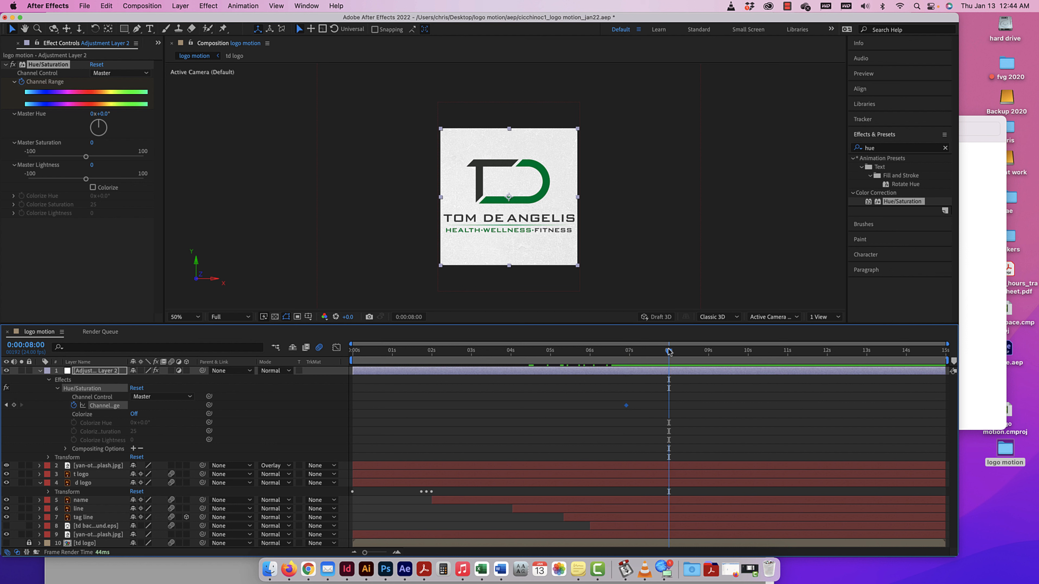
left_click_drag(85, 157, 18, 160)
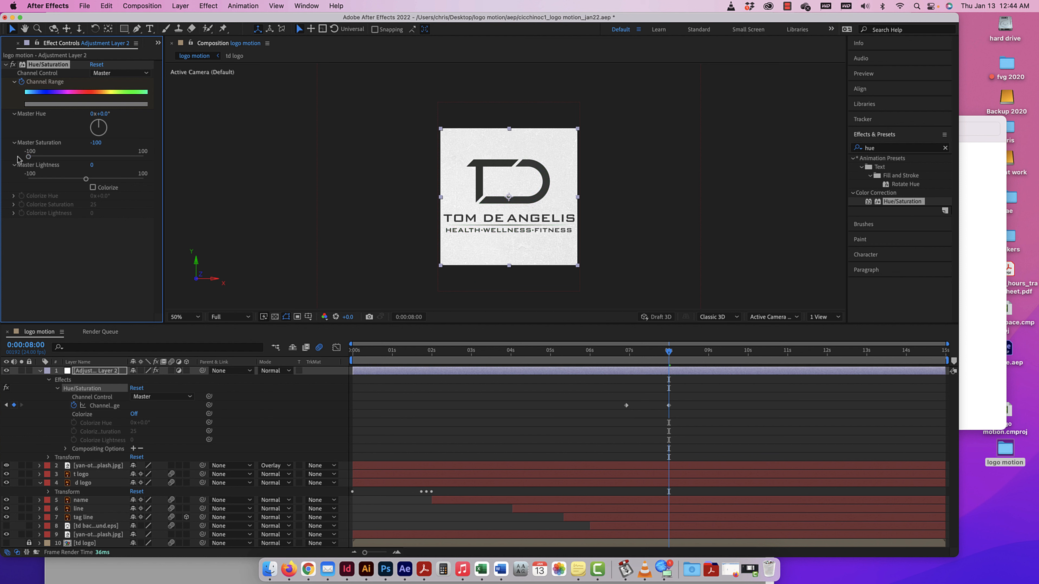
At 0:00:09:00, set the adjustment layer's Master Saturation to 0 to restore the full color.
left_click_drag(670, 352, 708, 352)
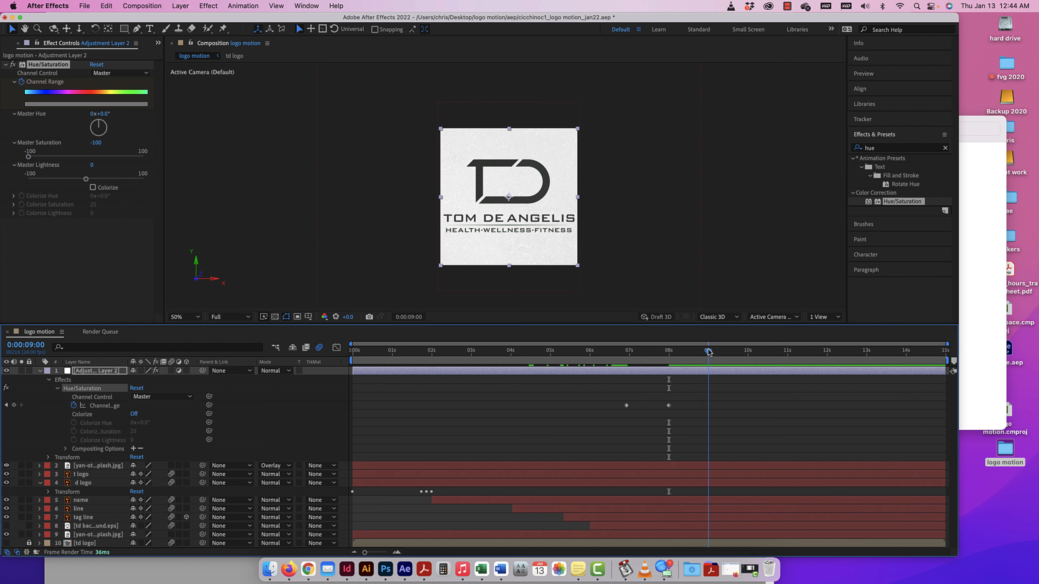
left_click(96, 143)
type("0")
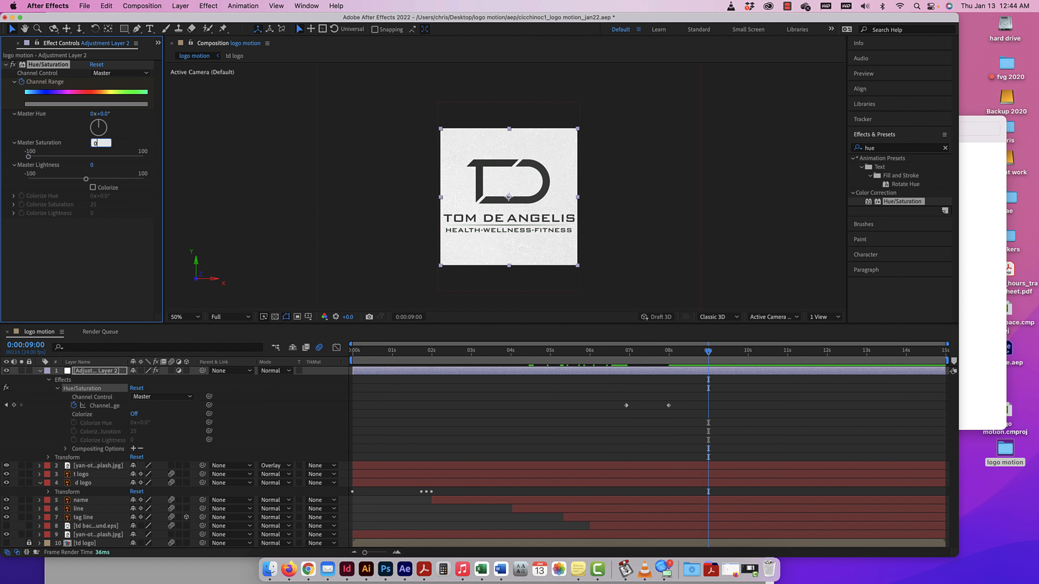
key("Return")
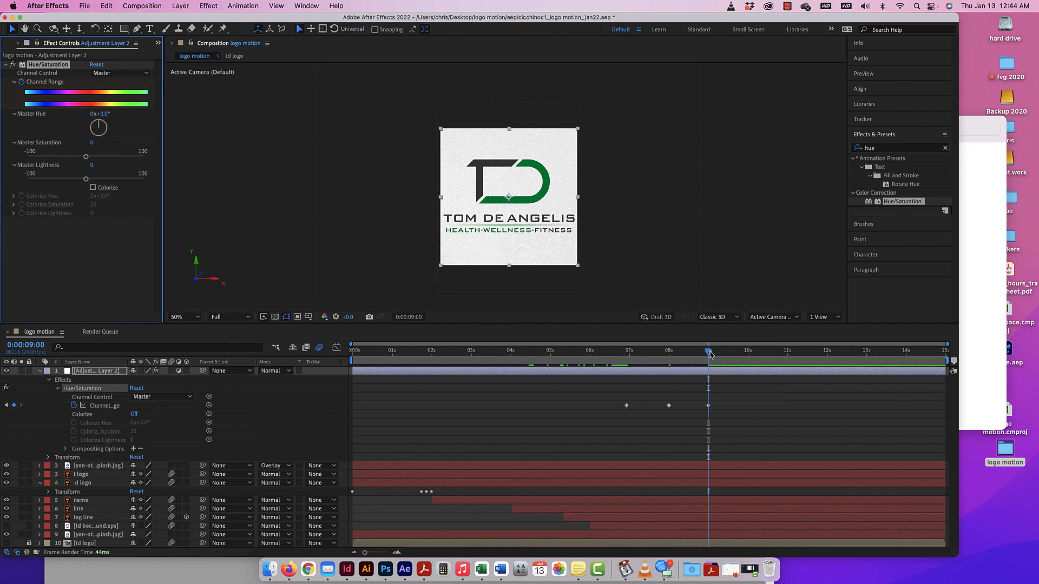
Preview the adjustment layer's saturation animation from 0:00:05:01 and clear the effects search filter.
left_click_drag(710, 354, 554, 353)
key("space")
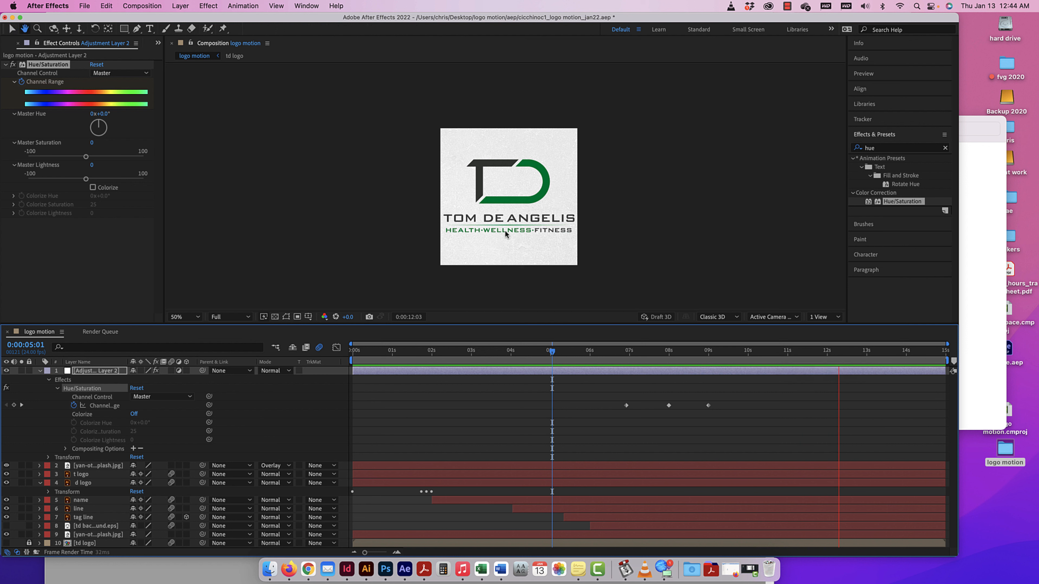
key("space")
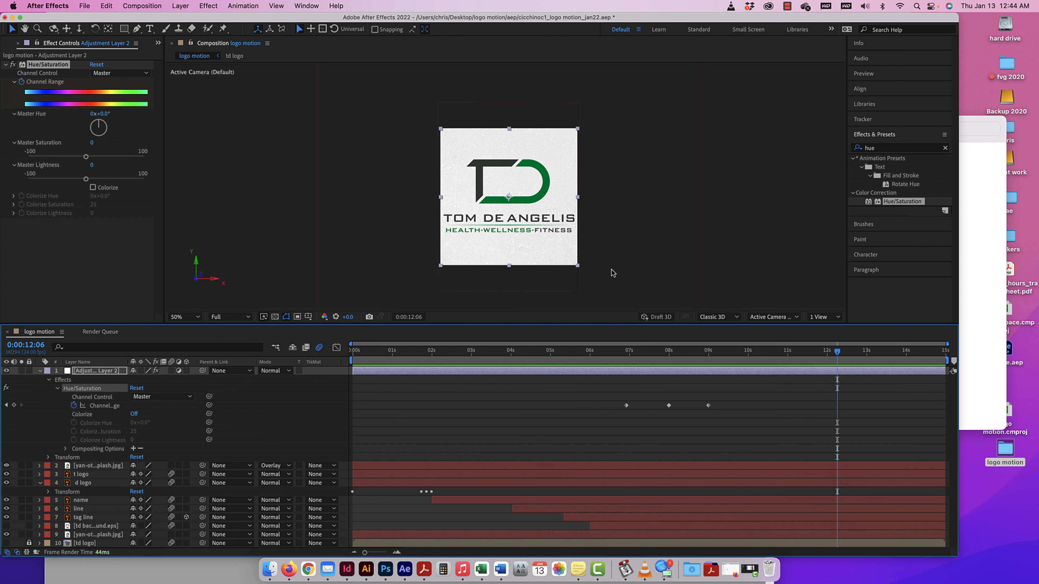
left_click_drag(837, 351, 630, 352)
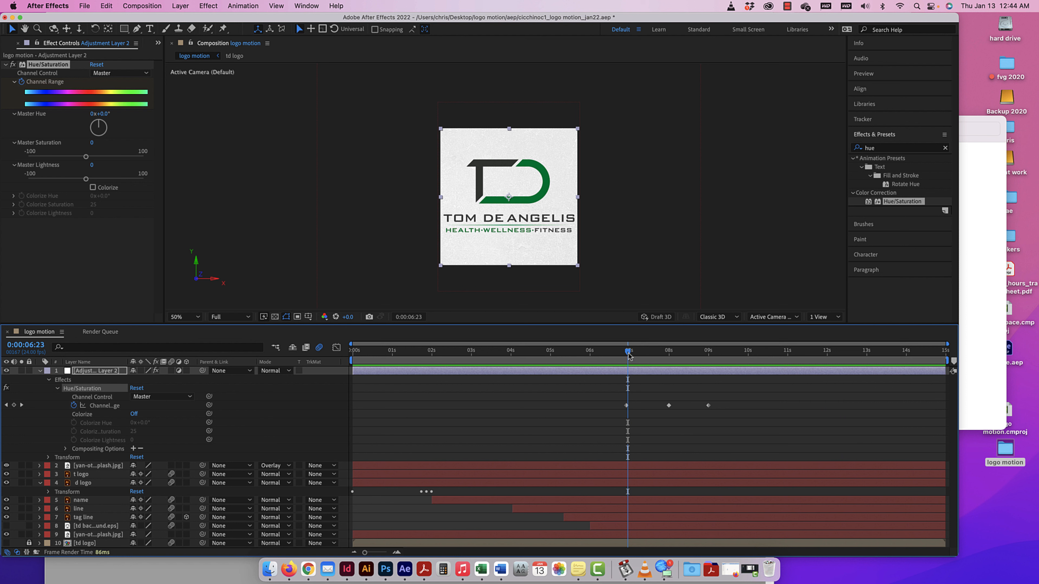
left_click(945, 148)
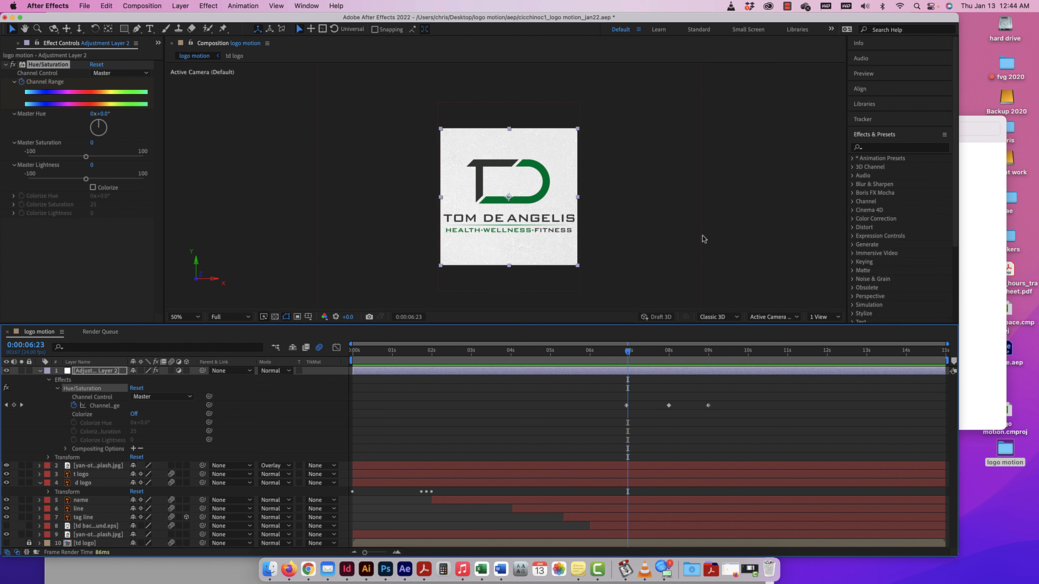
left_click_drag(629, 353, 732, 356)
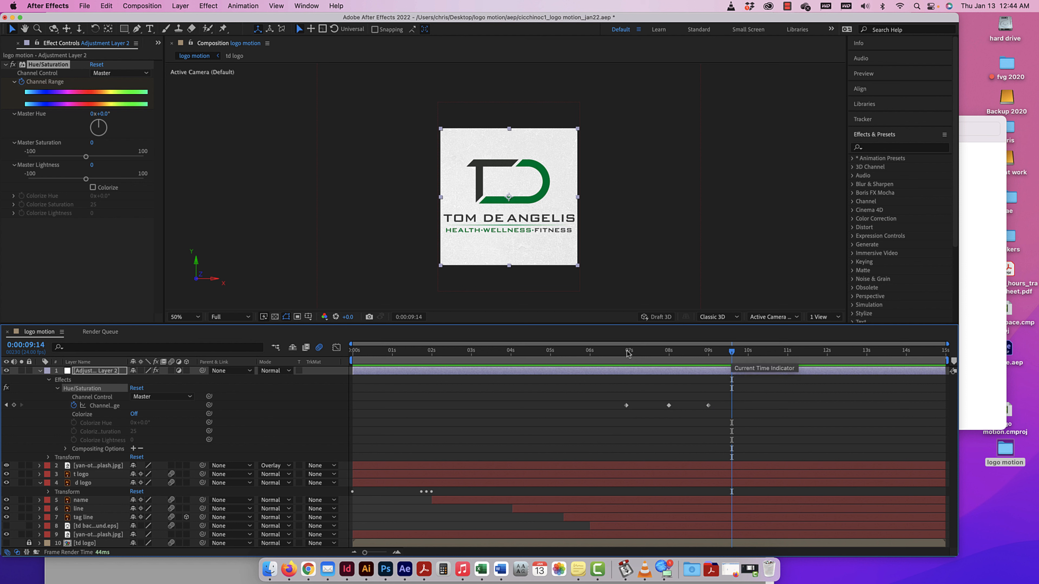